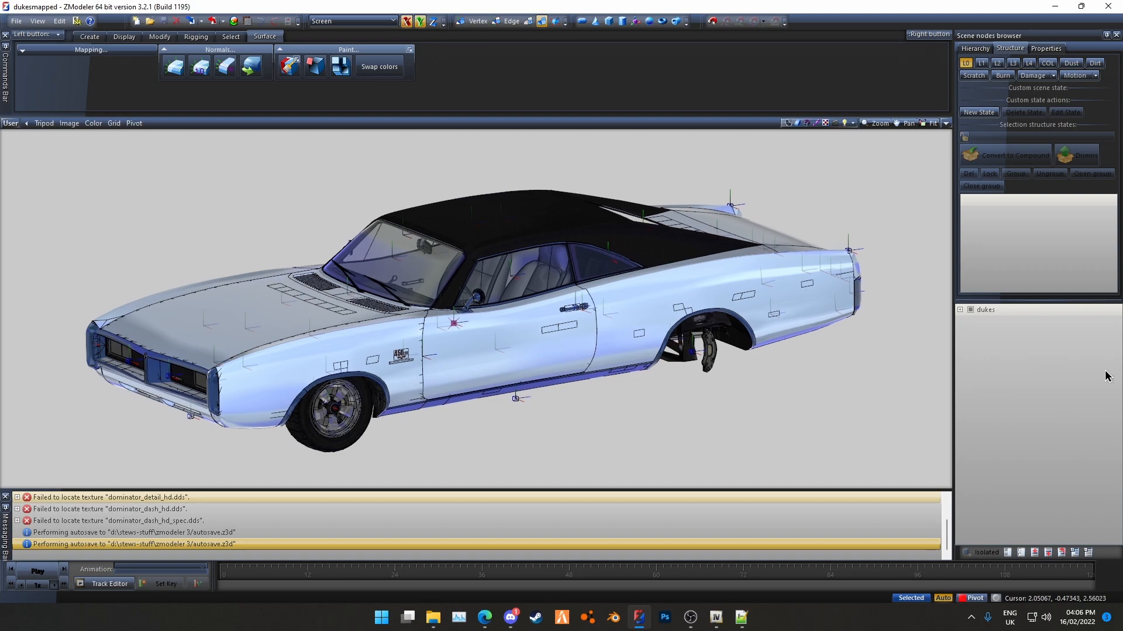
Expand the dukes node and its chassis in the scene tree and examine the car body
click(960, 310)
click(969, 321)
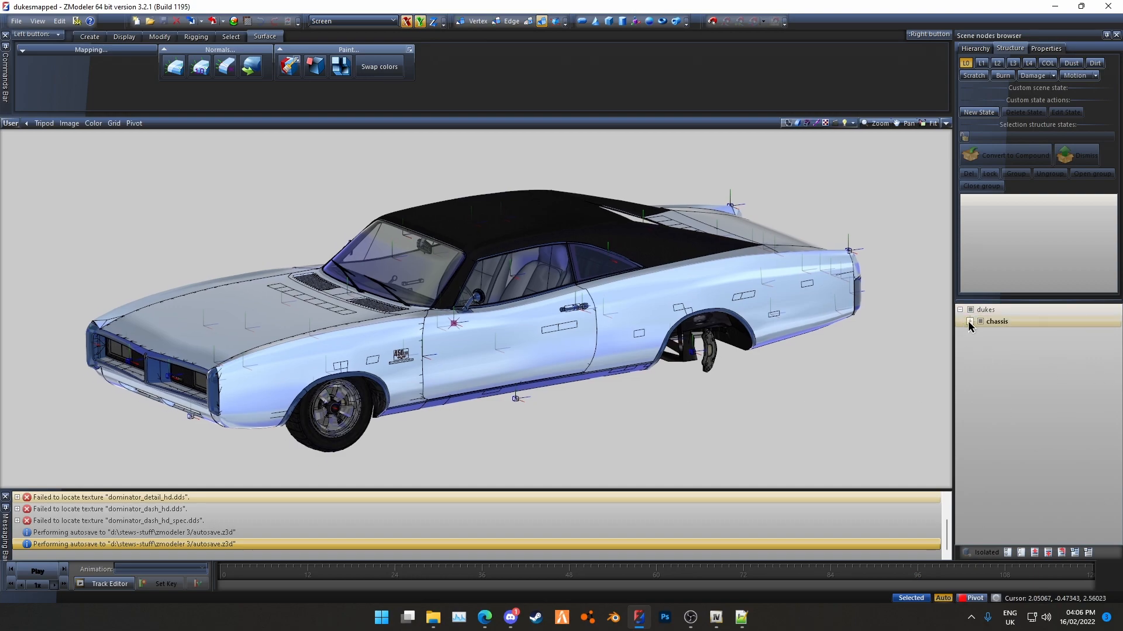
scroll(996, 349, up, 1)
scroll(245, 380, up, 5)
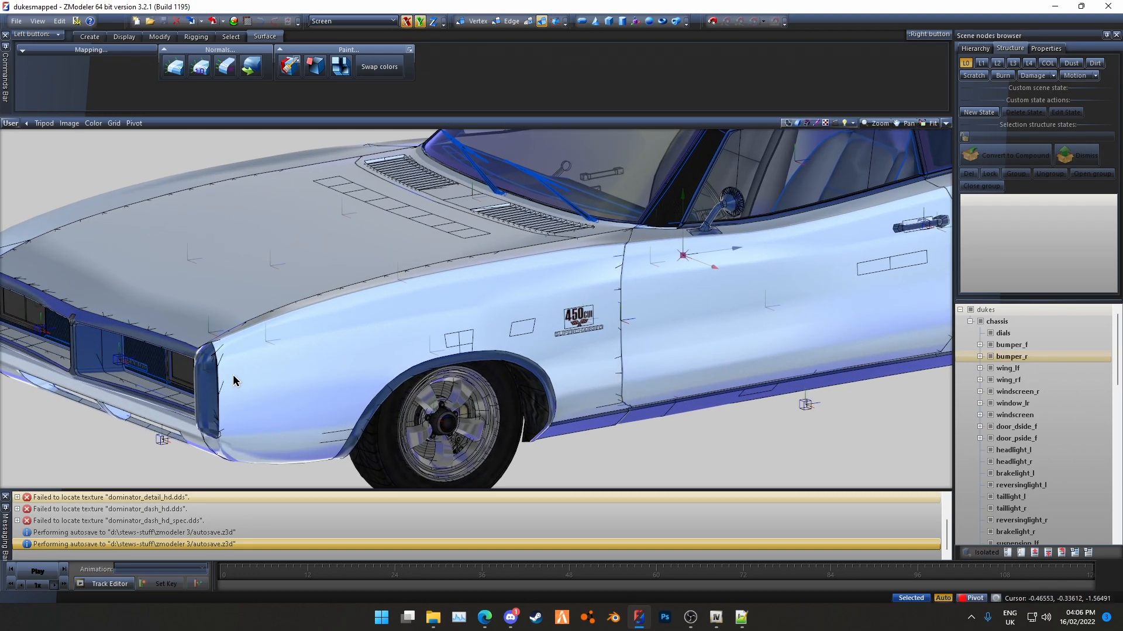
scroll(264, 381, down, 2)
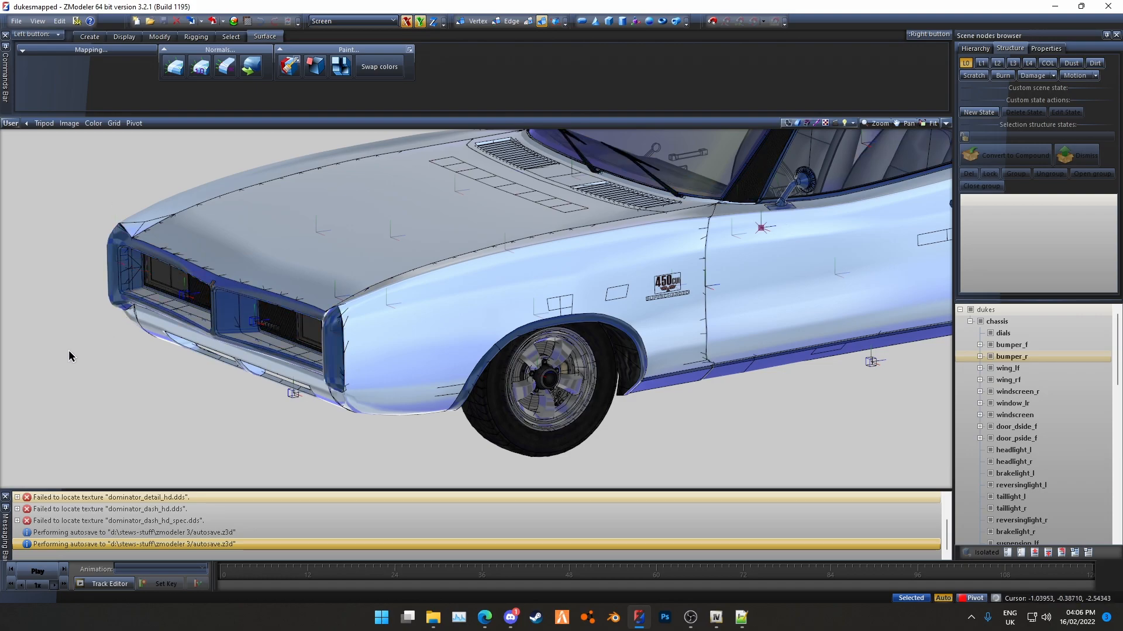
scroll(128, 286, up, 3)
scroll(121, 256, down, 6)
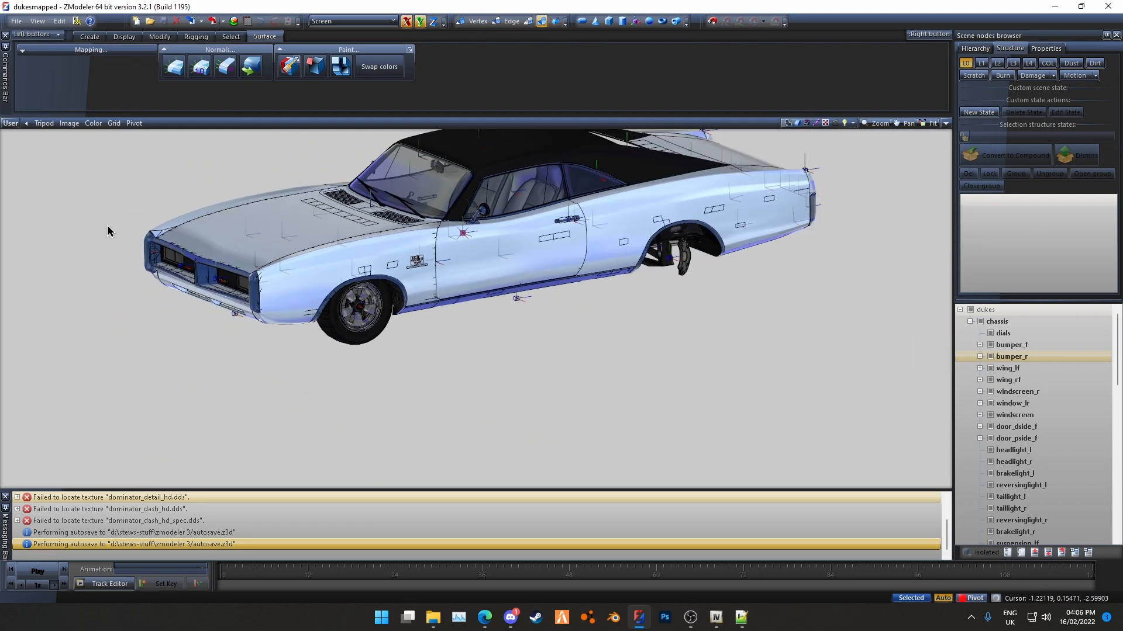
middle_drag(636, 354, 791, 422)
scroll(210, 223, down, 3)
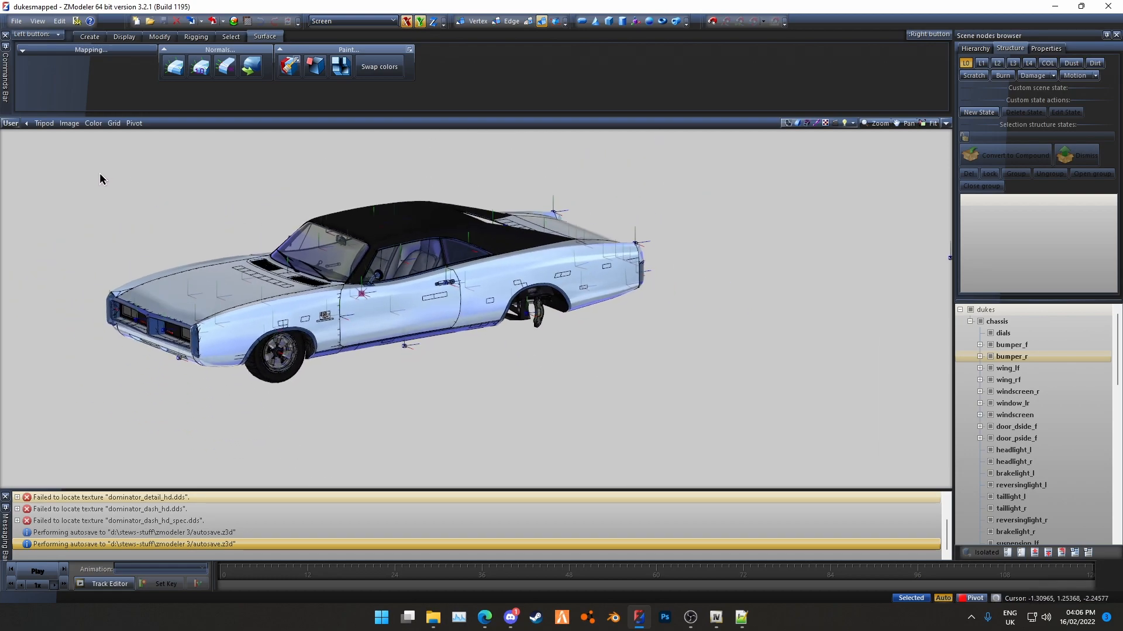
Select all car parts and, at polygon level, select the polygons that use the vehicle_generic_smallspecmap [PAINT:1] material
drag(63, 160, 795, 393)
click(528, 21)
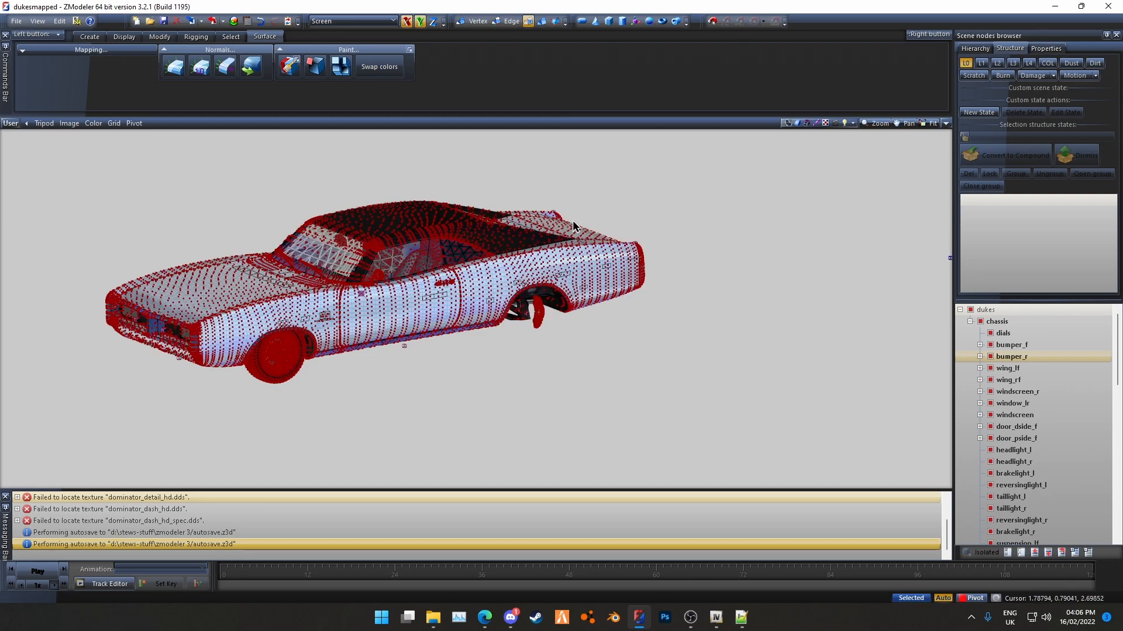
scroll(261, 228, up, 5)
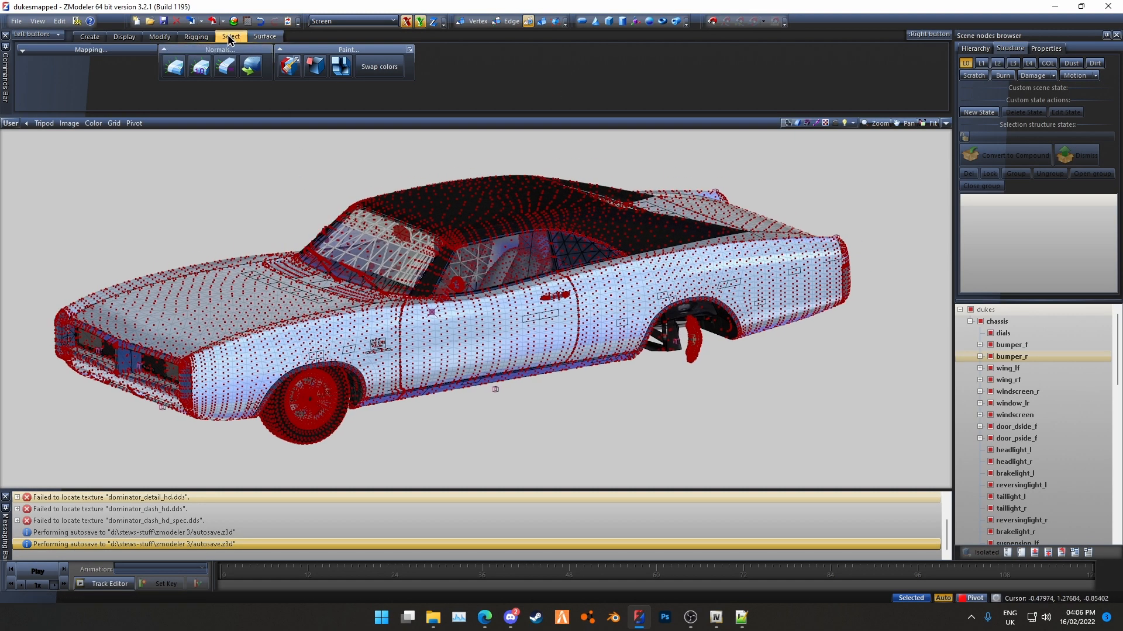
click(229, 37)
click(427, 62)
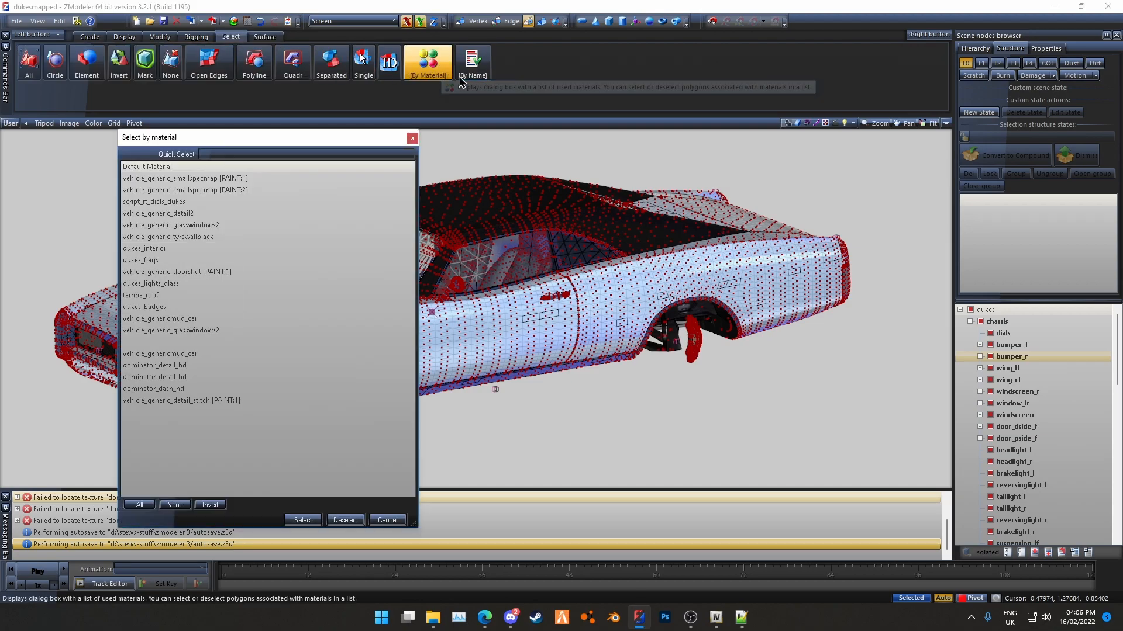
click(213, 177)
click(302, 520)
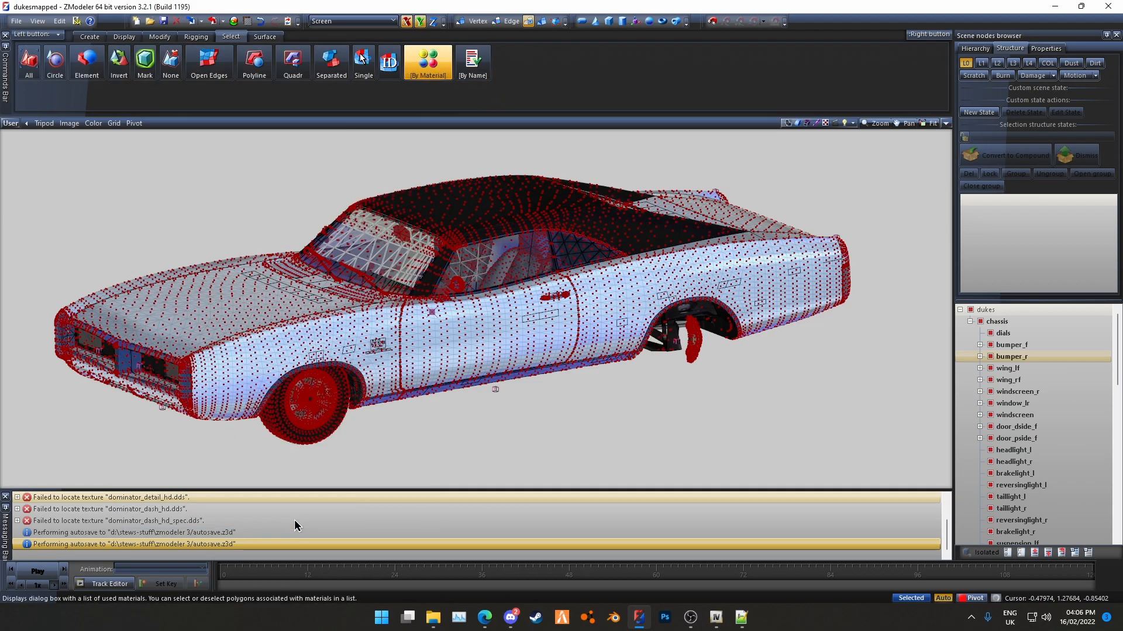
Return to object level and clear the selection of the car parts
click(542, 21)
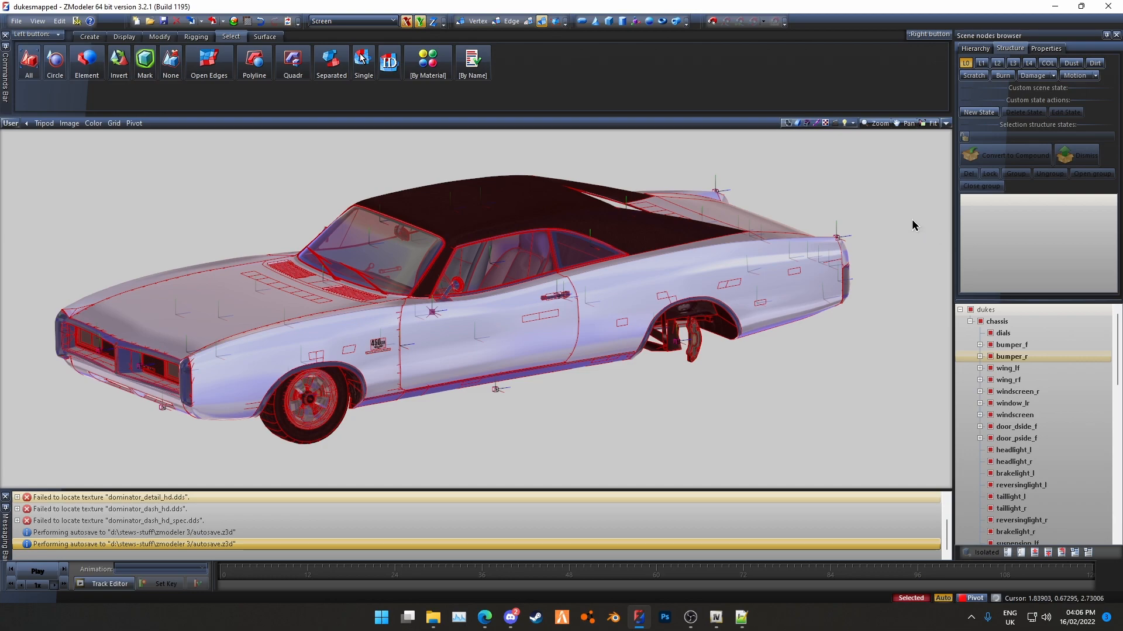
click(904, 255)
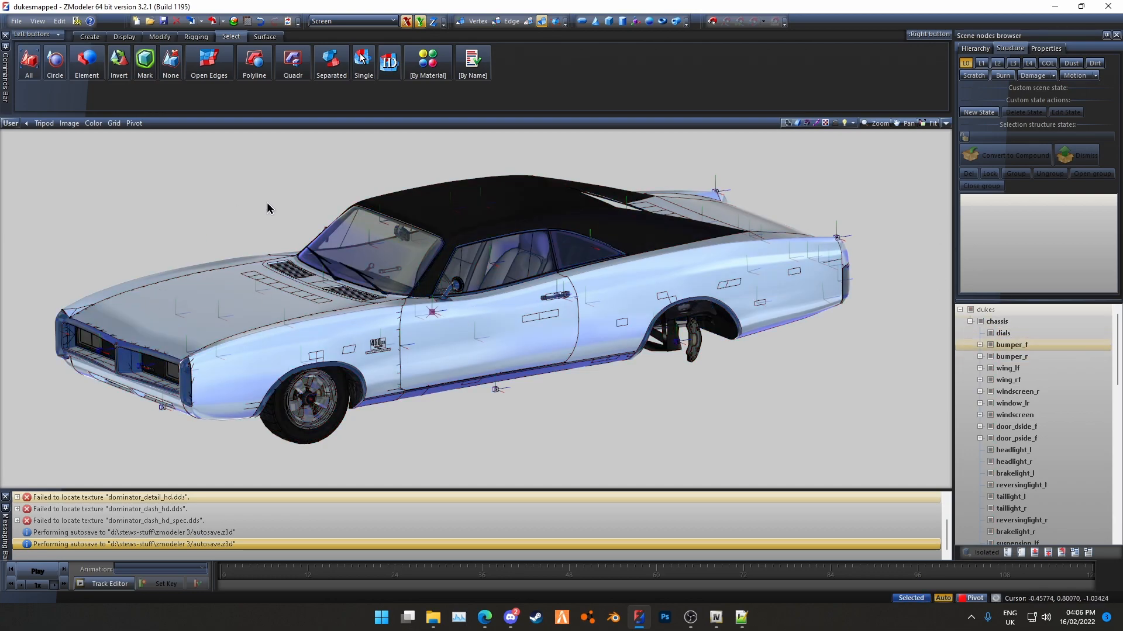
click(528, 22)
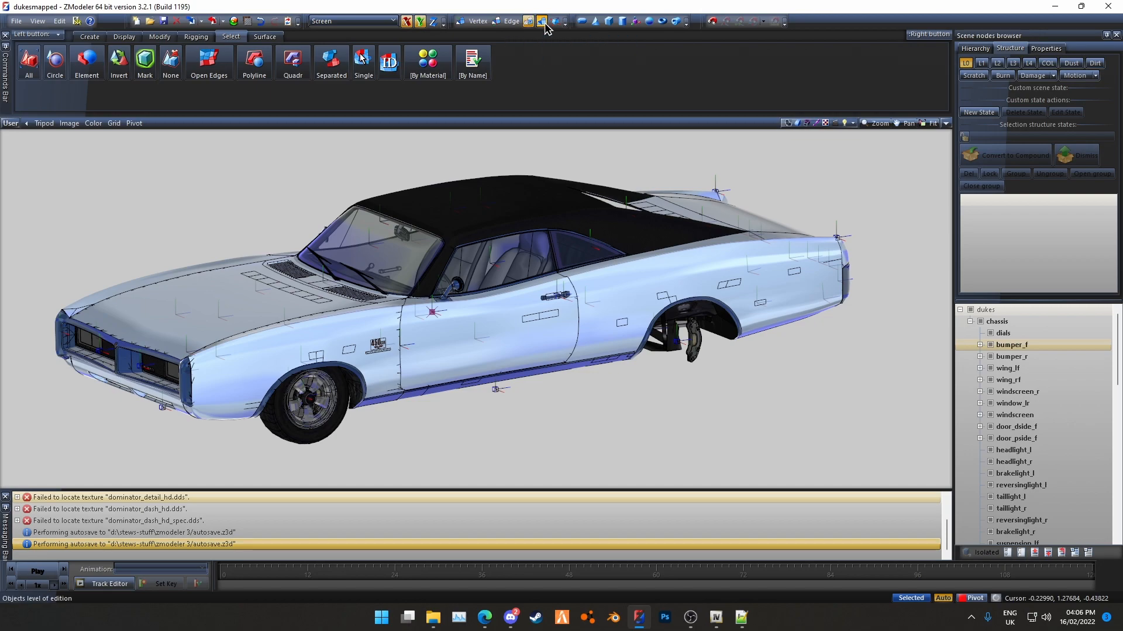
click(543, 23)
Select all car parts, detach their selected paint polygons as a separate mesh, and return to object level
scroll(166, 218, down, 2)
middle_drag(67, 166, 76, 187)
drag(56, 180, 944, 460)
click(529, 23)
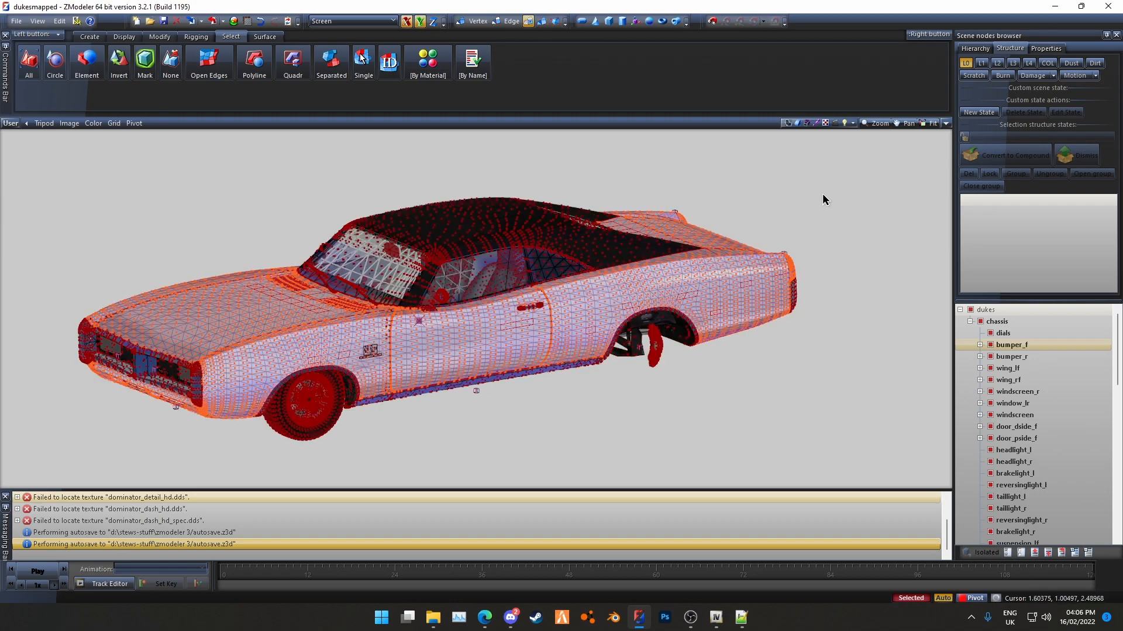
click(159, 36)
click(368, 66)
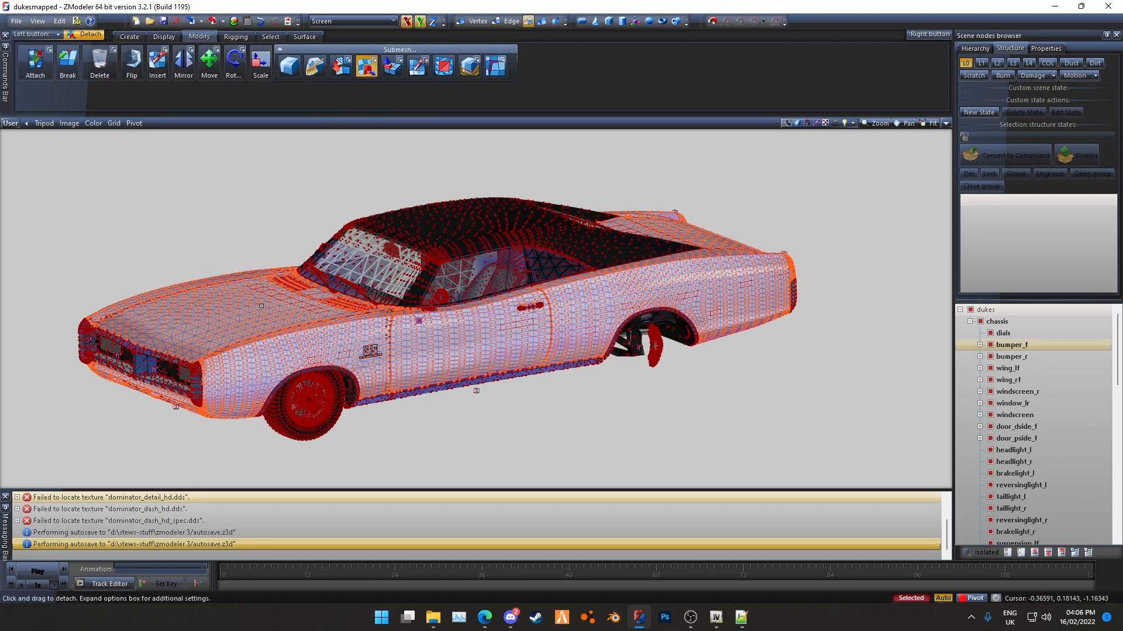
click(541, 23)
drag(821, 177, 874, 263)
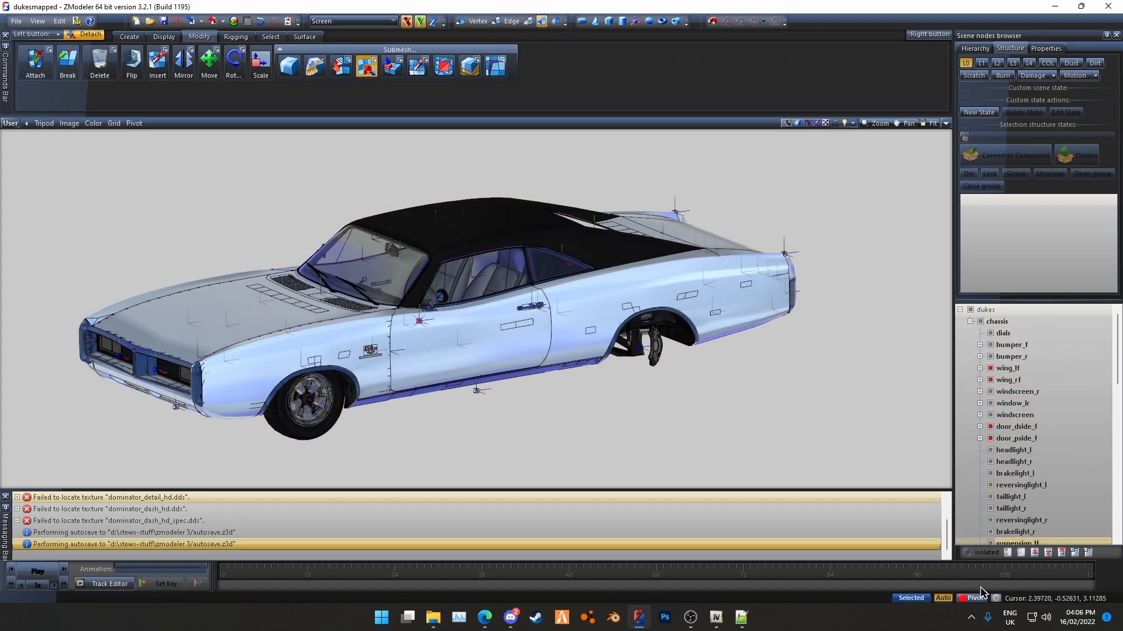
Unlink the detached wing_lf mesh at the end of the chassis hierarchy and hide the dukes node
click(1019, 553)
click(1008, 553)
scroll(1028, 393, down, 14)
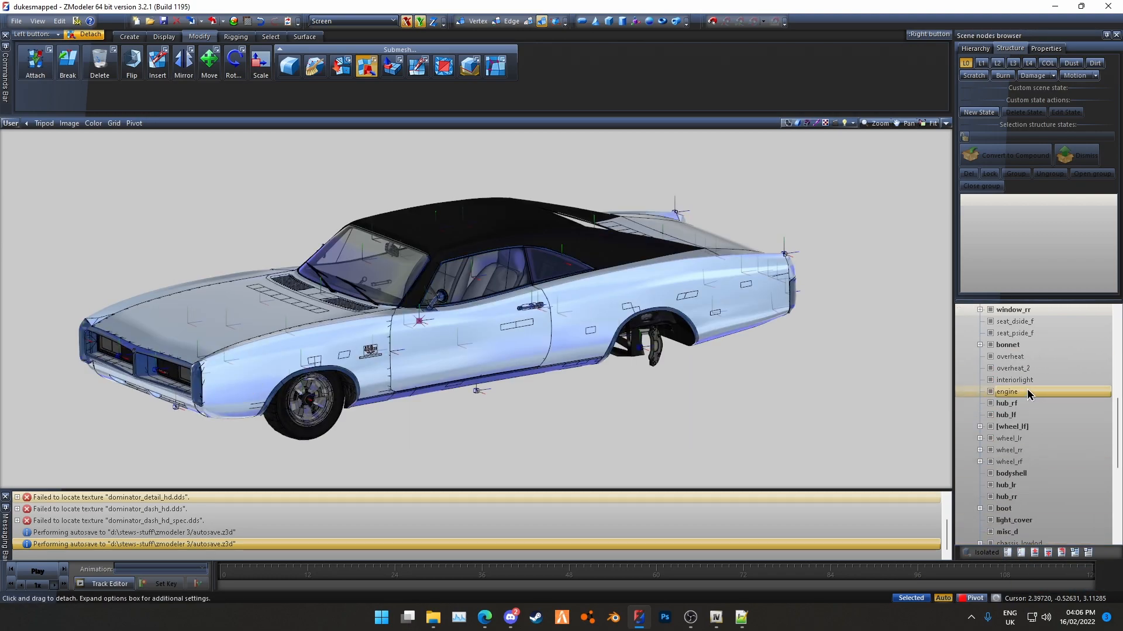
right_click(1016, 535)
mouse_move(1051, 513)
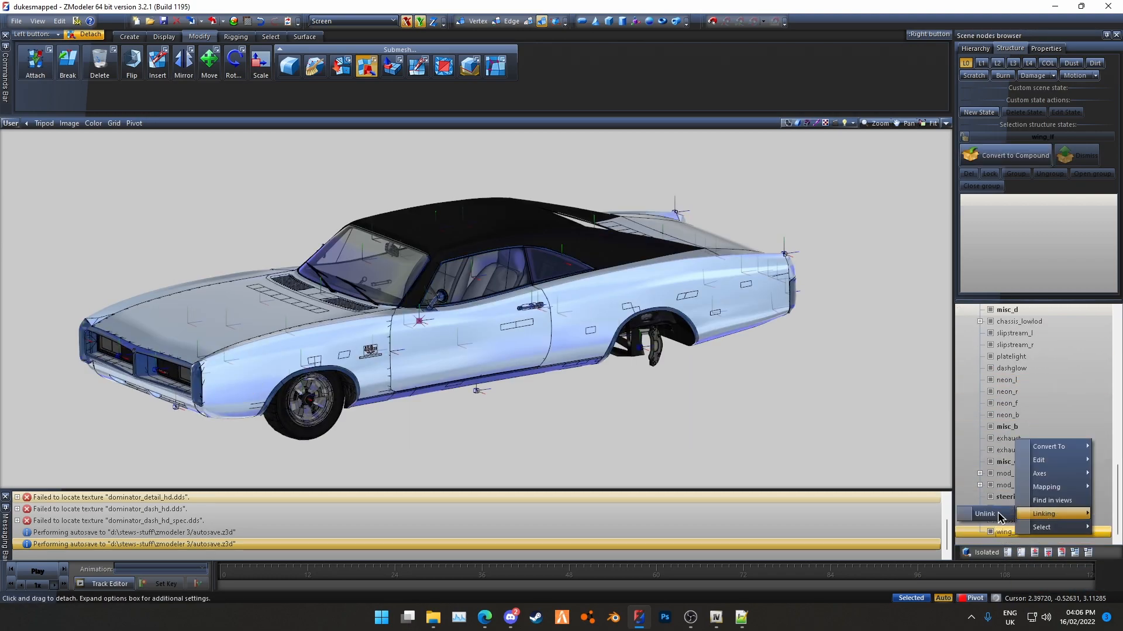
click(1004, 516)
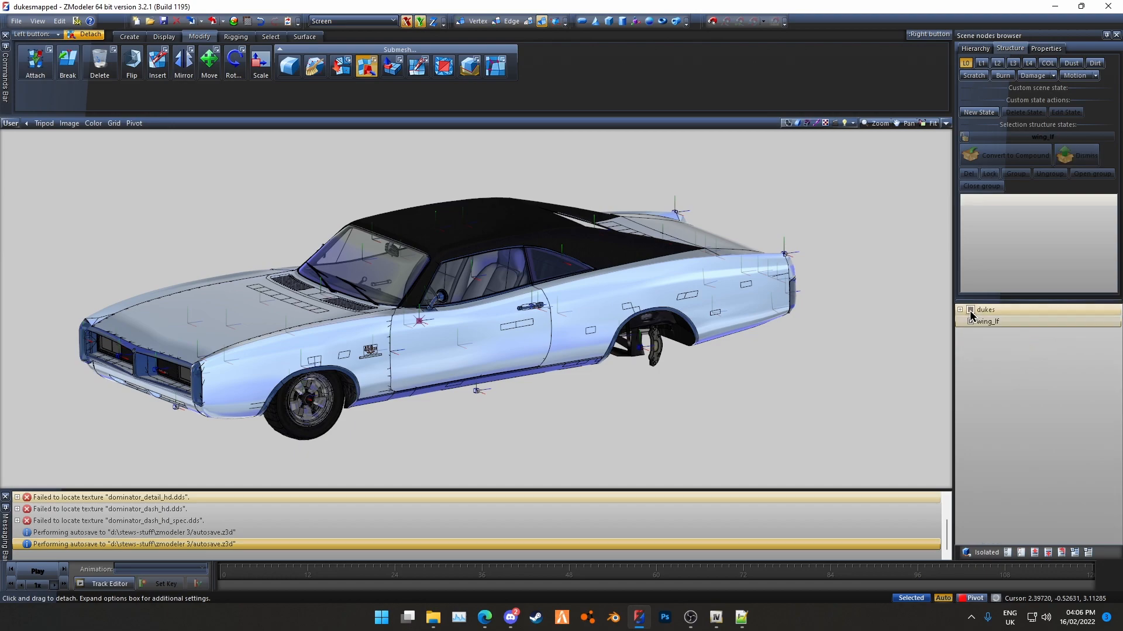
Reset the local axes of the detached body mesh to the scene origin
right_click(361, 336)
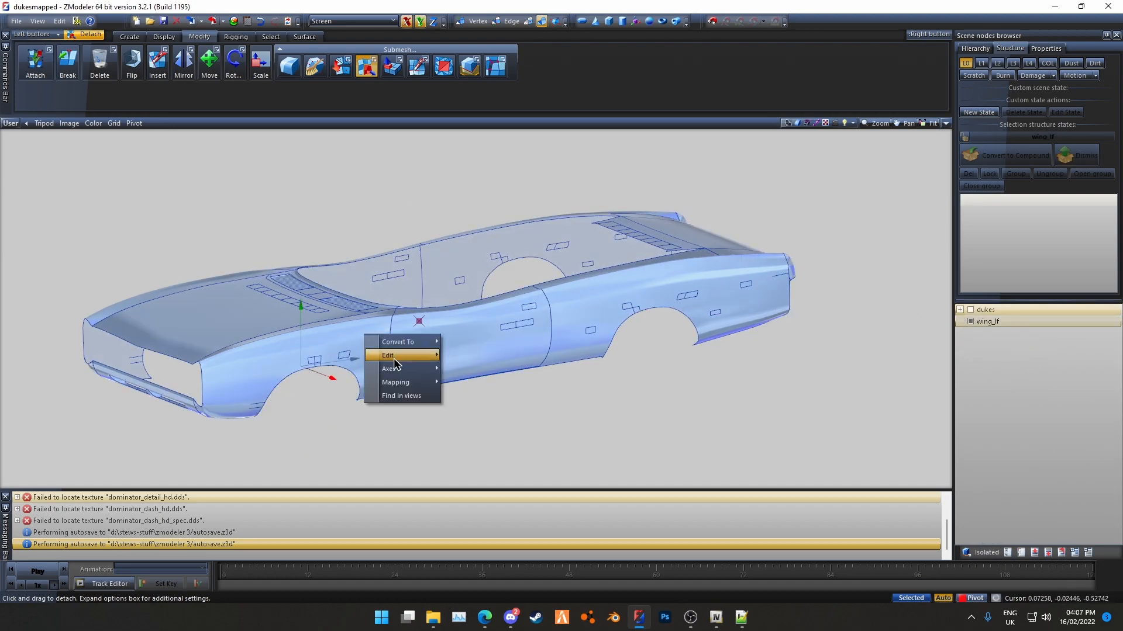
mouse_move(401, 363)
click(501, 381)
middle_drag(360, 308, 729, 401)
Duplicate the dukes node without its children and rename the copy dukes_mapped
right_click(994, 310)
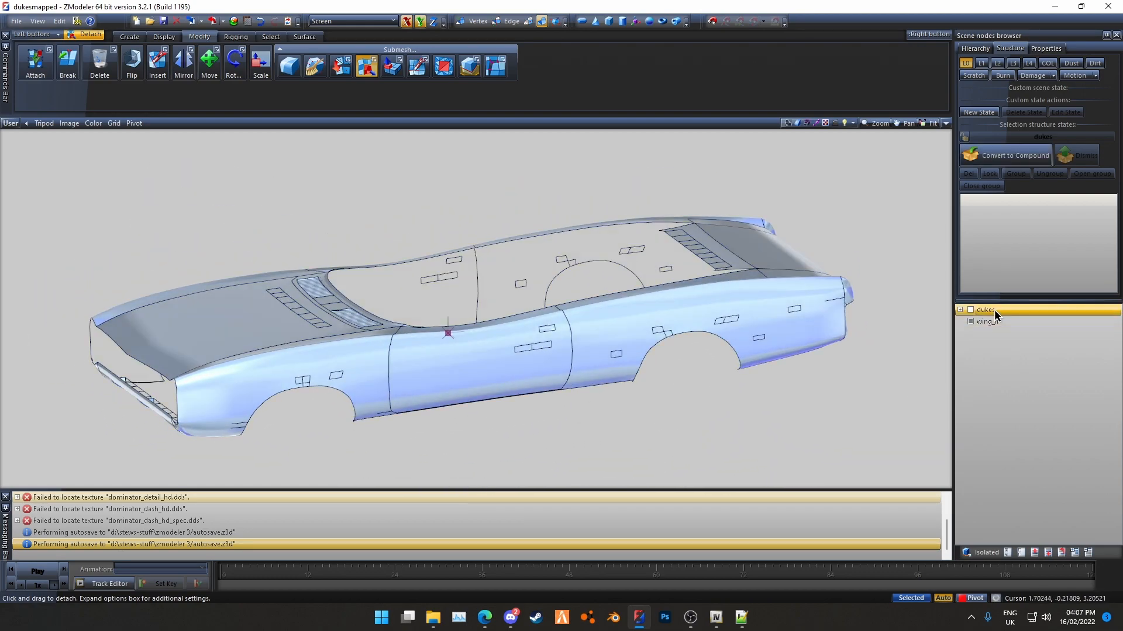
mouse_move(1034, 314)
click(971, 315)
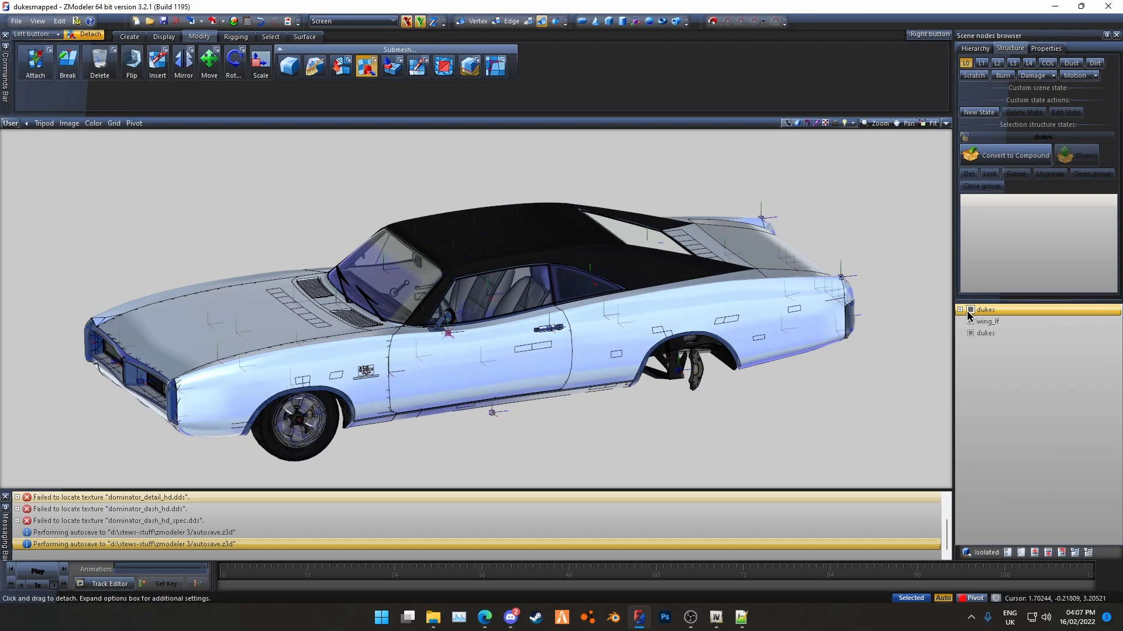
double_click(993, 333)
drag(998, 334, 928, 328)
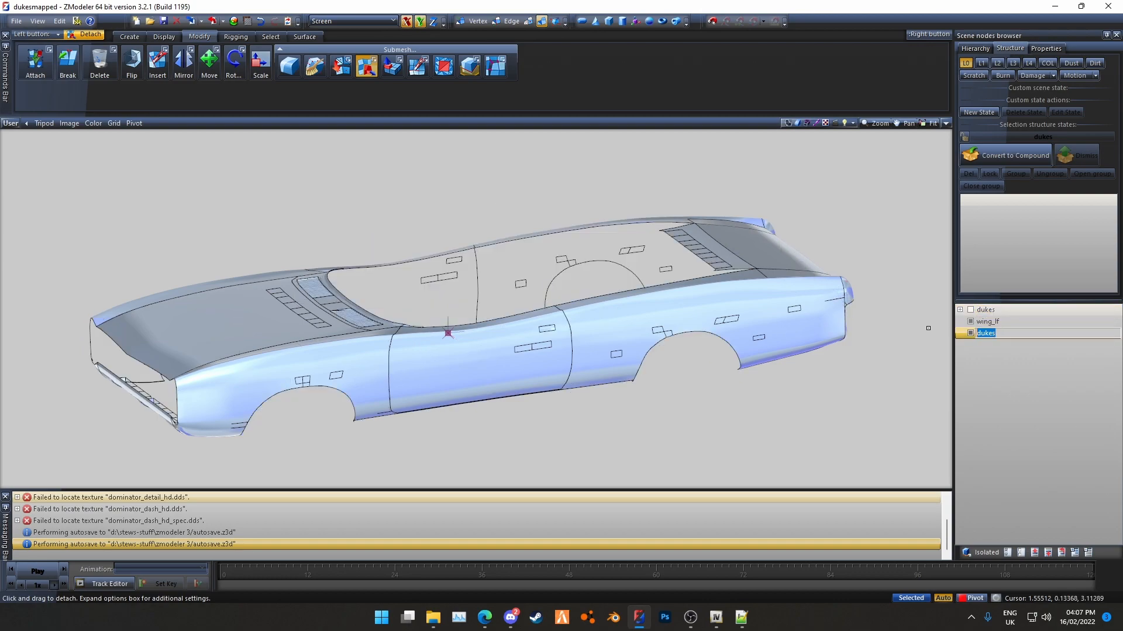
text(dukes_mapped)
key(Return)
Nest wing_lf under dukes_mapped, collapse the node and make its mesh visible
key(Delete)
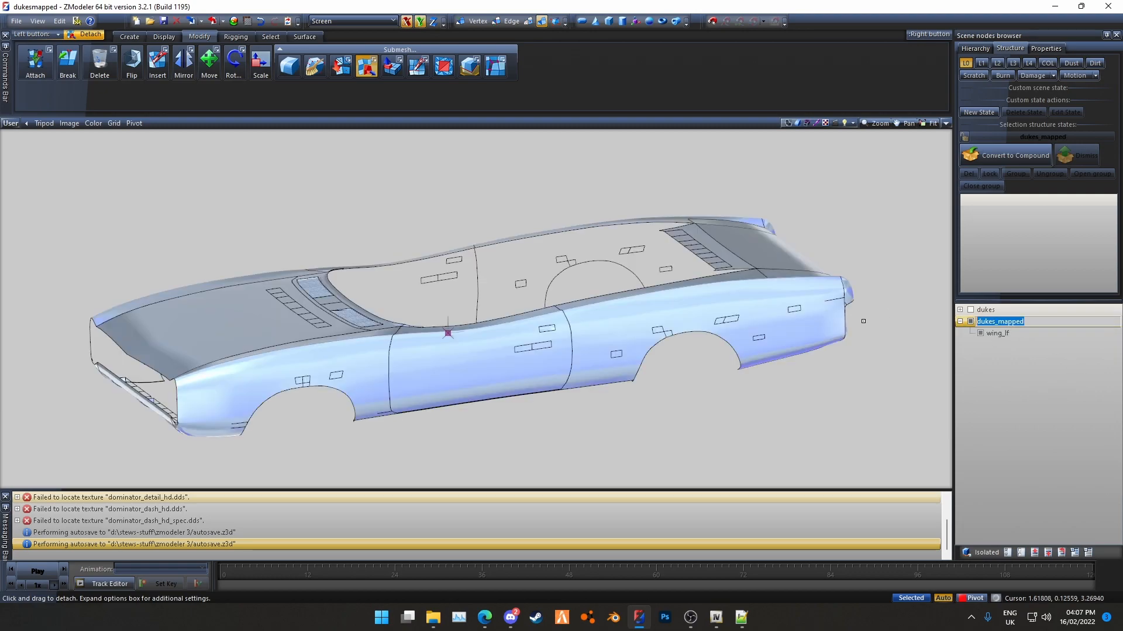
click(960, 321)
click(960, 321)
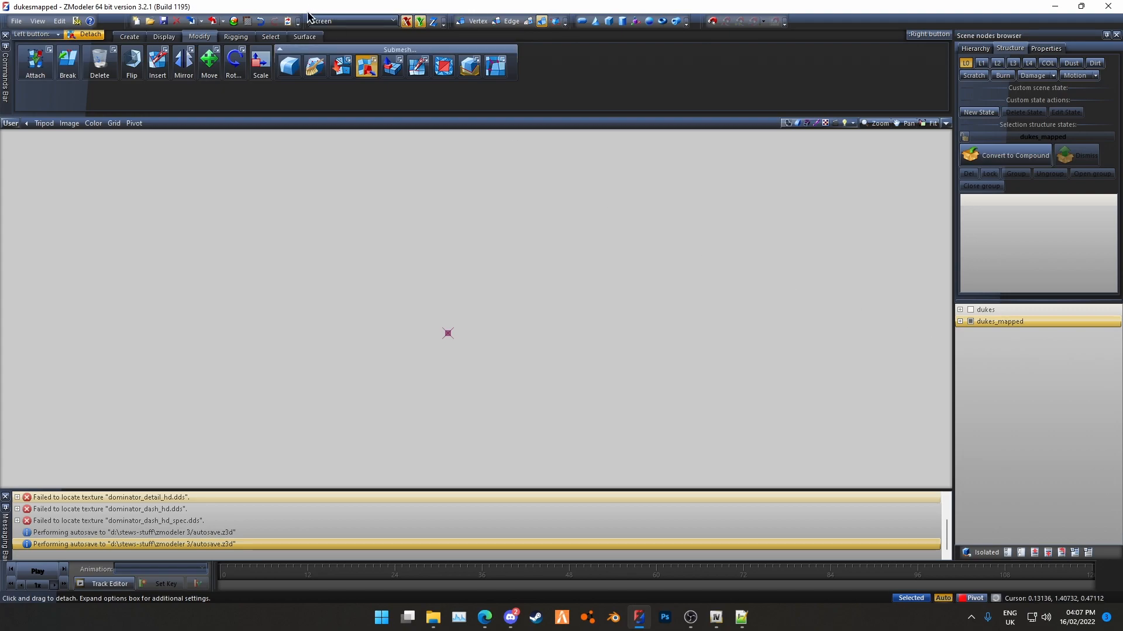
click(969, 322)
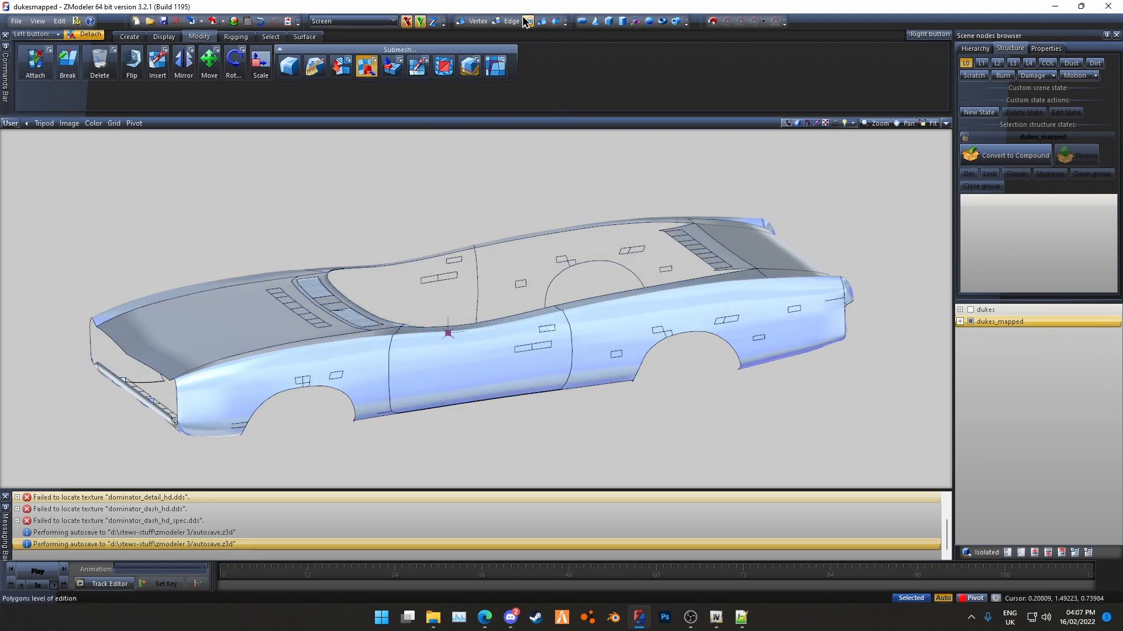
Generate new UV mapping on channel 1 for all polygons of the body mesh, copied from channel 2
key(ctrl+a)
scroll(211, 224, down, 1)
middle_drag(221, 213, 230, 209)
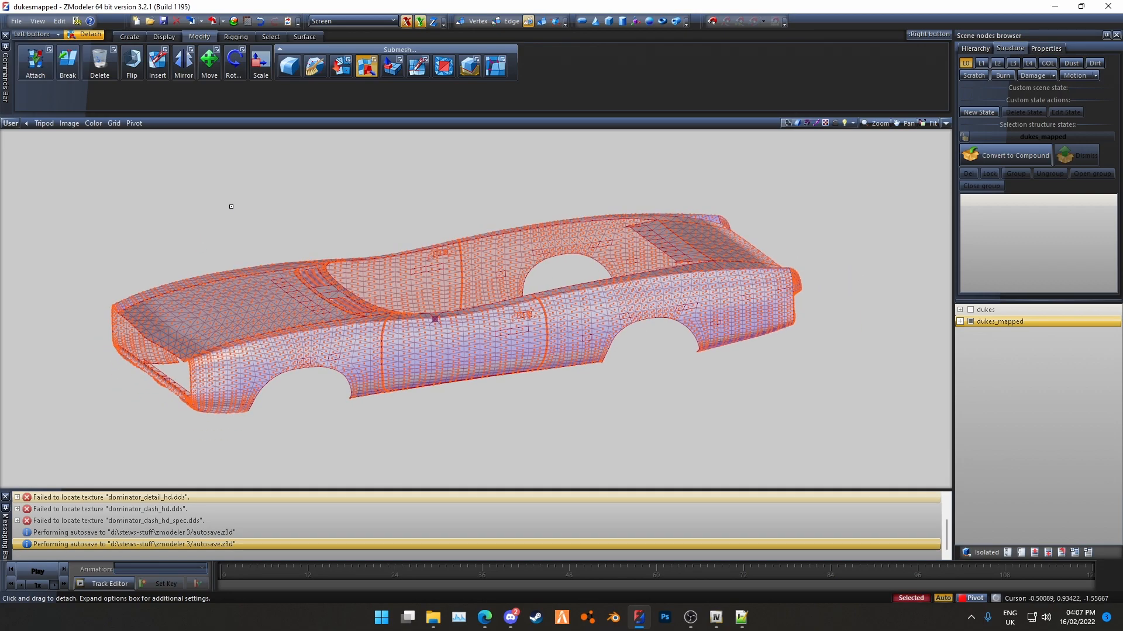
click(305, 36)
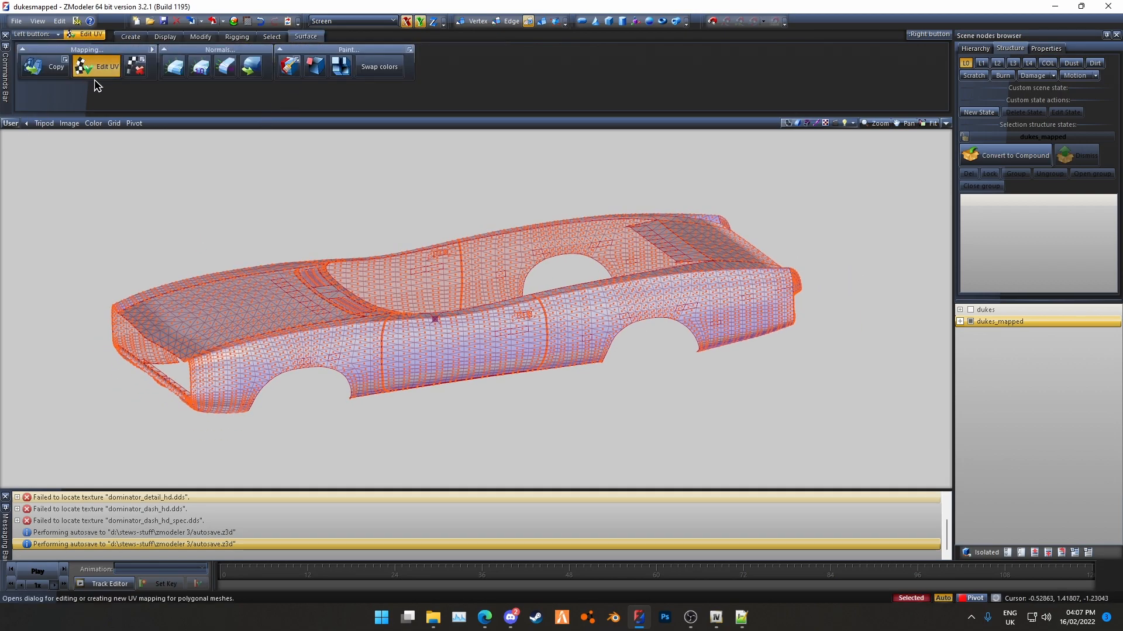
click(292, 355)
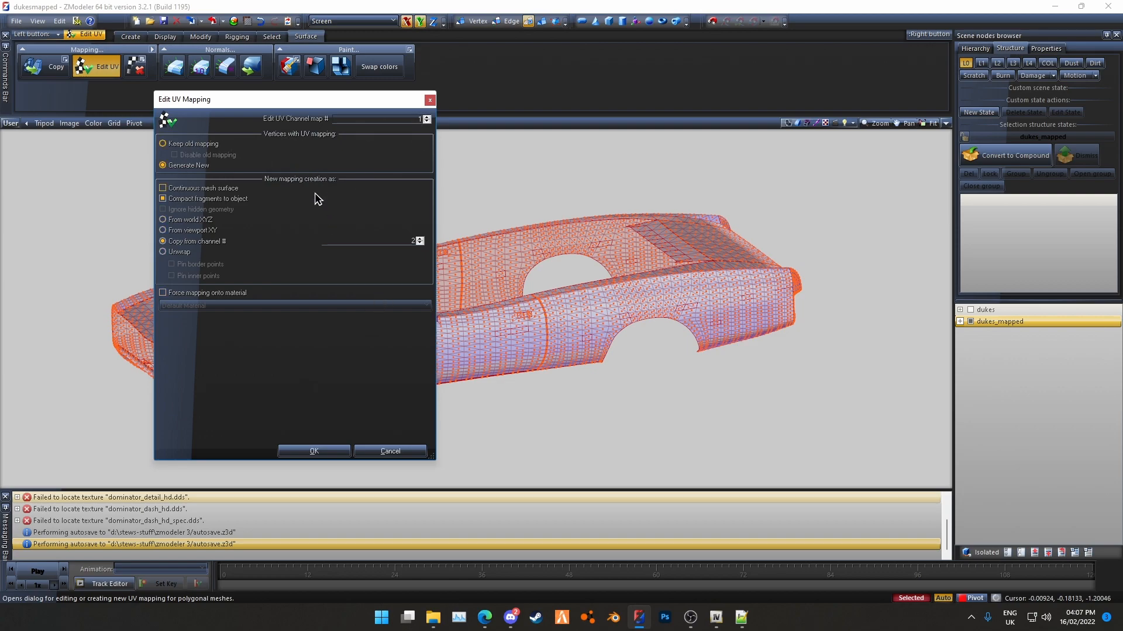
click(318, 449)
click(307, 453)
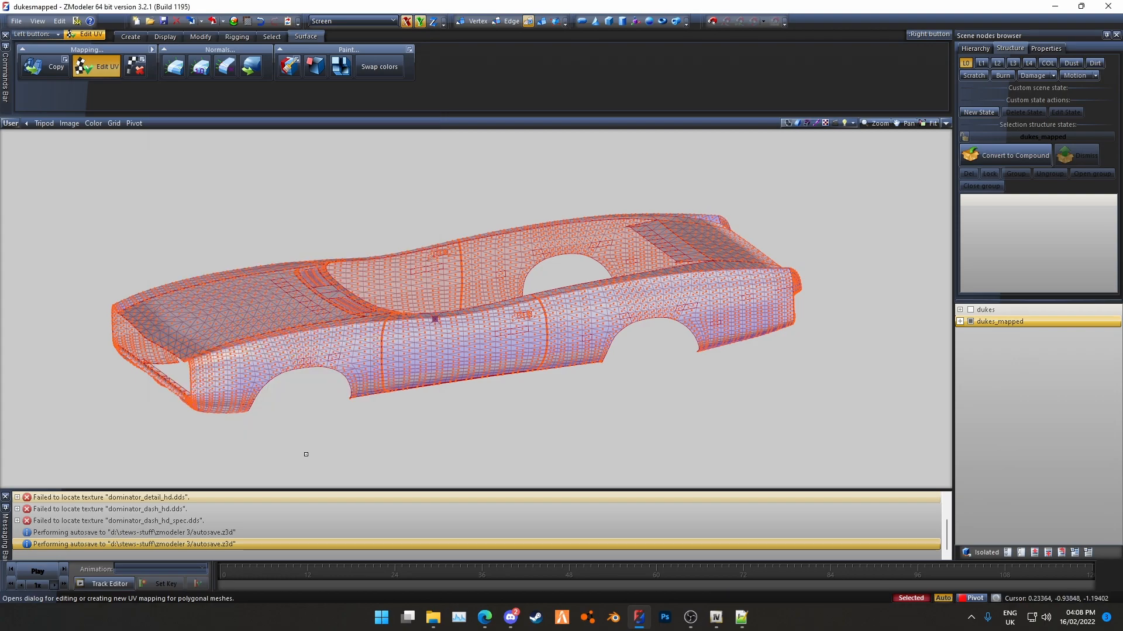
Deselect the body polygons, return to object level and check the mapped surface
key(space)
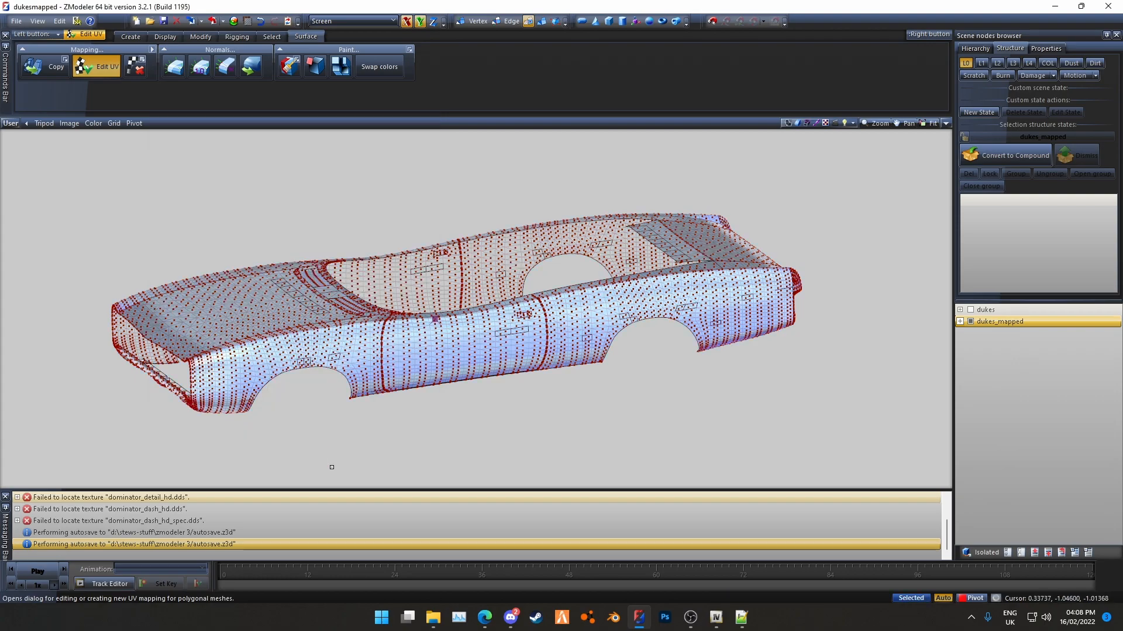
click(541, 21)
scroll(338, 401, up, 5)
middle_drag(268, 341, 477, 301)
scroll(592, 304, down, 4)
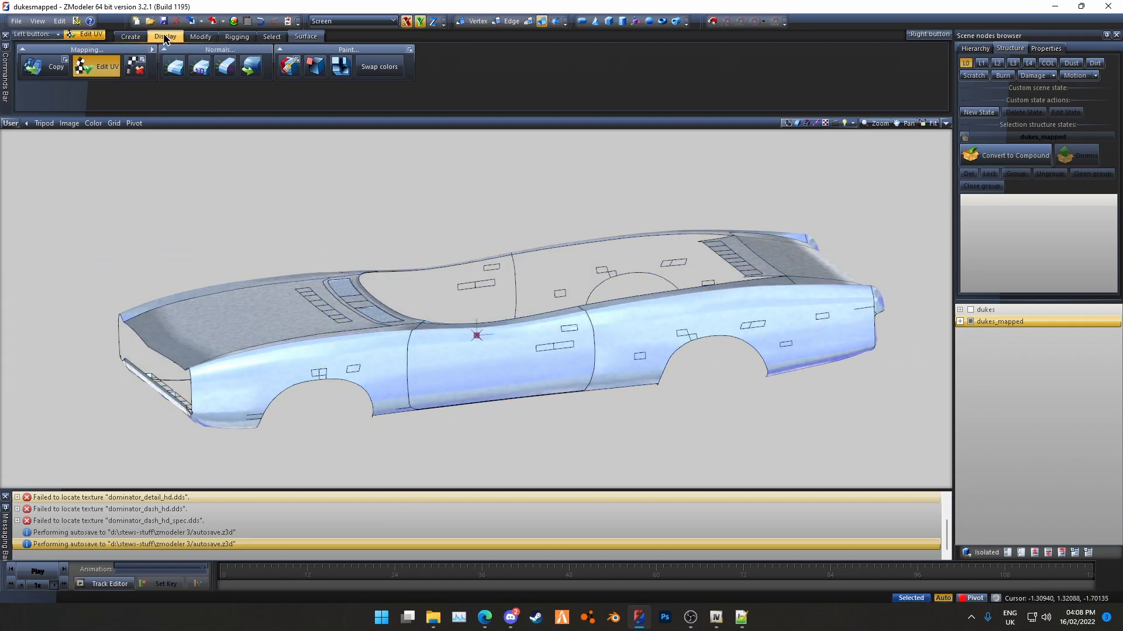
Export dukes_mapped as the Collada file dukes_mapped.dae in the blender folder with Heavy vertex component enabled, replacing the existing file
click(219, 25)
click(236, 229)
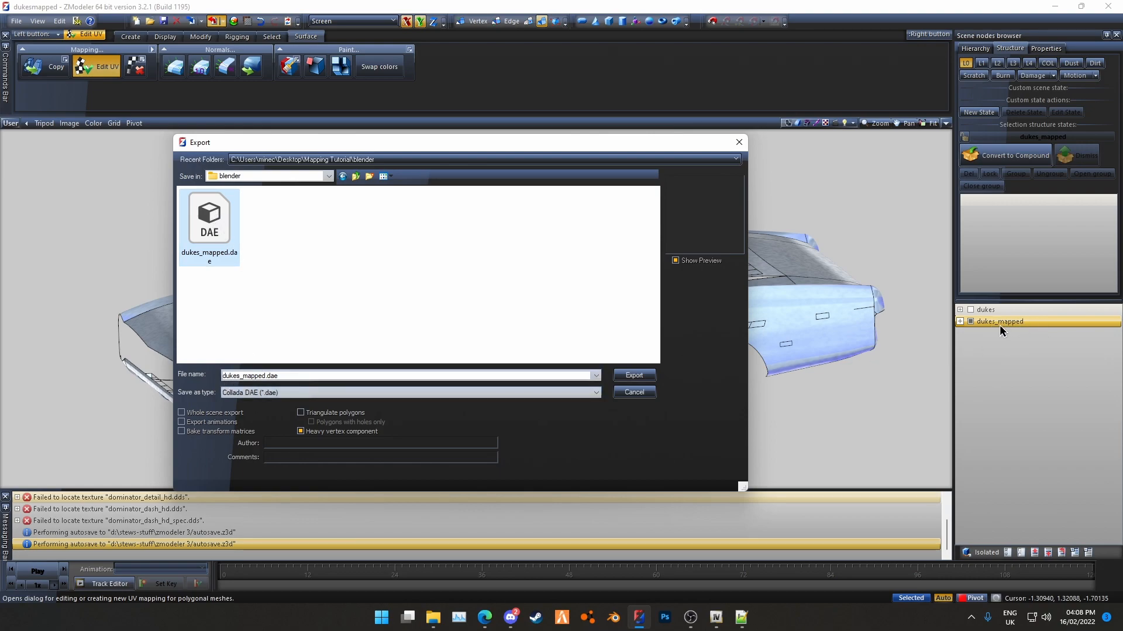
click(316, 376)
click(319, 376)
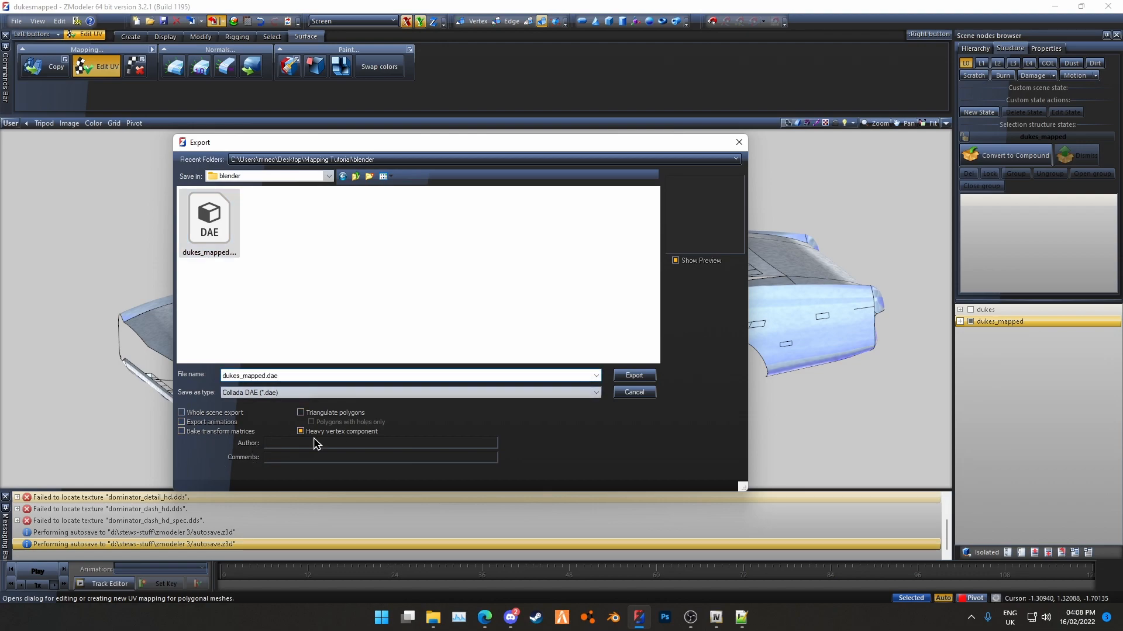
click(634, 376)
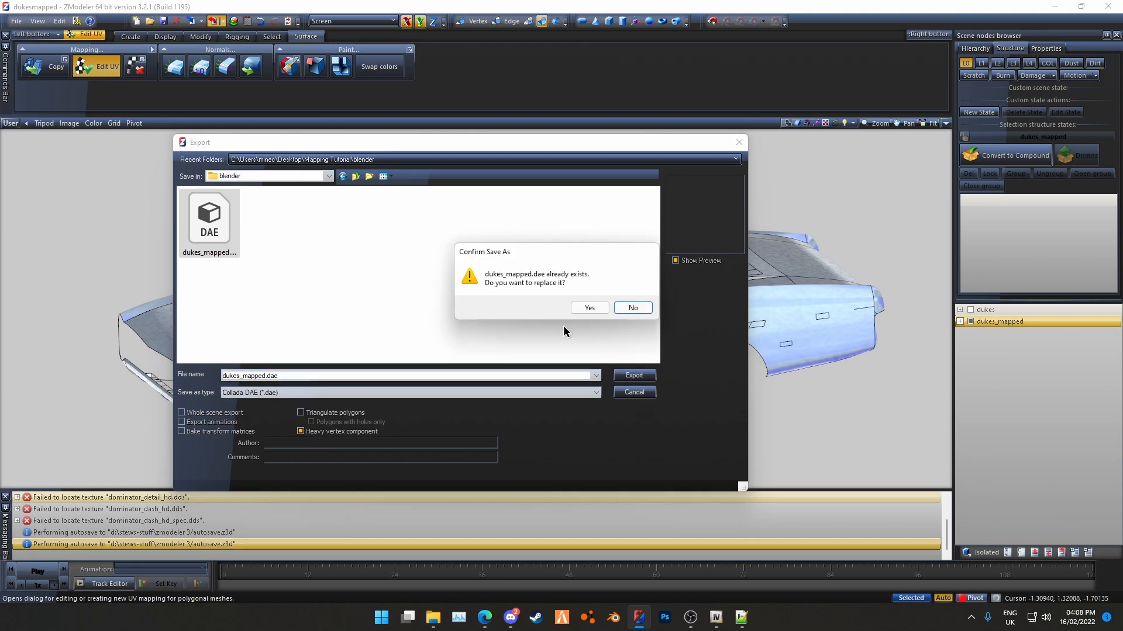
click(590, 308)
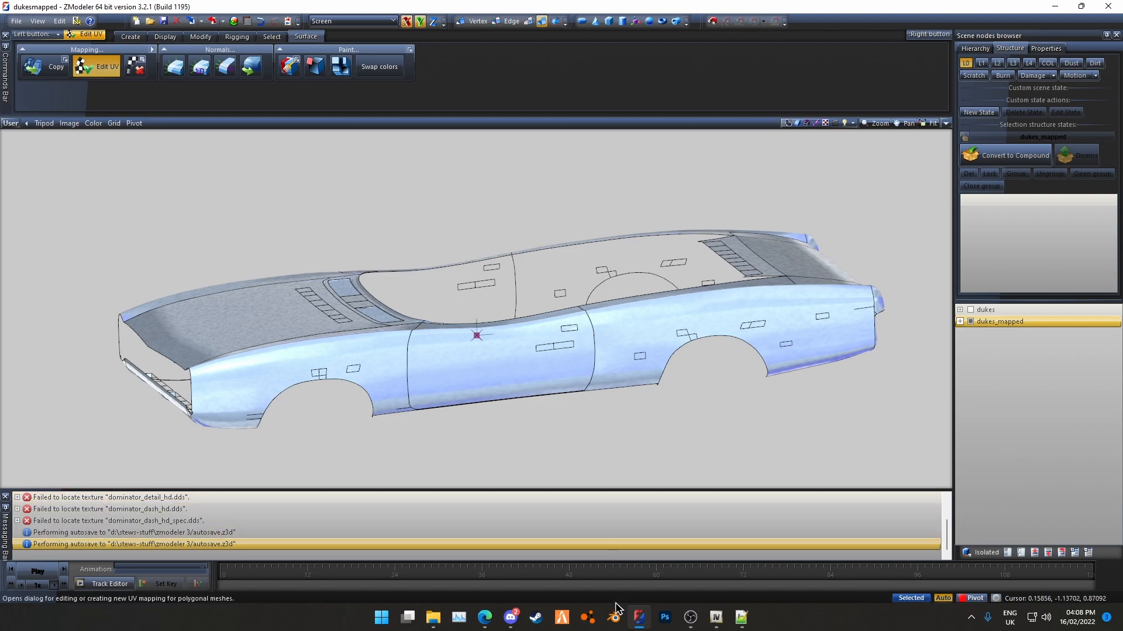
Switch to Blender and import the Collada file dukes_mapped.dae from the blender folder in Mapping Tutorial
click(615, 619)
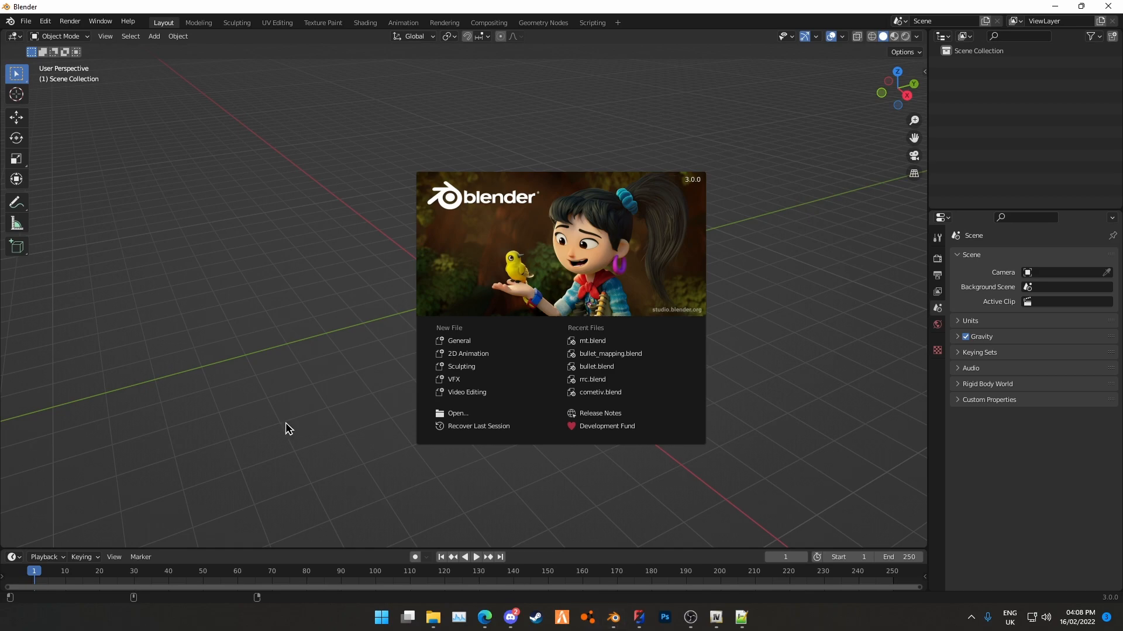
click(286, 428)
click(26, 22)
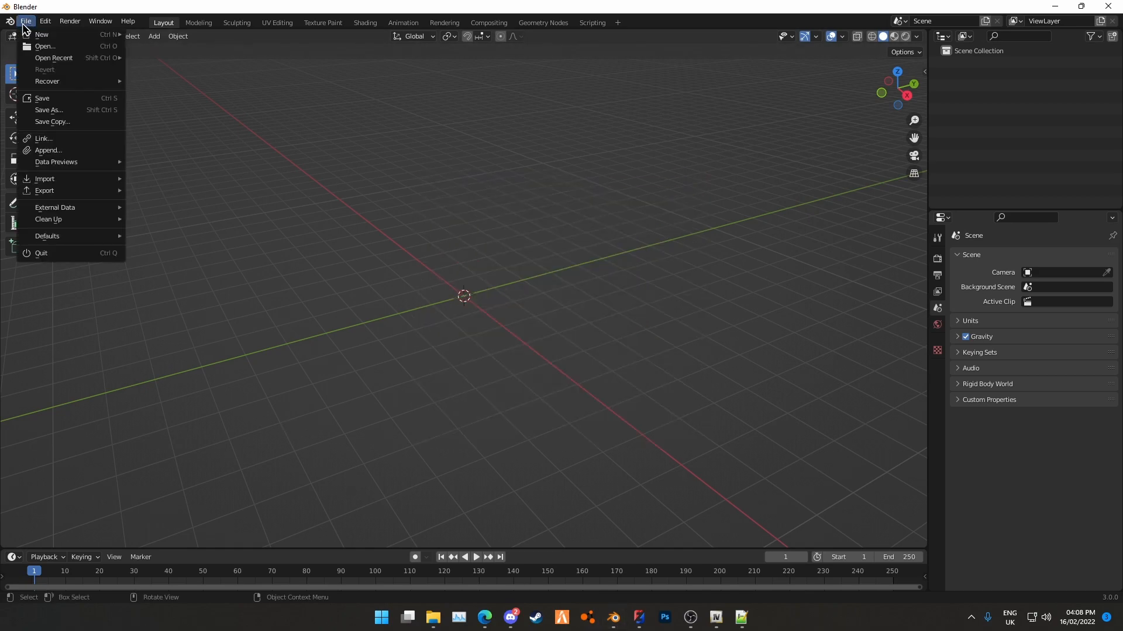
mouse_move(60, 181)
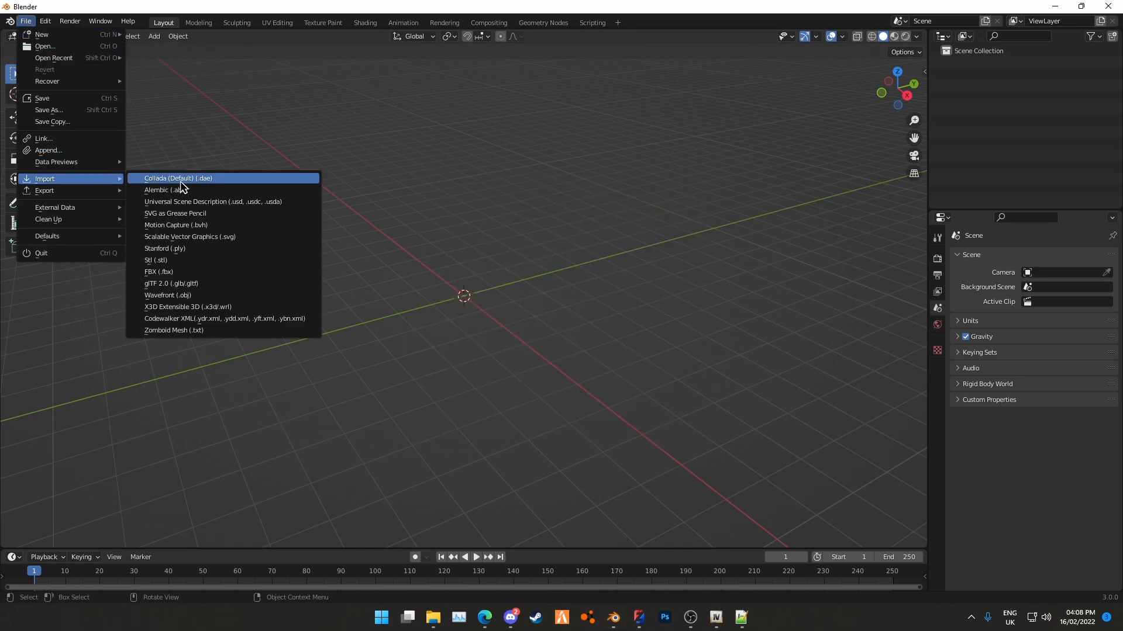
click(180, 182)
scroll(337, 423, down, 2)
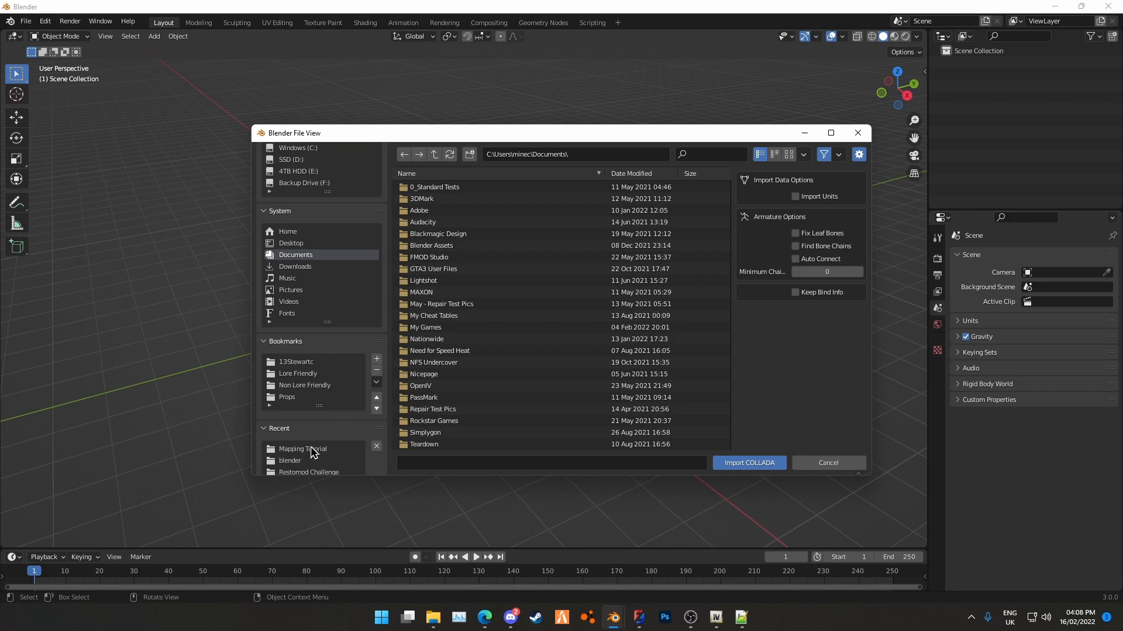
click(310, 449)
double_click(441, 188)
click(441, 188)
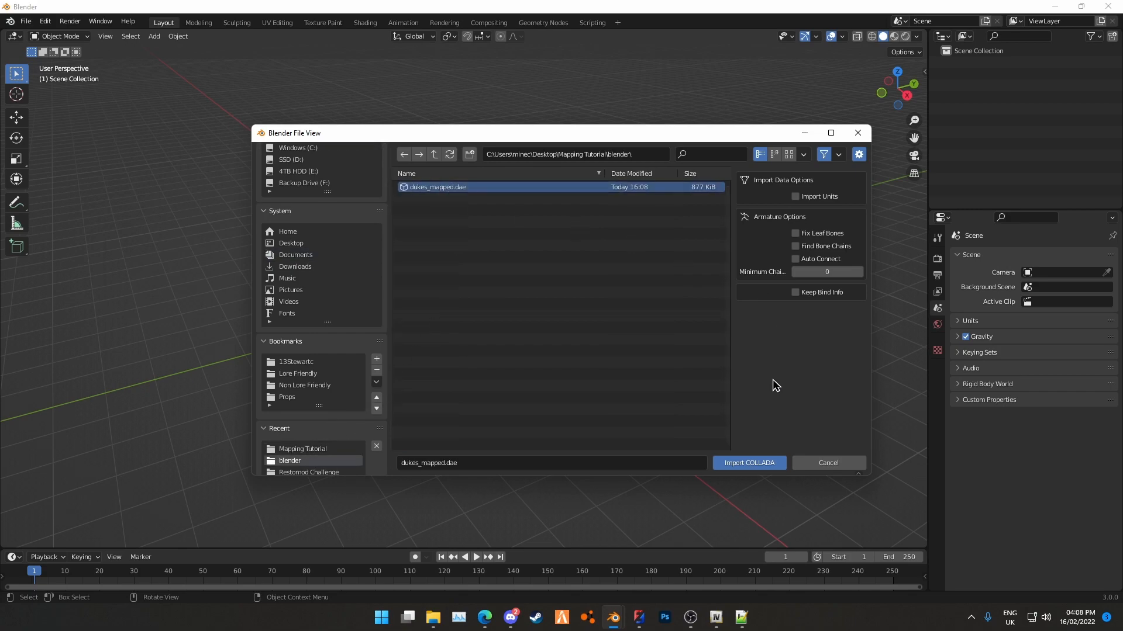
click(768, 463)
Delete the surplus imported object besides wing_lf and shade the car body smooth
scroll(371, 338, up, 5)
middle_drag(370, 338, 512, 401)
key(Delete)
middle_drag(368, 325, 573, 313)
click(504, 339)
right_click(572, 313)
click(577, 306)
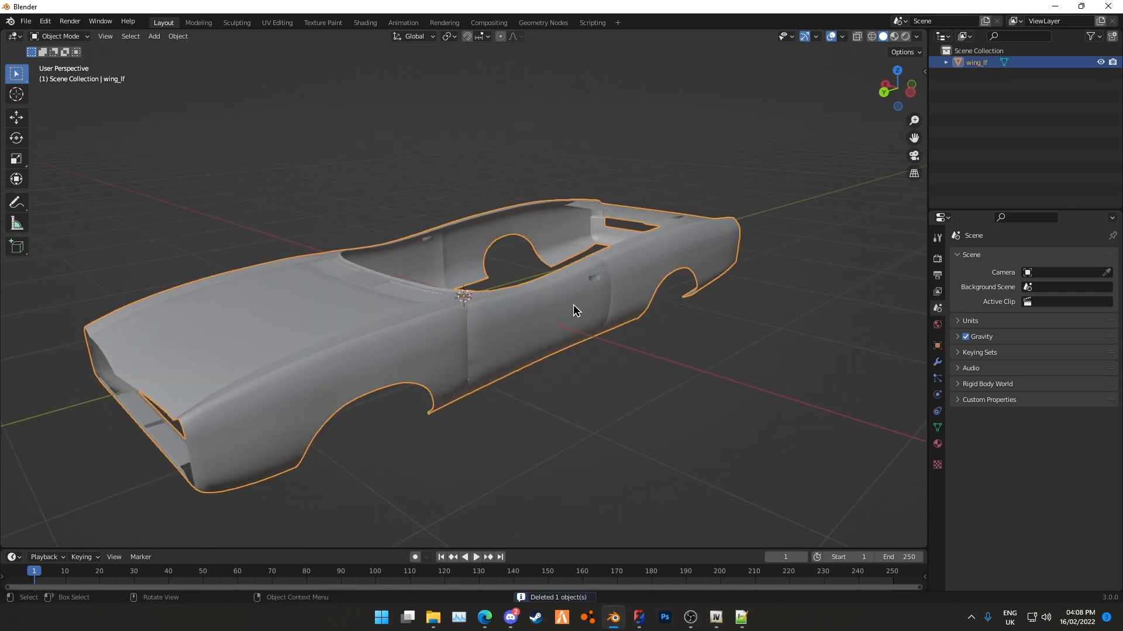
Enable Auto Smooth for the wing_lf mesh normals with an angle of 180°
click(938, 427)
click(957, 483)
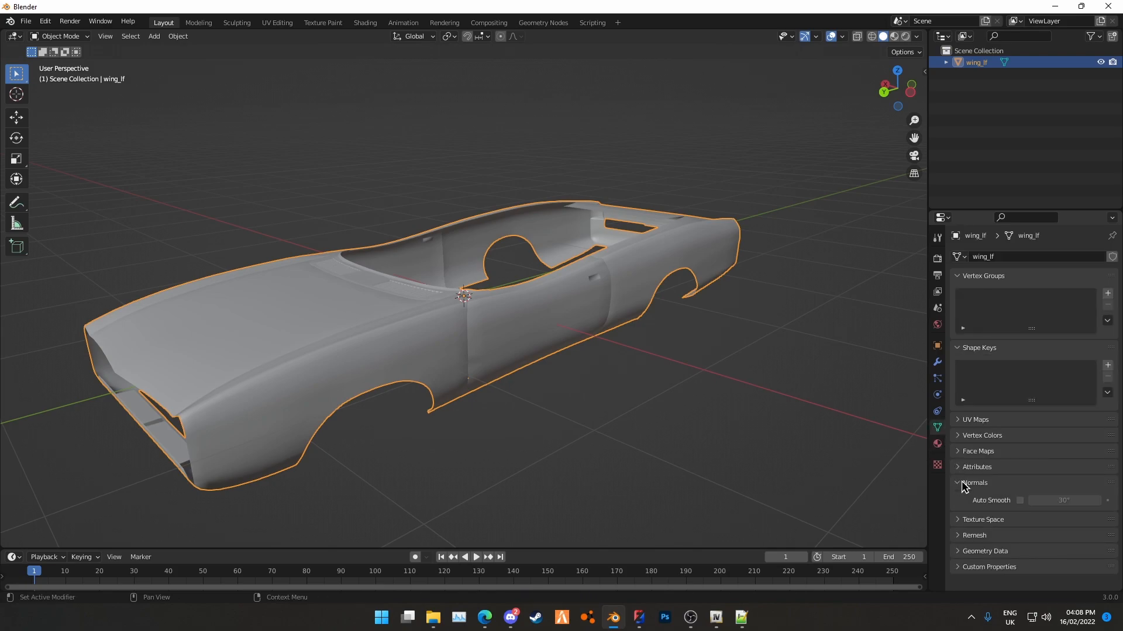
click(1019, 500)
mouse_move(1052, 500)
mouse_down()
mouse_move(1088, 501)
mouse_move(1050, 519)
mouse_up()
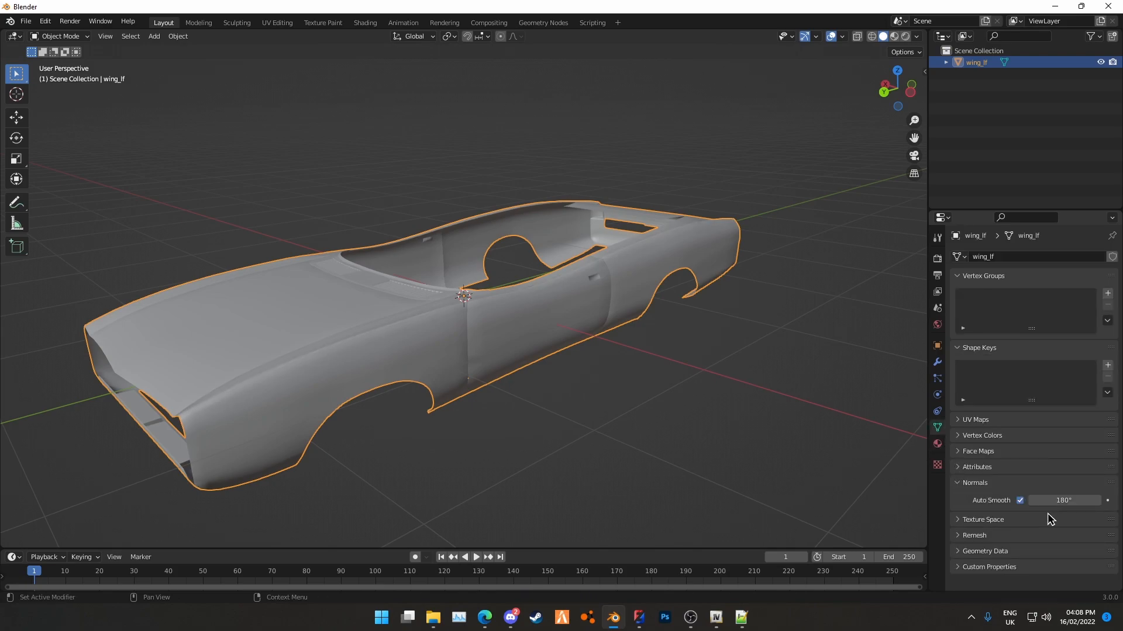
click(975, 483)
Add a Weighted Normal modifier to the wing_lf body mesh
click(938, 362)
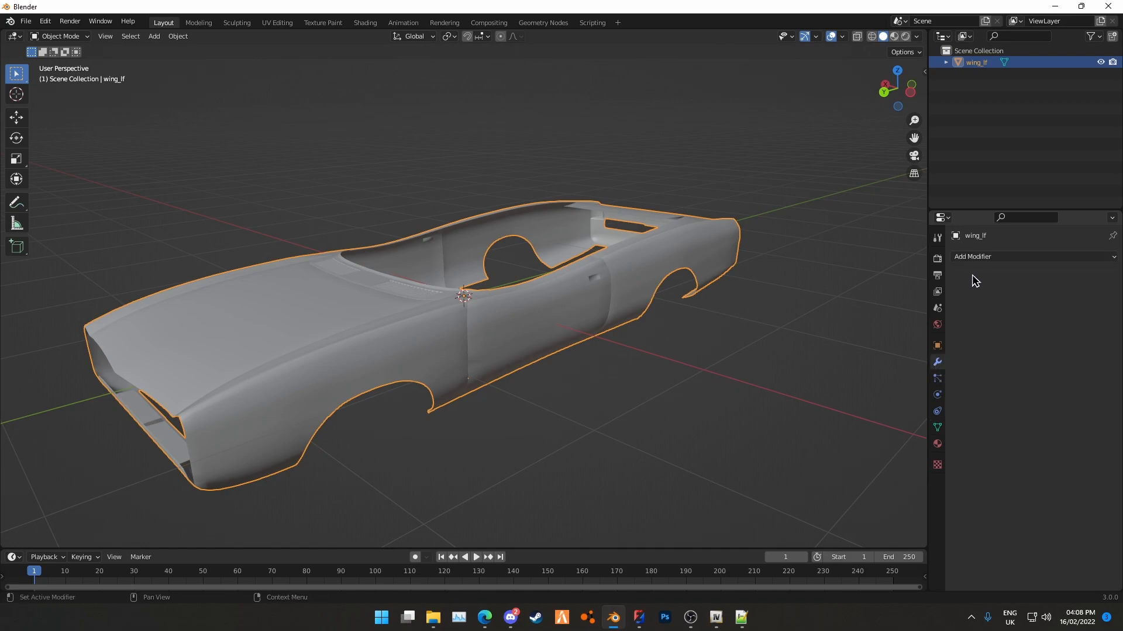
click(980, 257)
click(815, 344)
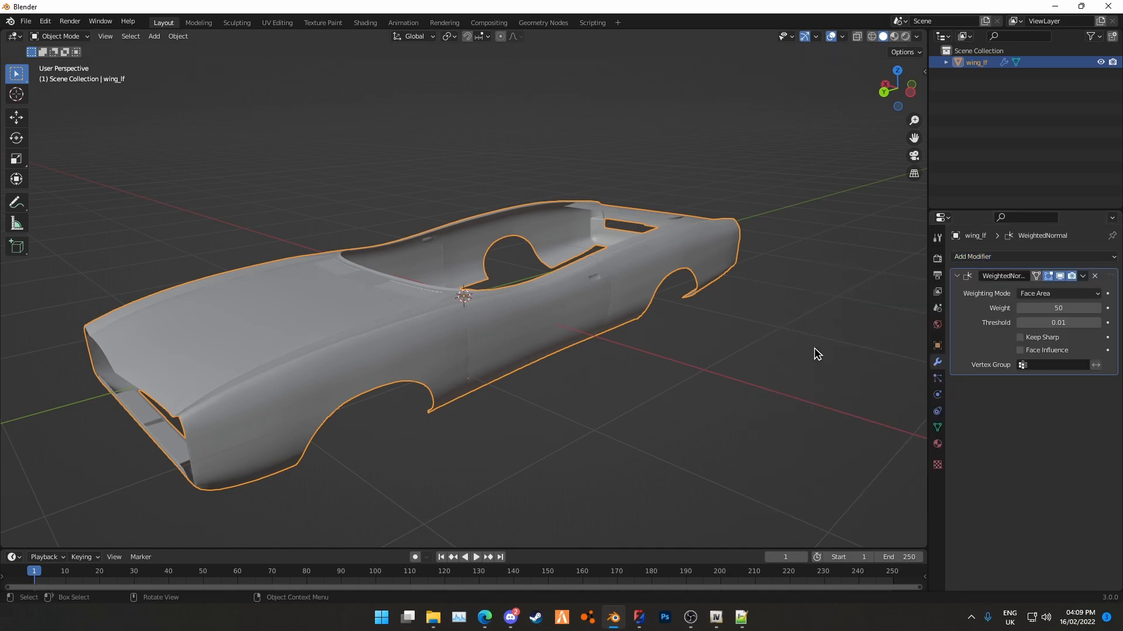
scroll(501, 371, up, 2)
middle_drag(490, 383, 465, 378)
In face editing mode, select all linked faces of the left front wing and merge their vertices by distance
key(Tab)
scroll(483, 376, up, 4)
key(3)
scroll(459, 364, down, 4)
click(276, 395)
middle_drag(275, 394, 493, 276)
key(l)
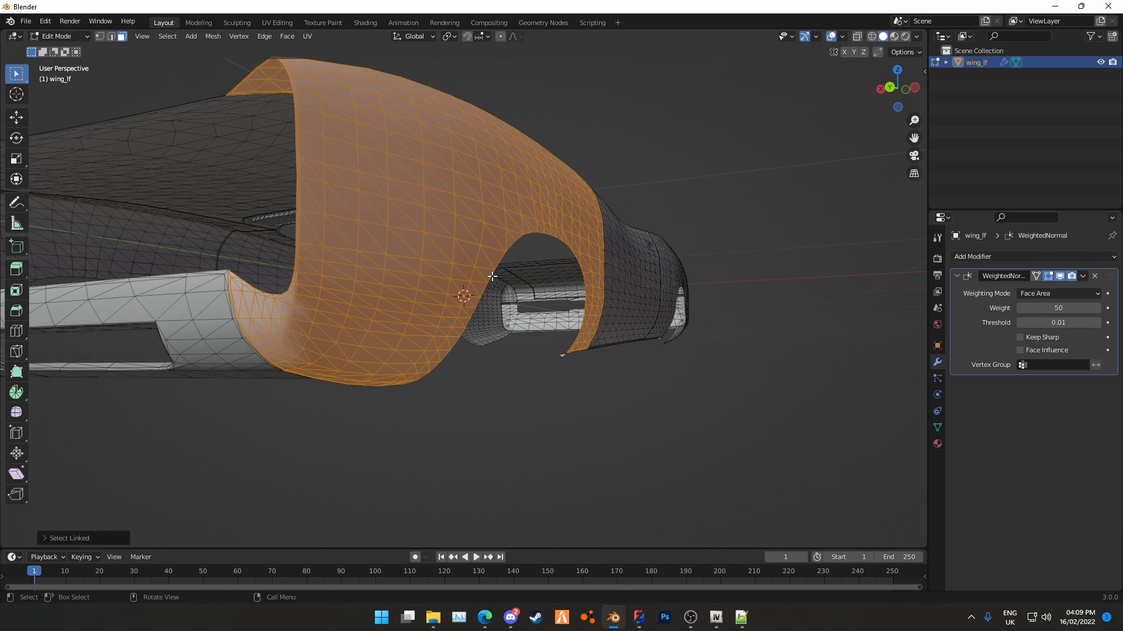
key(m)
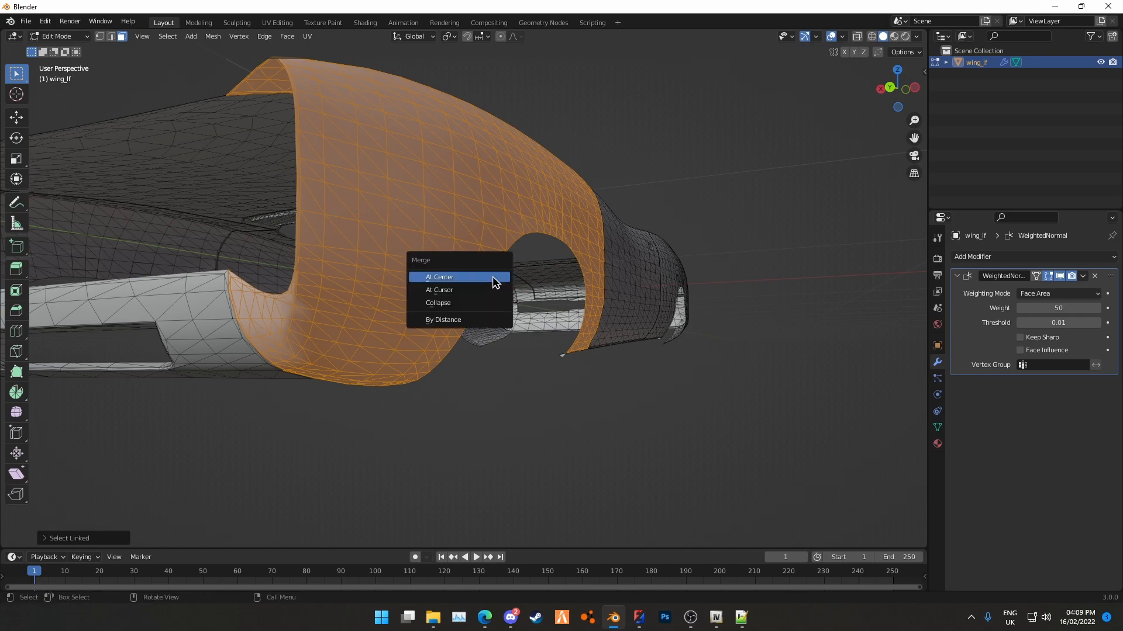
click(460, 319)
scroll(466, 388, down, 8)
middle_drag(467, 388, 461, 394)
click(518, 448)
Select all linked faces of the left door and merge their vertices by distance
scroll(504, 423, up, 8)
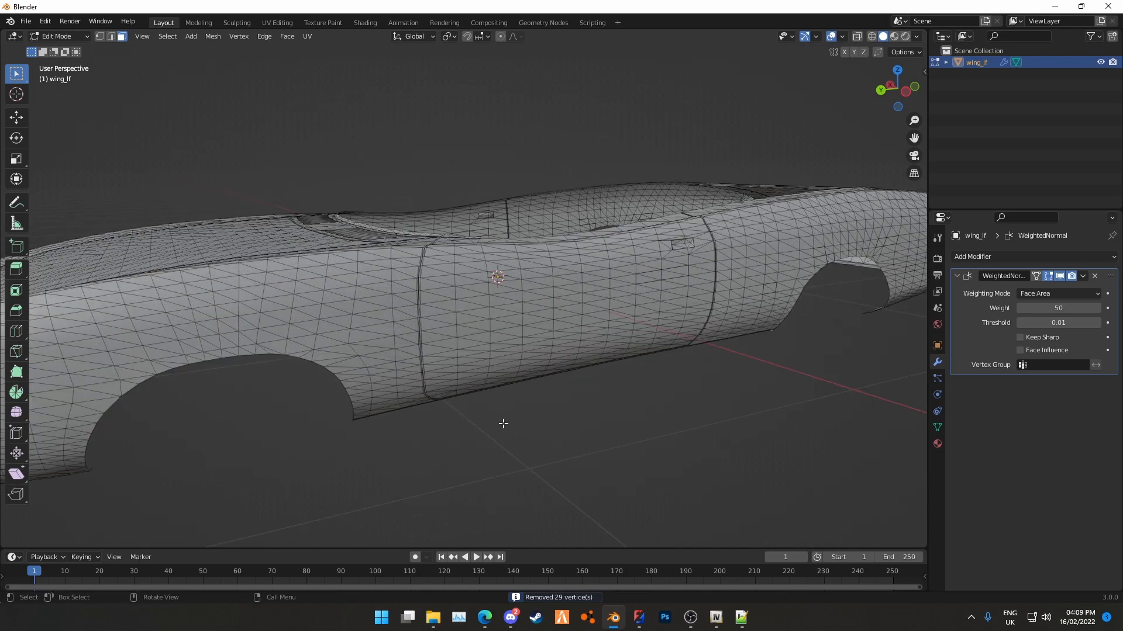
key(l)
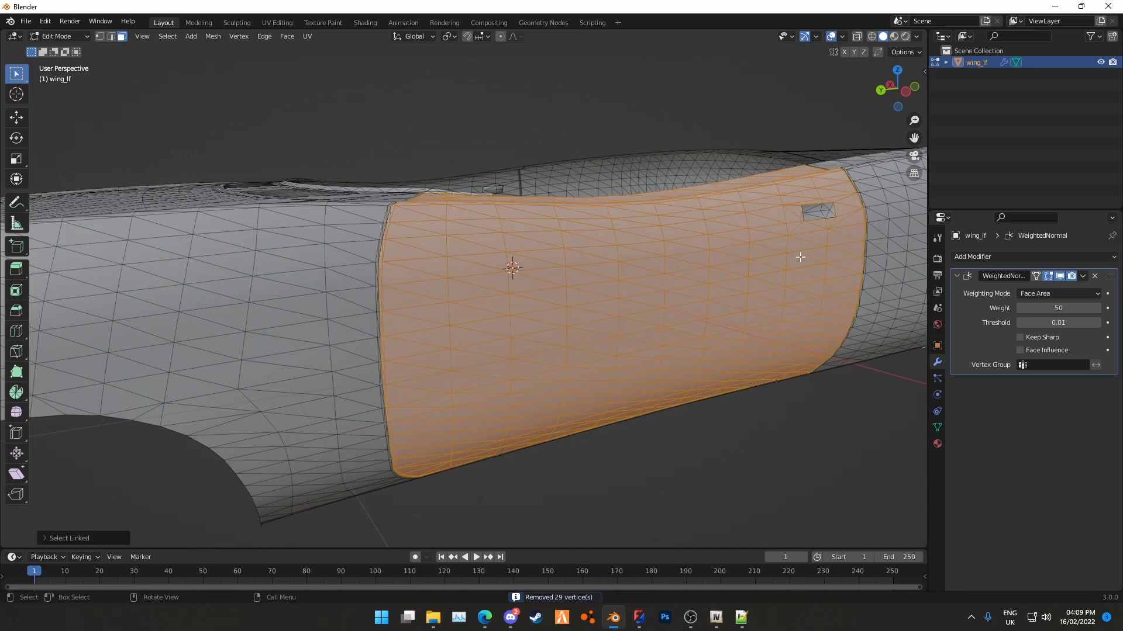
key(m)
click(807, 258)
scroll(727, 338, down, 3)
middle_drag(727, 339, 649, 348)
scroll(649, 348, up, 5)
scroll(731, 501, down, 3)
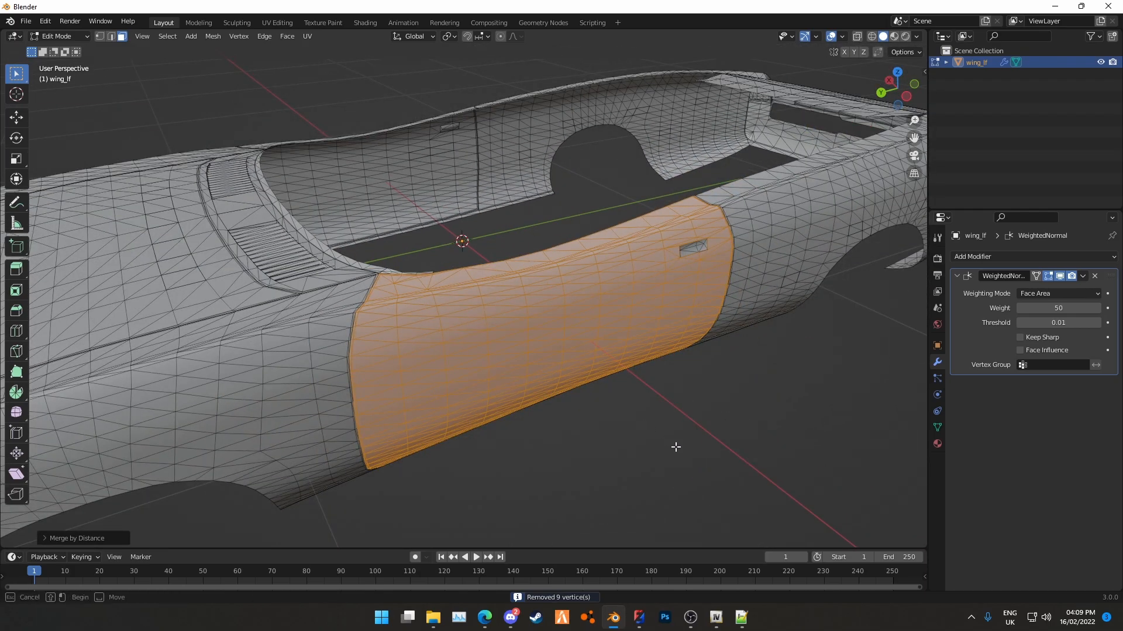
Examine the linked faces along the gaps and lower edges around the left door, then clear the selection
middle_drag(666, 444, 621, 366)
scroll(621, 366, up, 3)
key(l)
middle_drag(317, 138, 366, 166)
scroll(384, 176, up, 5)
click(308, 262)
key(l)
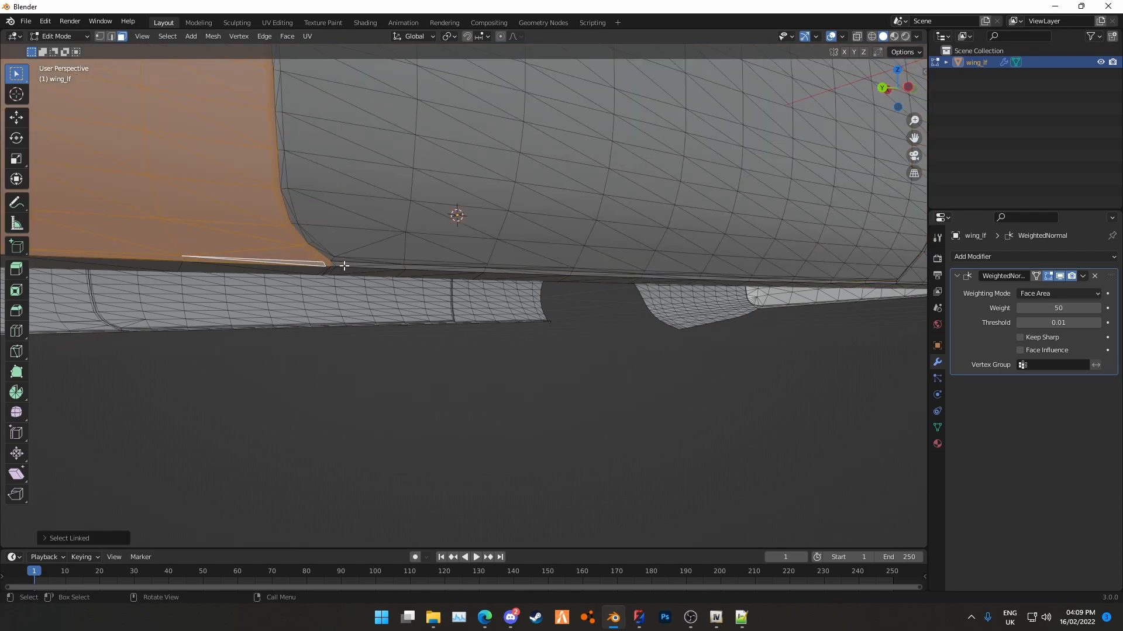
key(l)
scroll(503, 275, down, 3)
middle_drag(504, 275, 406, 286)
scroll(465, 315, up, 2)
drag(488, 451, 576, 466)
scroll(556, 335, up, 1)
key(l)
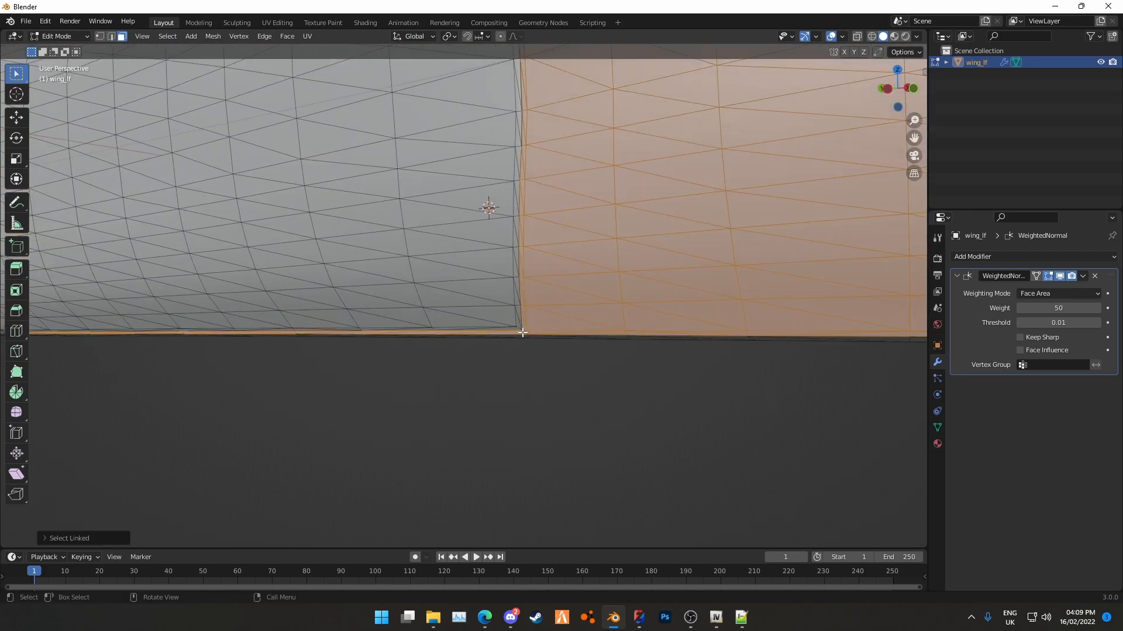
scroll(521, 332, down, 5)
middle_drag(521, 331, 516, 401)
drag(517, 401, 581, 427)
Select the linked faces of the left rear corner piece and merge their vertices by distance
middle_drag(581, 427, 318, 349)
scroll(516, 262, up, 5)
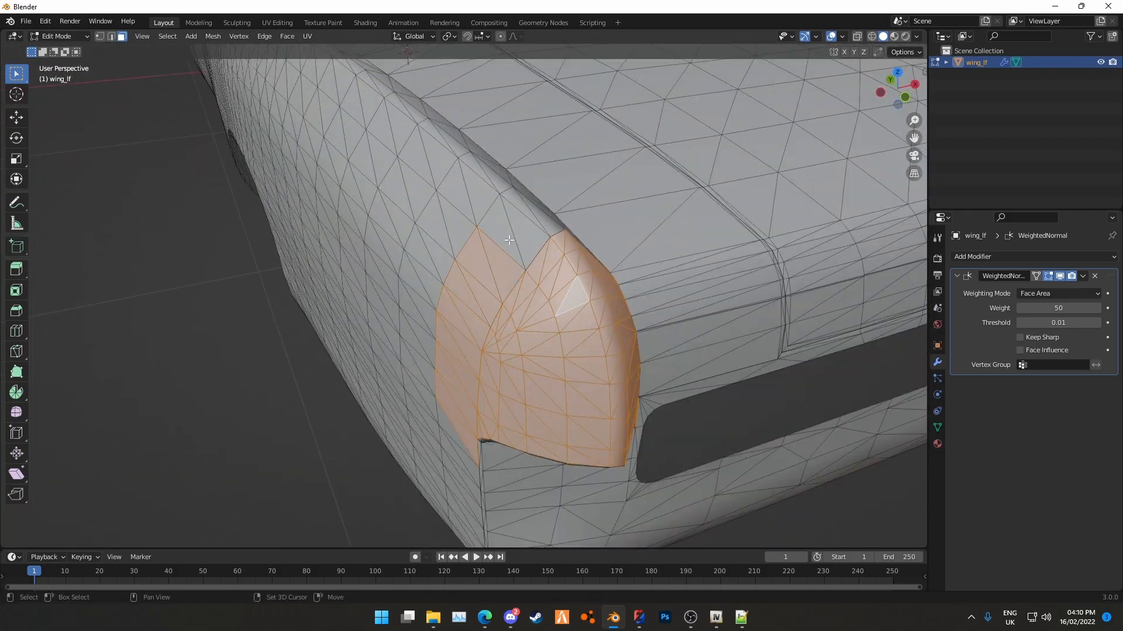
scroll(515, 263, down, 5)
scroll(299, 308, up, 4)
key(l)
scroll(556, 326, down, 5)
middle_drag(556, 326, 470, 269)
scroll(470, 269, up, 5)
scroll(469, 269, down, 5)
key(m)
middle_drag(458, 456, 494, 196)
key(Escape)
key(m)
click(489, 393)
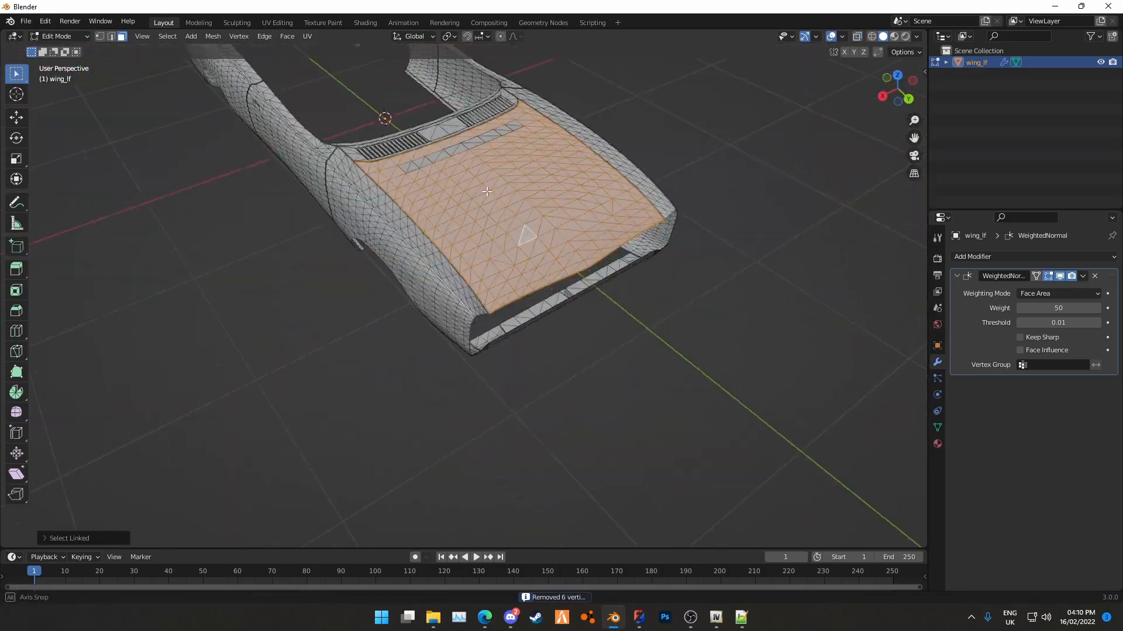
Merge the linked vertices of the hood and right door by distance and clear the selection
scroll(494, 197, up, 4)
key(m)
key(Escape)
middle_drag(619, 227, 319, 375)
click(561, 336)
scroll(560, 336, up, 3)
key(l)
scroll(560, 336, down, 5)
scroll(319, 375, up, 3)
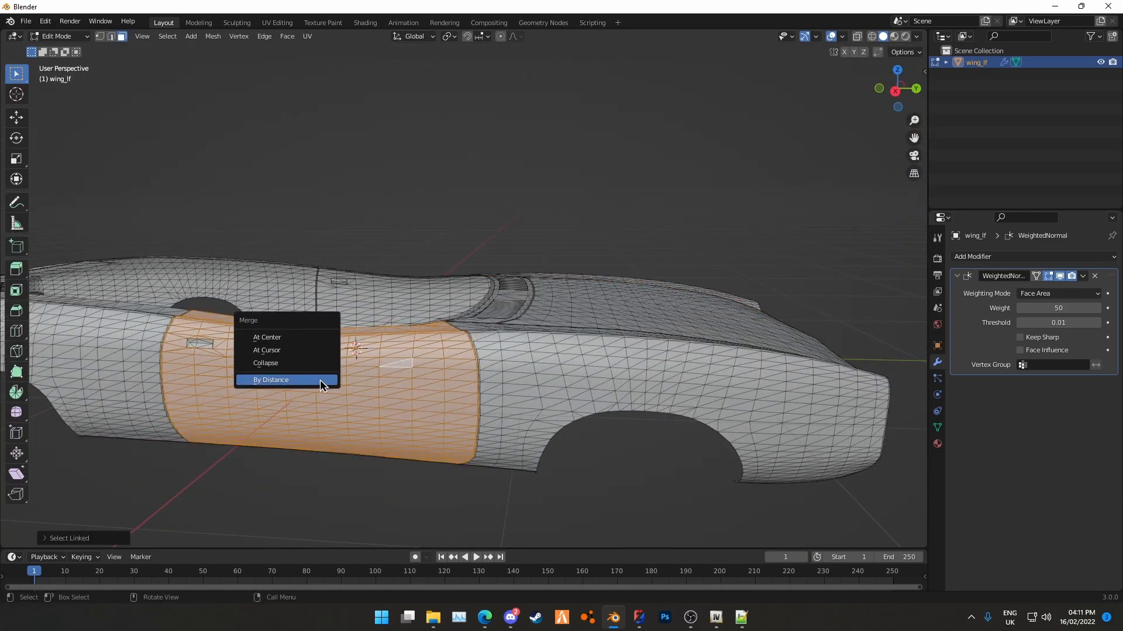
scroll(320, 376, down, 7)
click(420, 428)
In edge mode, select the upper crease edges from the right rear corner to the rear gap of the door
scroll(419, 433, up, 6)
middle_drag(419, 433, 515, 351)
scroll(413, 408, up, 2)
scroll(515, 350, up, 5)
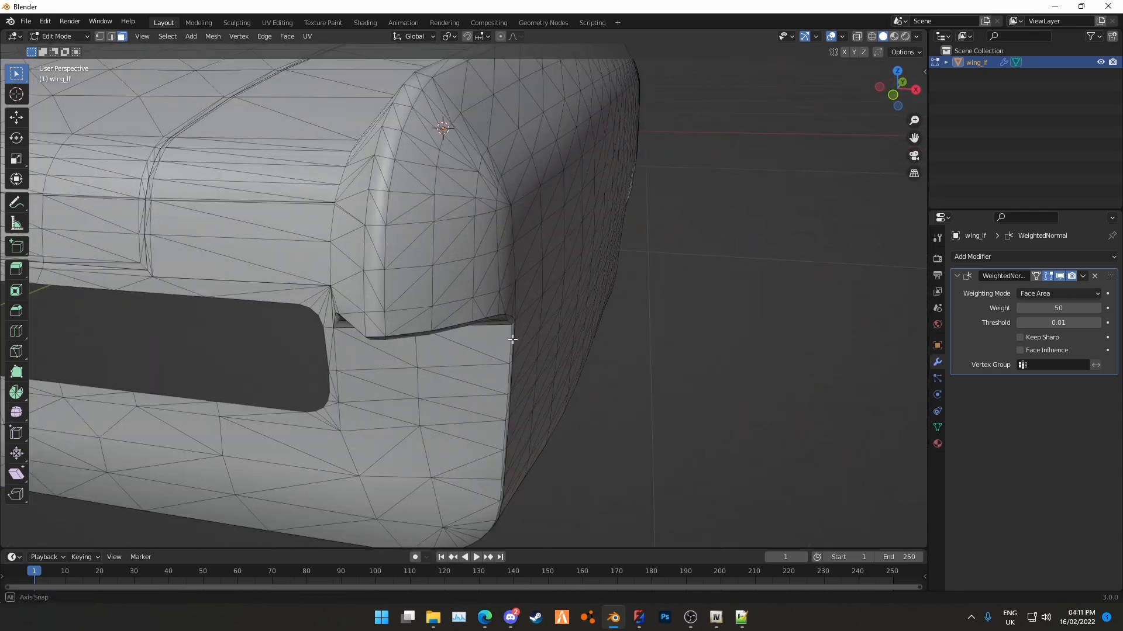
key(2)
click(434, 327)
middle_drag(464, 300, 468, 308)
middle_drag(582, 88, 480, 260)
middle_drag(581, 283, 432, 306)
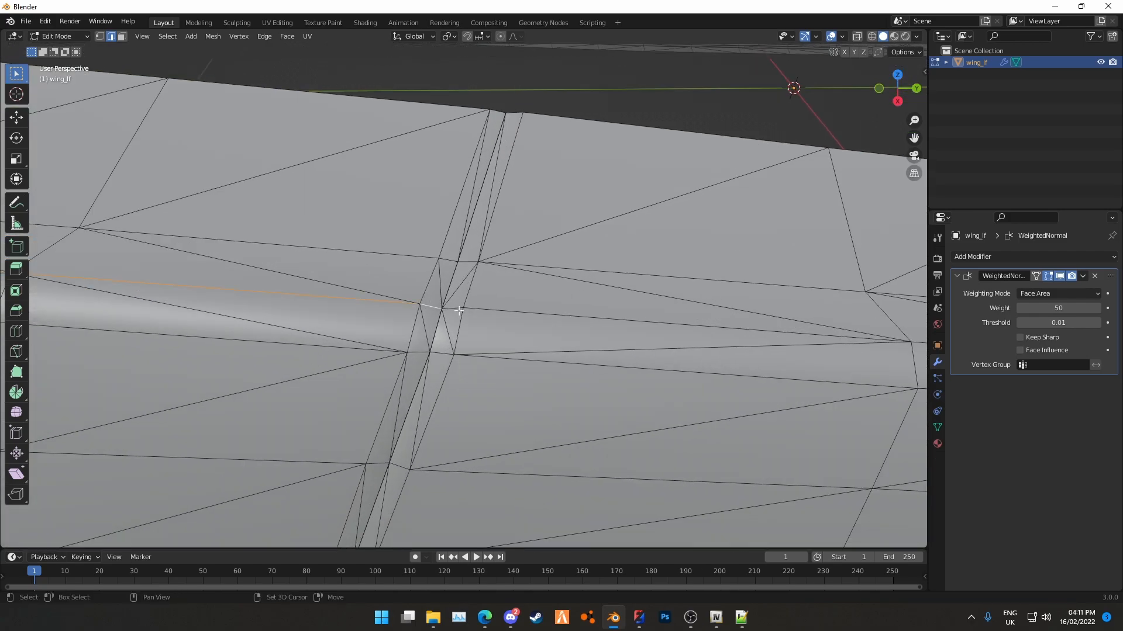
Extend the crease selection across the right door to its front gap and mark it as a seam
shift+click(522, 313)
scroll(585, 310, down, 7)
middle_drag(609, 308, 623, 311)
shift+middle_drag(754, 298, 514, 291)
shift+middle_drag(842, 243, 569, 331)
ctrl+click(684, 293)
scroll(603, 322, up, 4)
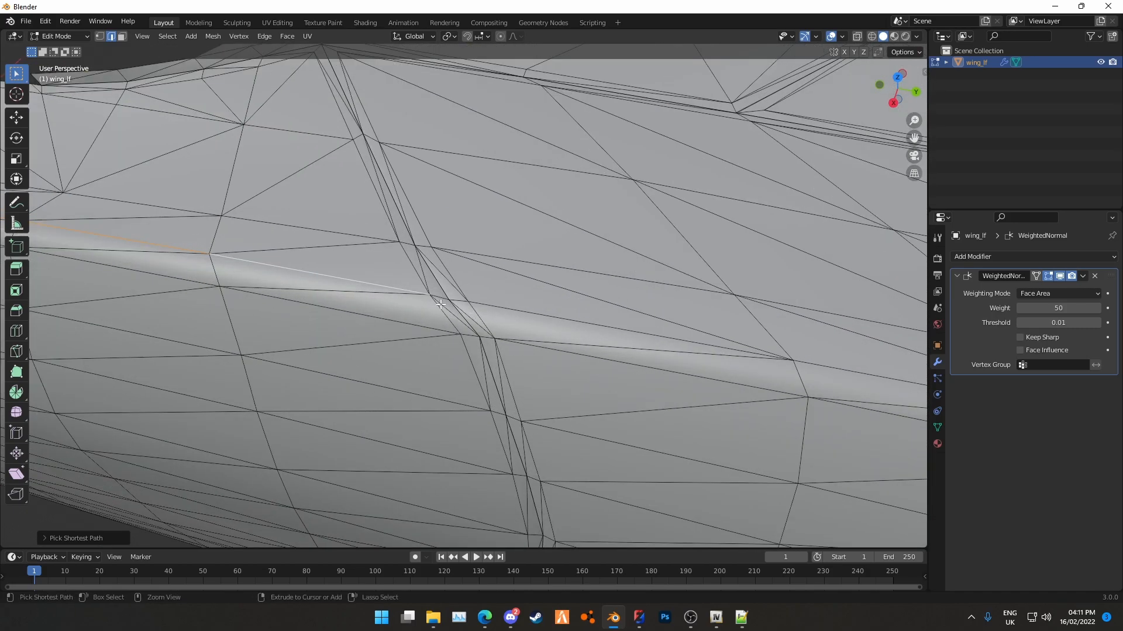
key(ctrl+e)
click(582, 302)
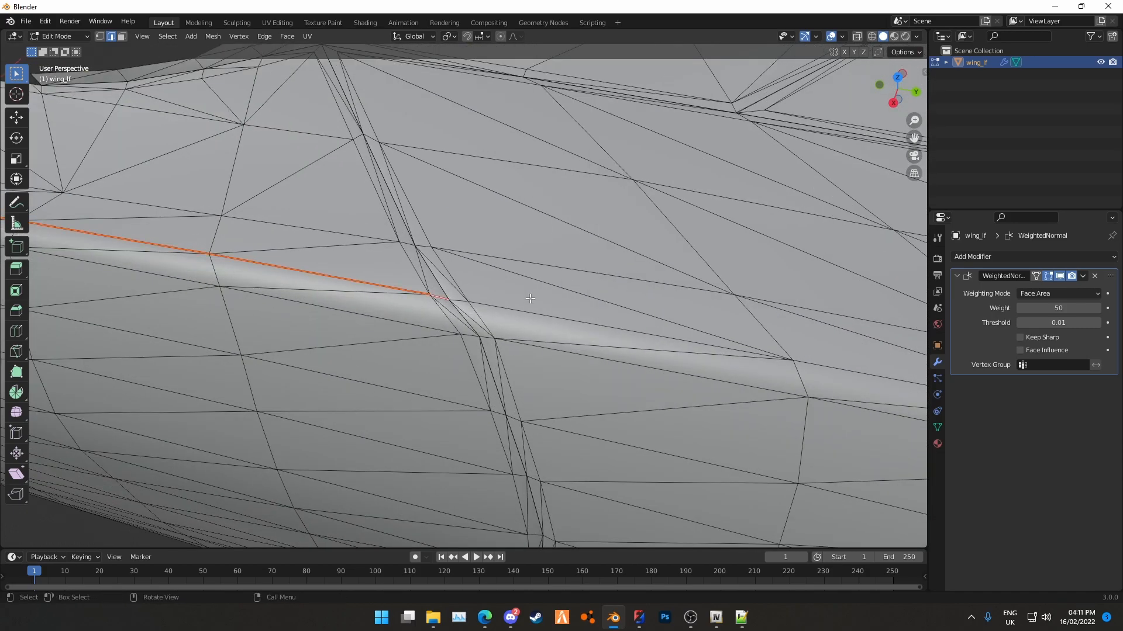
Select the crease edges along the right front wing to the front end and mark them as a seam
scroll(463, 301, down, 4)
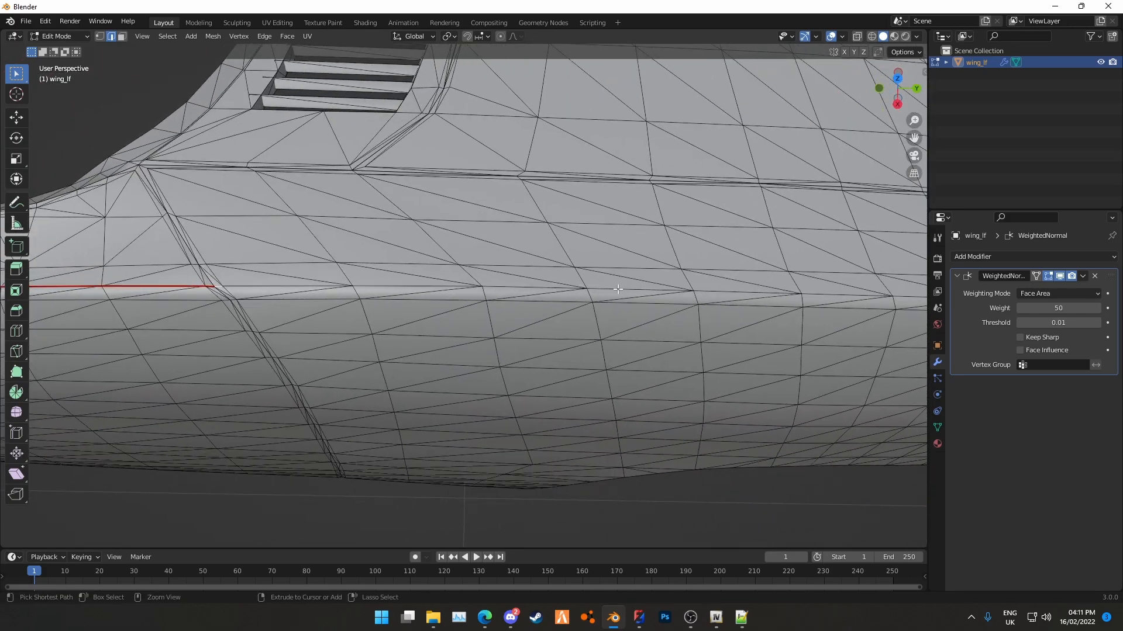
ctrl+click(618, 289)
scroll(618, 290, down, 3)
shift+middle_drag(818, 291, 420, 240)
scroll(471, 282, up, 1)
key(ctrl+e)
click(596, 367)
Select the upper crease edges along the left front wing up to the door's front gap
scroll(561, 368, down, 6)
middle_drag(545, 368, 573, 392)
click(621, 454)
middle_drag(696, 473, 637, 449)
middle_drag(637, 449, 625, 445)
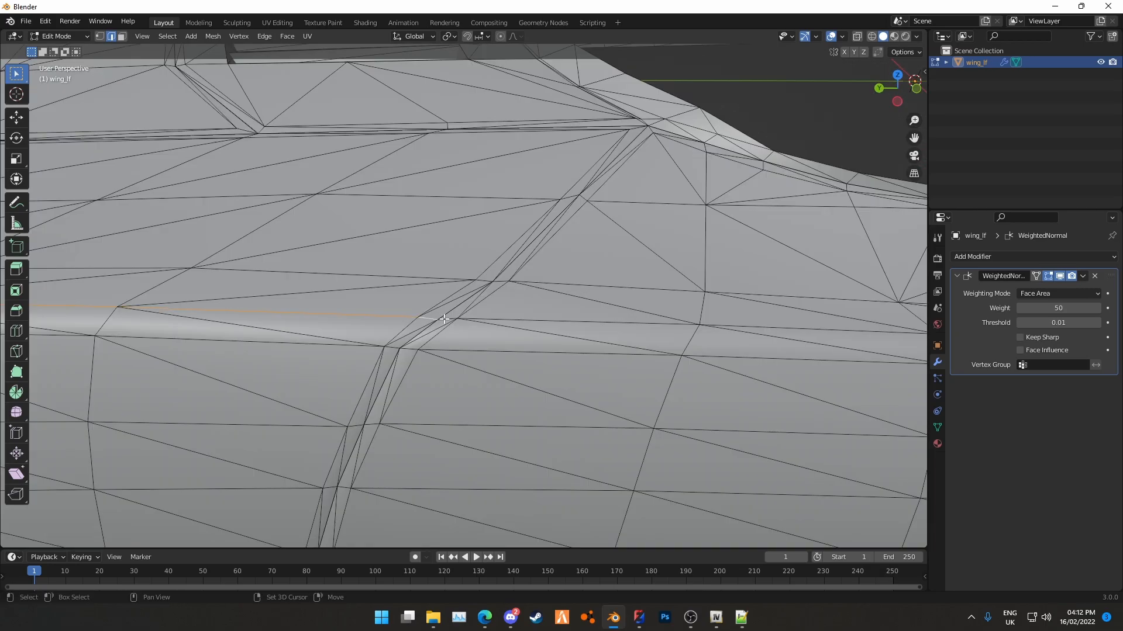
Extend the edge selection along the upper crease across the left door
scroll(491, 316, down, 5)
middle_drag(515, 327, 529, 347)
shift+middle_drag(529, 347, 573, 346)
ctrl+click(674, 307)
scroll(678, 307, down, 1)
middle_drag(648, 335, 656, 326)
ctrl+click(701, 295)
middle_drag(701, 295, 447, 337)
scroll(575, 346, up, 2)
scroll(445, 336, up, 3)
shift+drag(536, 377, 535, 378)
Continue the edge selection past the door's rear gap along the left rear quarter's upper crease
scroll(524, 376, down, 14)
middle_drag(524, 375, 525, 328)
scroll(525, 346, up, 11)
ctrl+click(526, 326)
scroll(533, 330, down, 3)
ctrl+click(530, 332)
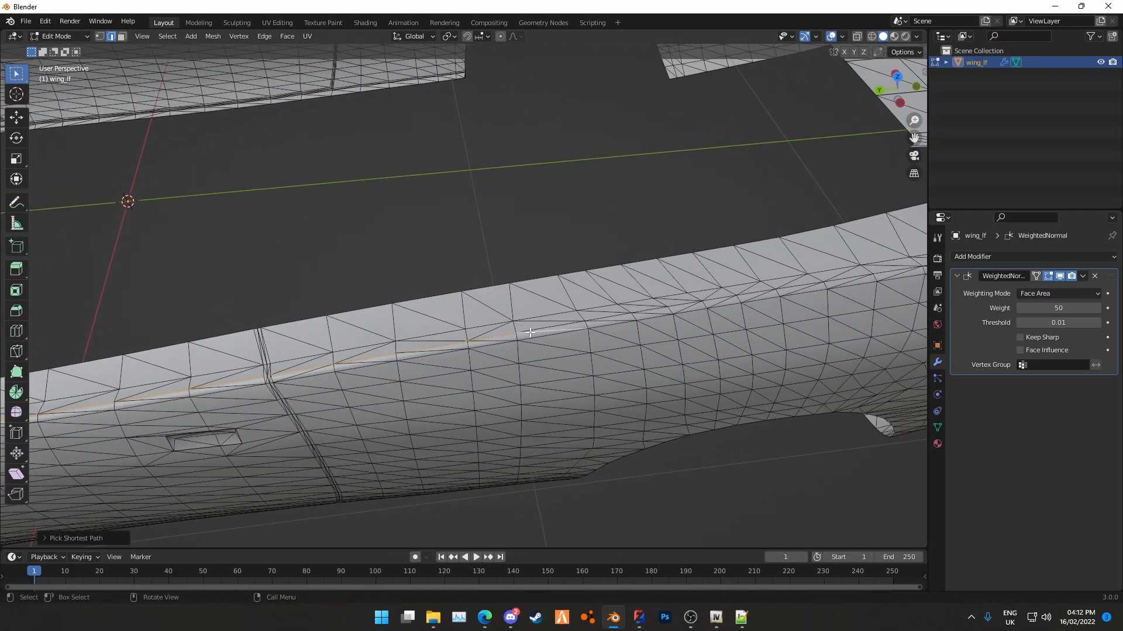
scroll(533, 328, down, 5)
middle_drag(533, 328, 474, 340)
scroll(475, 340, up, 8)
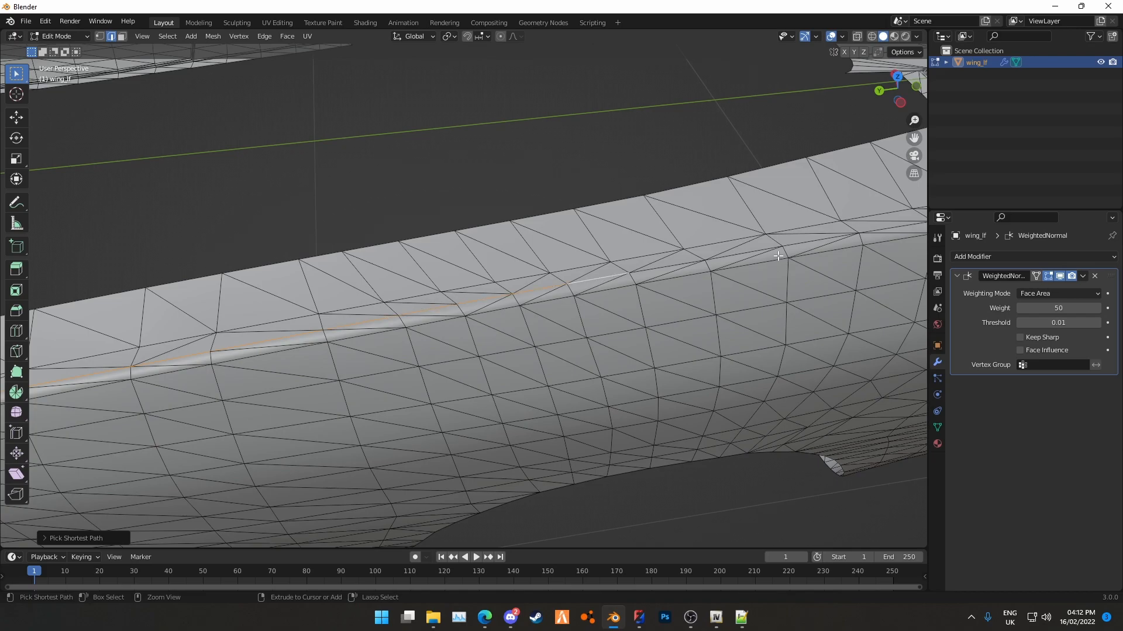
Extend the path down the left rear corner to its lower edge and mark the selected edges as a seam
scroll(651, 265, down, 5)
middle_drag(652, 265, 451, 363)
scroll(502, 329, up, 4)
scroll(508, 333, down, 5)
scroll(456, 294, up, 5)
scroll(445, 295, down, 5)
scroll(445, 382, up, 5)
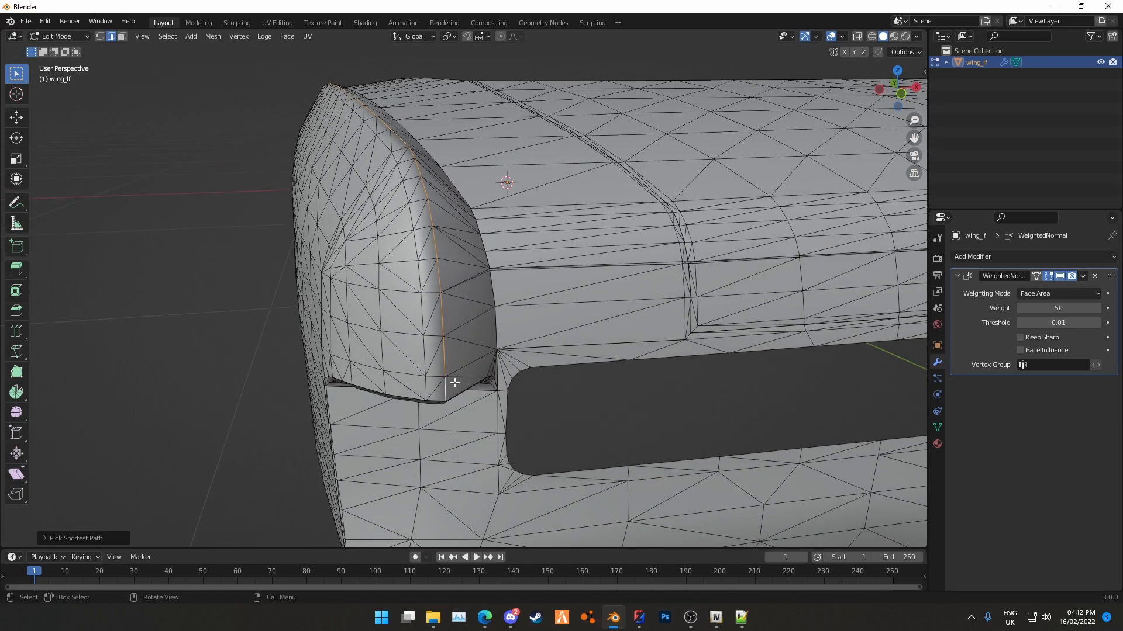
scroll(460, 370, down, 5)
middle_drag(460, 370, 584, 342)
scroll(584, 342, up, 5)
key(ctrl+e)
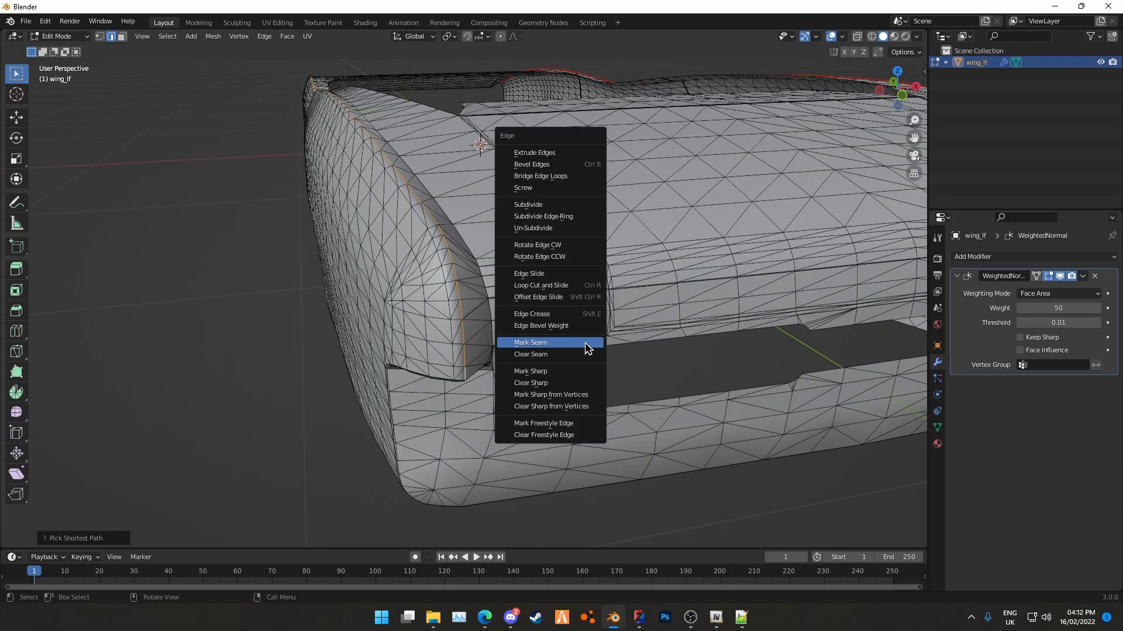
click(588, 344)
Select the linked faces of the left rear quarter in face mode to check the seam boundary, then deselect
scroll(509, 358, down, 6)
middle_drag(507, 358, 403, 393)
key(3)
key(l)
scroll(404, 394, down, 3)
drag(368, 462, 431, 496)
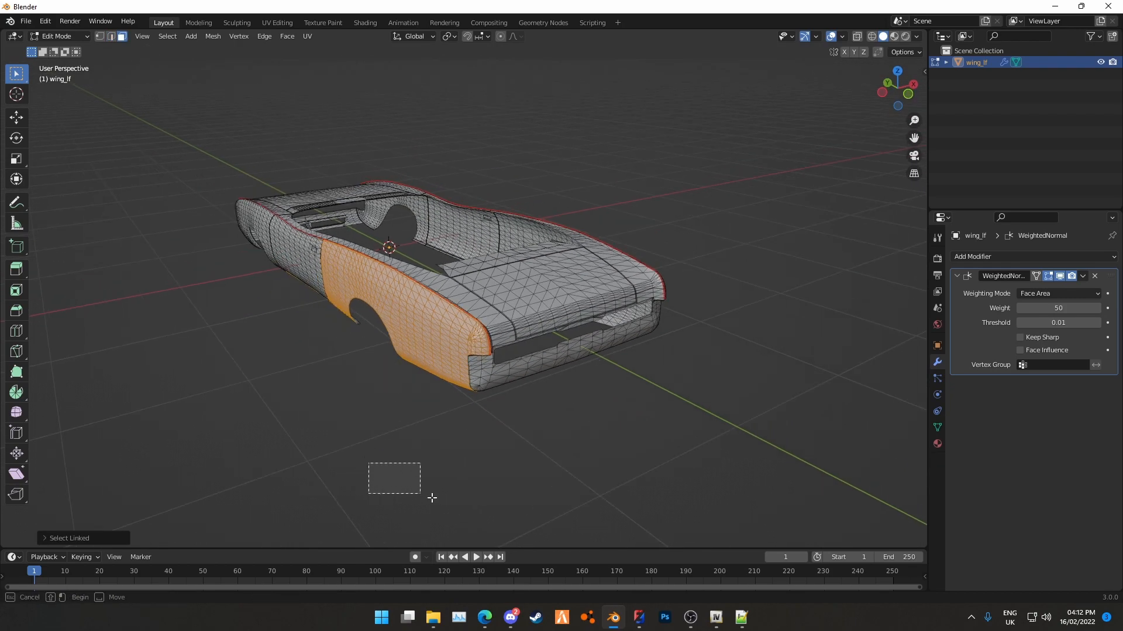
scroll(416, 469, up, 2)
Save the scene over mt.blend in the Mapping Tutorial folder
key(ctrl+s)
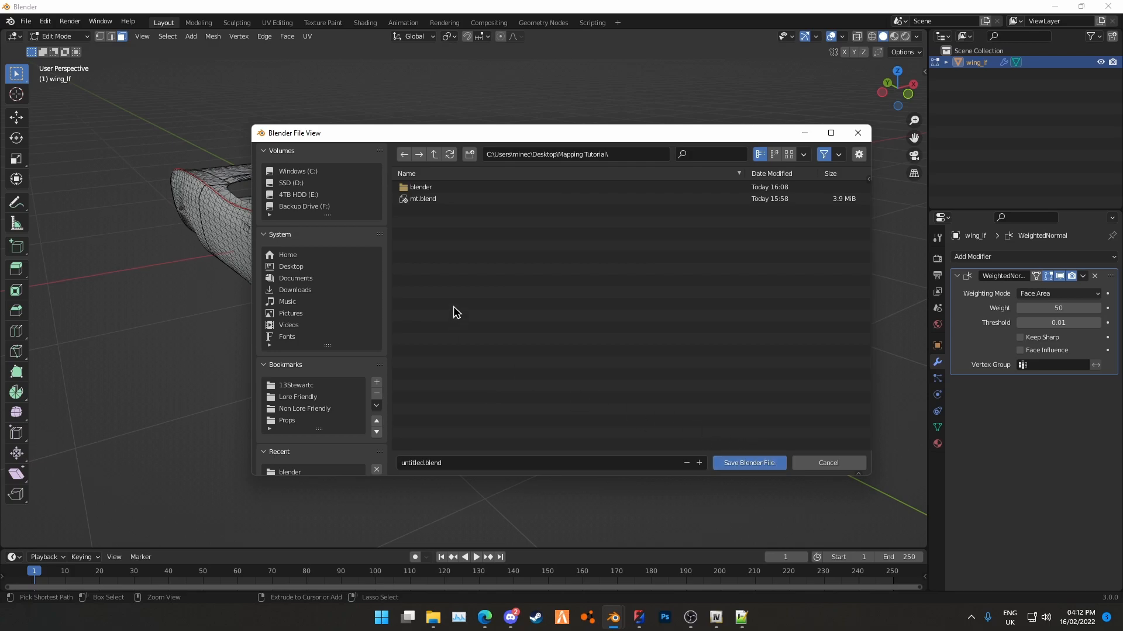
click(437, 201)
click(783, 460)
Select the linked faces of the strip along the front lower opening and merge their vertices
middle_drag(426, 297, 422, 376)
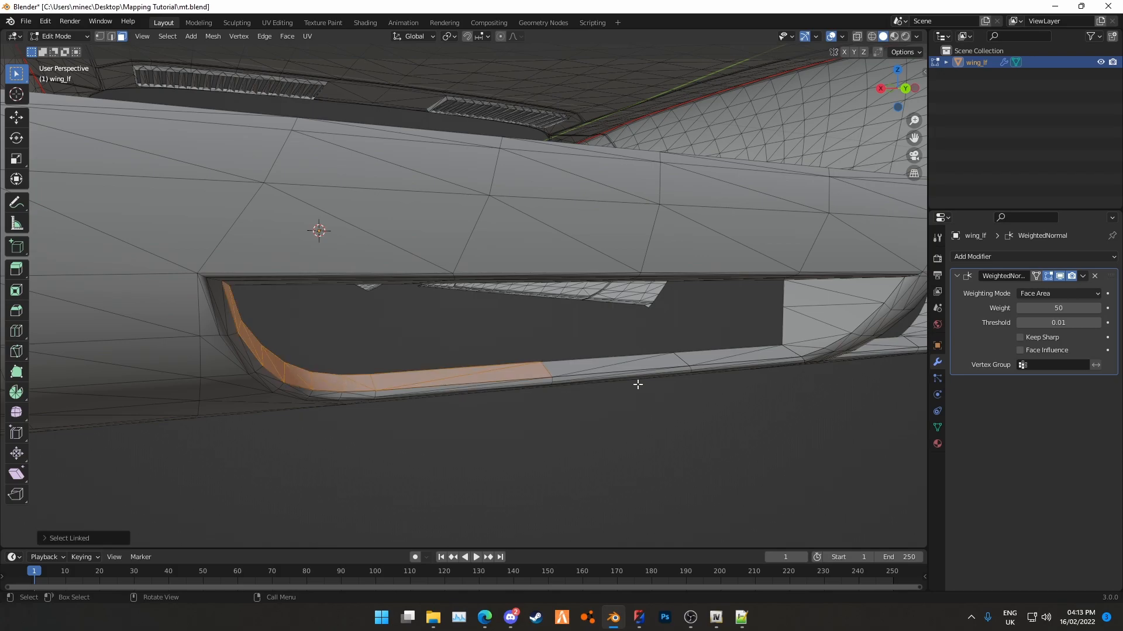
middle_drag(743, 354, 415, 375)
key(l)
scroll(699, 391, down, 8)
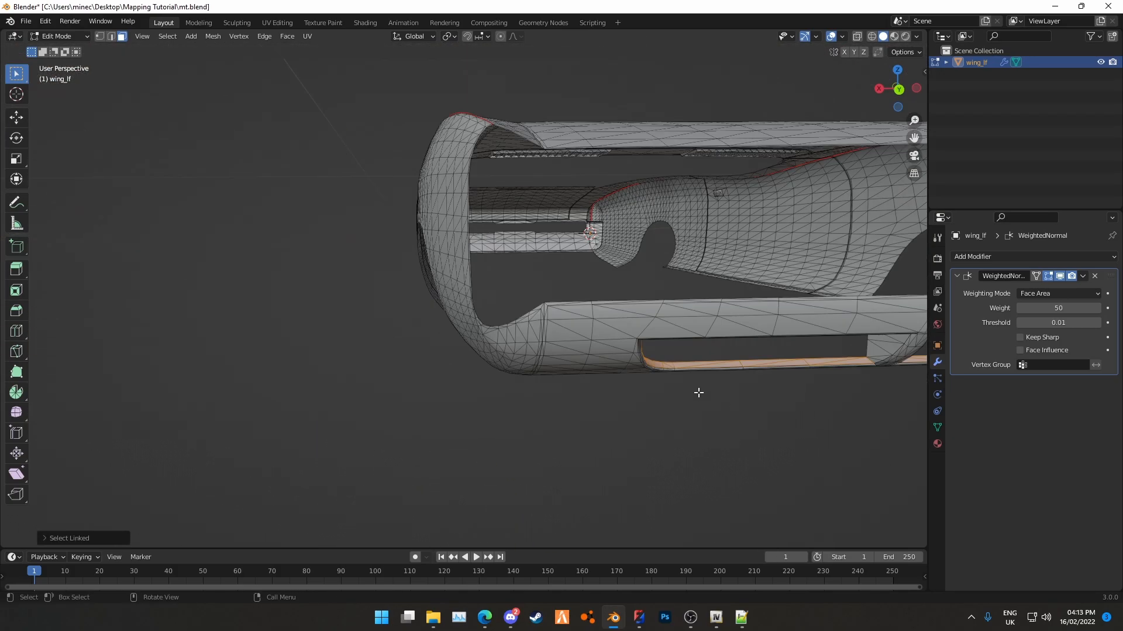
key(m)
click(699, 391)
Clear the selection, select further linked faces near the front lower opening and merge their vertices
middle_drag(699, 391, 489, 311)
key(alt+a)
key(l)
shift+middle_drag(641, 257, 493, 253)
key(l)
key(m)
click(696, 234)
Select linked faces again to check how the body panels connect, then deselect everything
scroll(672, 281, down, 6)
click(573, 404)
middle_drag(573, 403, 441, 416)
scroll(410, 404, up, 4)
key(l)
middle_drag(376, 383, 430, 378)
scroll(398, 409, down, 8)
drag(365, 446, 454, 480)
Select the linked faces of the right rear quarter and door, extending the selection through the lower edge ahead of the door using X-ray
middle_drag(448, 451, 413, 344)
scroll(436, 398, up, 4)
scroll(578, 365, down, 4)
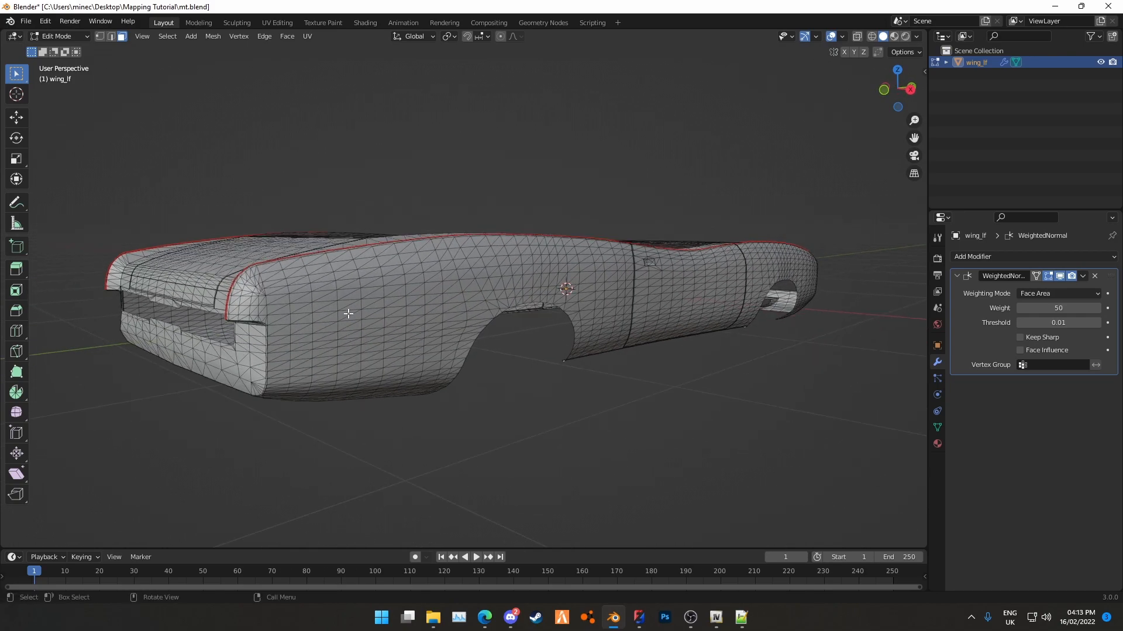
key(l)
middle_drag(653, 301, 397, 385)
key(alt+z)
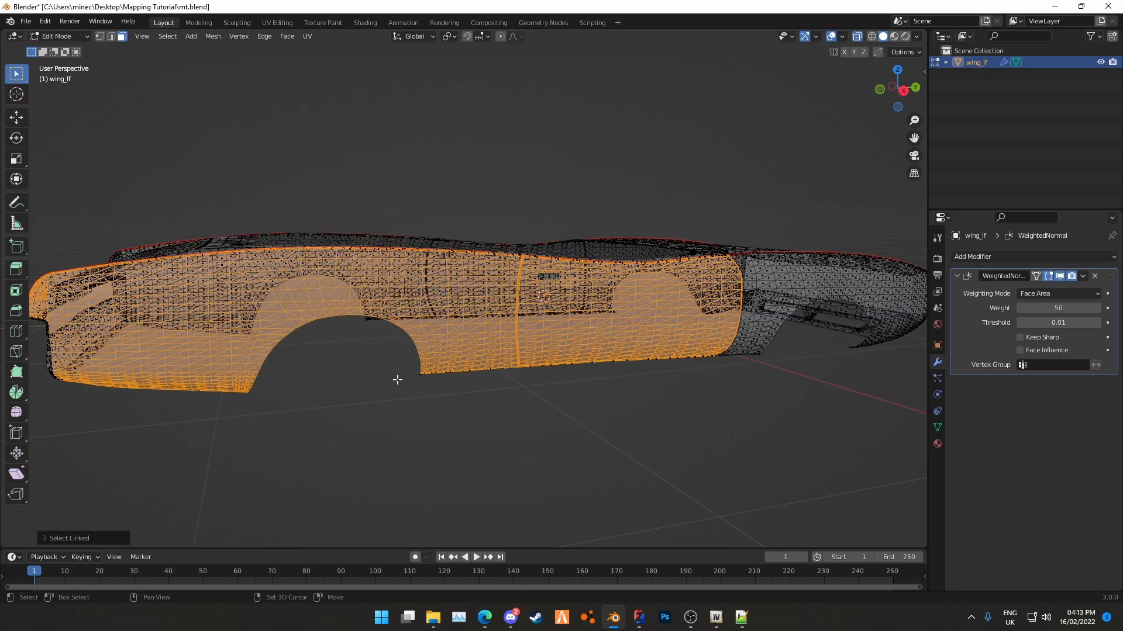
shift+middle_drag(540, 395, 333, 303)
shift+drag(583, 341, 586, 343)
shift+middle_drag(681, 360, 482, 353)
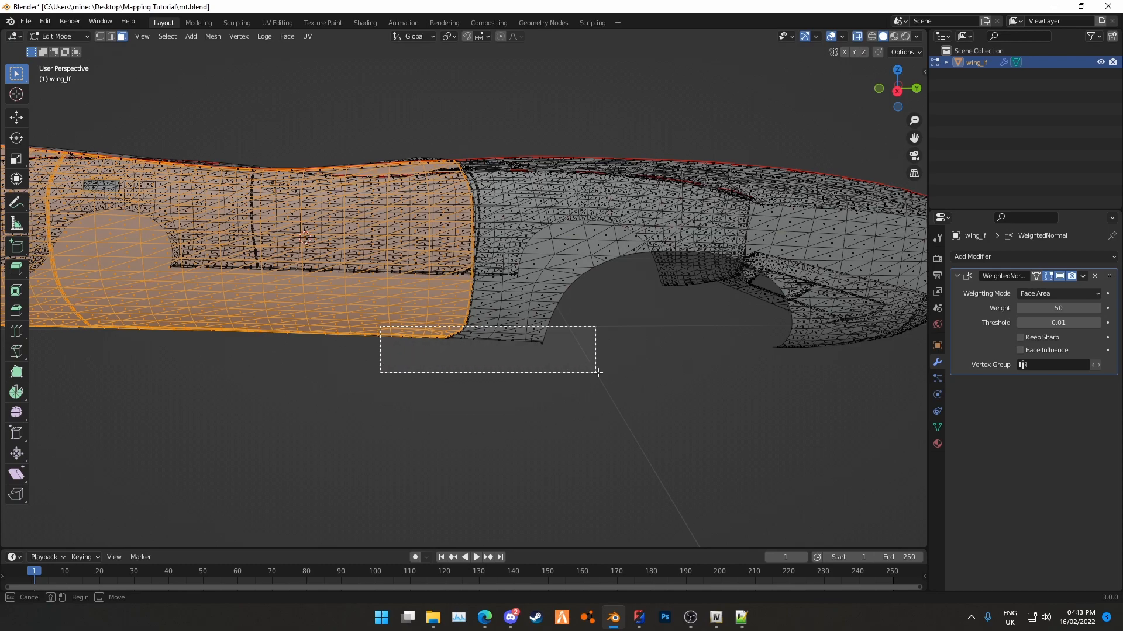
shift+drag(597, 371, 597, 372)
key(alt+z)
key(ctrl+l)
Extend the selection to the left side, box-selecting the lower edge faces in X-ray and adding their linked faces
middle_drag(495, 329, 339, 327)
key(l)
scroll(380, 351, up, 3)
key(alt+z)
drag(359, 345, 756, 414)
middle_drag(756, 414, 308, 398)
shift+middle_drag(834, 402, 514, 436)
shift+drag(435, 344, 824, 419)
scroll(594, 376, down, 3)
middle_drag(530, 327, 525, 343)
key(alt+z)
key(ctrl+l)
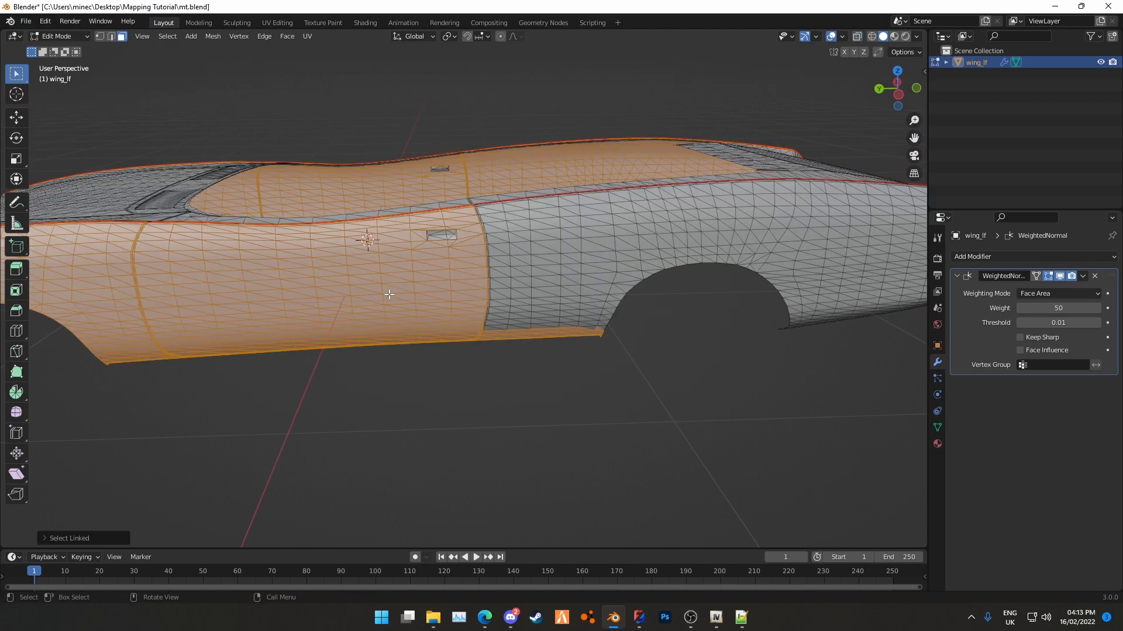
Add the remaining linked side panel faces, including the left rear quarter, to the selection and save the file
key(l)
key(l)
scroll(444, 173, down, 3)
middle_drag(446, 182, 345, 210)
key(ctrl+s)
Hide the selected side panels to check for missed faces, then reveal them again
scroll(458, 342, up, 3)
middle_drag(374, 335, 459, 334)
key(h)
key(alt+h)
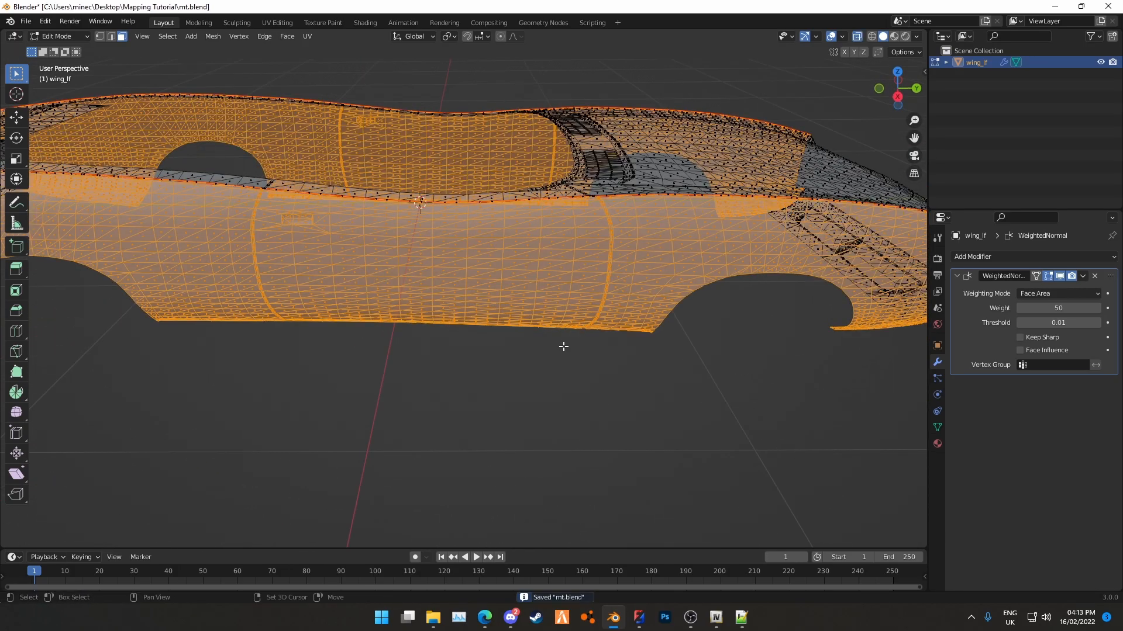
key(h)
middle_drag(393, 321, 372, 348)
key(alt+h)
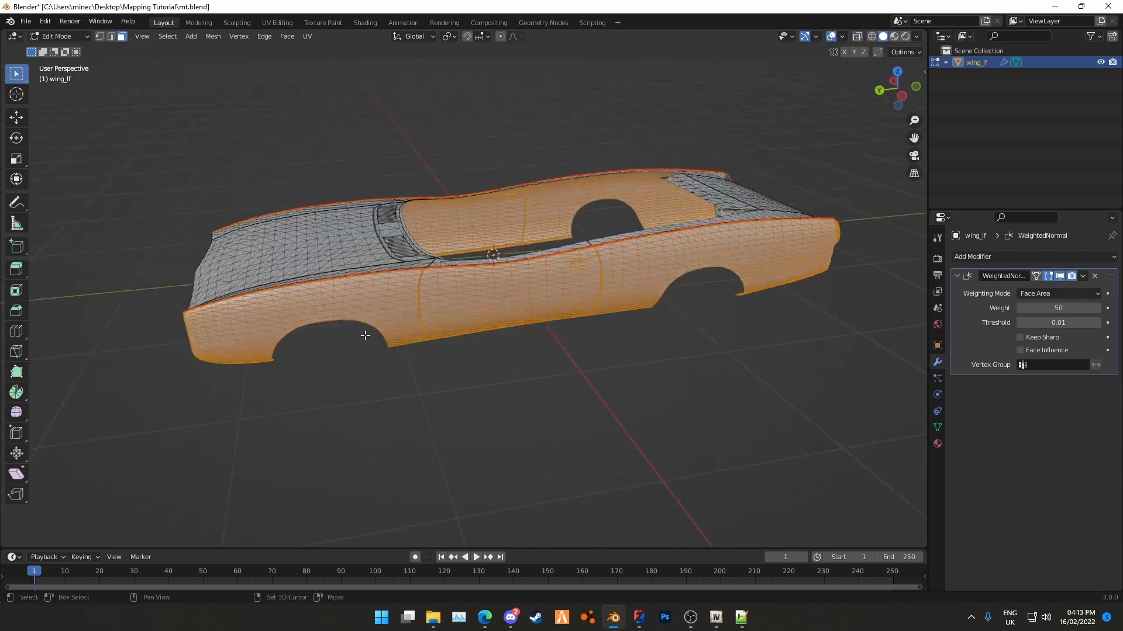
Save the file and switch to the UV Editing workspace with the body in view
key(ctrl+s)
click(277, 24)
middle_drag(897, 371, 739, 351)
scroll(672, 336, up, 6)
scroll(739, 352, down, 3)
middle_drag(659, 335, 757, 372)
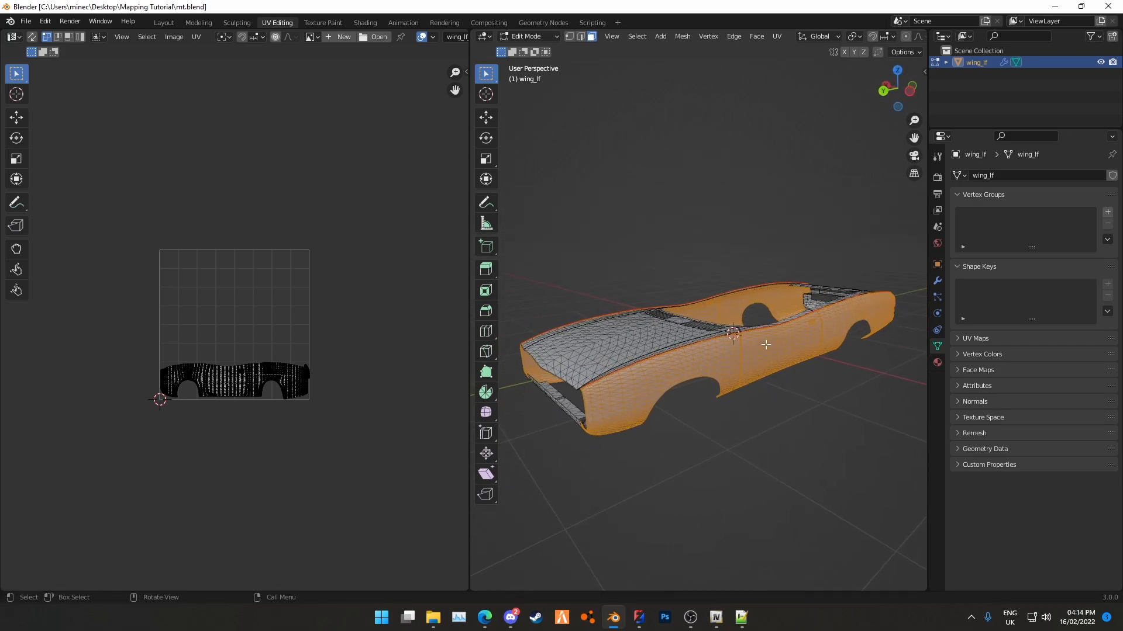
Rename the first two UV maps to Dirt and Template in Object Mode, and remove wing_lf_geom_uvMap2
key(Tab)
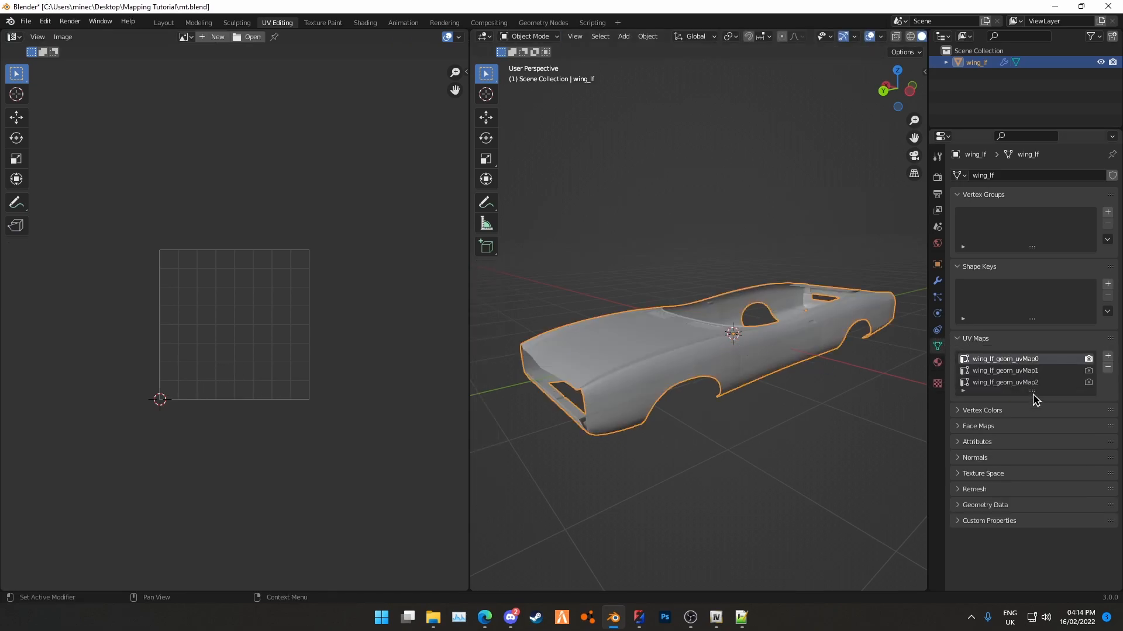
drag(1031, 392, 1032, 416)
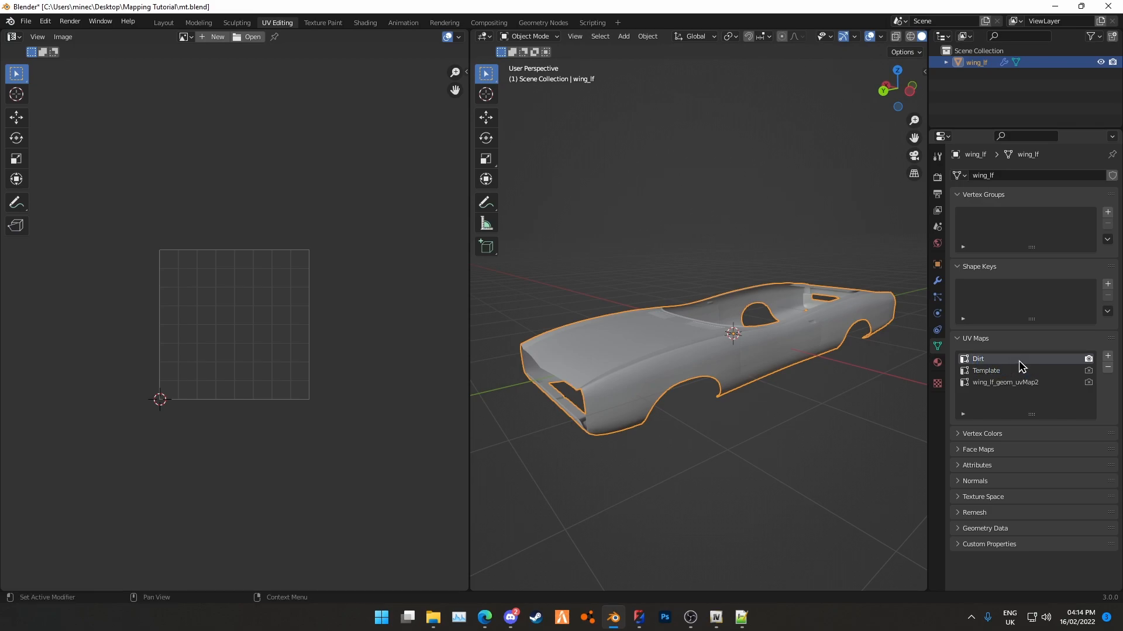
click(1022, 385)
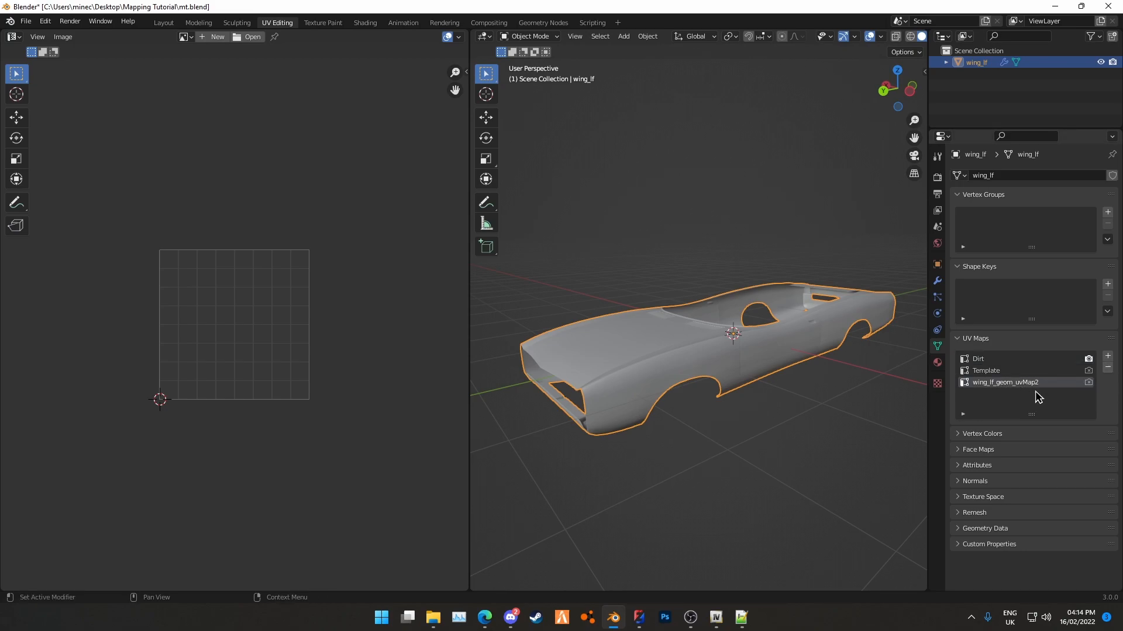
click(1107, 367)
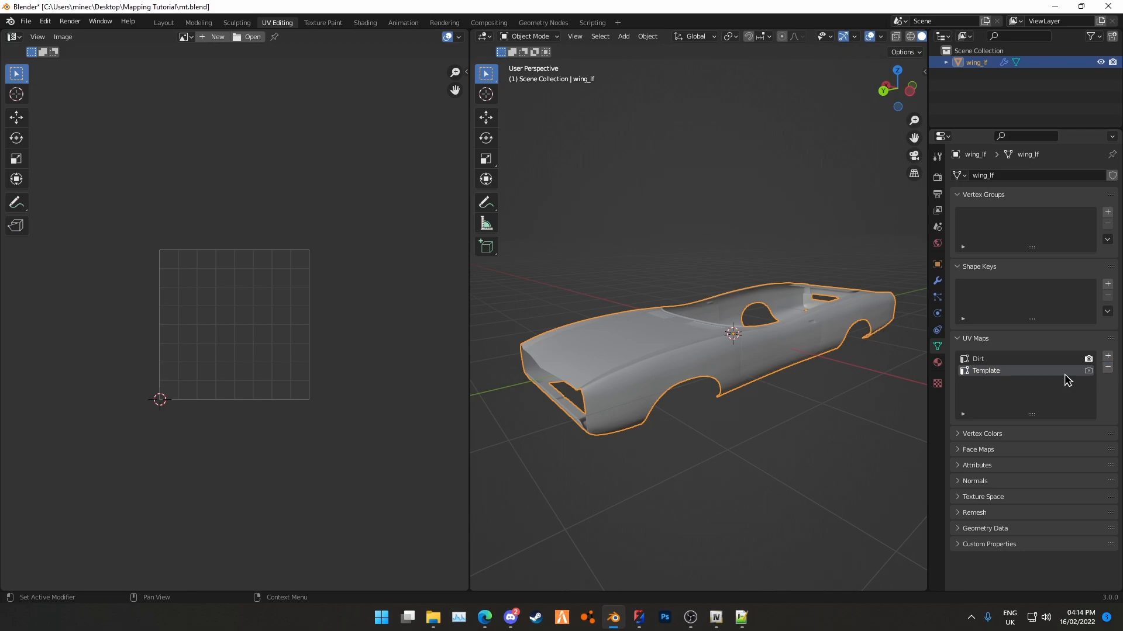
Save the file, return to Edit Mode and make Template the active UV map for editing and rendering
click(994, 359)
middle_drag(693, 357, 724, 356)
key(ctrl+s)
key(Tab)
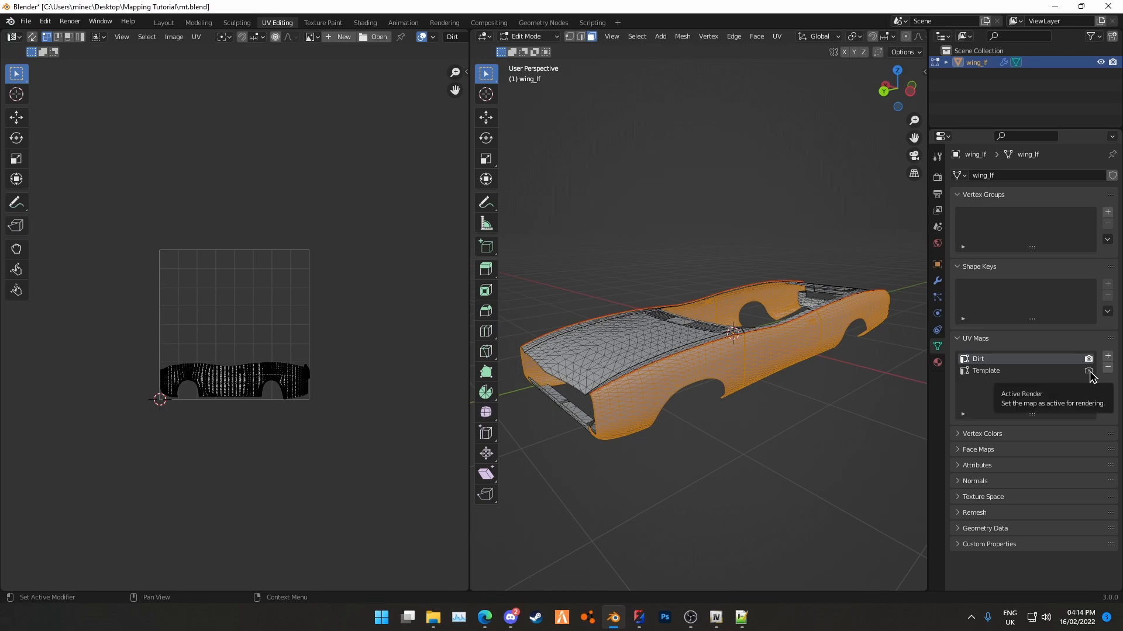
click(1089, 370)
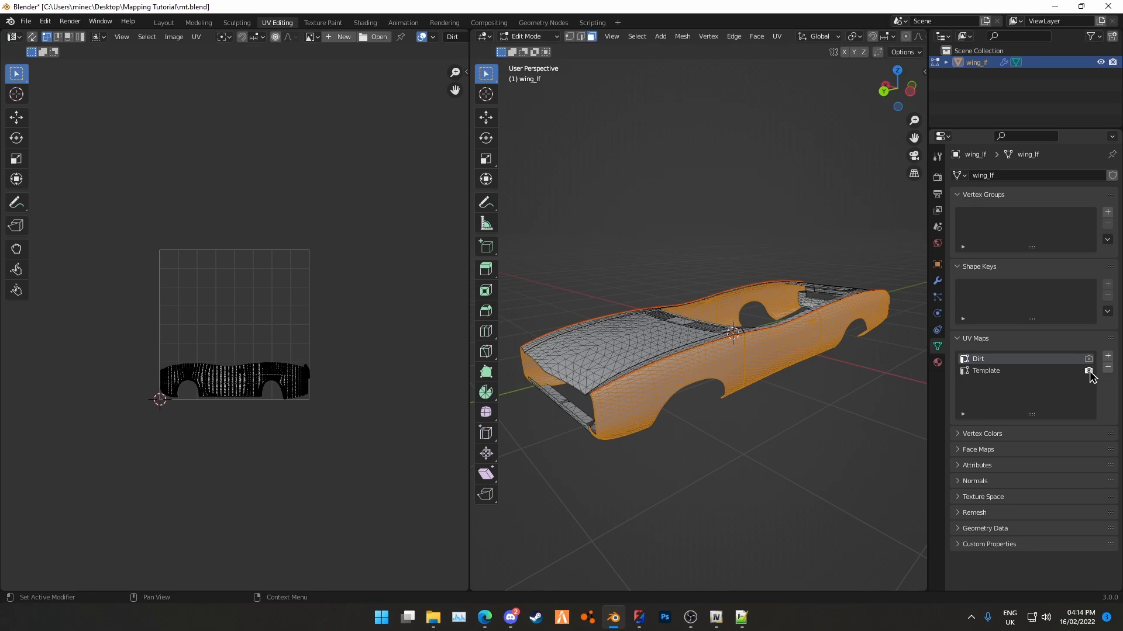
click(1048, 373)
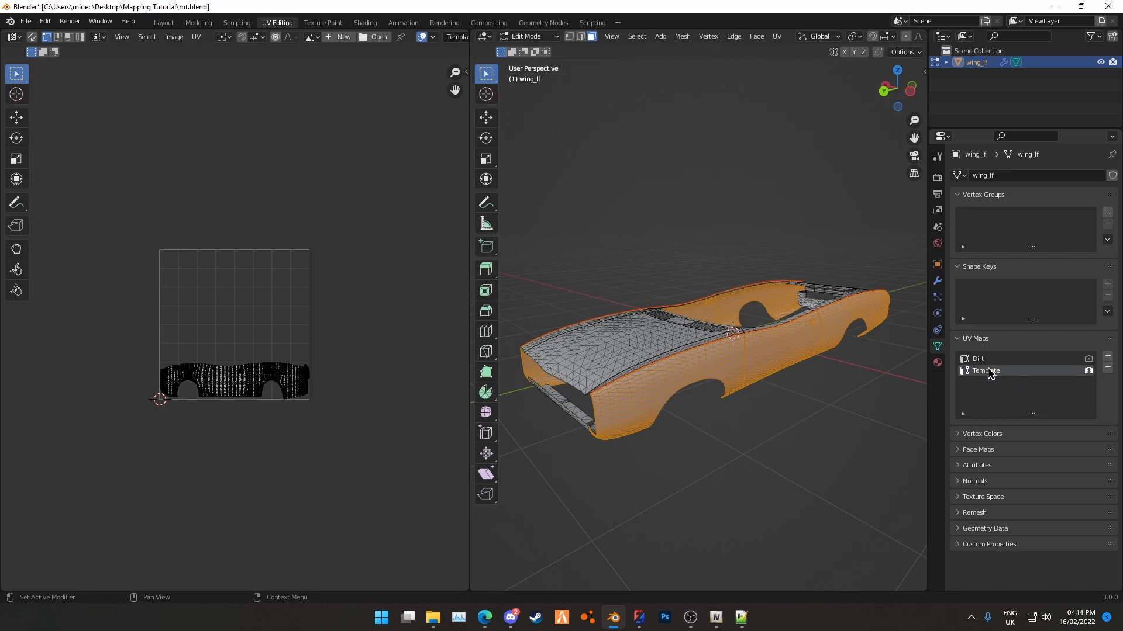
Project the selected side panels' UVs from the left orthographic view and select all of them
drag(889, 88, 904, 95)
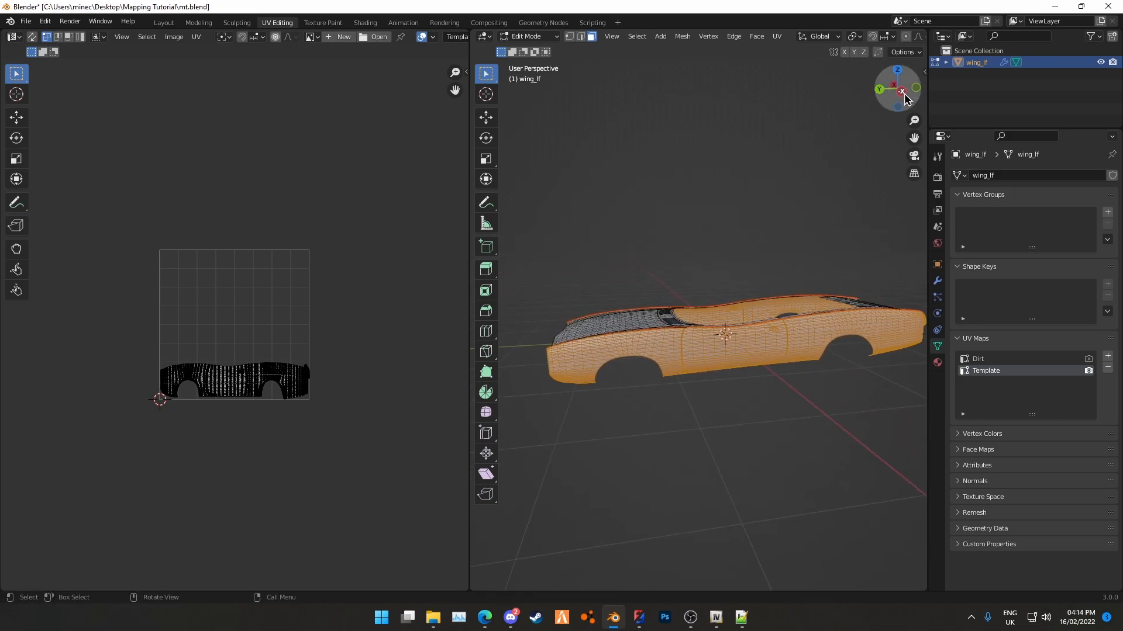
click(902, 93)
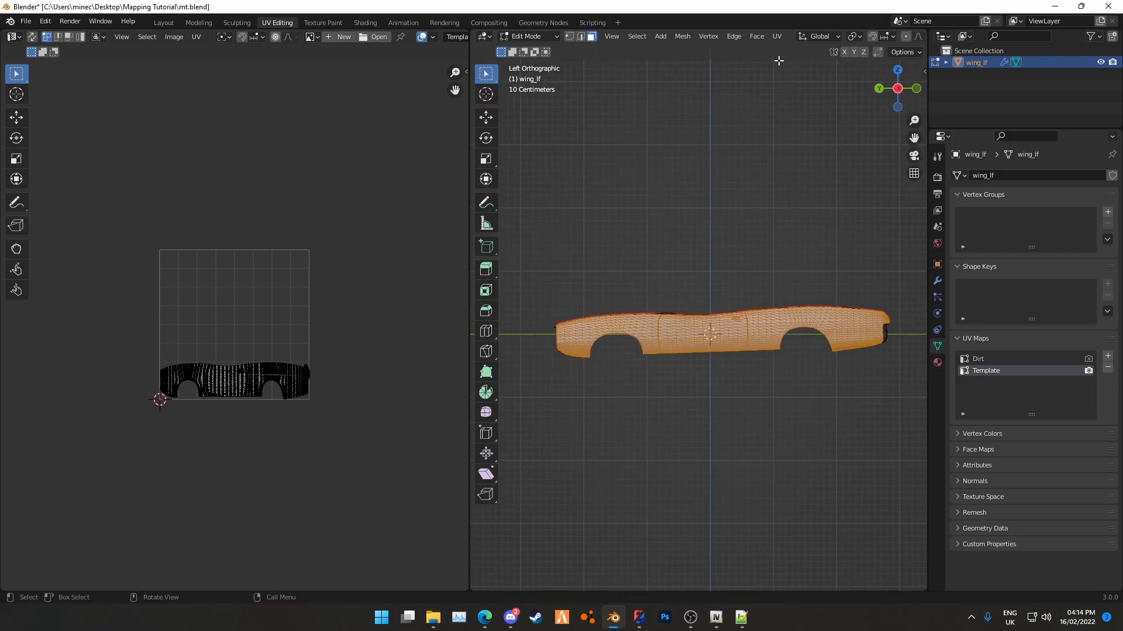
click(777, 37)
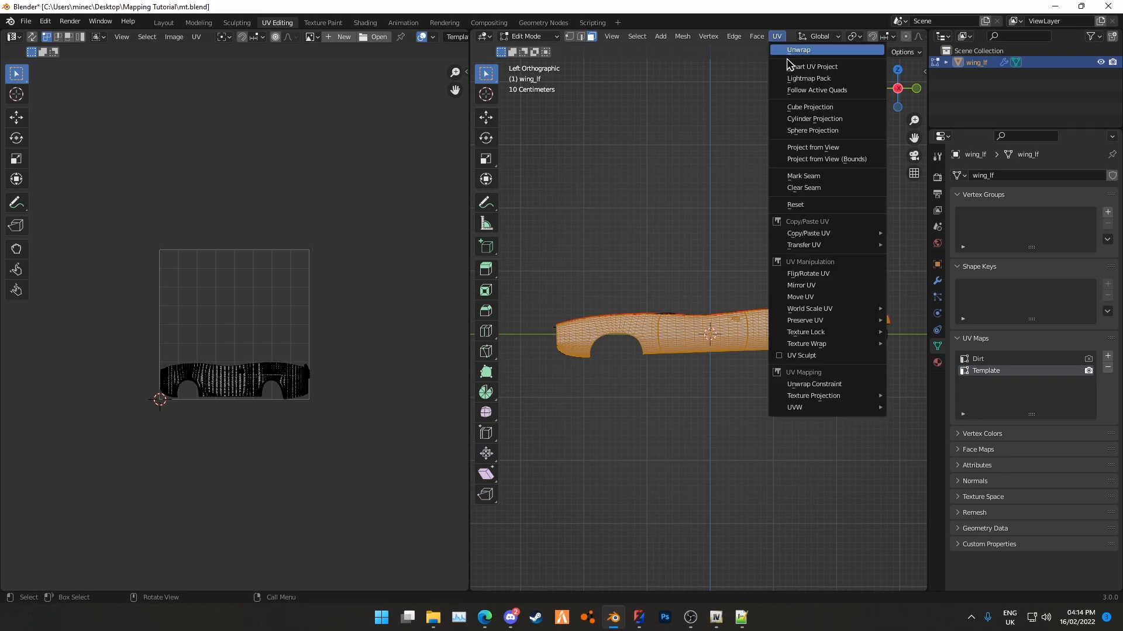
click(816, 148)
key(a)
scroll(240, 275, up, 4)
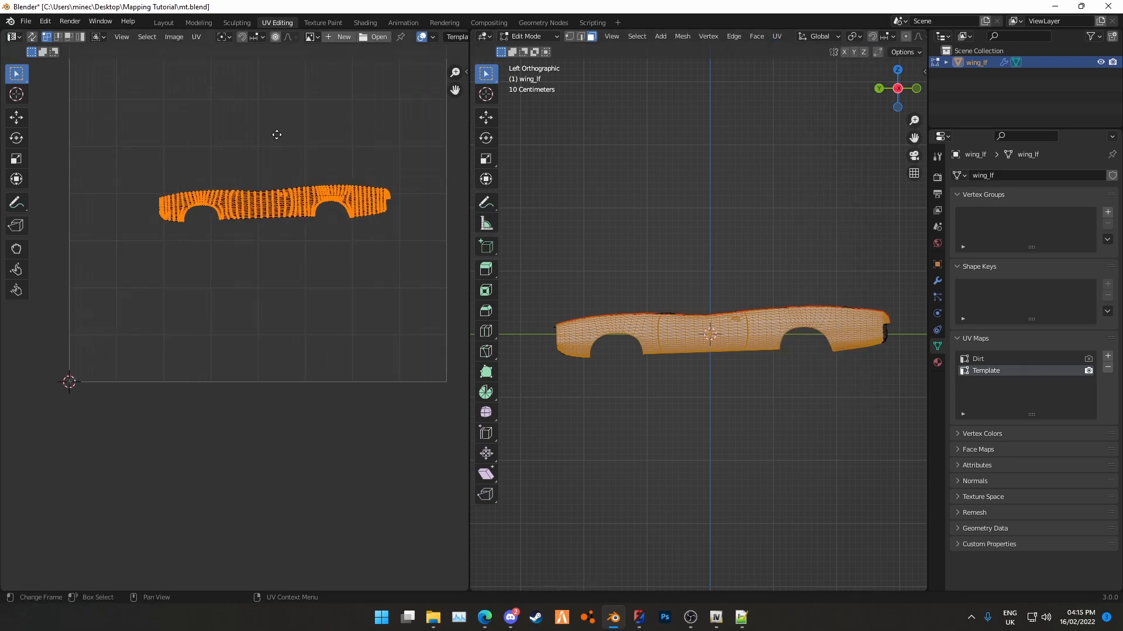
Create a new 2048 by 2048 px UV Grid image named dukes_template
middle_drag(278, 134, 255, 193)
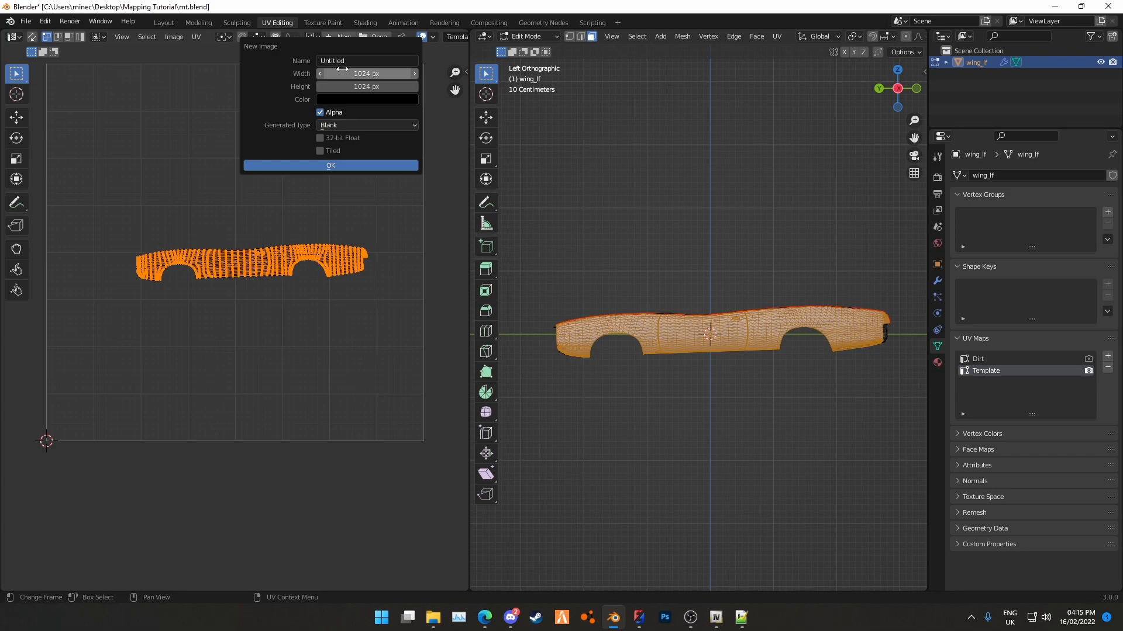
click(342, 62)
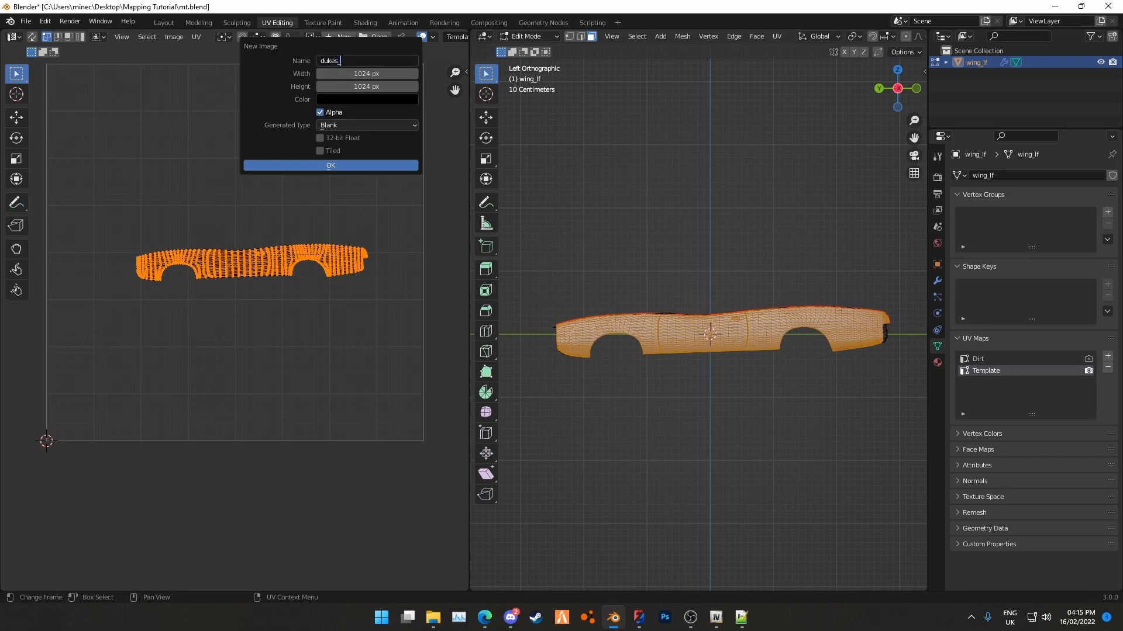
key(Tab)
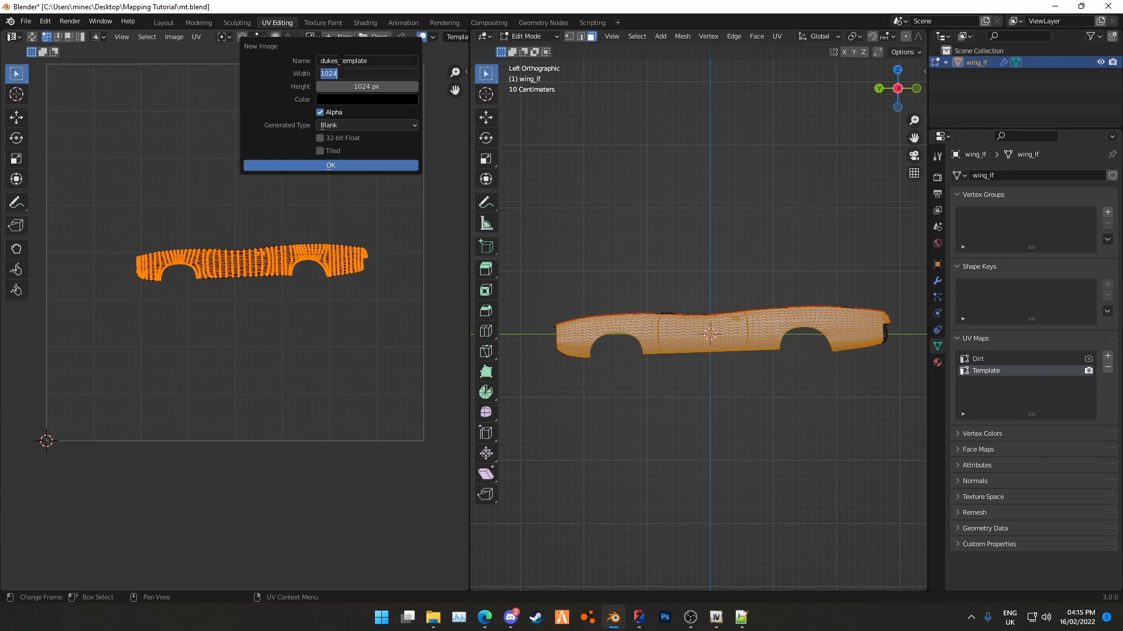
text(2048)
key(Tab)
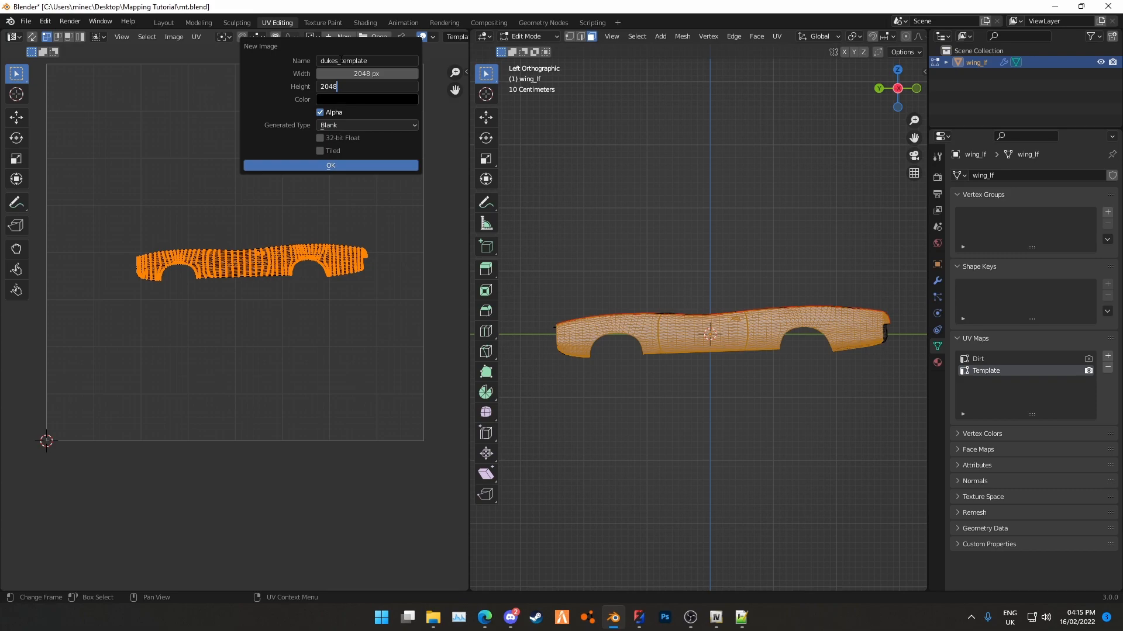
click(348, 125)
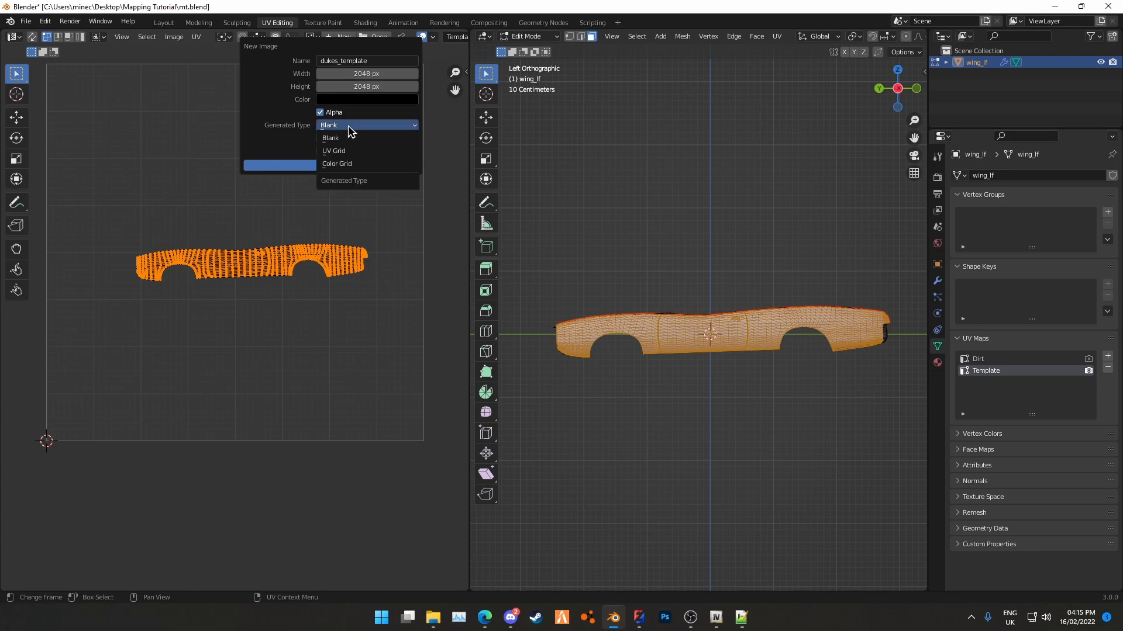
click(353, 151)
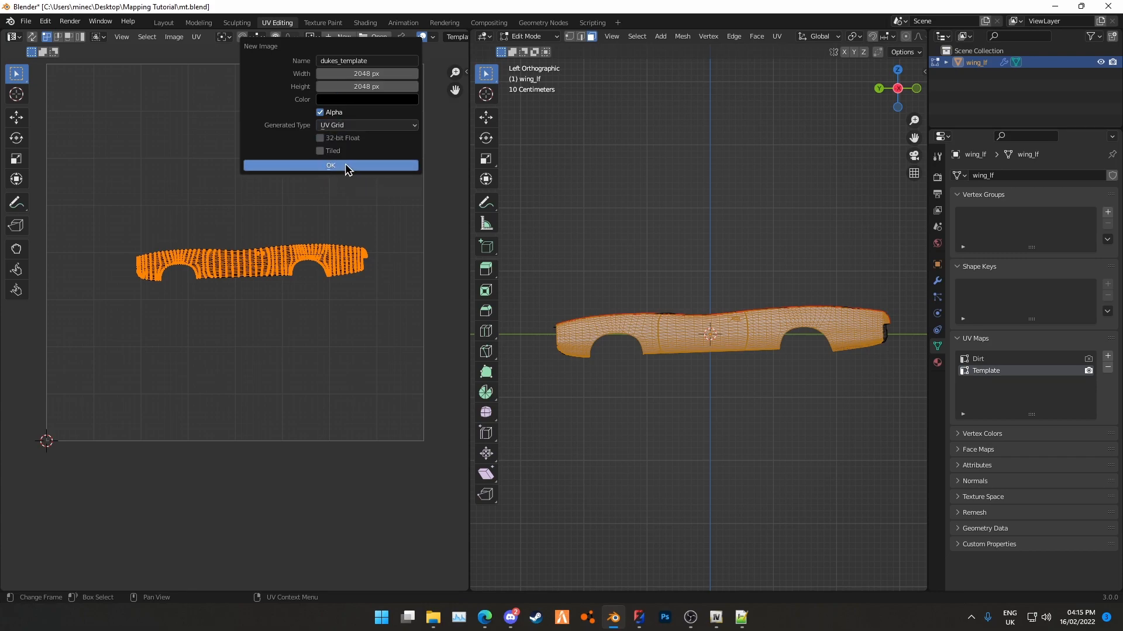
click(346, 167)
Move the side UV island to the lower edge of dukes_template and scale it up to nearly the image's full width
scroll(275, 237, down, 5)
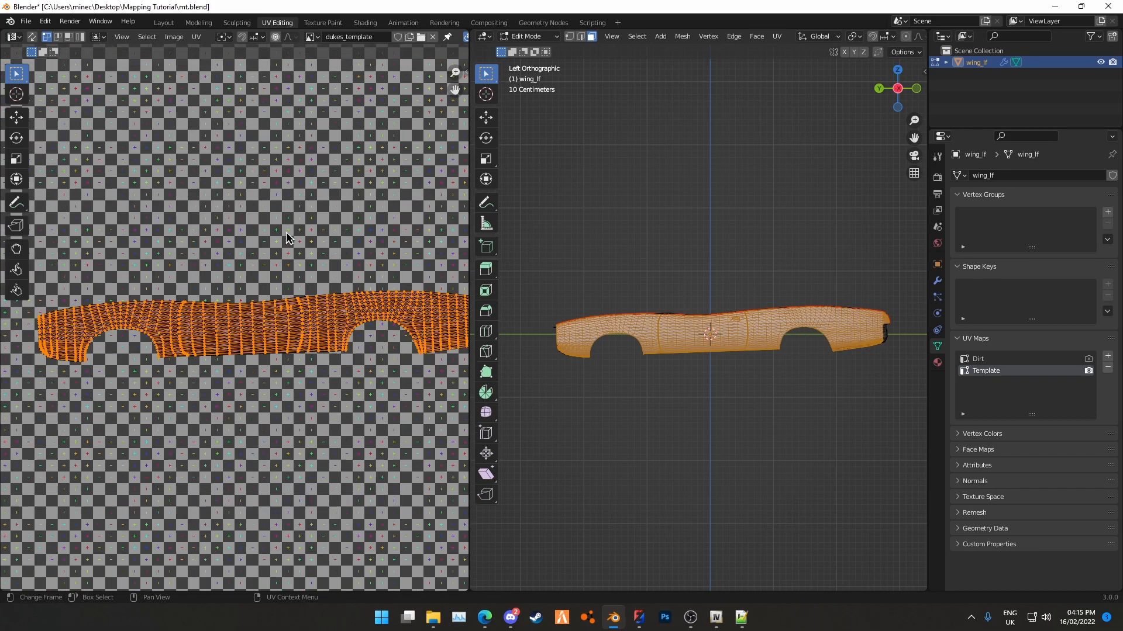
scroll(286, 232, up, 2)
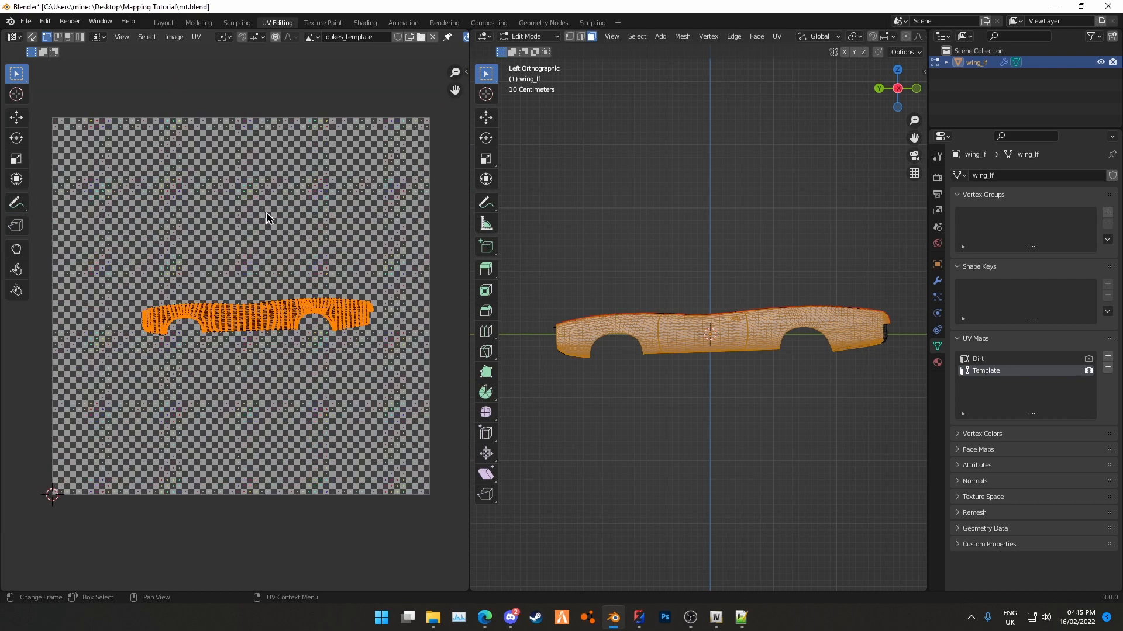
key(g)
click(250, 297)
key(s)
click(251, 264)
Fine-tune the enlarged side island's placement near the lower edge of the template image
key(g)
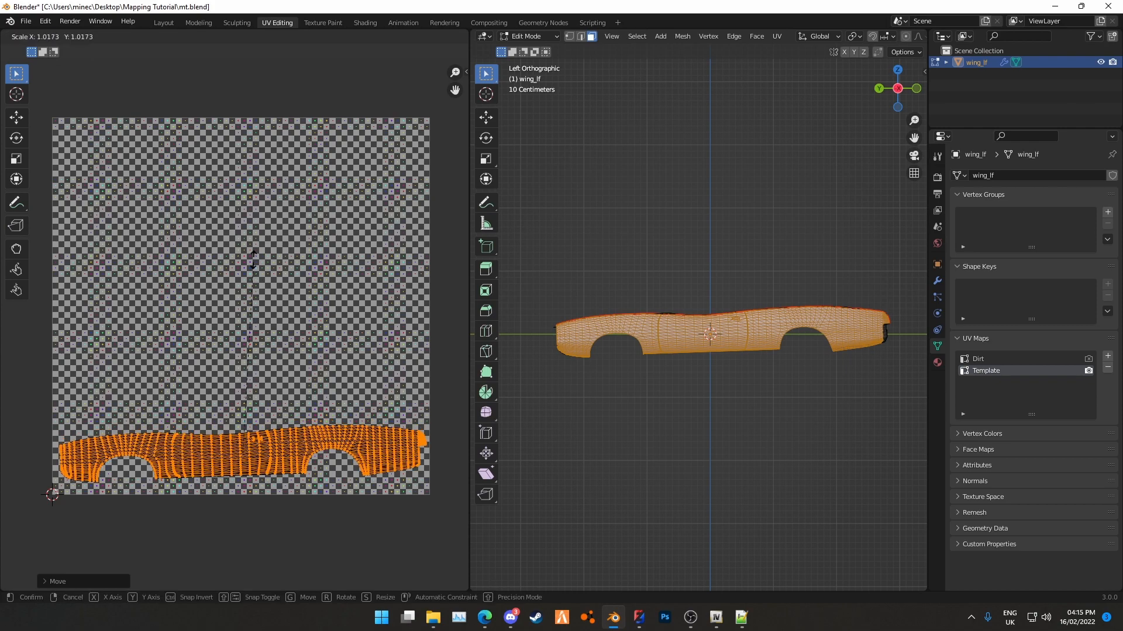
key(Escape)
key(g)
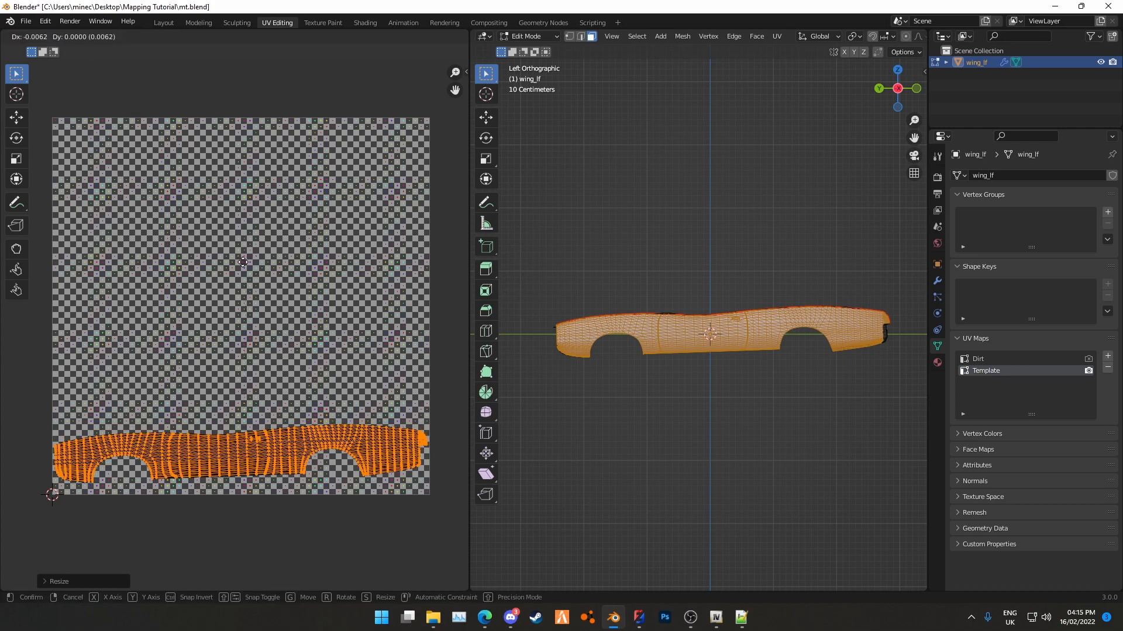
key(Escape)
key(s)
key(Escape)
key(g)
click(245, 276)
Inspect the island's ends against the image borders and shift the island slightly along X
scroll(287, 295, up, 3)
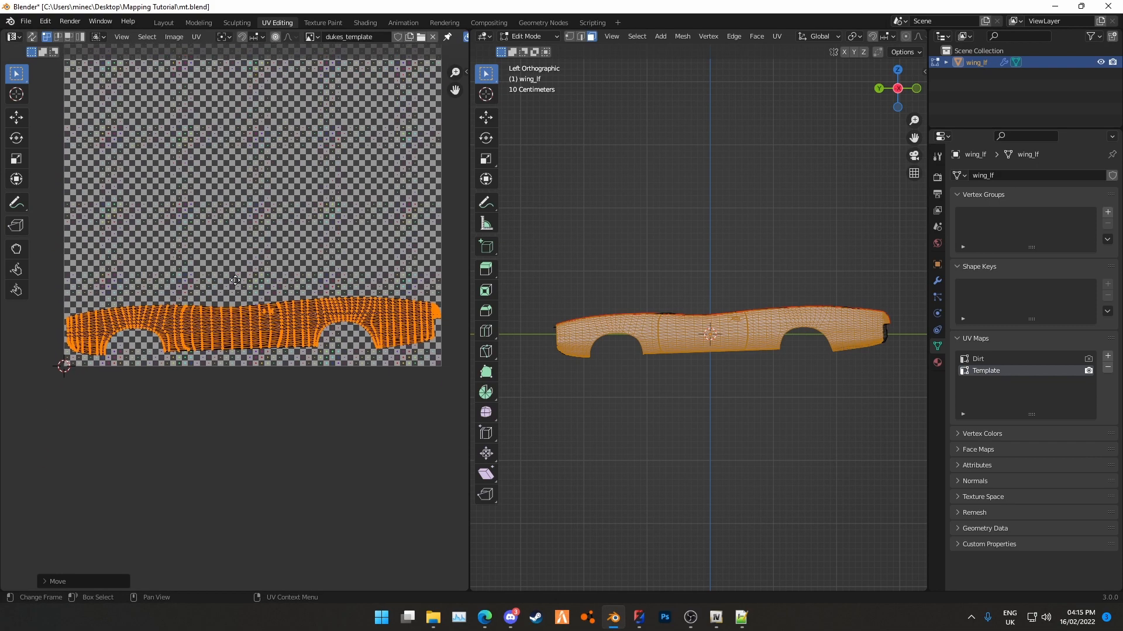
scroll(250, 283, up, 3)
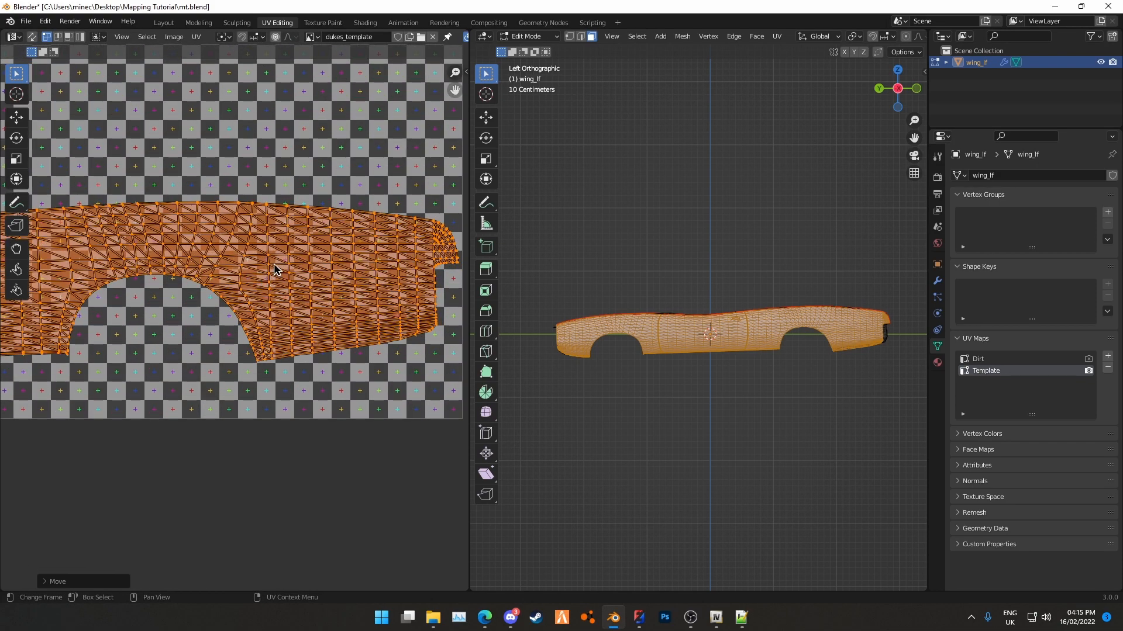
scroll(235, 260, down, 6)
middle_drag(146, 248, 228, 277)
key(g)
key(y)
key(x)
scroll(222, 284, up, 5)
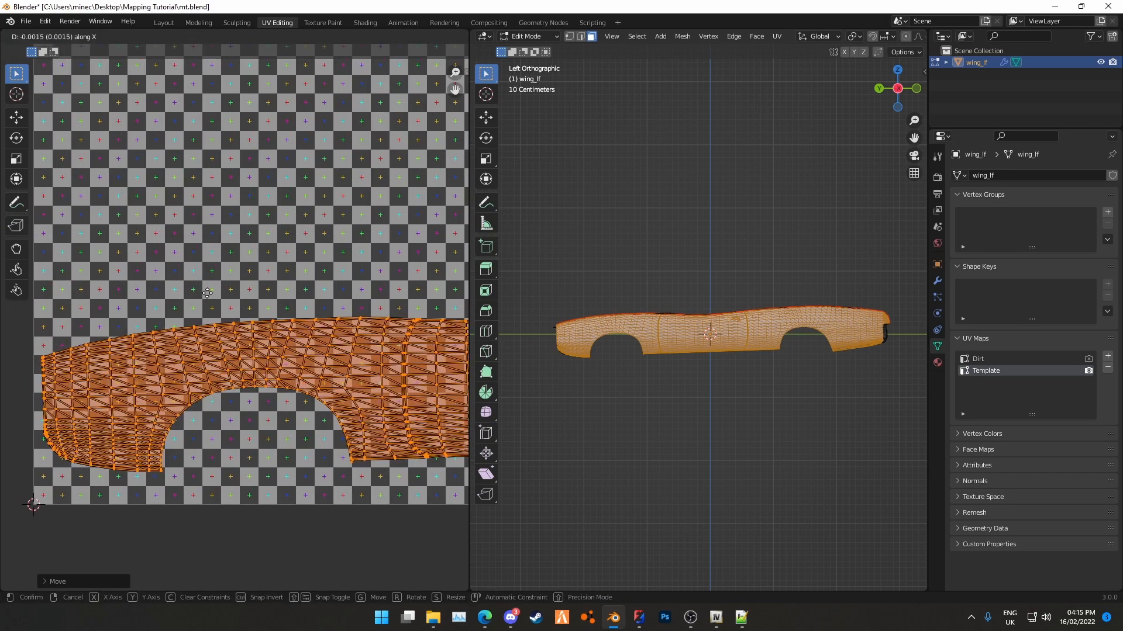
click(207, 293)
Adjust the side island's scale, reposition it along X within the template's width and inspect the fit
scroll(210, 292, down, 6)
middle_drag(318, 289, 365, 241)
key(s)
click(242, 252)
scroll(171, 277, up, 3)
scroll(122, 319, up, 4)
key(g)
key(x)
click(116, 319)
scroll(122, 317, down, 8)
middle_drag(235, 260, 327, 265)
scroll(316, 272, up, 4)
scroll(263, 263, down, 6)
middle_drag(643, 315, 784, 346)
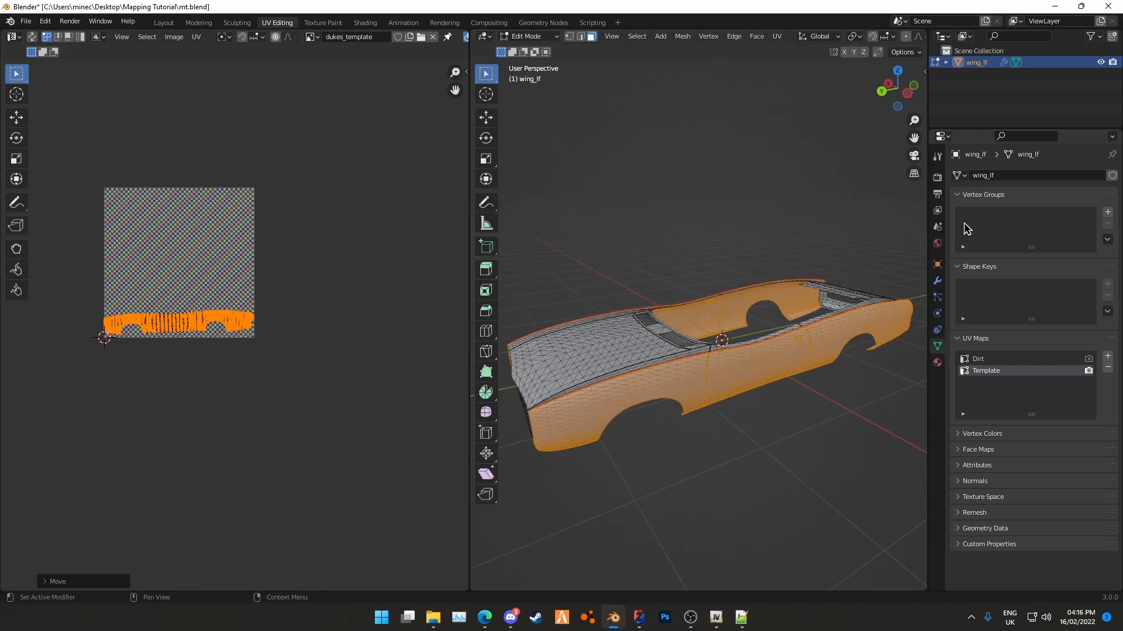
Create a vertex group named Left/Right and assign the selected side panels to it
click(1106, 213)
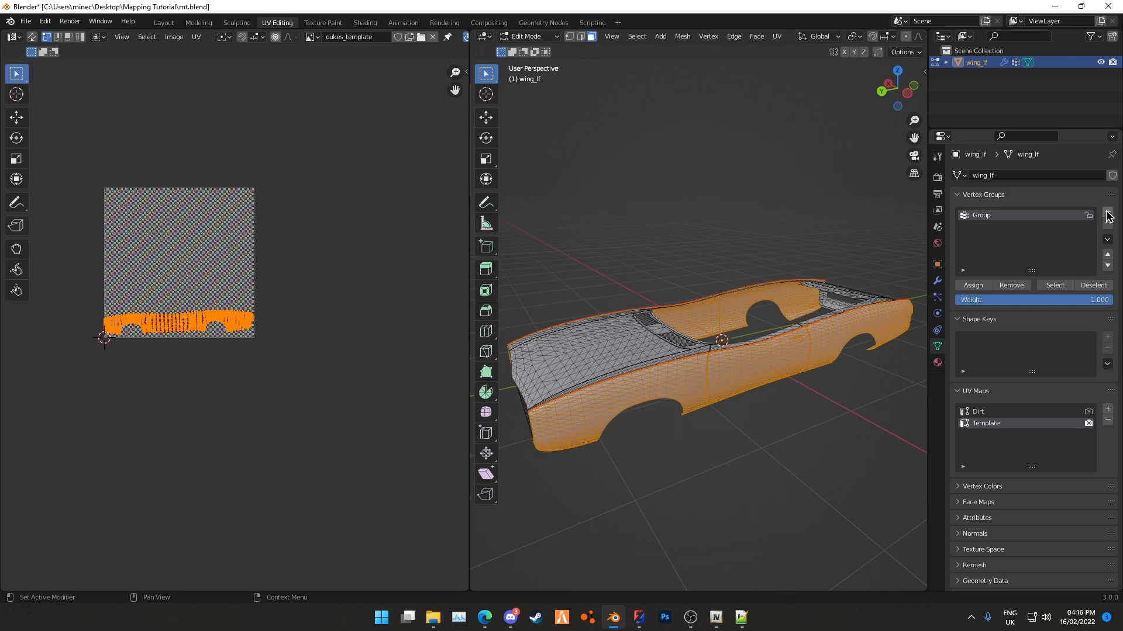
click(1107, 213)
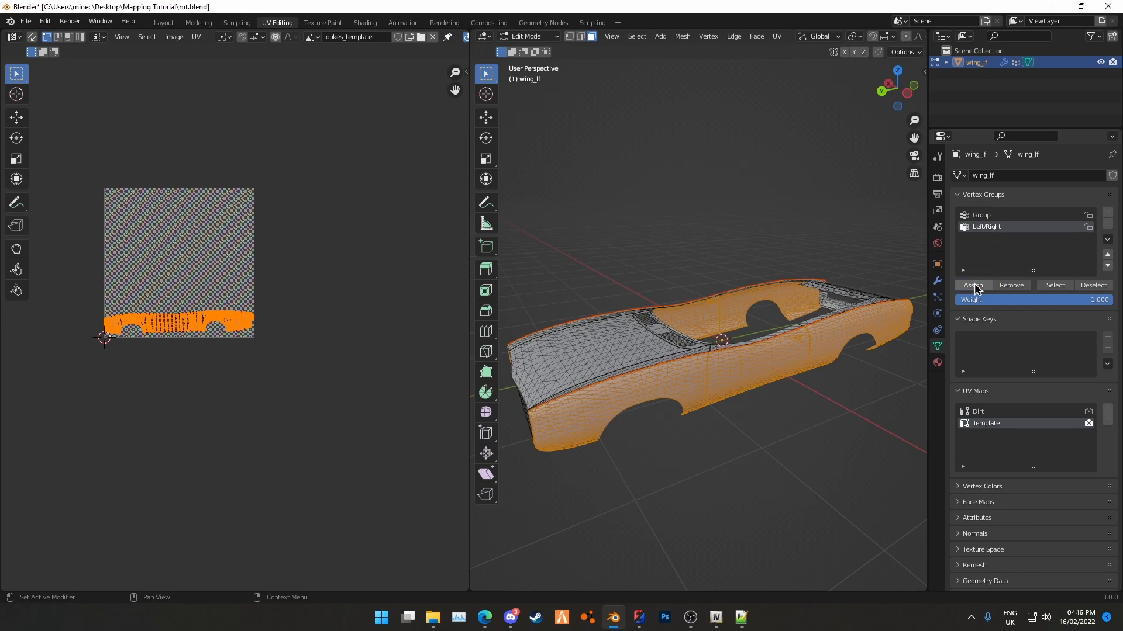
click(787, 493)
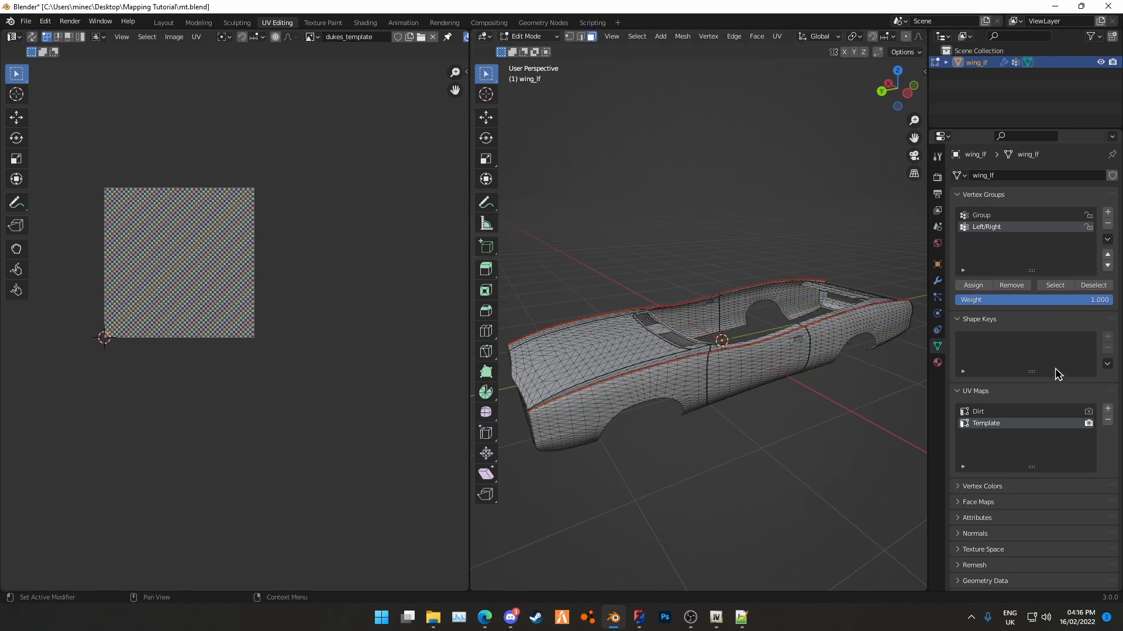
Check which faces belong to the Left/Right and Group vertex groups by recalling each as a selection
click(1054, 286)
middle_drag(687, 314, 709, 498)
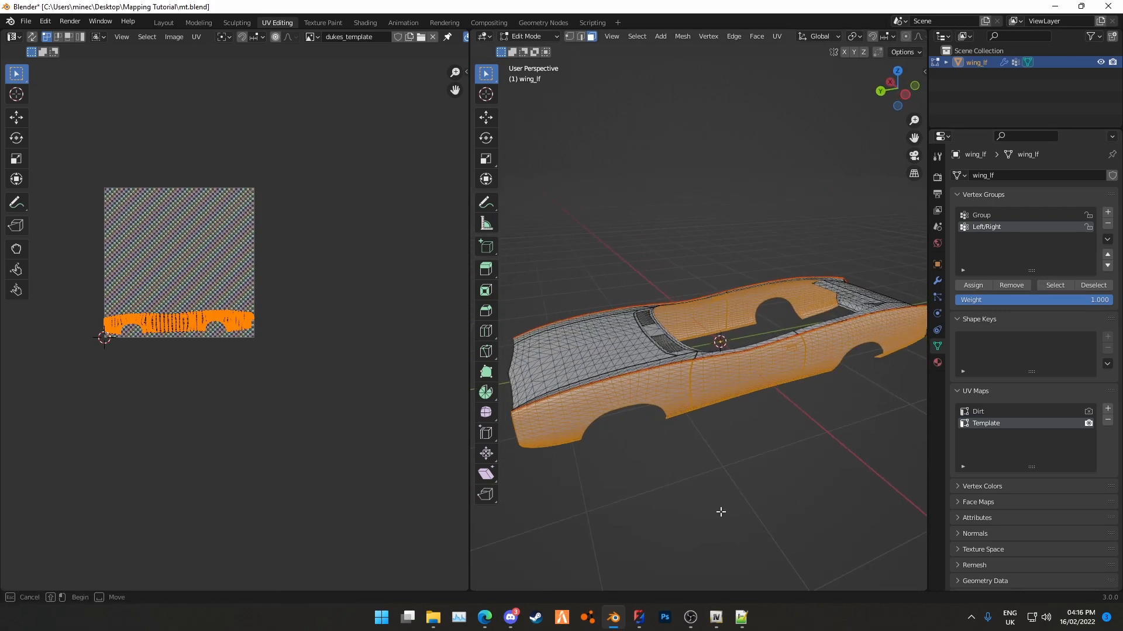
click(709, 499)
click(1003, 215)
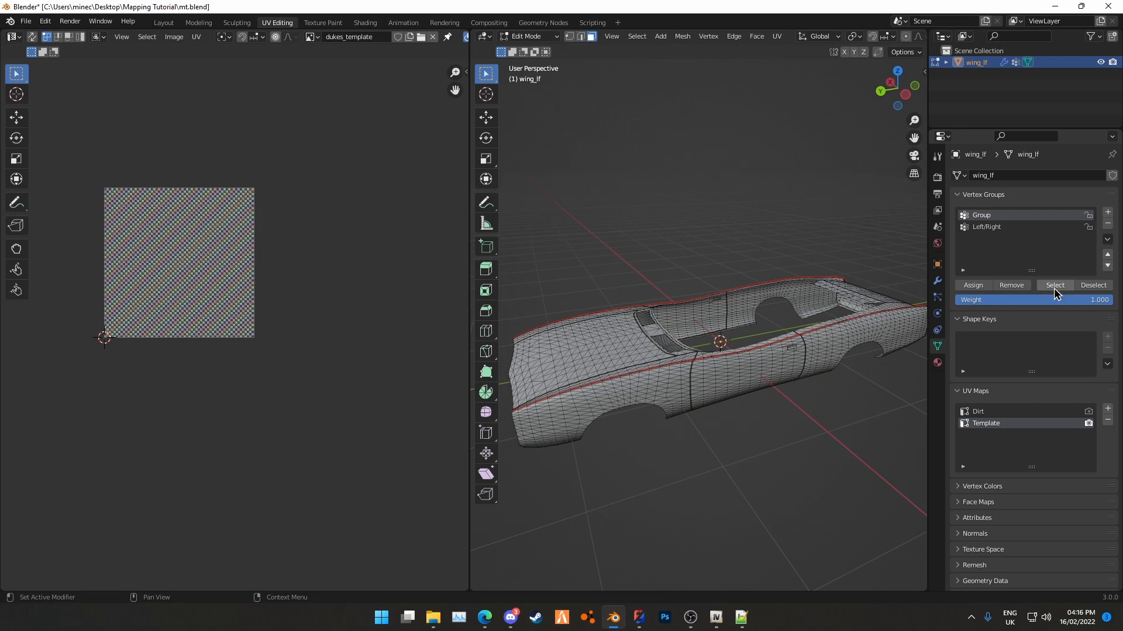
mouse_move(831, 316)
middle_down()
mouse_move(769, 319)
mouse_move(830, 311)
middle_up()
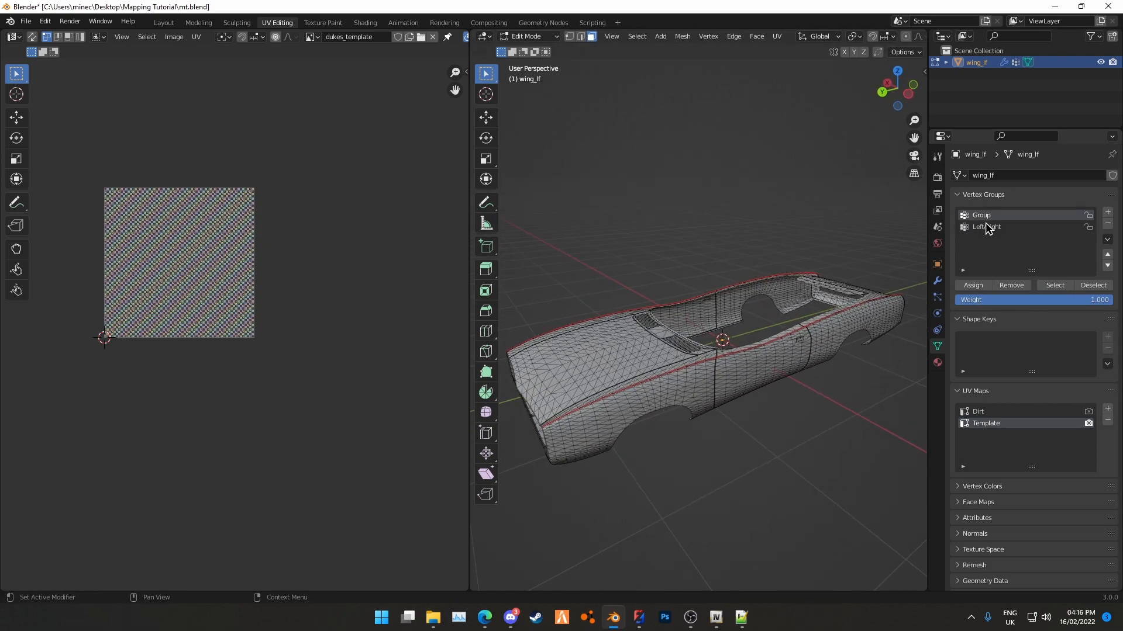
Select the faces of the Left/Right vertex group and deselect the side panel on the negative X side
click(990, 228)
click(1056, 285)
middle_drag(760, 333, 716, 258)
drag(681, 217, 709, 546)
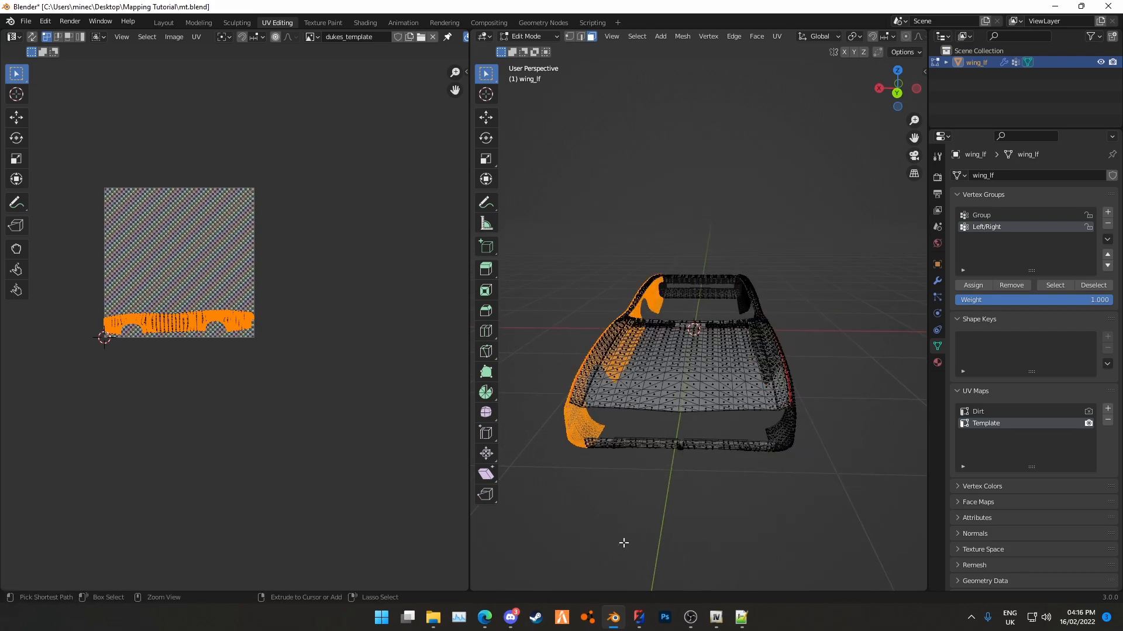
Mirror the selected side panel's UV island in Y and move it up along Y to above the middle of the template
scroll(210, 385, up, 5)
scroll(283, 396, down, 4)
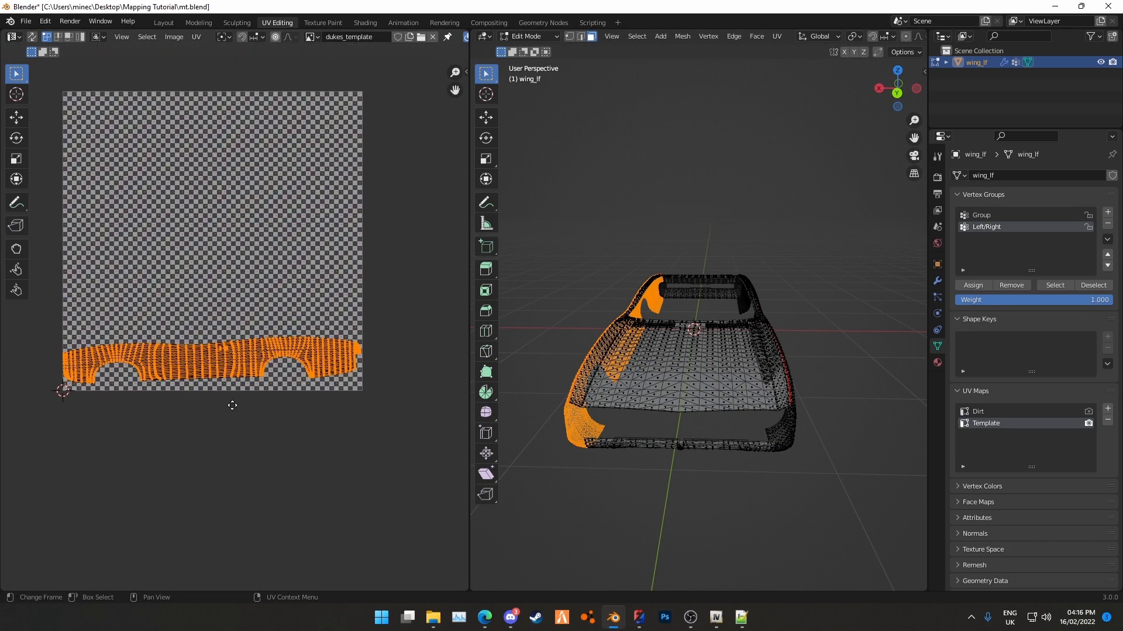
right_click(236, 410)
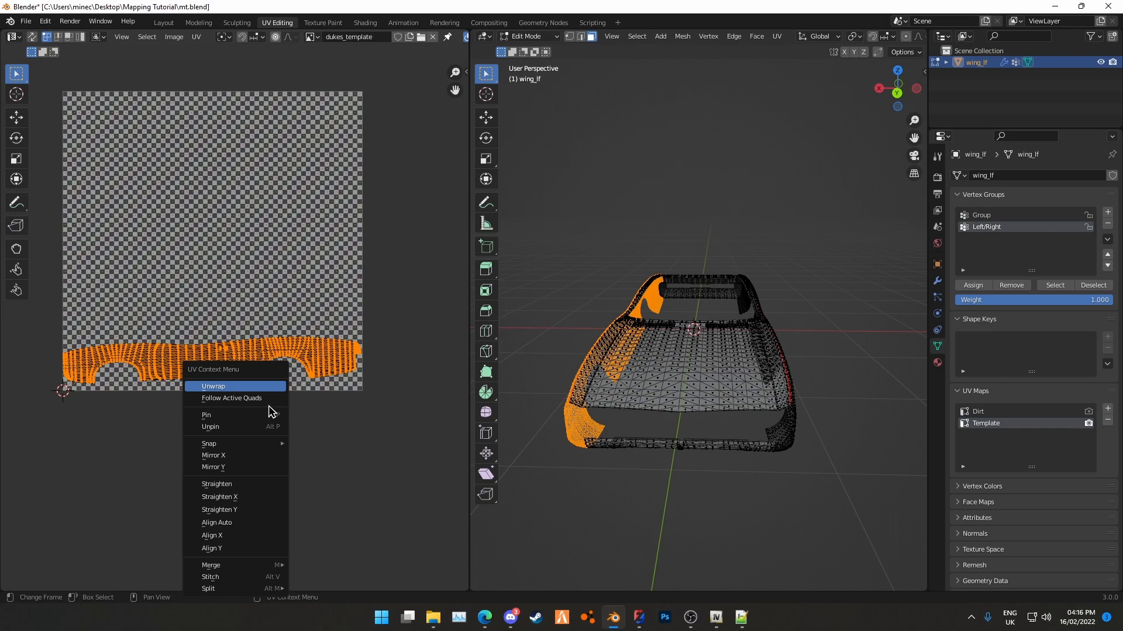
click(258, 468)
key(g)
key(y)
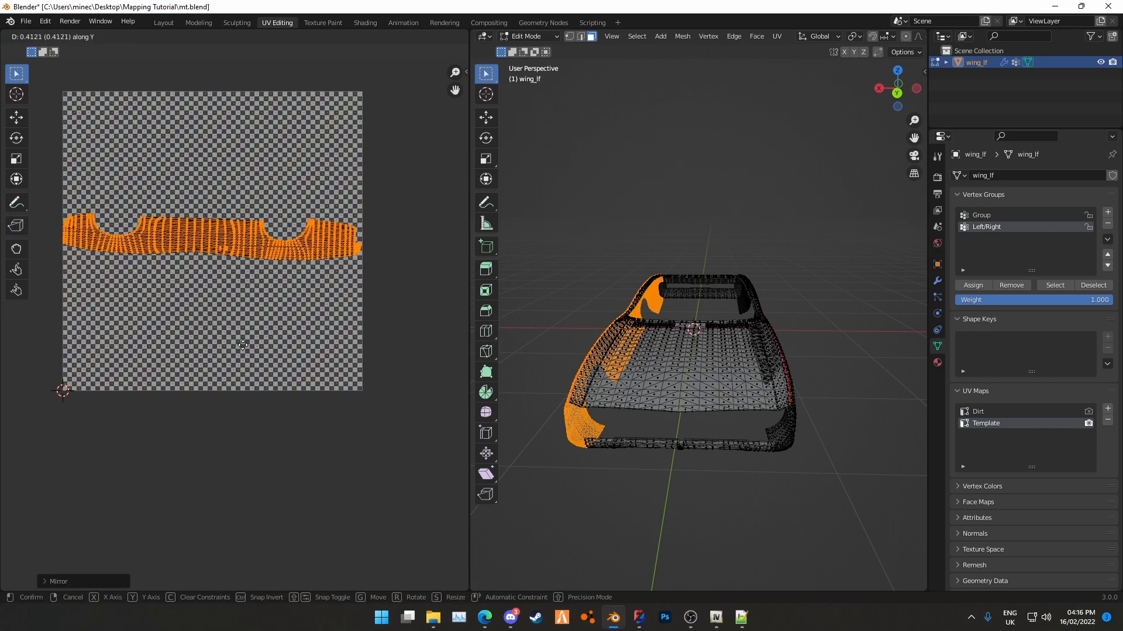
click(234, 321)
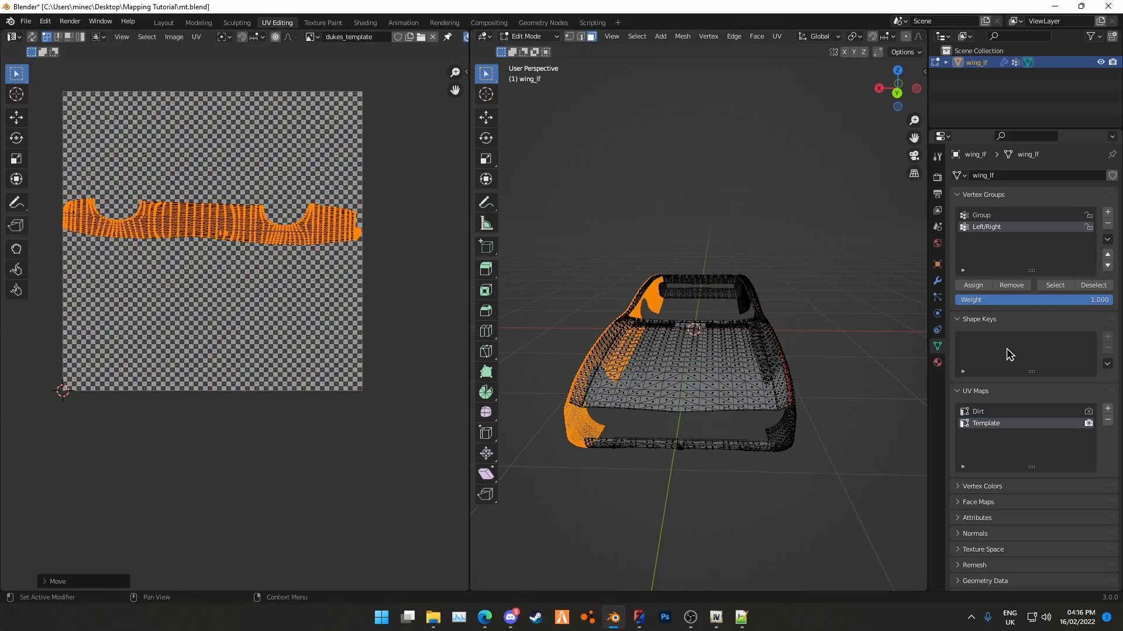
Show both side islands by selecting the Left/Right group, keep only the mirrored island selected in the UV editor and adjust it along Y
click(1046, 291)
ctrl+drag(52, 312, 417, 442)
key(g)
key(y)
click(301, 394)
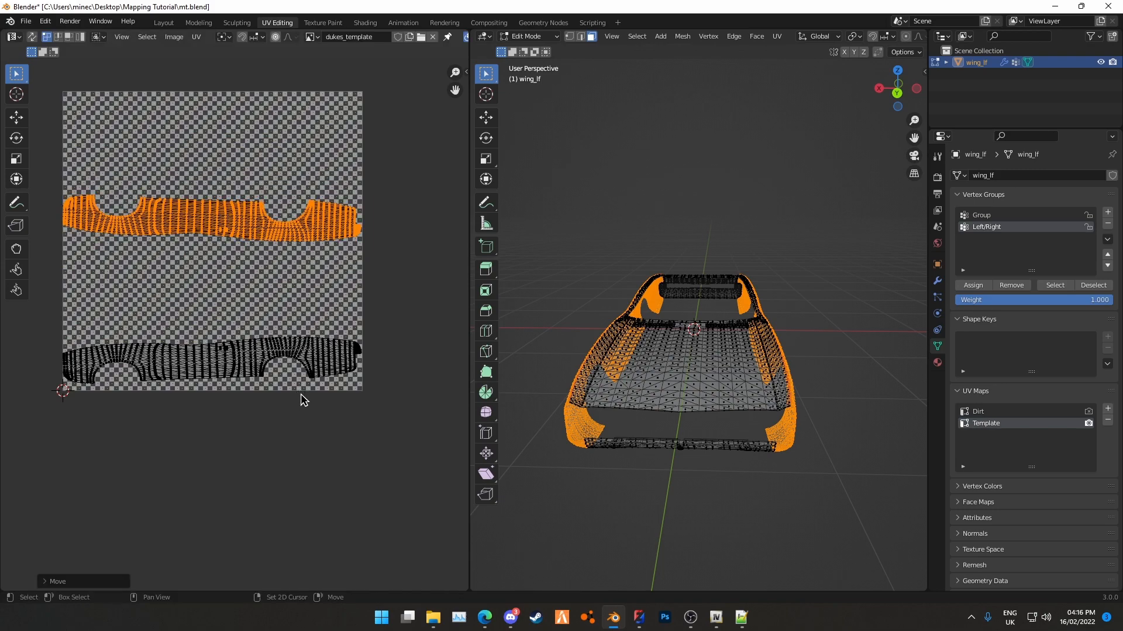
Move the mirrored side island further up along Y by about 0.06
scroll(290, 320, up, 5)
scroll(290, 320, down, 6)
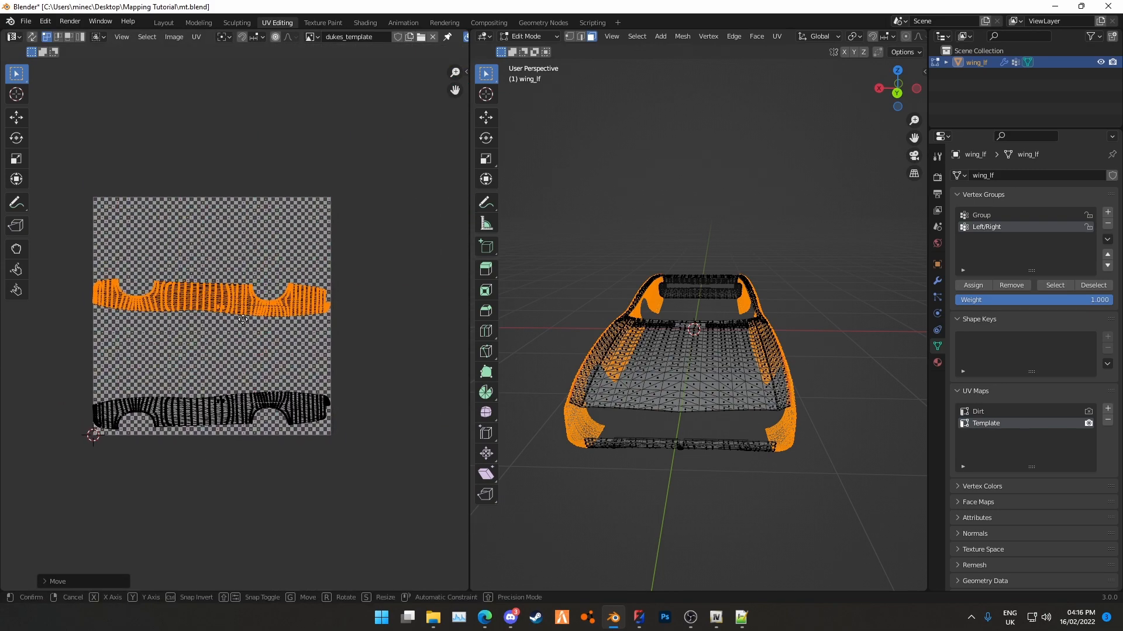
key(g)
key(y)
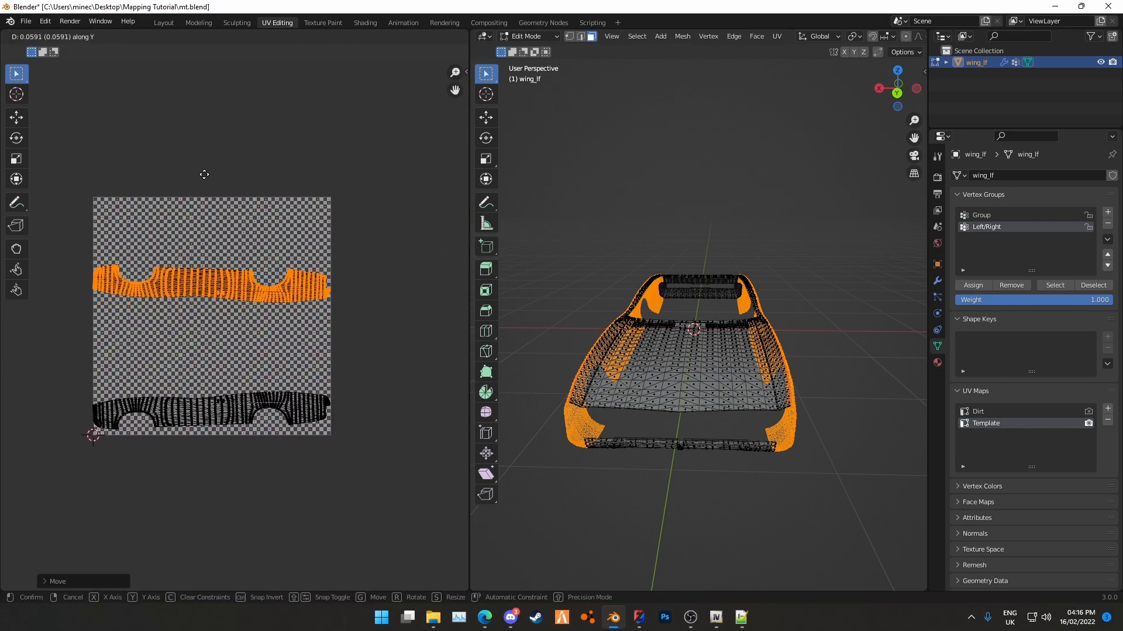
click(203, 176)
scroll(226, 350, up, 2)
middle_drag(129, 344, 151, 331)
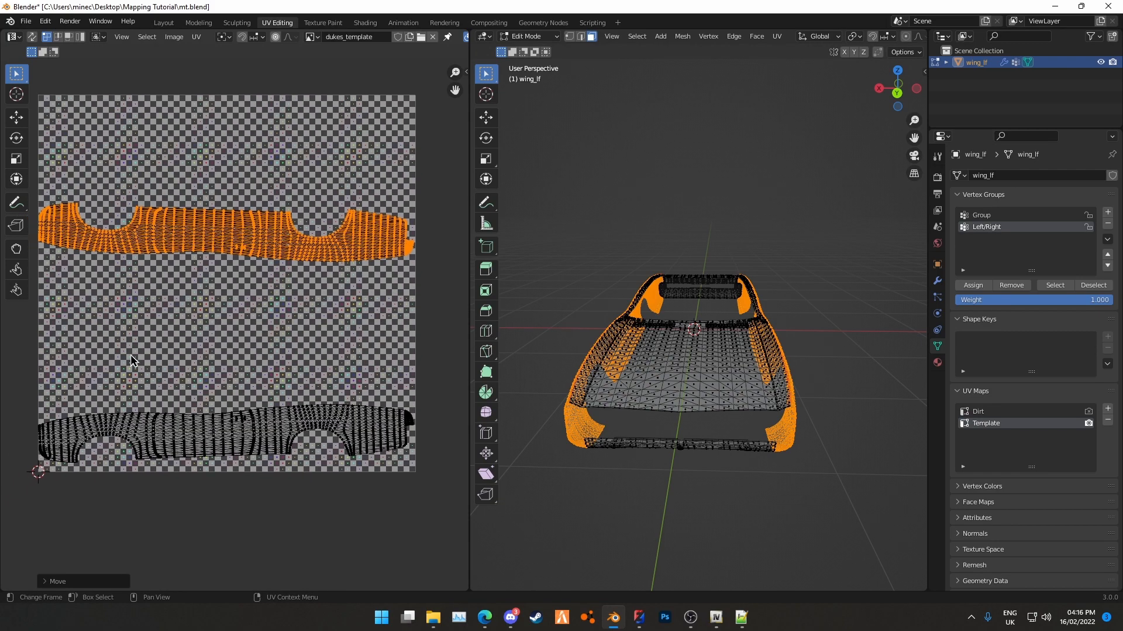
Examine the free template areas above, between and below the two side islands for placing the remaining panels
scroll(125, 345, down, 1)
drag(74, 189, 411, 526)
click(228, 520)
drag(69, 360, 419, 488)
drag(424, 322, 71, 157)
drag(68, 292, 389, 369)
drag(70, 141, 150, 182)
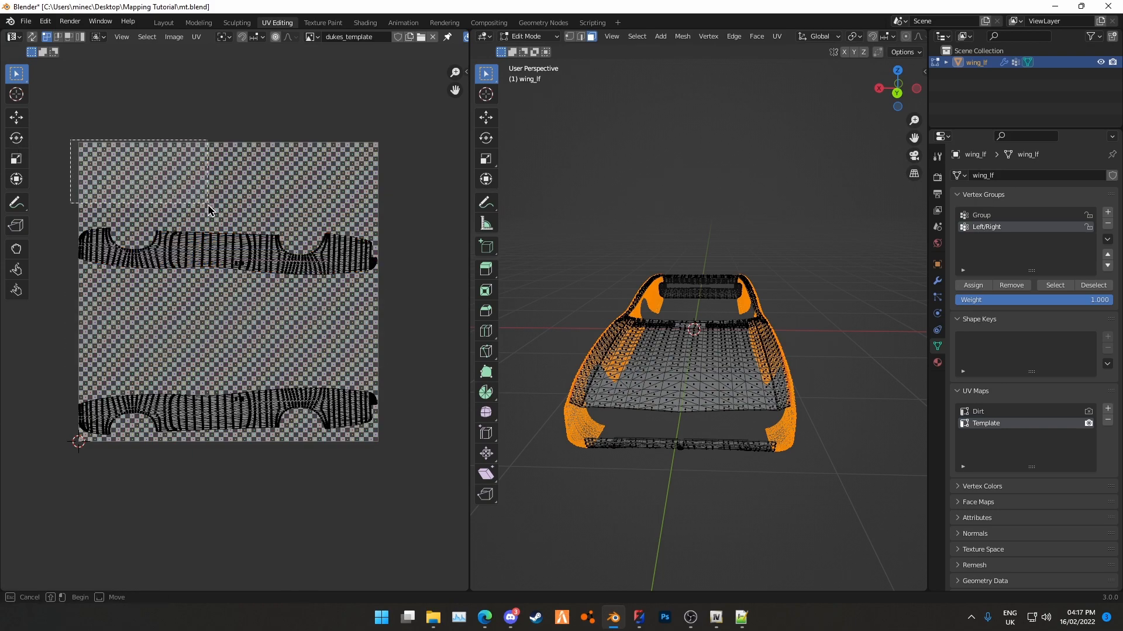
drag(209, 206, 210, 207)
drag(251, 133, 374, 215)
drag(61, 201, 405, 509)
click(332, 378)
drag(86, 296, 404, 380)
drag(77, 146, 369, 210)
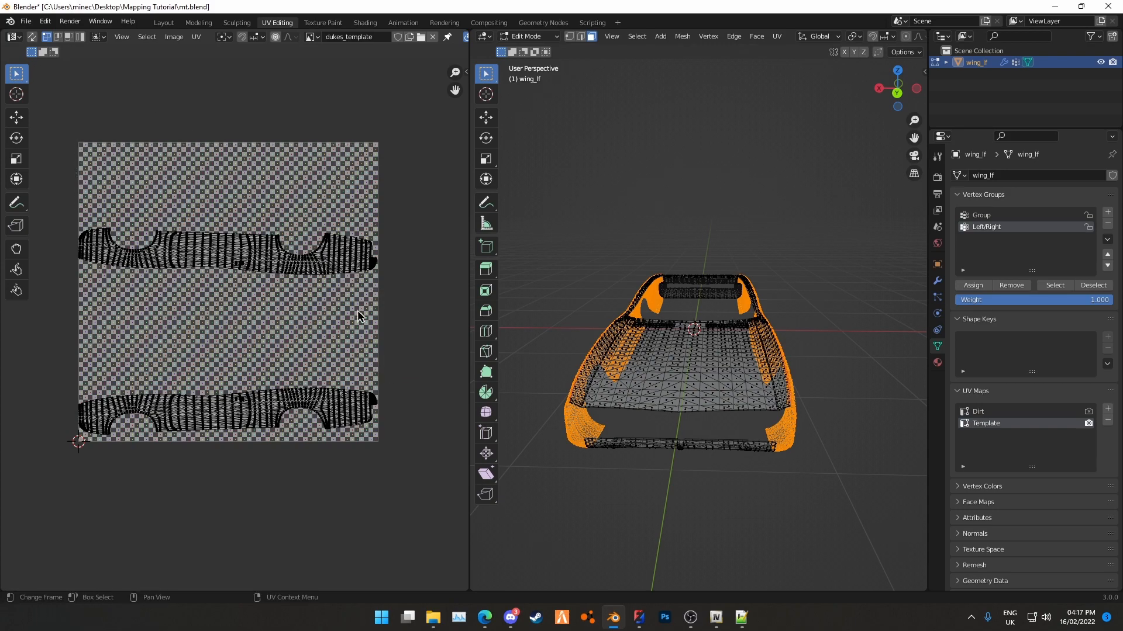
Clear the mesh selection and select the linked faces of the front and rear end panels
middle_drag(649, 402, 664, 483)
drag(664, 482, 711, 500)
scroll(696, 450, up, 5)
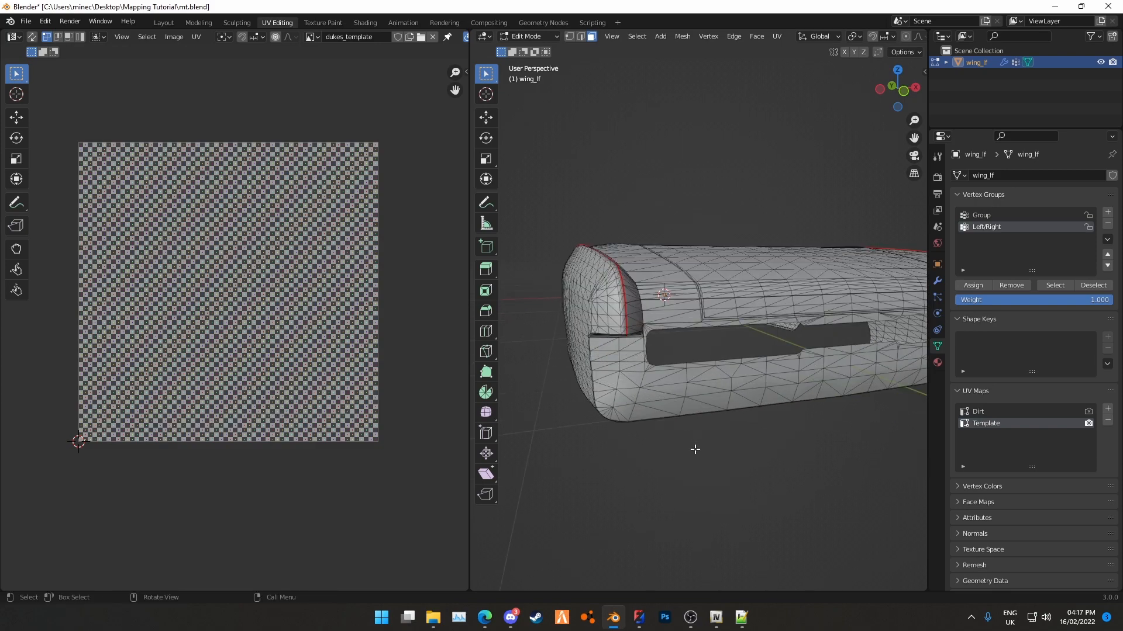
key(l)
scroll(639, 419, up, 2)
middle_drag(640, 418, 778, 364)
scroll(619, 385, up, 3)
scroll(615, 379, down, 8)
middle_drag(674, 345, 876, 316)
scroll(847, 298, up, 2)
key(l)
middle_drag(577, 478, 651, 296)
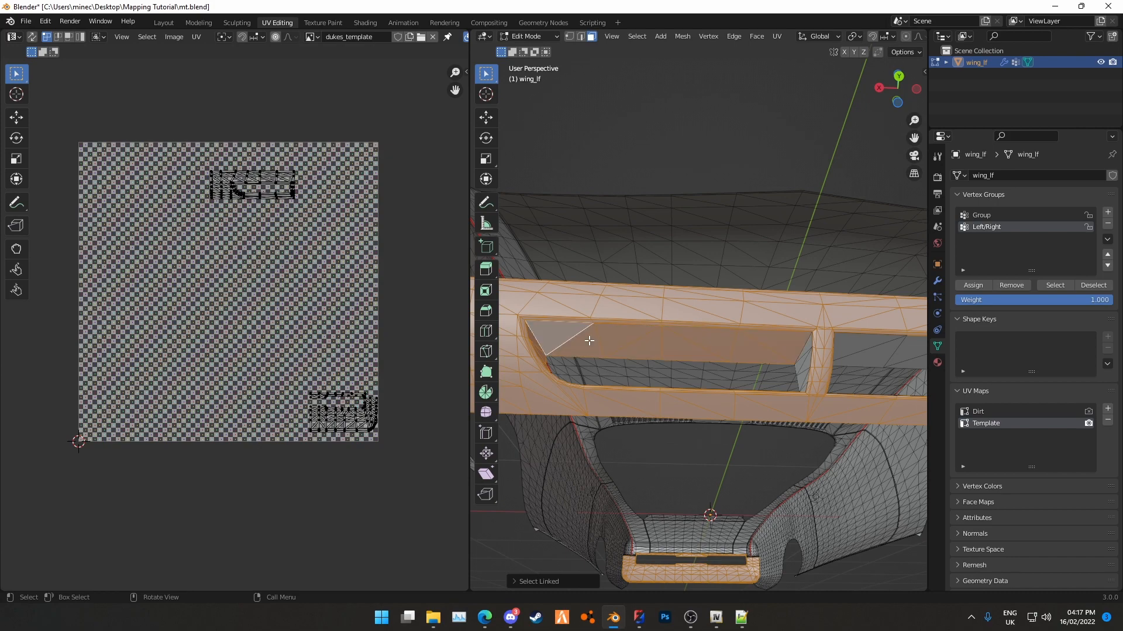
Inspect the selected front and rear end panels from several angles, briefly toggling X-ray
middle_drag(805, 365, 648, 326)
middle_drag(633, 208, 791, 348)
middle_drag(819, 311, 725, 368)
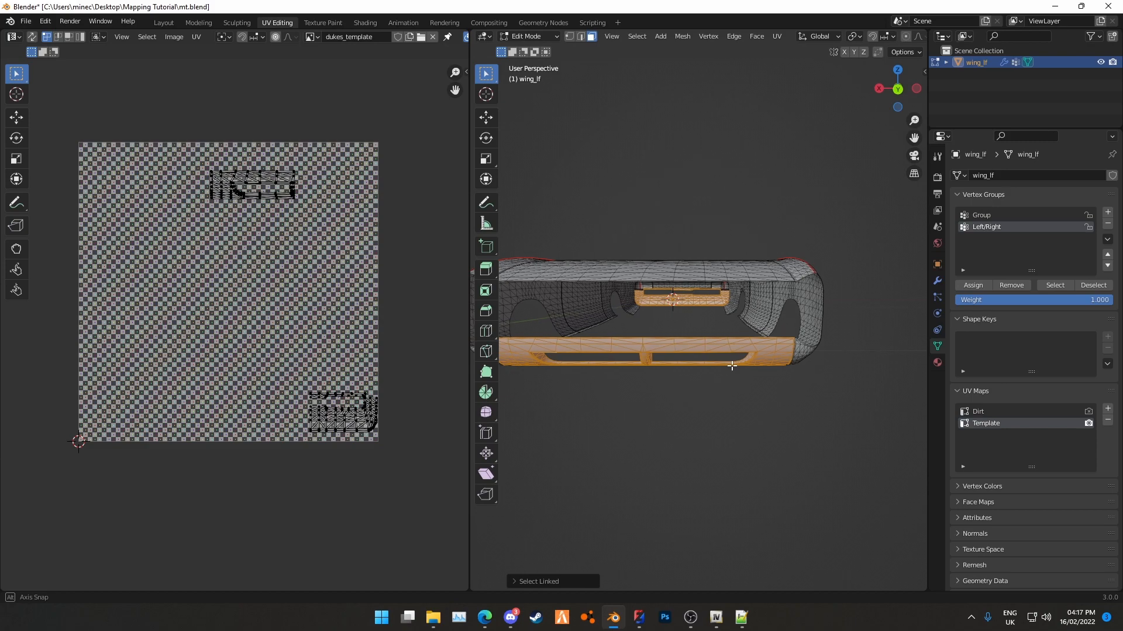
scroll(684, 357, down, 3)
middle_drag(731, 355, 827, 295)
scroll(735, 347, up, 4)
key(alt+z)
key(alt+z)
scroll(643, 356, down, 3)
scroll(760, 362, up, 4)
scroll(679, 386, up, 2)
mouse_move(688, 328)
middle_down()
mouse_move(609, 333)
mouse_move(714, 337)
mouse_move(699, 326)
mouse_move(705, 342)
middle_up()
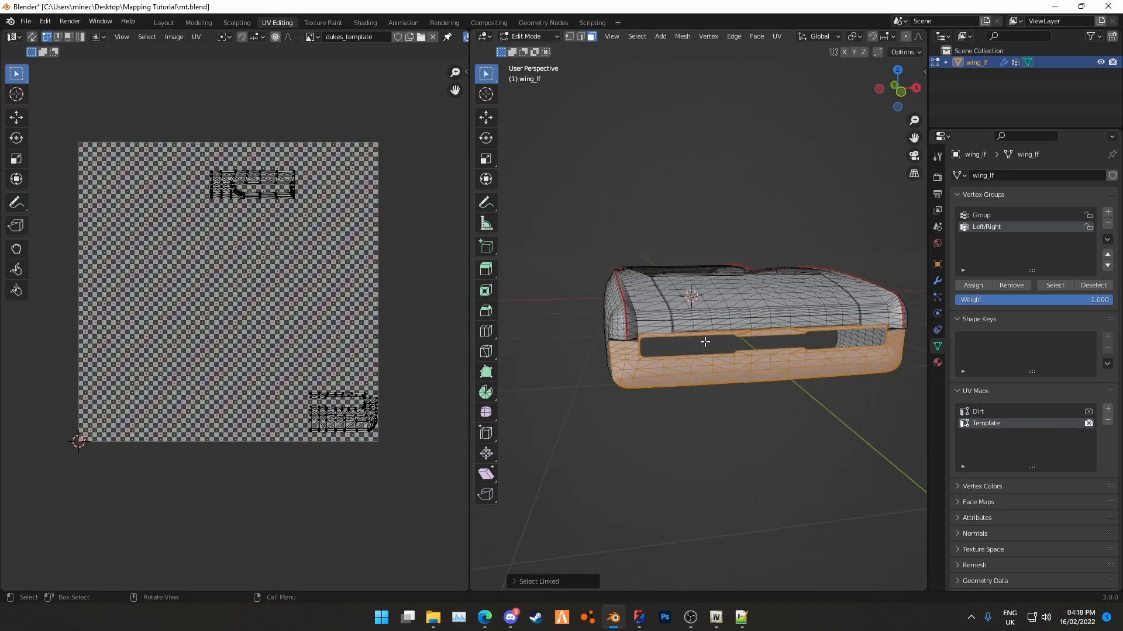
Unwrap the selected end panels with Project from View in the Front orthographic view and select all their UVs
click(894, 88)
shift+middle_drag(795, 179, 767, 177)
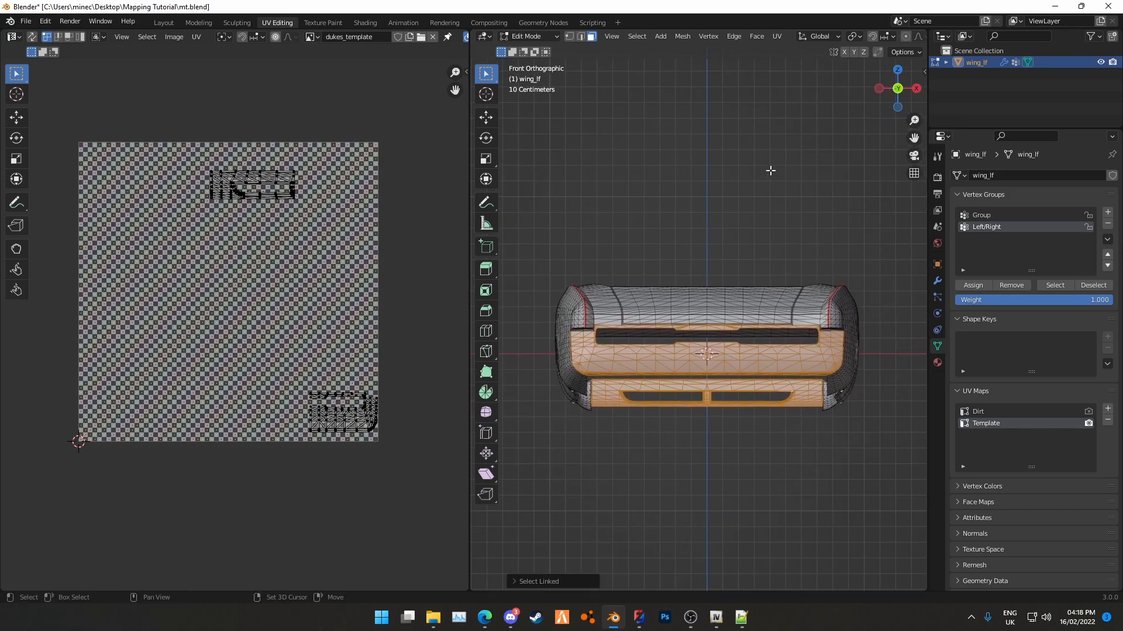
click(777, 37)
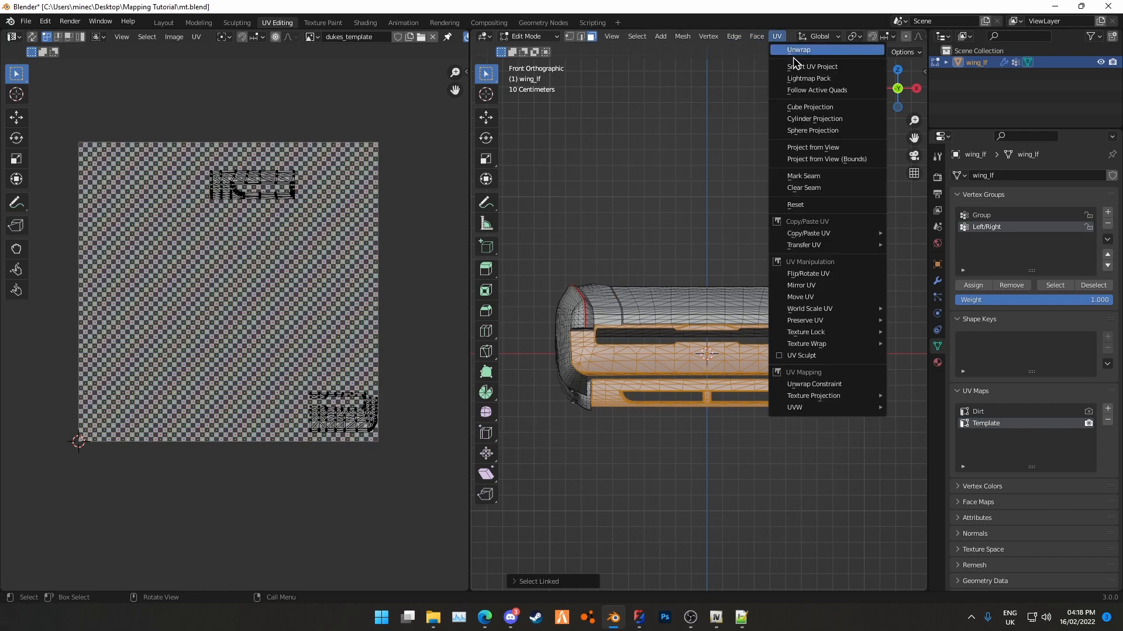
click(818, 147)
key(a)
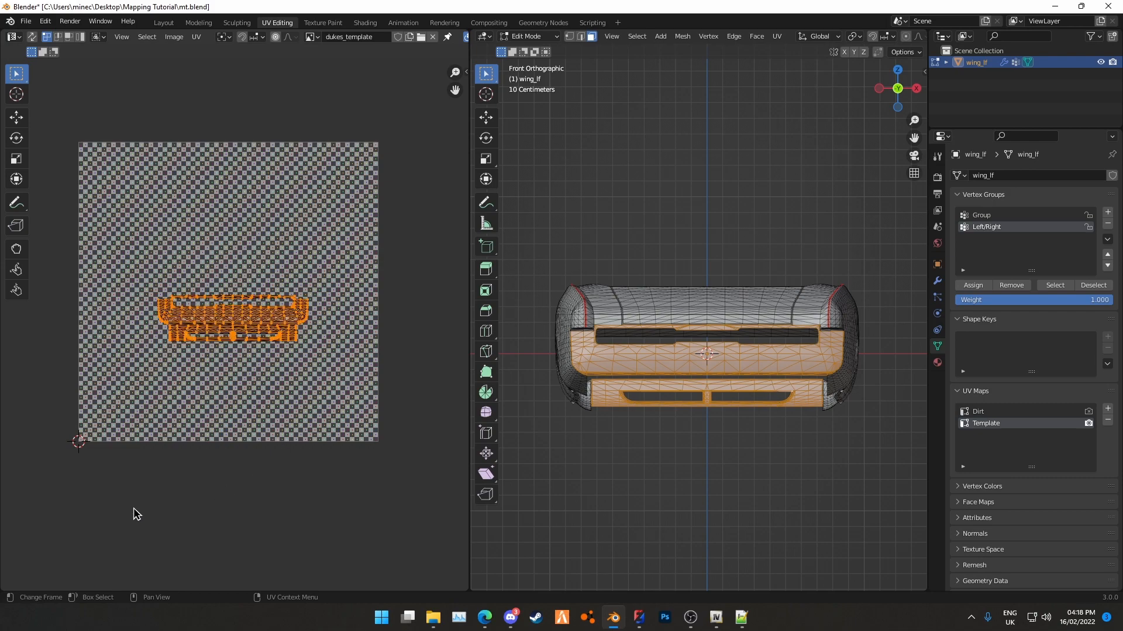
Move the projected end-panel islands to the template's upper-left corner, scale them down slightly and shift them along X
key(g)
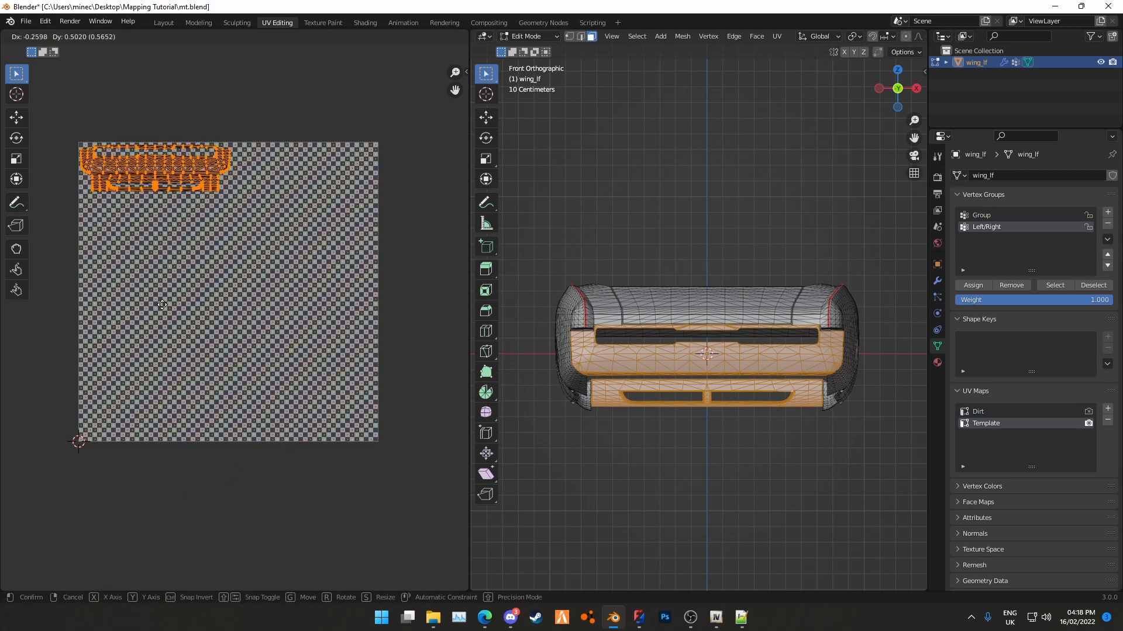
click(183, 309)
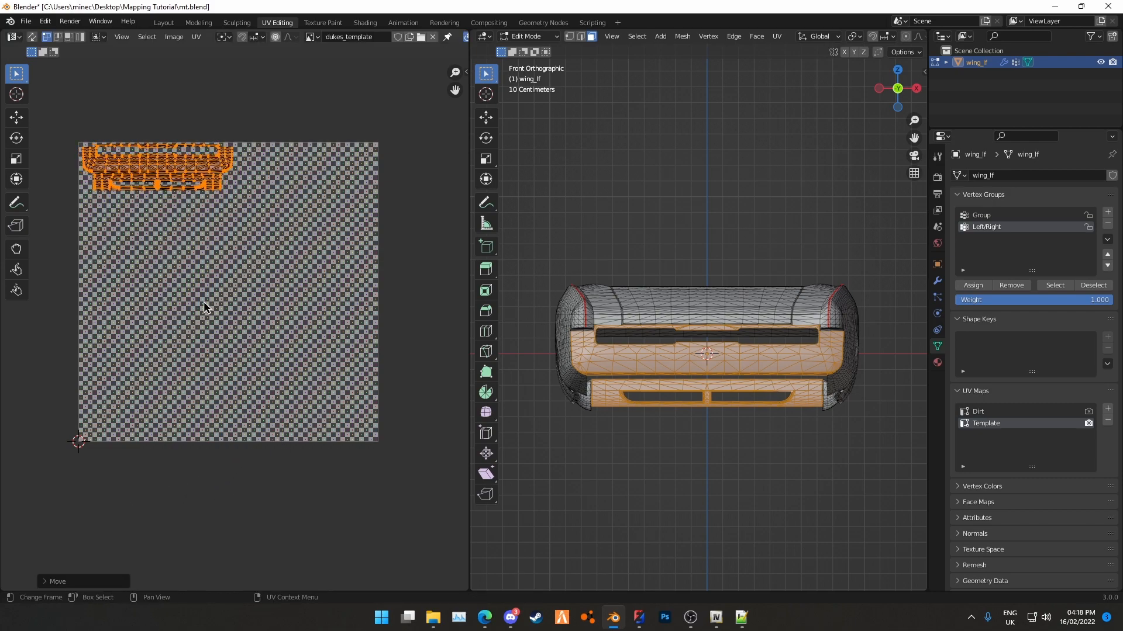
key(s)
key(x)
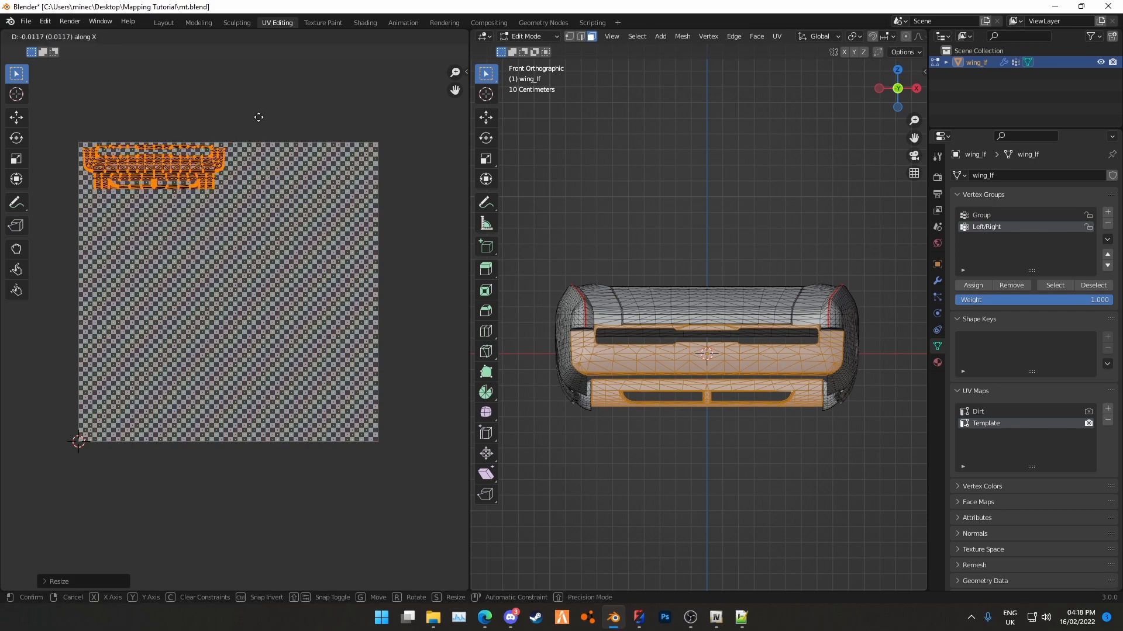
key(Escape)
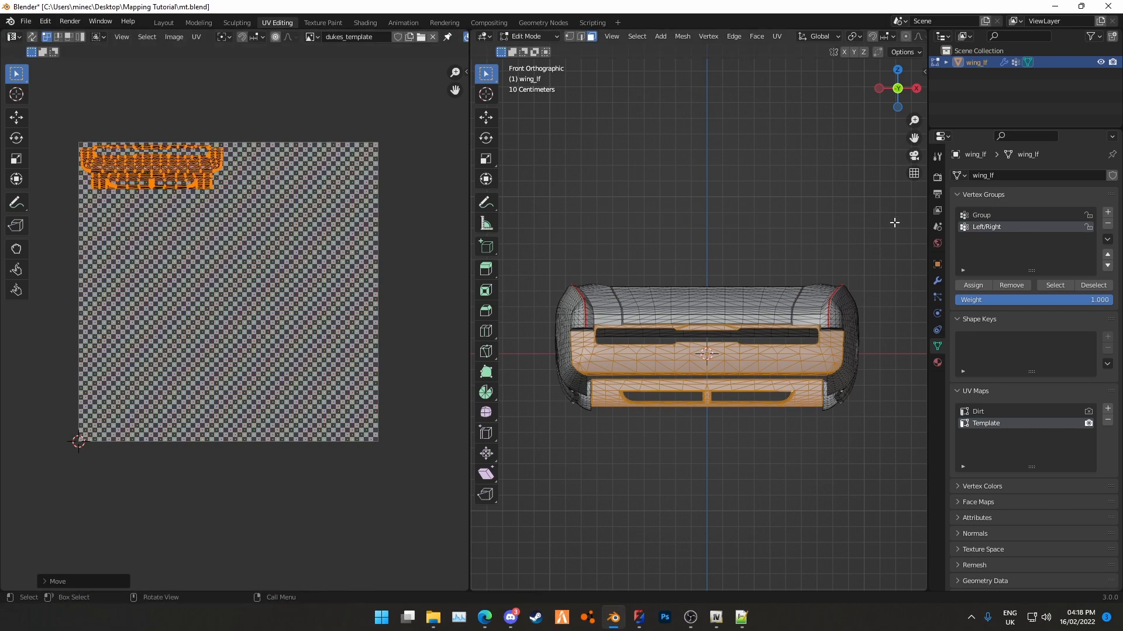
Add the Left/Right group to the selection, then enlarge and reposition the end-panel islands above the upper side island
click(1051, 287)
middle_drag(576, 285, 682, 291)
middle_drag(245, 314, 195, 302)
scroll(234, 267, up, 2)
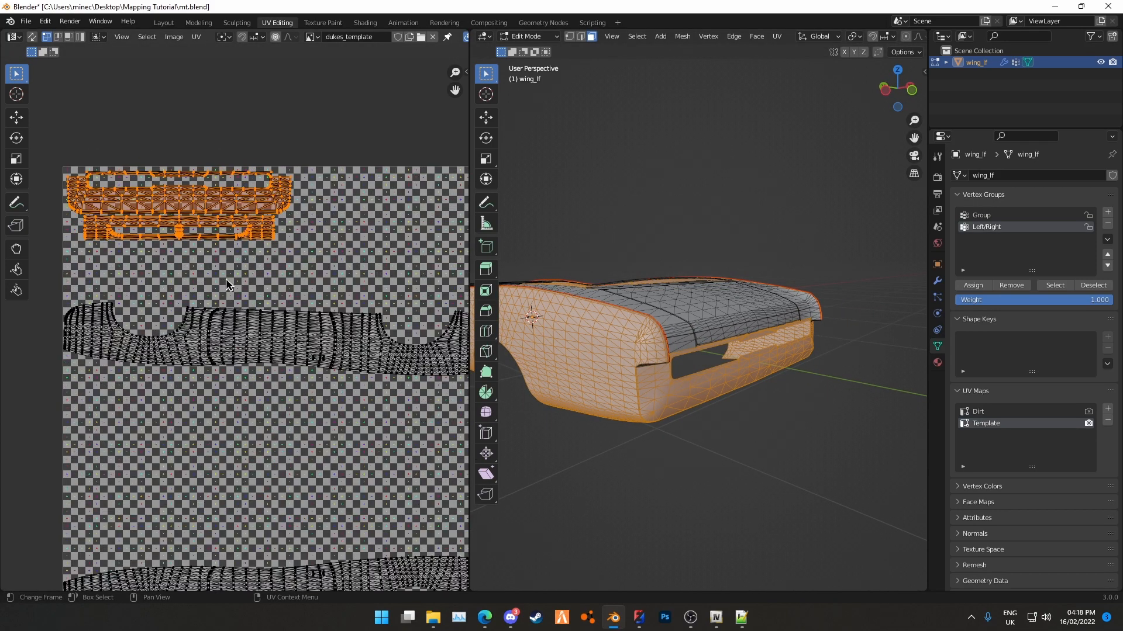
key(g)
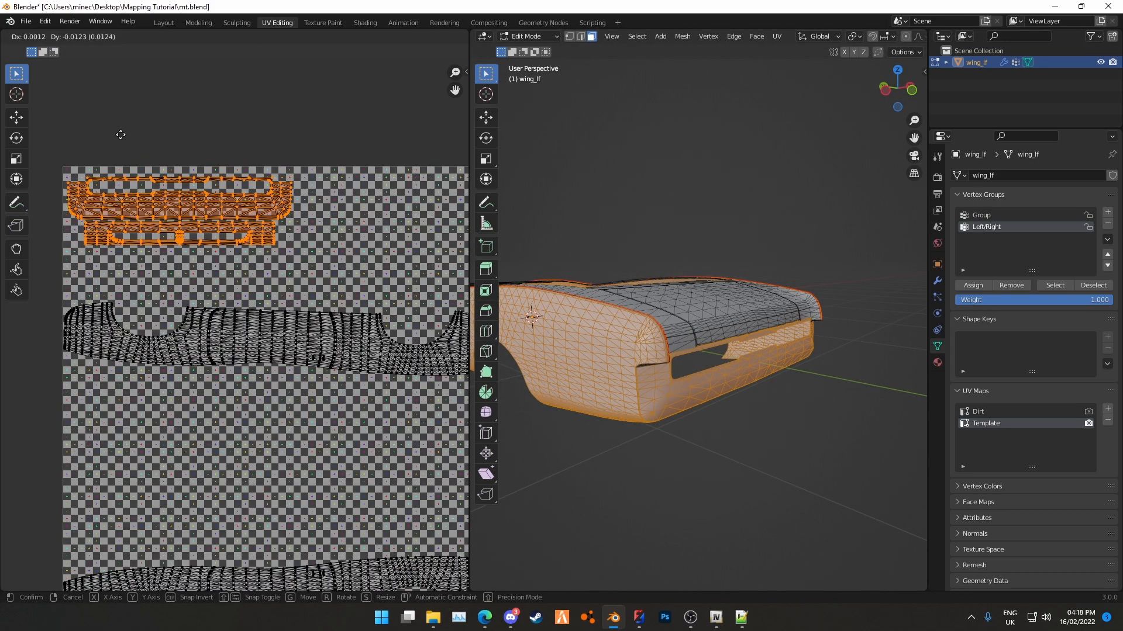
click(134, 140)
key(s)
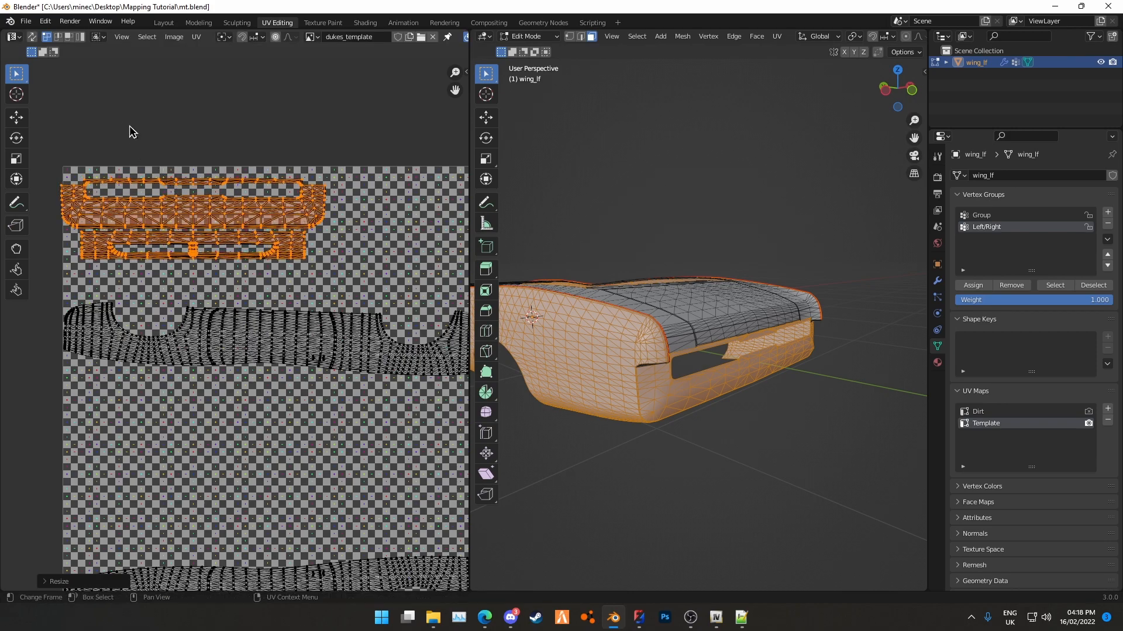
click(138, 121)
key(g)
click(145, 121)
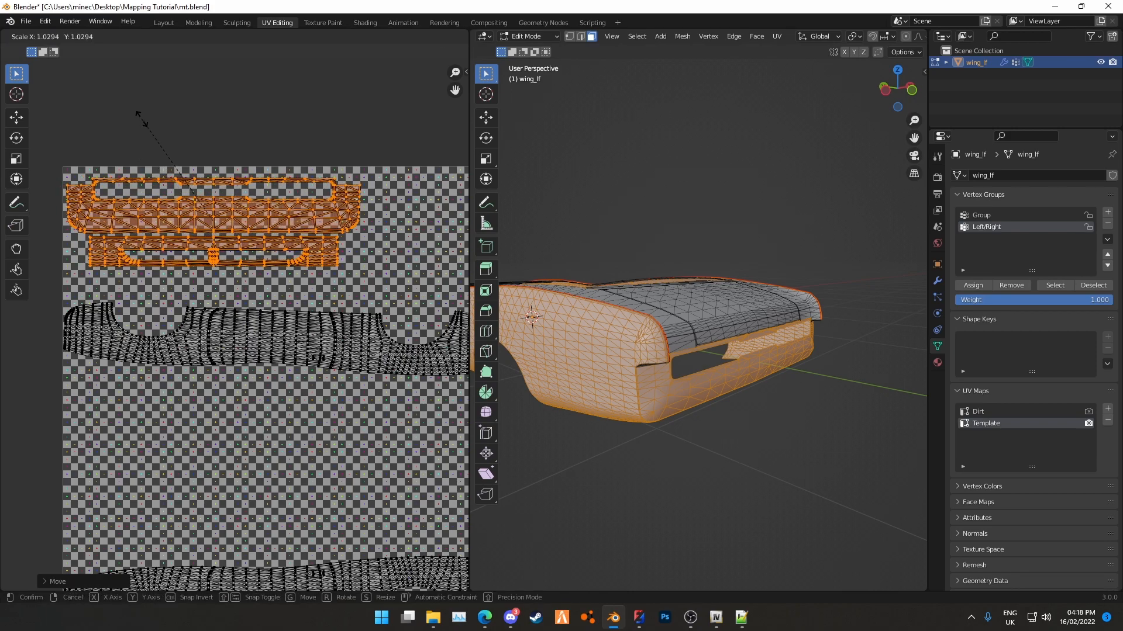
click(189, 167)
Select only the lower slotted bumper island and move it down along Y, separating it from the panel above
scroll(150, 313, up, 2)
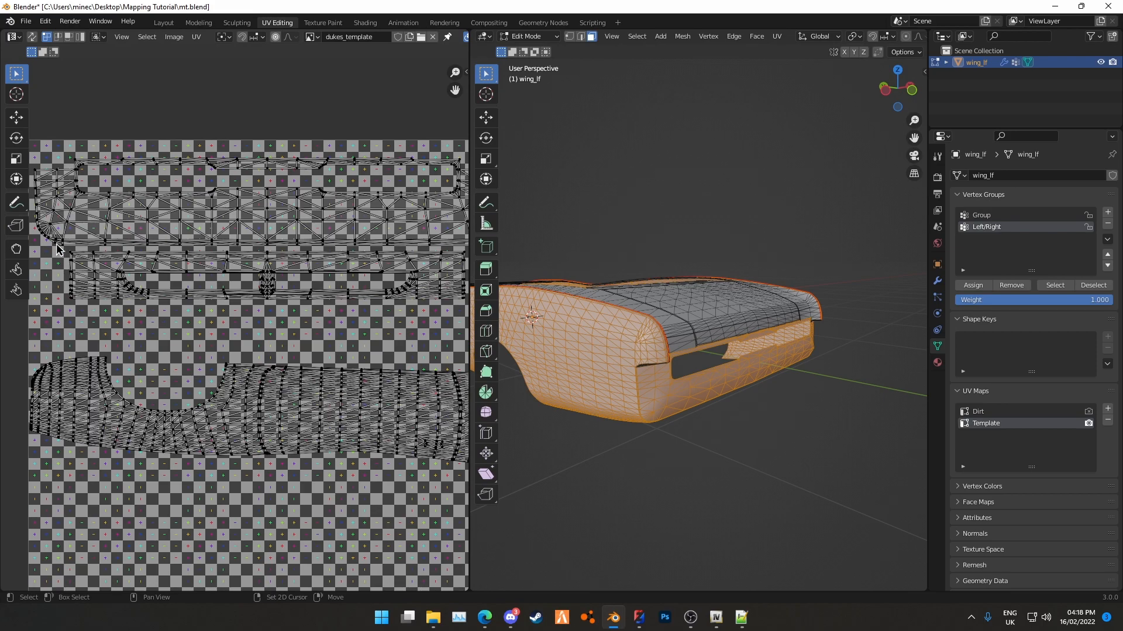
drag(59, 246, 474, 321)
scroll(404, 310, down, 7)
scroll(327, 307, up, 4)
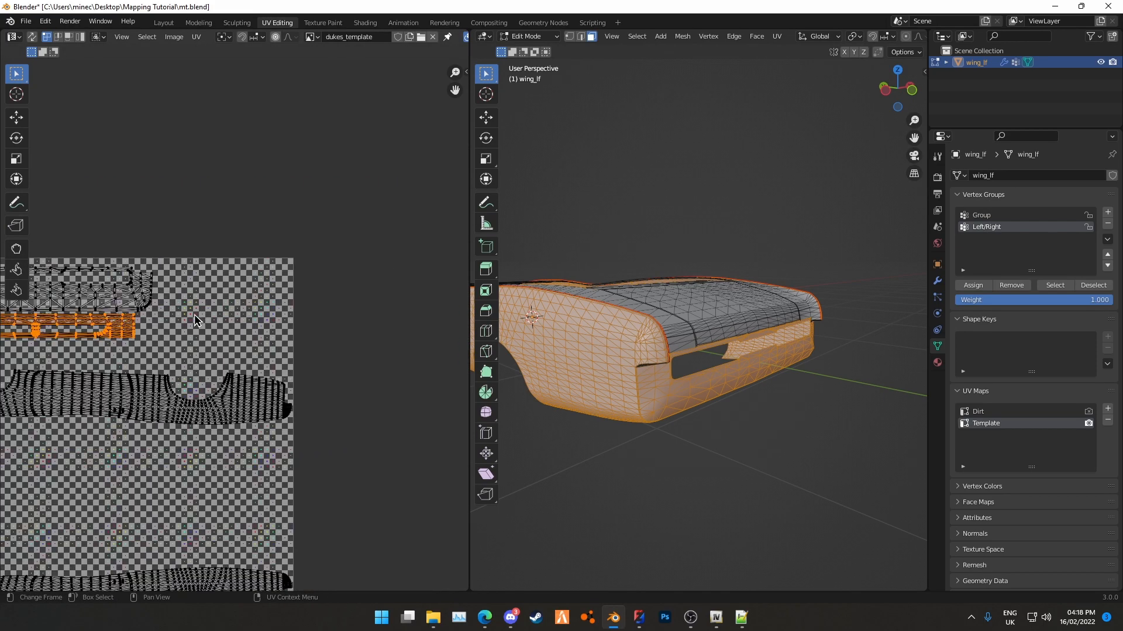
scroll(190, 317, down, 5)
scroll(176, 314, up, 5)
key(g)
key(y)
click(103, 333)
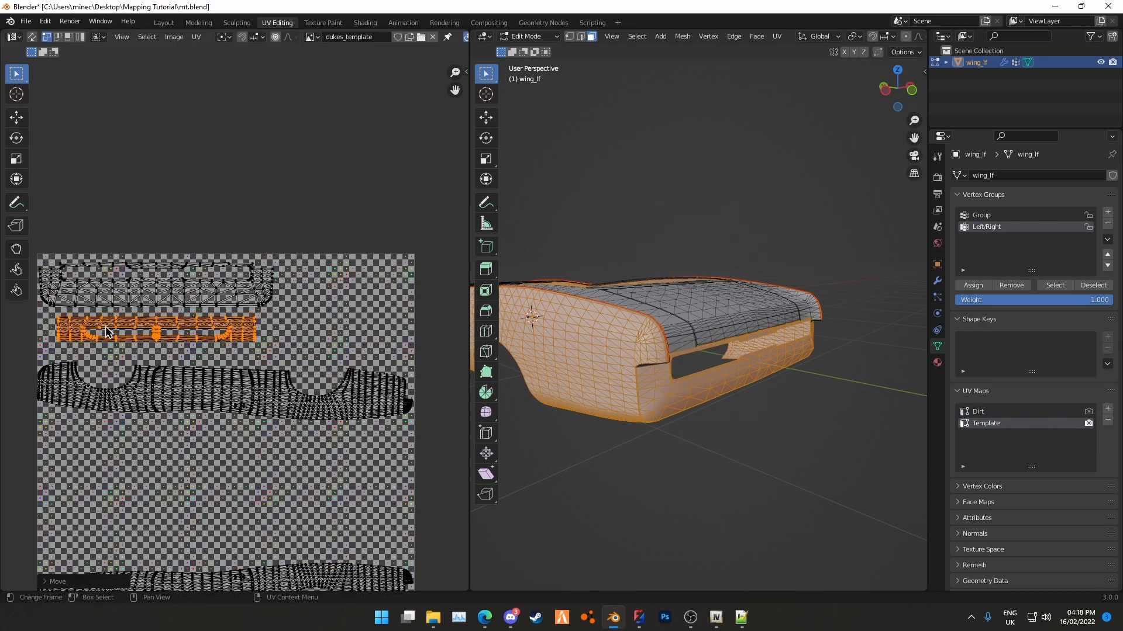
Enlarge the slotted bumper island to match the width of the panel island above and reposition it just below that panel
key(g)
click(178, 319)
key(s)
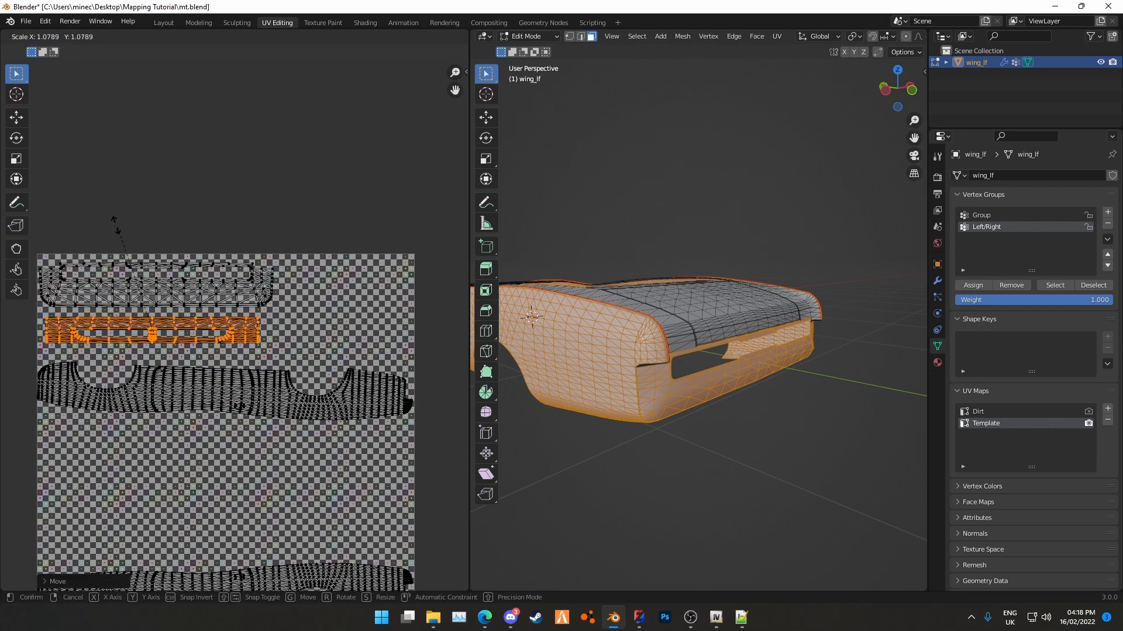
click(100, 196)
key(g)
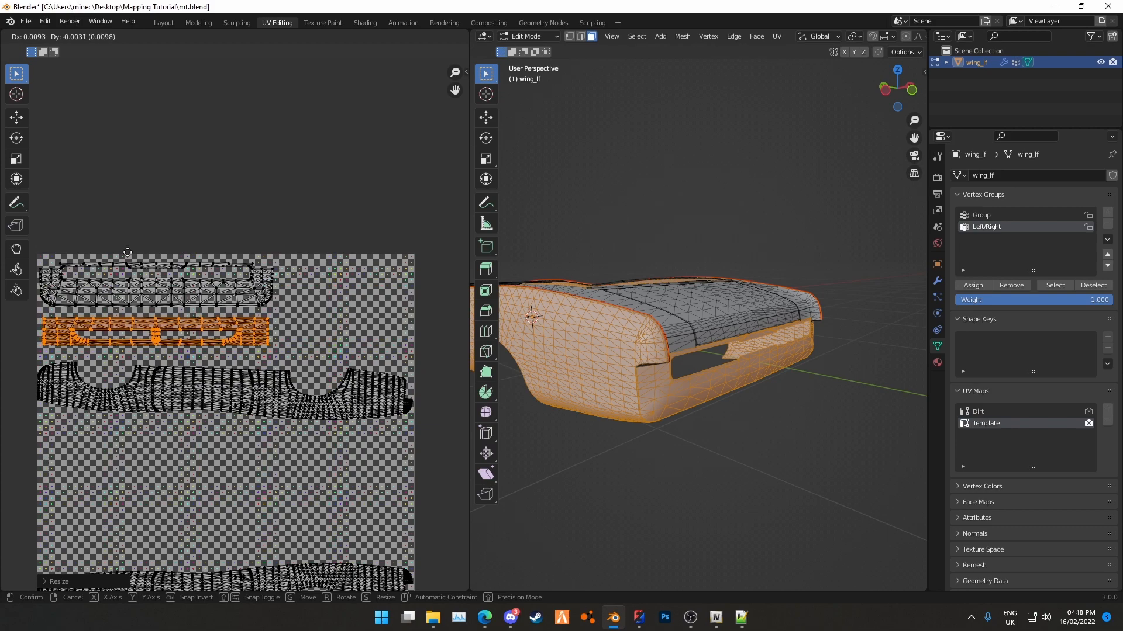
click(127, 252)
key(s)
click(106, 234)
key(g)
click(119, 234)
Select all the displayed UV islands of the side and end panels
scroll(200, 225, down, 1)
key(a)
key(b)
drag(326, 238, 329, 252)
key(a)
key(a)
middle_drag(585, 327, 736, 421)
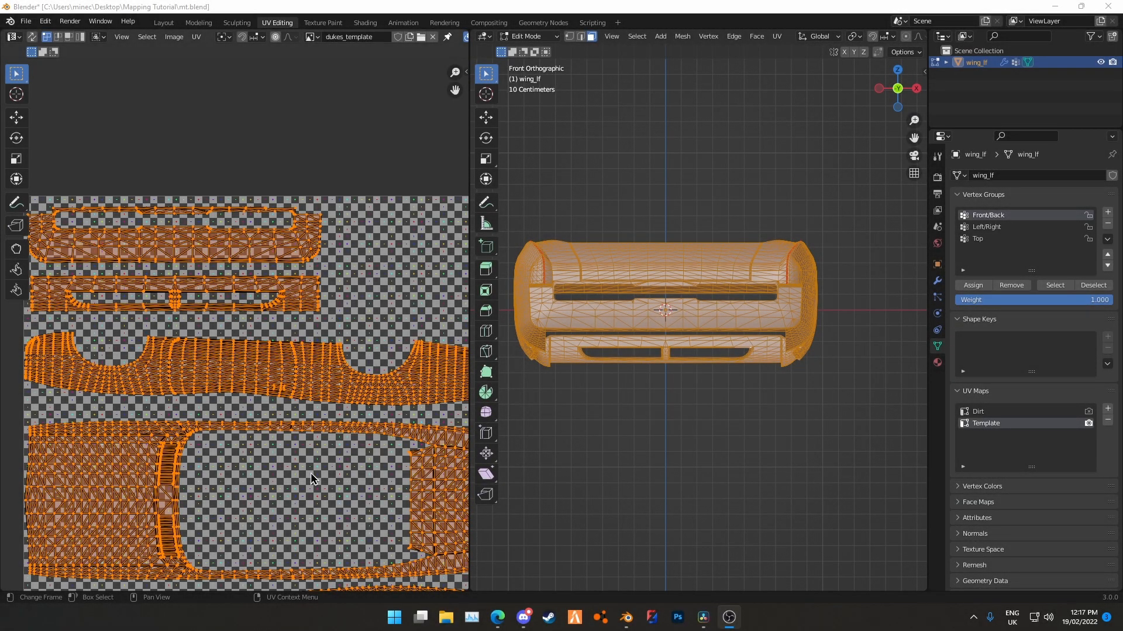
Examine the complete island layout on the template and select only the slotted bumper island
scroll(694, 274, down, 2)
middle_drag(694, 274, 809, 193)
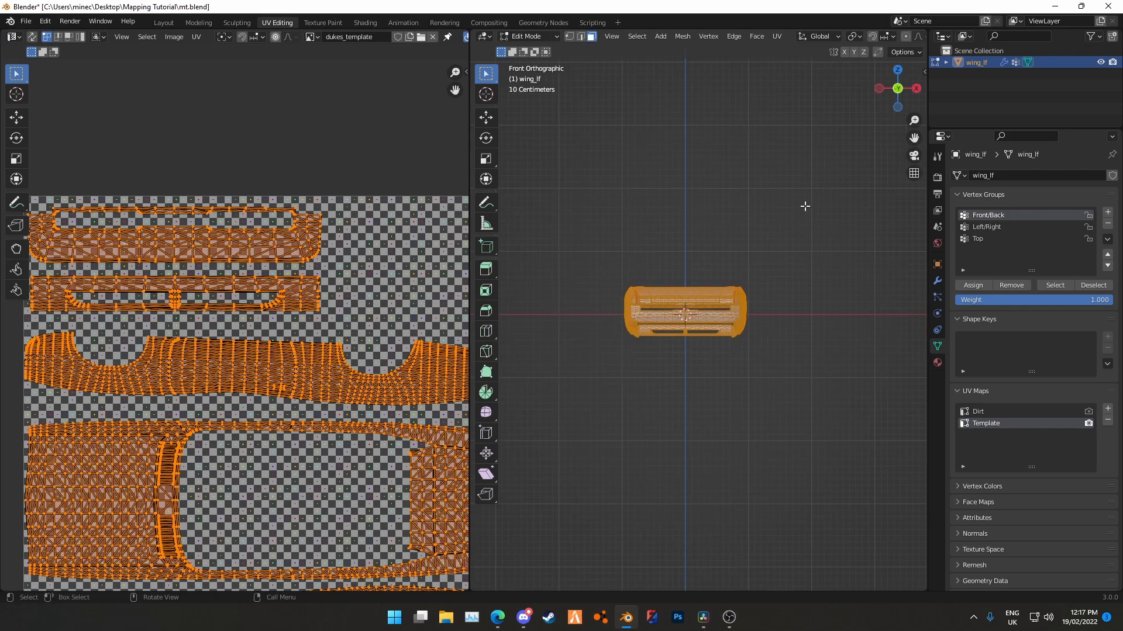
scroll(626, 344, up, 6)
scroll(221, 342, down, 2)
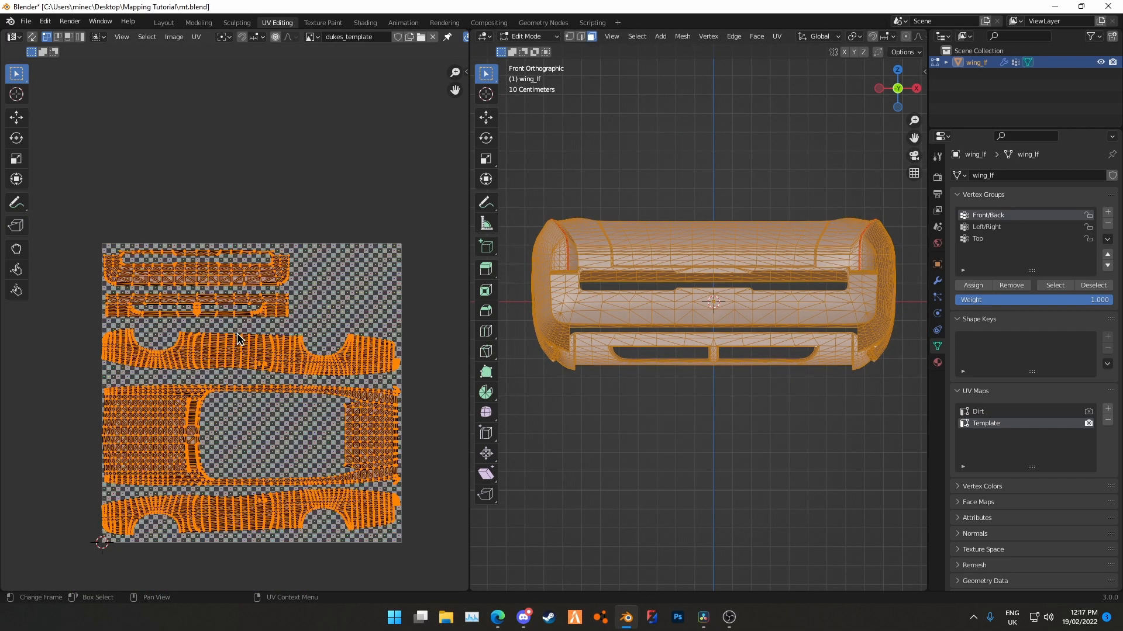
scroll(157, 298, up, 1)
scroll(159, 277, down, 1)
middle_drag(159, 278, 159, 277)
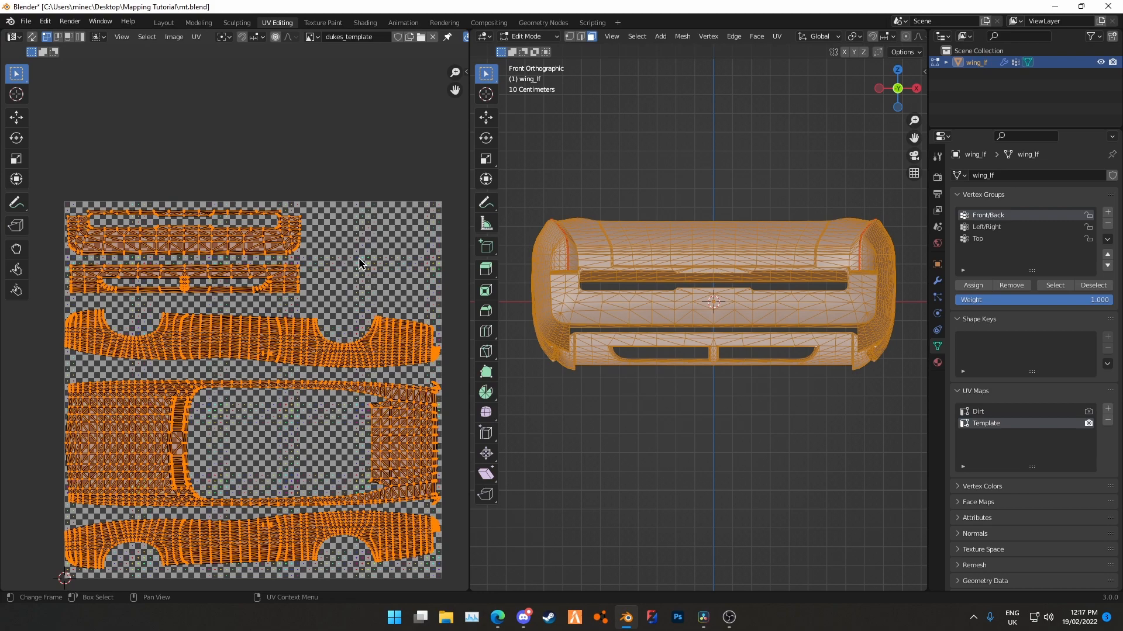
click(376, 279)
drag(131, 287, 258, 295)
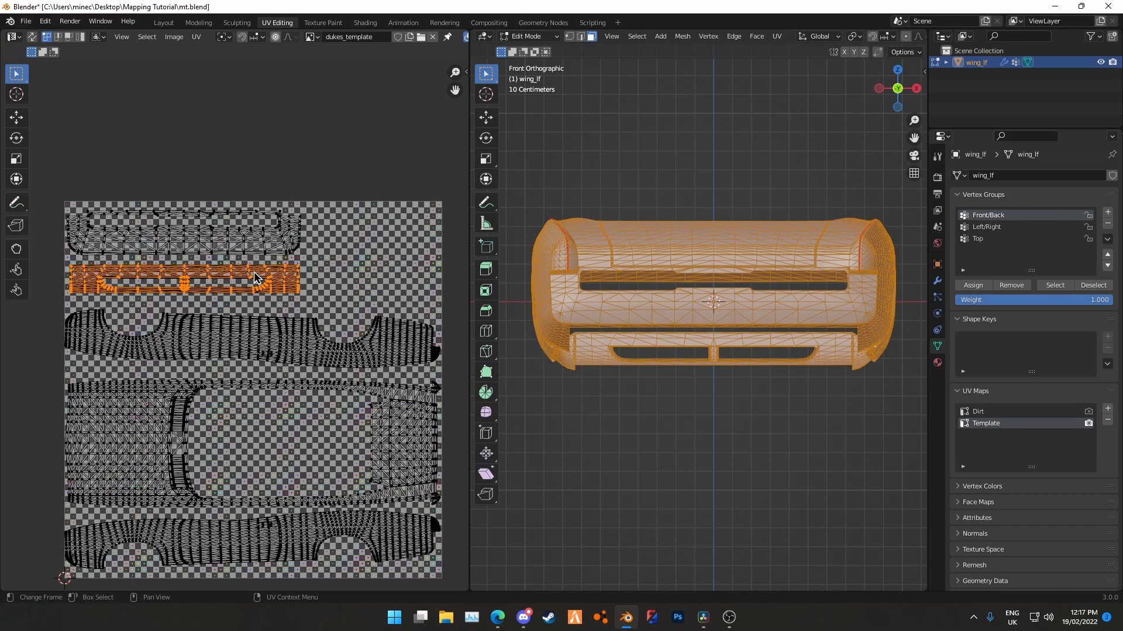
Leave Edit Mode and examine the livery texture on the slotted bumper and the body around it
mouse_move(711, 357)
middle_down()
mouse_move(714, 384)
mouse_move(718, 359)
middle_up()
scroll(718, 358, up, 4)
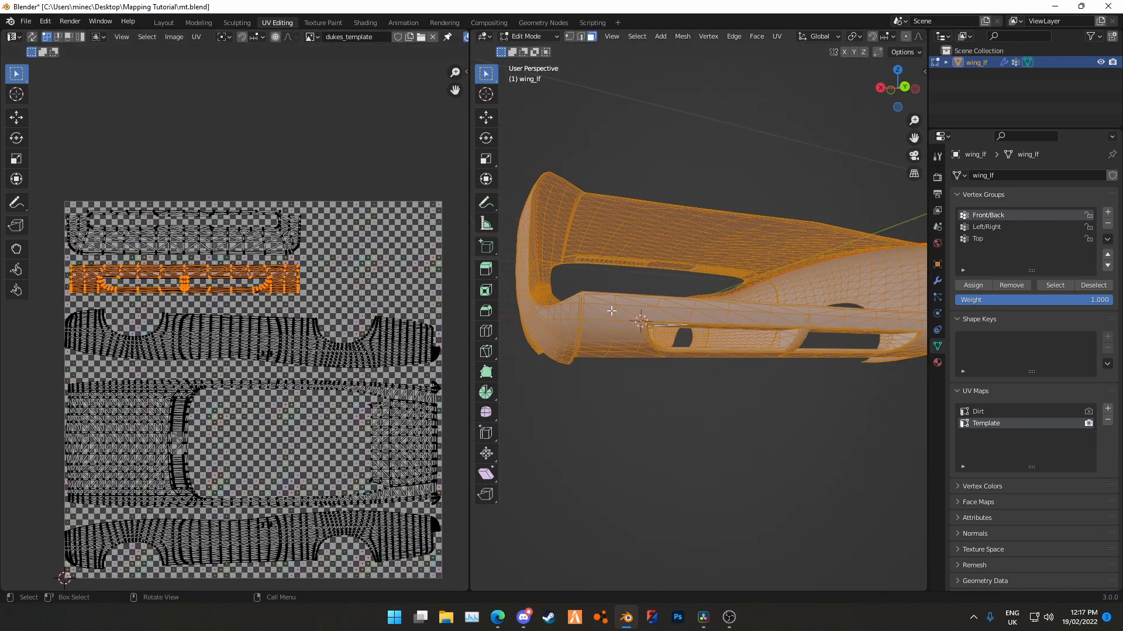
key(Tab)
middle_drag(704, 343, 671, 313)
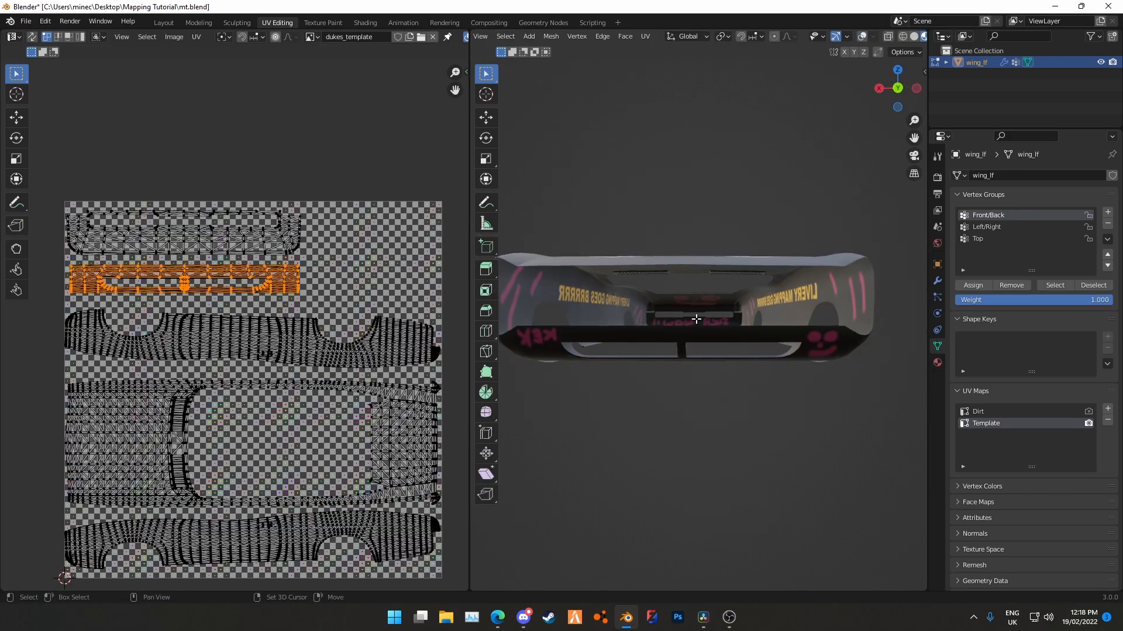
middle_drag(757, 345, 732, 310)
scroll(724, 311, up, 2)
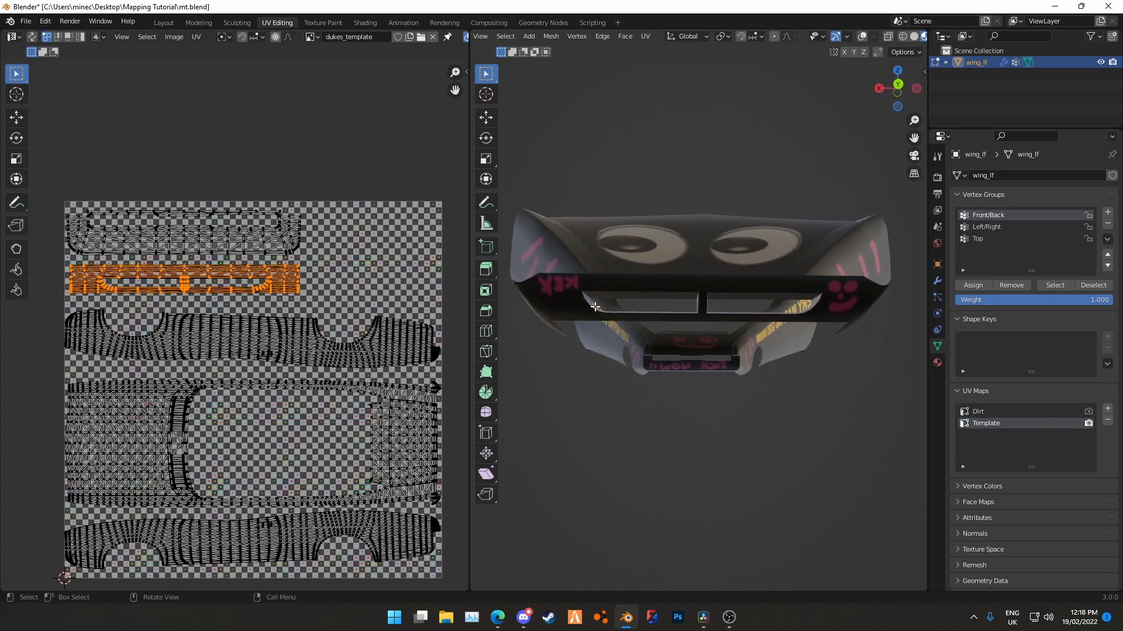
Display the dukes_template.png image in the UV editor and compare its bumper panels with the textured body
click(313, 37)
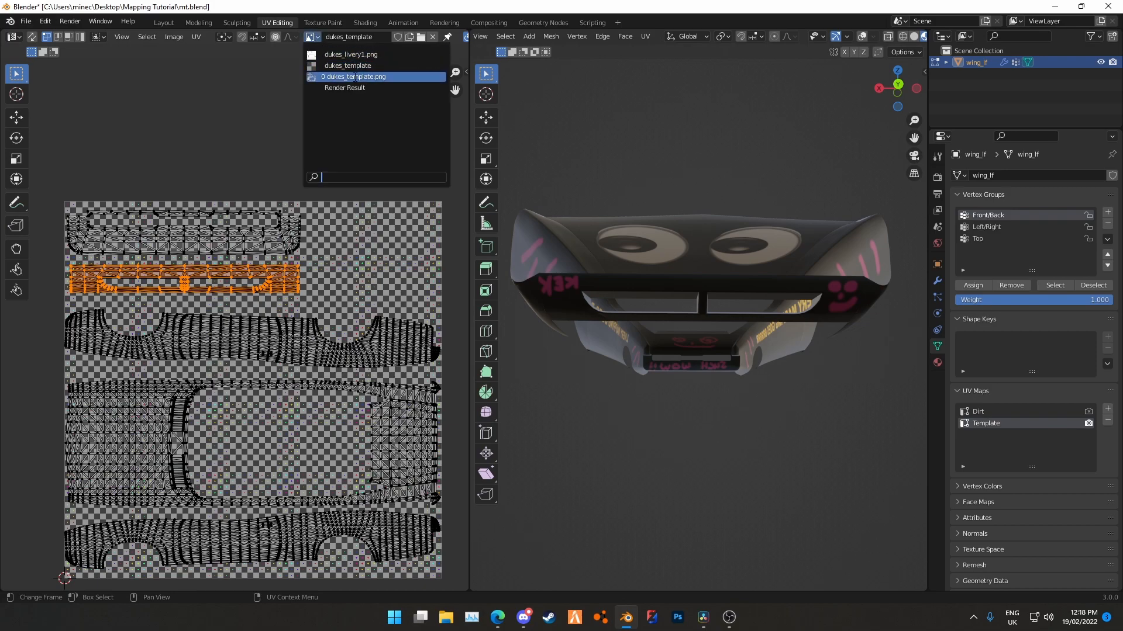
click(356, 76)
scroll(279, 320, up, 4)
scroll(279, 321, down, 2)
middle_drag(279, 320, 230, 314)
scroll(596, 316, down, 4)
middle_drag(596, 315, 833, 334)
scroll(787, 332, up, 4)
scroll(234, 318, up, 3)
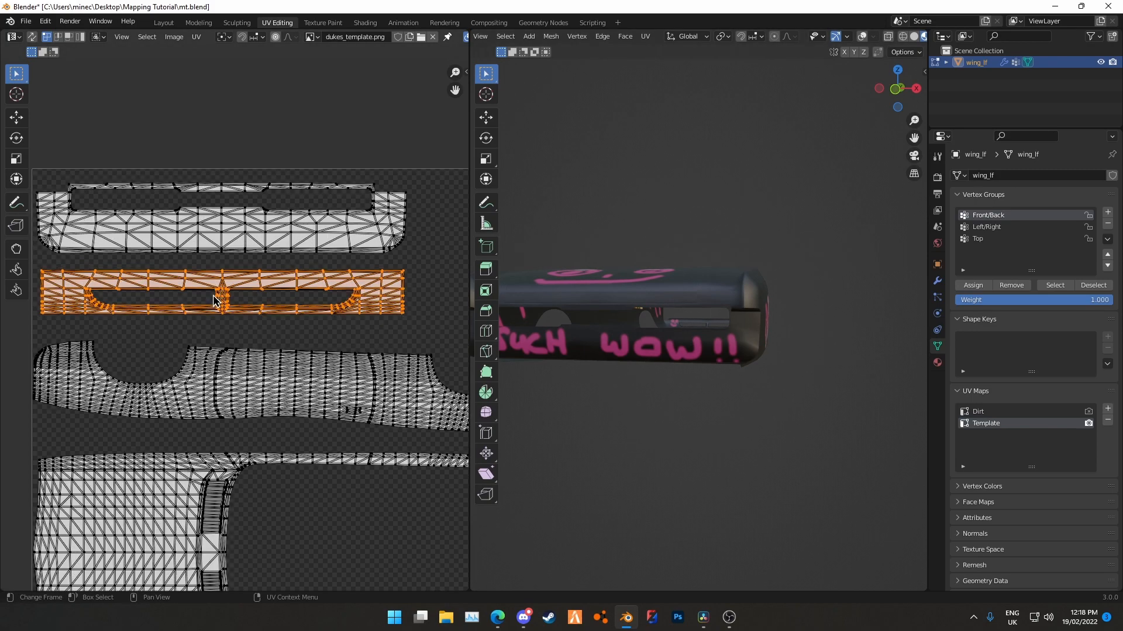
Mirror the slotted bumper island along X and inspect the bumper on the textured body
right_click(228, 292)
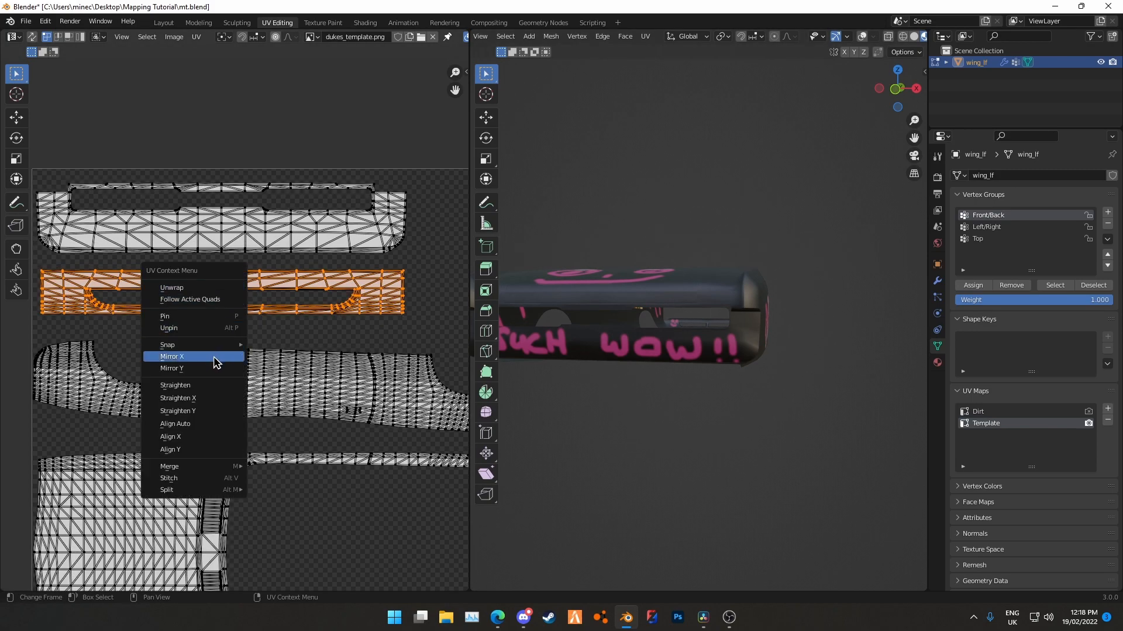
click(211, 358)
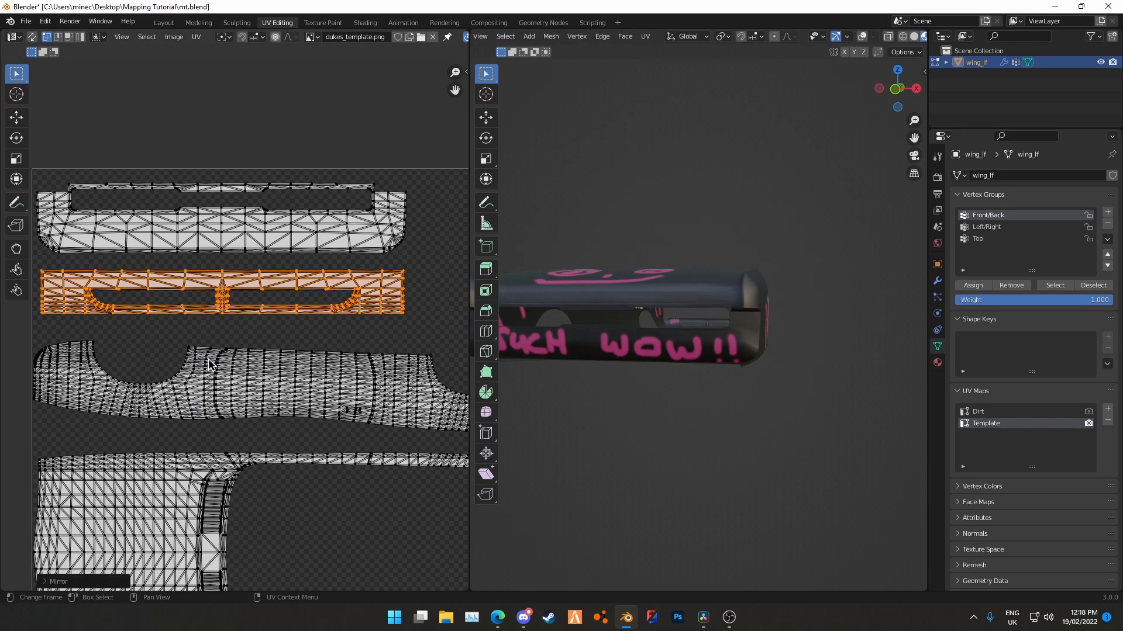
middle_drag(686, 398, 717, 346)
scroll(716, 346, up, 5)
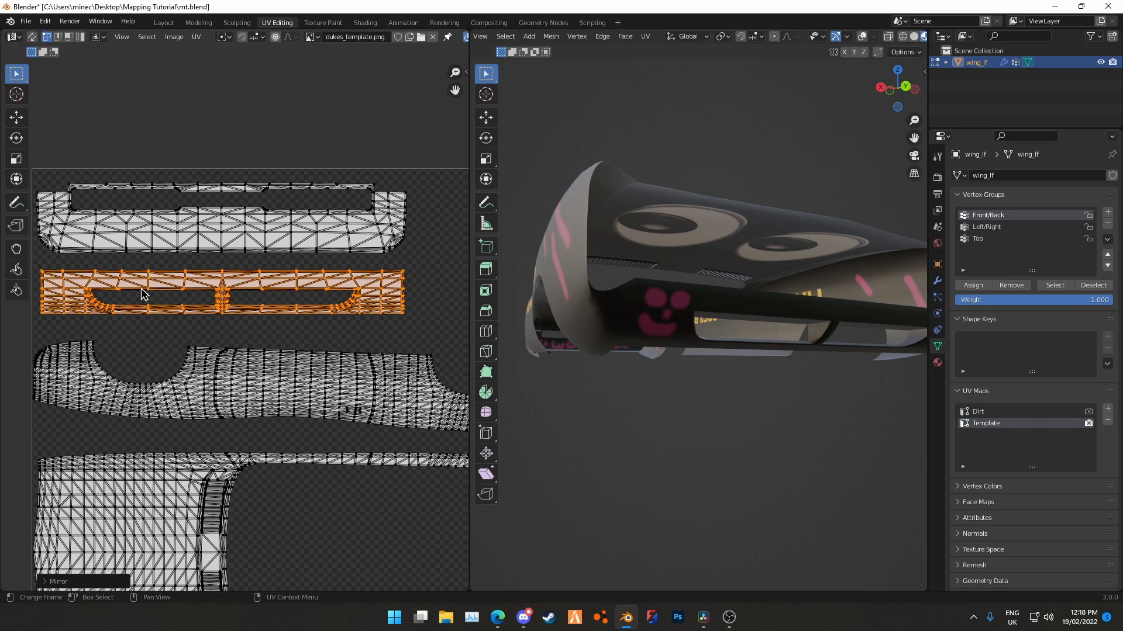
scroll(146, 293, down, 4)
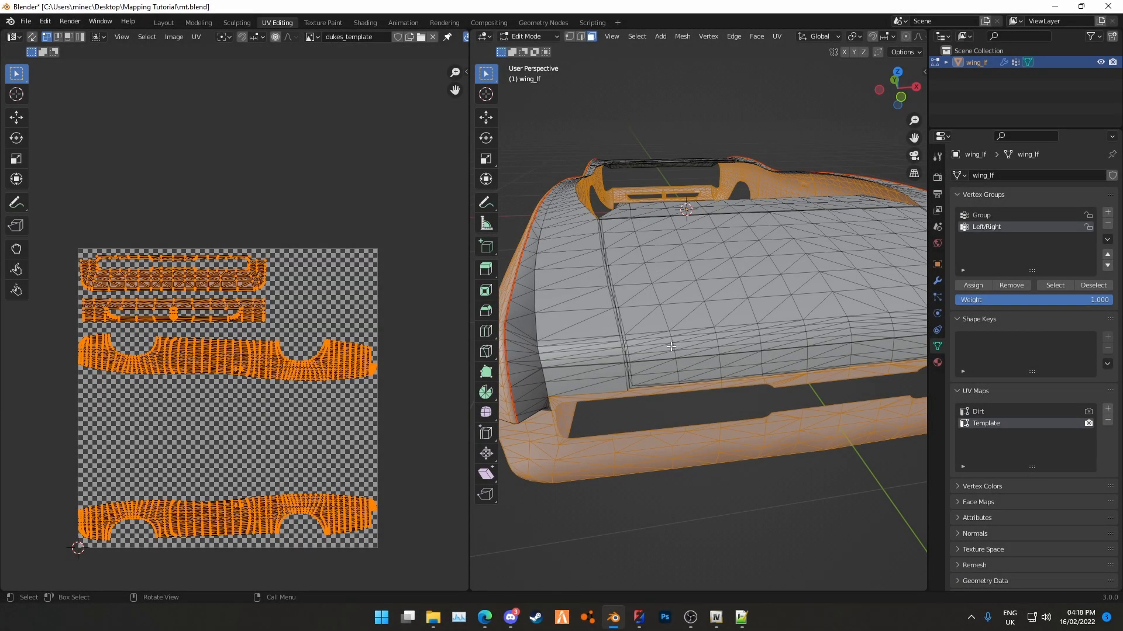
Enable UV sync selection and deselect the side islands, keeping only the front and rear panel islands selected
scroll(671, 347, down, 4)
middle_drag(671, 347, 714, 320)
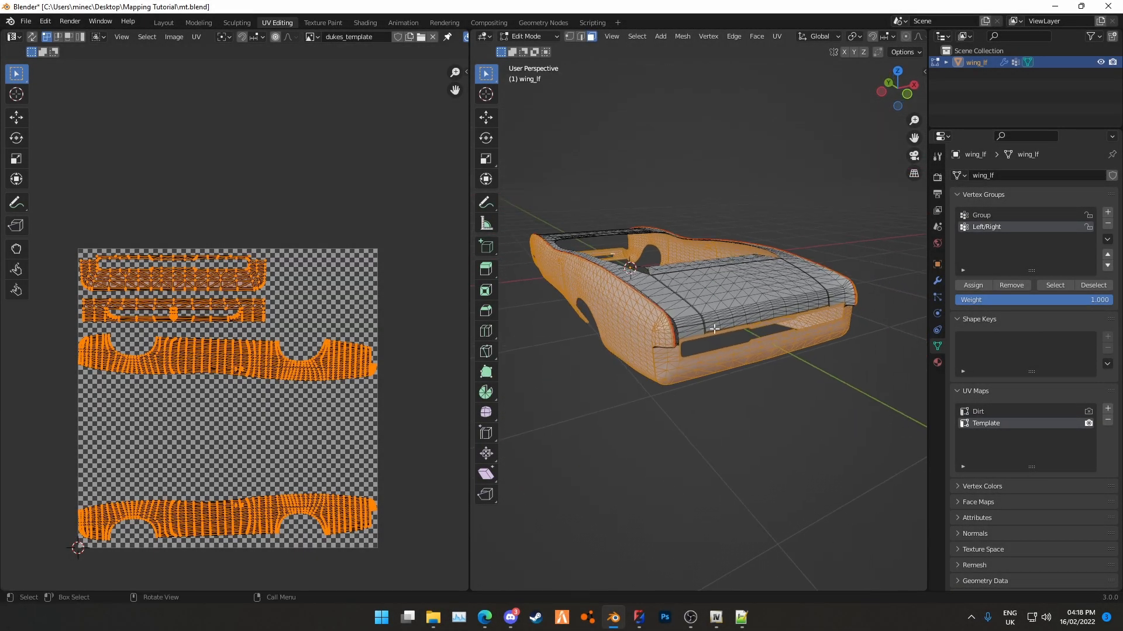
ctrl+drag(66, 328, 450, 615)
click(32, 36)
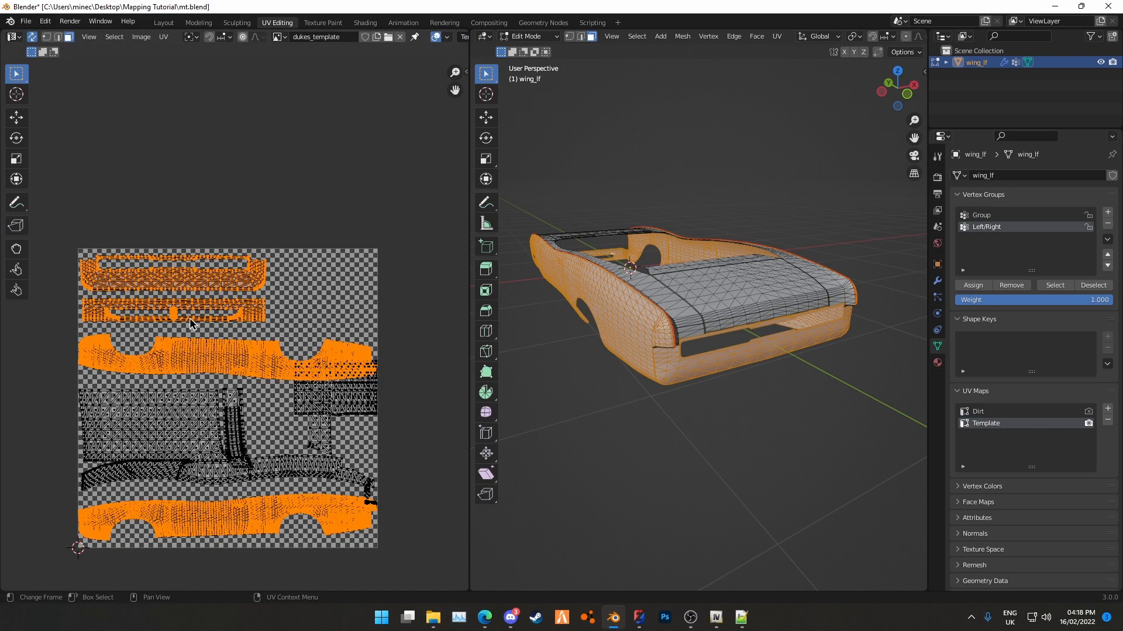
ctrl+drag(61, 331, 455, 596)
middle_drag(744, 398, 602, 304)
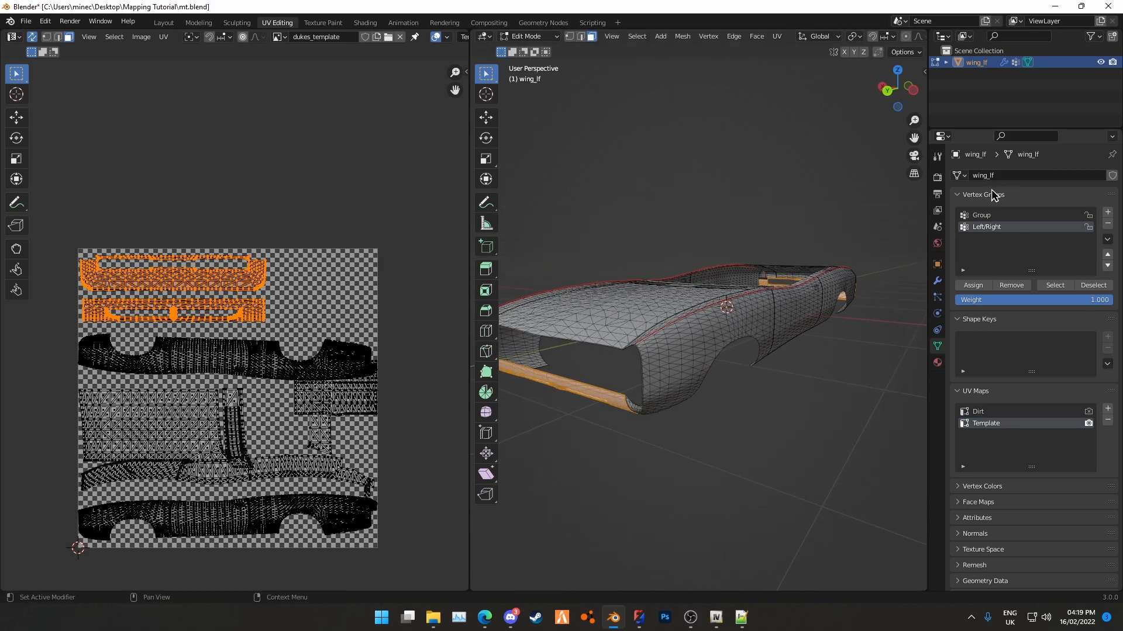
Rename the vertex group Group to Front/Back and test it by selecting its faces from a cleared selection
double_click(997, 215)
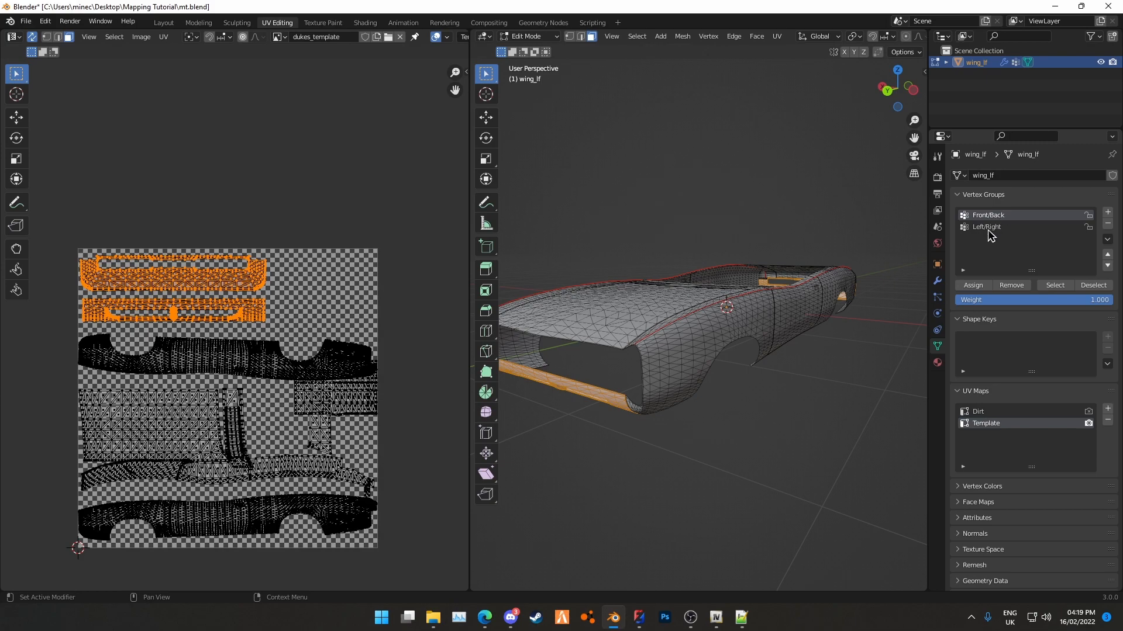
middle_drag(590, 453, 622, 464)
click(776, 514)
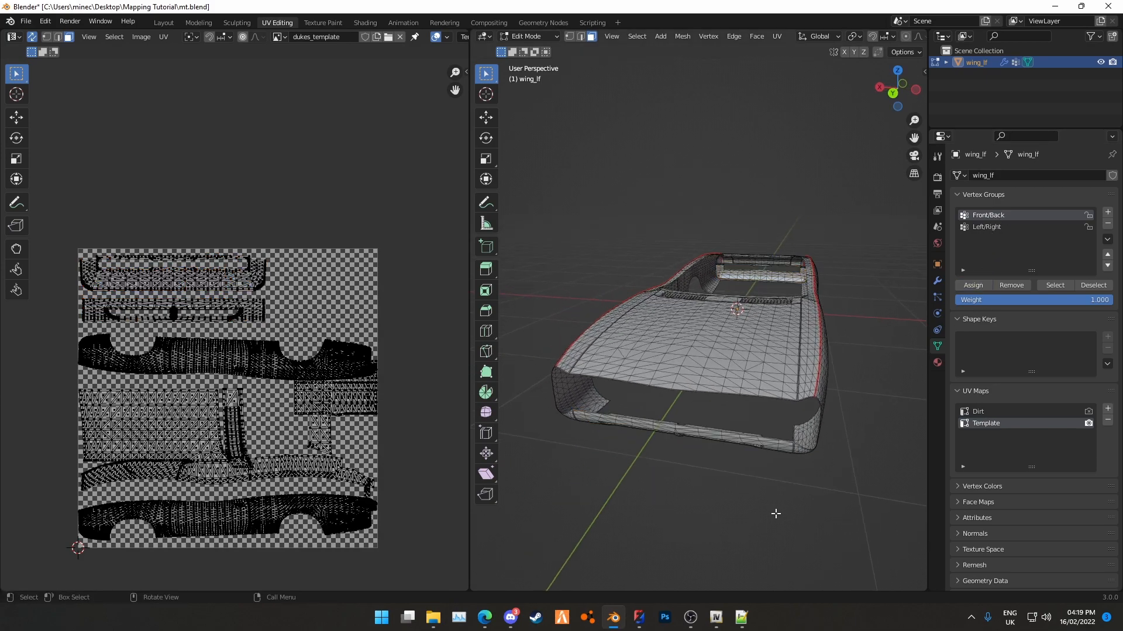
click(1044, 289)
middle_drag(754, 334, 740, 364)
click(777, 500)
Select the linked faces of the hood and the adjoining upper fender strips between the seams
middle_drag(765, 444, 775, 403)
scroll(736, 367, up, 2)
middle_drag(690, 398, 631, 372)
scroll(631, 373, up, 2)
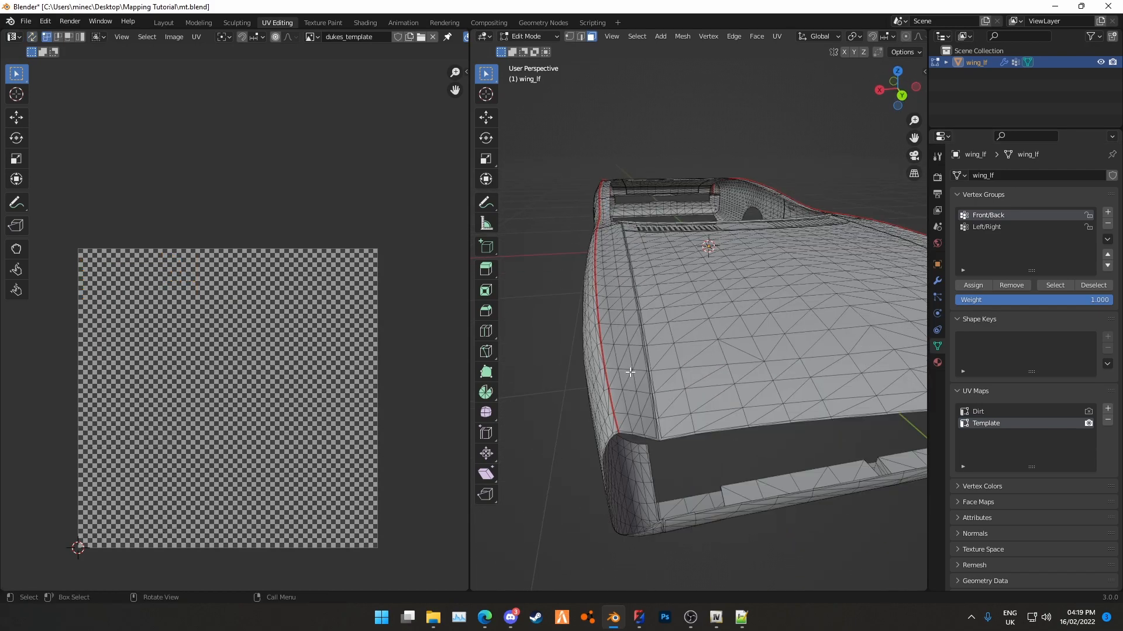
key(l)
key(l)
middle_drag(766, 373, 694, 368)
scroll(695, 367, down, 2)
scroll(603, 372, up, 2)
key(l)
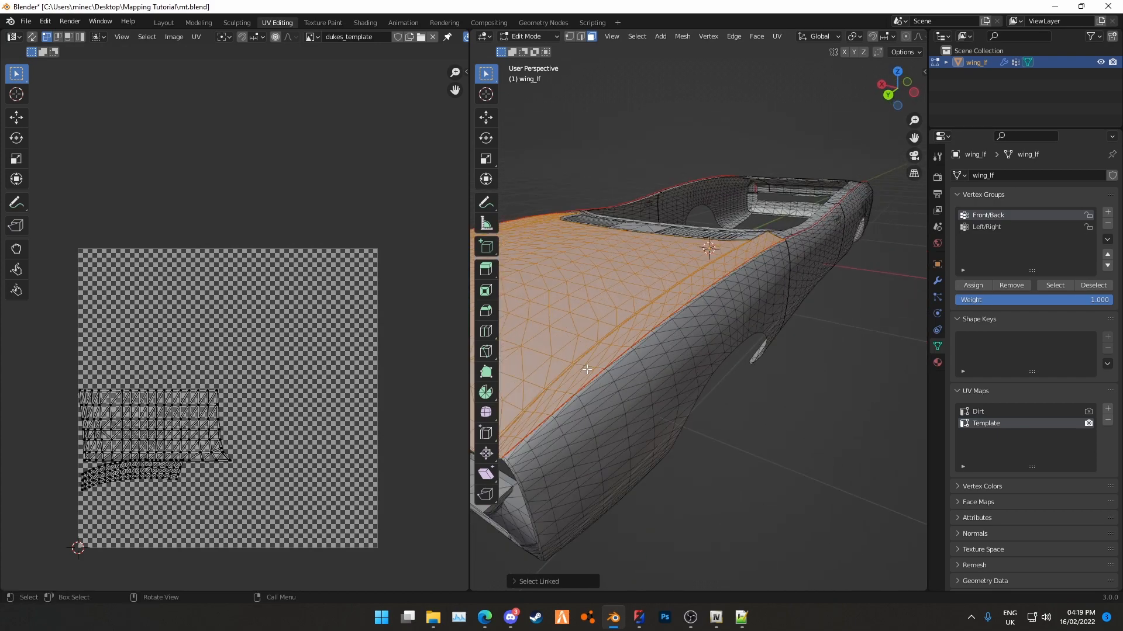
middle_drag(587, 369, 592, 392)
scroll(593, 392, up, 3)
middle_drag(803, 402, 799, 442)
key(l)
Turn on X-ray and add the small cowl vent pieces behind the hood to the selection with box selections
middle_drag(686, 435, 776, 439)
scroll(742, 446, up, 2)
scroll(741, 447, down, 4)
mouse_move(663, 367)
middle_down()
mouse_move(691, 350)
mouse_move(647, 380)
middle_up()
scroll(648, 383, up, 2)
key(alt+z)
shift+drag(846, 472, 847, 472)
shift+drag(736, 333, 822, 407)
scroll(822, 406, down, 4)
mouse_move(821, 406)
middle_down()
mouse_move(791, 415)
mouse_move(752, 402)
middle_up()
mouse_move(668, 299)
shift+mouse_down()
mouse_move(797, 389)
mouse_move(725, 353)
shift+mouse_up()
shift+middle_drag(722, 352, 664, 331)
scroll(664, 331, up, 3)
middle_drag(664, 331, 655, 329)
shift+drag(556, 281, 735, 398)
Turn X-ray off and add the remaining linked cowl piece behind the hood to the selection
scroll(645, 369, down, 6)
scroll(704, 336, up, 3)
middle_drag(657, 353, 623, 306)
scroll(688, 313, up, 2)
scroll(714, 297, down, 6)
scroll(623, 306, up, 4)
shift+middle_drag(701, 310, 688, 353)
key(alt+z)
scroll(733, 388, up, 2)
key(l)
Add the linked faces of the upper side strips and the trunk lid to the selection
scroll(736, 353, down, 4)
shift+middle_drag(865, 293, 741, 351)
scroll(742, 351, up, 3)
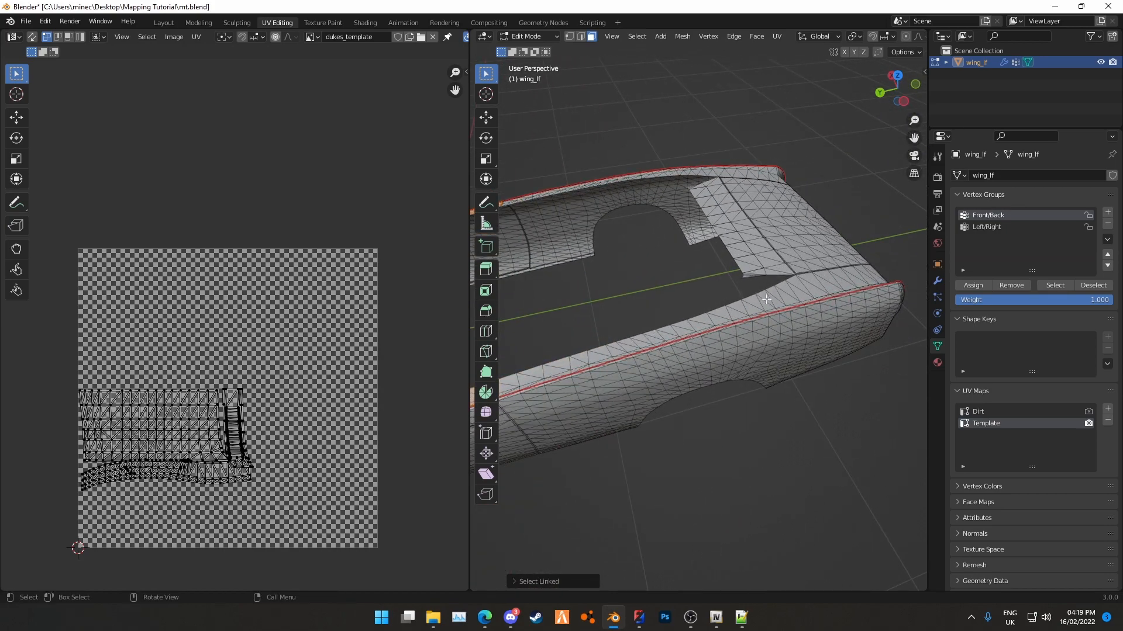
key(l)
middle_drag(759, 307, 655, 292)
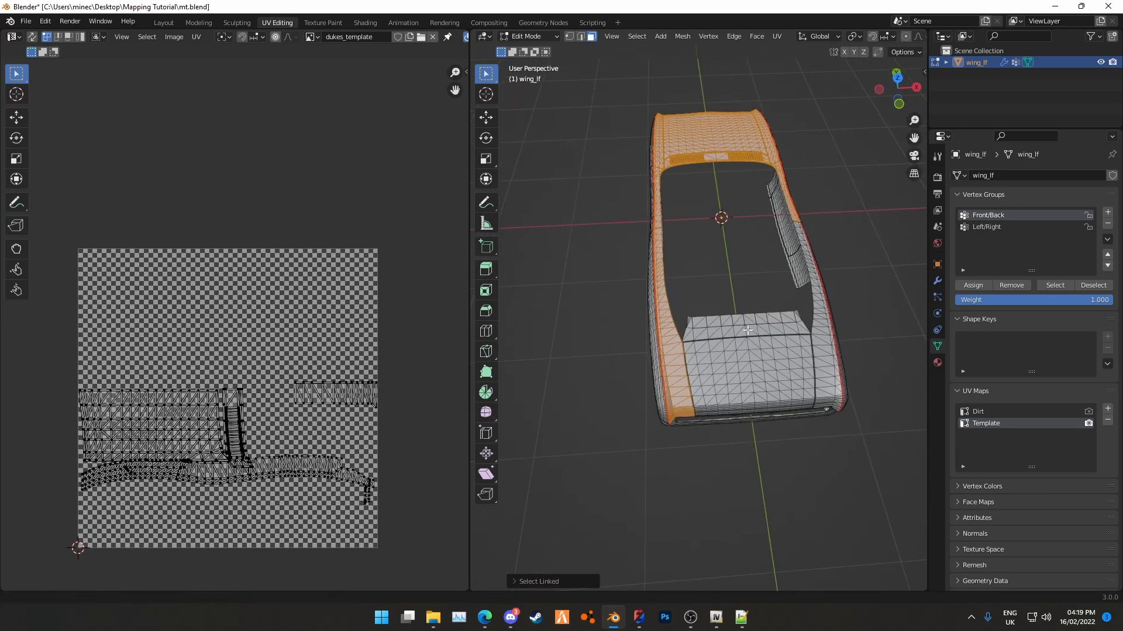
scroll(655, 292, up, 3)
key(l)
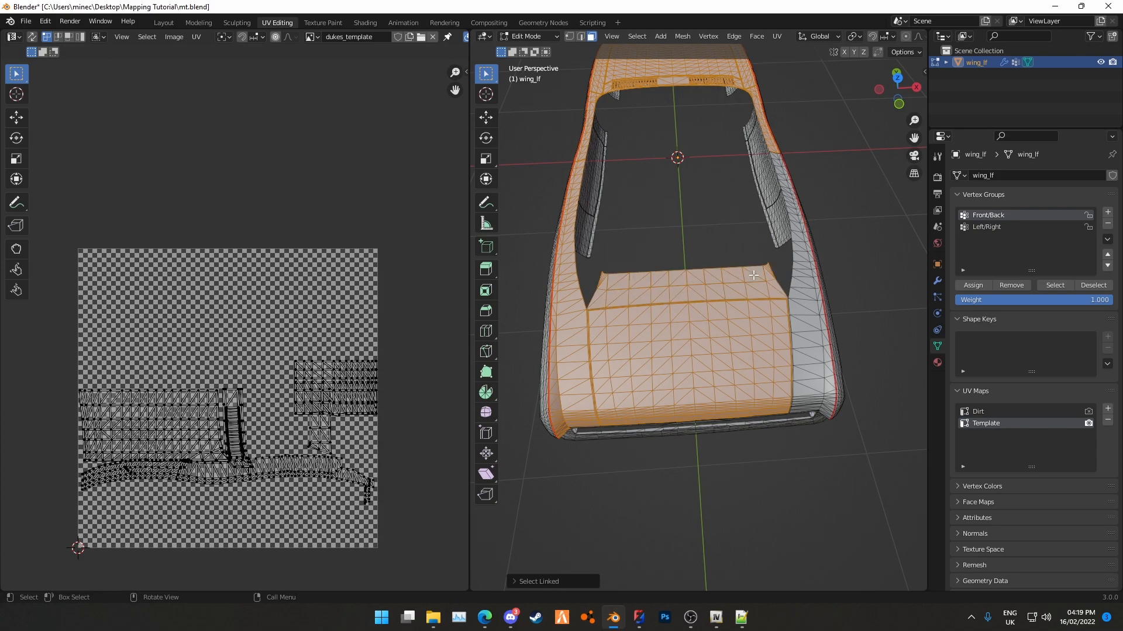
scroll(754, 275, down, 2)
middle_drag(754, 274, 737, 260)
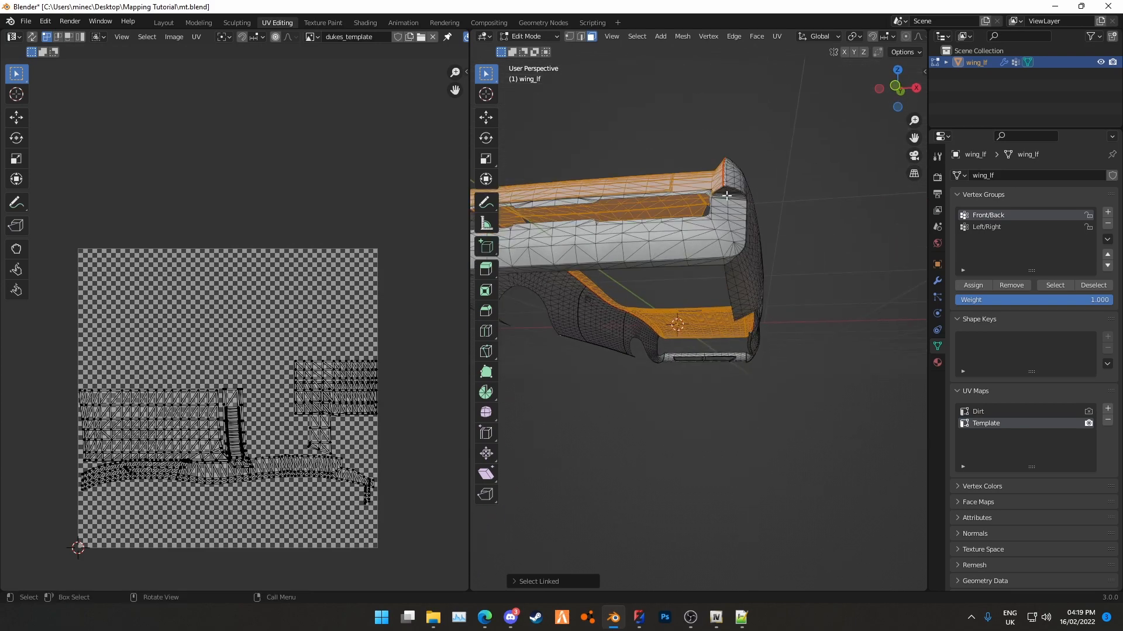
Undo the last linked-face selection around the end recess and save the file
middle_drag(709, 196, 681, 156)
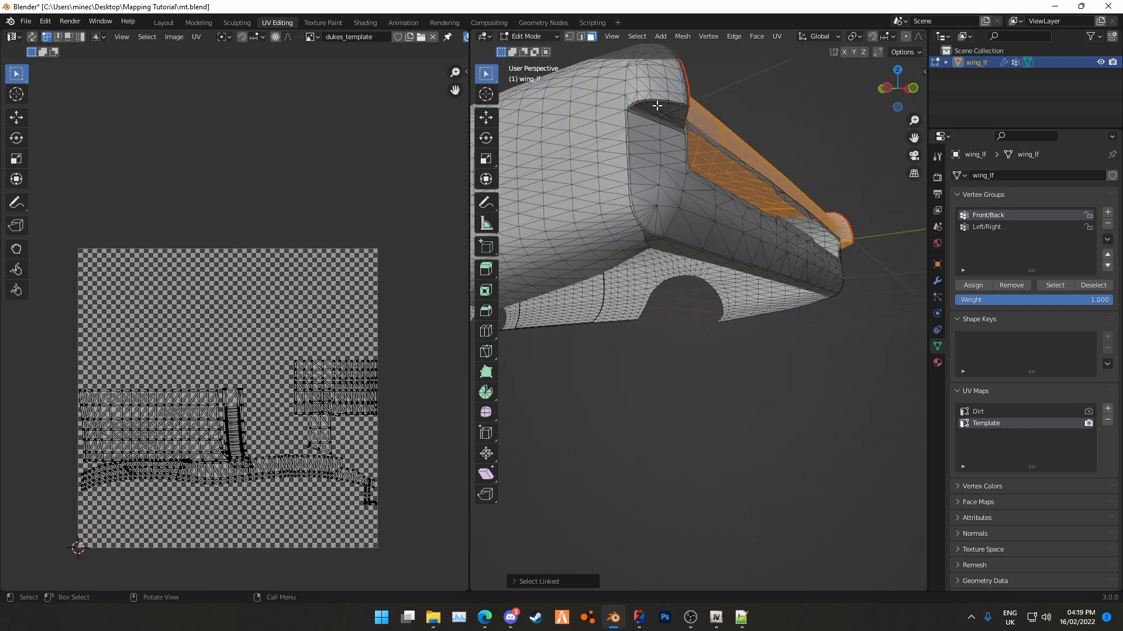
key(l)
key(ctrl+z)
scroll(725, 251, down, 2)
middle_drag(725, 251, 649, 270)
key(ctrl+s)
scroll(663, 181, up, 3)
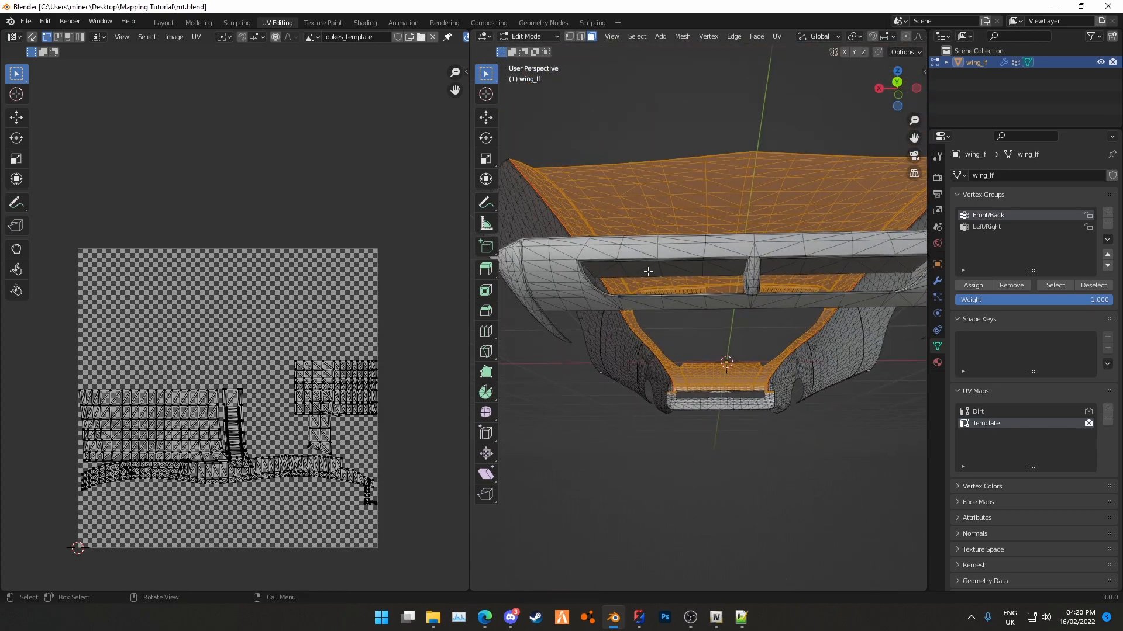
Switch to the Top orthographic view and add a vertex group named Top for the selected top faces
scroll(797, 270, down, 4)
middle_drag(797, 271, 807, 184)
click(898, 81)
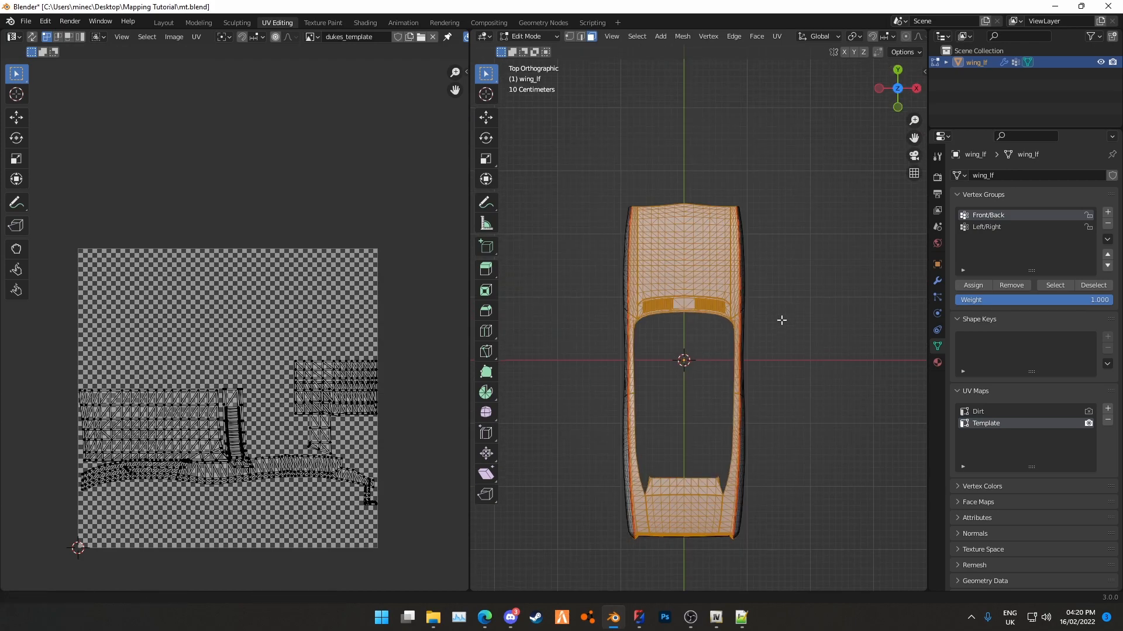
click(1107, 213)
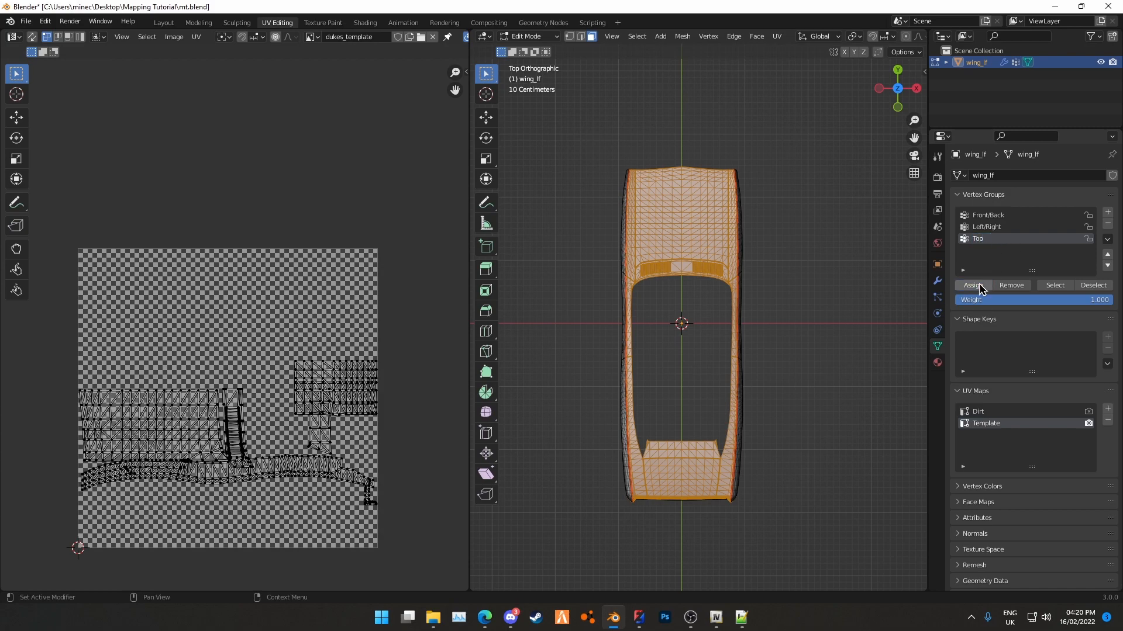
Unwrap the selected top faces with Project from View and rotate all their UVs by 90 degrees
scroll(176, 354, down, 1)
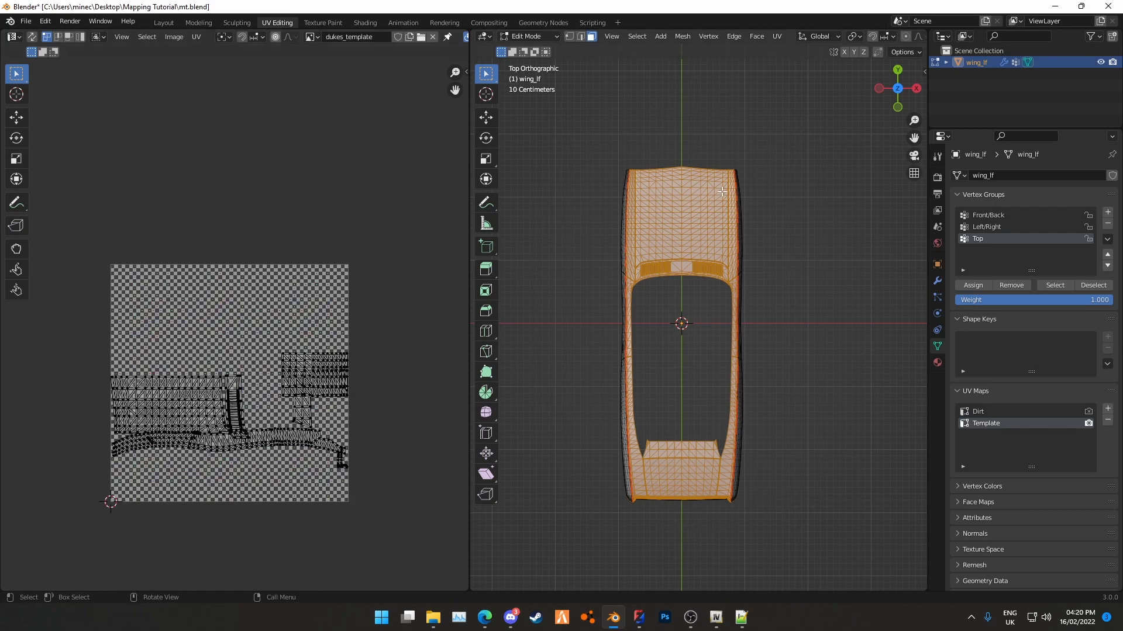
click(777, 36)
click(813, 148)
key(a)
key(r)
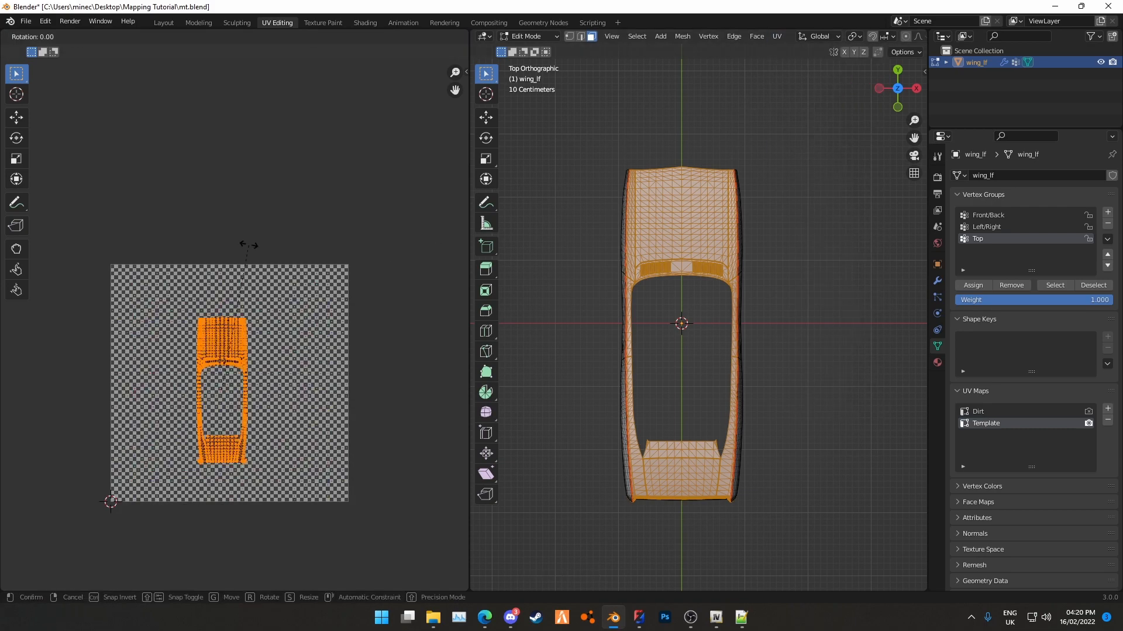
text(90)
key(Return)
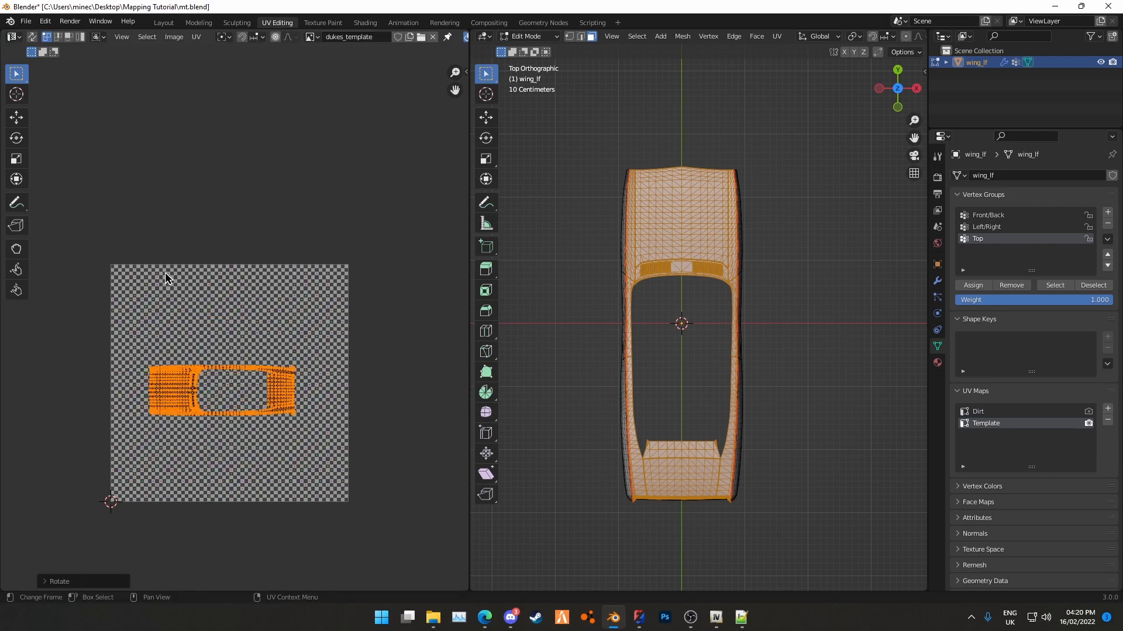
Scale up the top panel's UVs to roughly the template's full width and move them inside the texture area
key(s)
key(Return)
key(g)
click(234, 302)
key(s)
click(141, 227)
key(g)
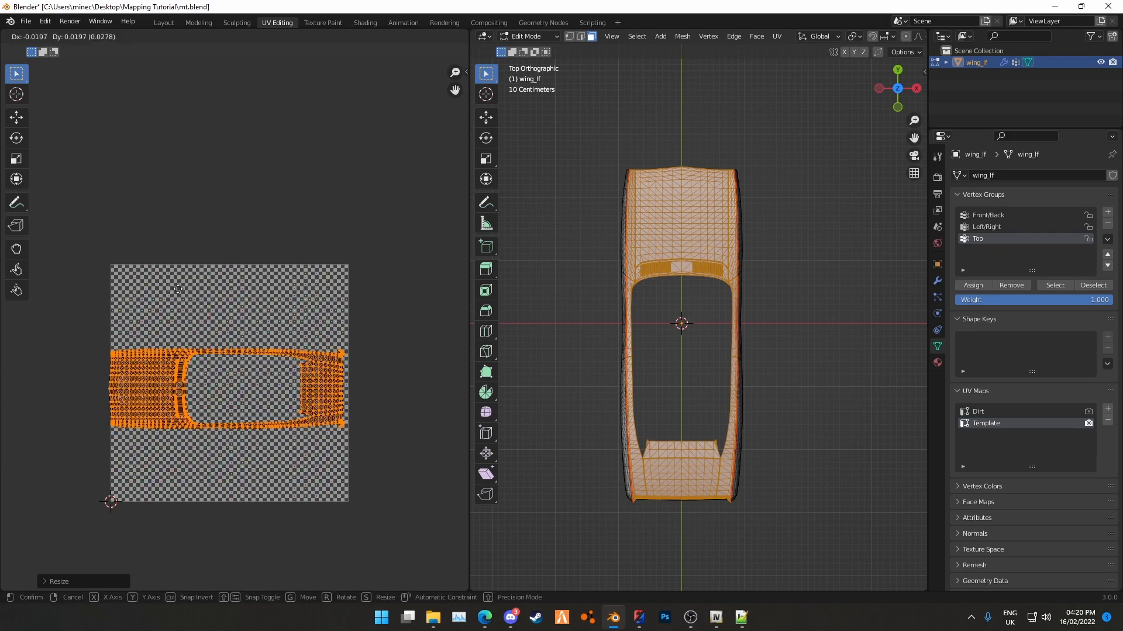
click(181, 290)
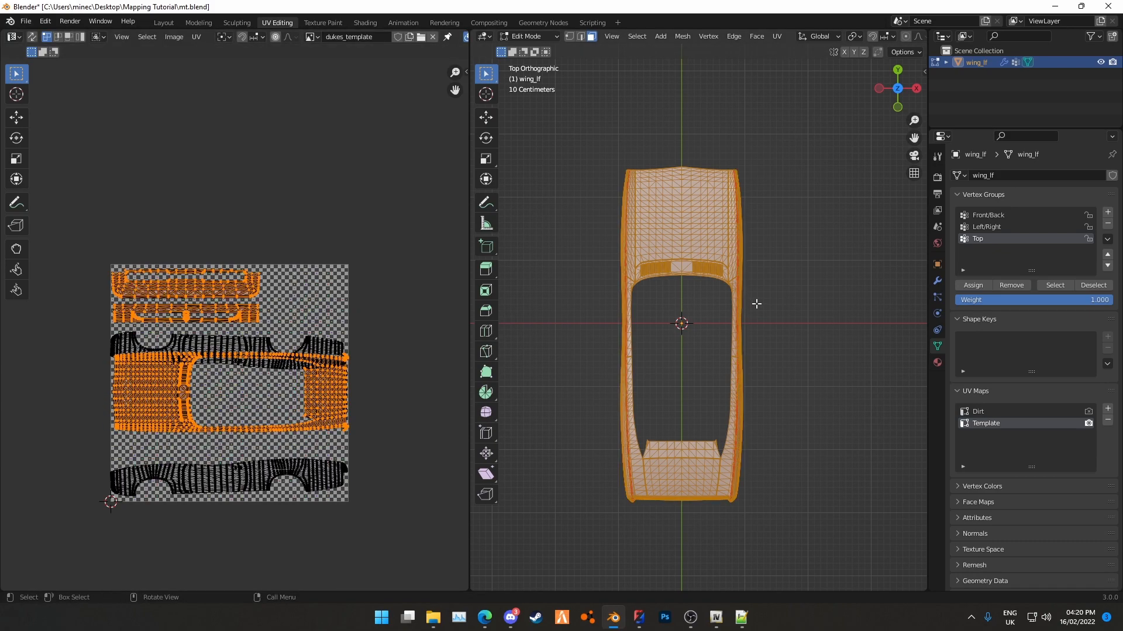
With the whole body selected, move only the top panel's island down along Y, between the two side islands
scroll(247, 384, up, 2)
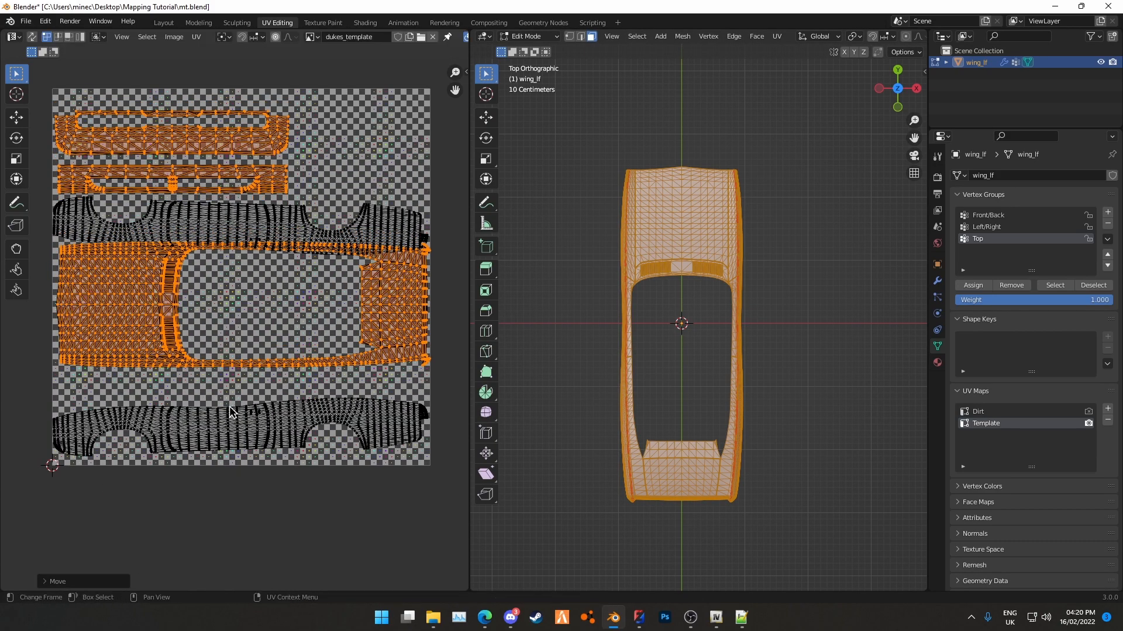
middle_drag(137, 106, 150, 150)
ctrl+drag(49, 122, 335, 250)
key(g)
key(y)
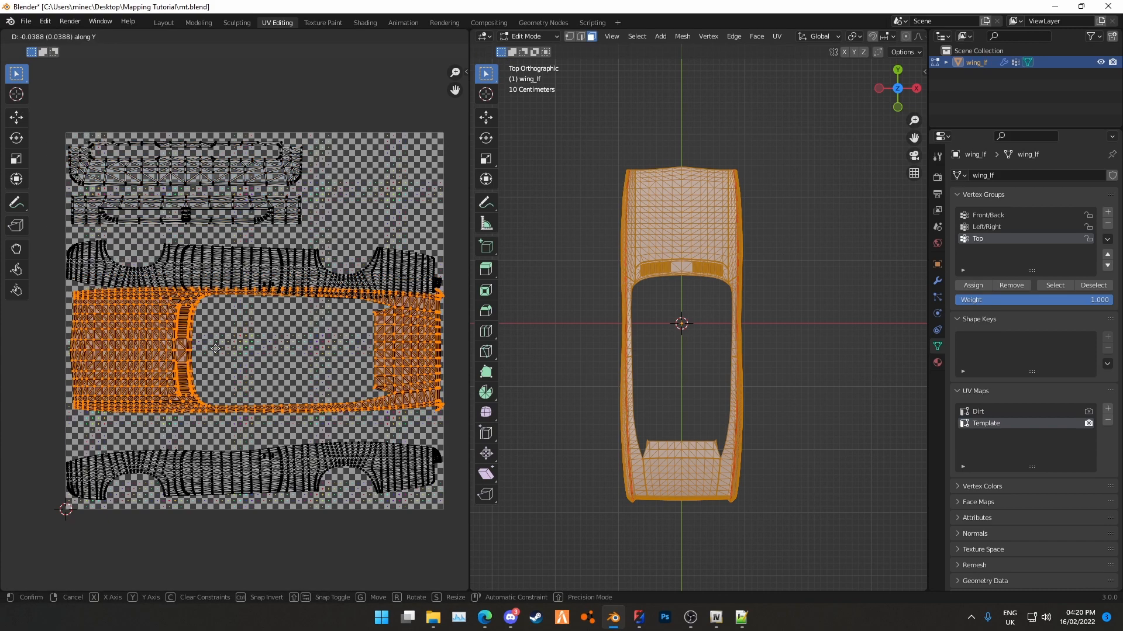
click(158, 548)
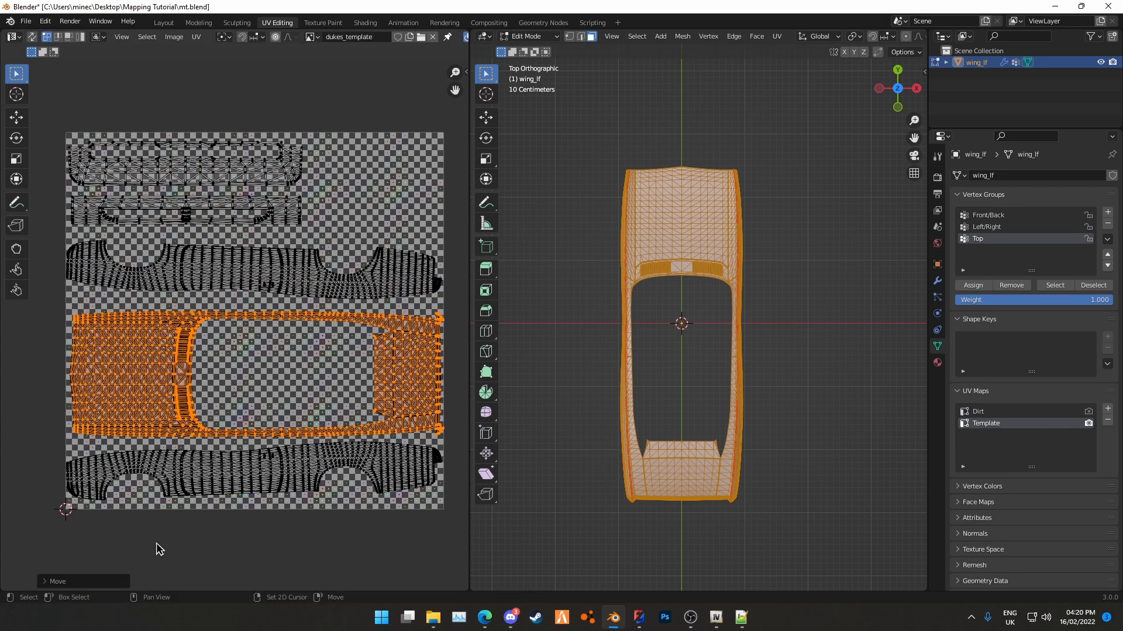
Fine-tune the top island's scale and position so its front end sits just inside the template's edge
key(s)
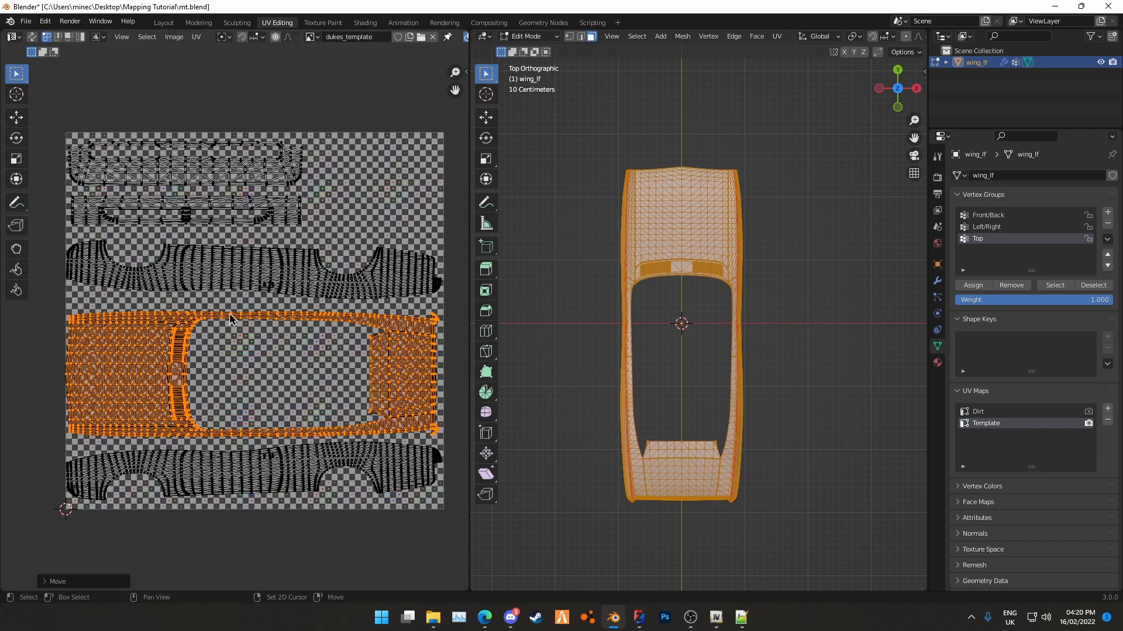
click(252, 301)
scroll(251, 301, up, 1)
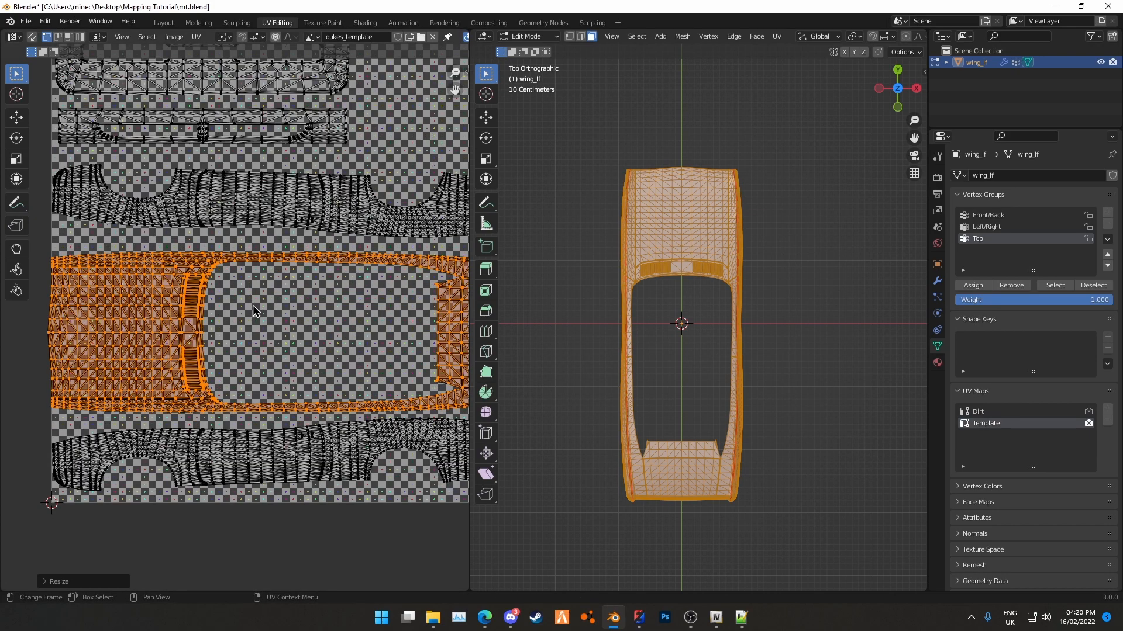
key(s)
click(255, 308)
key(g)
click(275, 325)
Shift the top island along X to fit within the template's width and select all UV islands
middle_drag(584, 424, 667, 429)
scroll(765, 326, up, 4)
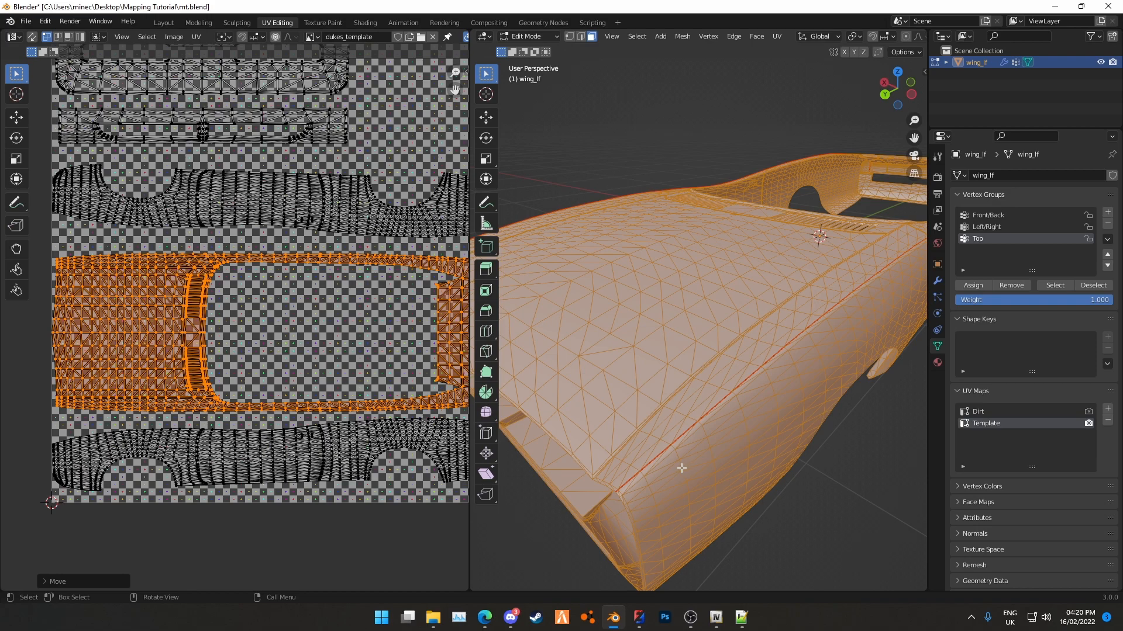
middle_drag(646, 446, 759, 309)
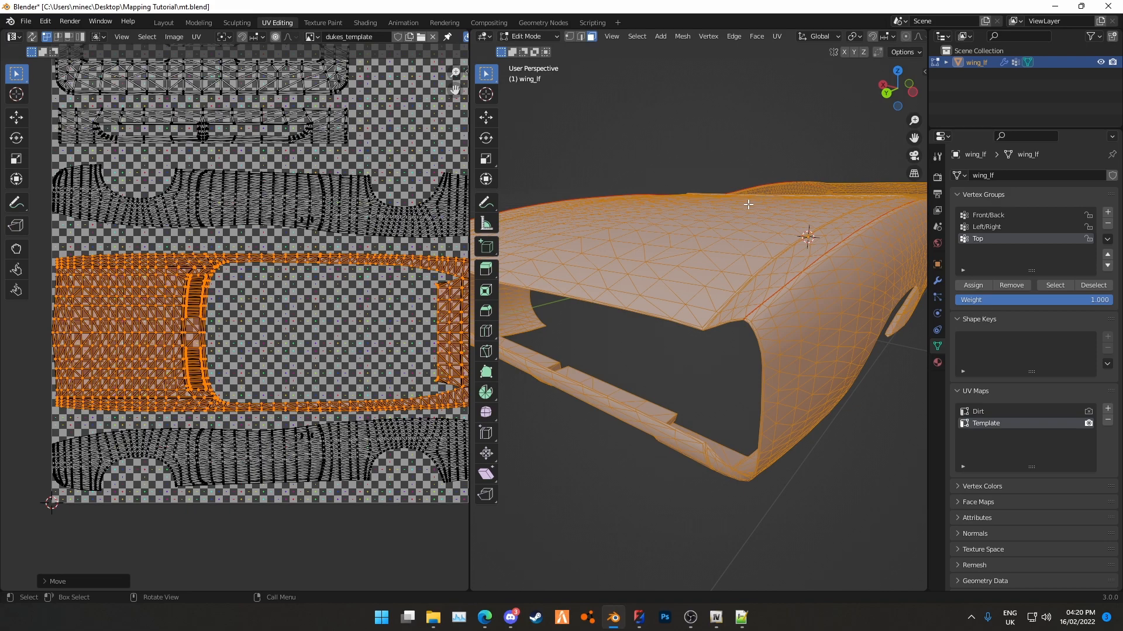
scroll(278, 350, down, 3)
scroll(232, 357, up, 1)
scroll(193, 351, up, 1)
key(g)
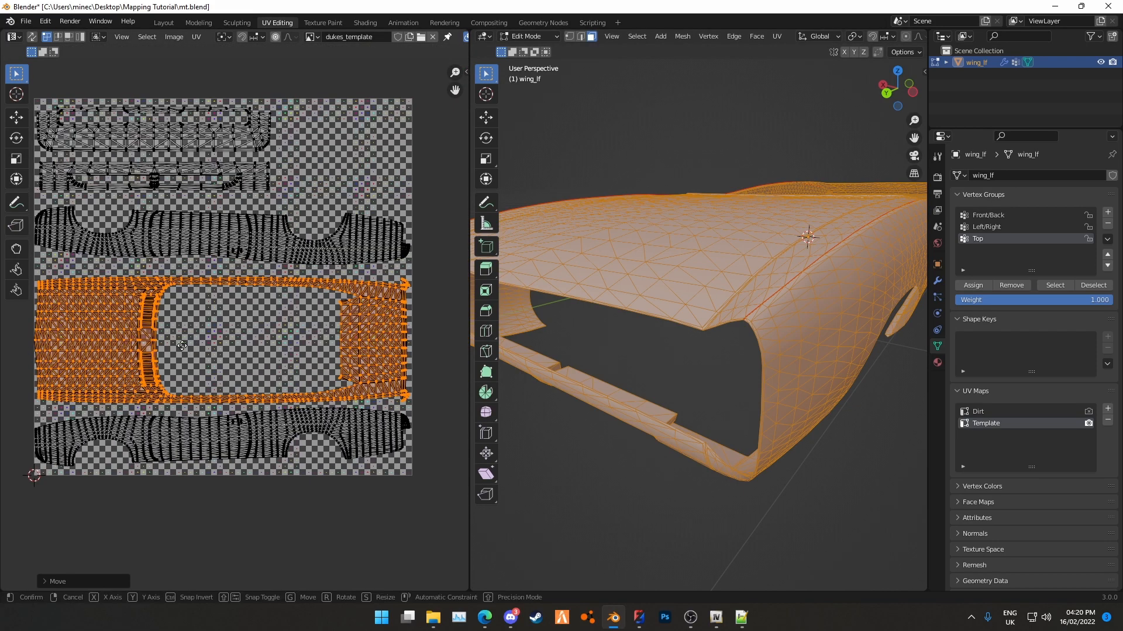
key(x)
scroll(211, 345, down, 3)
scroll(216, 351, up, 3)
key(a)
scroll(224, 359, down, 2)
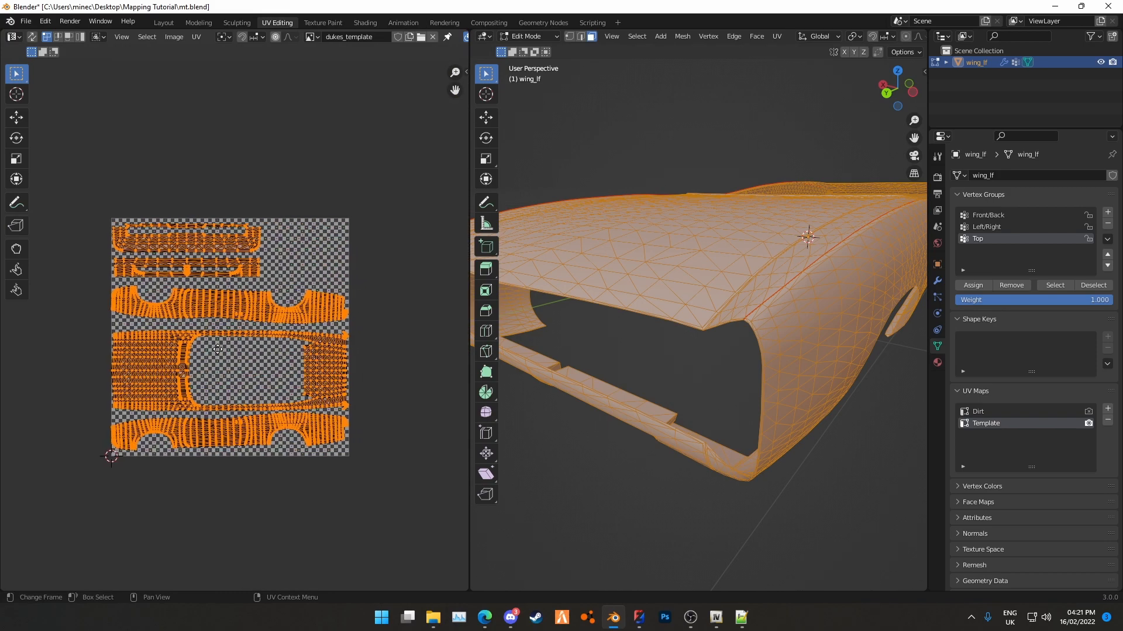
Examine the complete UV layout, especially the top island's rear corner, and compare it with the 3D body from several sides
scroll(815, 376, down, 5)
middle_drag(815, 376, 717, 359)
scroll(791, 333, up, 3)
middle_drag(792, 333, 644, 339)
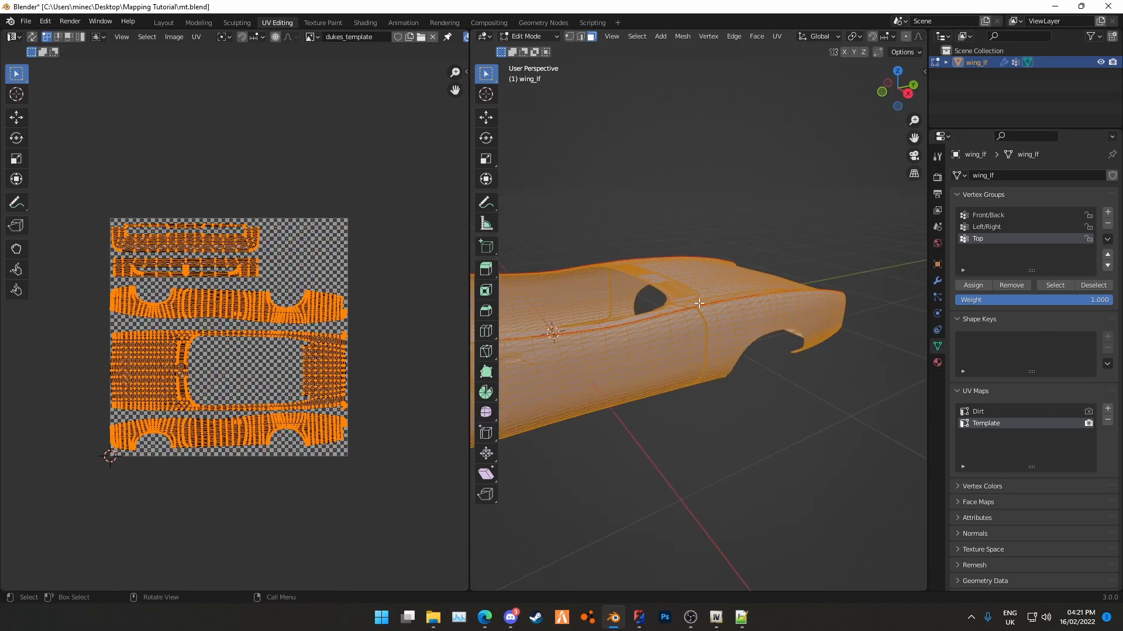
scroll(614, 351, up, 3)
scroll(613, 350, down, 3)
scroll(253, 331, up, 3)
scroll(252, 332, up, 4)
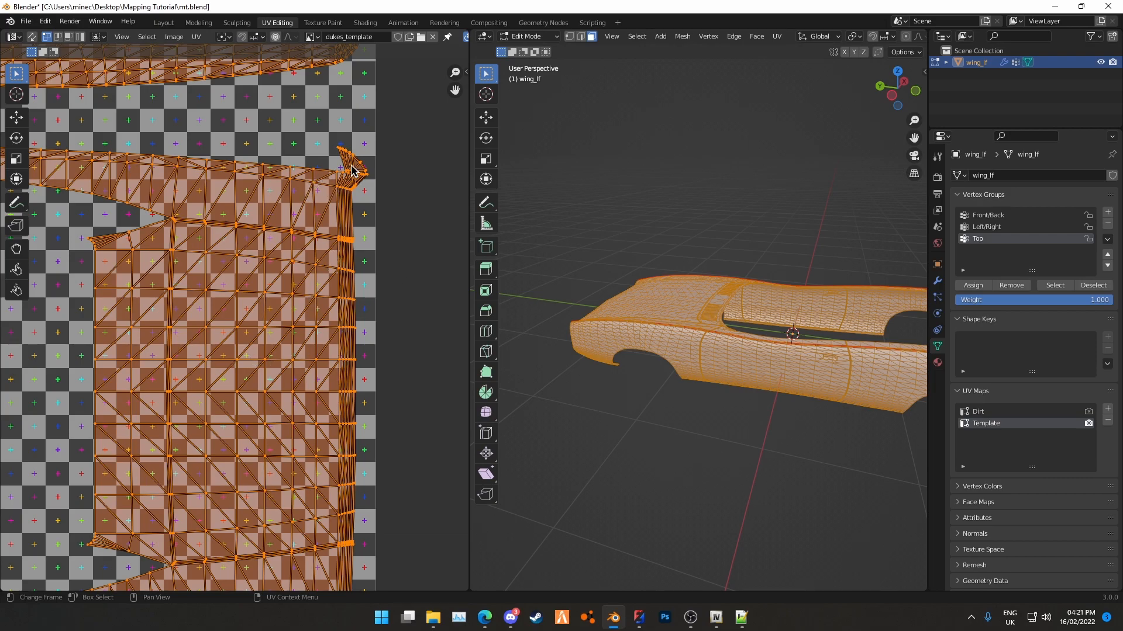
middle_drag(371, 192, 339, 144)
scroll(351, 323, down, 10)
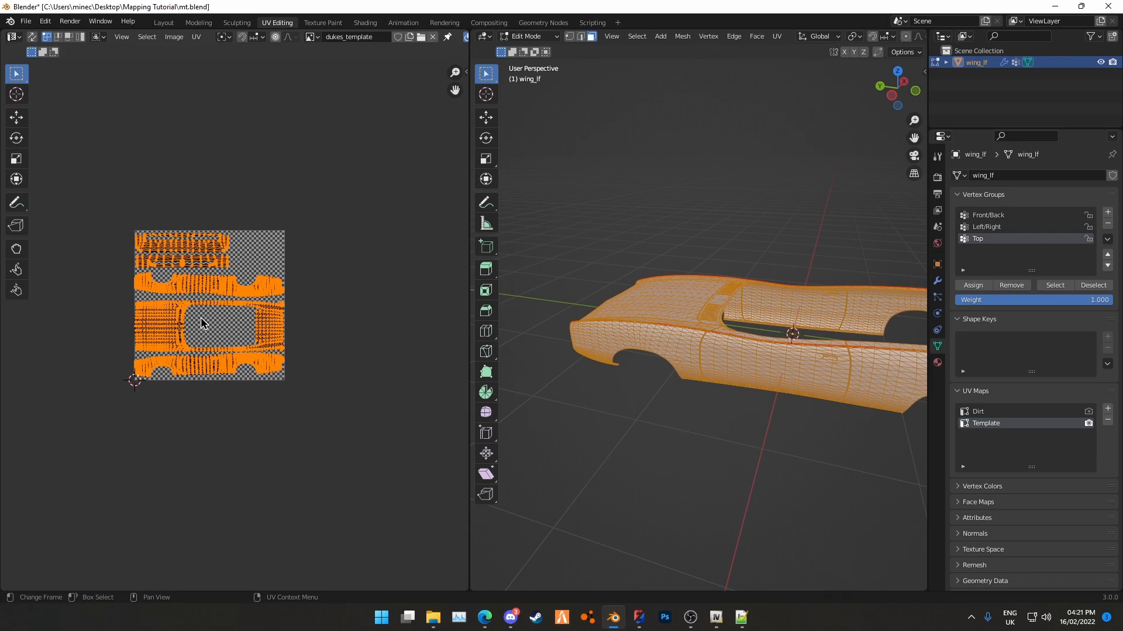
scroll(212, 324, up, 4)
scroll(254, 345, down, 1)
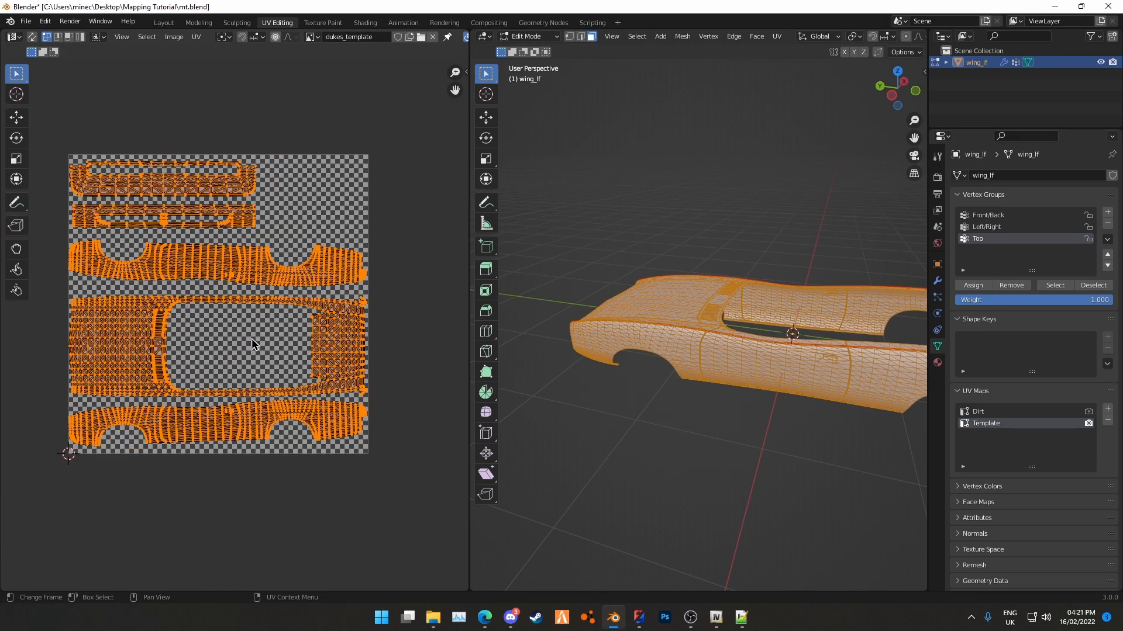
scroll(255, 345, down, 1)
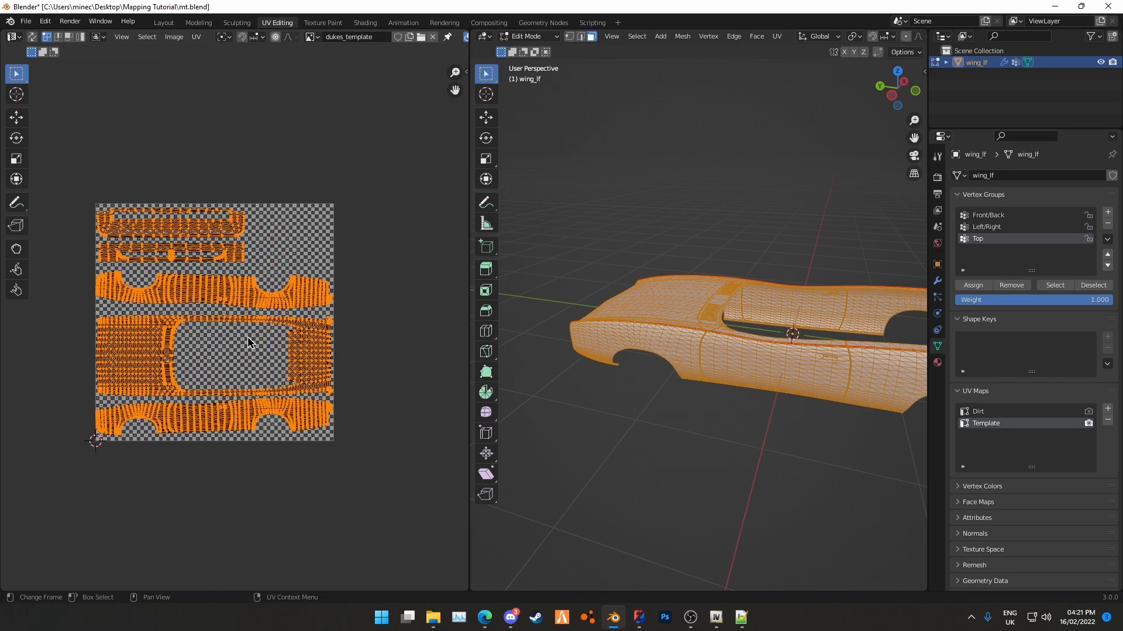
middle_drag(735, 333, 868, 309)
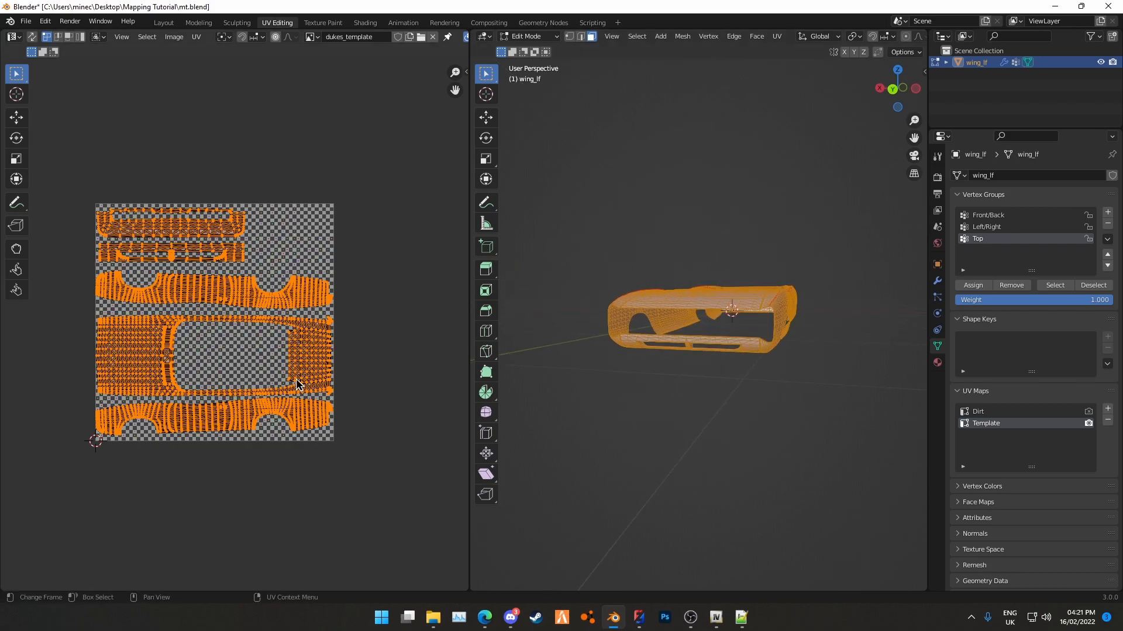
scroll(221, 378, up, 2)
middle_drag(169, 368, 200, 343)
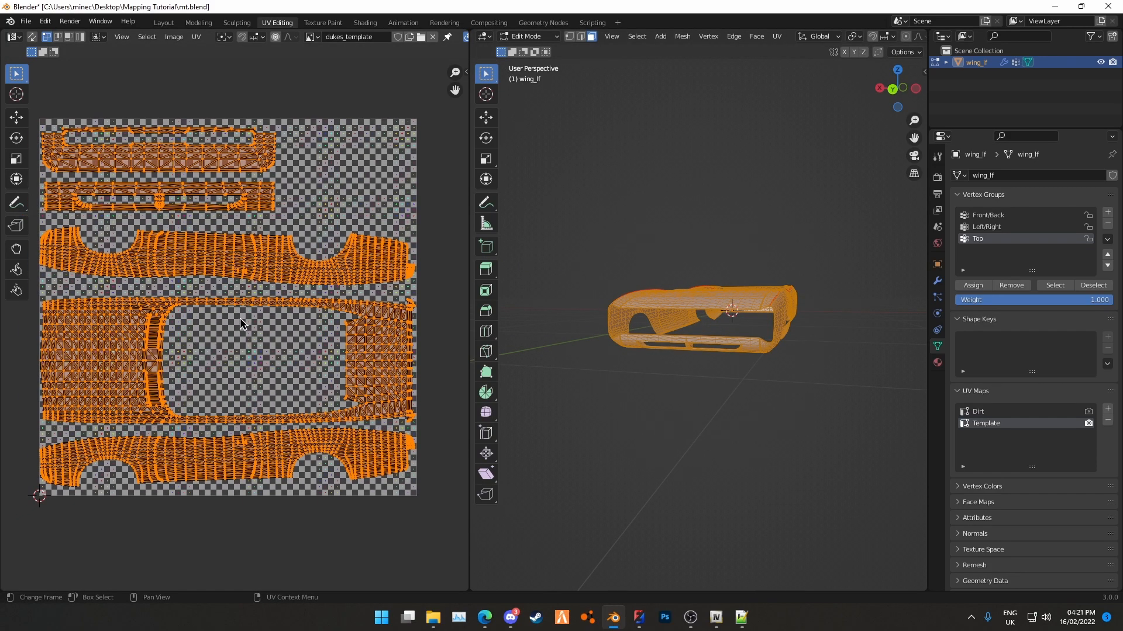
Start exporting the UV layout and create and enter a folder named textures inside the Mapping Tutorial folder
click(196, 37)
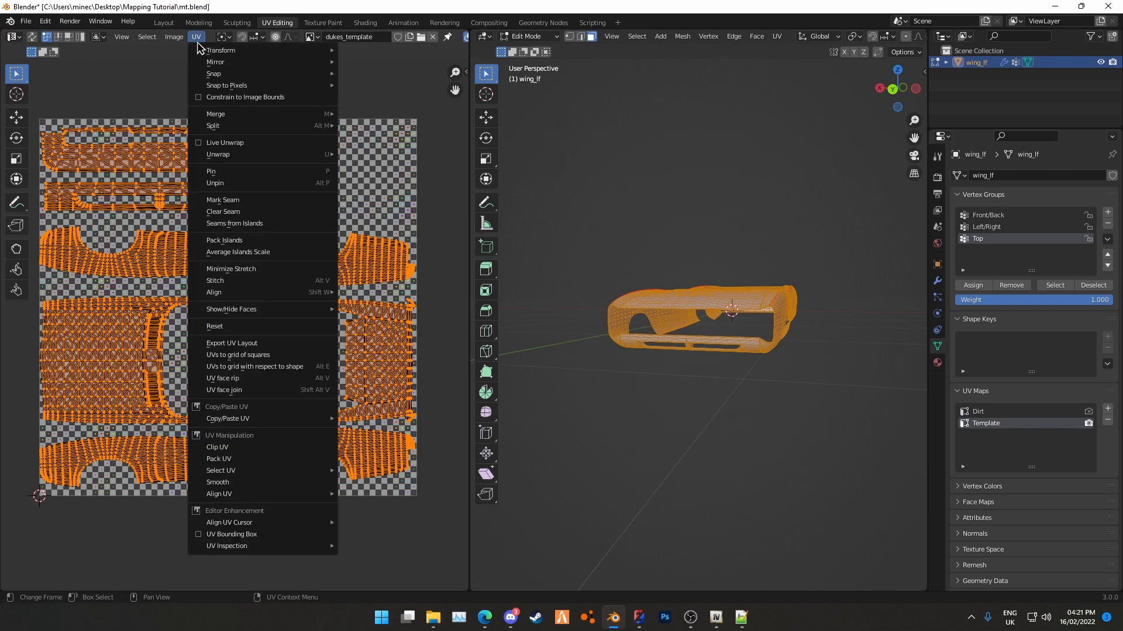
click(250, 344)
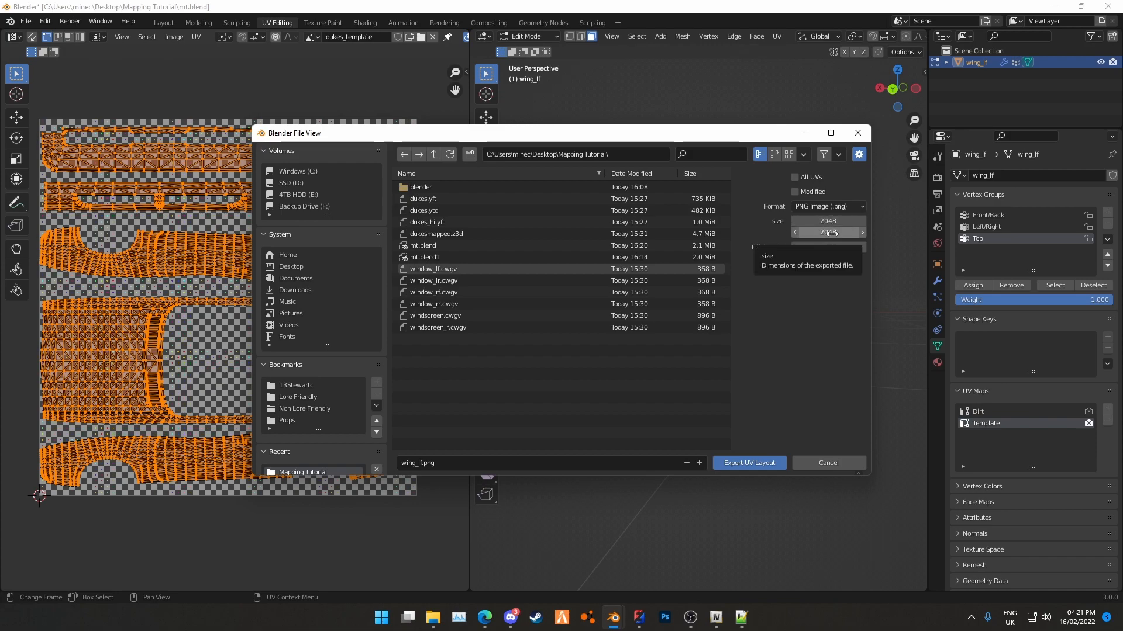
click(469, 154)
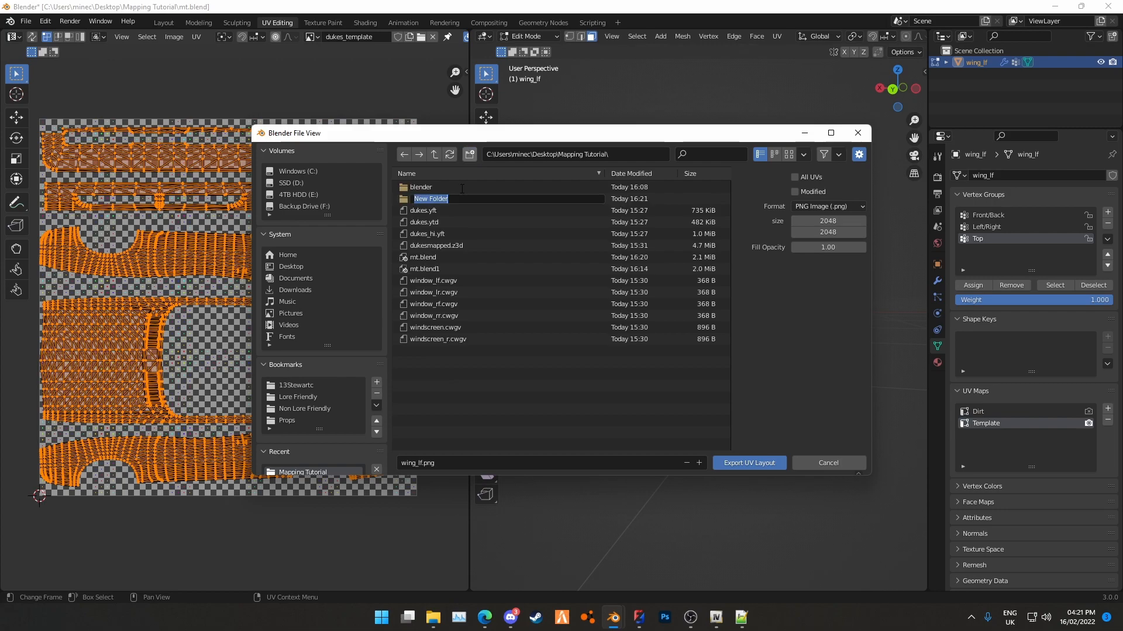
text(textures)
key(Return)
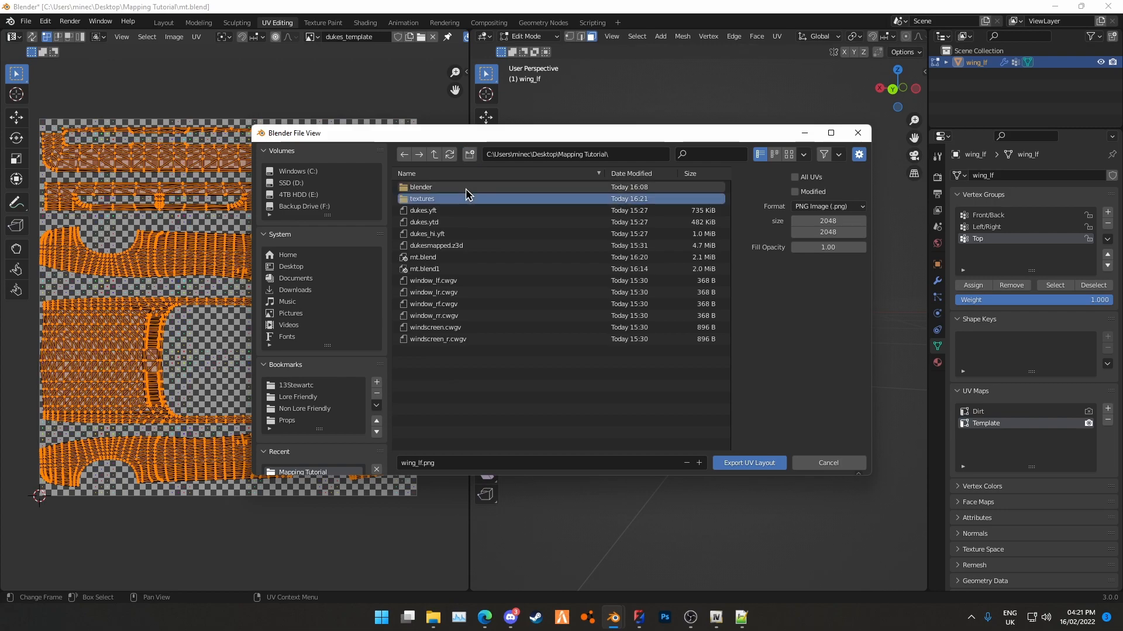
double_click(454, 200)
Create a subfolder named templates inside the textures folder and enter it
click(470, 155)
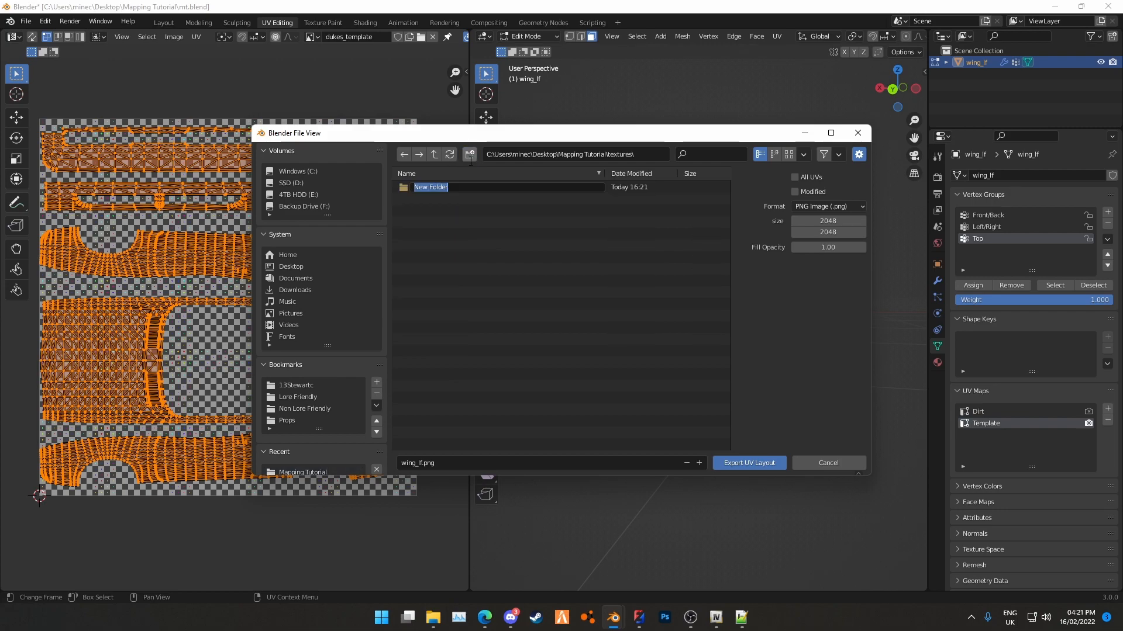
text(templates)
key(Return)
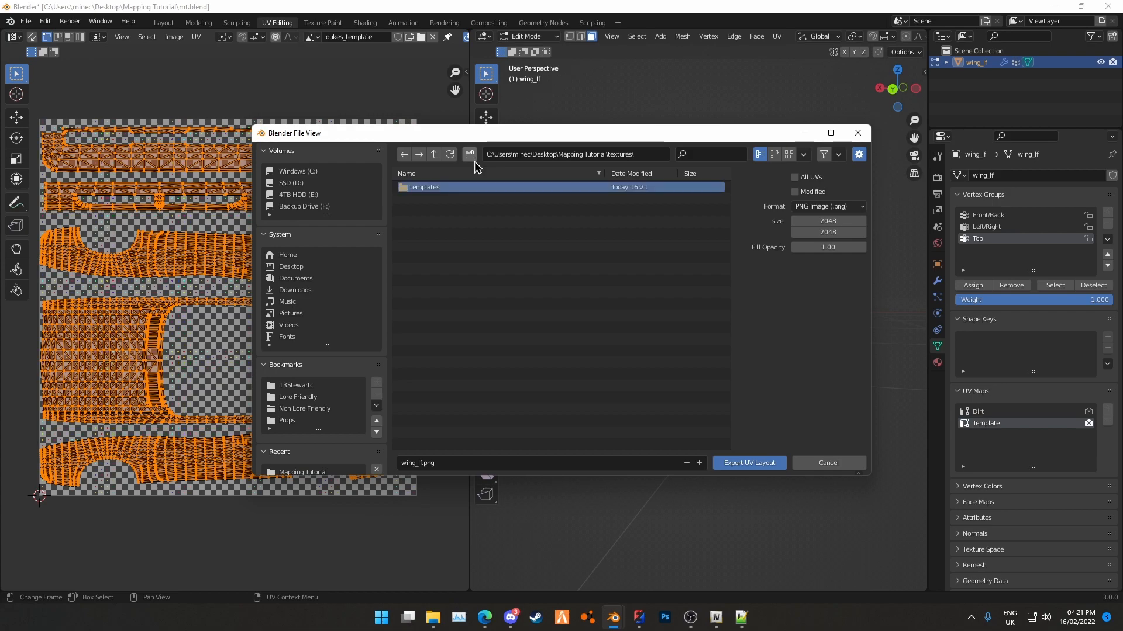
double_click(477, 189)
Export the UV layout as dukes_template.png, a 2048 x 2048 PNG with 1.00 fill opacity
click(414, 463)
text(dy)
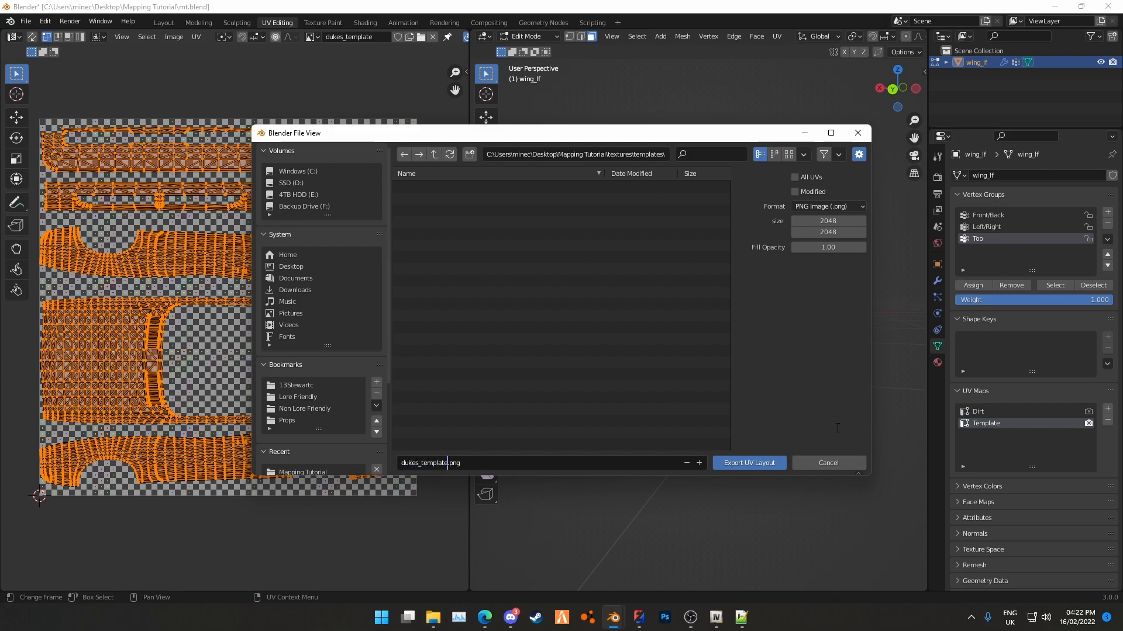
click(756, 464)
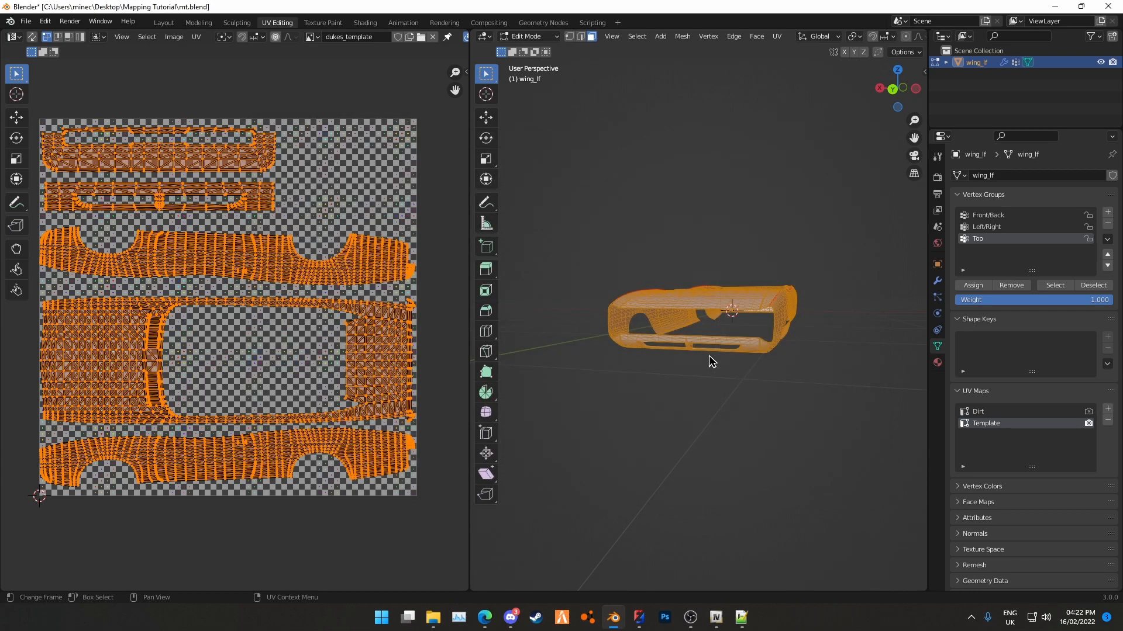
Review the faces of the Top, Left/Right and Front/Back vertex groups one at a time, clearing the selection after each
middle_drag(736, 358, 680, 504)
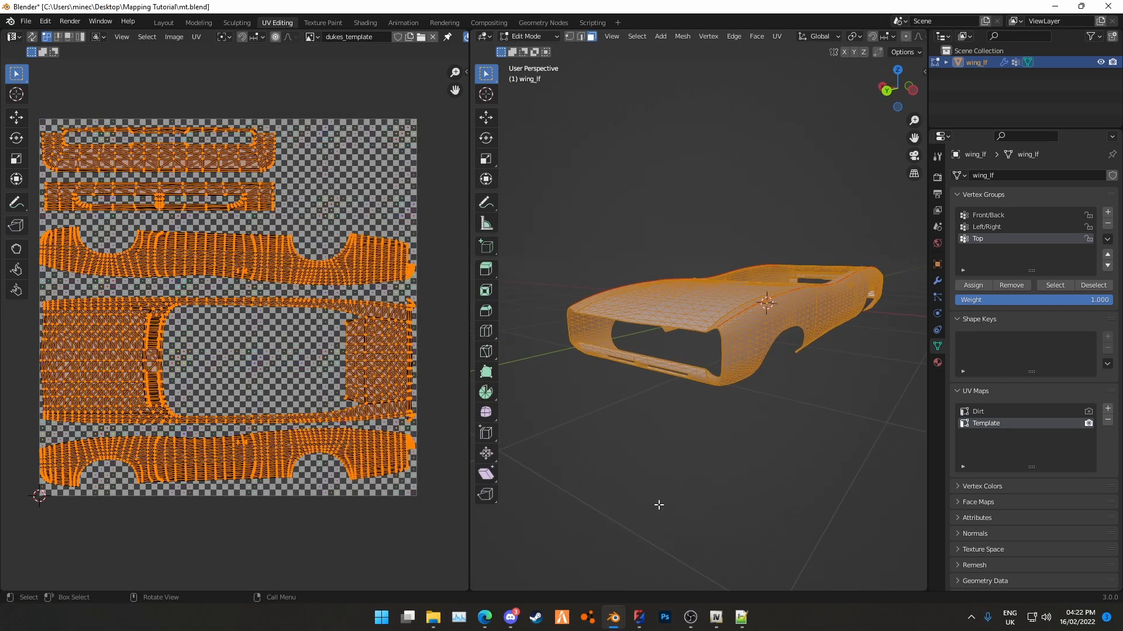
drag(614, 435, 676, 481)
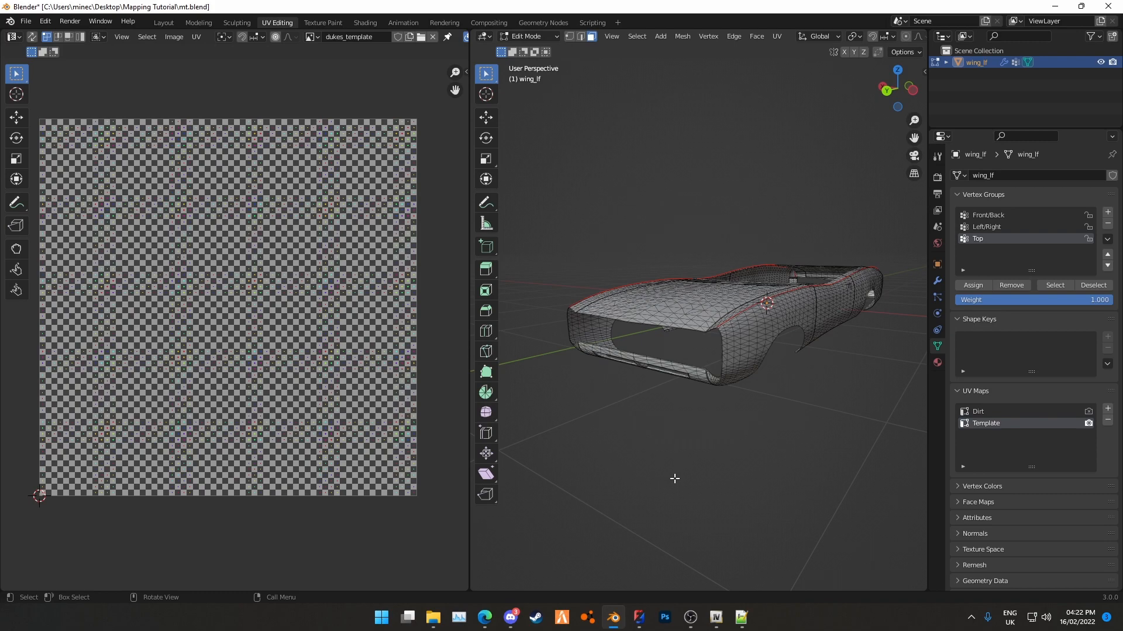
click(1069, 286)
middle_drag(602, 400, 775, 410)
click(708, 404)
click(996, 218)
click(994, 227)
click(1048, 283)
click(775, 410)
click(999, 219)
click(1056, 284)
click(785, 472)
Return to Object Mode, deselect the body and save the file
key(Tab)
click(672, 439)
key(ctrl+s)
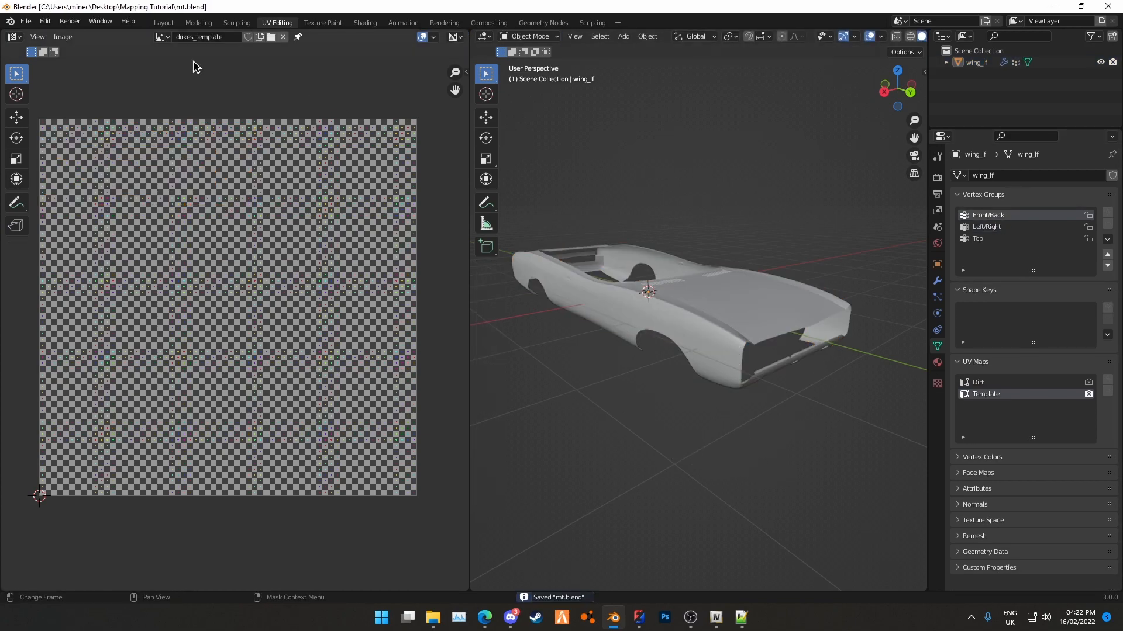
Switch to the Layout workspace and select the car body
click(172, 26)
middle_drag(432, 346, 499, 293)
click(499, 292)
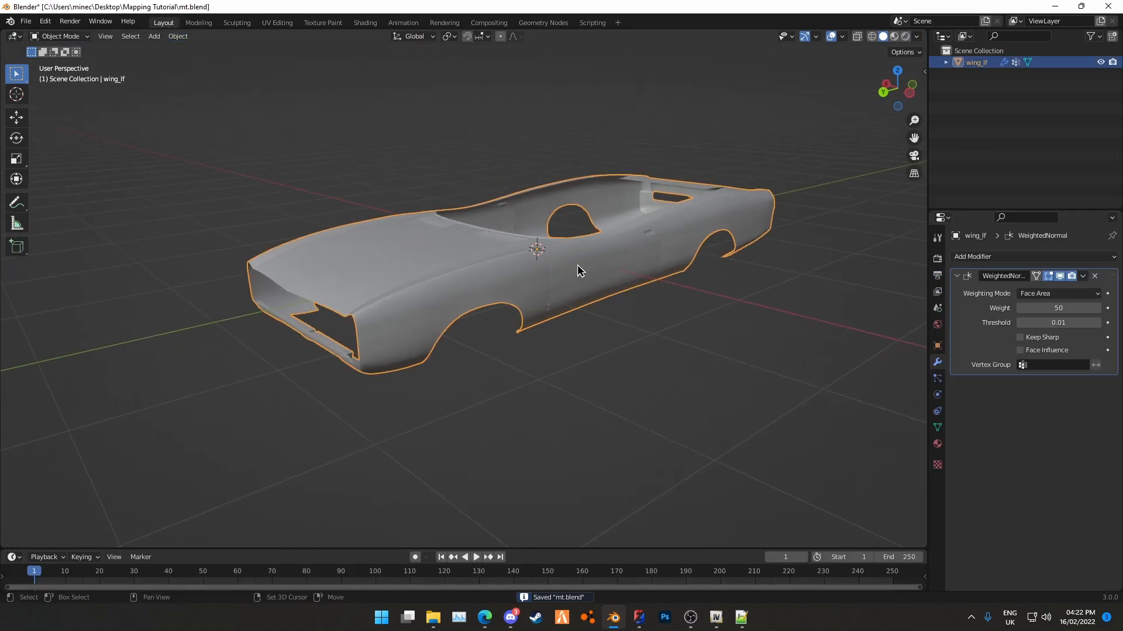
middle_drag(578, 264, 680, 297)
scroll(431, 358, up, 2)
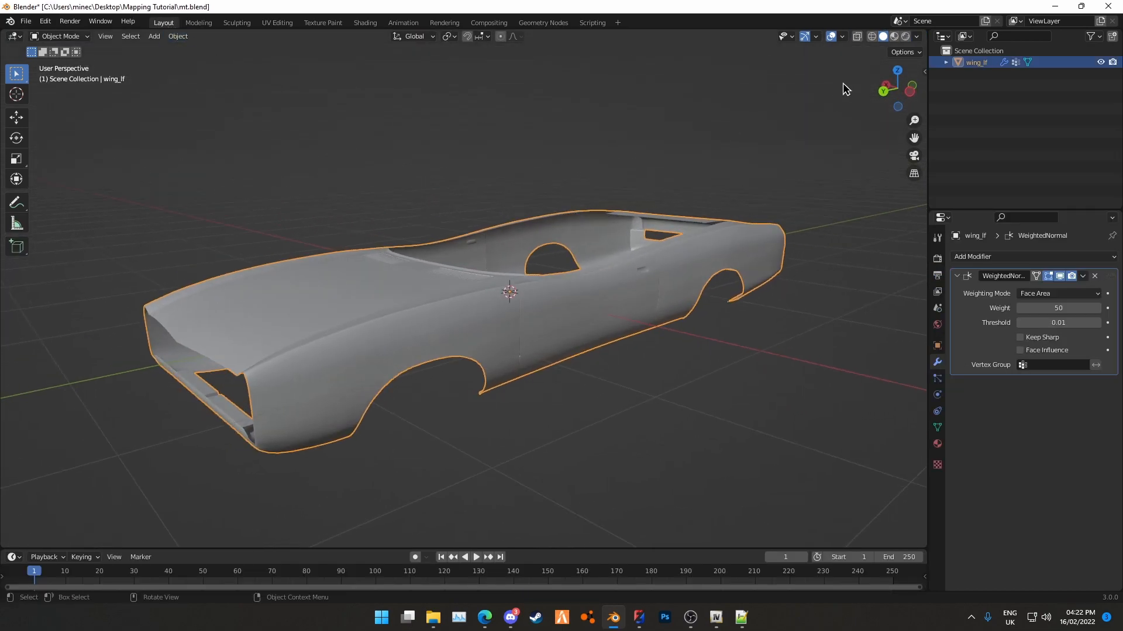
Set the solid viewport shading's lighting to MatCap with a glossy grey sphere to judge the body's surface
click(895, 37)
click(916, 36)
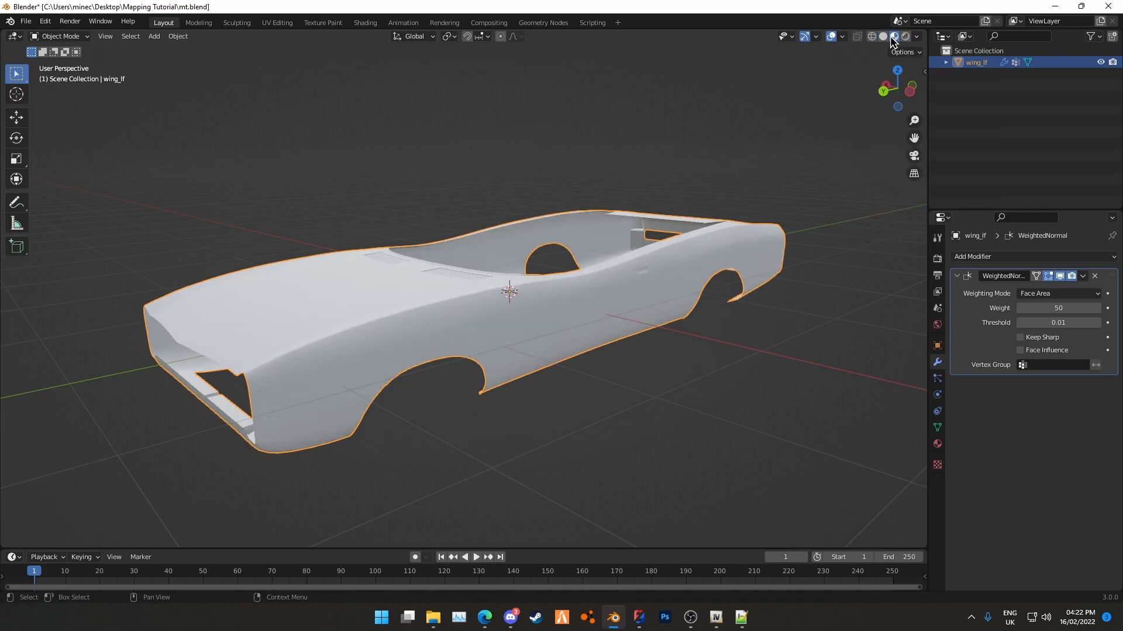
click(883, 36)
click(916, 36)
click(909, 94)
click(906, 120)
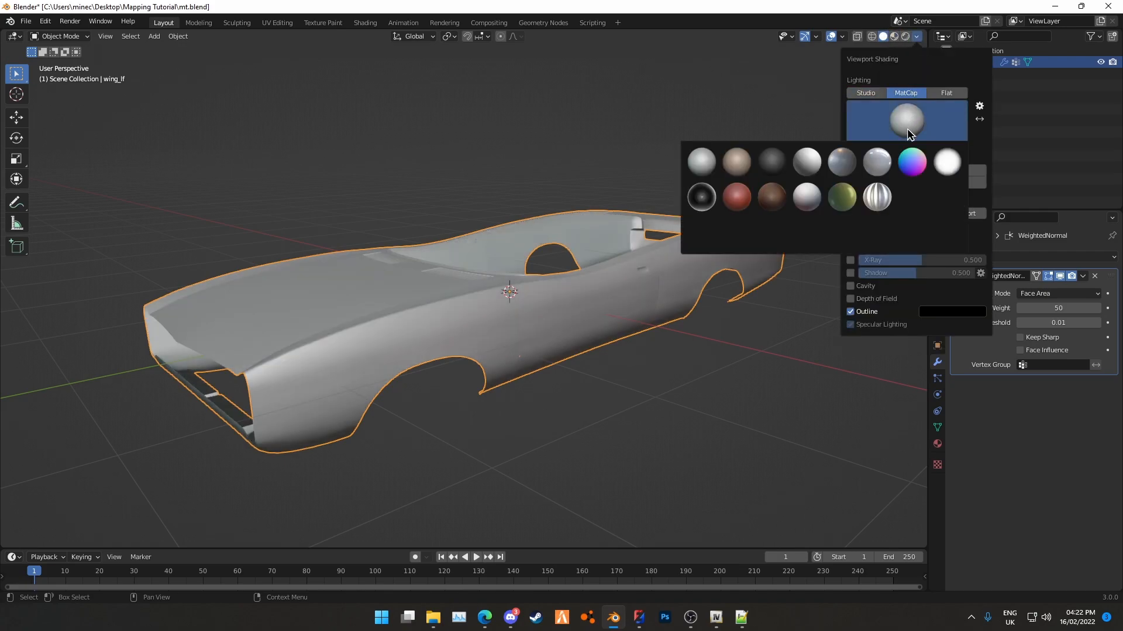
click(886, 160)
middle_drag(429, 328, 220, 304)
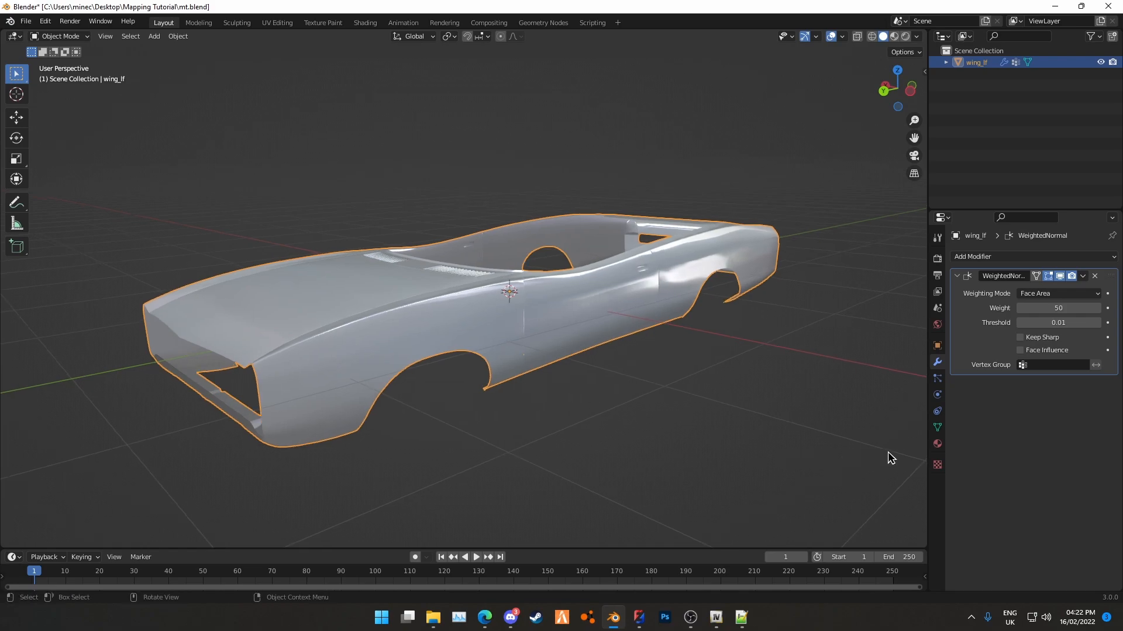
Open the body's material settings and look through the list of available materials
click(937, 444)
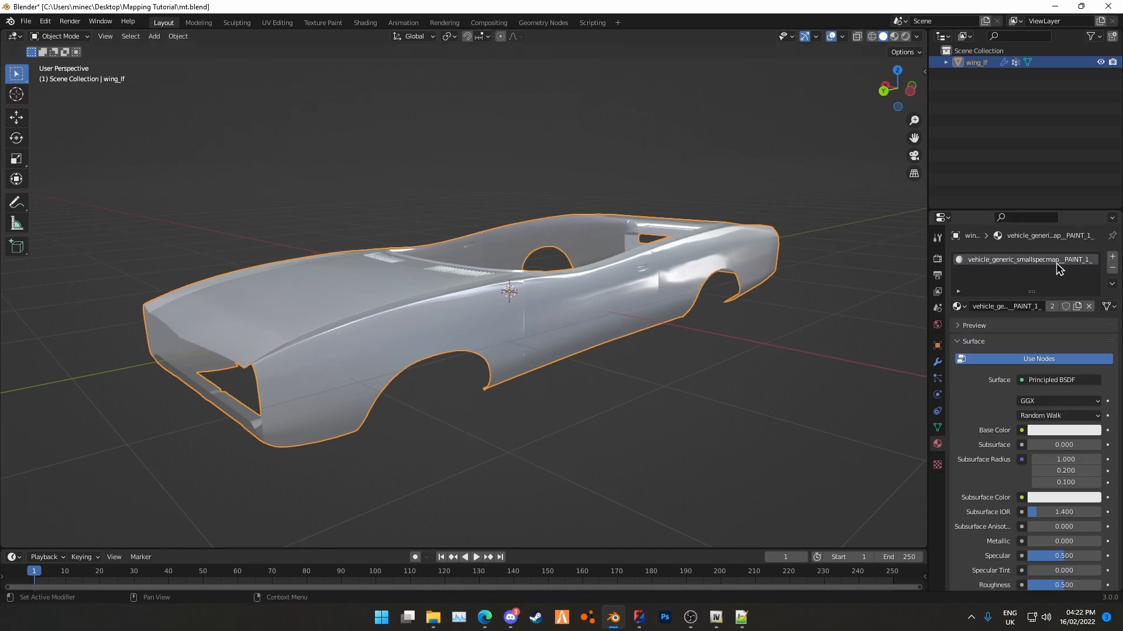
click(958, 306)
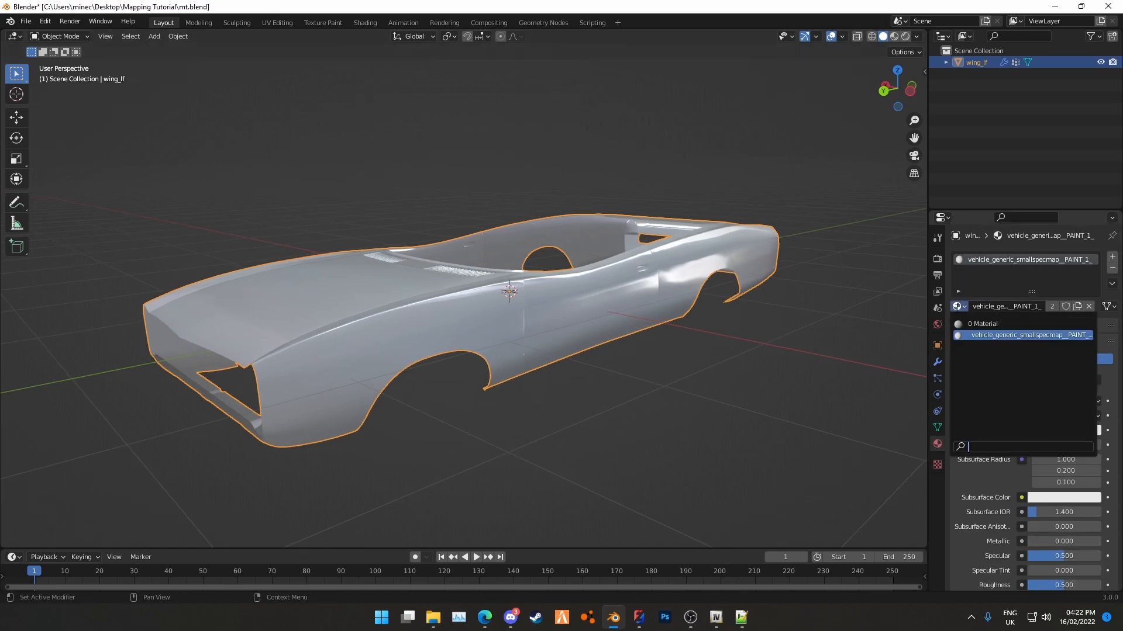
middle_drag(727, 306, 595, 222)
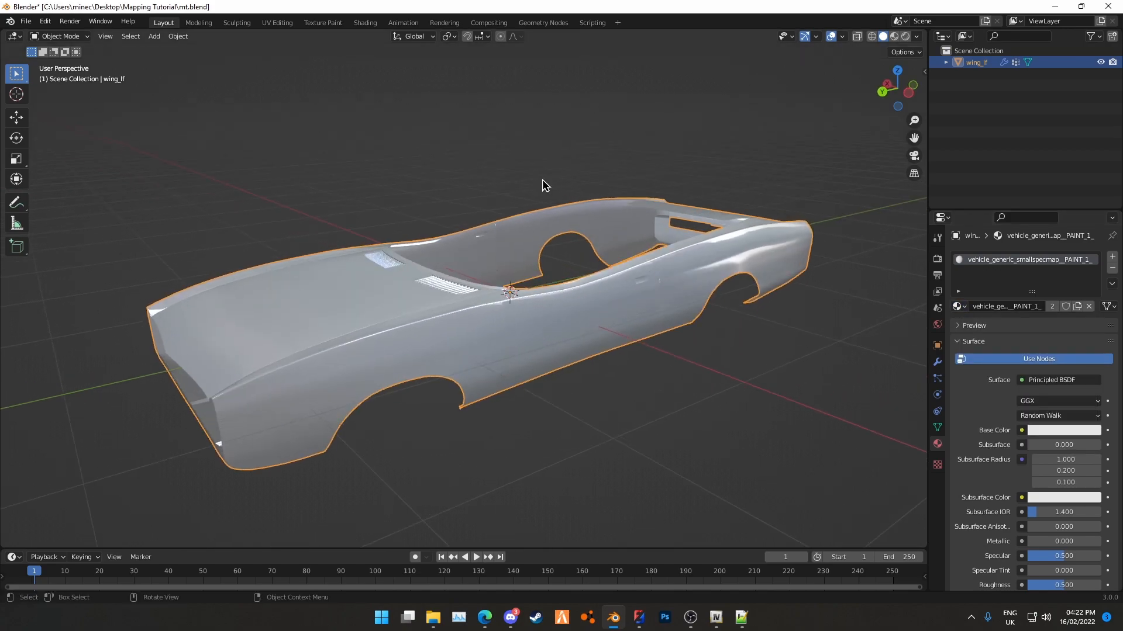
Switch to the Shading workspace and delete the unconnected Ambient colour node from the body's material
click(365, 23)
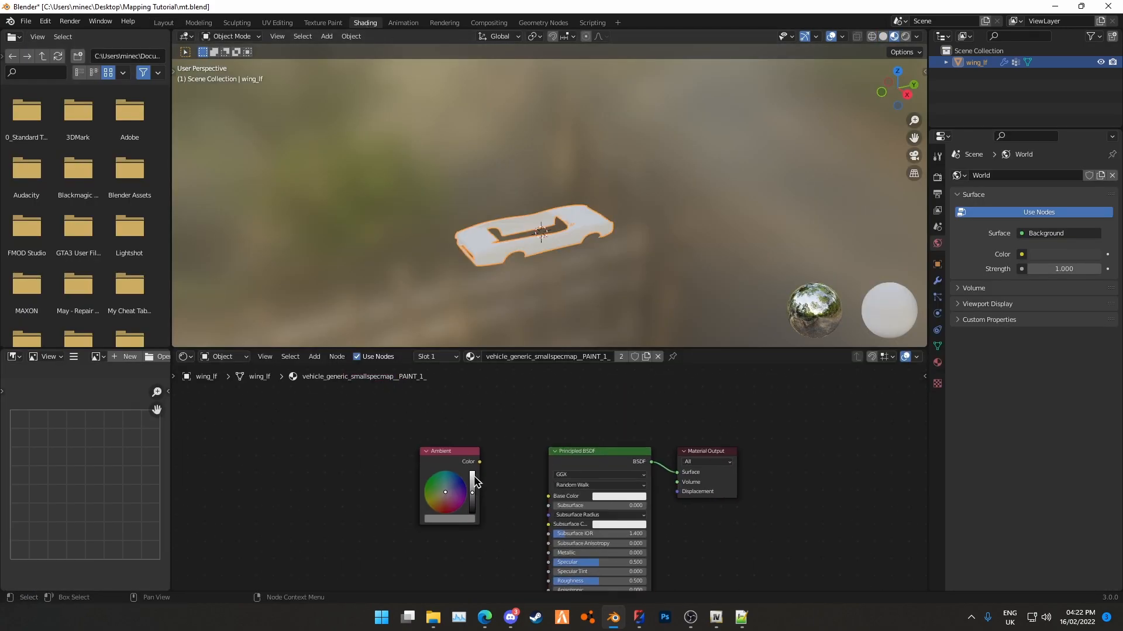
click(440, 453)
middle_drag(614, 219, 566, 243)
scroll(612, 285, up, 2)
scroll(564, 243, up, 3)
scroll(570, 245, up, 3)
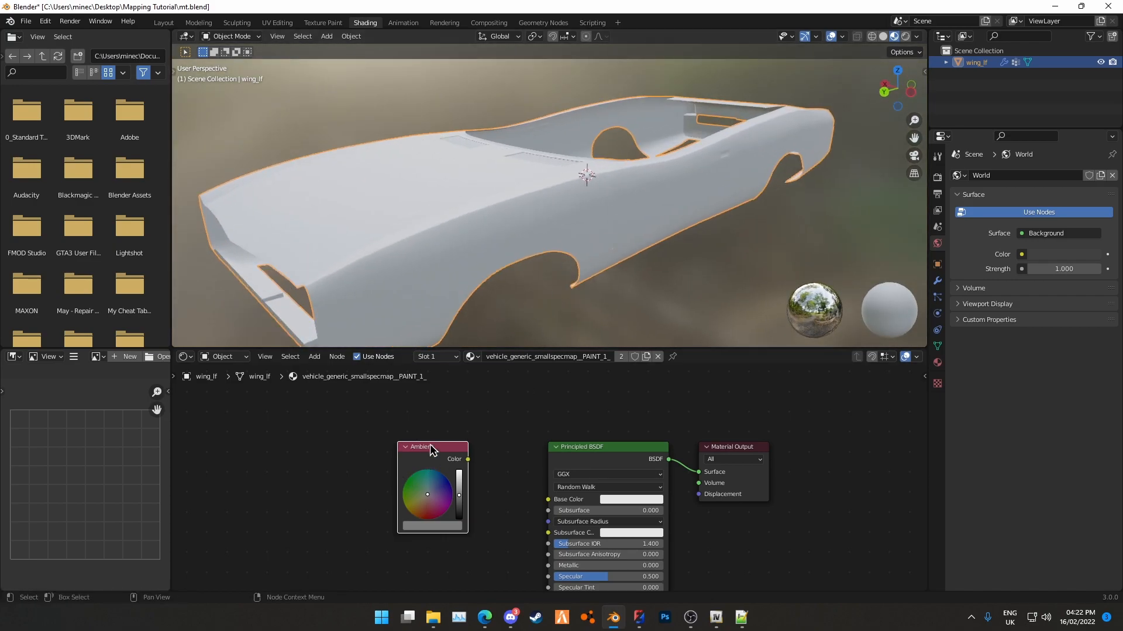
drag(425, 465, 406, 473)
scroll(564, 250, down, 4)
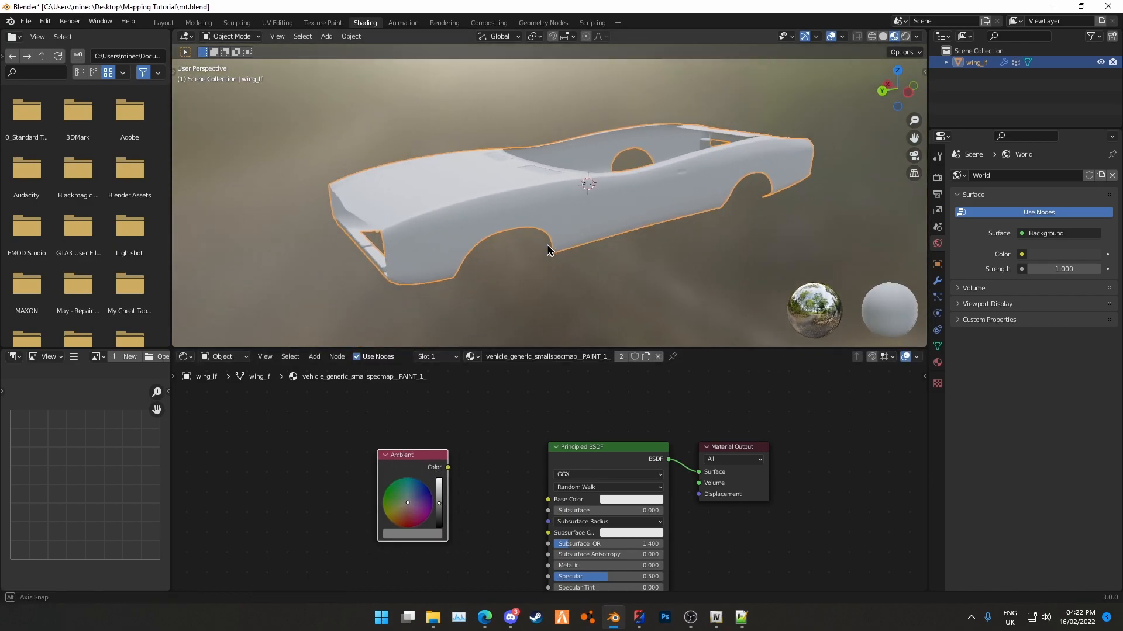
key(x)
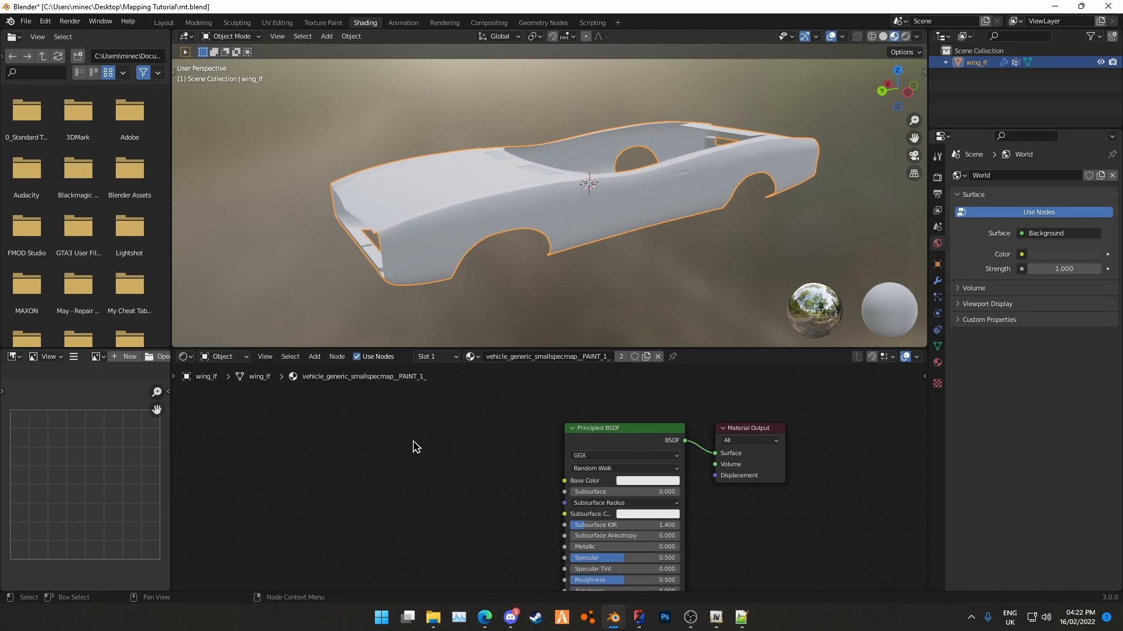
Add an Image Texture node and connect its Color output to the Principled BSDF's Base Color
key(shift+a)
click(413, 447)
text(Image)
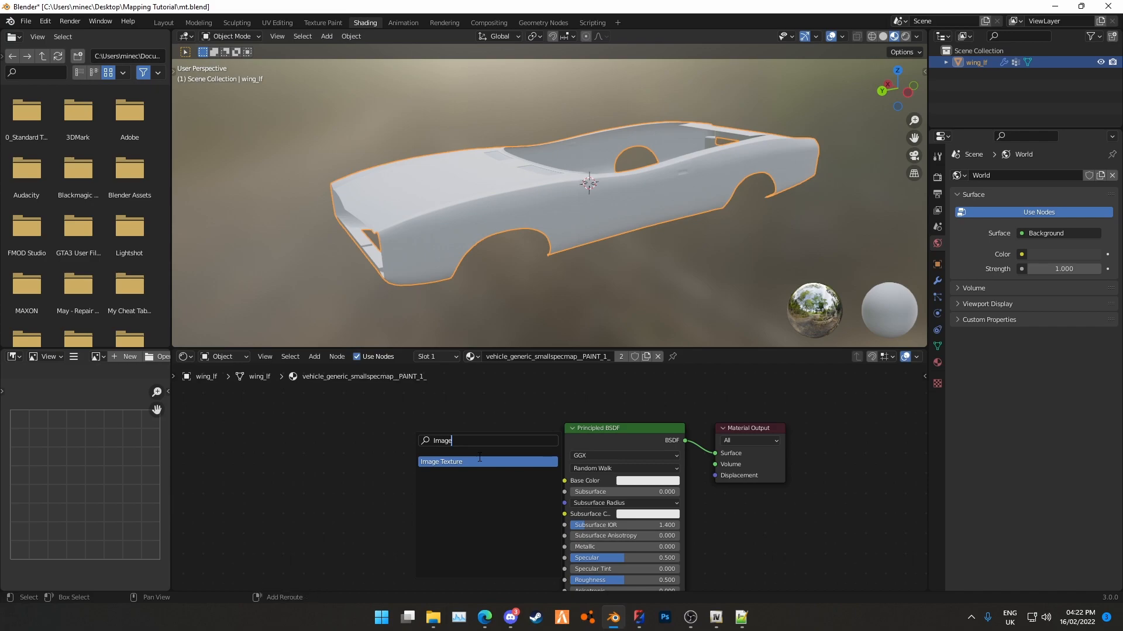
click(463, 462)
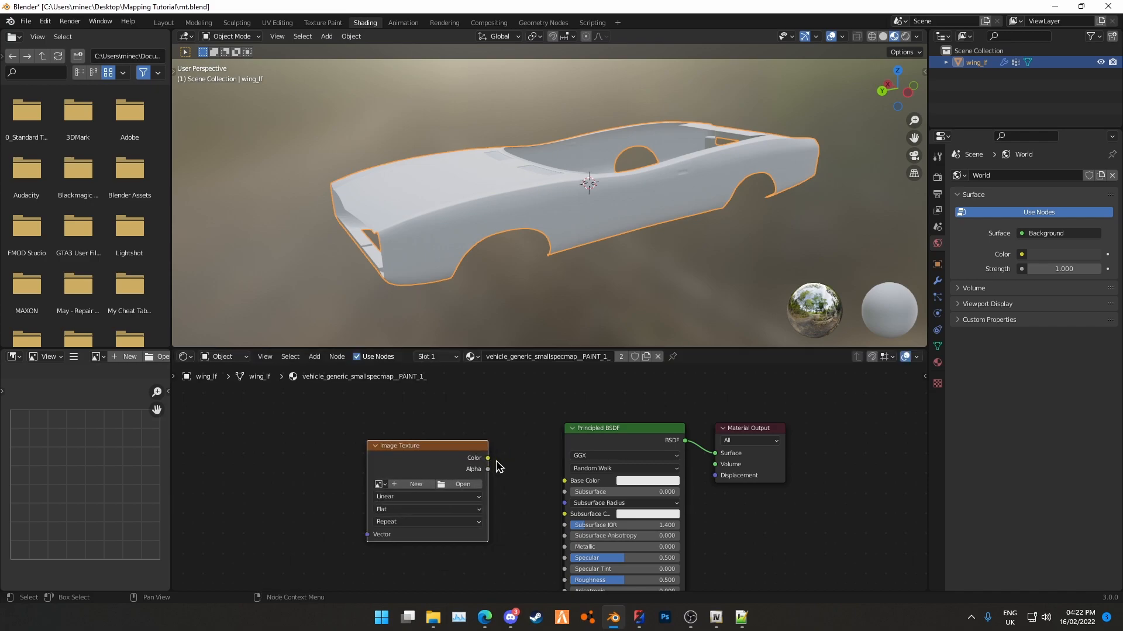
drag(488, 459, 564, 481)
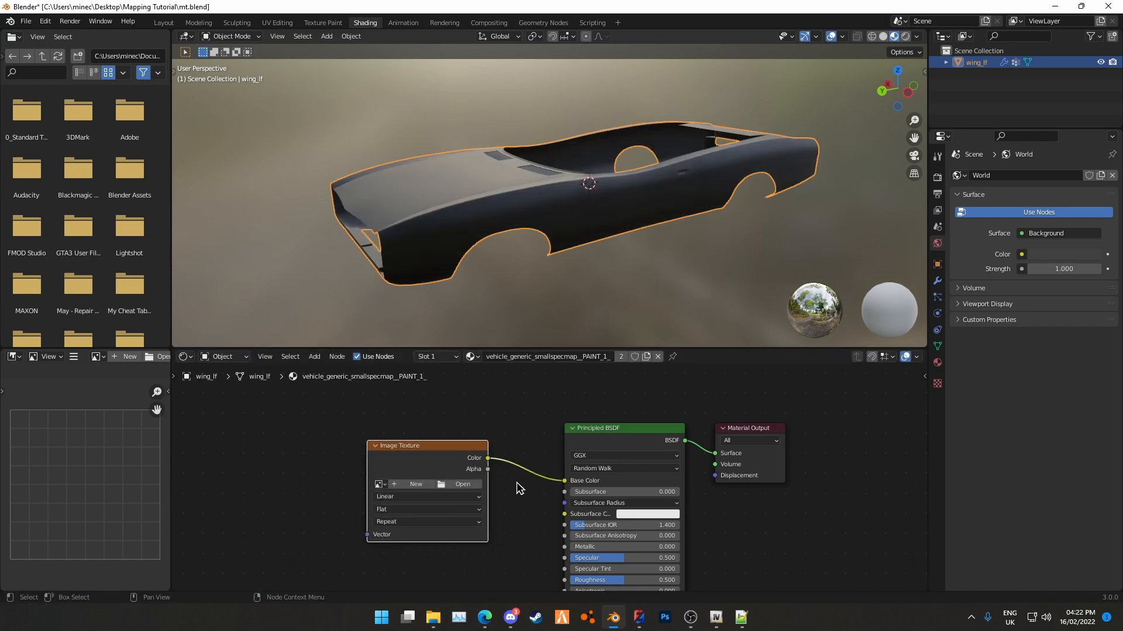
Load dukes_template.png from the templates folder into the Image Texture node
click(460, 485)
click(448, 199)
click(441, 188)
click(441, 187)
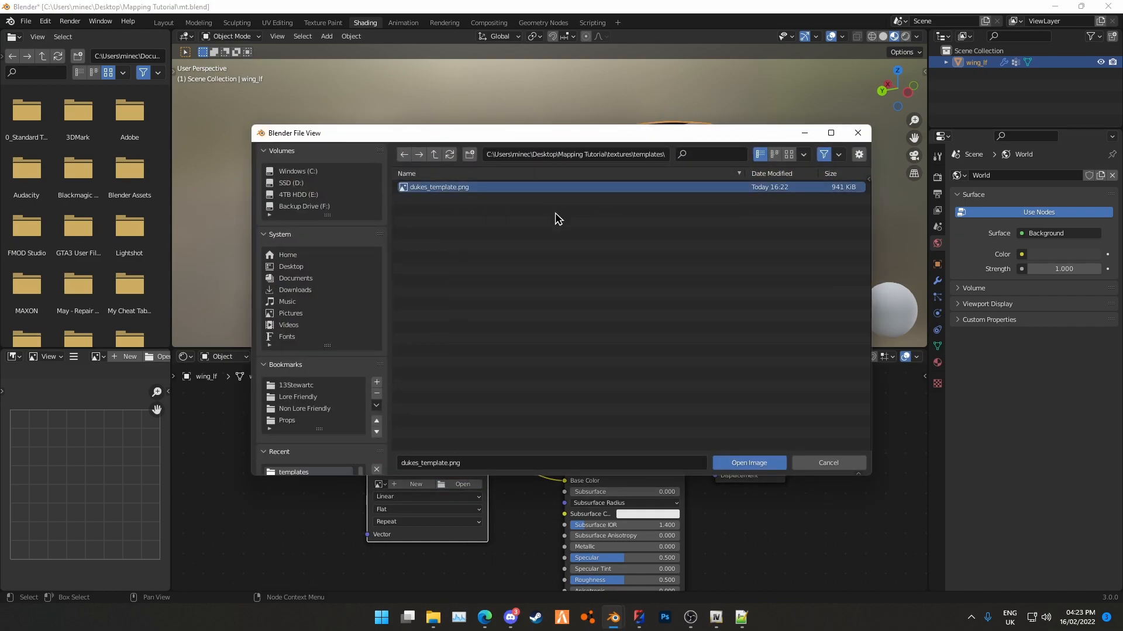
click(728, 462)
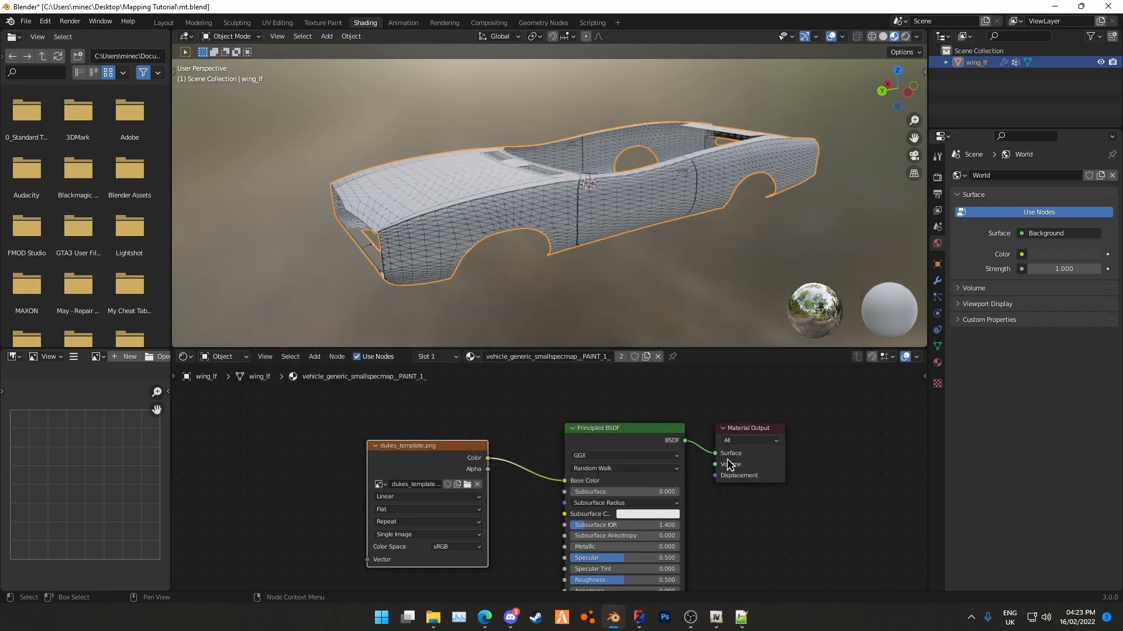
middle_drag(587, 241, 529, 240)
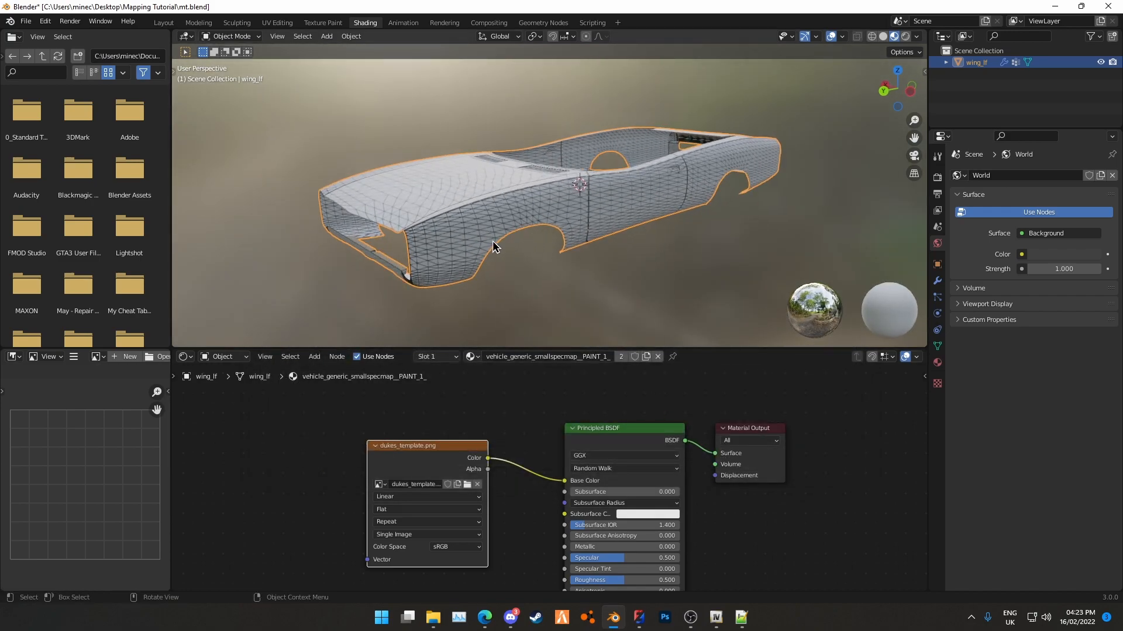
Make Dirt the body's active UV map for rendering
click(937, 347)
click(971, 362)
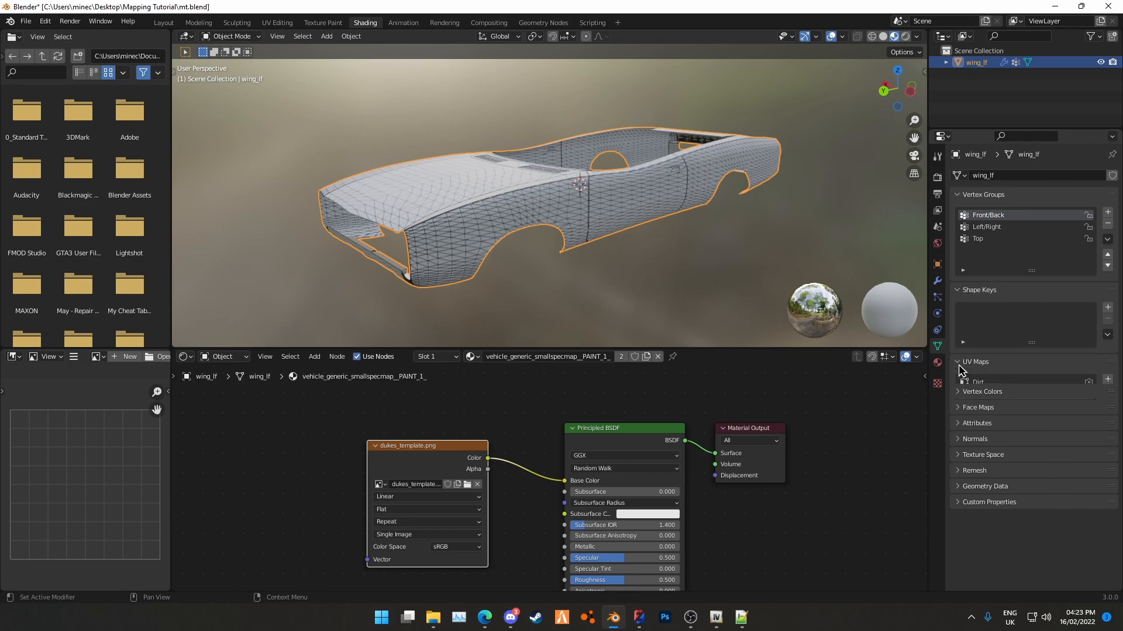
click(1088, 383)
click(1067, 387)
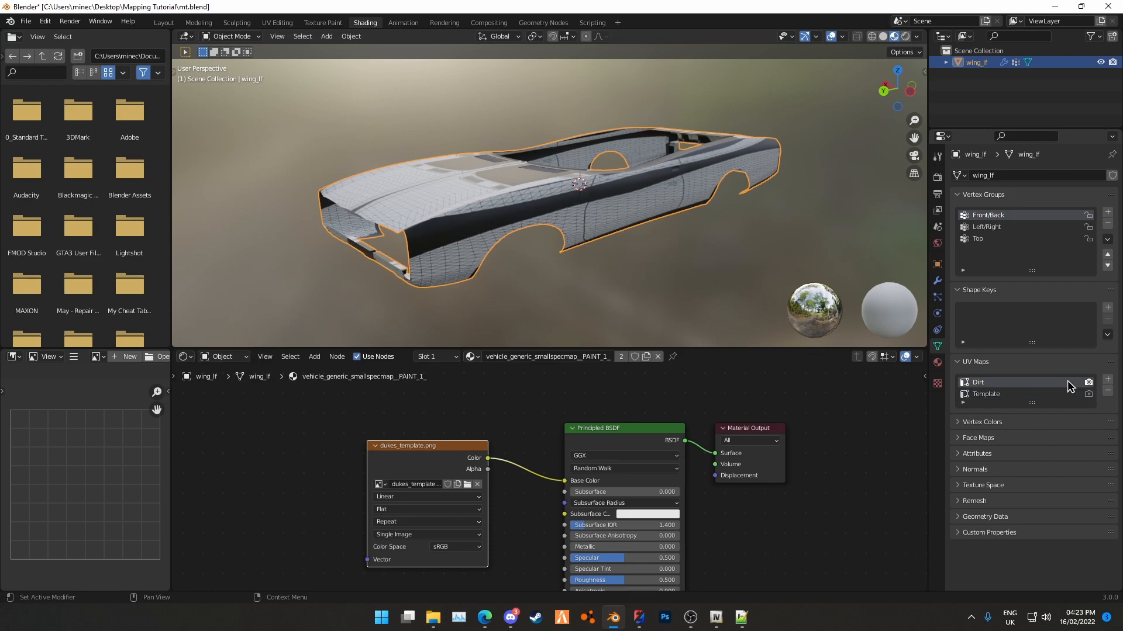
Add a UV Map node set to Template and connect it to the Vector input of the dukes_template.png node
middle_drag(417, 446, 528, 406)
scroll(497, 417, up, 2)
middle_drag(457, 425, 490, 431)
key(shift+a)
click(328, 407)
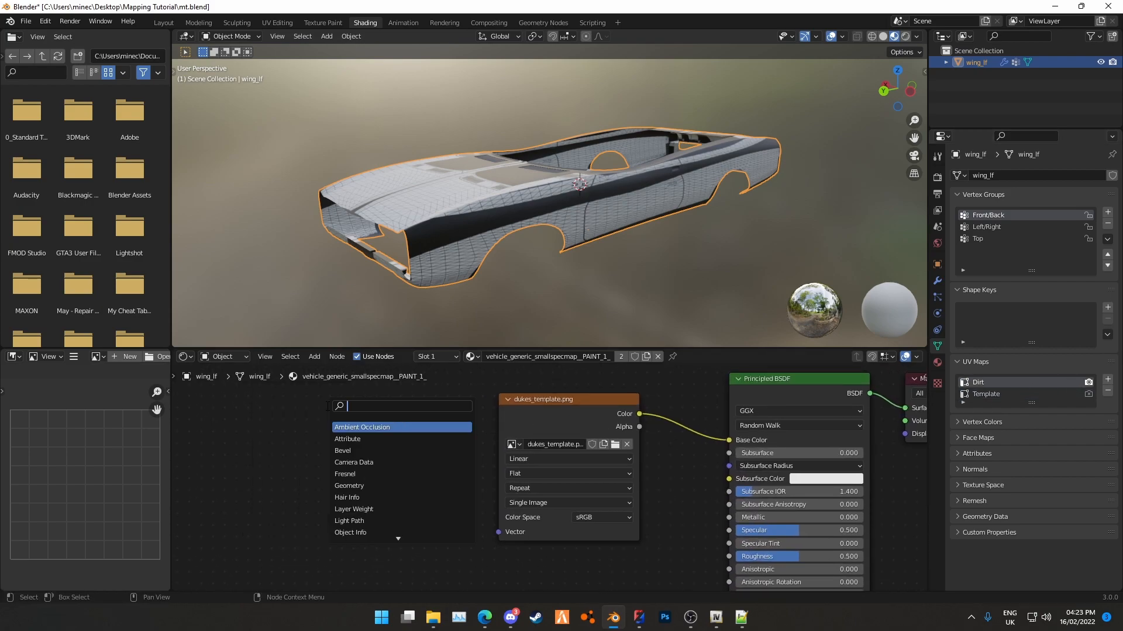
text(UV)
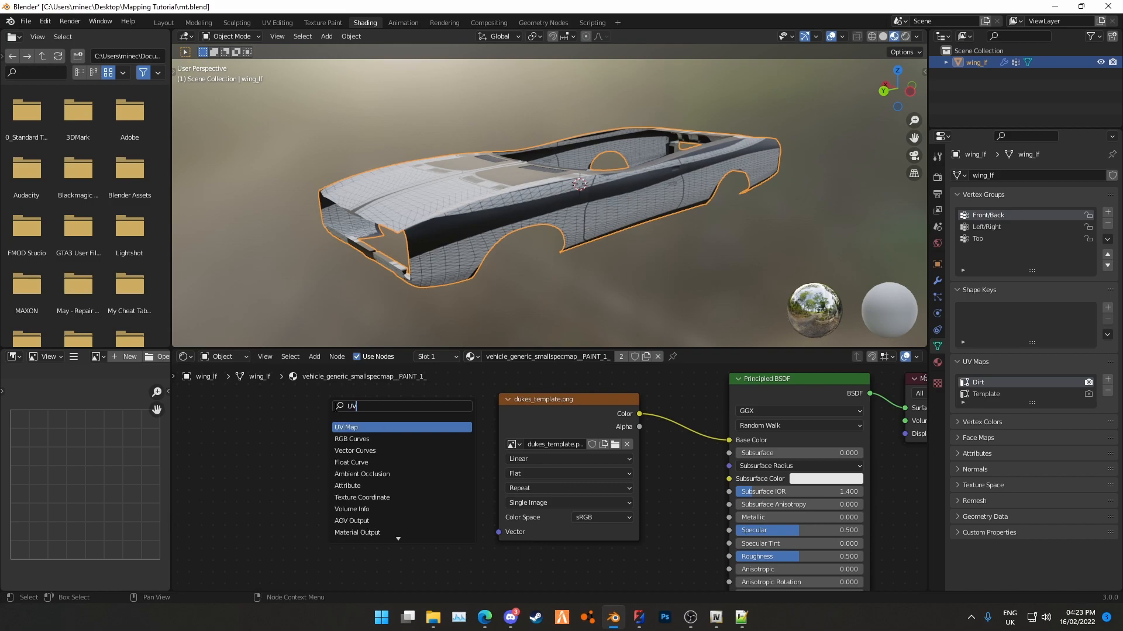
click(367, 426)
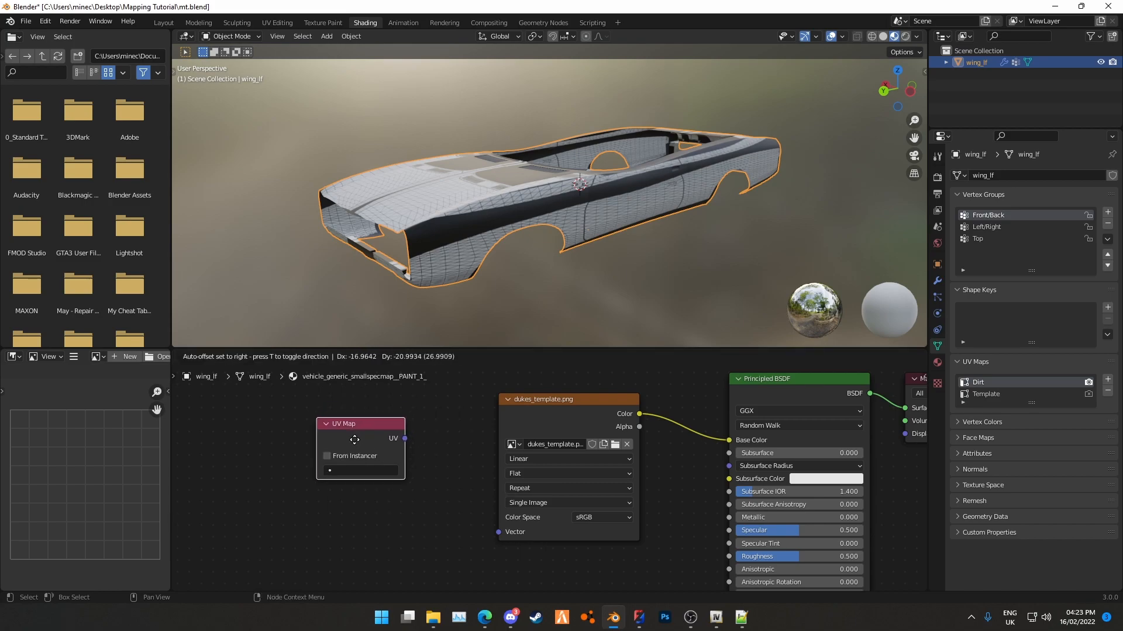
click(399, 476)
drag(396, 477, 498, 532)
click(357, 504)
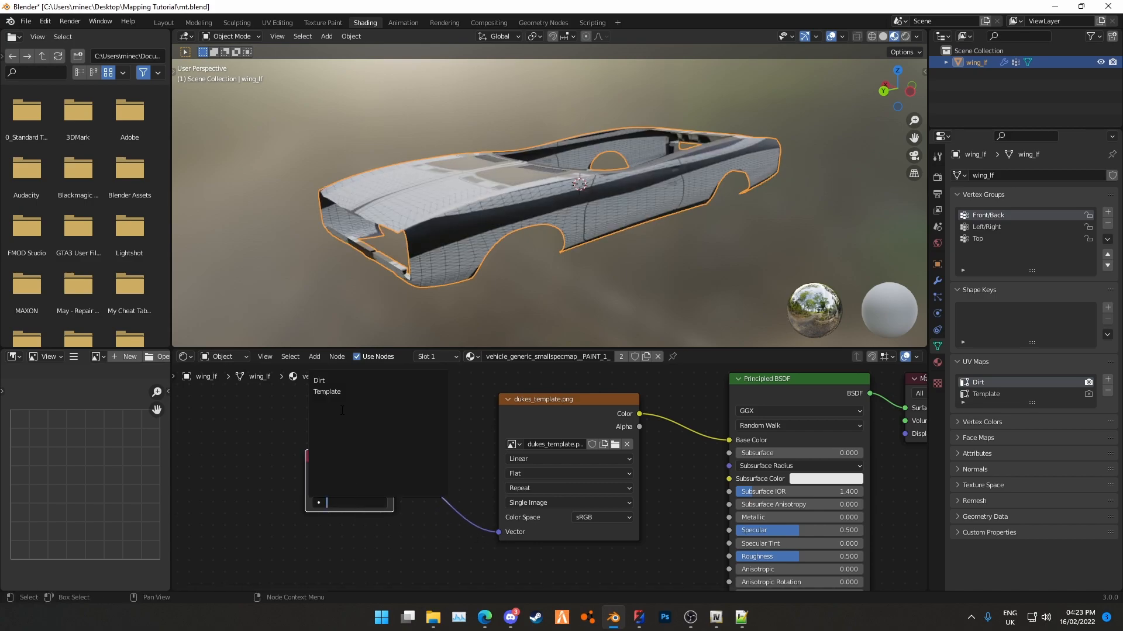
click(338, 392)
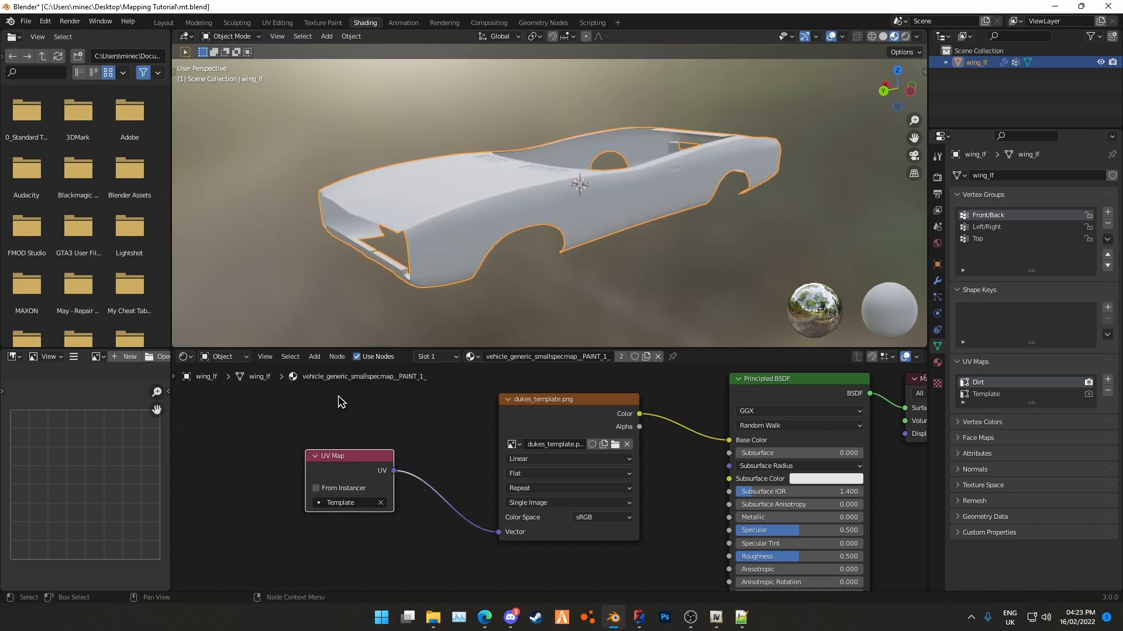
Check how the template texture sits on the body's sides and front, with the Template UV map selected and in Edit Mode
mouse_move(632, 199)
middle_down()
mouse_move(614, 196)
mouse_move(634, 213)
middle_up()
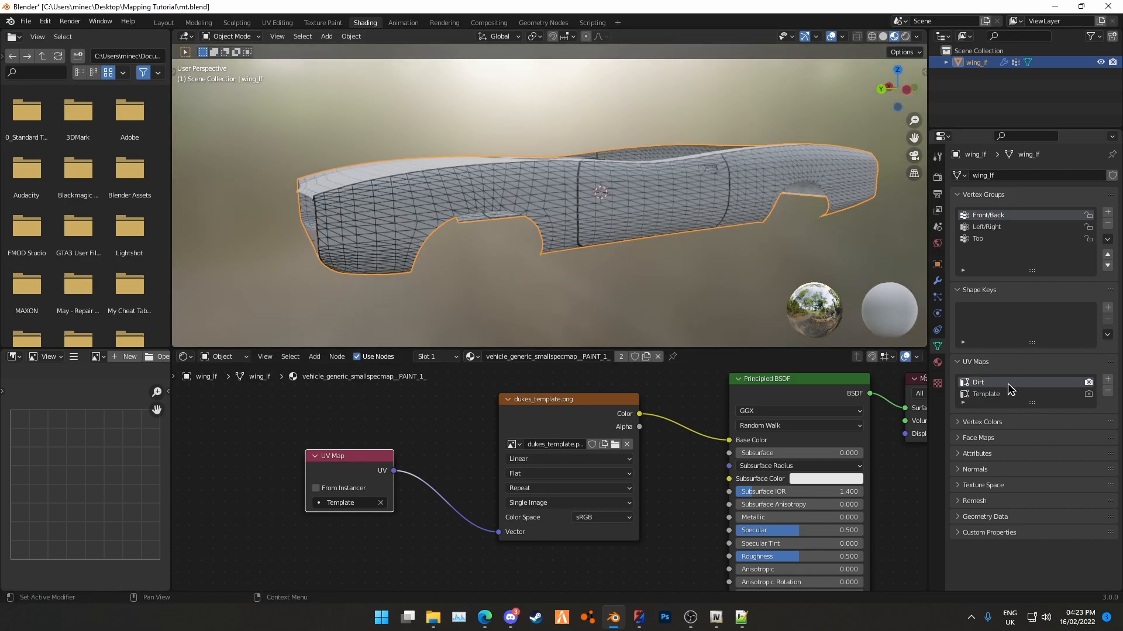
click(1086, 395)
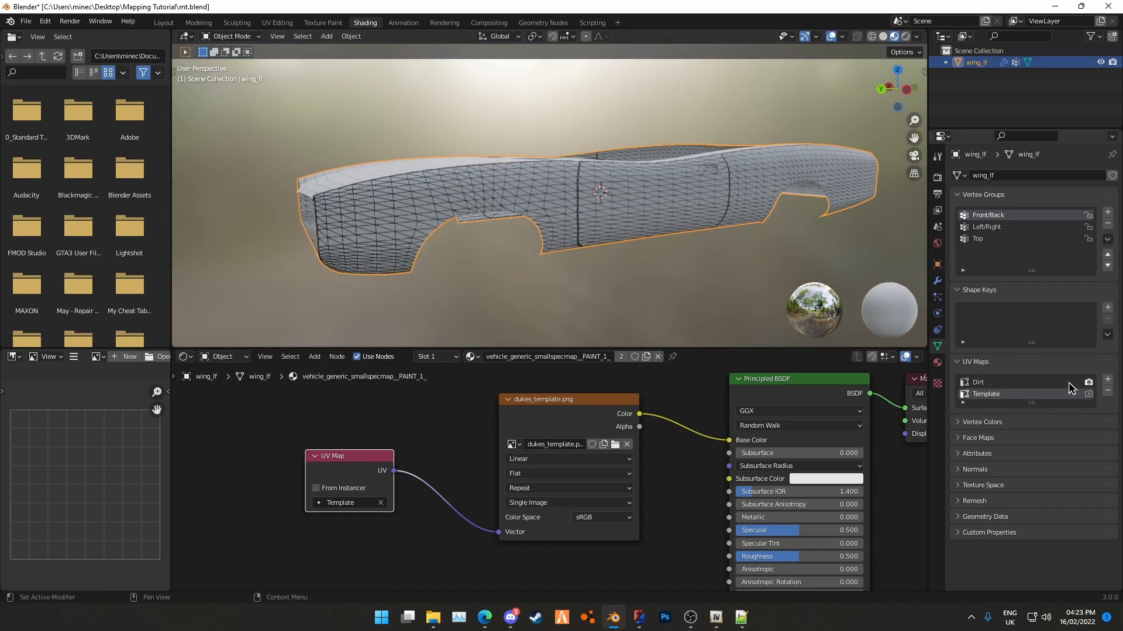
middle_drag(532, 246, 581, 244)
middle_drag(586, 312, 212, 95)
key(Tab)
key(Tab)
scroll(588, 269, up, 2)
key(Tab)
scroll(573, 260, up, 2)
key(Tab)
scroll(560, 248, down, 4)
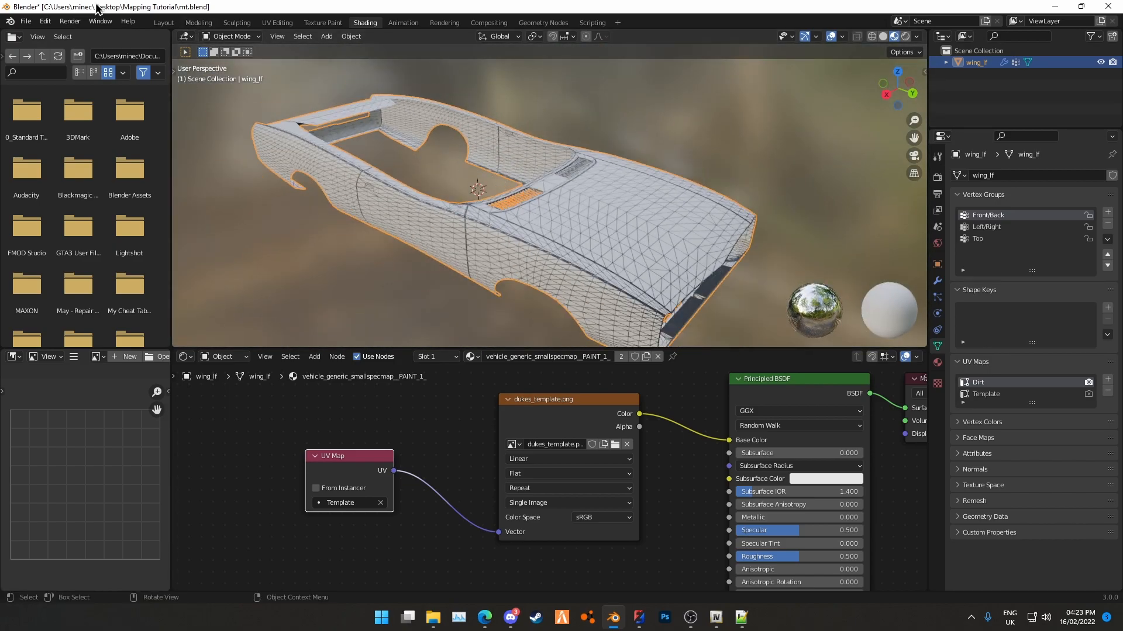
Switch to the Layout workspace and show the body in Material Preview shading
click(163, 23)
middle_drag(562, 281, 637, 281)
click(894, 36)
middle_drag(527, 316, 486, 241)
scroll(555, 263, up, 5)
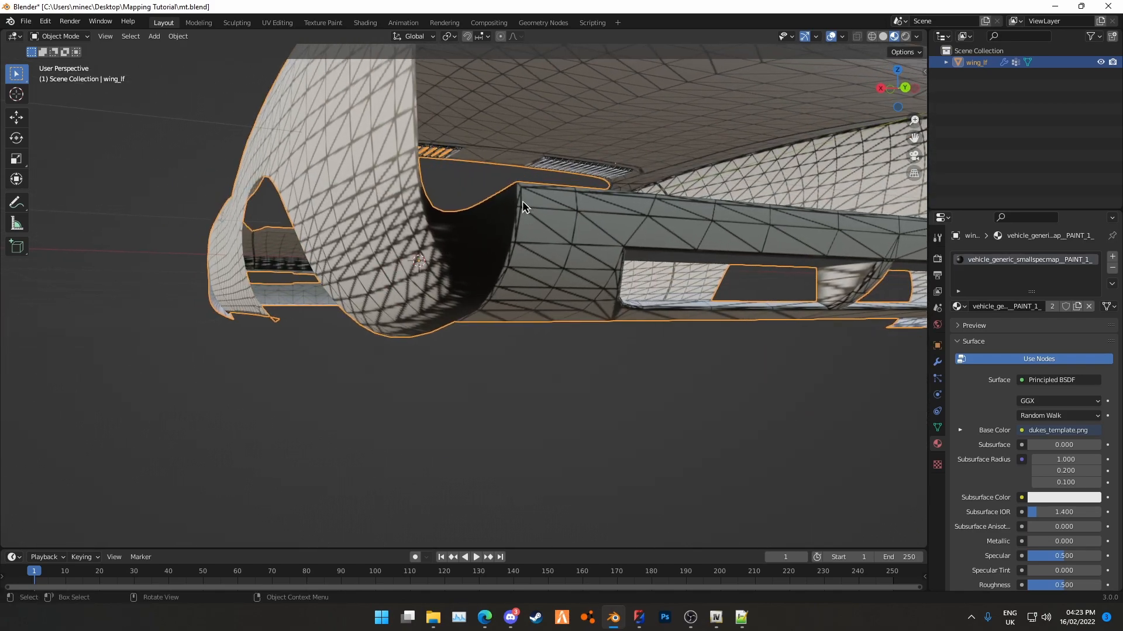
Examine the template's mapping on the front bumper and wing edges from low angles
key(Tab)
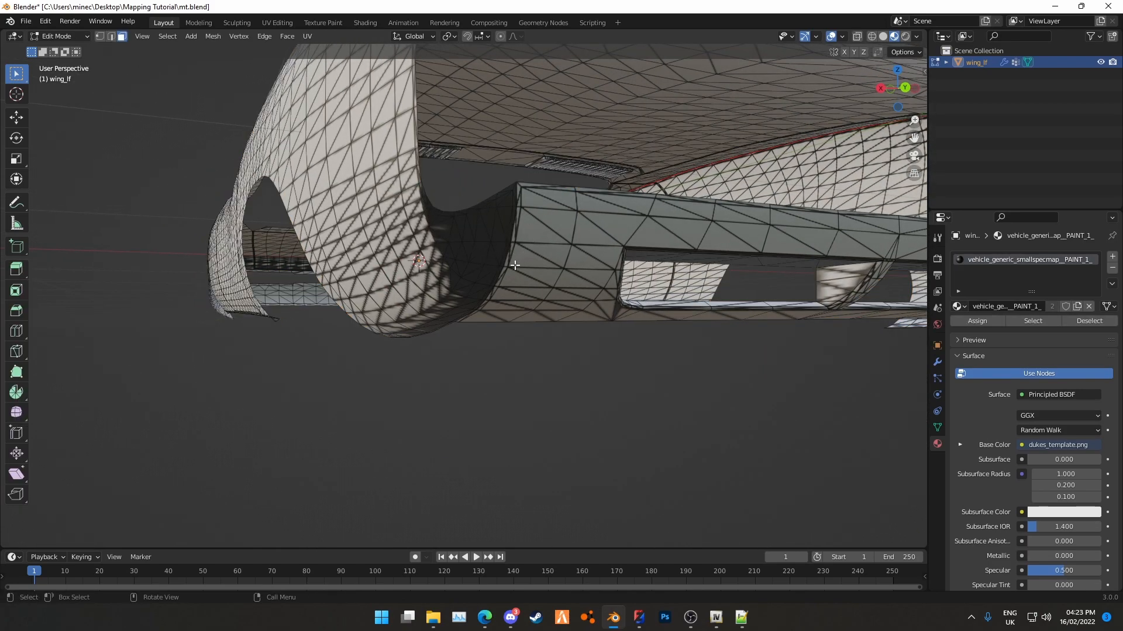
key(Tab)
middle_drag(604, 376, 411, 308)
scroll(411, 308, up, 3)
scroll(408, 251, down, 6)
middle_drag(409, 251, 389, 318)
scroll(377, 293, up, 5)
scroll(377, 297, down, 5)
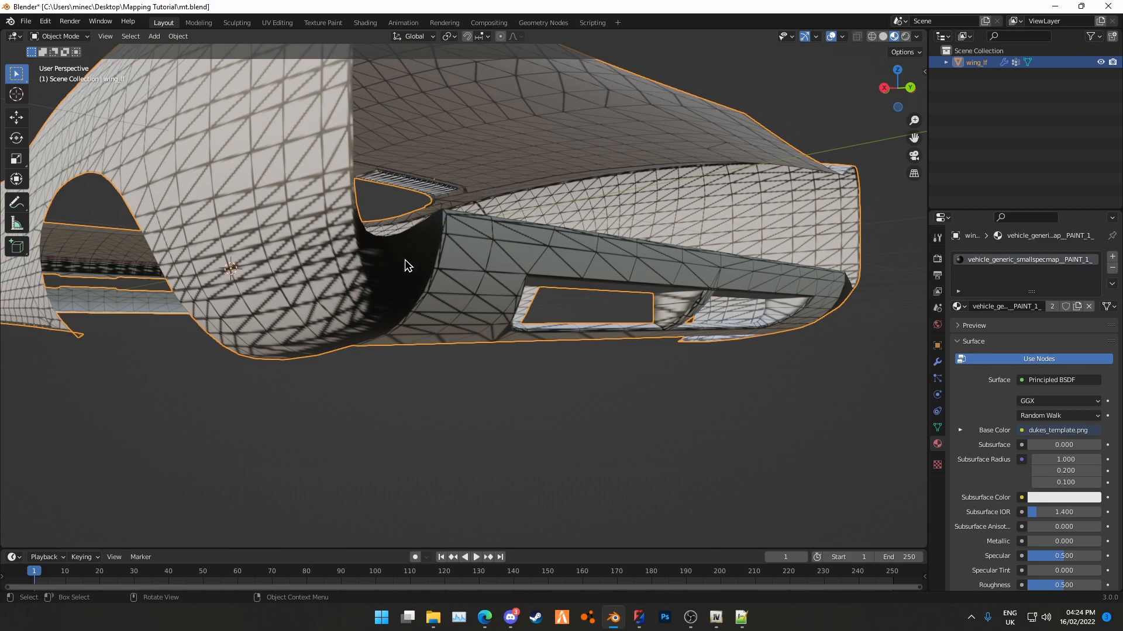
scroll(407, 265, down, 4)
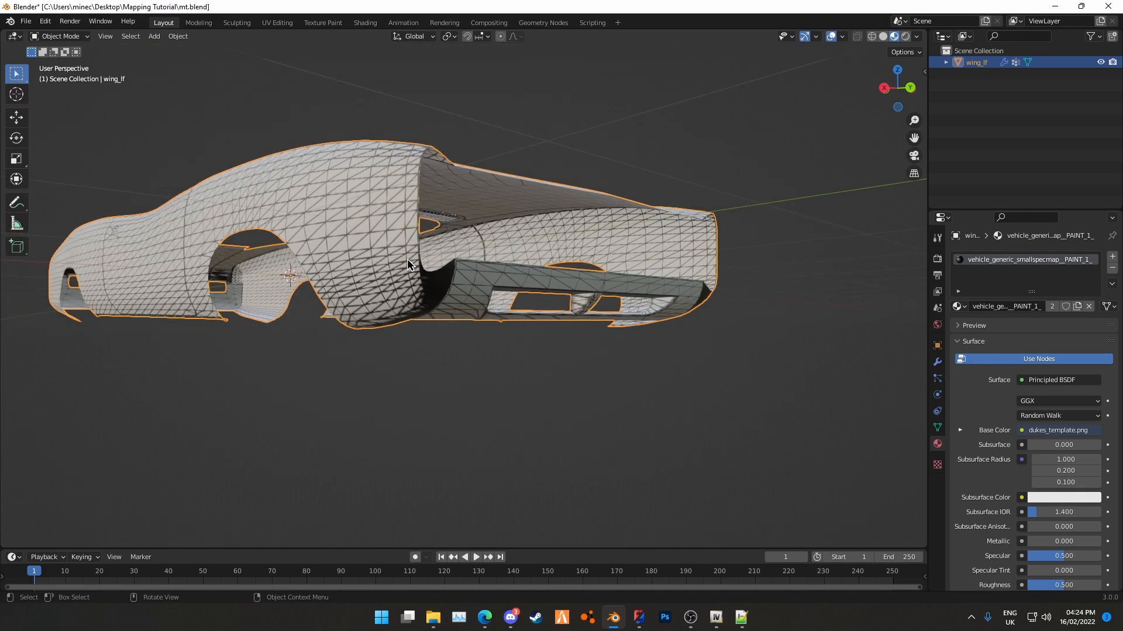
scroll(410, 260, up, 4)
middle_drag(412, 272, 463, 335)
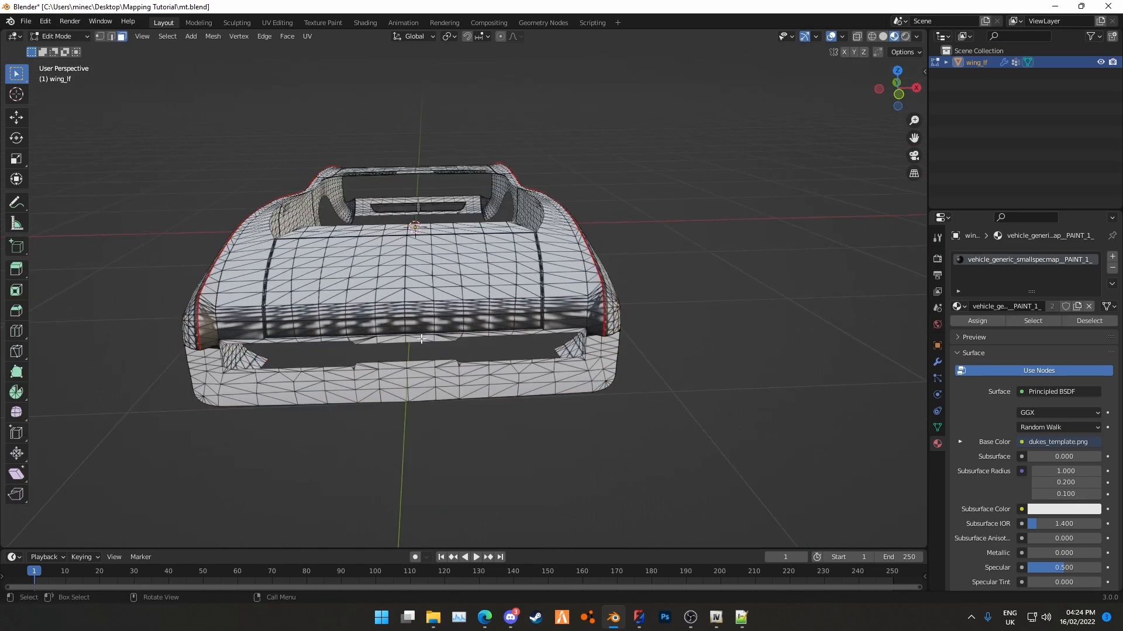
Examine the template's mapping across the body's rear end and side, comparing Object Mode with Edit Mode
scroll(387, 334, up, 2)
scroll(386, 335, up, 1)
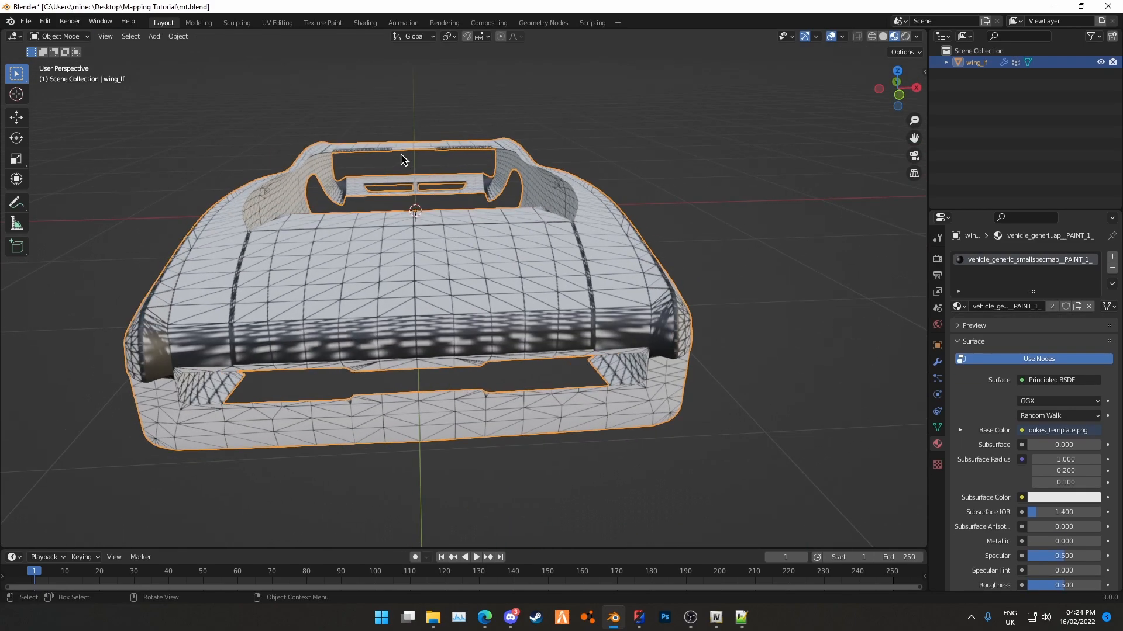
scroll(391, 297, up, 2)
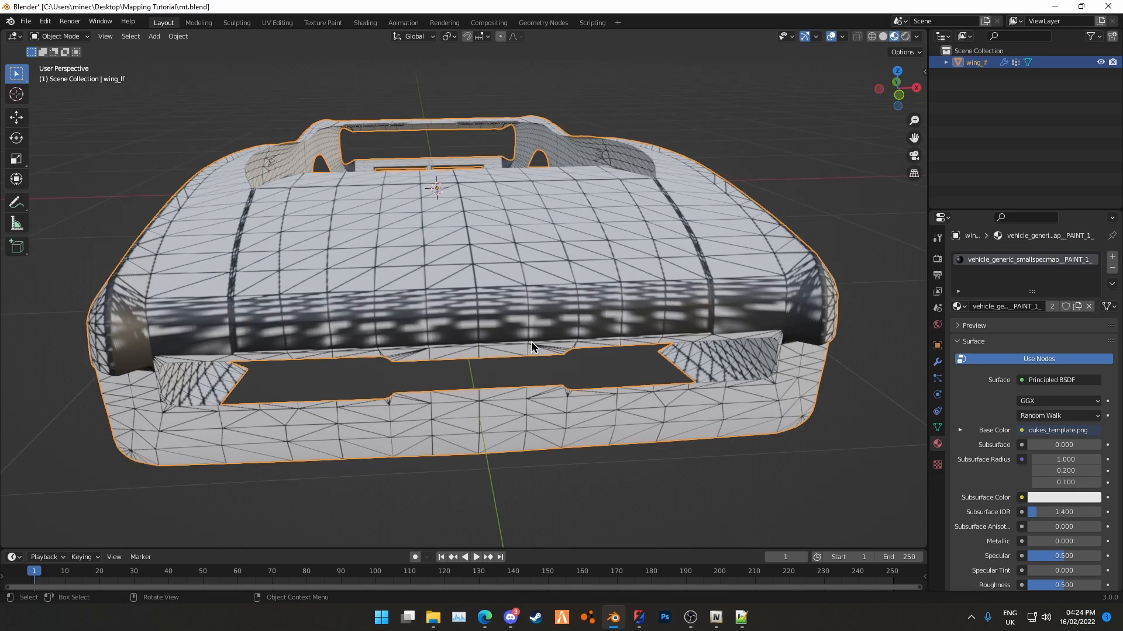
key(Tab)
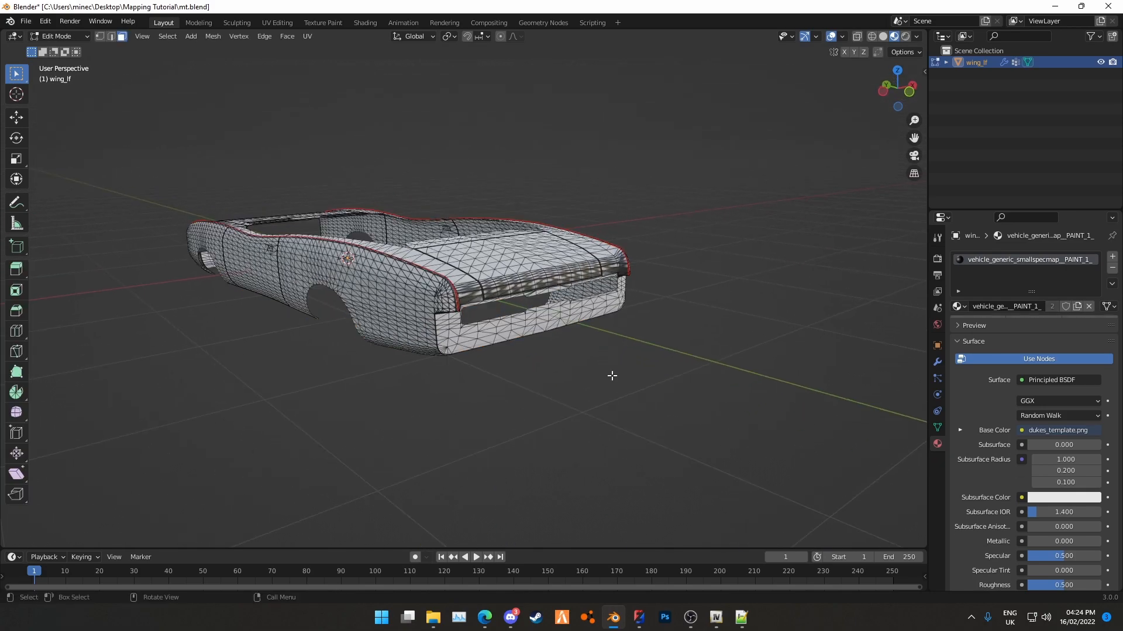
key(Tab)
scroll(441, 368, up, 2)
middle_drag(440, 368, 419, 329)
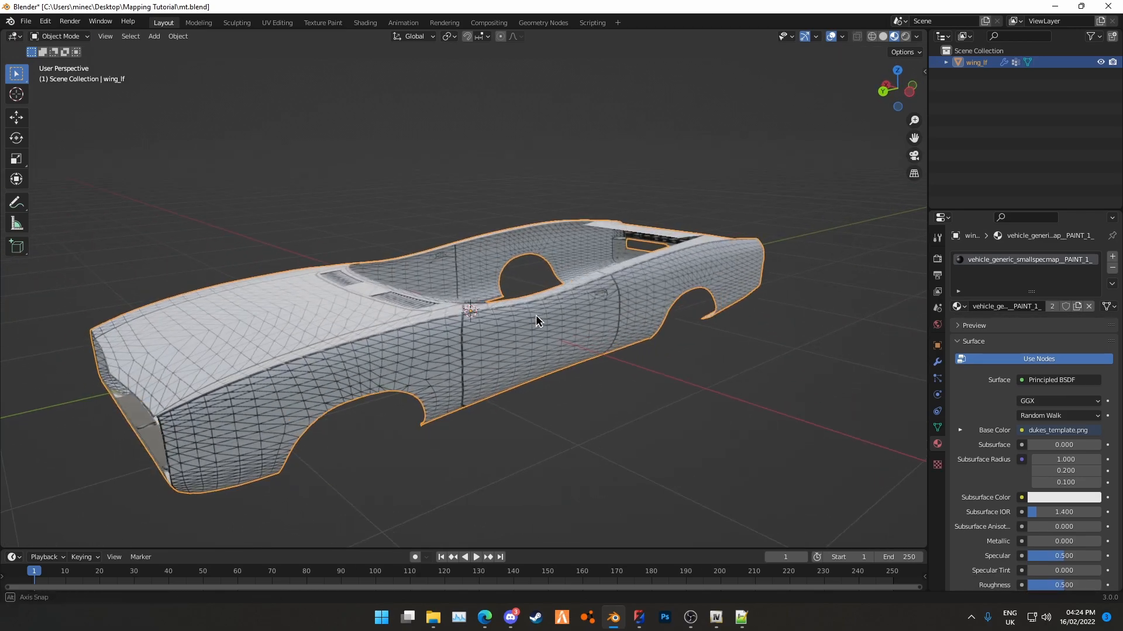
key(Tab)
middle_drag(538, 313, 512, 298)
key(Tab)
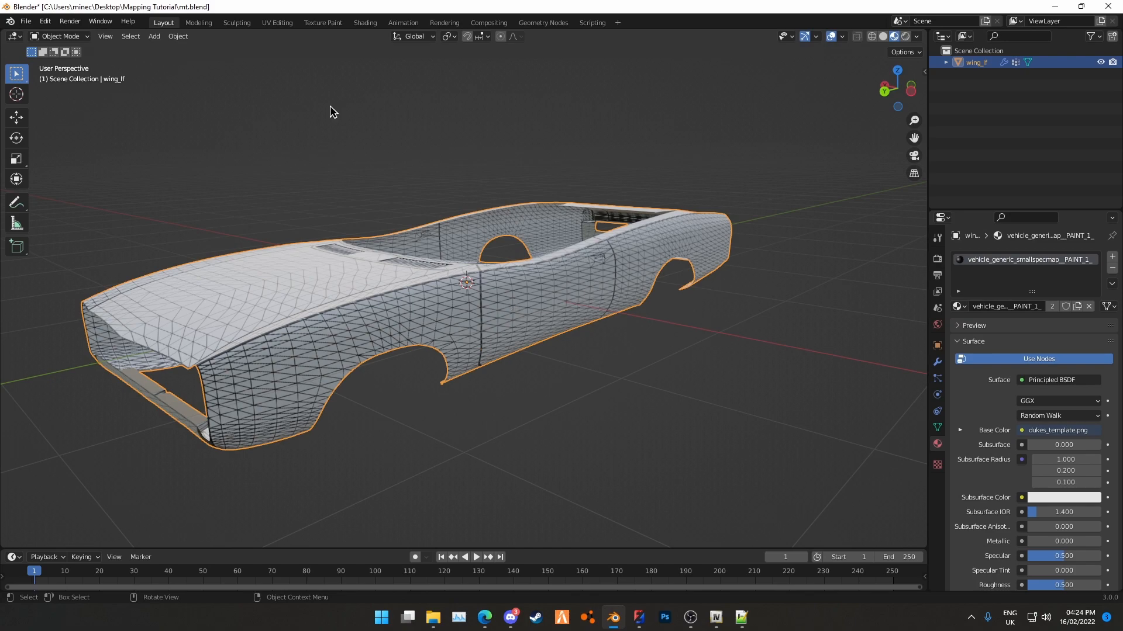
Start a COLLADA export of the Dukes body and apply the GTA 5 operator preset
click(26, 21)
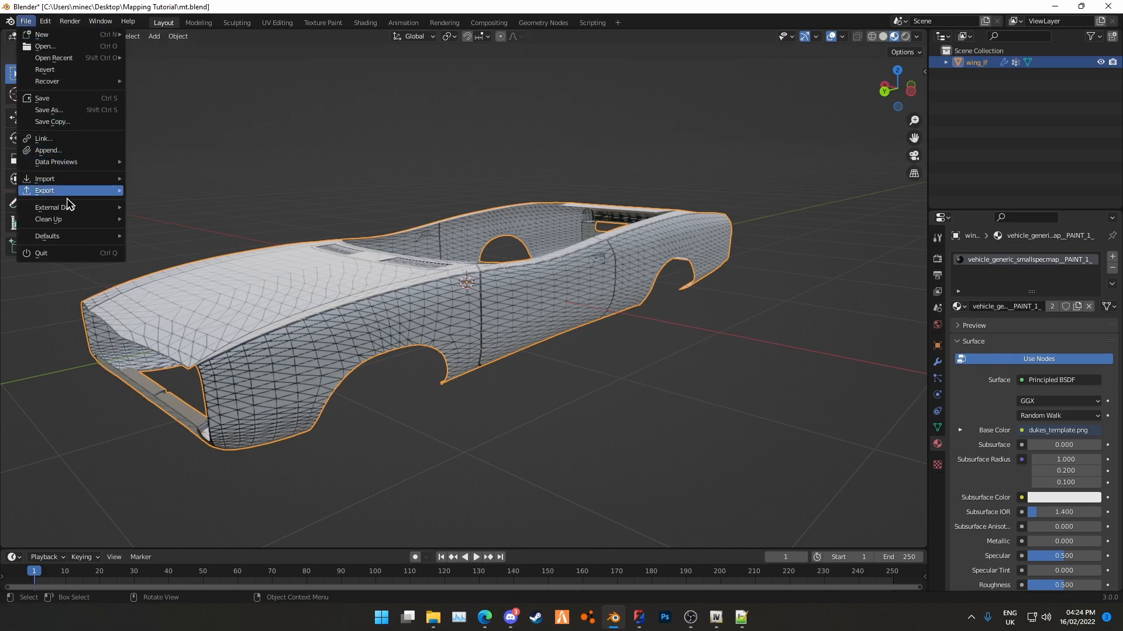
click(26, 21)
mouse_move(52, 191)
click(149, 190)
click(780, 177)
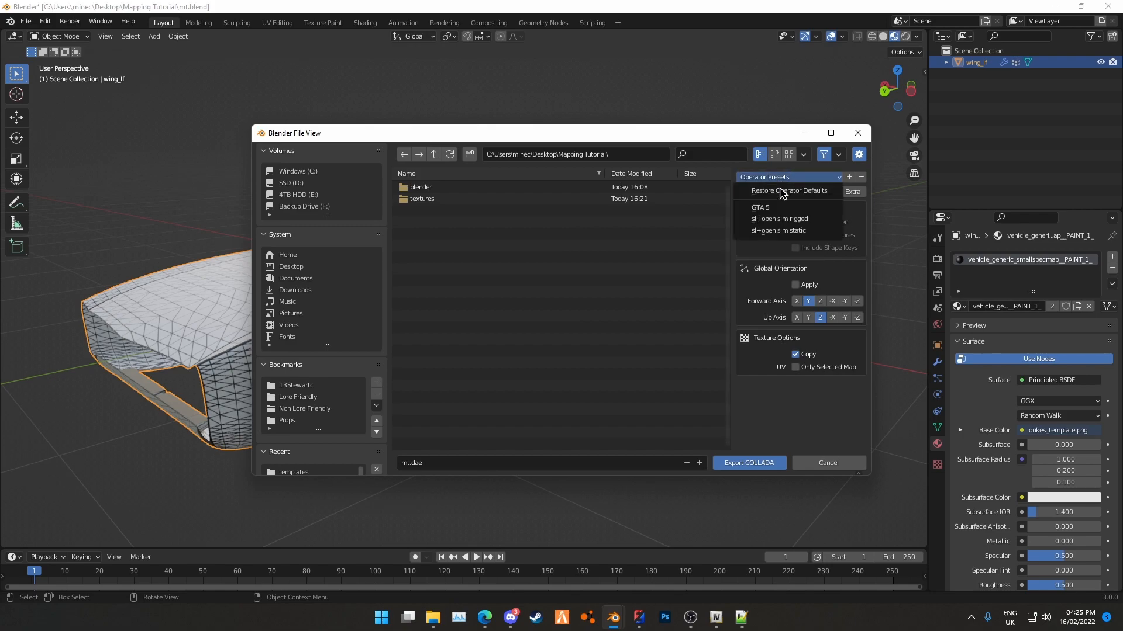
click(774, 209)
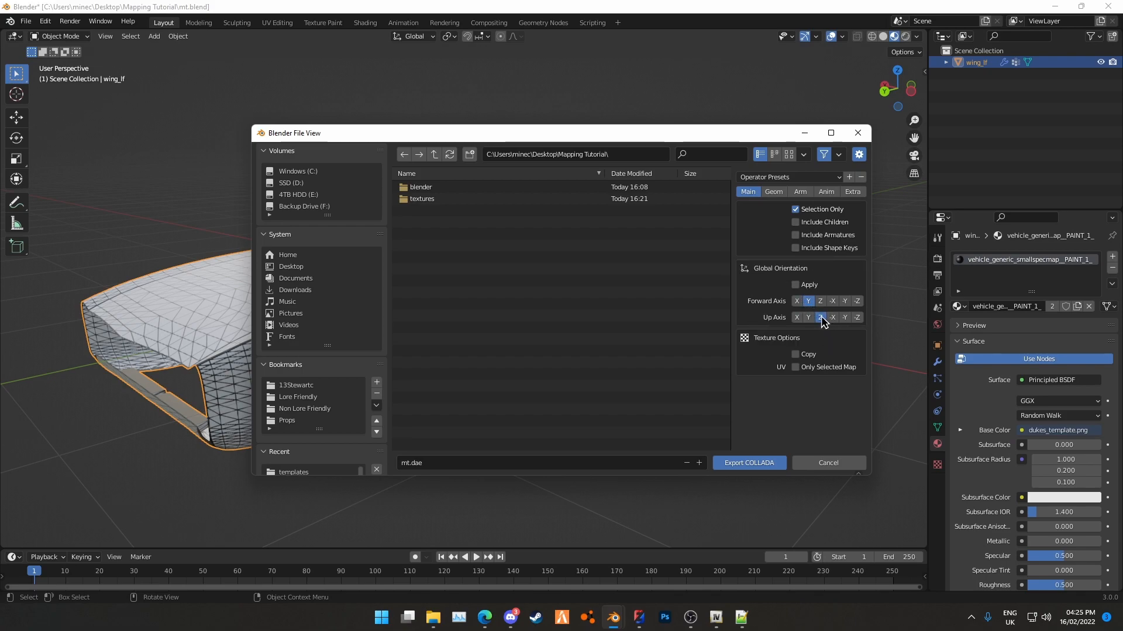
Review the geometry, armature, animation and extra options of the COLLADA export
click(773, 192)
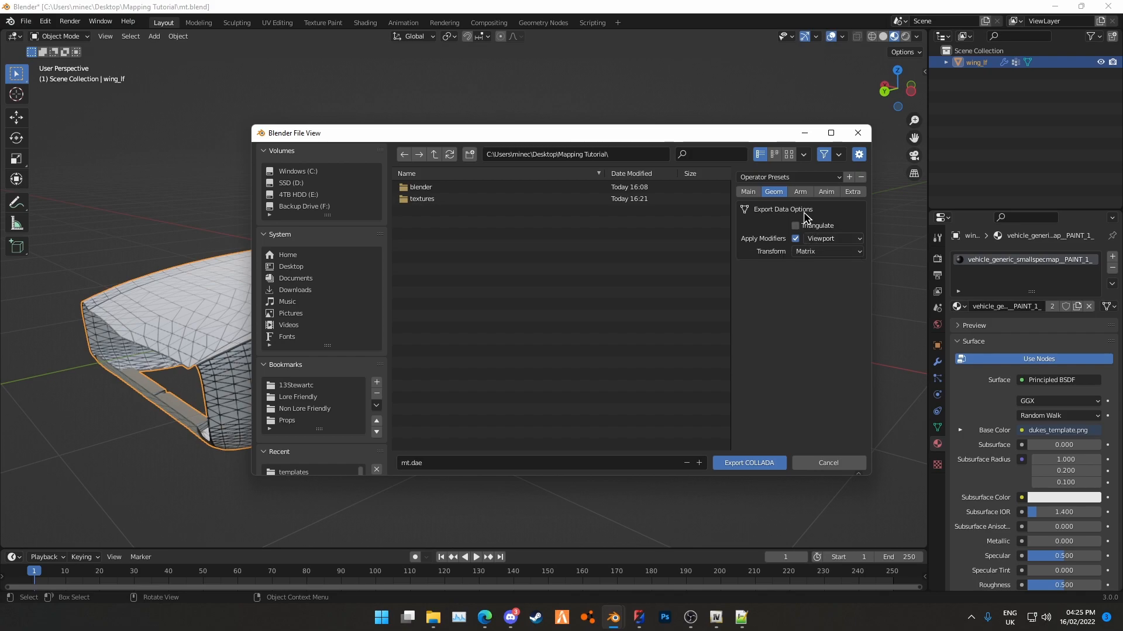
click(800, 193)
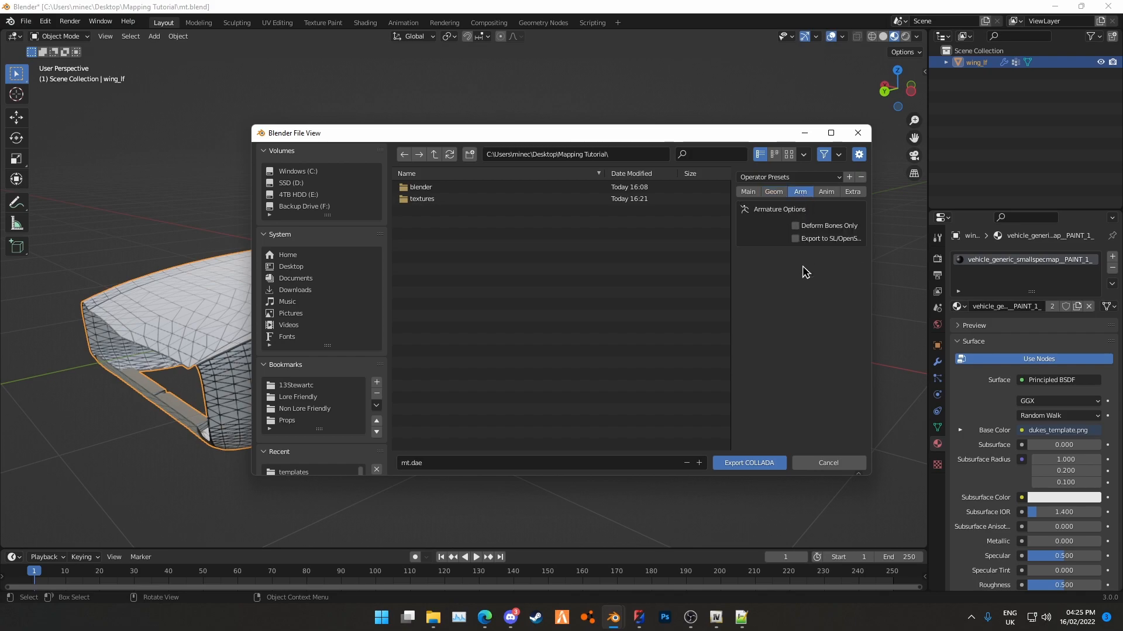
click(826, 193)
click(851, 192)
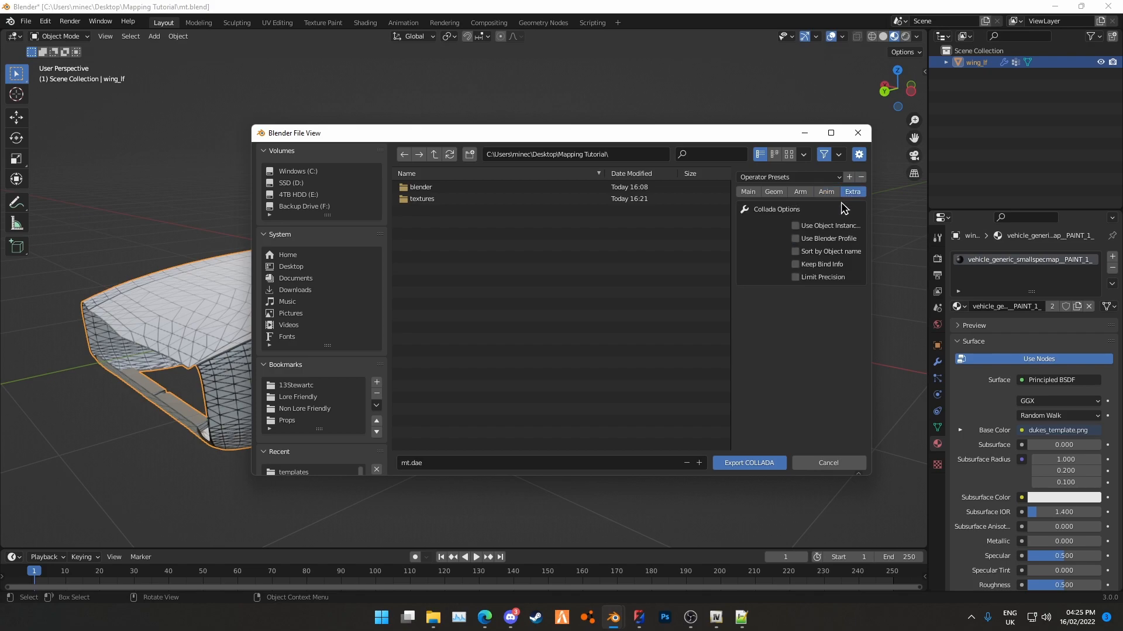
click(747, 192)
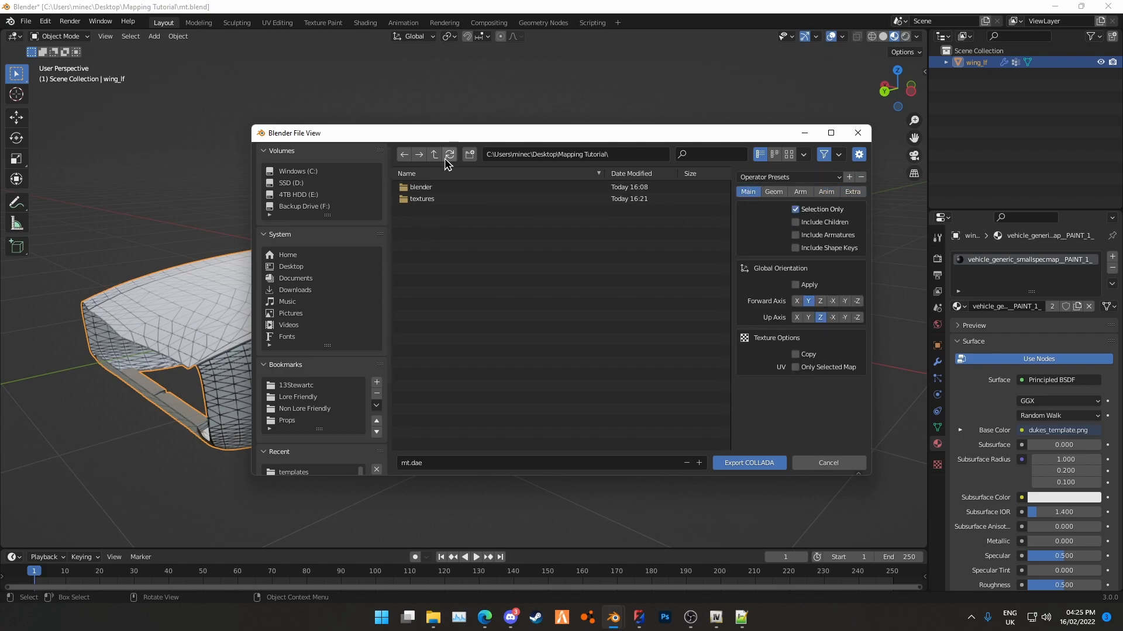
Create a models folder inside Mapping Tutorial and export the body there as mt.dae
click(469, 154)
text(models)
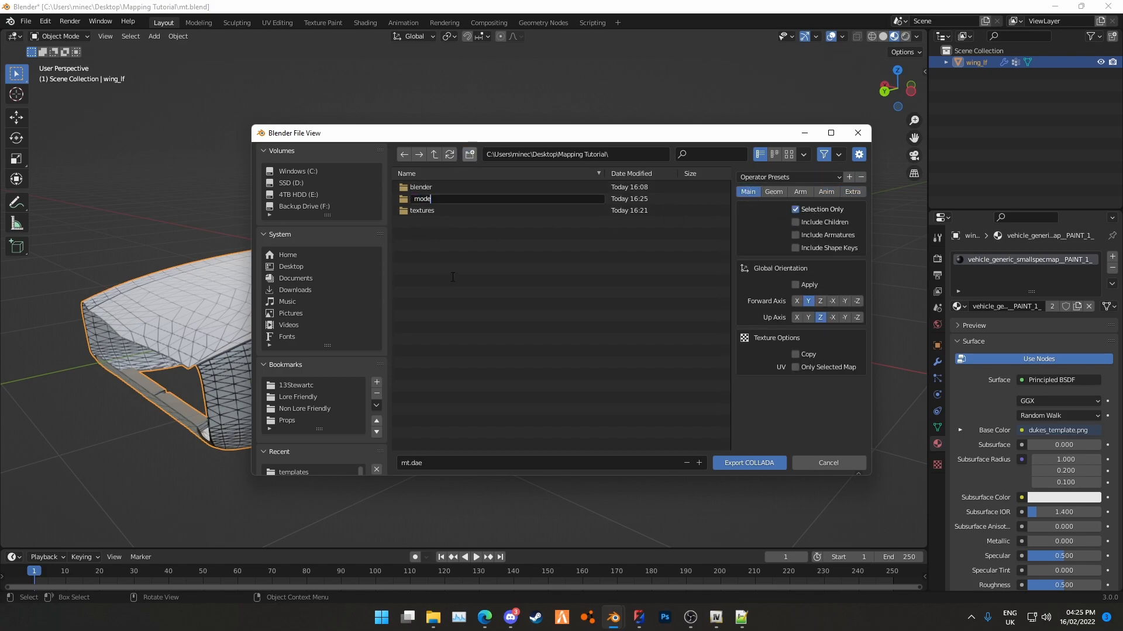
key(Return)
double_click(421, 199)
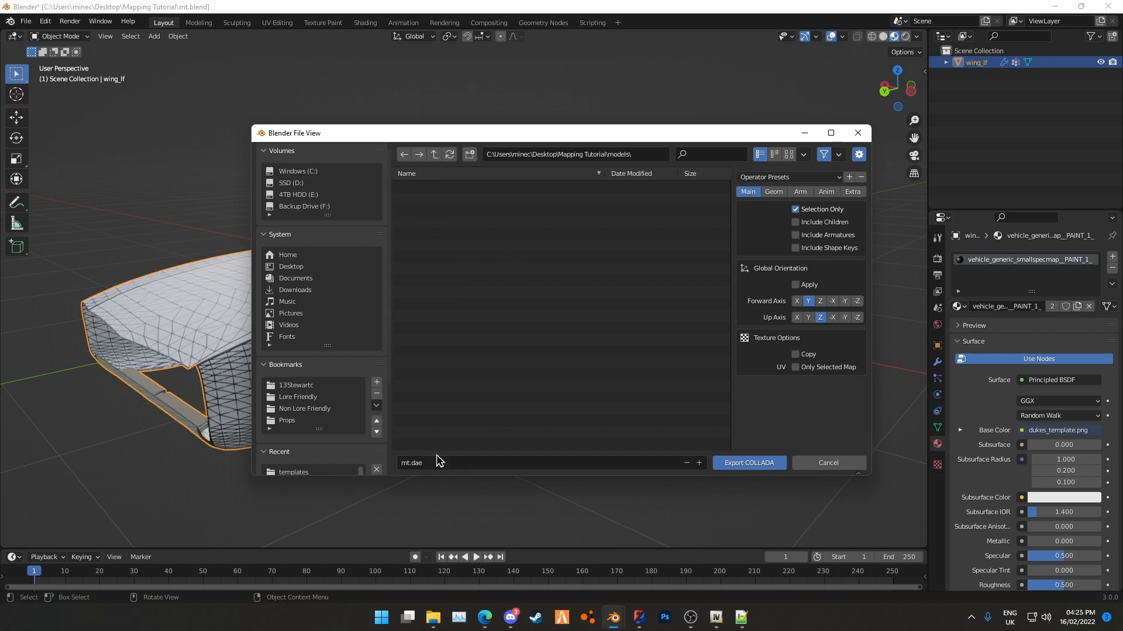
click(404, 463)
click(472, 468)
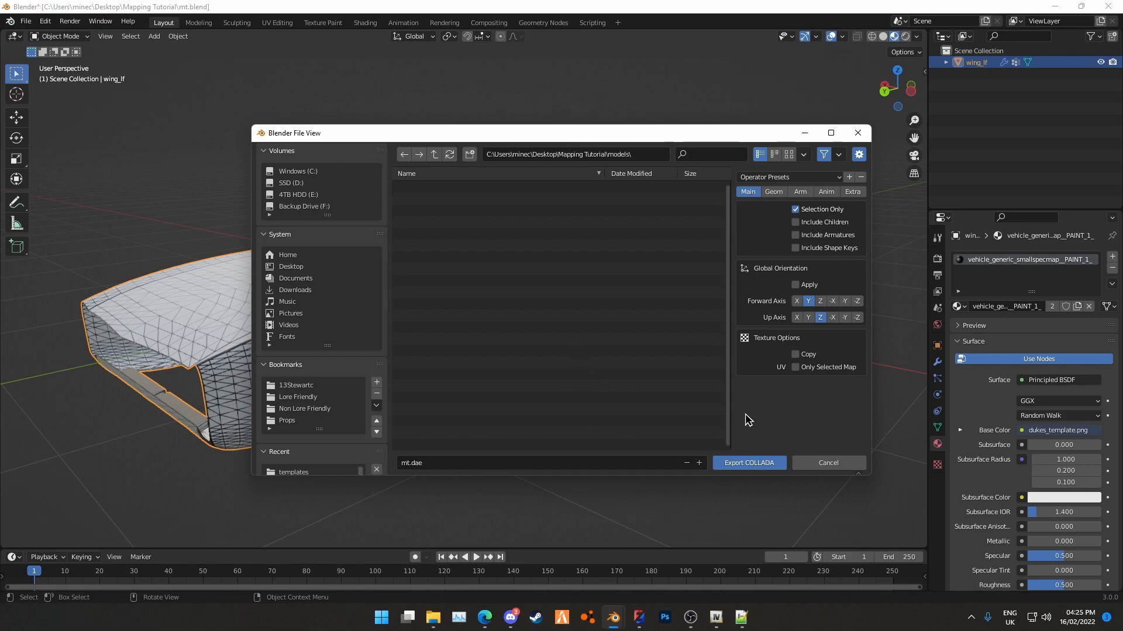
click(749, 463)
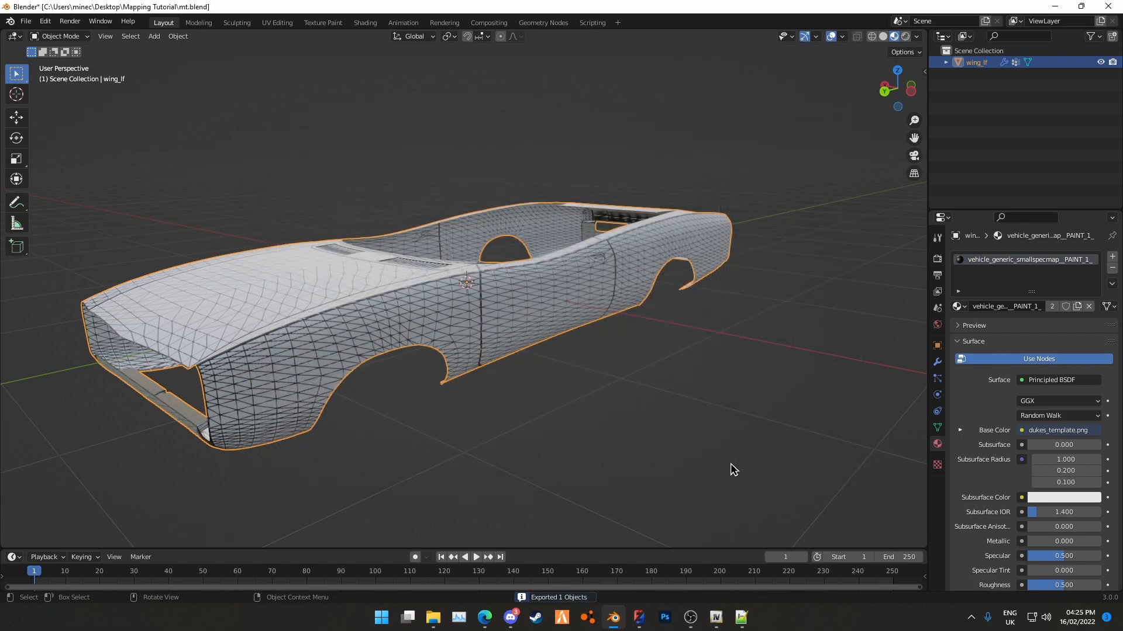
Switch to ZModeler, rename the dukes_mapped node as old_backup and hide it
click(638, 617)
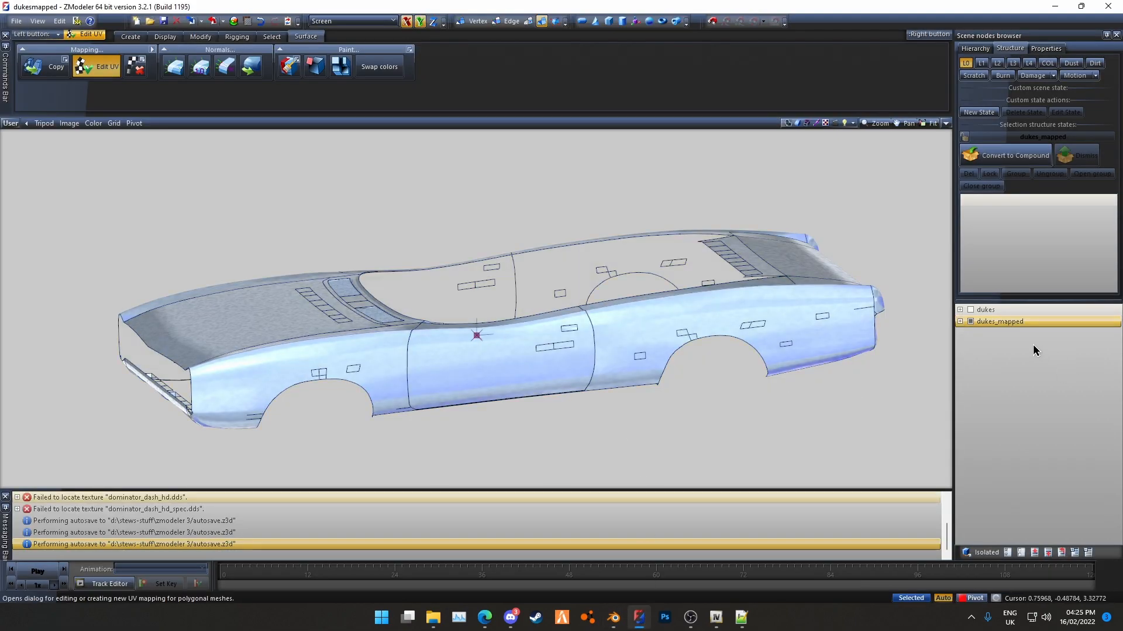
click(994, 321)
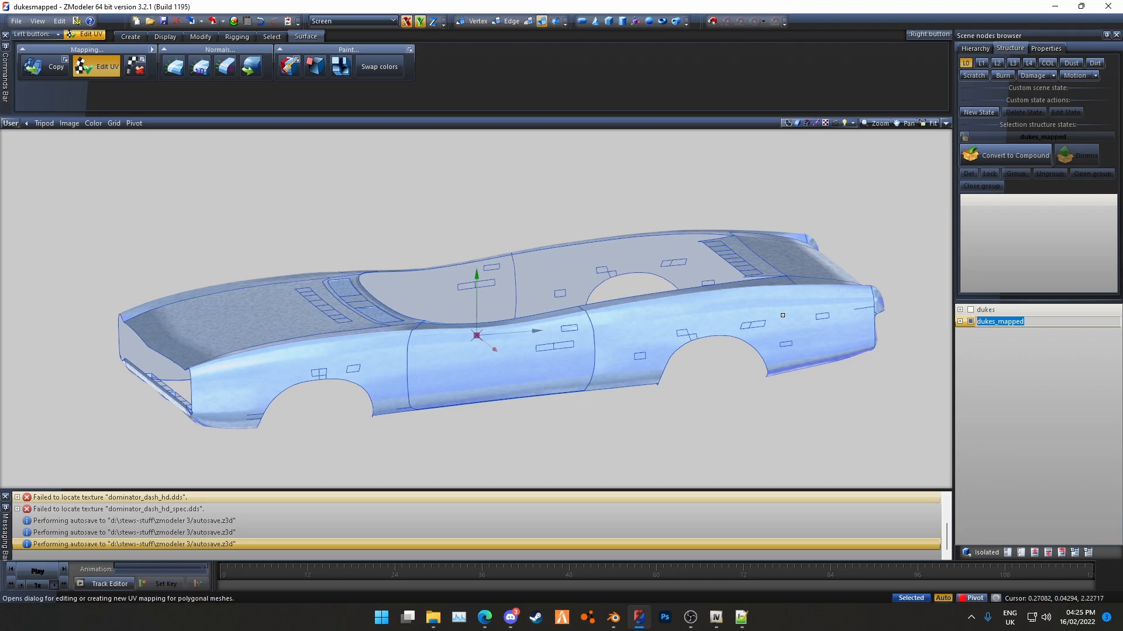
text(ol)
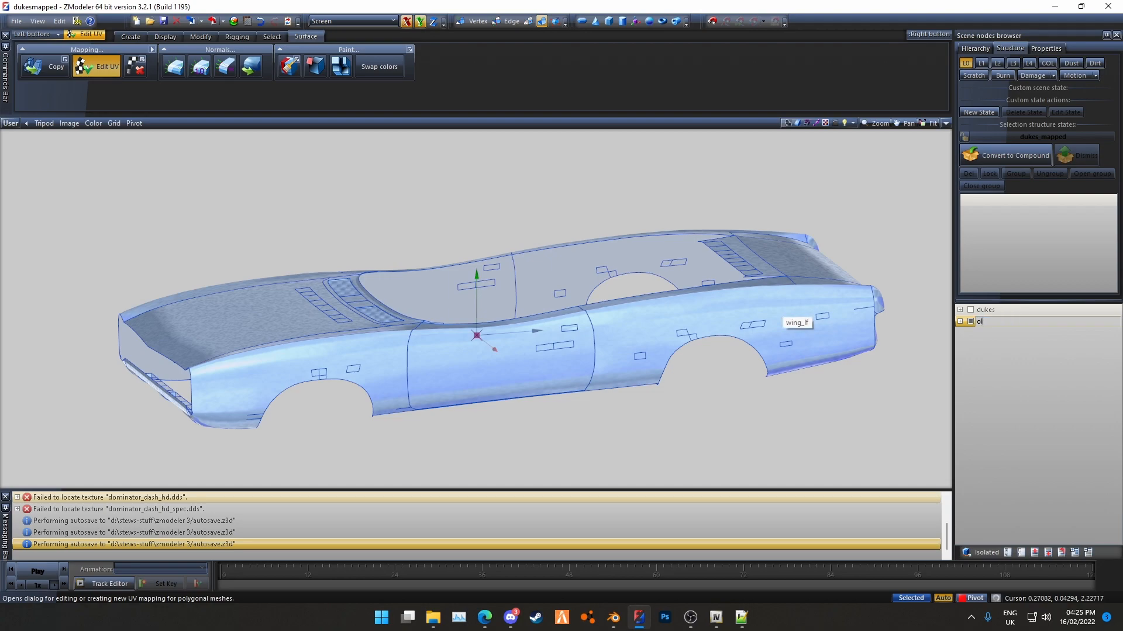
text(d_backup)
key(Return)
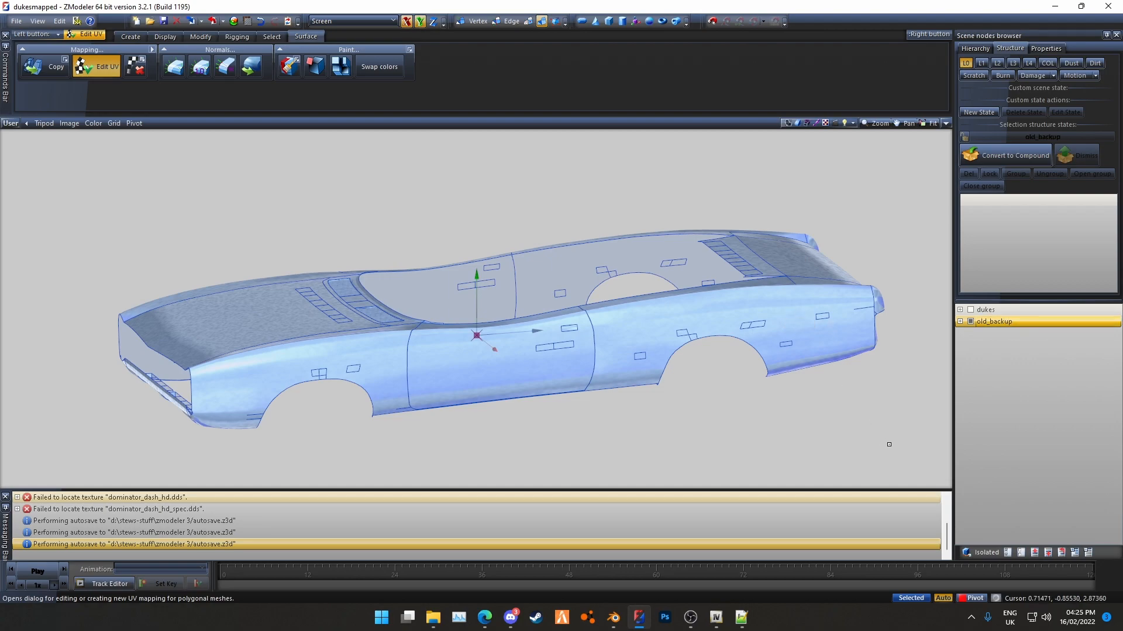
click(970, 321)
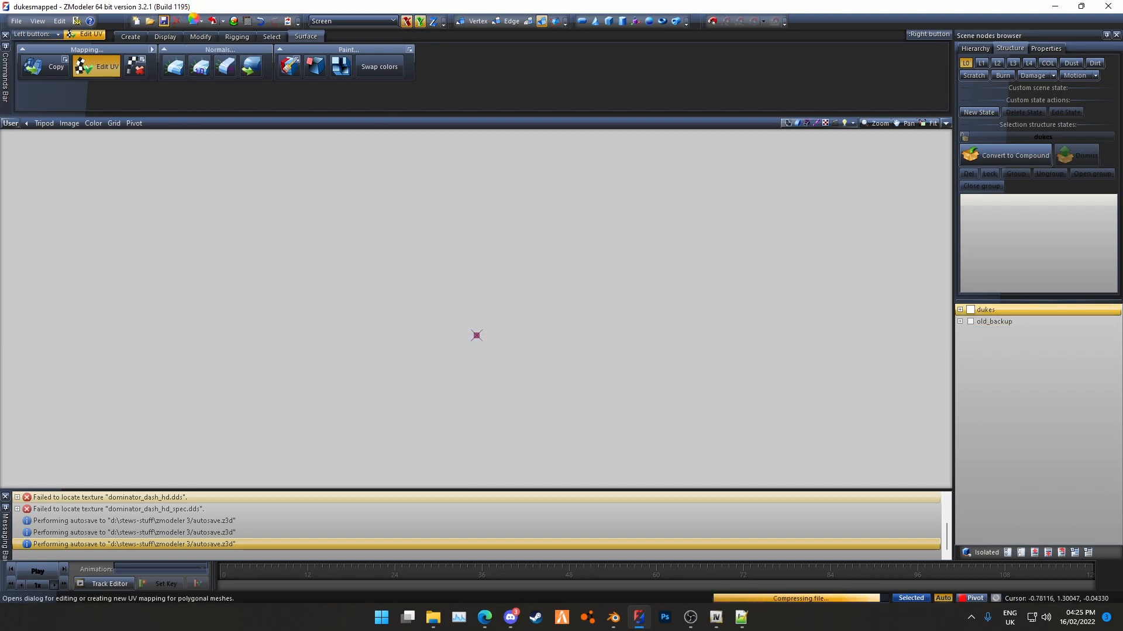
Import mt.dae from the models folder with the default import options
click(191, 23)
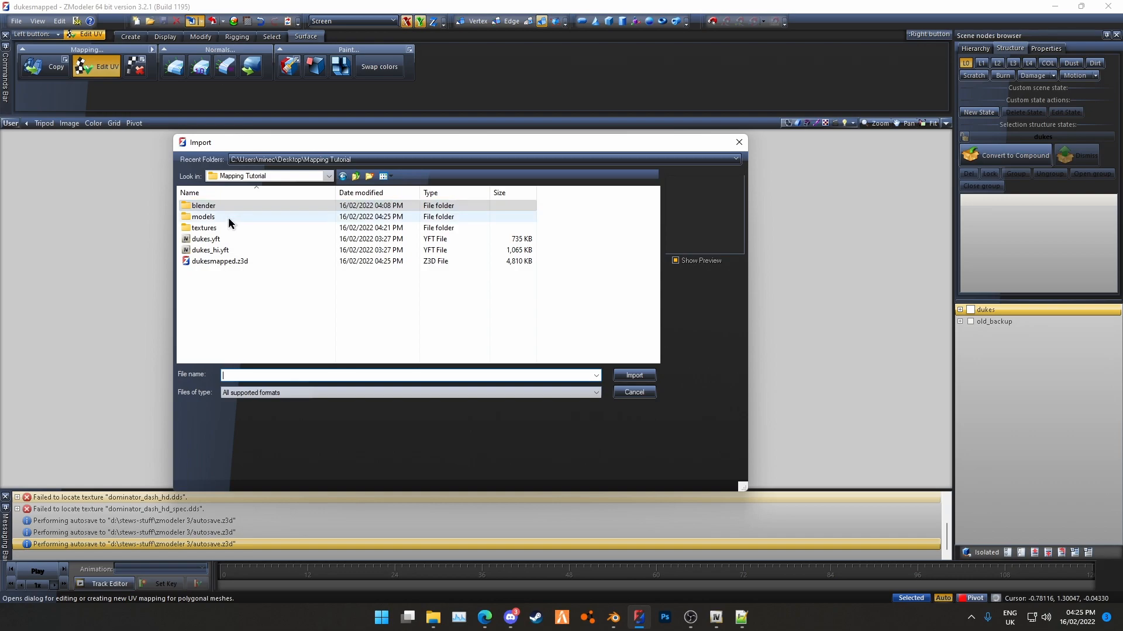
double_click(221, 217)
click(221, 217)
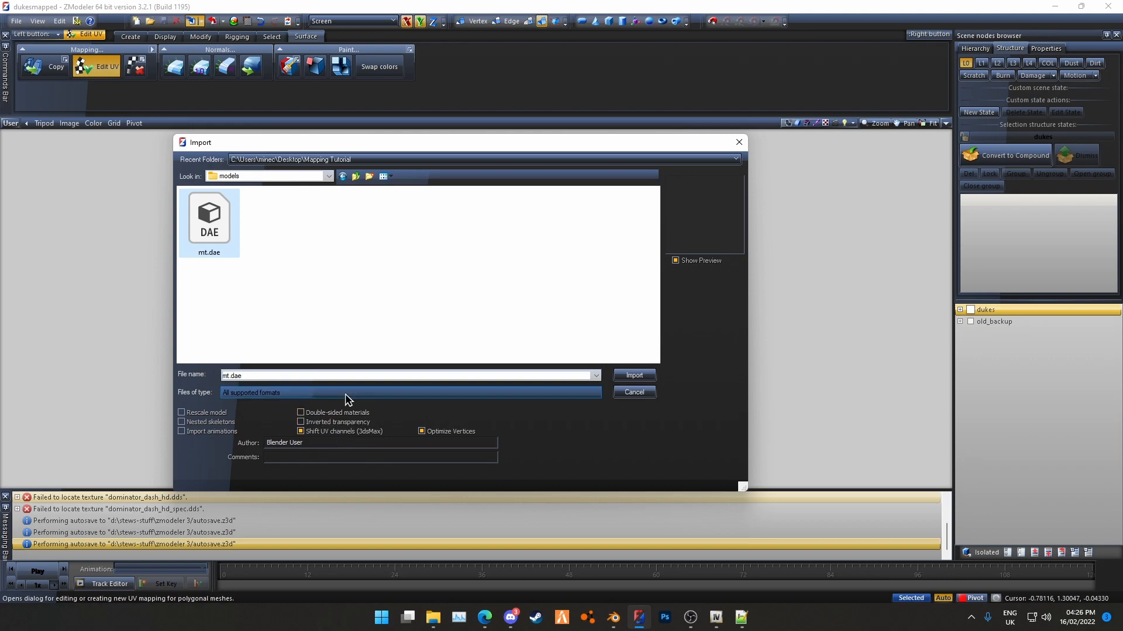
click(639, 377)
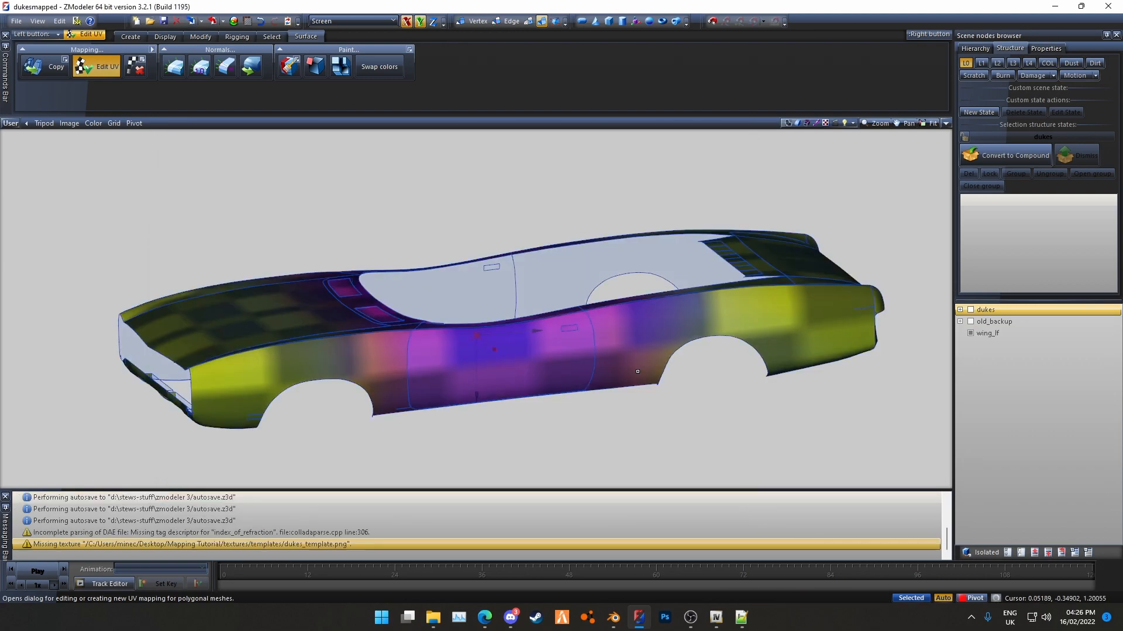
Select the imported wing_lf mesh and enable Tangents in its vertex format
right_click(587, 390)
click(615, 394)
drag(759, 446, 245, 191)
click(1046, 49)
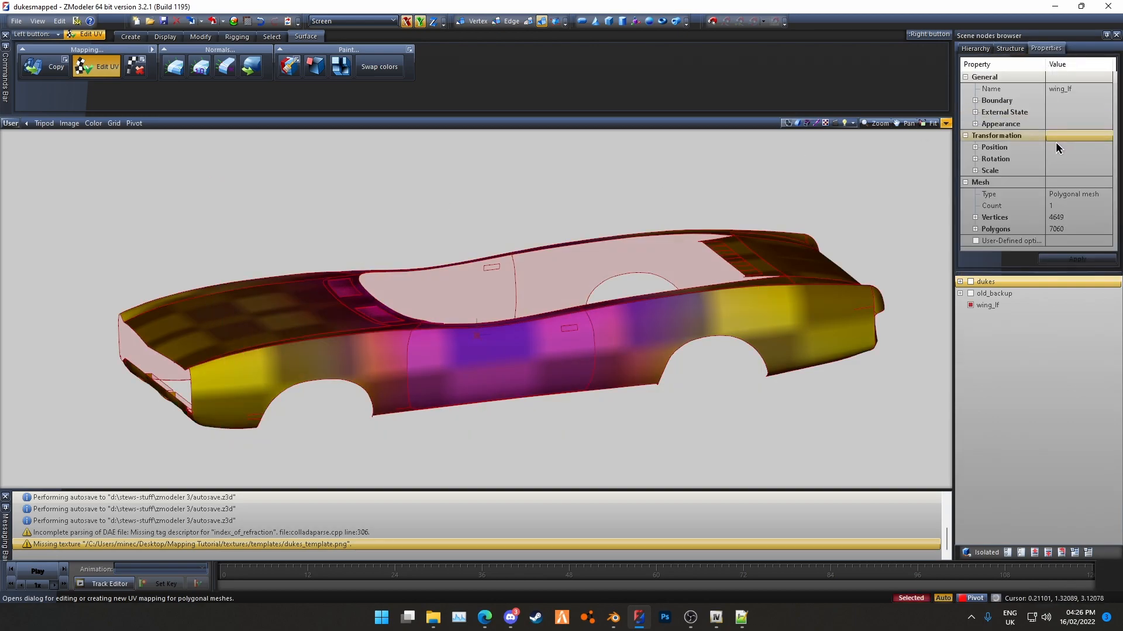
click(975, 217)
click(984, 229)
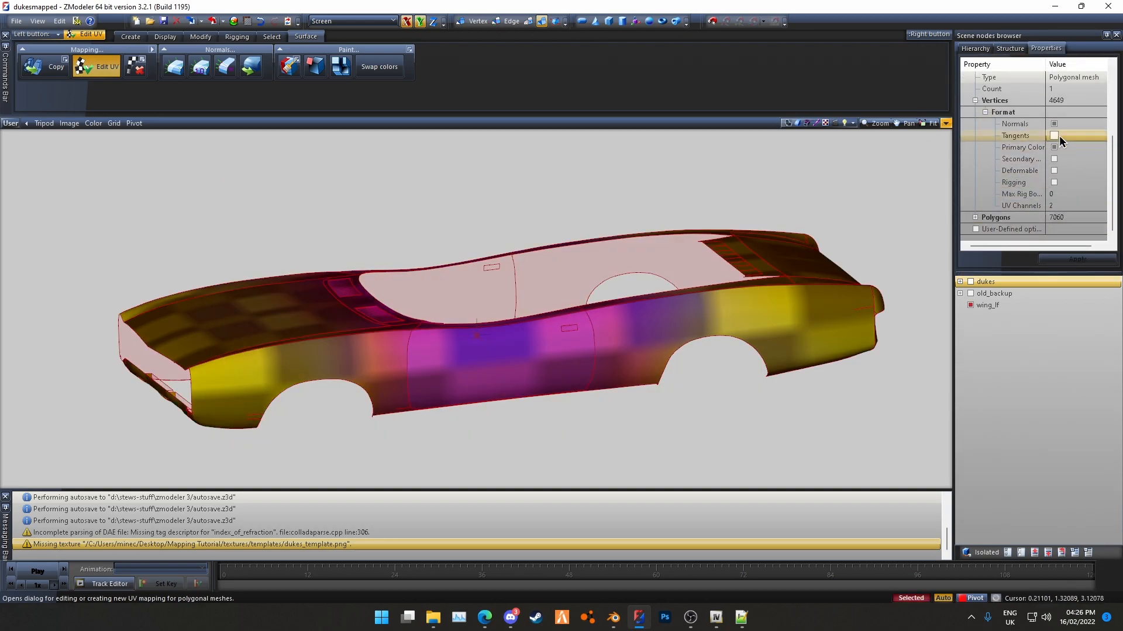
click(1062, 135)
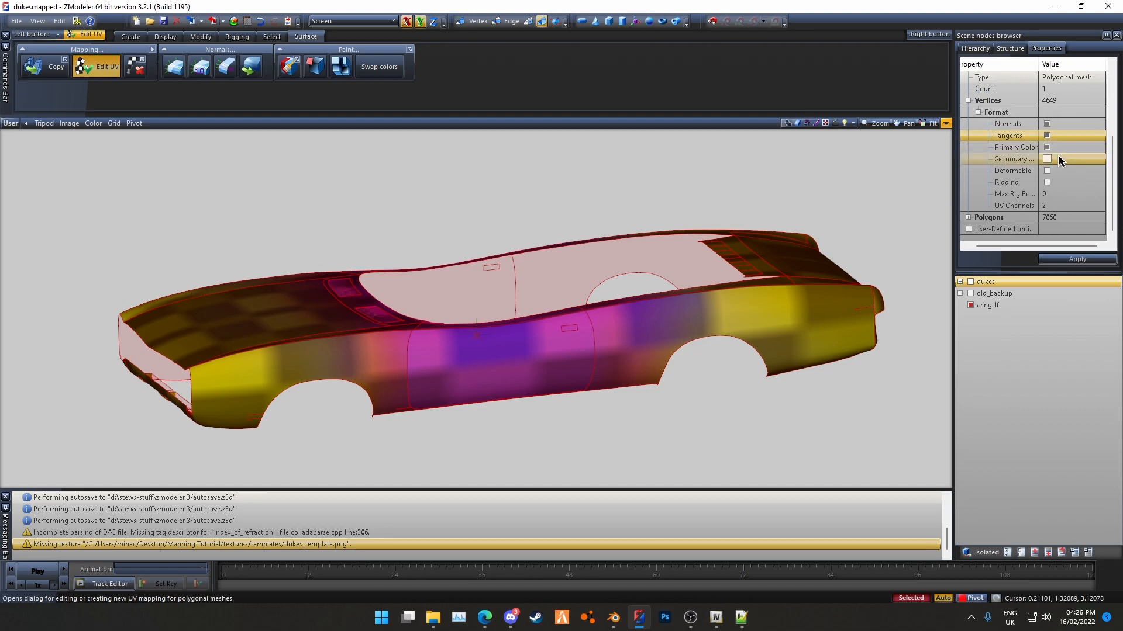
click(1079, 260)
drag(673, 427, 352, 300)
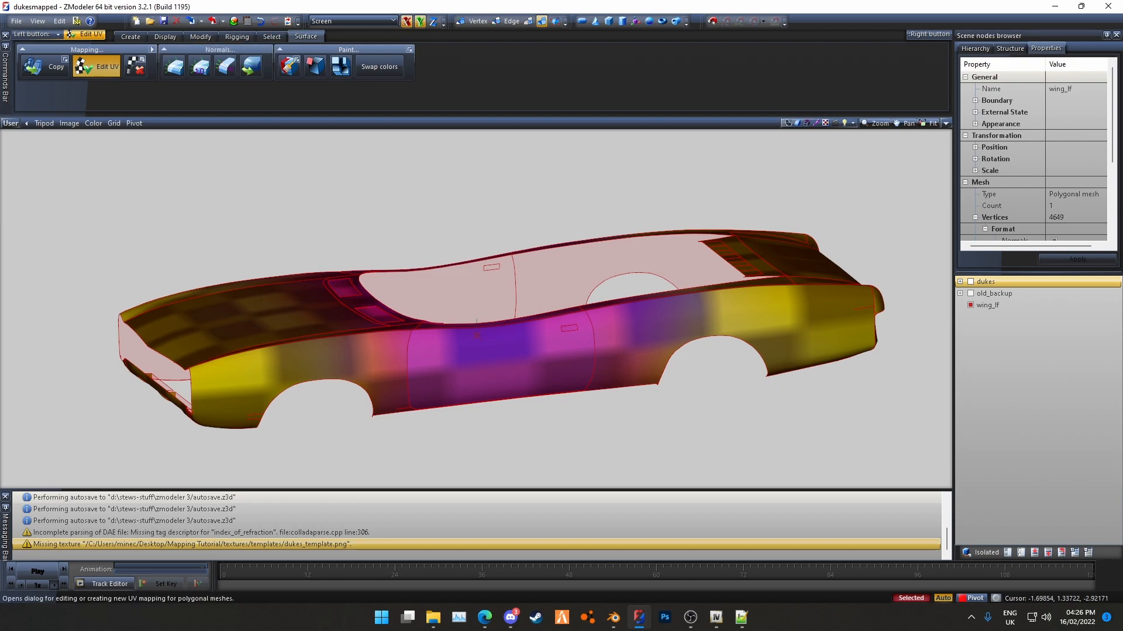
Check which shader adaptation the vehicle_generic_smallspecmap [PAINT:1] material uses in the Material Browser
click(233, 21)
drag(286, 100, 415, 100)
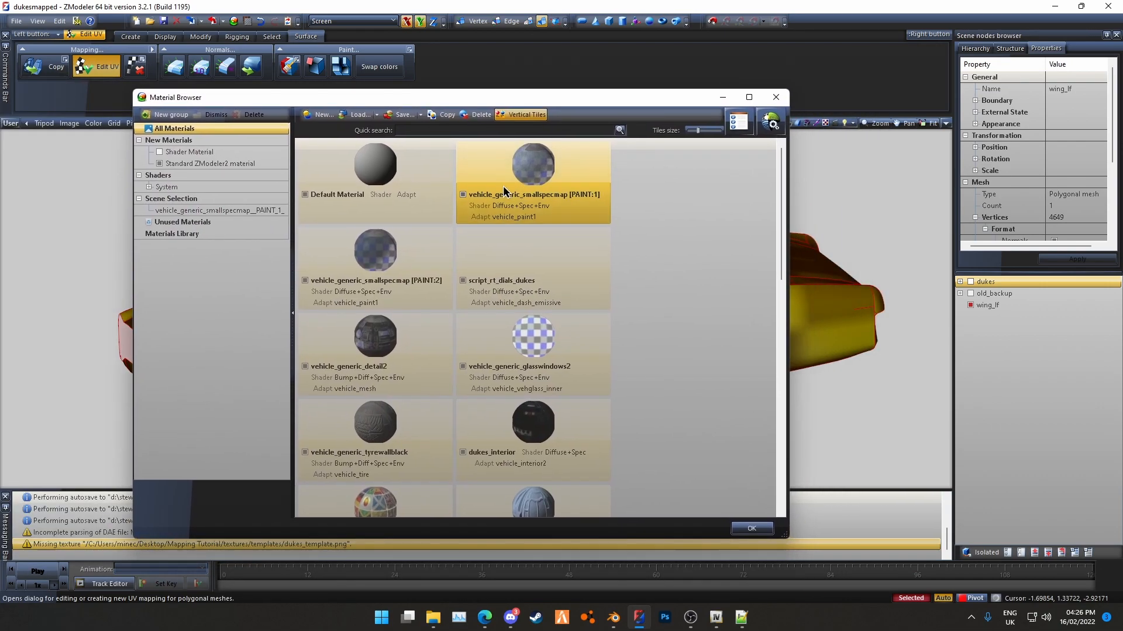
click(534, 218)
mouse_move(539, 217)
mouse_down()
mouse_move(491, 219)
mouse_move(541, 227)
mouse_move(488, 207)
mouse_up()
click(478, 216)
click(537, 217)
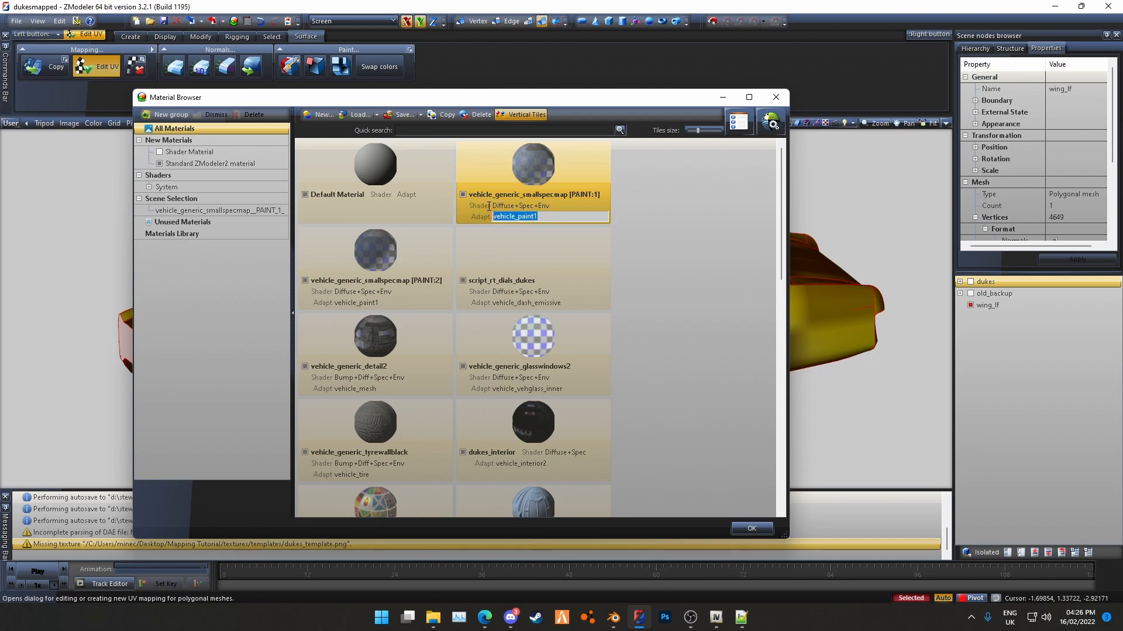
click(480, 204)
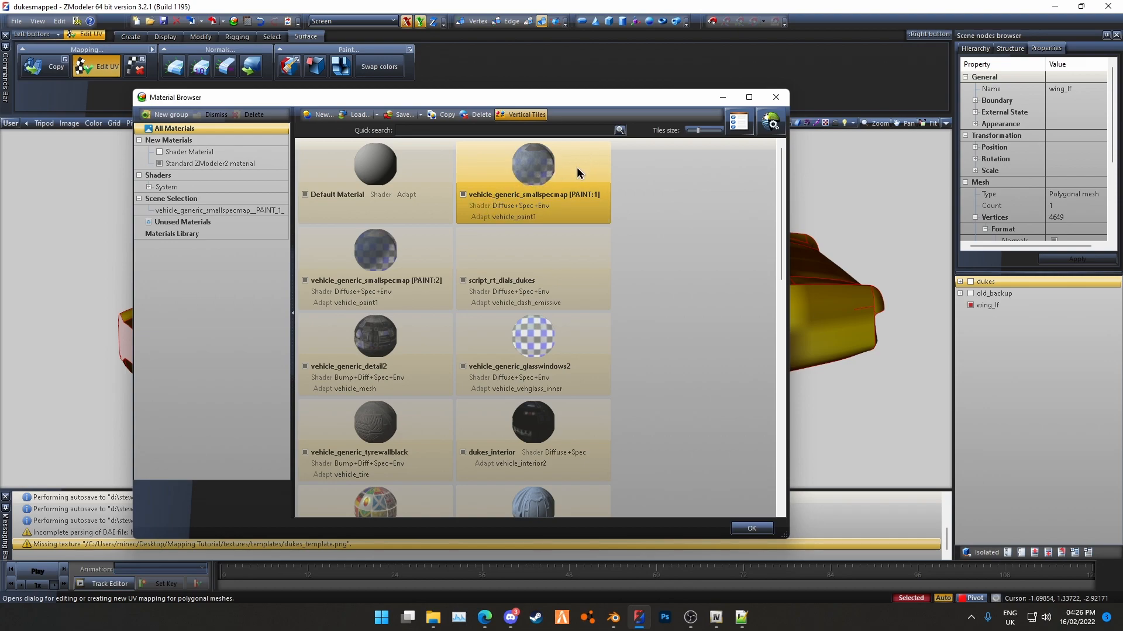
click(542, 217)
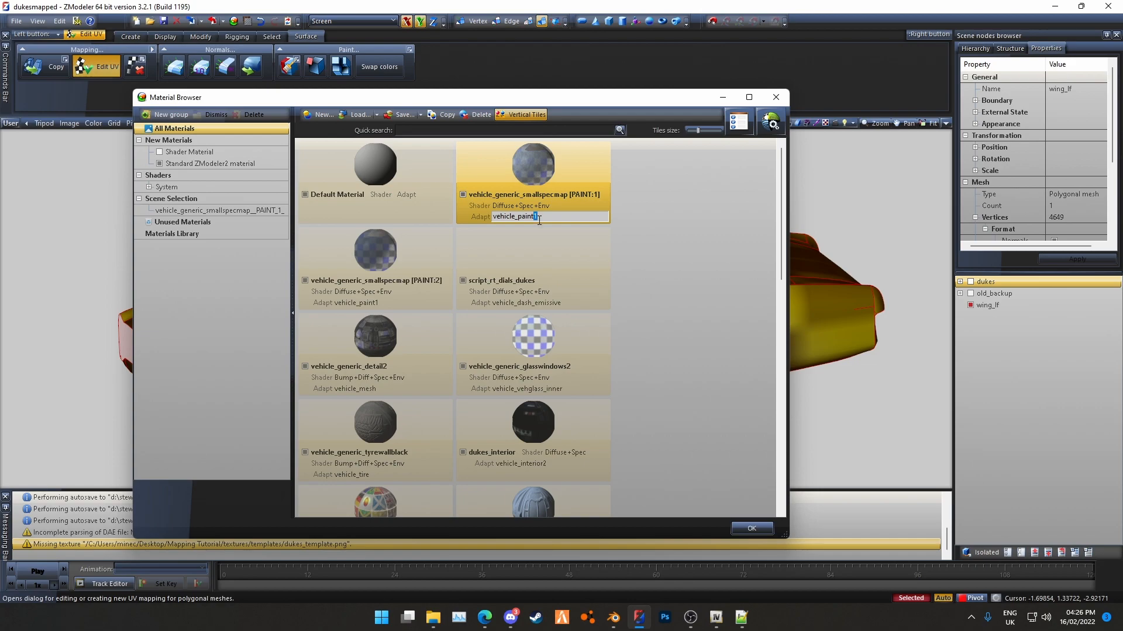
Apply the GTAV vehicle_paint4 preset to vehicle_generic_smallspecmap [PAINT:1] and replace the imported mesh's material with it
click(539, 173)
click(775, 130)
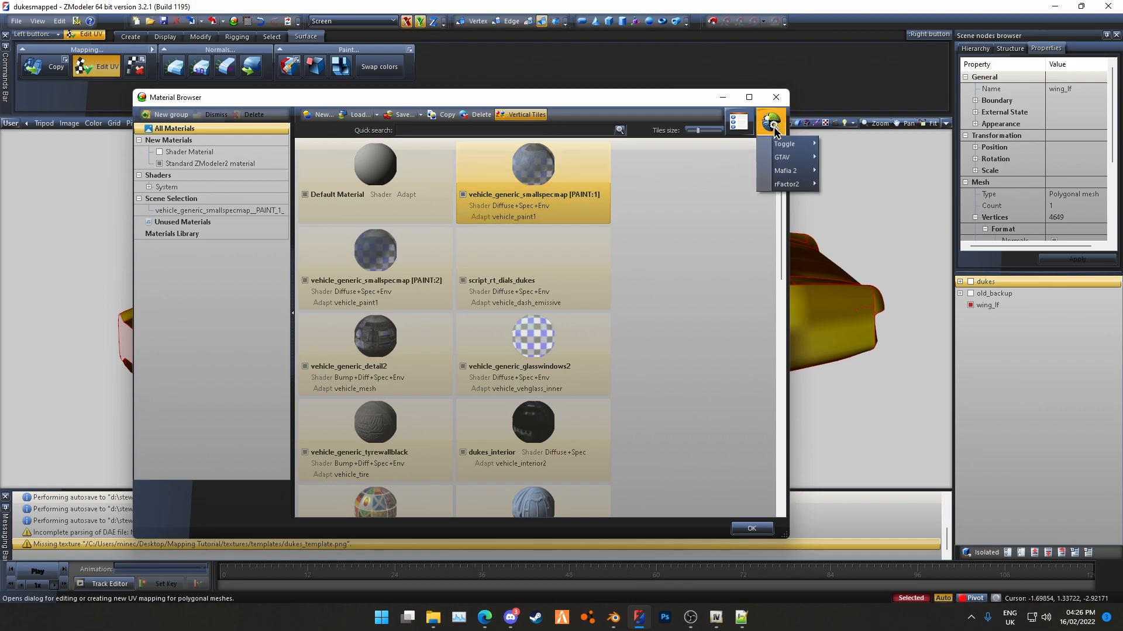
mouse_move(783, 157)
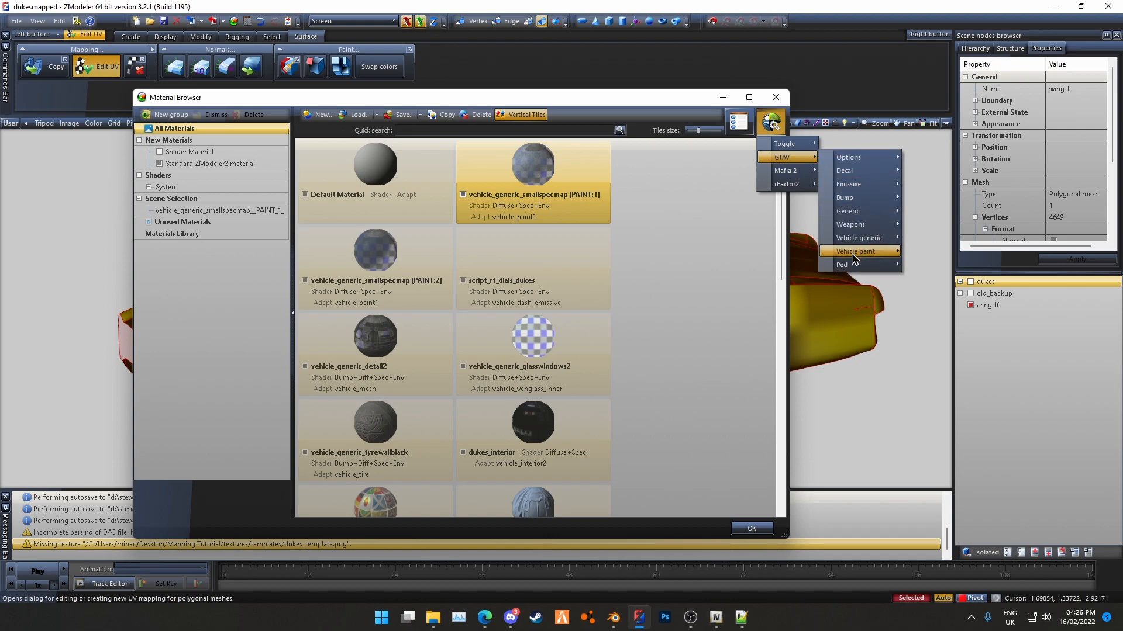
mouse_move(854, 251)
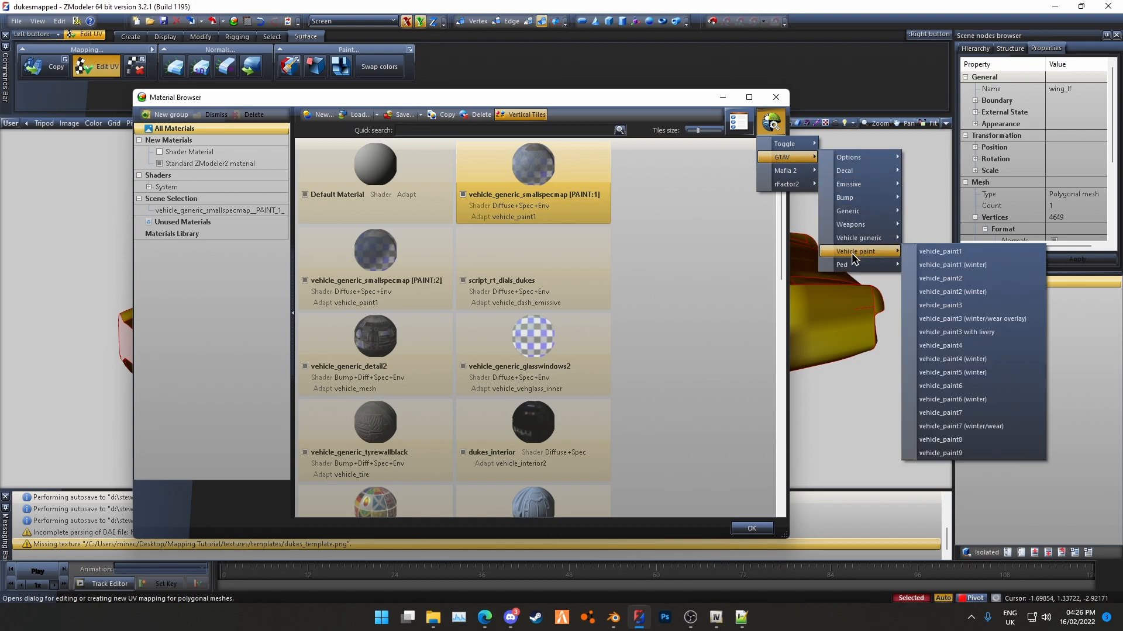
click(965, 347)
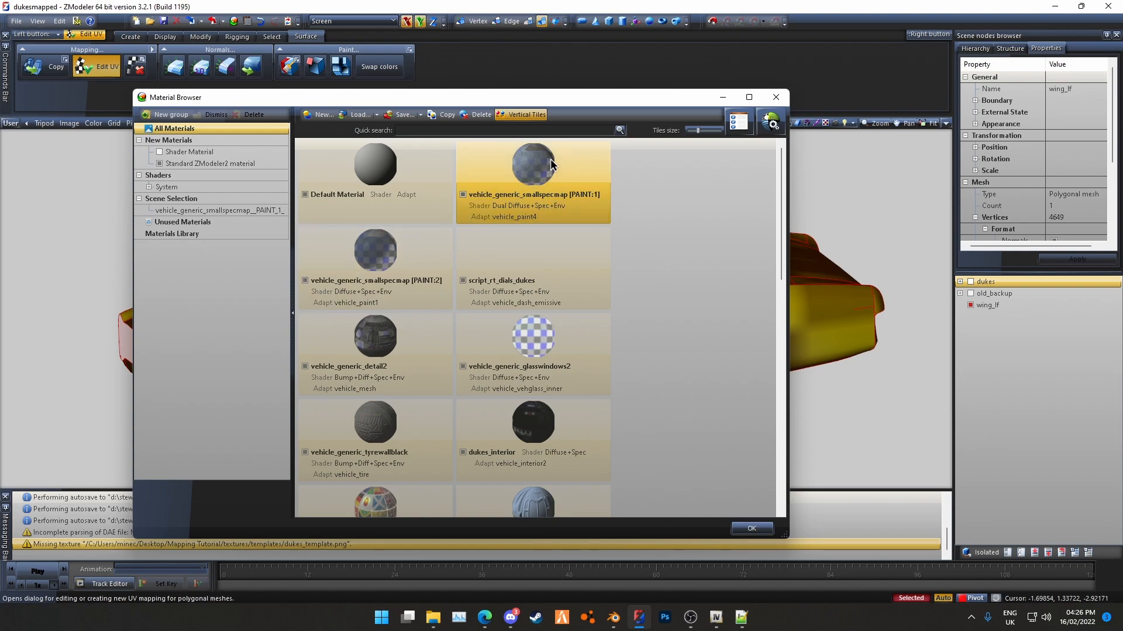
drag(520, 160, 248, 210)
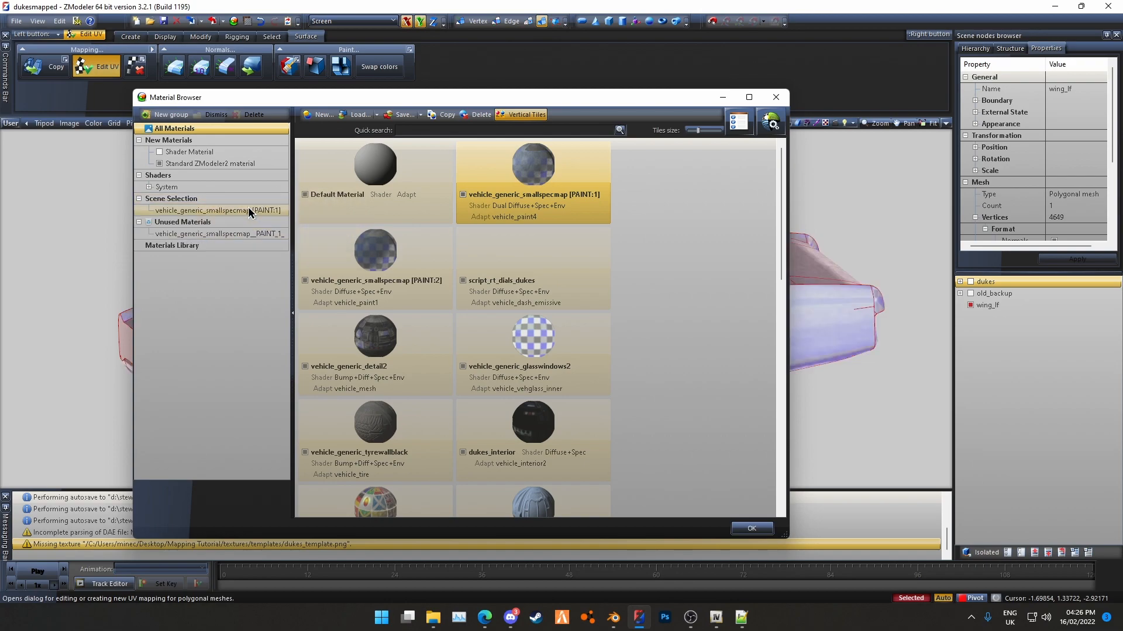
Set the SPECMAP texture map of the vehicle_generic_smallspecmap [PAINT:1] material to vehicle_generic_smallspecmap.dds
drag(531, 99, 517, 399)
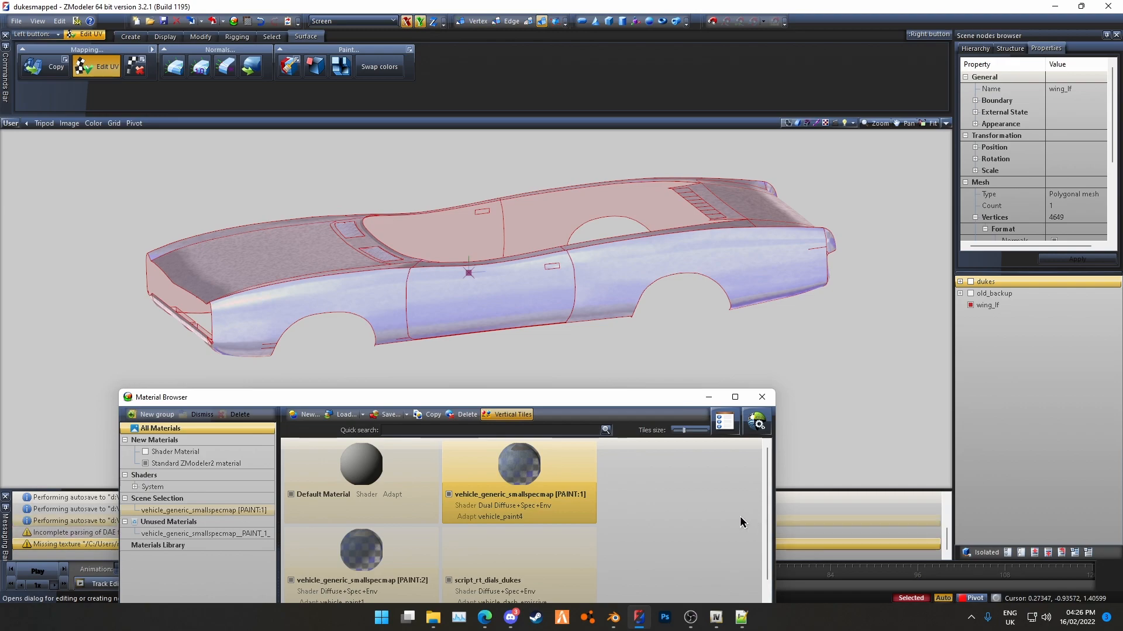
double_click(521, 468)
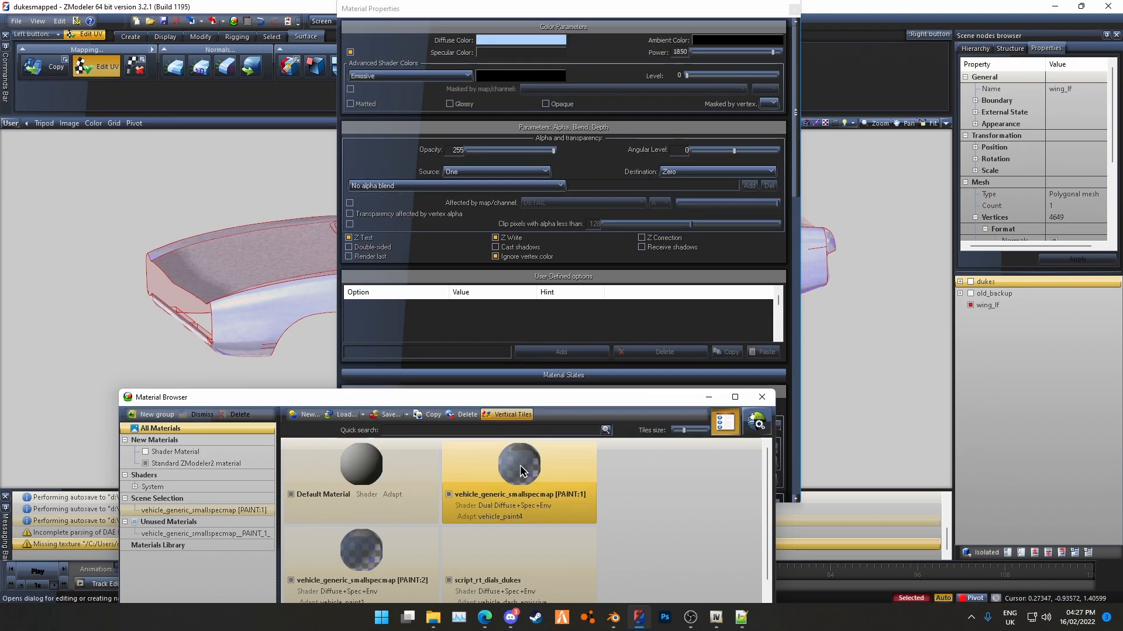
drag(796, 161, 801, 388)
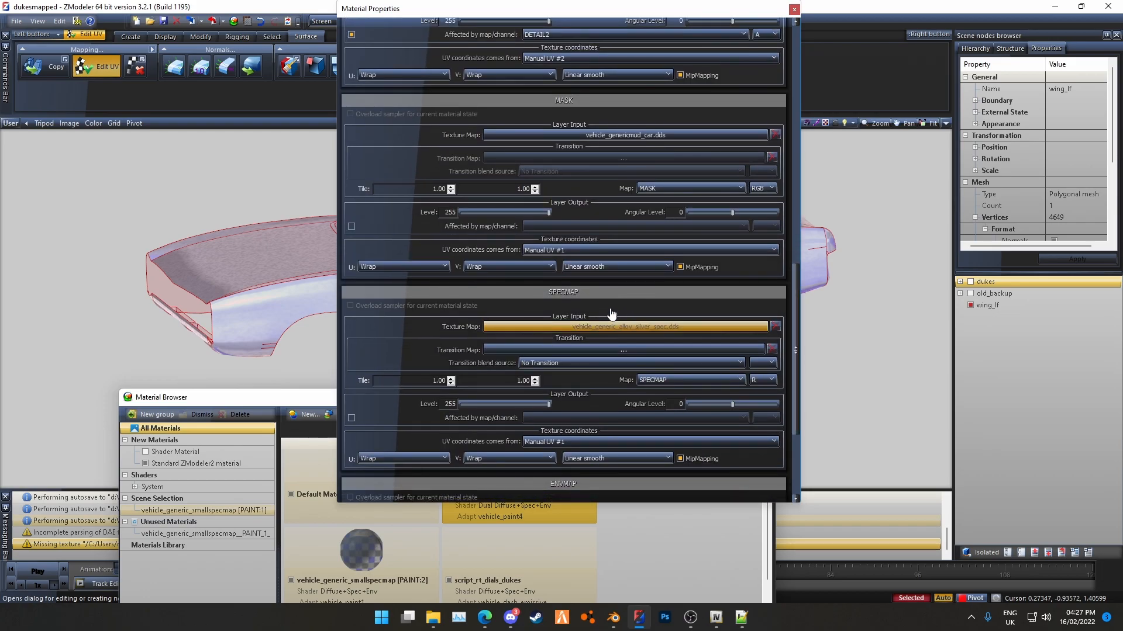
click(736, 330)
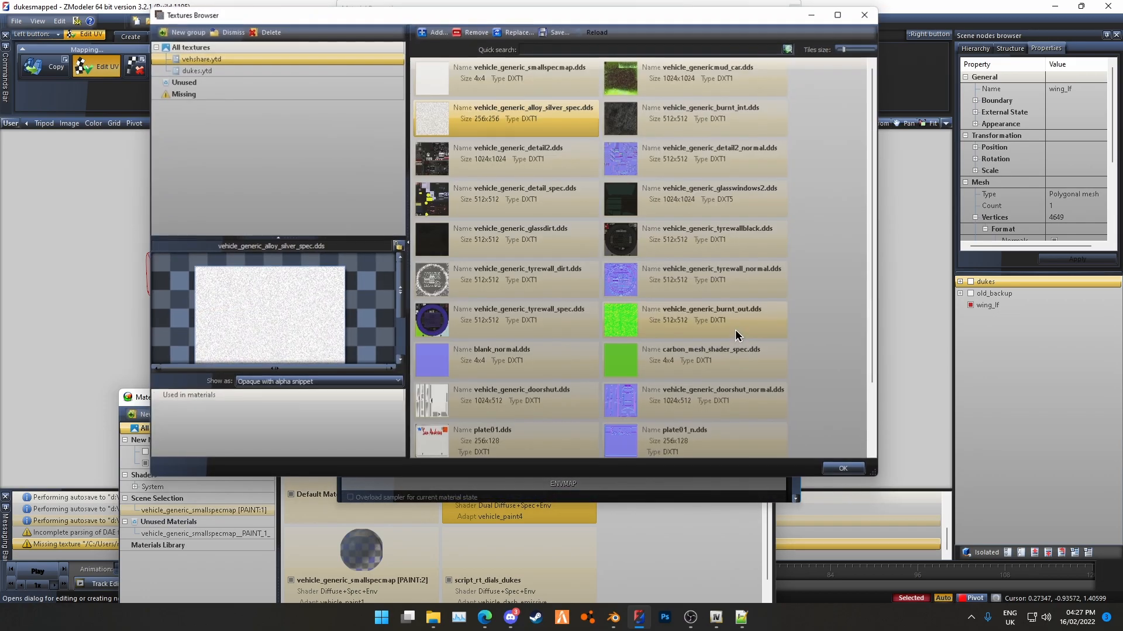
click(513, 82)
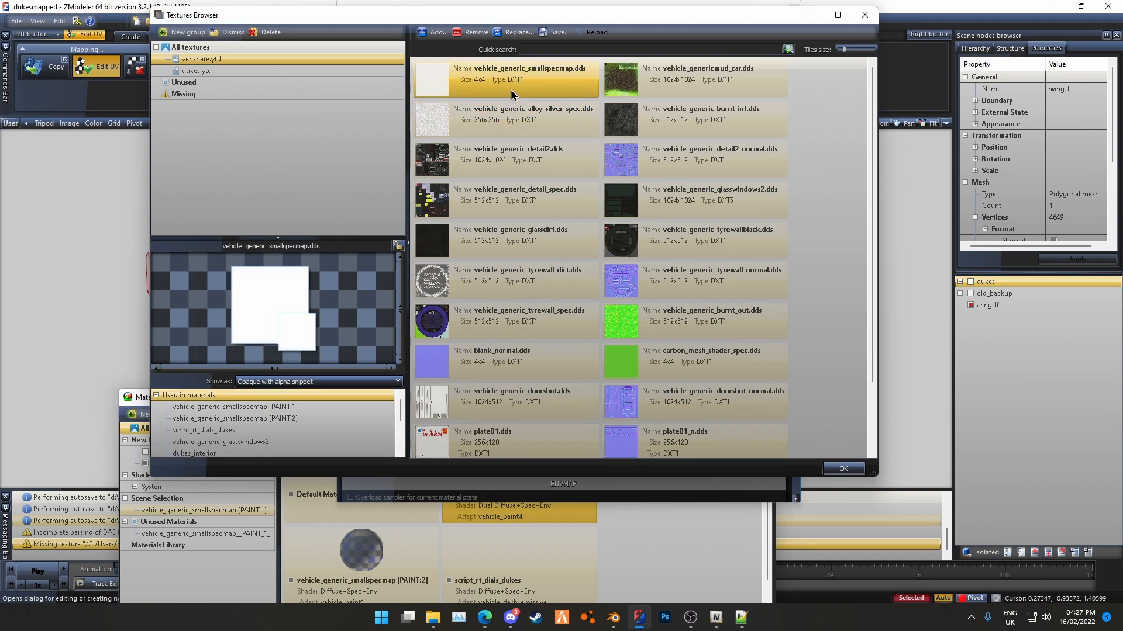
click(503, 109)
click(498, 91)
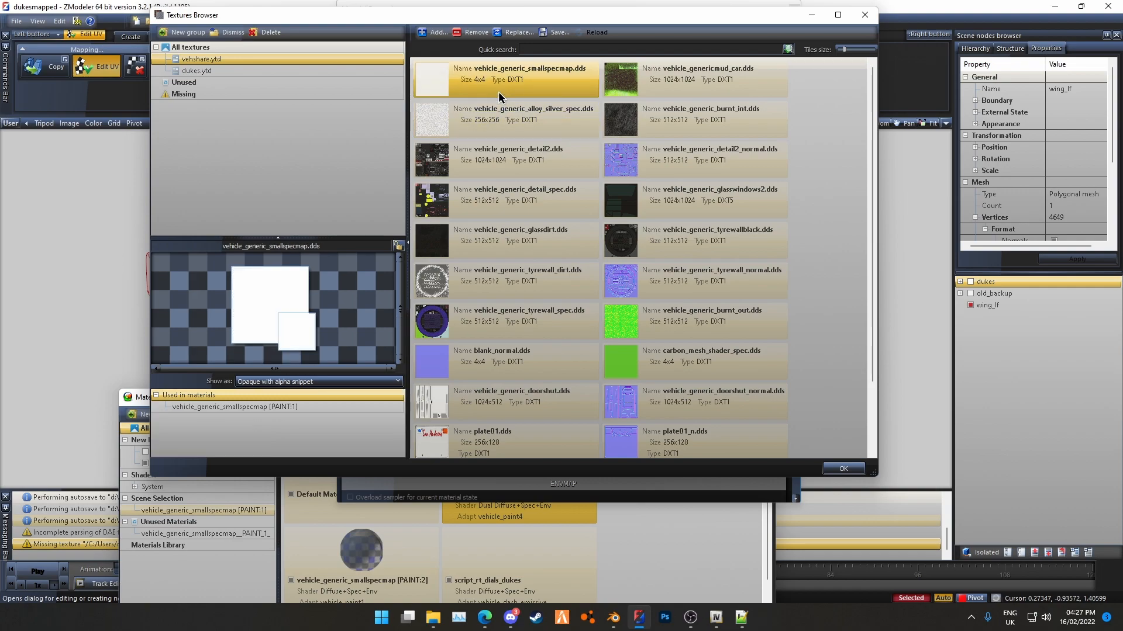
click(843, 468)
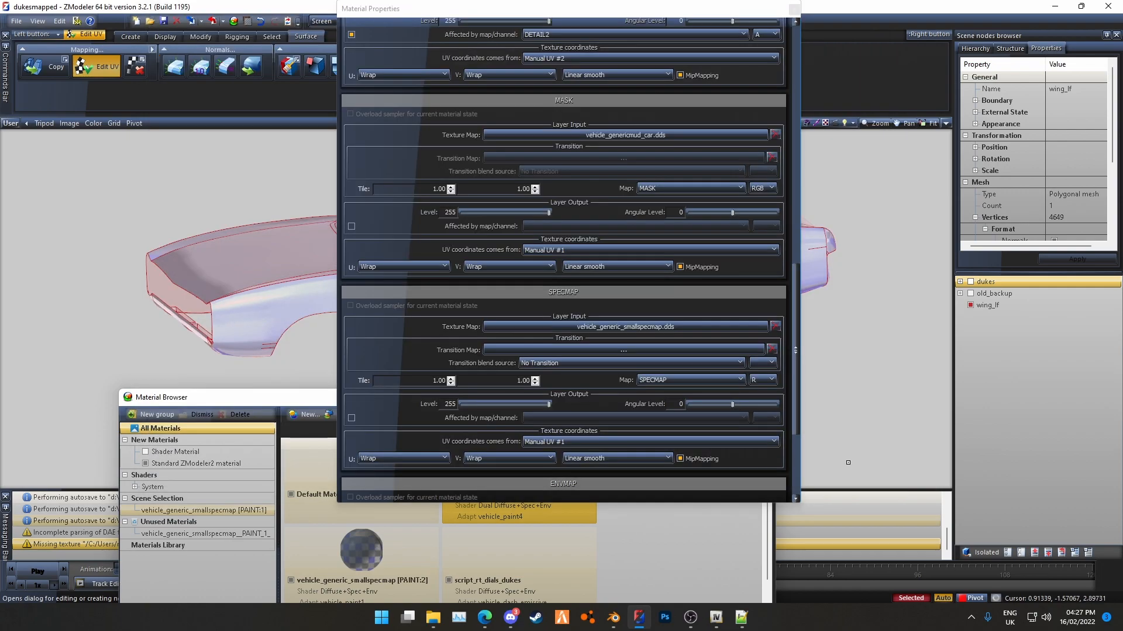
Open the texture selection for the material's DETAIL2 layer and look through the vehshare.ytd textures
scroll(222, 280, up, 2)
mouse_move(221, 281)
middle_down()
mouse_move(213, 253)
mouse_move(234, 282)
middle_up()
drag(795, 325, 796, 250)
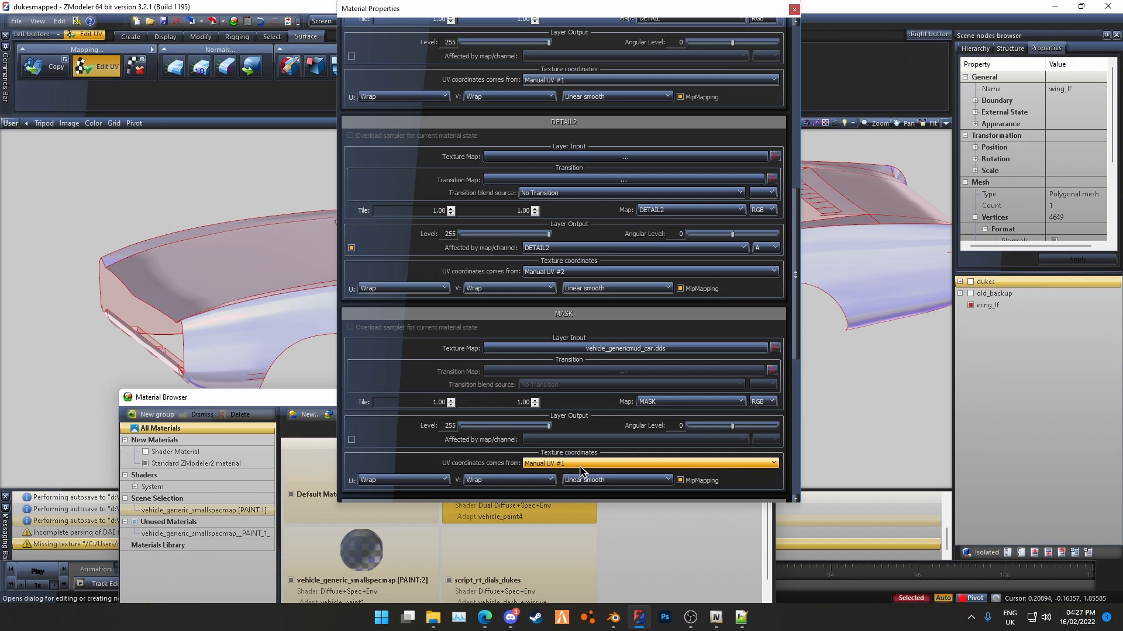
drag(798, 333, 800, 283)
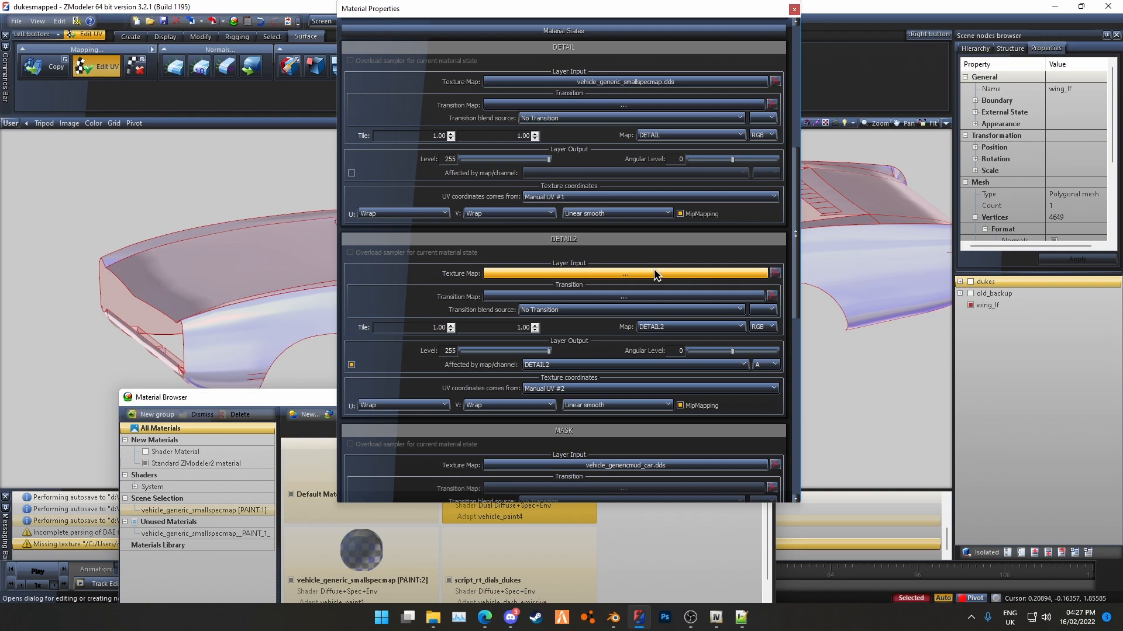
click(620, 273)
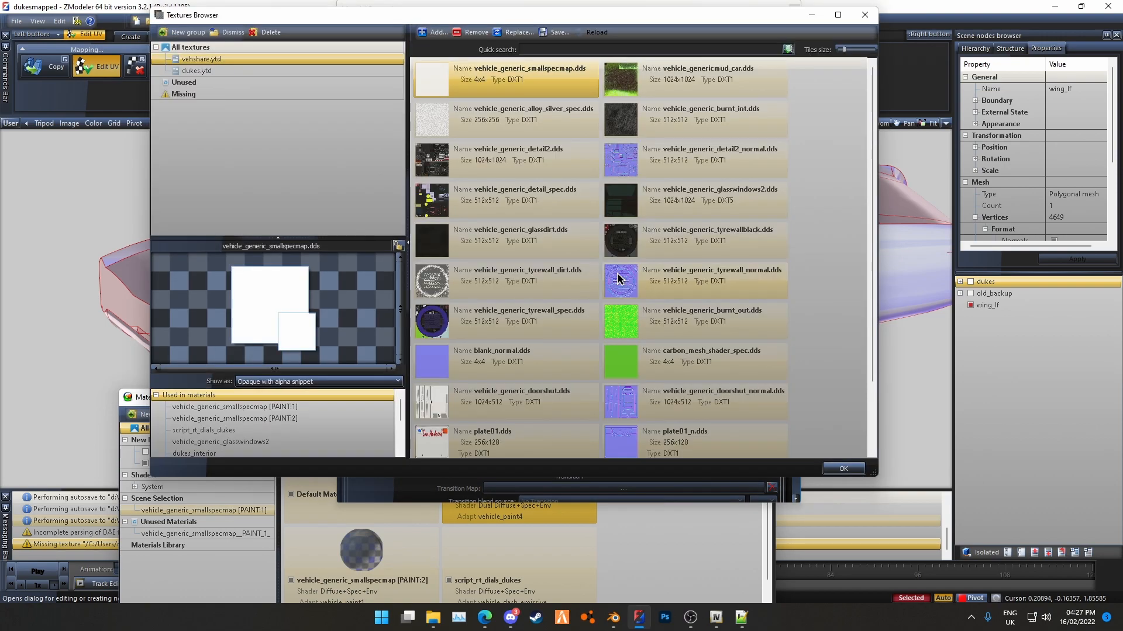
scroll(595, 268, down, 2)
scroll(593, 266, up, 2)
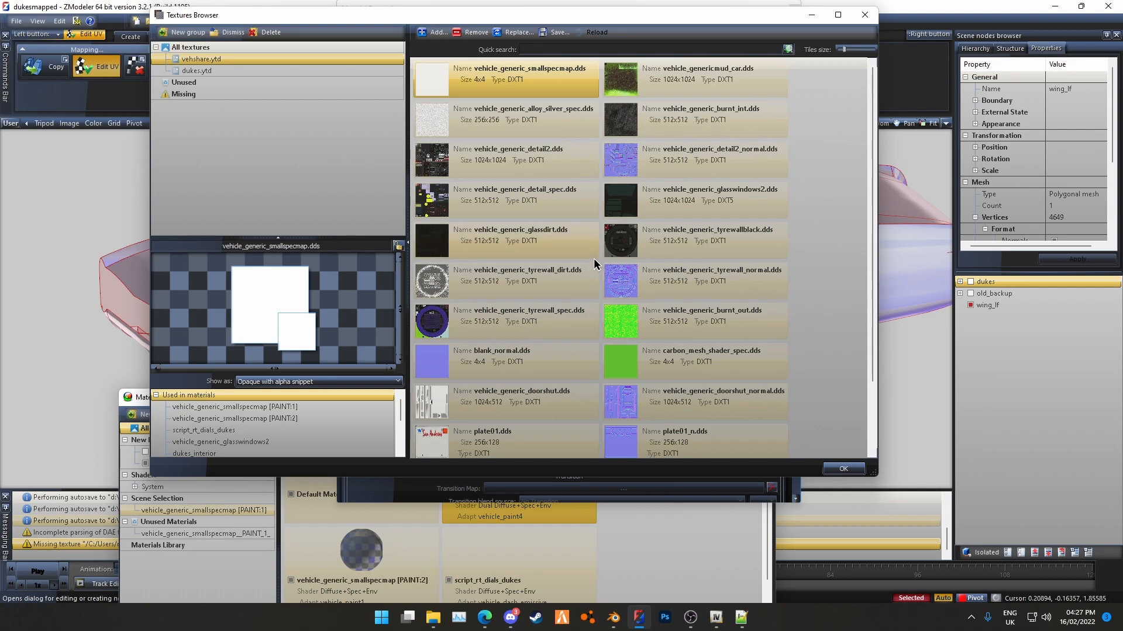
Add blank.dds from the (A) vehshare.ytd folder of the global textures to the dukes.ytd texture group
click(222, 73)
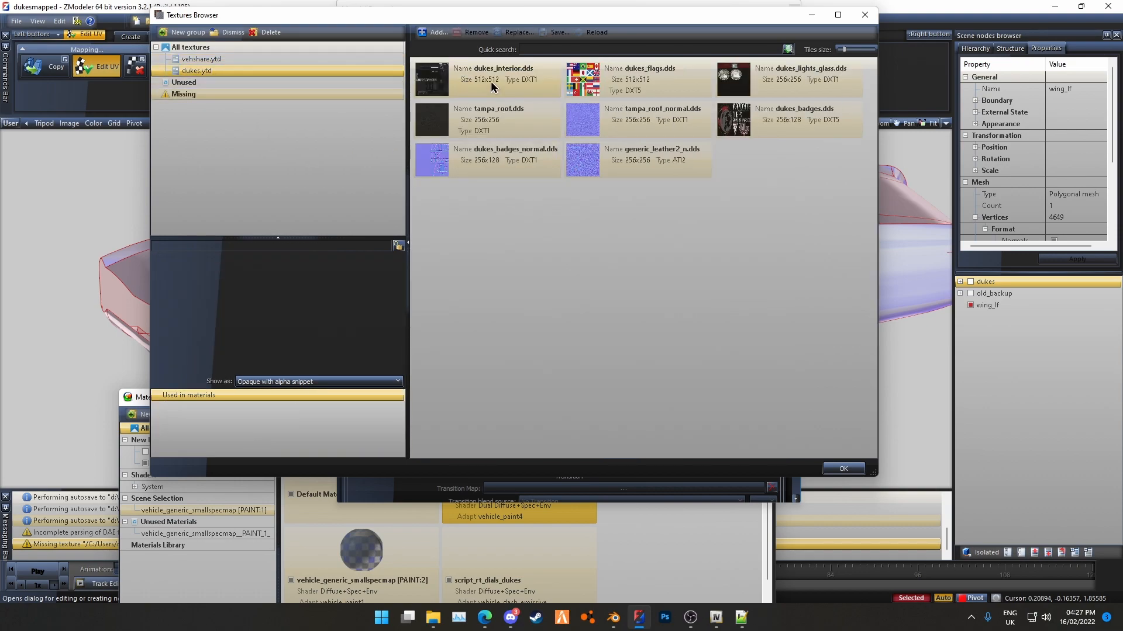
click(436, 32)
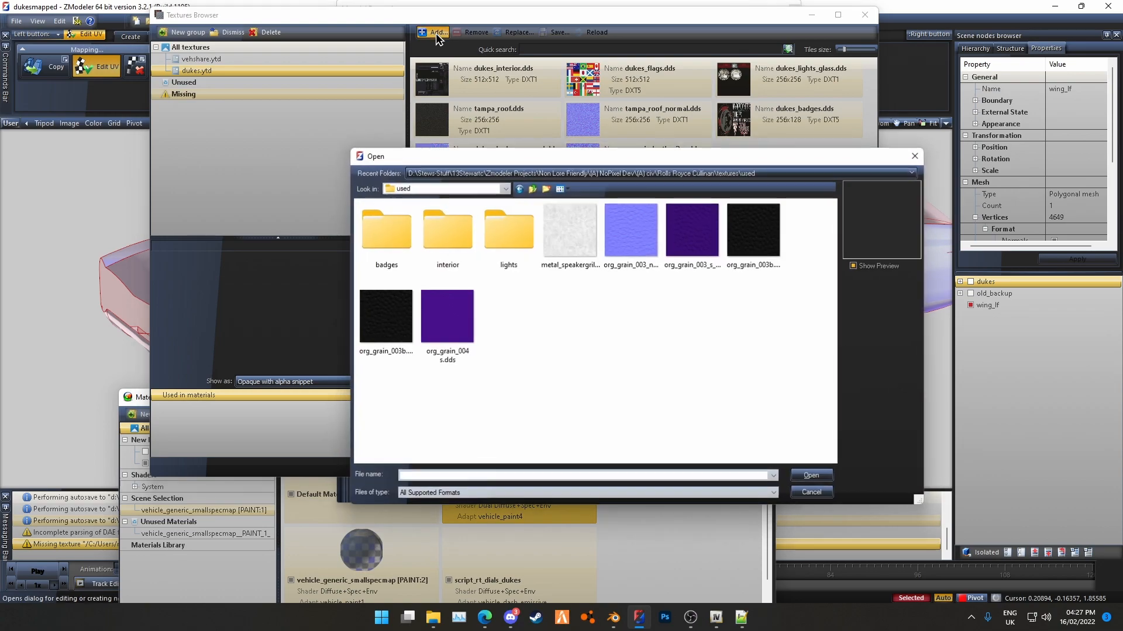
click(431, 189)
click(447, 368)
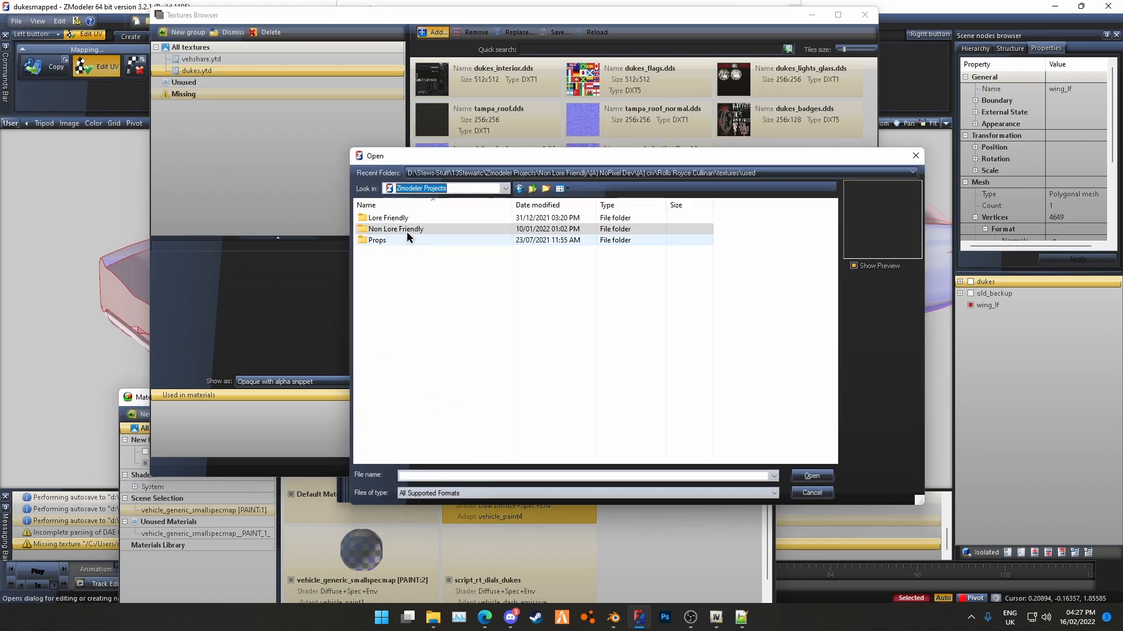
double_click(403, 225)
double_click(397, 251)
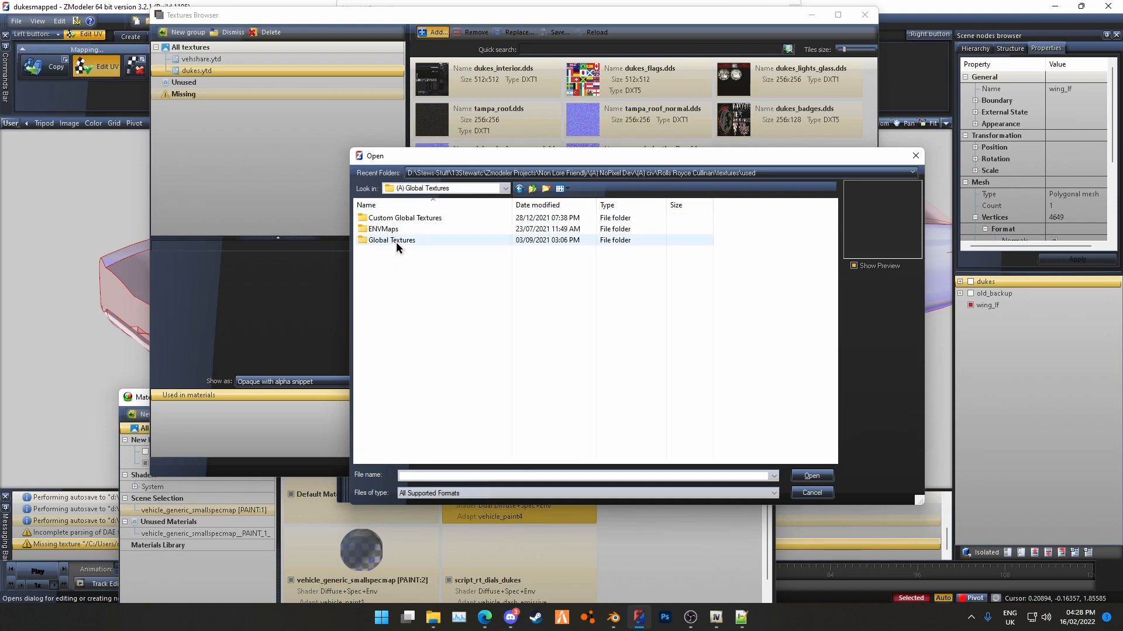
double_click(392, 241)
double_click(393, 218)
double_click(395, 253)
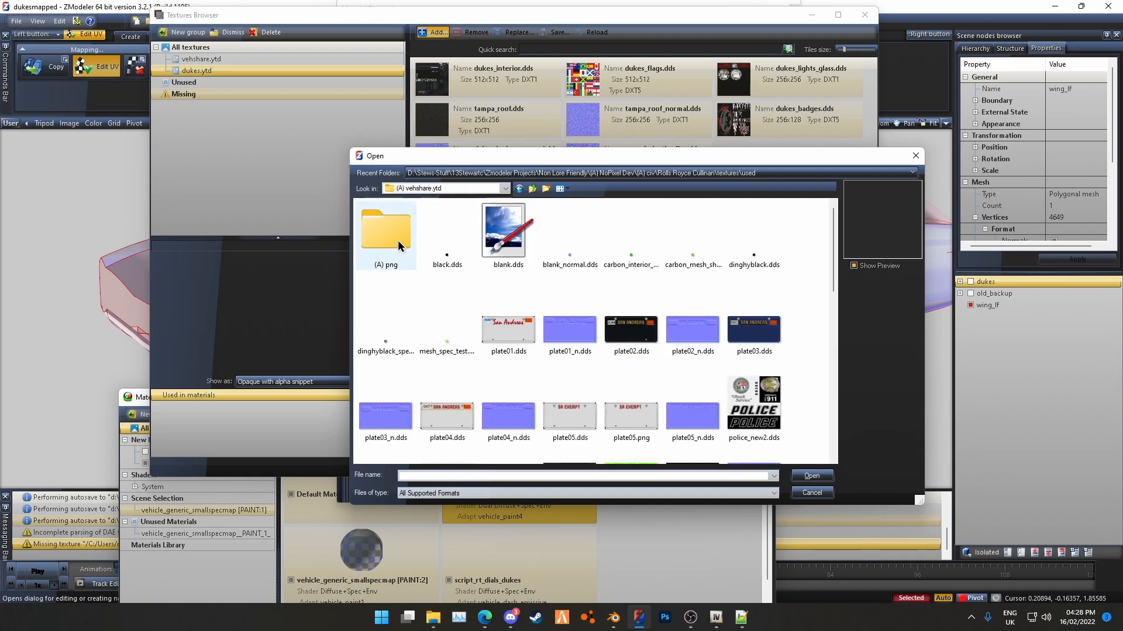
click(522, 251)
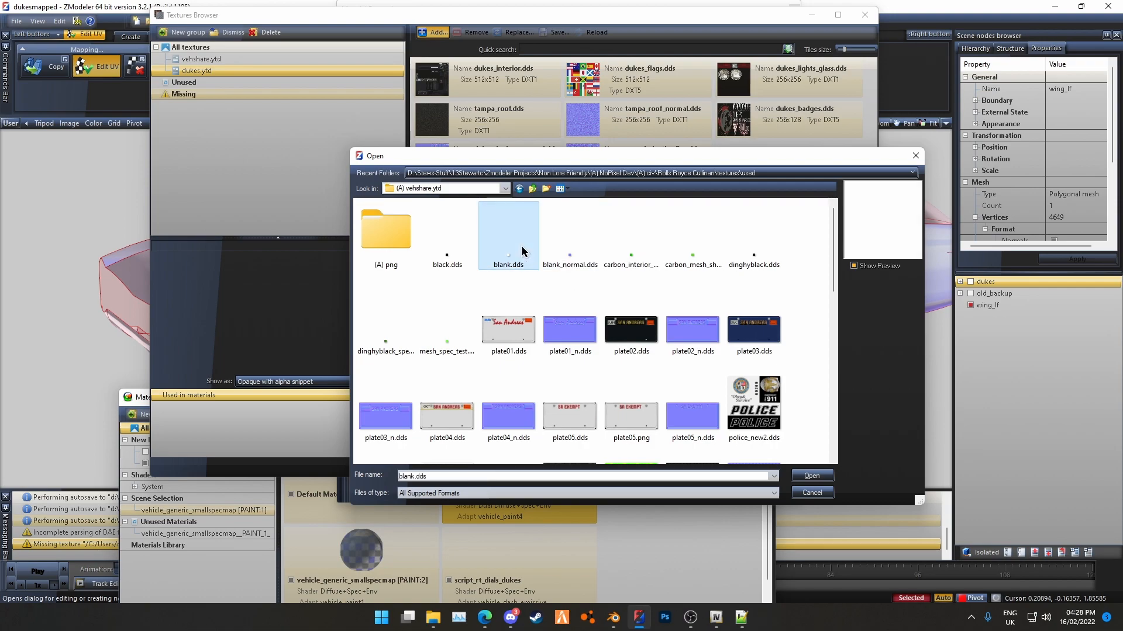
click(831, 477)
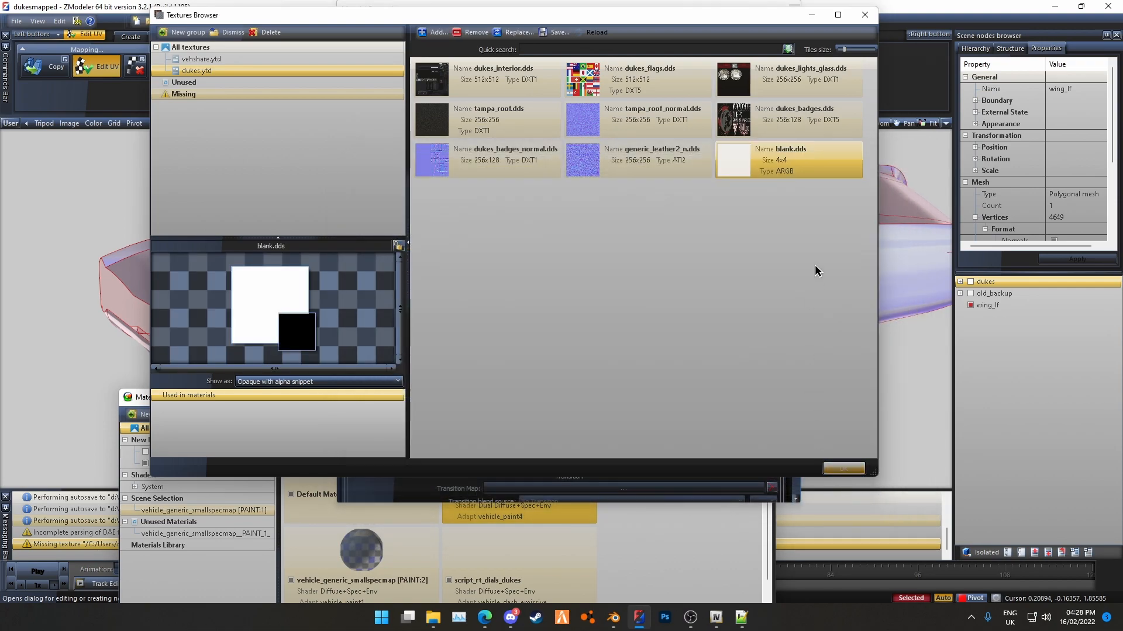
Preview blank.dds as Transparent Texture, assign it to the DETAIL2 layer, and close the material properties
click(258, 382)
click(266, 400)
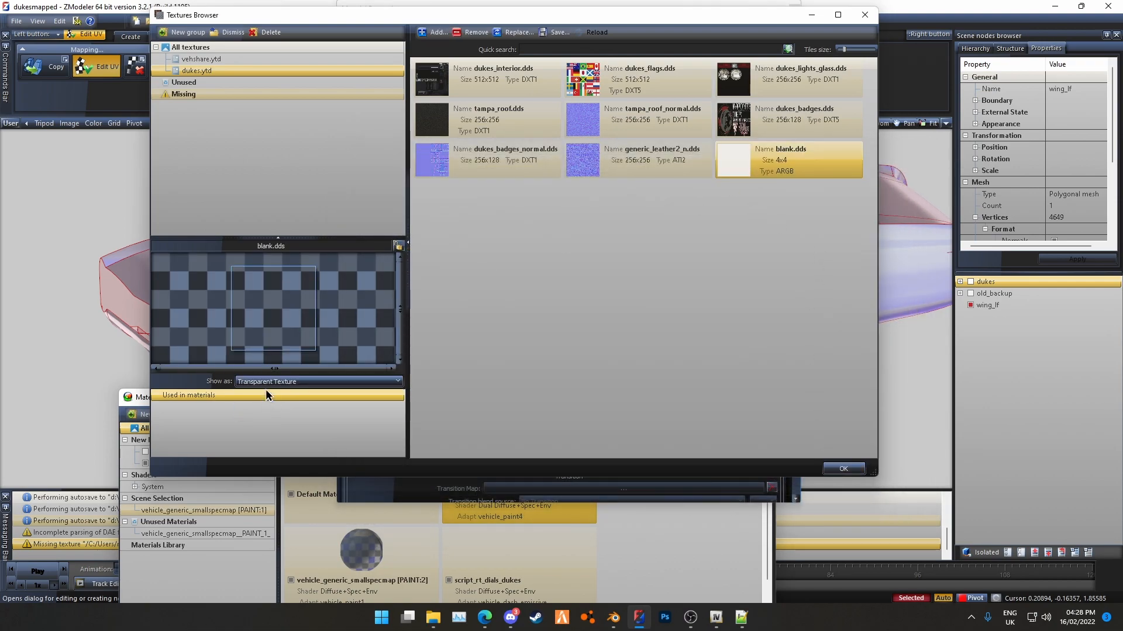
click(845, 469)
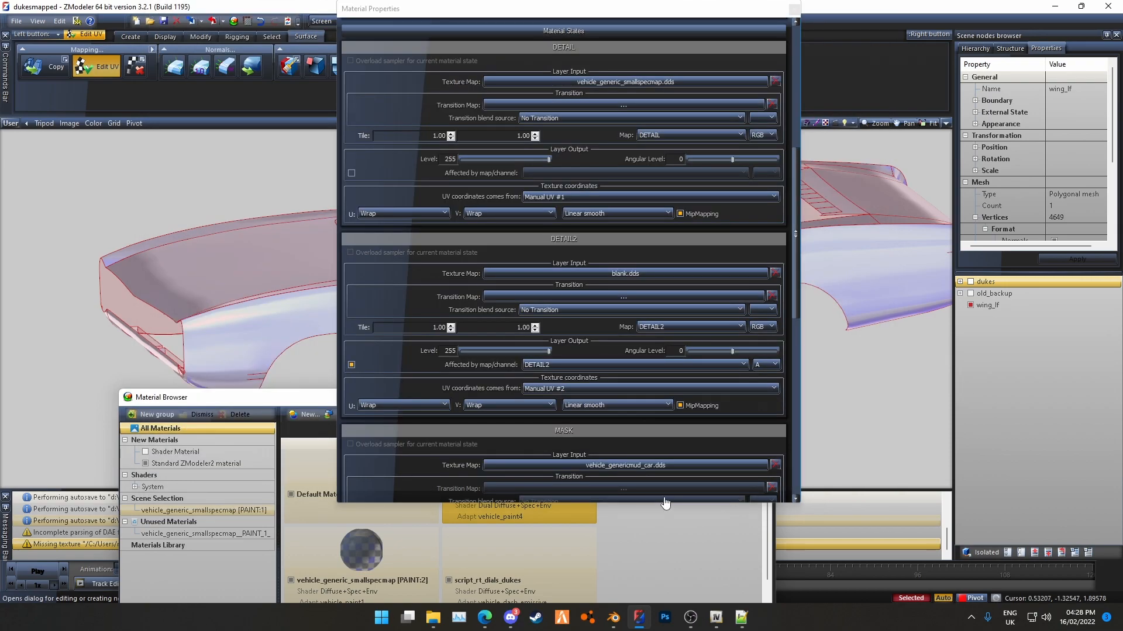
drag(795, 245, 792, 77)
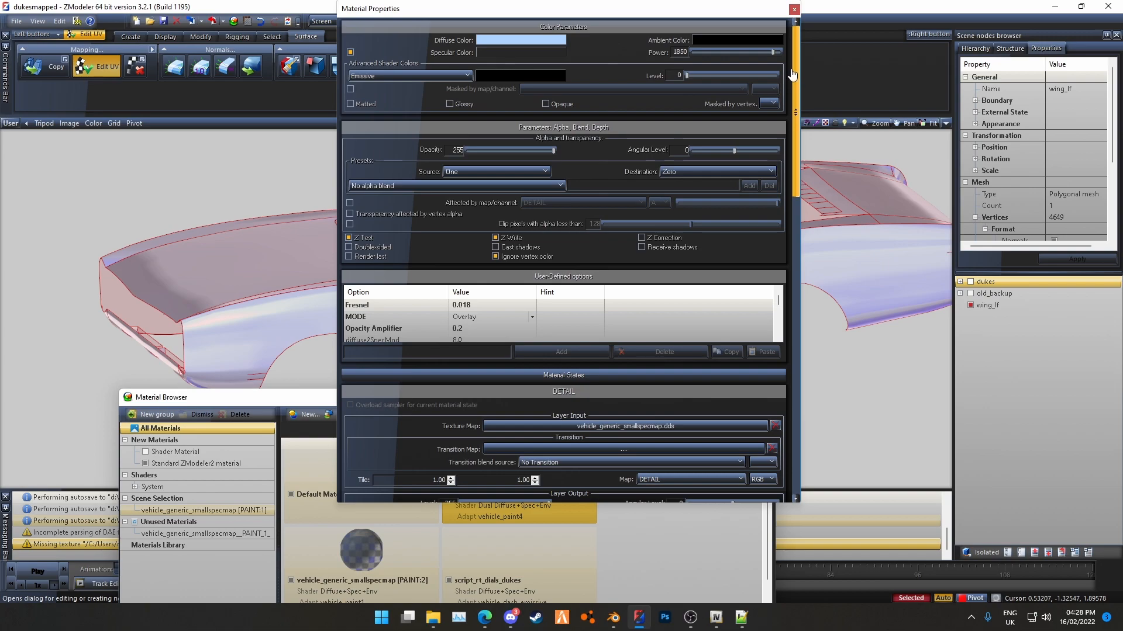
click(794, 10)
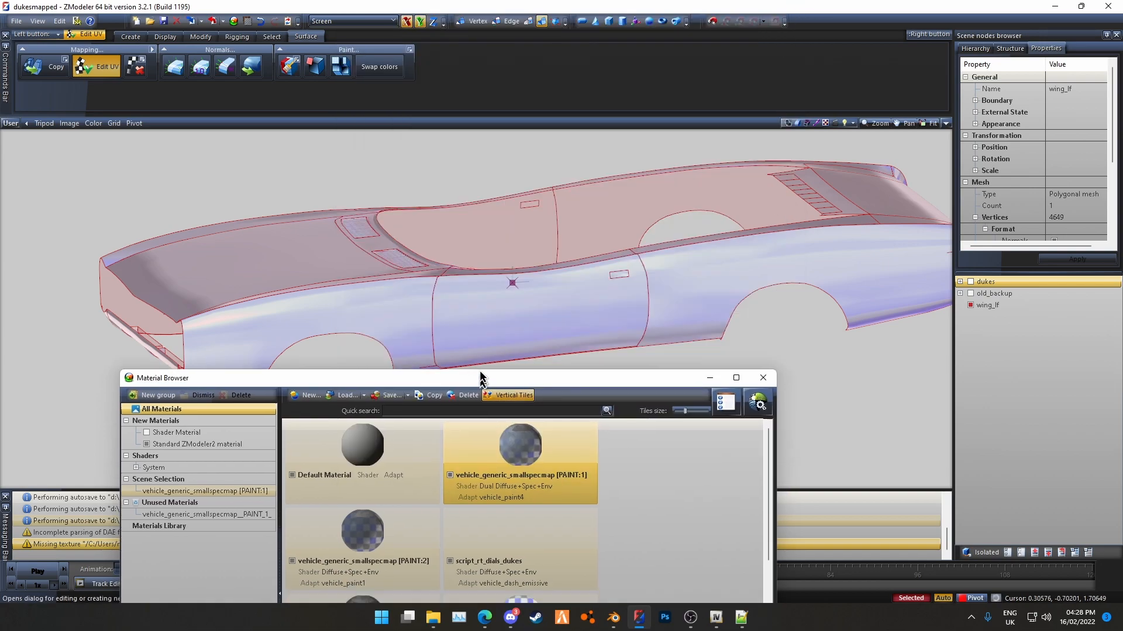
Look through the full list of scene materials in the Material Browser
drag(484, 394, 489, 193)
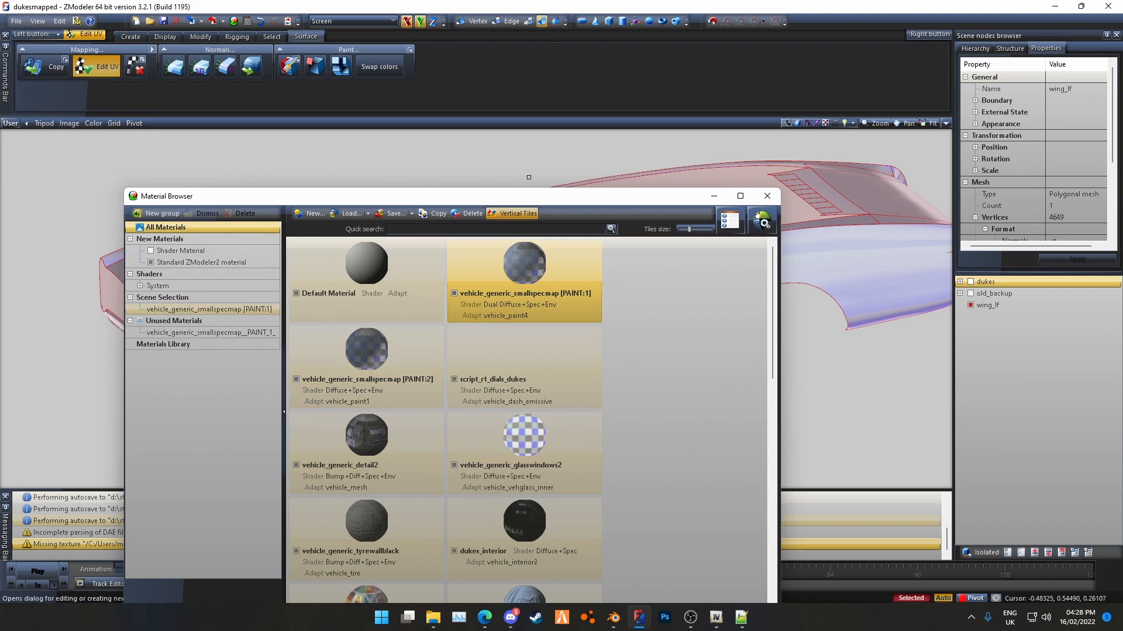
drag(511, 201, 496, 103)
drag(758, 225, 738, 488)
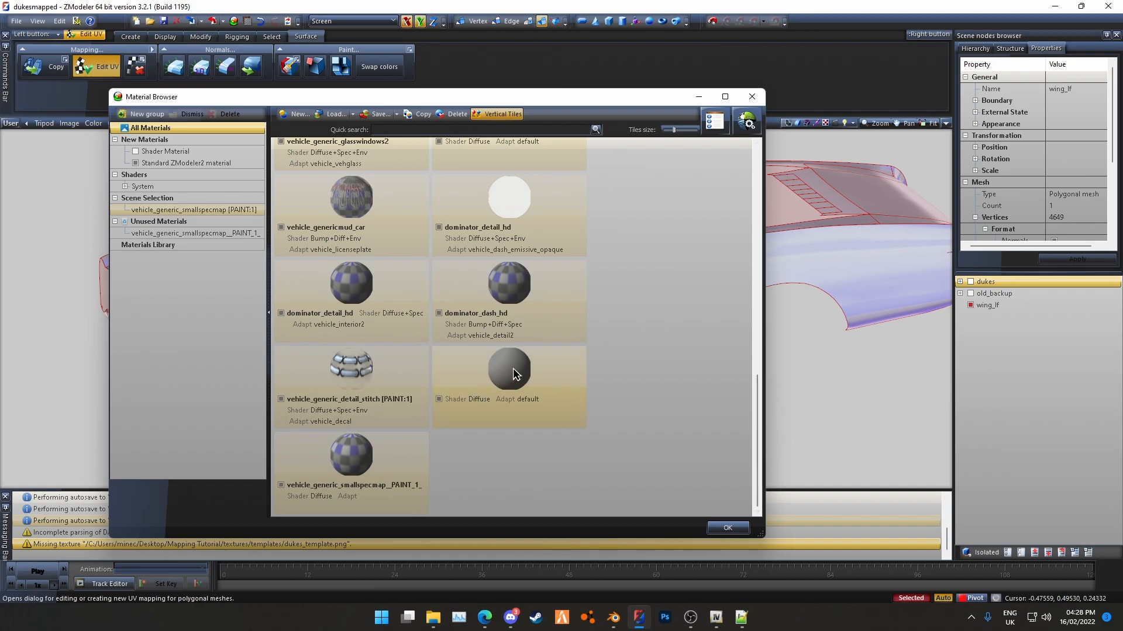
scroll(661, 441, up, 8)
scroll(660, 430, down, 8)
scroll(659, 428, up, 8)
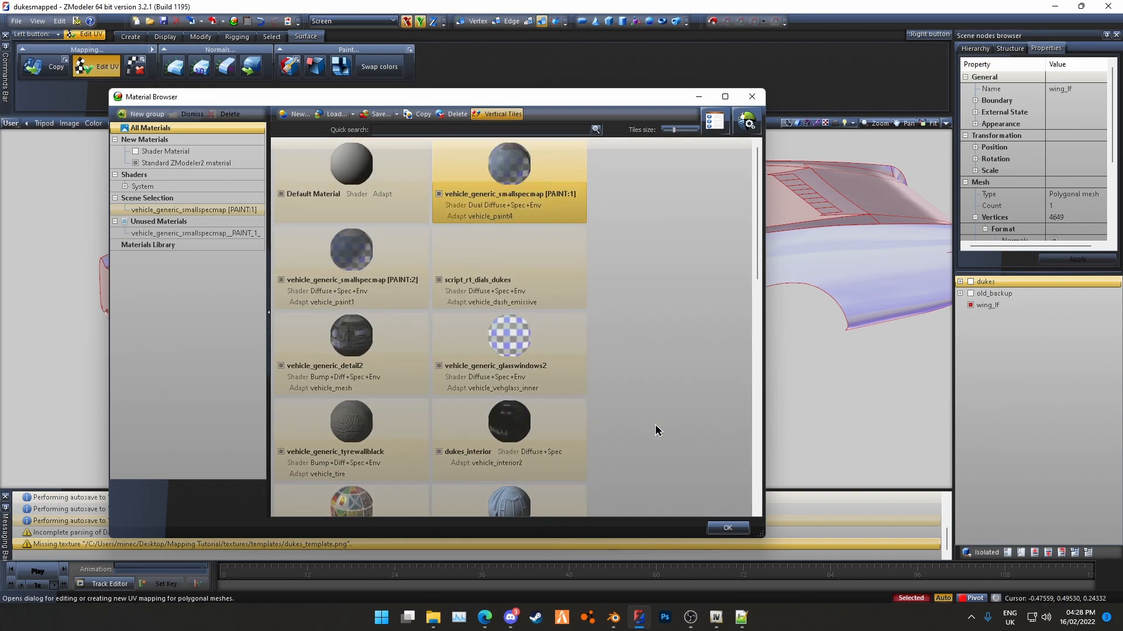
Close the material browser and turn on the Dust, Dirt and Scratch effects to examine the body's mapping
click(727, 528)
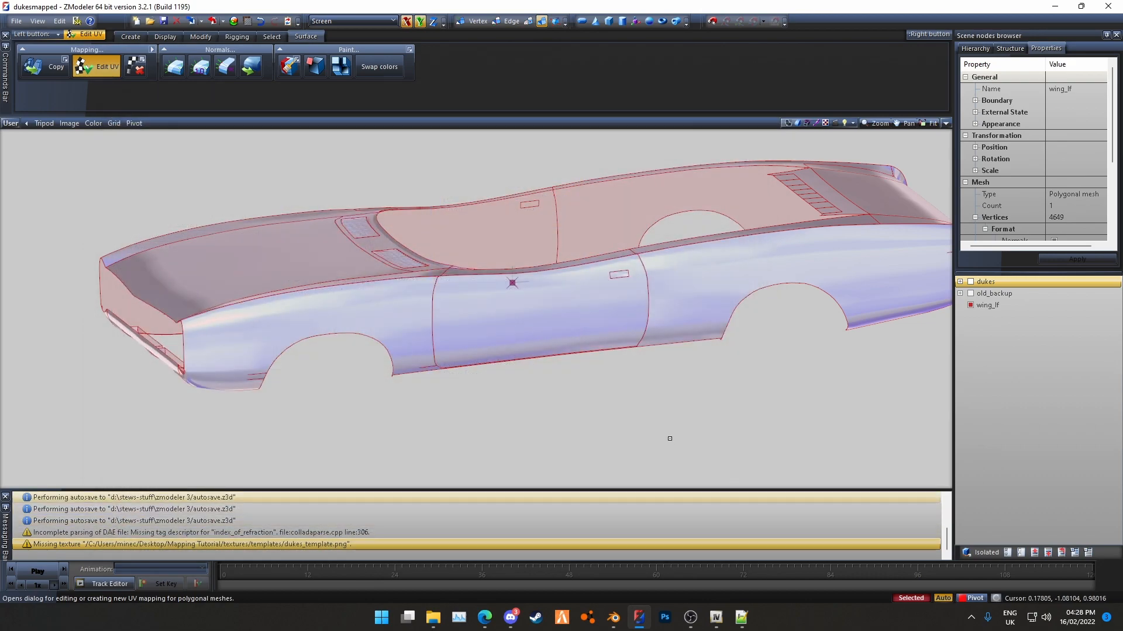
click(1009, 49)
click(1072, 64)
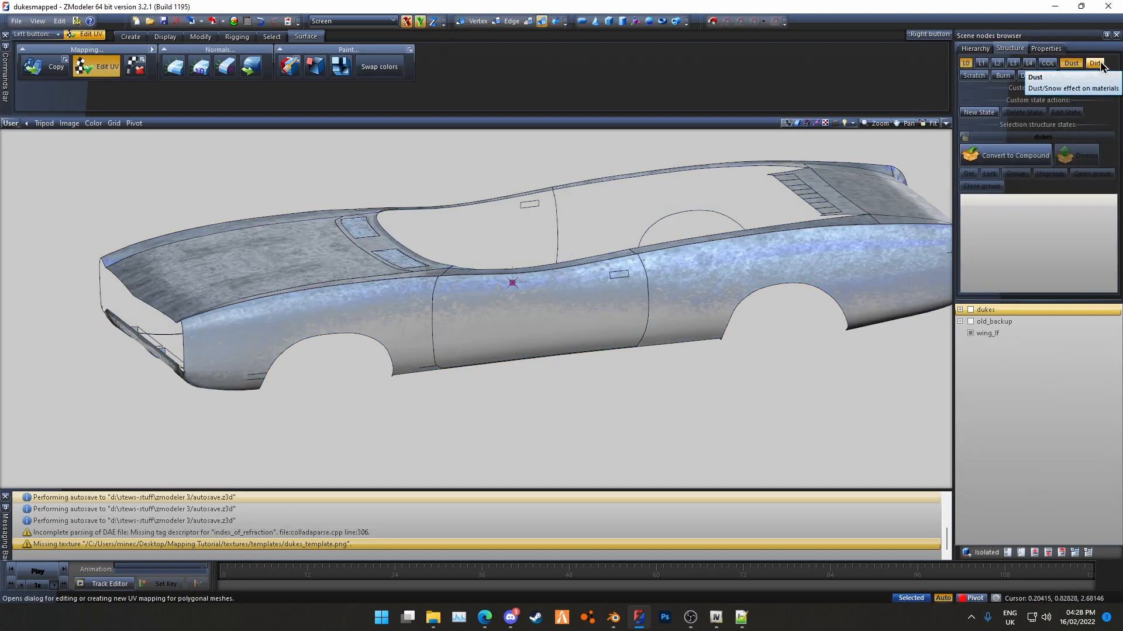
click(1099, 64)
click(974, 77)
middle_drag(363, 447, 440, 380)
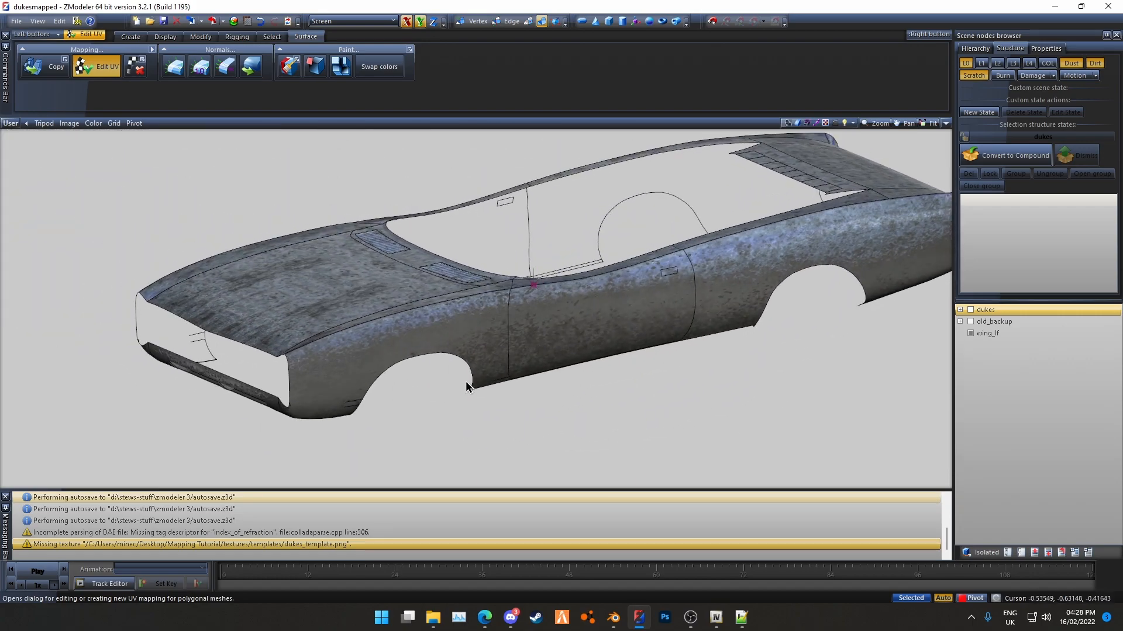
Turn off the Dust, Dirt and Scratch effects and inspect the clean body from the front
click(1075, 64)
click(1097, 65)
click(971, 78)
middle_drag(949, 128, 785, 223)
middle_drag(889, 317, 742, 373)
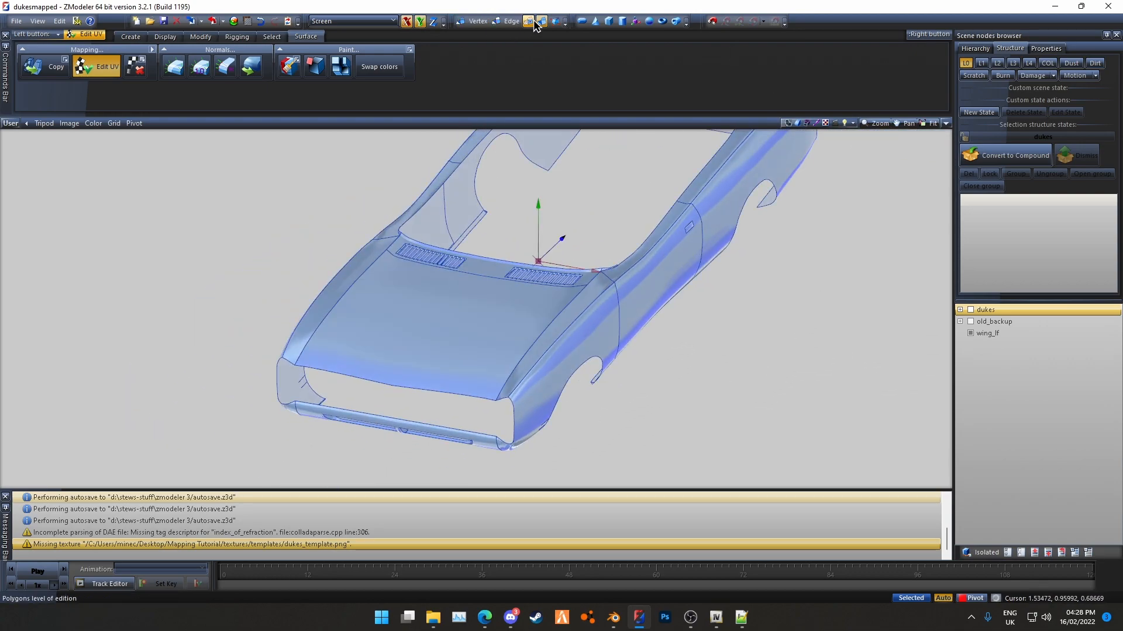
At polygon level, select the bonnet with Separated selection and detach it from the body mesh
middle_drag(453, 334, 766, 375)
middle_drag(466, 323, 483, 295)
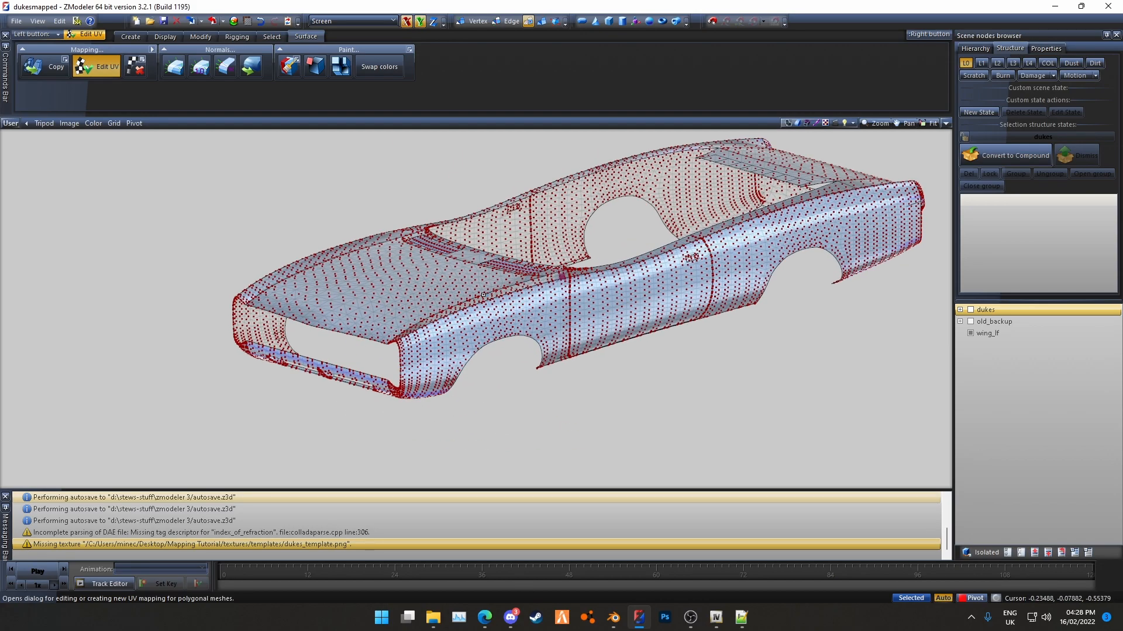
click(272, 36)
click(331, 60)
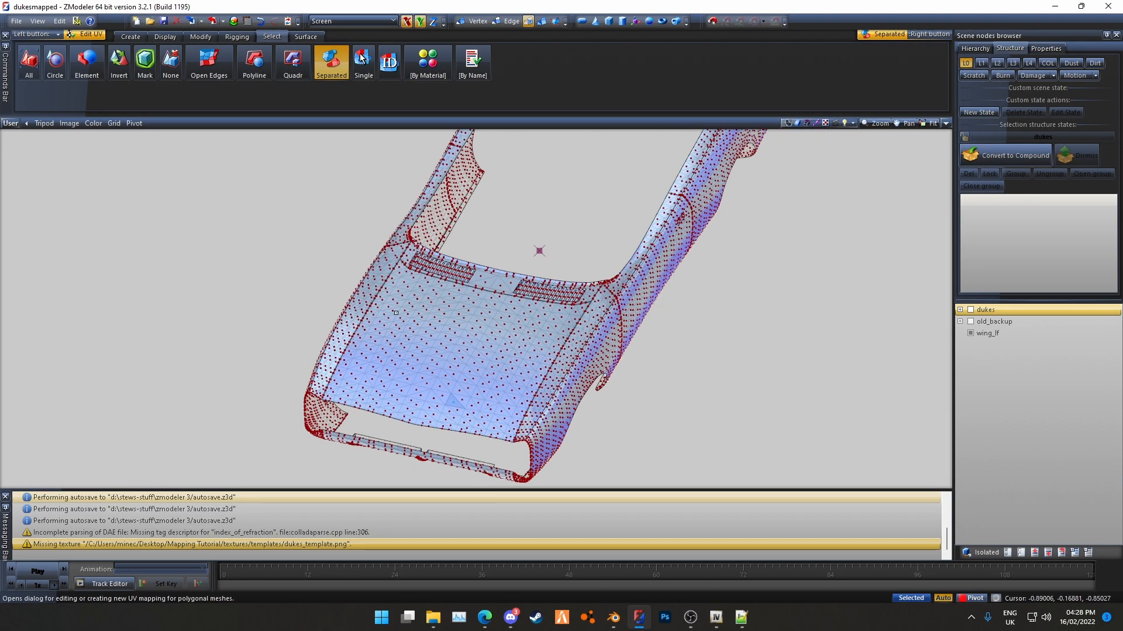
middle_drag(396, 313, 439, 357)
right_click(478, 353)
click(201, 36)
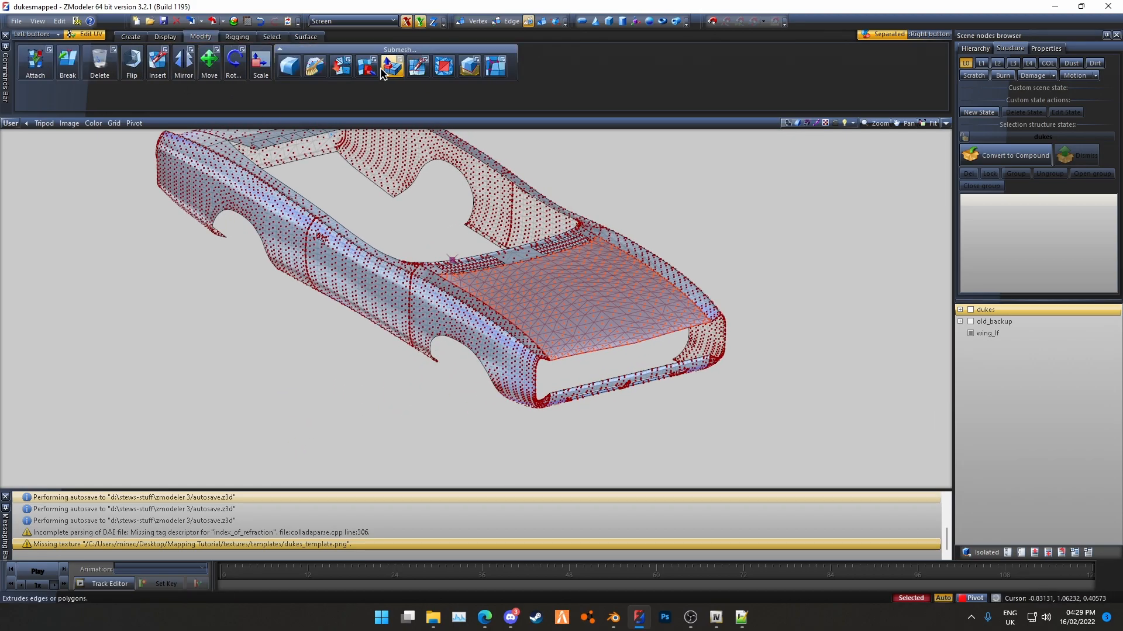
click(565, 294)
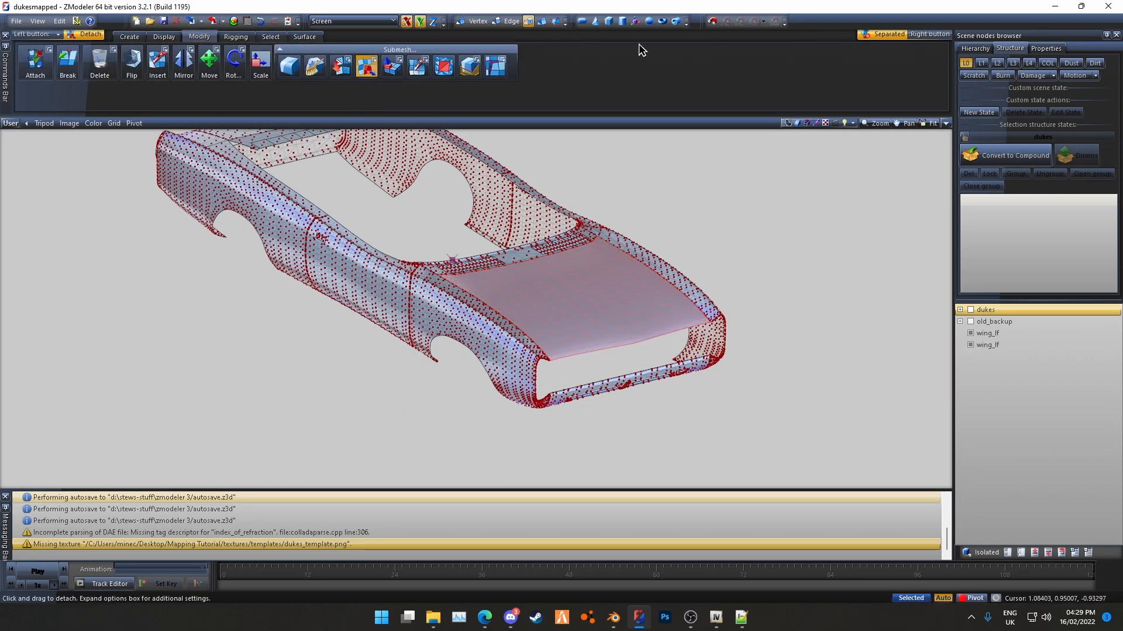
Rename the detached bonnet part as bonnet and hide it
click(542, 22)
click(973, 345)
click(1029, 346)
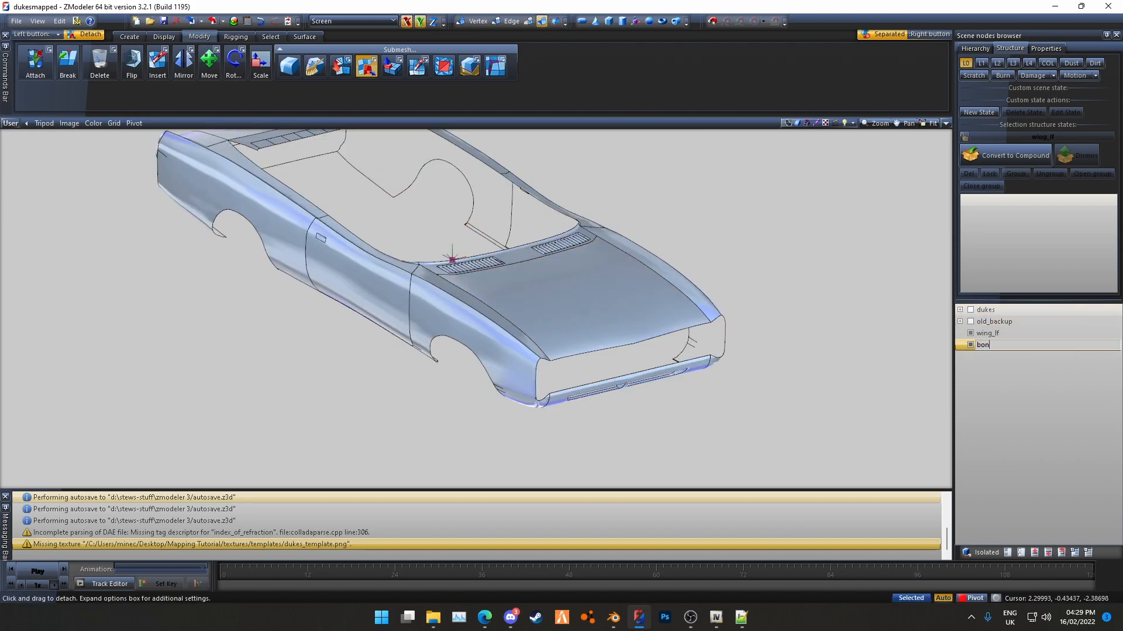
click(969, 346)
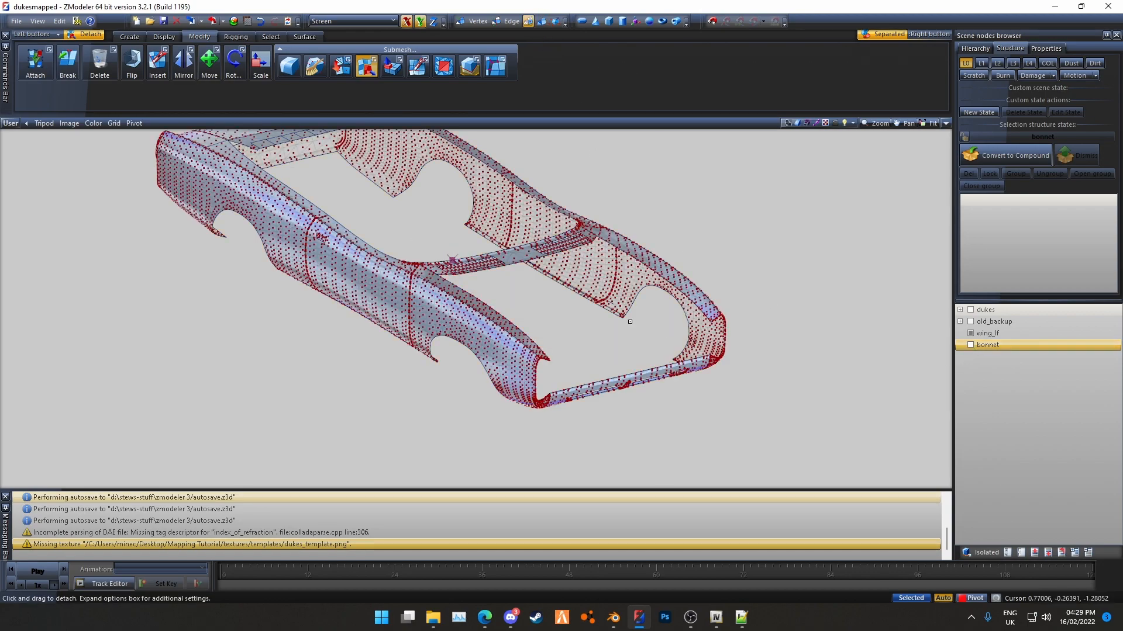
Select all polygons of the left front wing and detach them from the body mesh
scroll(636, 297, up, 2)
right_click(618, 275)
scroll(608, 313, up, 4)
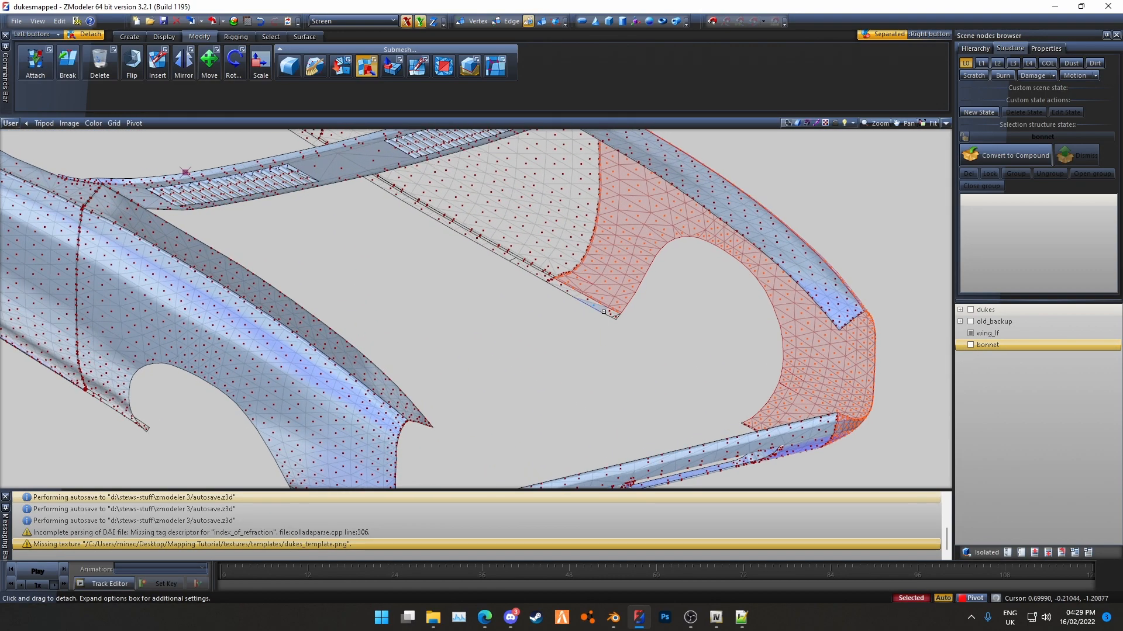
scroll(602, 310, up, 3)
scroll(616, 322, down, 3)
middle_drag(638, 337, 475, 366)
scroll(608, 316, up, 5)
right_click(607, 319)
scroll(507, 297, down, 5)
scroll(527, 305, up, 3)
right_click(527, 305)
scroll(509, 303, down, 4)
scroll(511, 353, up, 3)
middle_drag(543, 287, 542, 255)
click(561, 223)
Return to object level and hide the detached left front wing
click(543, 23)
right_click(636, 381)
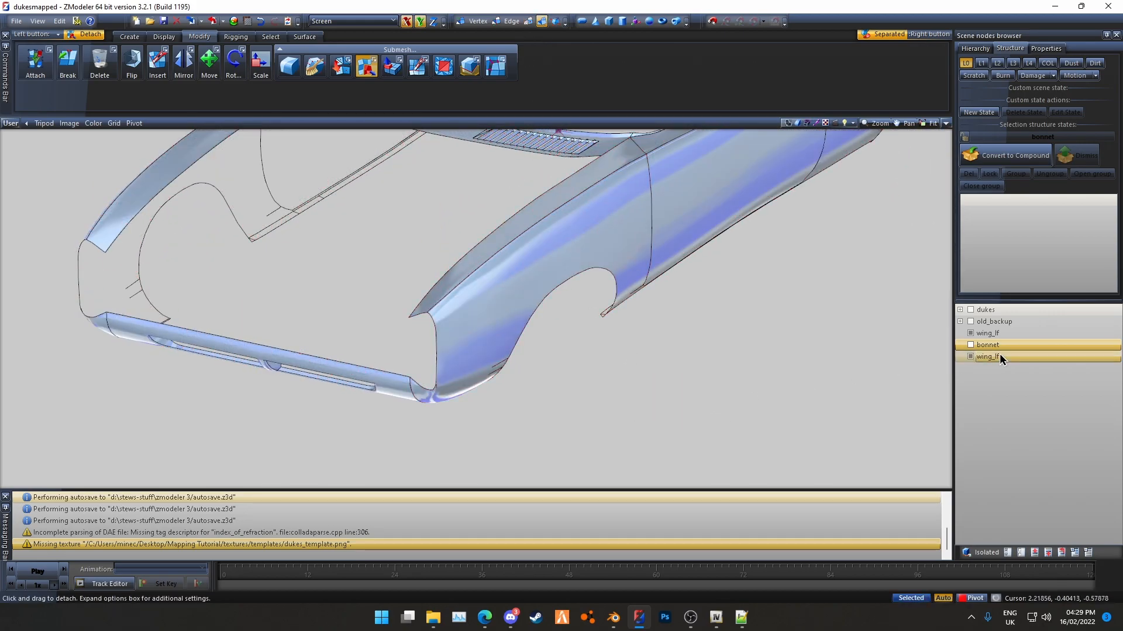
click(967, 356)
click(967, 355)
click(966, 355)
click(966, 355)
Select all polygons of the right front wing and detach them from the body mesh
middle_drag(660, 398, 531, 447)
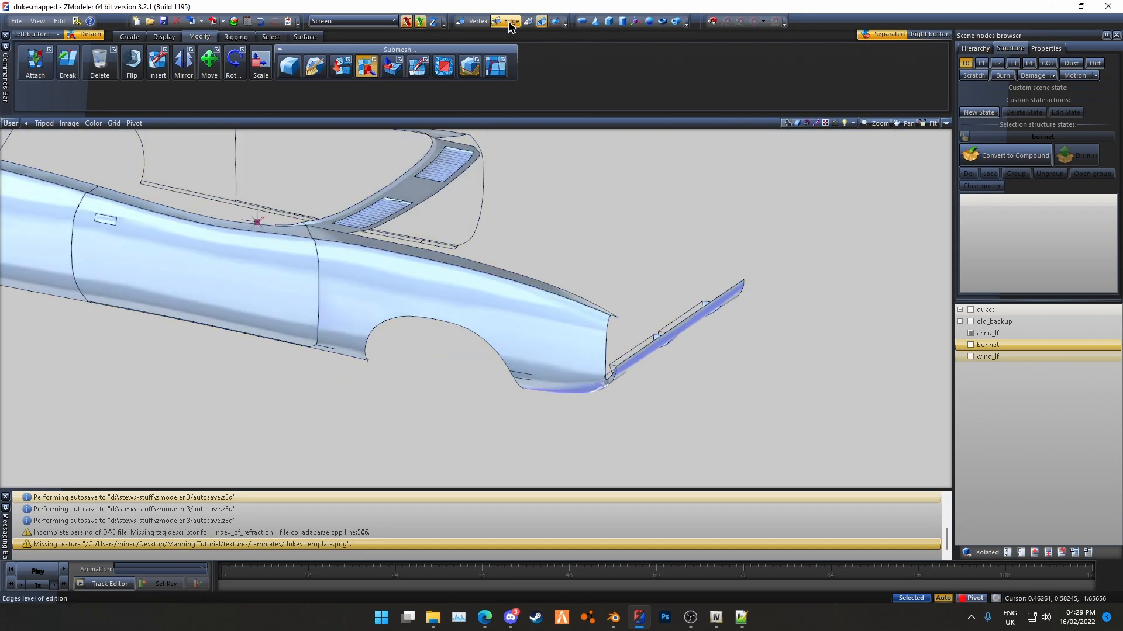
middle_drag(390, 454, 458, 401)
scroll(510, 351, up, 2)
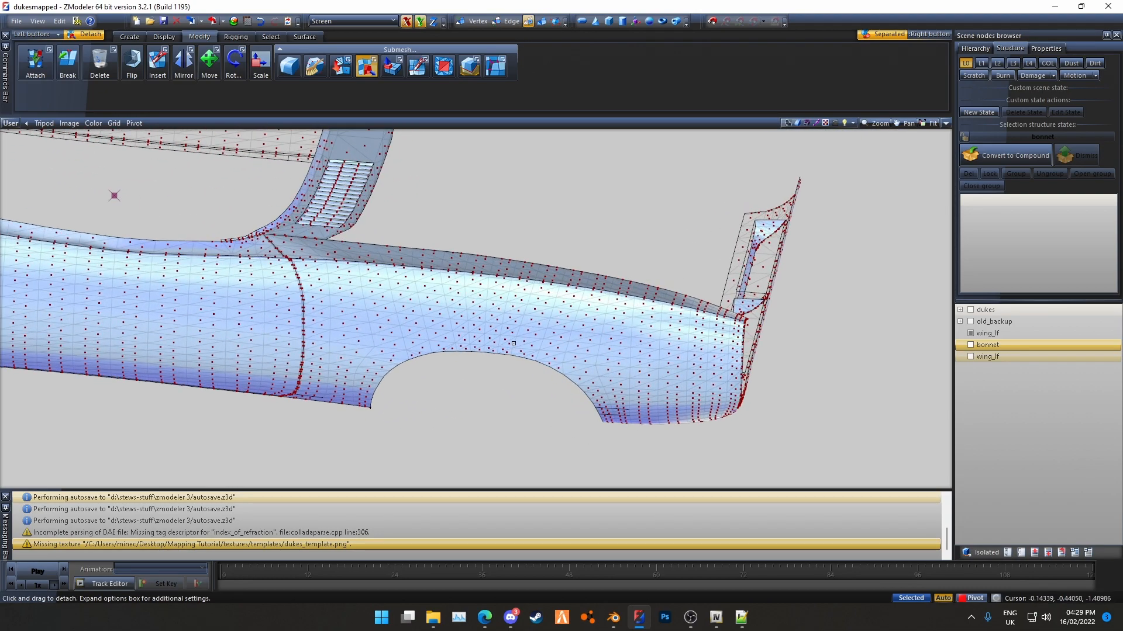
key(space)
middle_drag(529, 286, 602, 283)
scroll(602, 283, up, 6)
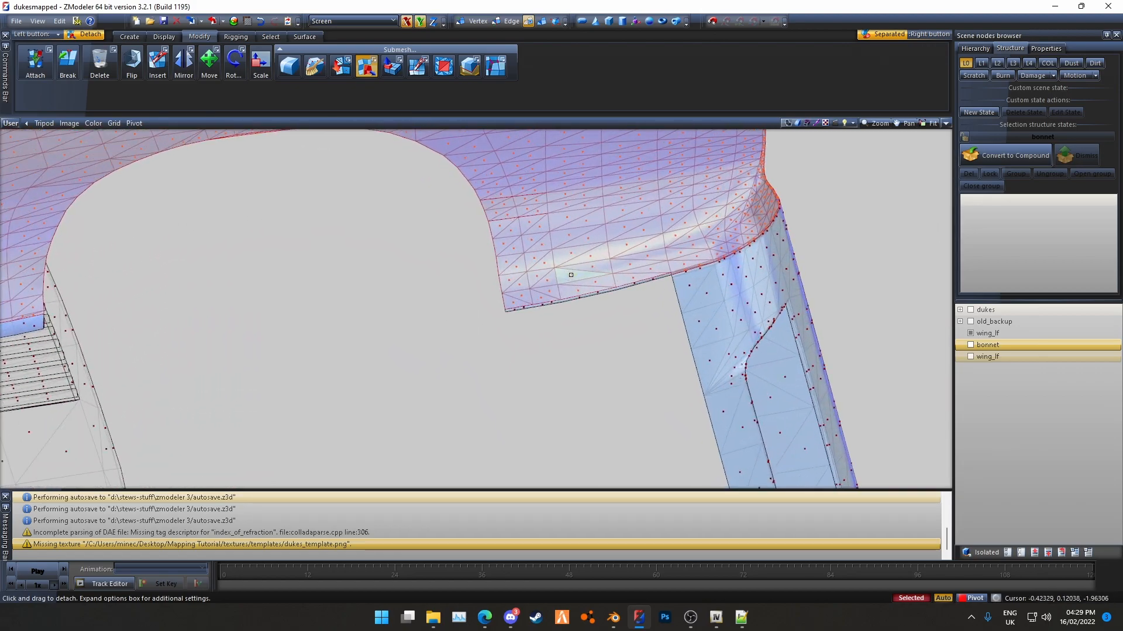
scroll(555, 318, down, 3)
middle_drag(533, 342, 403, 311)
scroll(404, 311, up, 6)
scroll(404, 312, up, 1)
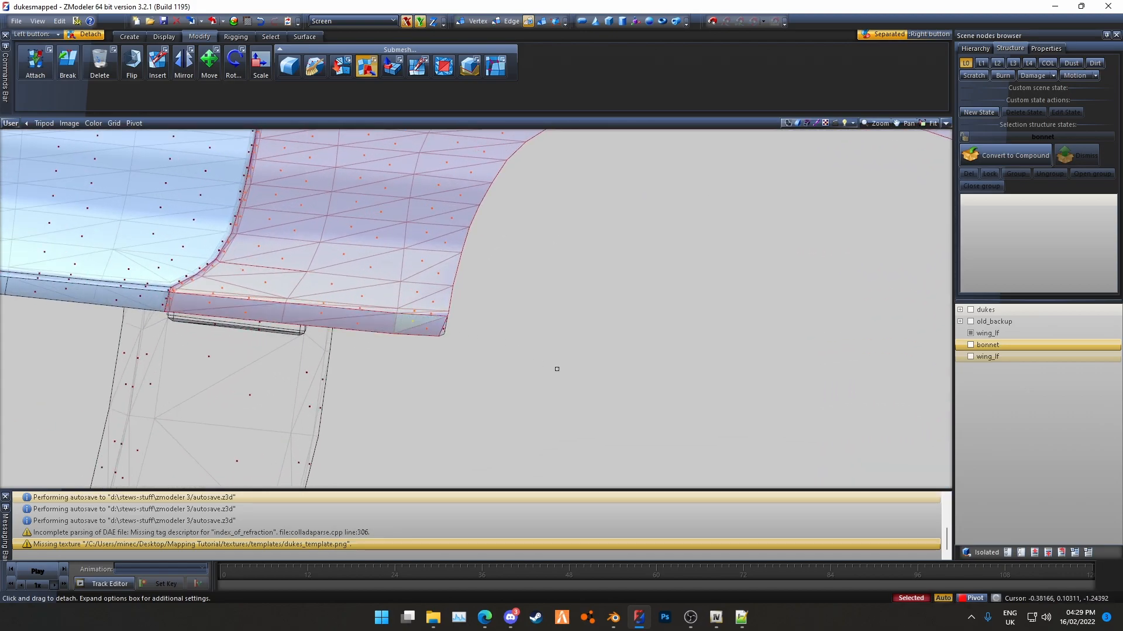
scroll(534, 384, down, 5)
middle_drag(533, 384, 469, 328)
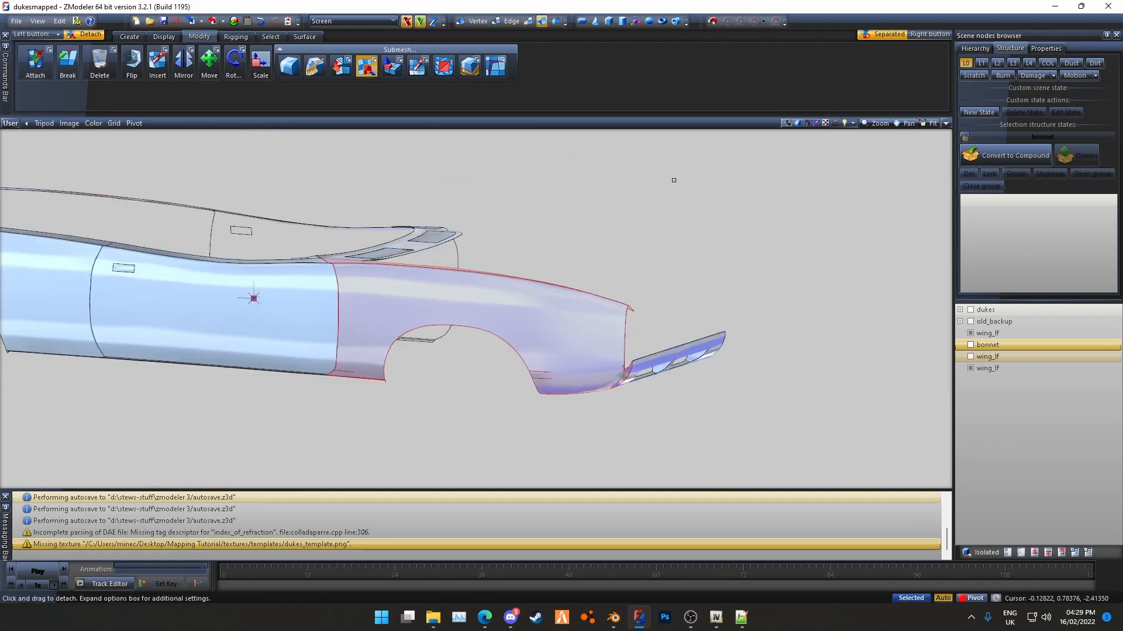
Rename the newly detached right front wing as wing_rf and hide it
click(989, 368)
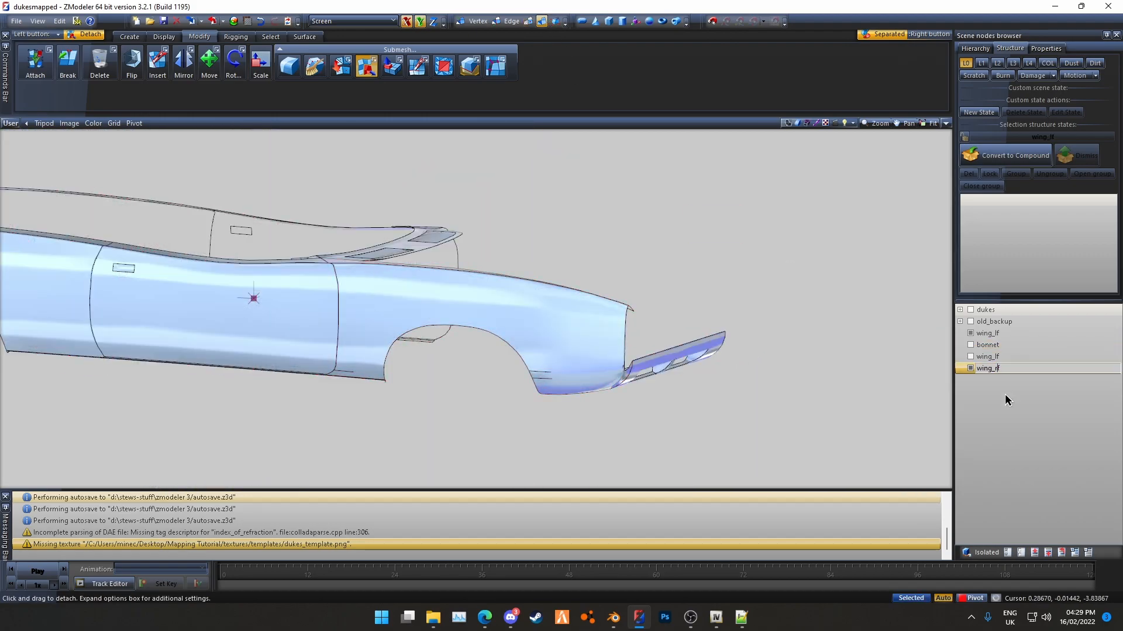
click(971, 369)
Select the passenger-side door, including its handle patch, and detach it from the body mesh
middle_drag(626, 271, 617, 378)
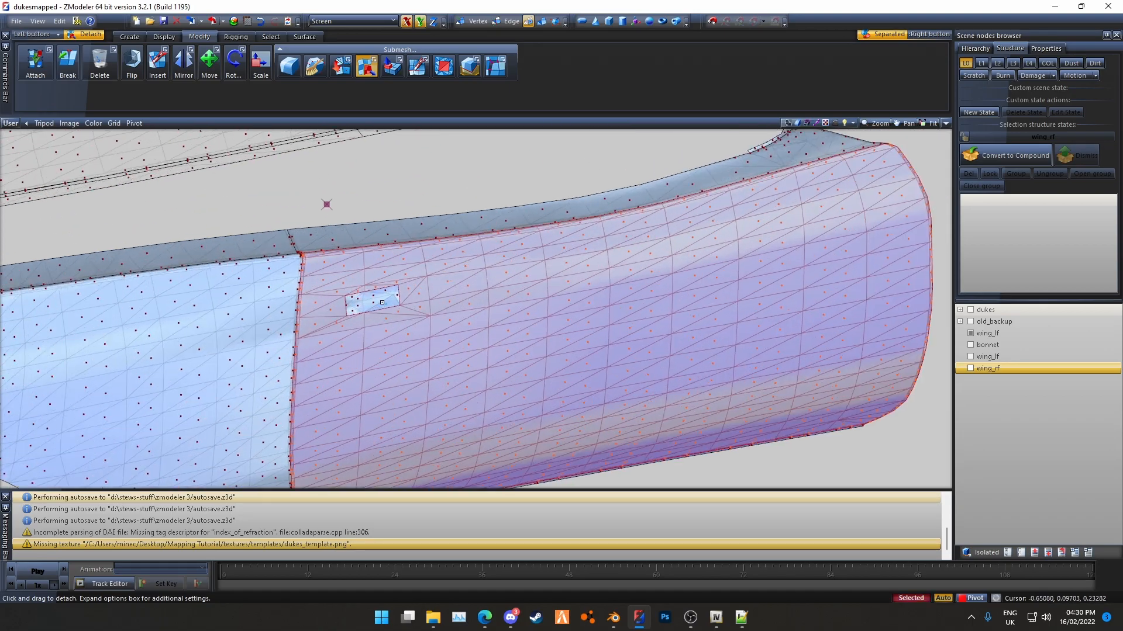
scroll(536, 279, down, 4)
mouse_move(544, 327)
middle_down()
mouse_move(536, 278)
mouse_move(527, 316)
middle_up()
click(526, 310)
Rename the detached passenger door as door_pside_f and hide it
key(4)
click(1012, 381)
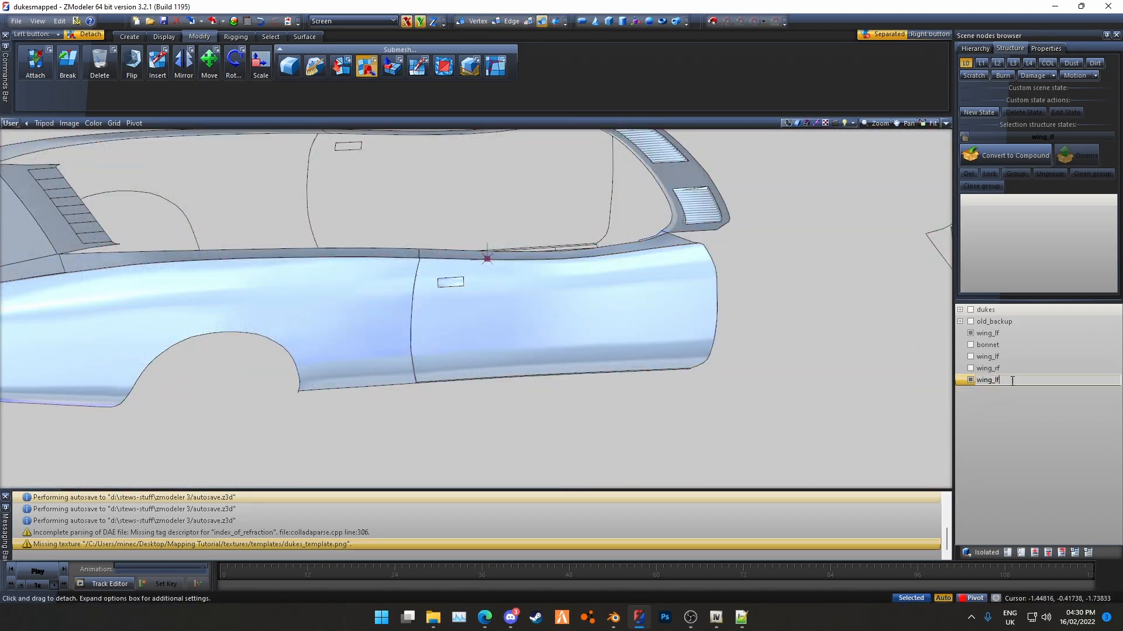
click(971, 380)
Detach the driver-side door from the body mesh and rename it as door_dside_f
middle_drag(725, 362, 509, 348)
key(3)
scroll(422, 310, up, 4)
scroll(422, 323, down, 4)
scroll(511, 348, up, 4)
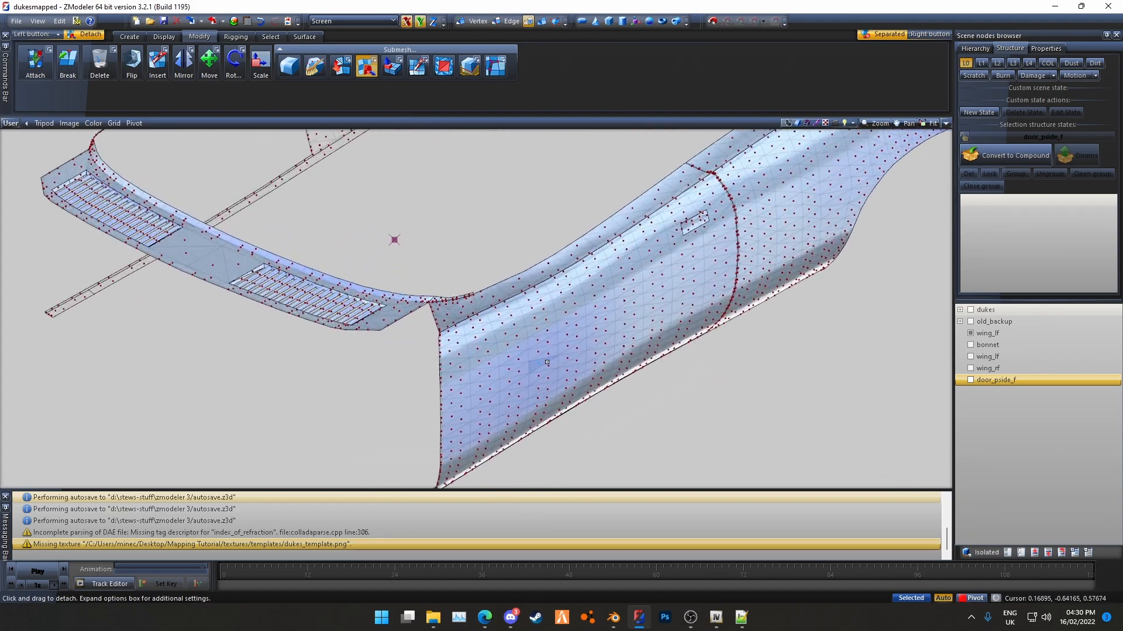
key(space)
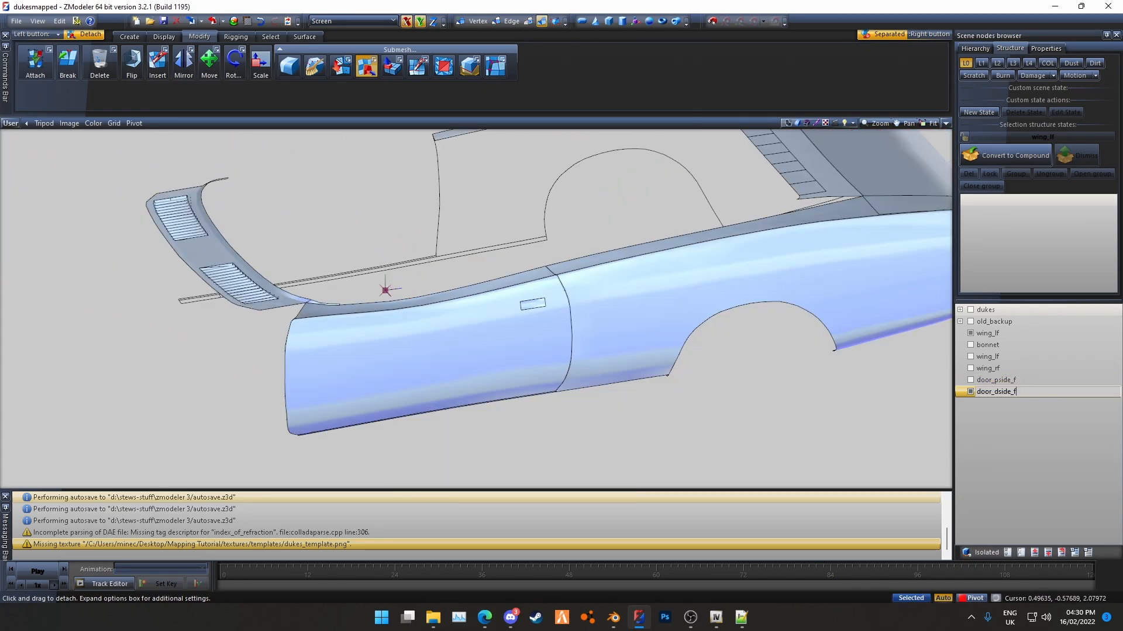
Hide every object except the detached door_dside_f to view it on its own
scroll(542, 413, down, 3)
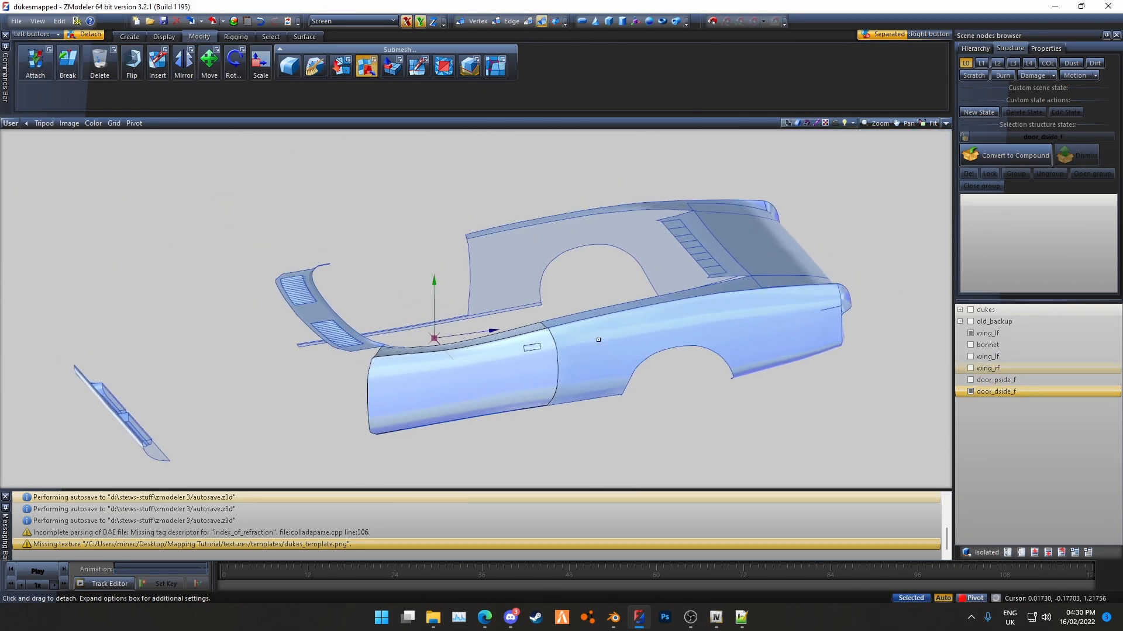
click(1020, 553)
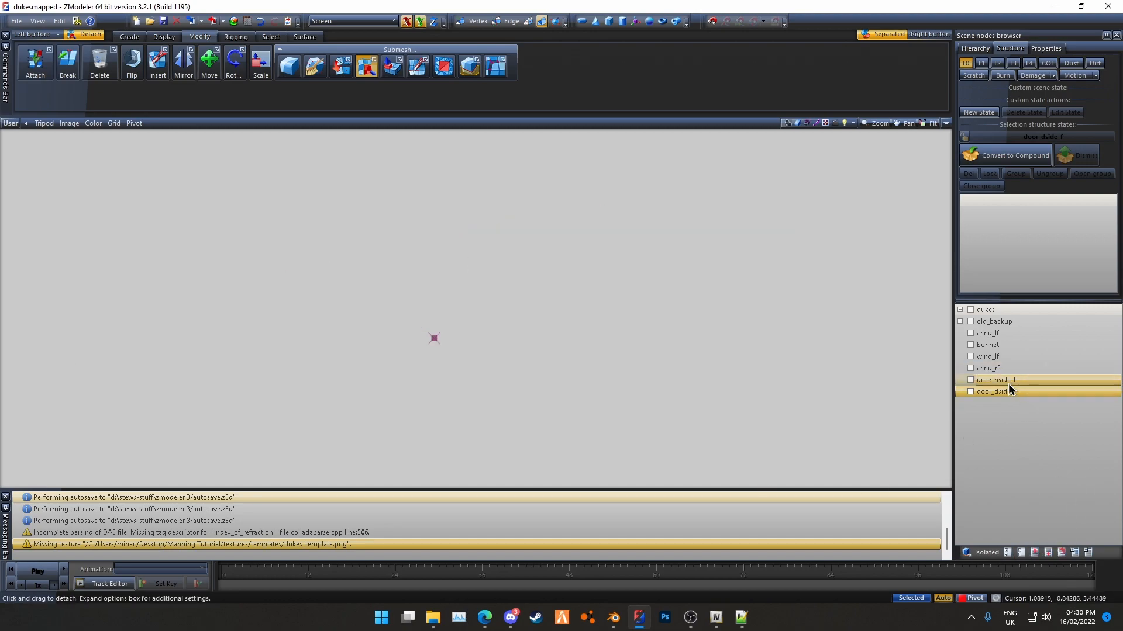
click(971, 392)
scroll(477, 403, up, 3)
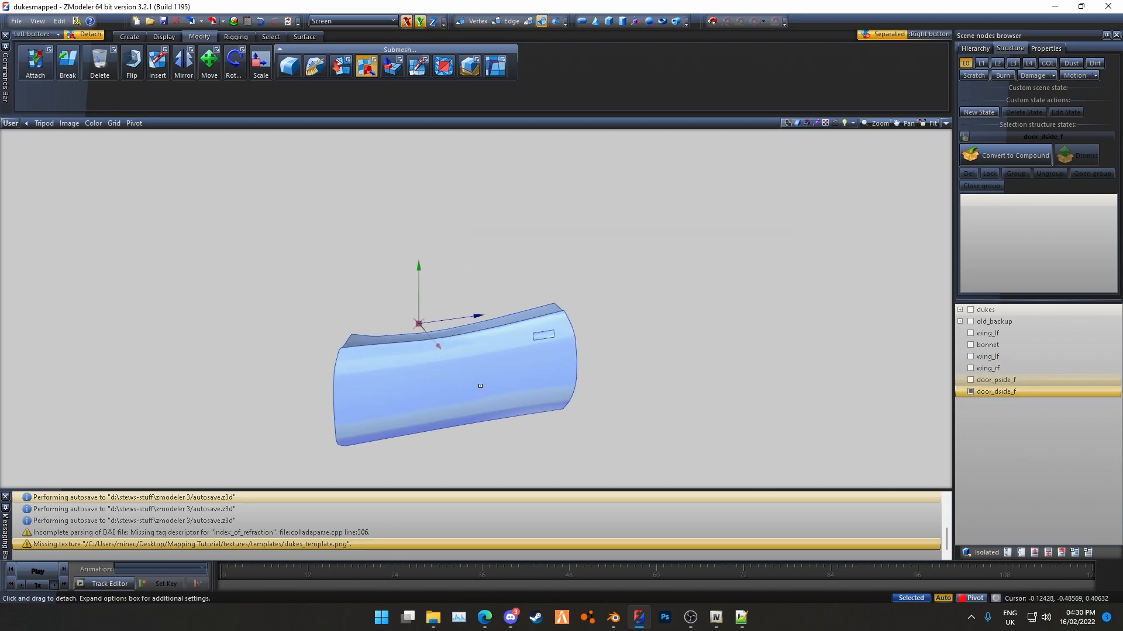
Show the original door_dside_f under the dukes chassis and examine it against the detached door panel
click(961, 310)
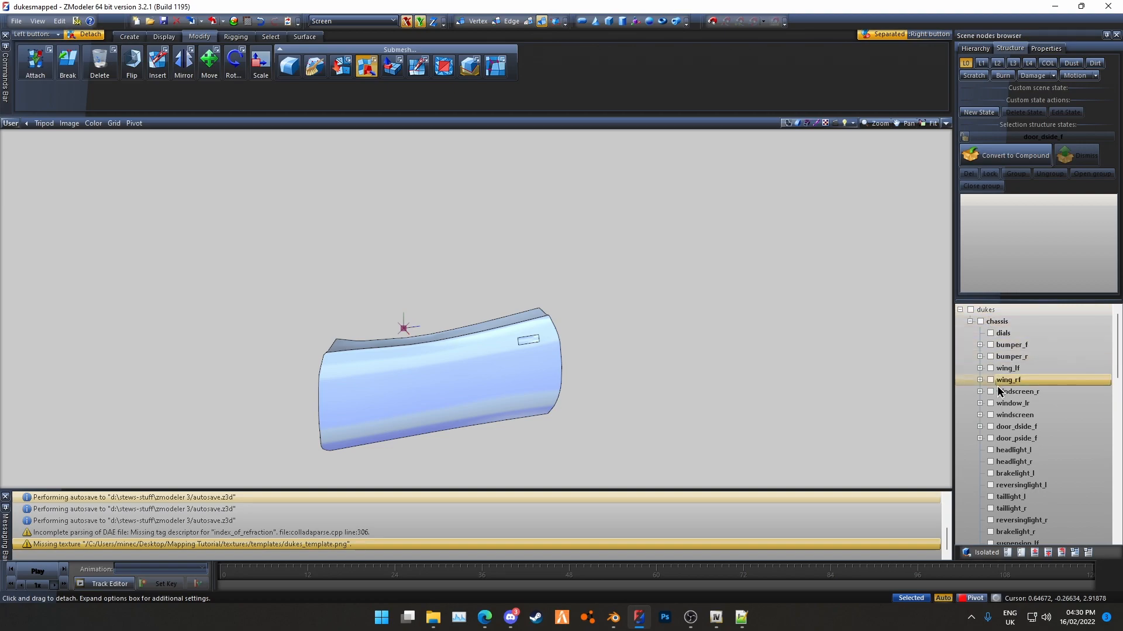
alt+middle_drag(818, 371, 688, 413)
scroll(716, 278, up, 3)
scroll(715, 278, up, 1)
alt+middle_drag(716, 278, 538, 380)
scroll(664, 288, up, 6)
scroll(643, 305, down, 5)
scroll(650, 307, up, 4)
alt+middle_drag(583, 282, 466, 312)
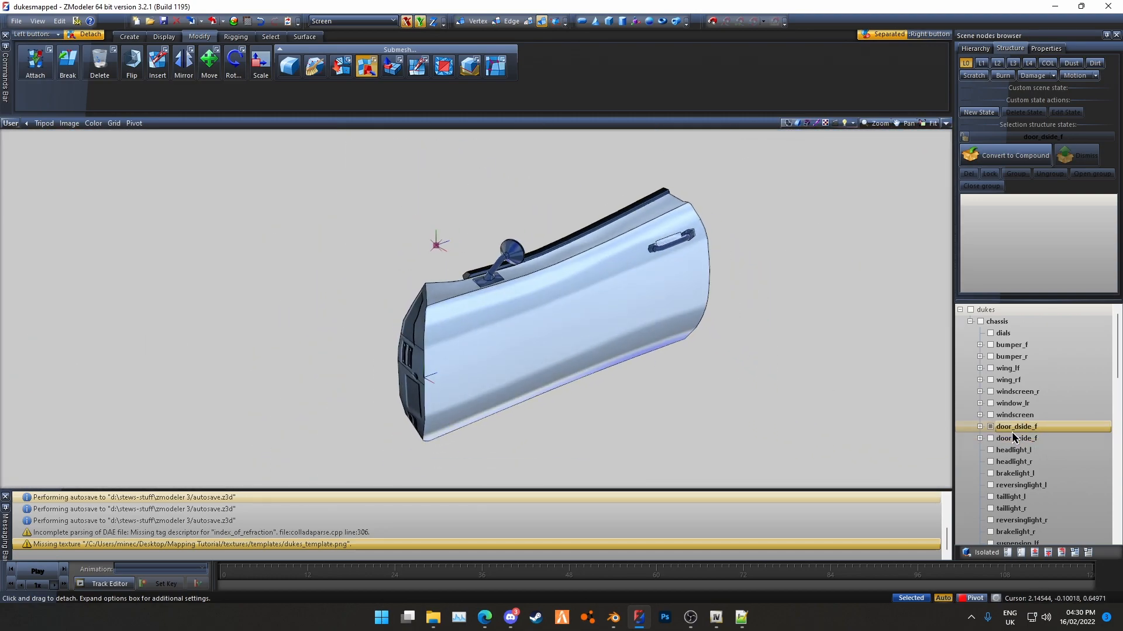
Hide the original chassis door_dside_f and collapse the dukes hierarchy
click(990, 431)
scroll(1012, 404, down, 4)
scroll(1021, 407, up, 1)
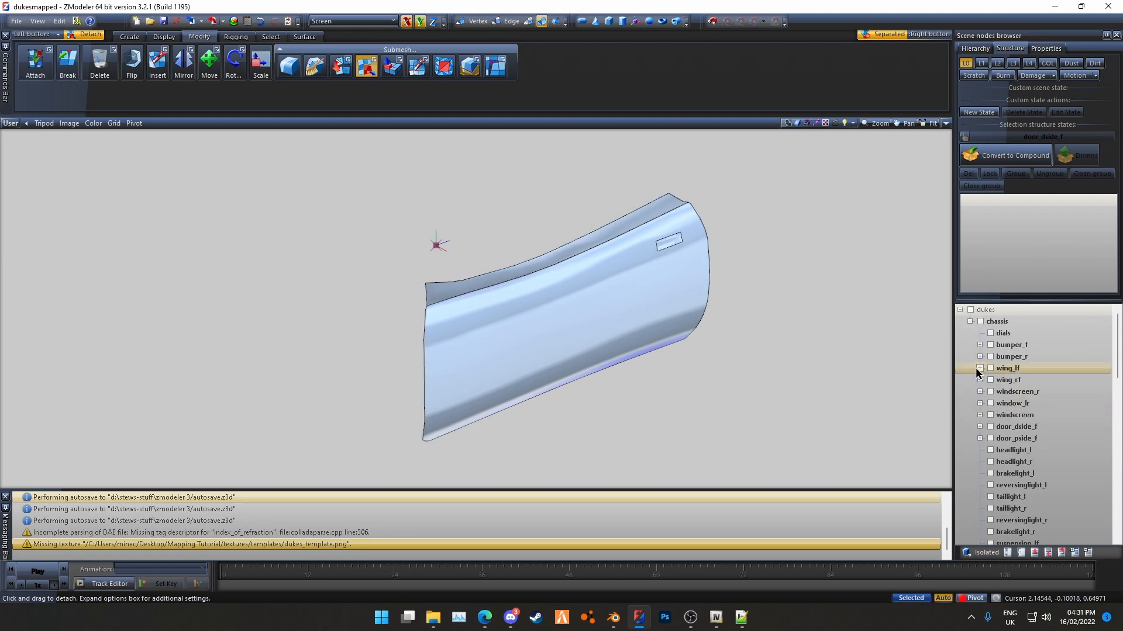
click(960, 310)
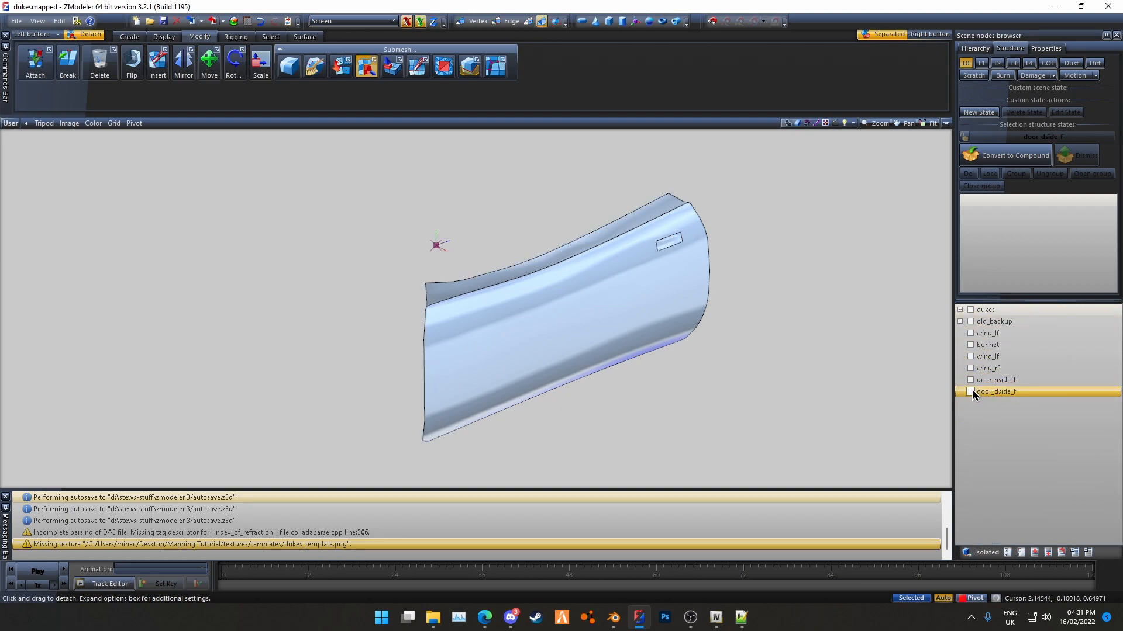
Hide the detached driver door and show only the two detached front wings to check them
click(970, 391)
click(970, 357)
click(970, 369)
middle_drag(706, 400, 699, 398)
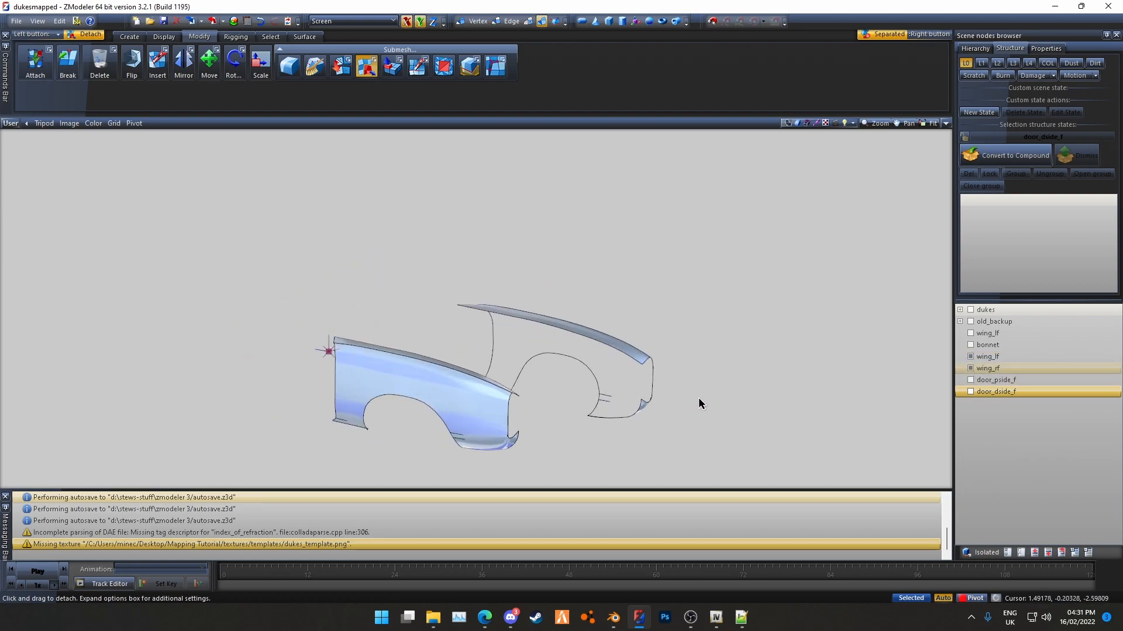
Hide the detached front wings and show only the remaining body mesh
click(970, 368)
click(970, 345)
click(970, 333)
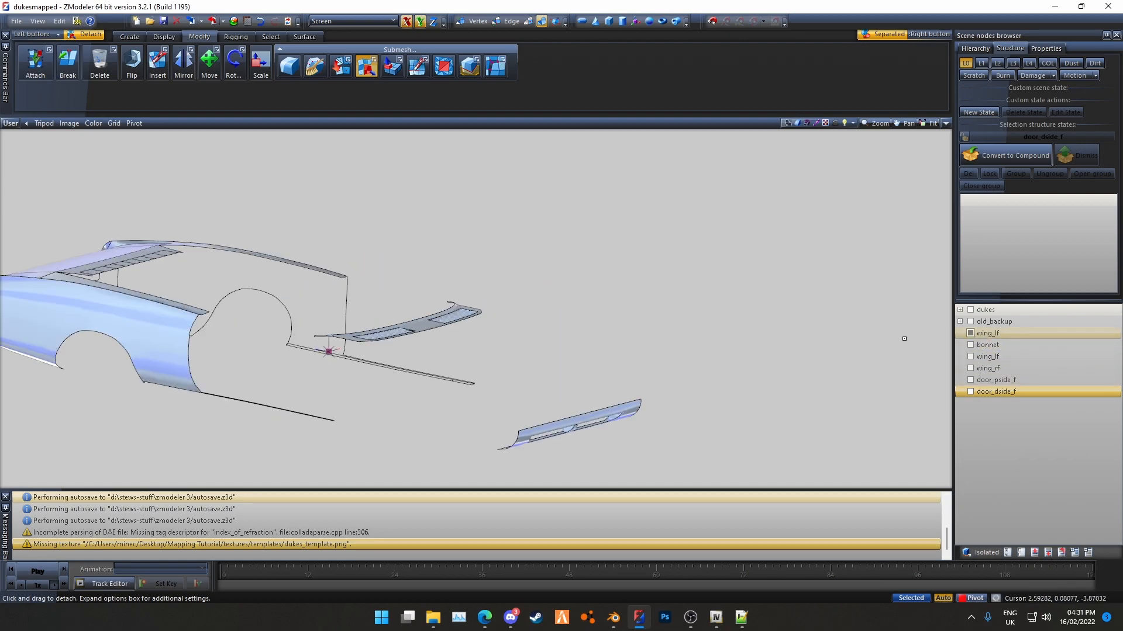
Select the boot lid polygons at the rear, detach them from the body mesh and return to object level
middle_drag(711, 346, 662, 357)
scroll(662, 357, up, 2)
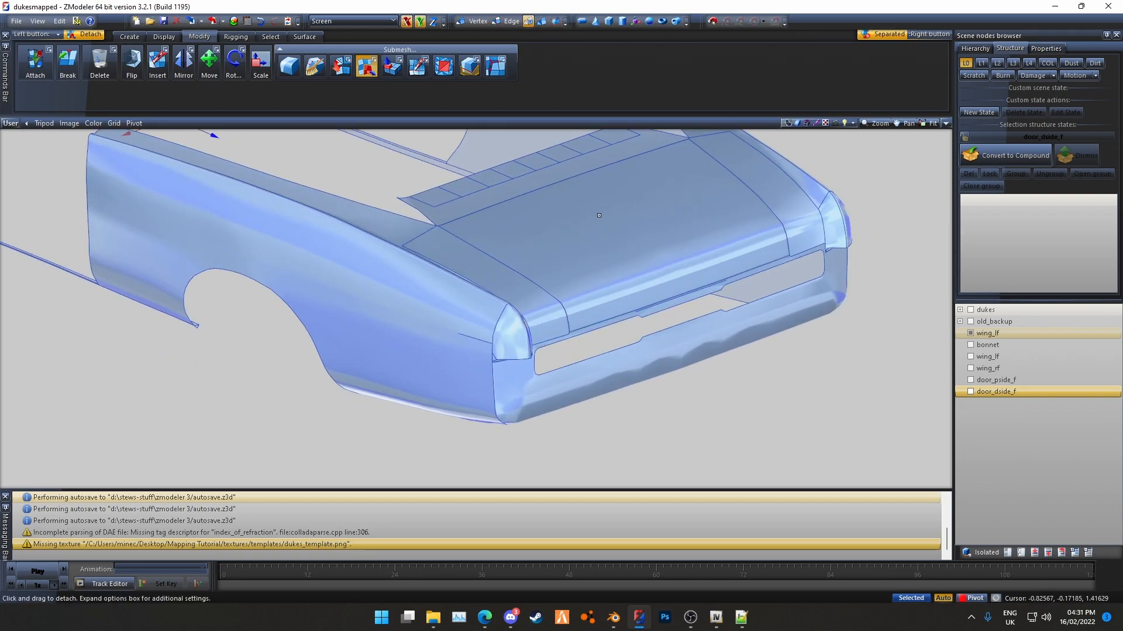
click(599, 215)
scroll(608, 234, up, 3)
right_click(591, 279)
scroll(586, 298, up, 2)
scroll(579, 258, down, 4)
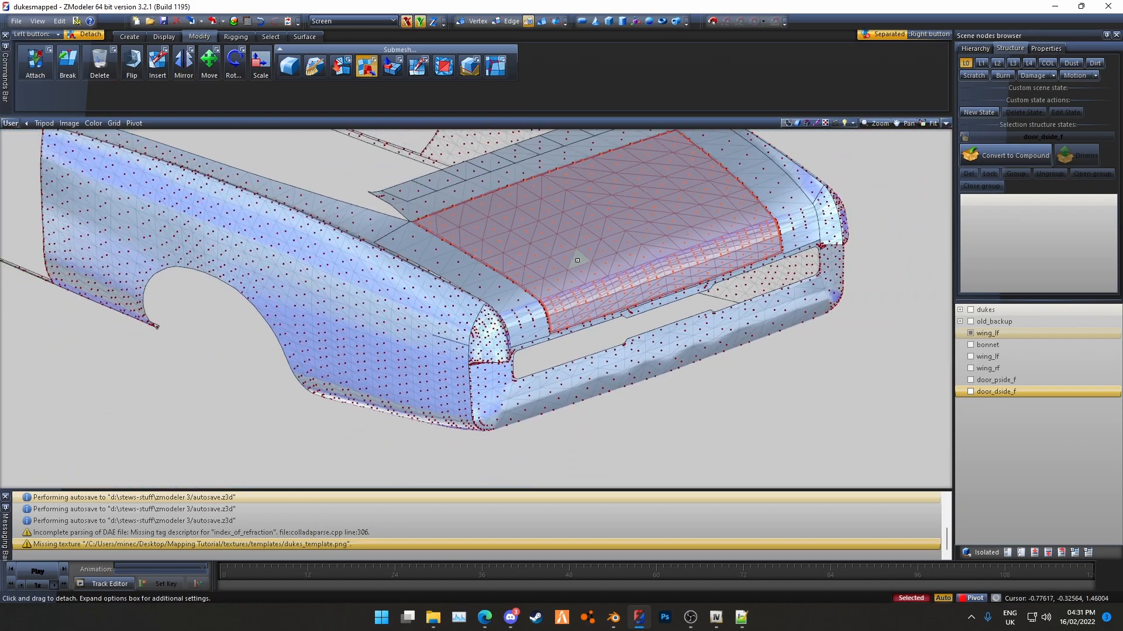
click(606, 253)
click(542, 21)
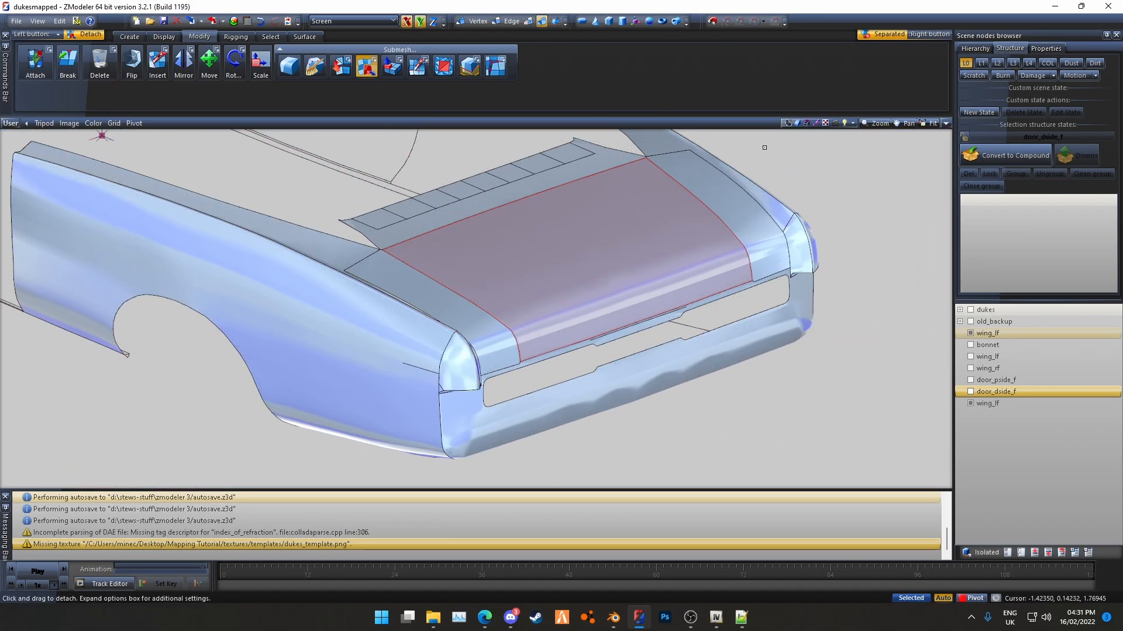
scroll(818, 426, down, 3)
scroll(823, 422, down, 1)
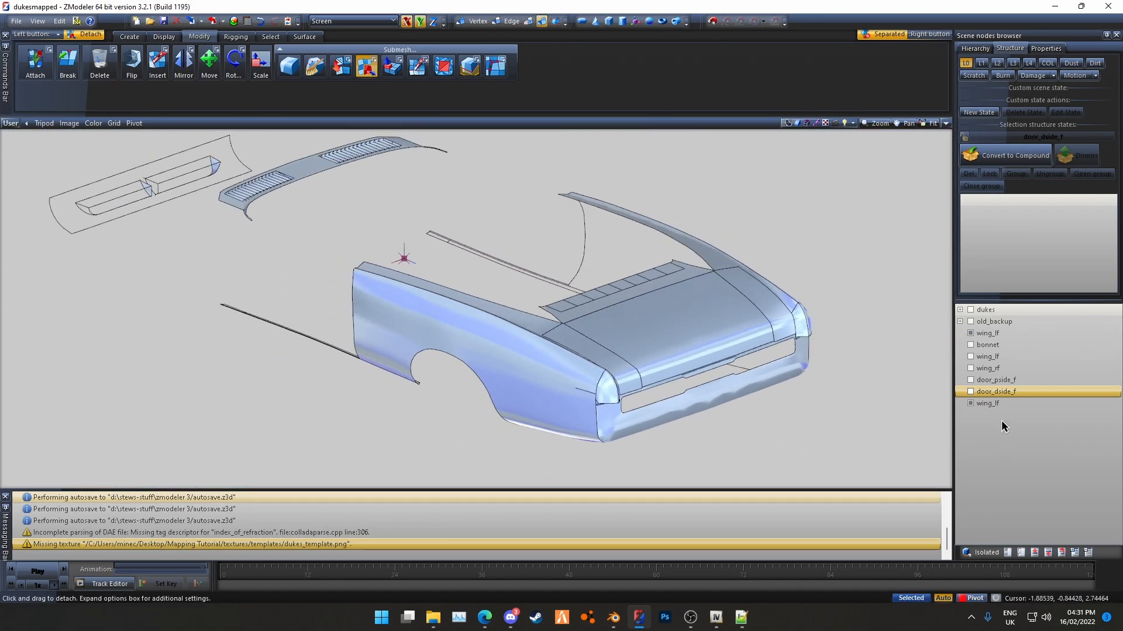
Show the detached wings, bonnet and doors together with the remaining body and inspect the complete mapped shell
click(970, 369)
click(970, 357)
click(969, 345)
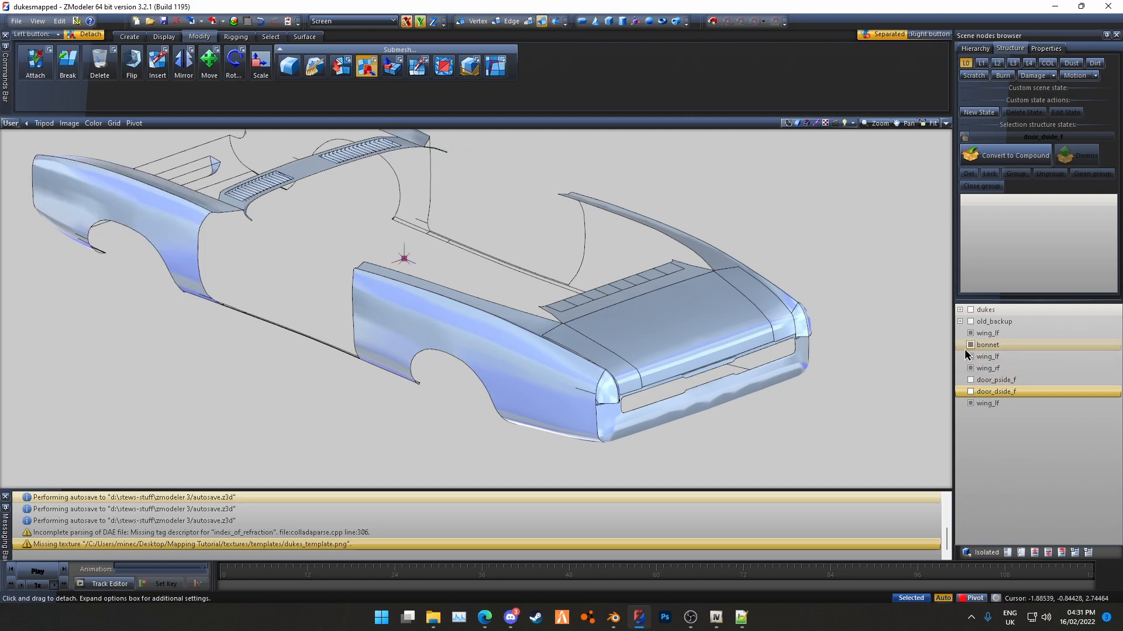
click(971, 381)
click(970, 392)
scroll(840, 421, down, 3)
key(ctrl+a)
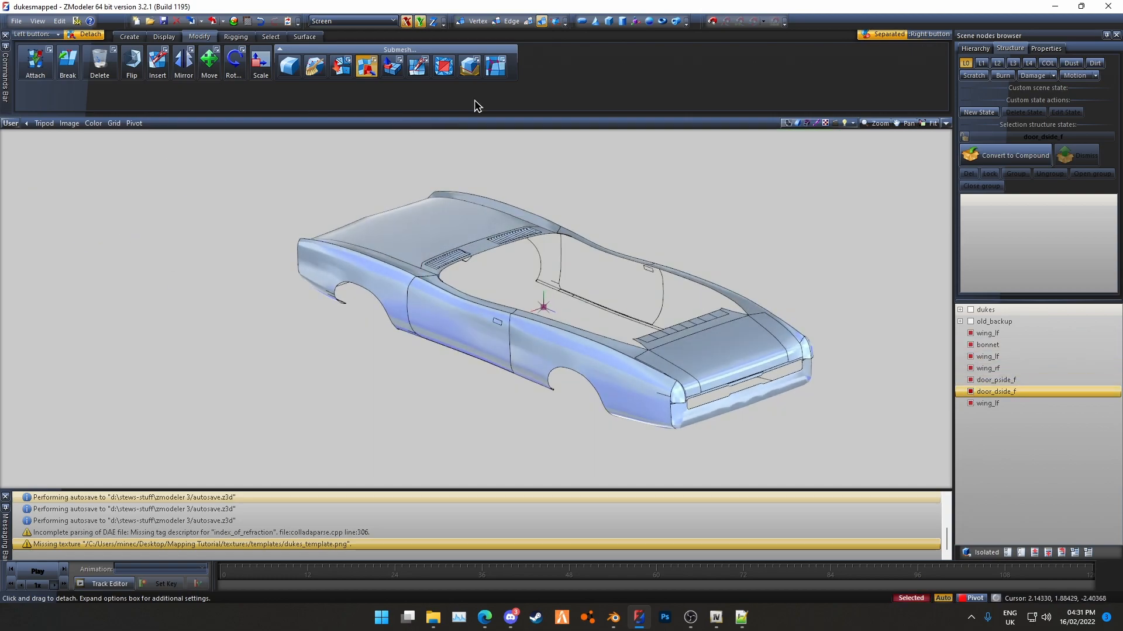
mouse_move(766, 199)
mouse_down()
mouse_move(827, 221)
mouse_move(781, 203)
mouse_up()
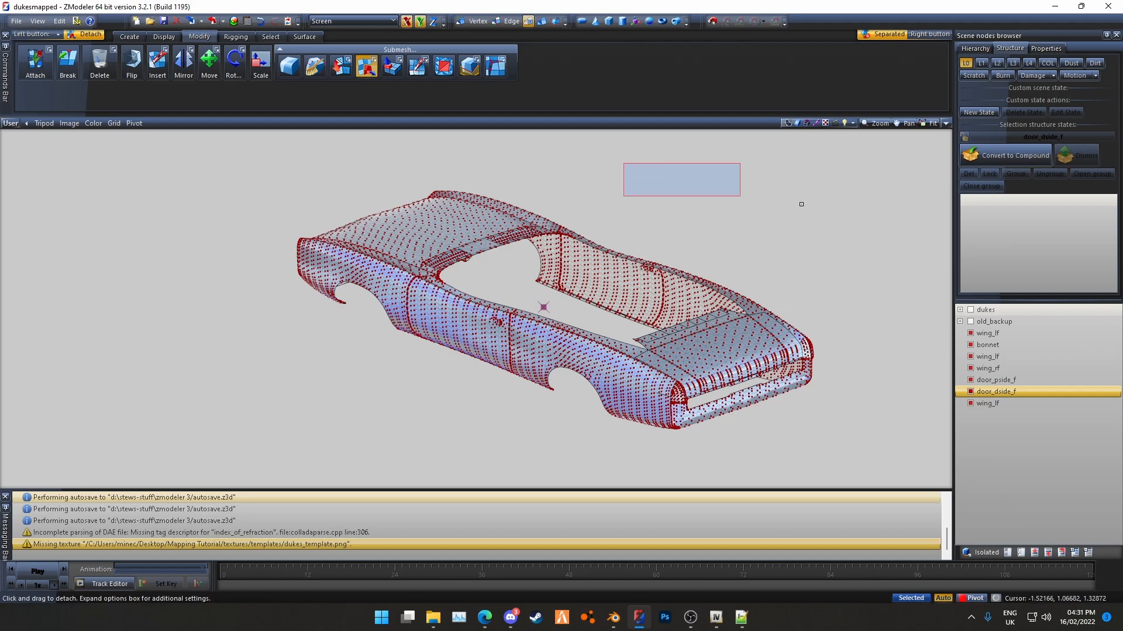
click(542, 20)
middle_drag(562, 177, 596, 190)
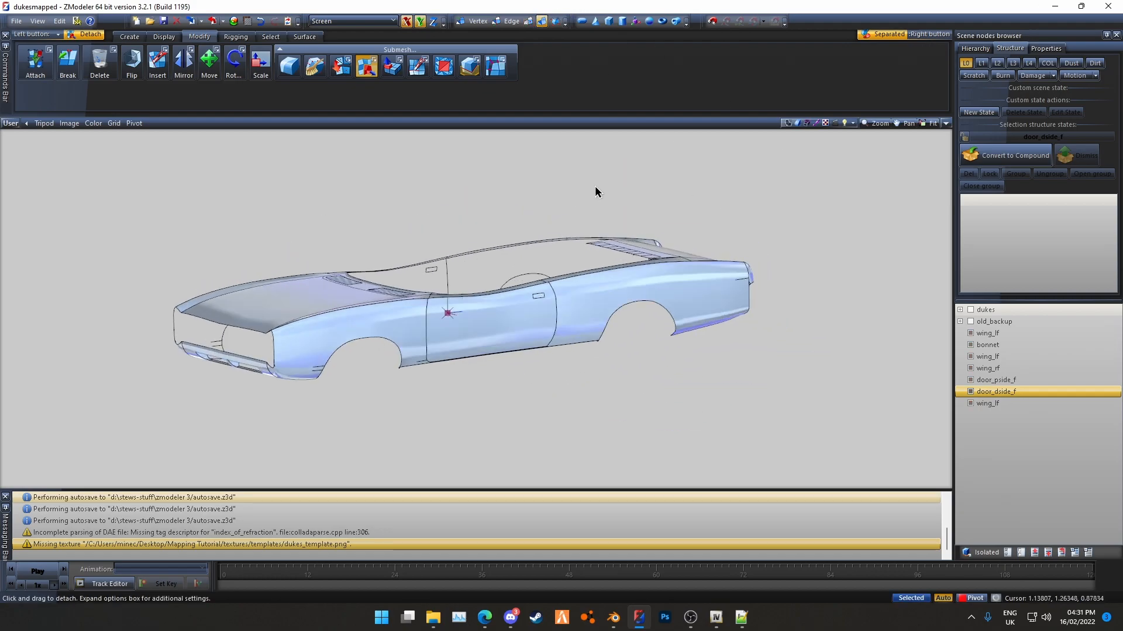
scroll(350, 291, up, 3)
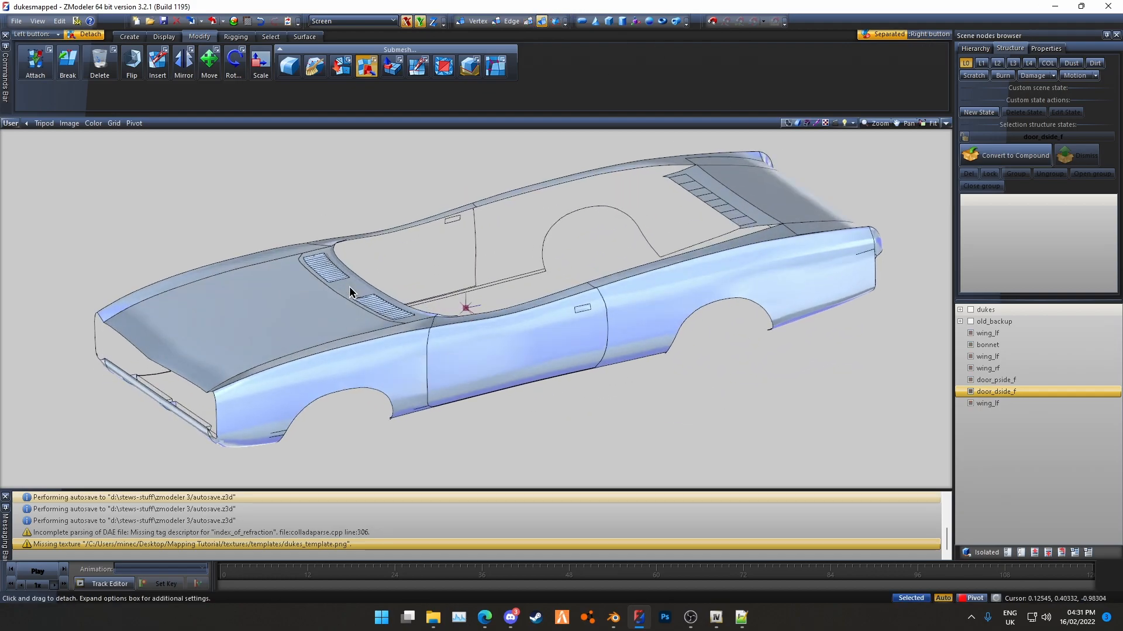
Isolate the chassis wing_lf with its mapped left wing panel and attach the mapped mesh to the original part
click(1020, 553)
click(960, 309)
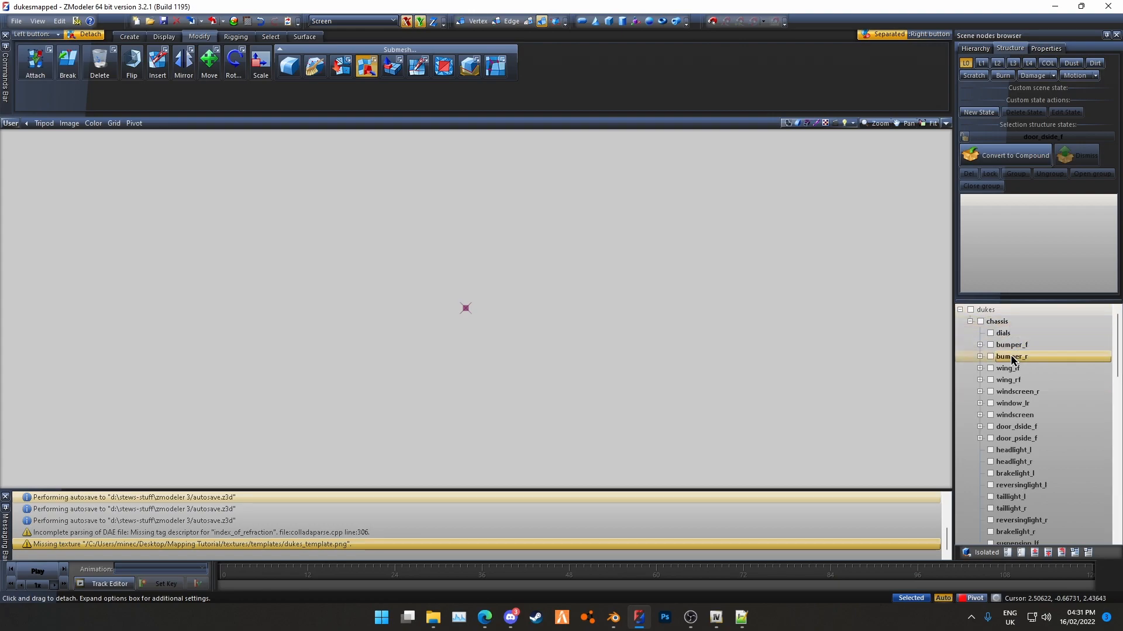
click(990, 369)
scroll(1035, 374, down, 10)
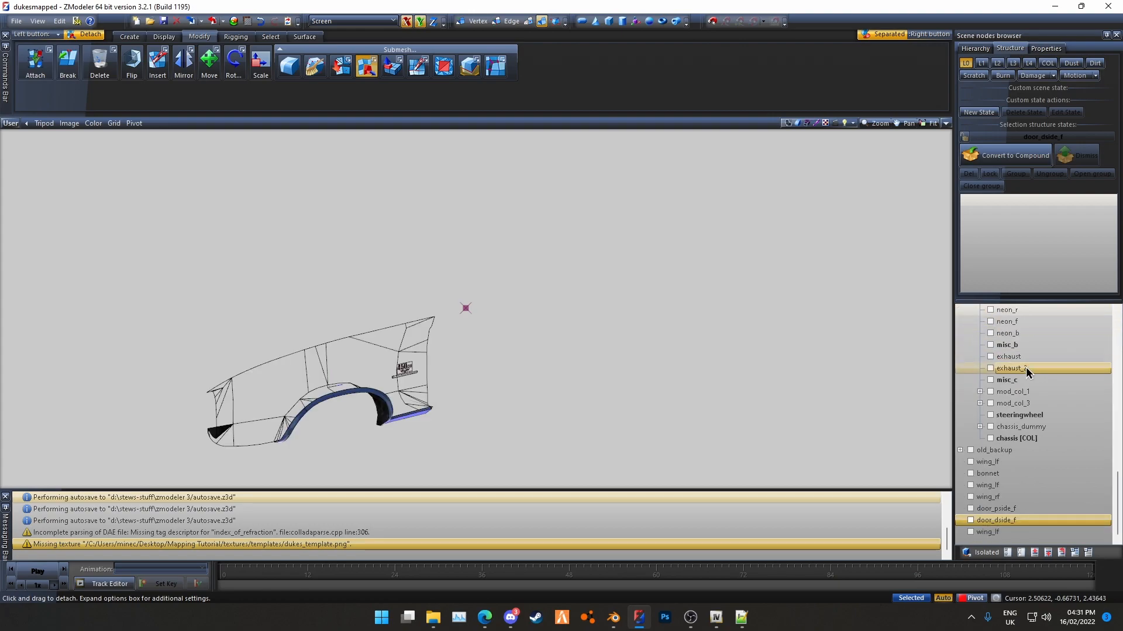
click(970, 485)
middle_drag(672, 419, 570, 191)
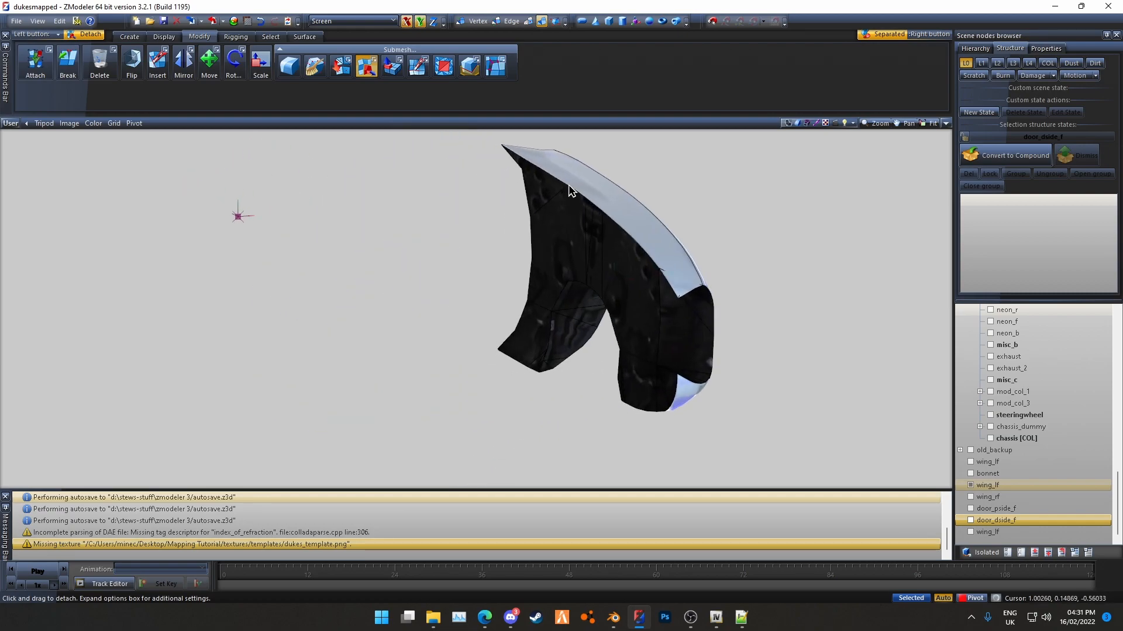
click(35, 65)
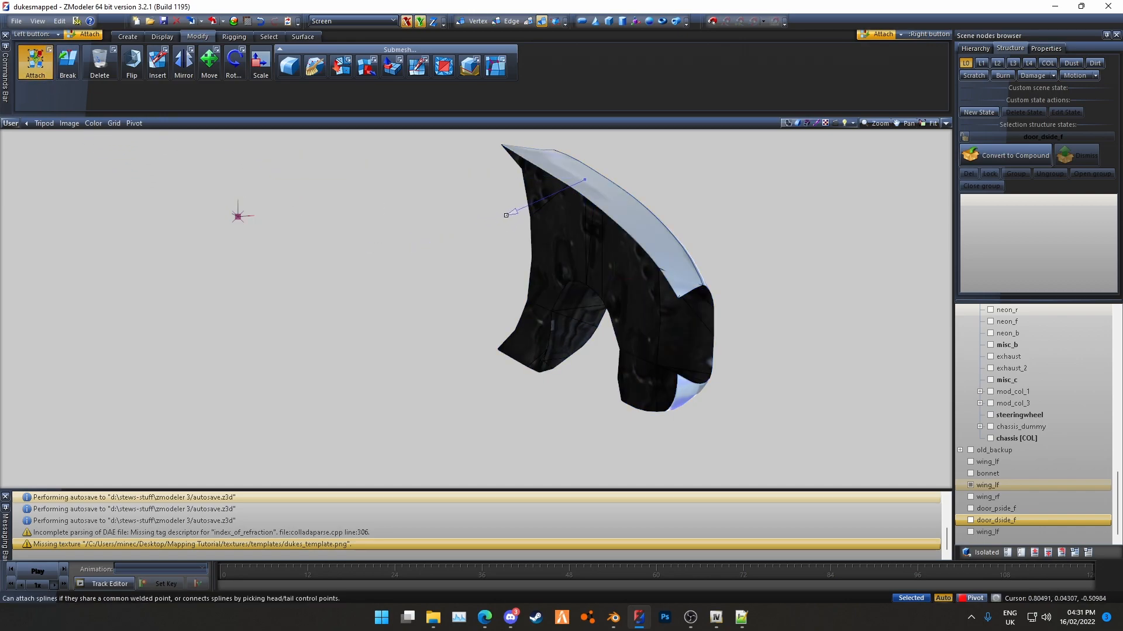
click(547, 227)
middle_drag(550, 228, 350, 252)
Isolate the chassis wing_rf with its mapped right wing panel and attach the two meshes
scroll(1026, 401, up, 8)
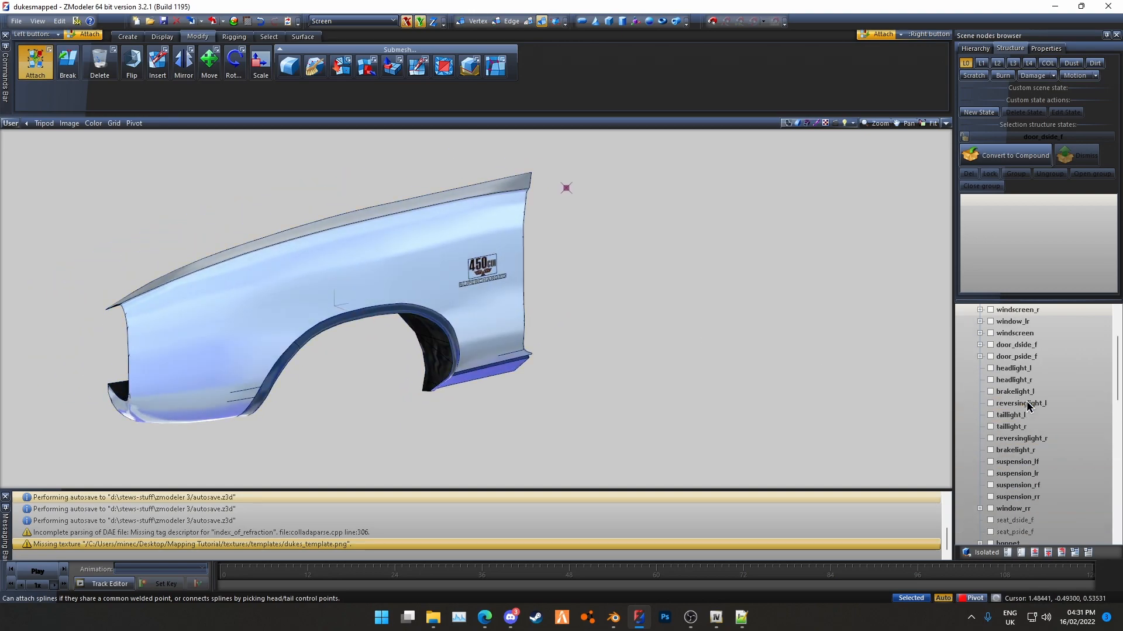
click(1021, 393)
scroll(994, 445, down, 6)
click(970, 475)
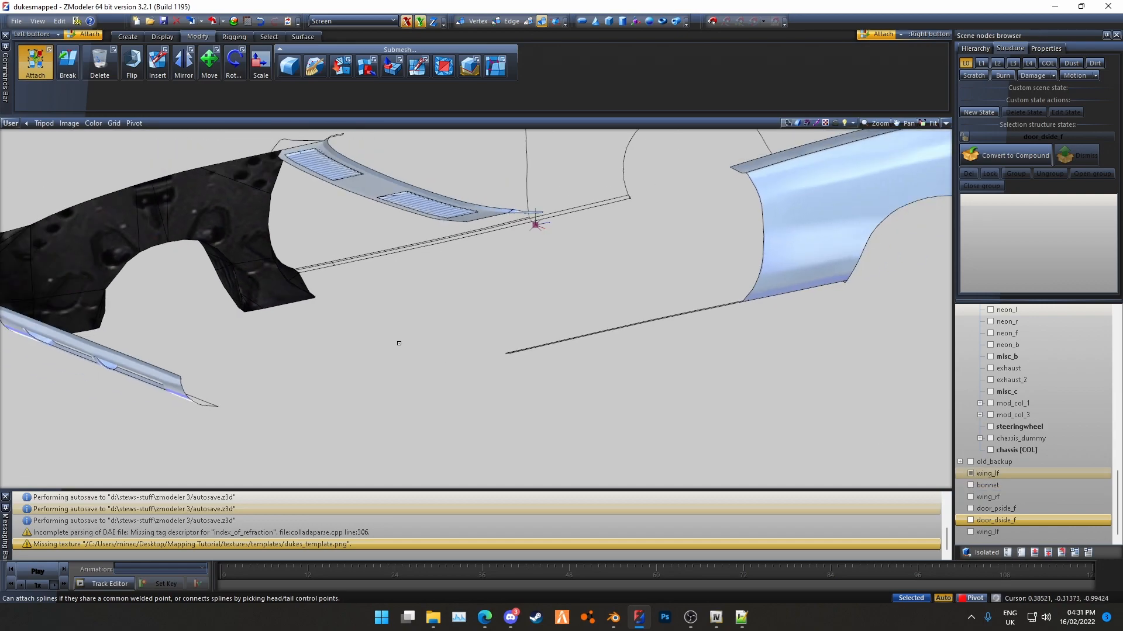
click(970, 485)
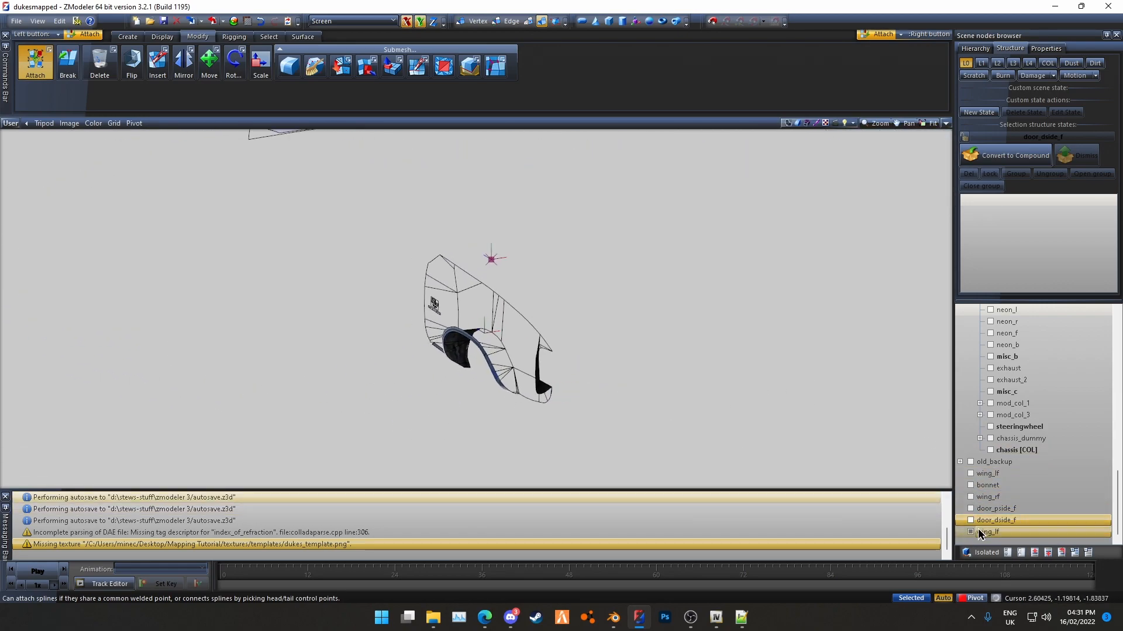
click(970, 497)
mouse_move(258, 215)
middle_down()
mouse_move(483, 340)
mouse_move(363, 317)
mouse_move(526, 318)
middle_up()
Isolate the chassis door_dside_f with its mapped driver door panel and attach the panel to the original door
click(1017, 510)
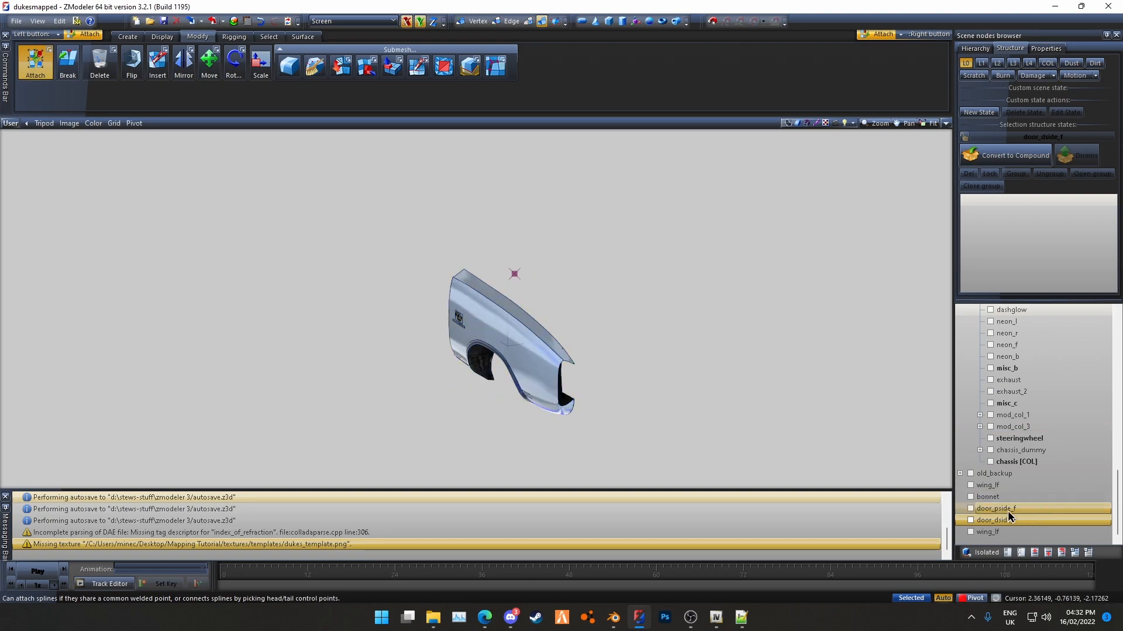
scroll(1018, 515, up, 10)
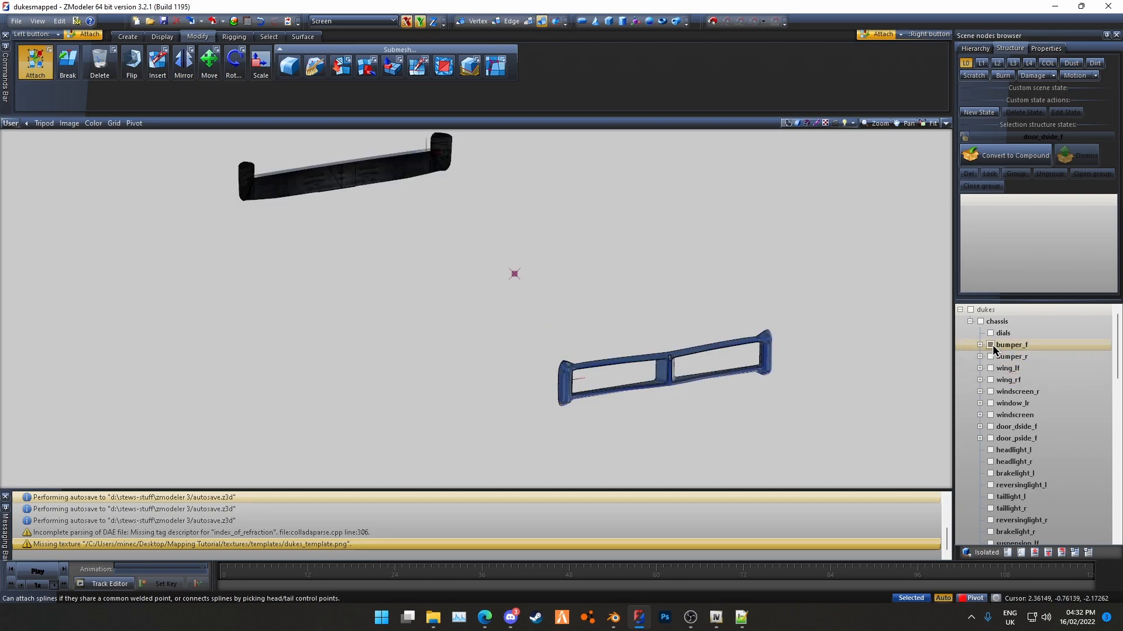
click(989, 427)
scroll(1064, 421, down, 10)
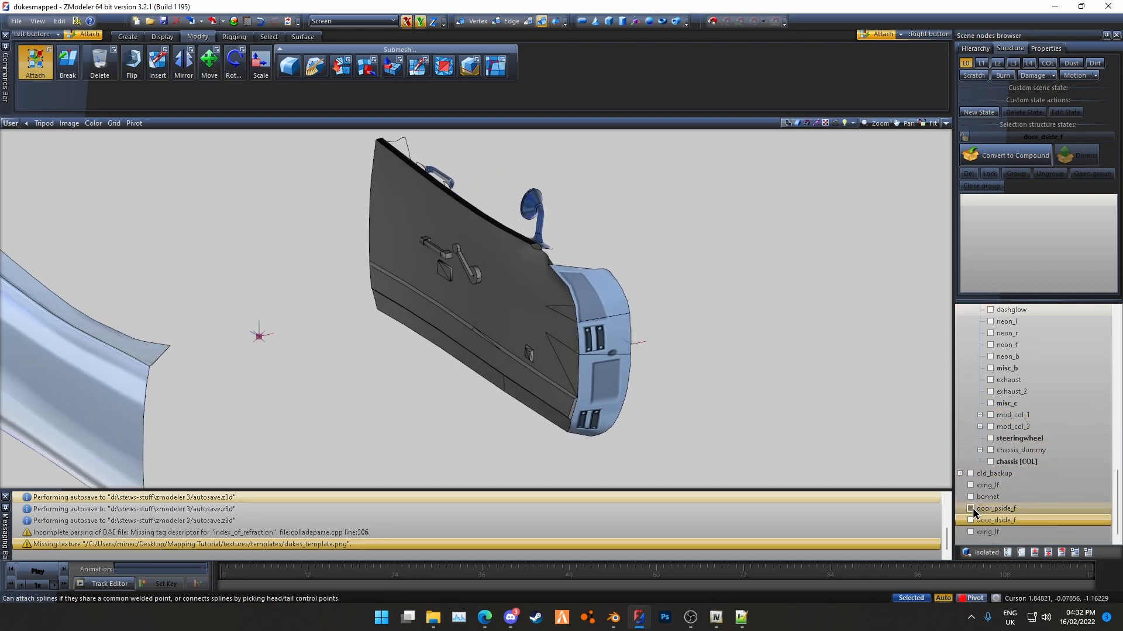
click(573, 262)
middle_drag(785, 279, 734, 281)
Attach the mapped passenger door panel to the chassis door_pside_f, check the joined door and hide it
scroll(1030, 450, up, 10)
scroll(1012, 450, down, 10)
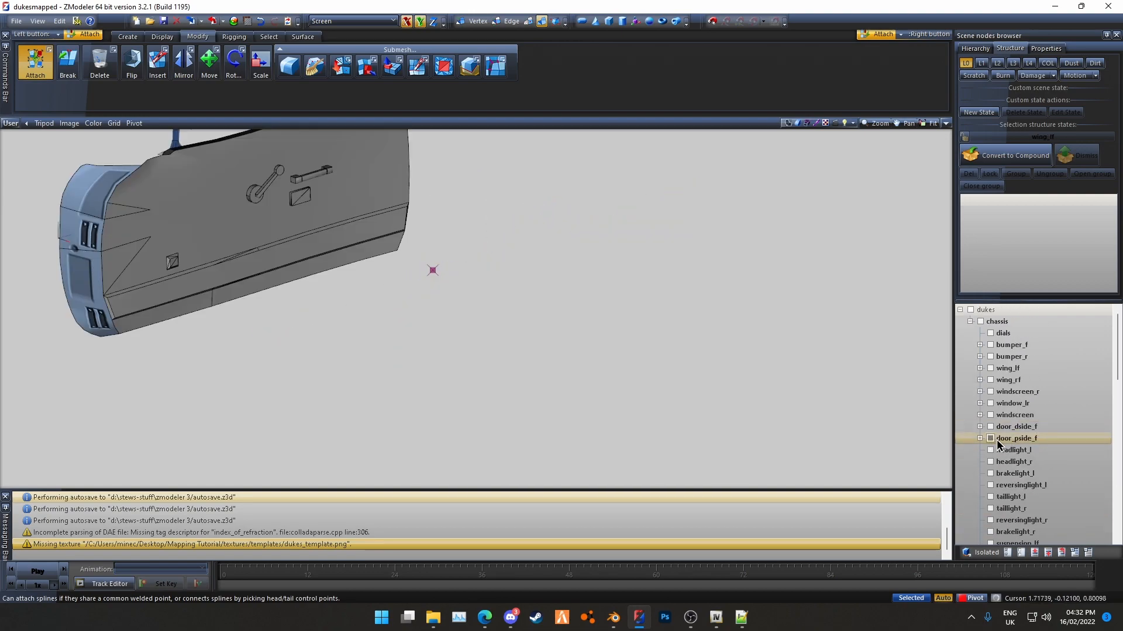
middle_drag(252, 339, 459, 403)
scroll(299, 333, down, 3)
middle_drag(299, 333, 437, 299)
click(307, 397)
middle_drag(268, 322, 535, 330)
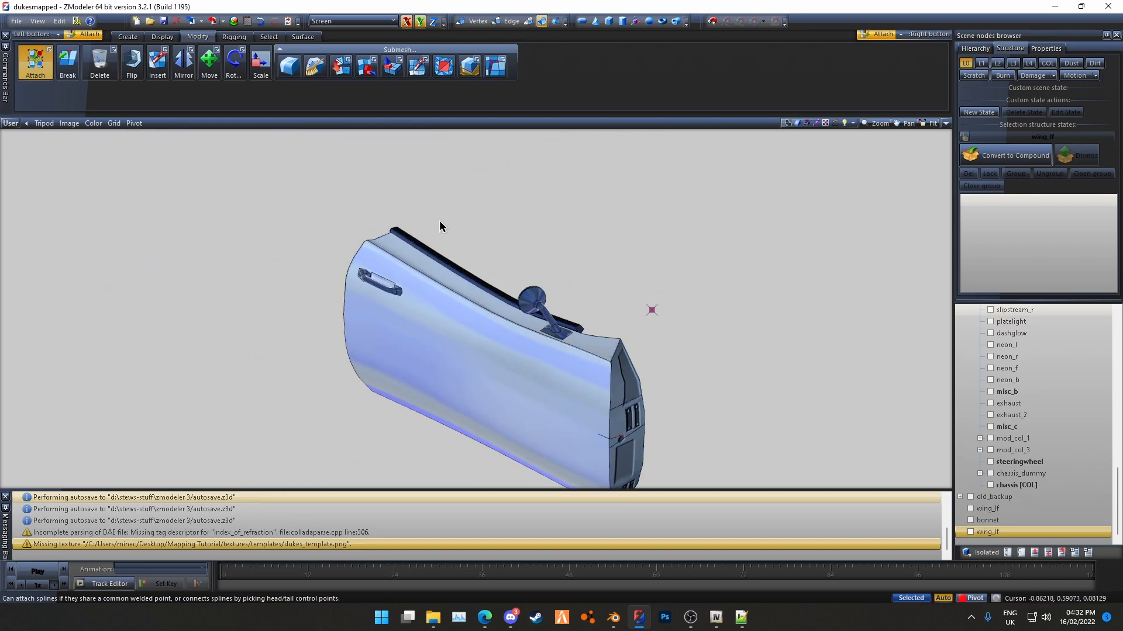
middle_drag(458, 219, 497, 223)
scroll(396, 368, up, 2)
middle_drag(396, 368, 839, 409)
scroll(1029, 462, up, 5)
scroll(1037, 451, up, 3)
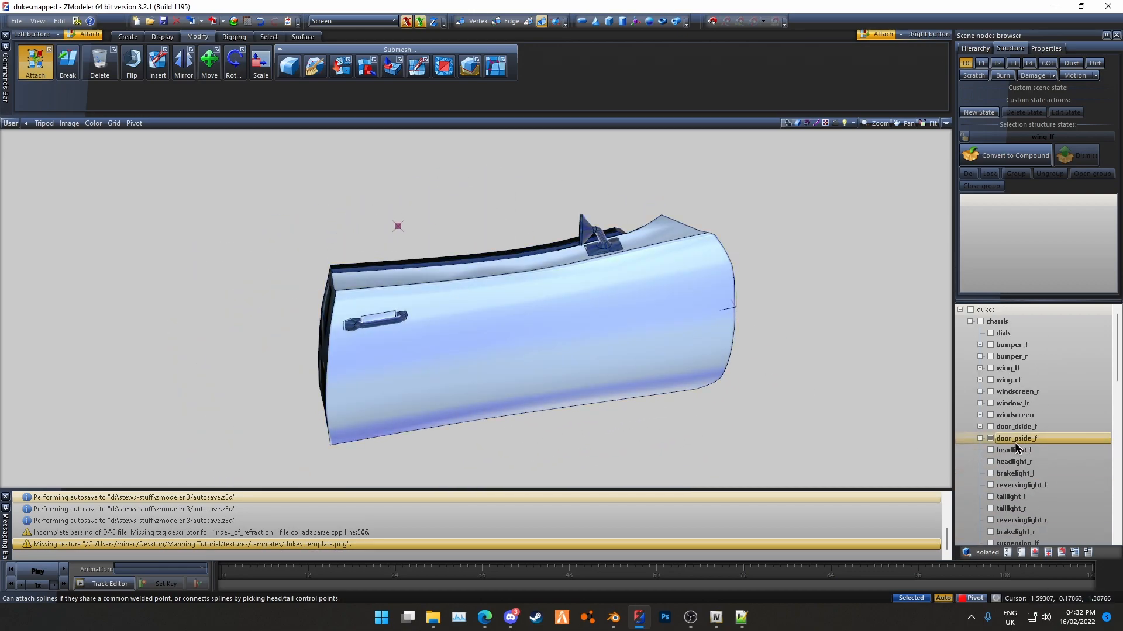
click(1002, 444)
Show the chassis bonnet with the mapped bonnet panel and attach the mapped mesh to the original
scroll(1002, 444, down, 2)
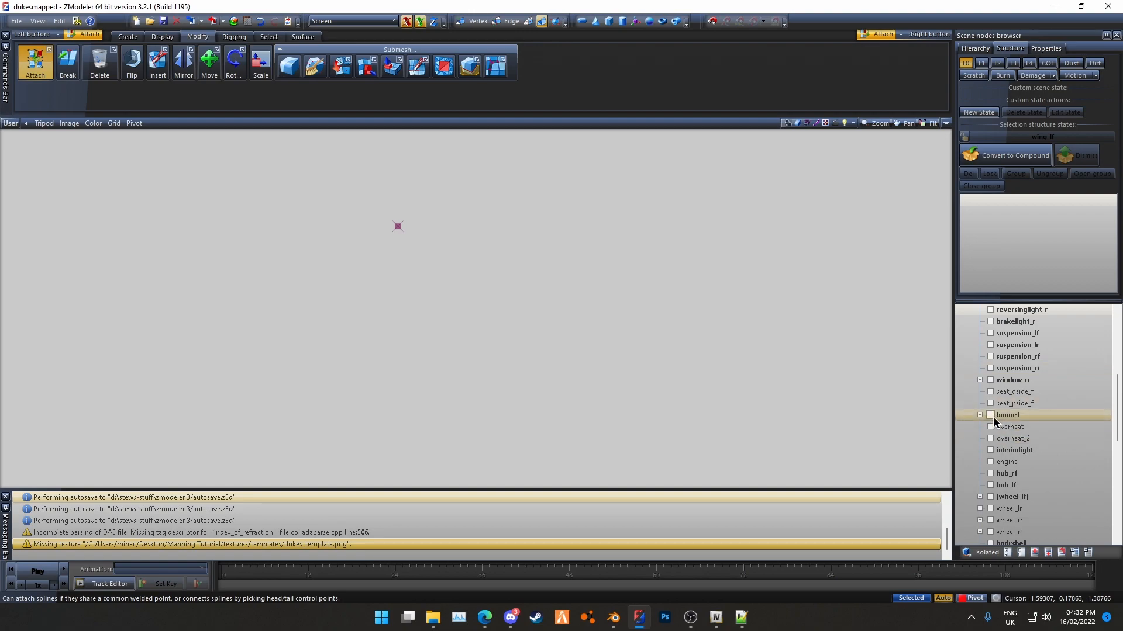
scroll(1032, 418, down, 10)
click(971, 520)
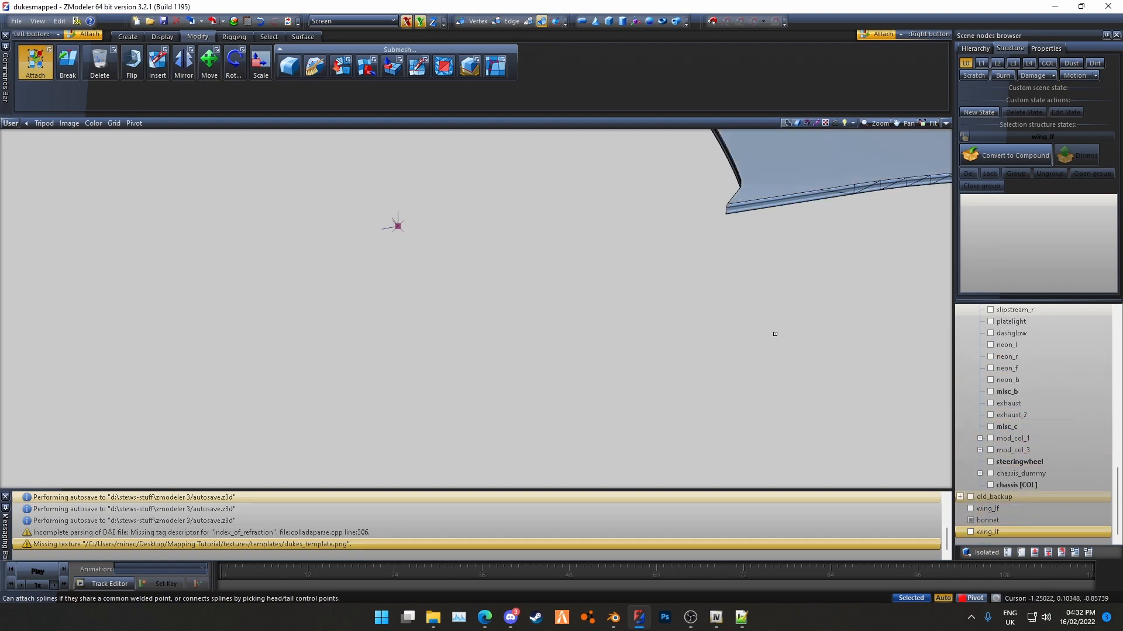
middle_drag(679, 387, 455, 329)
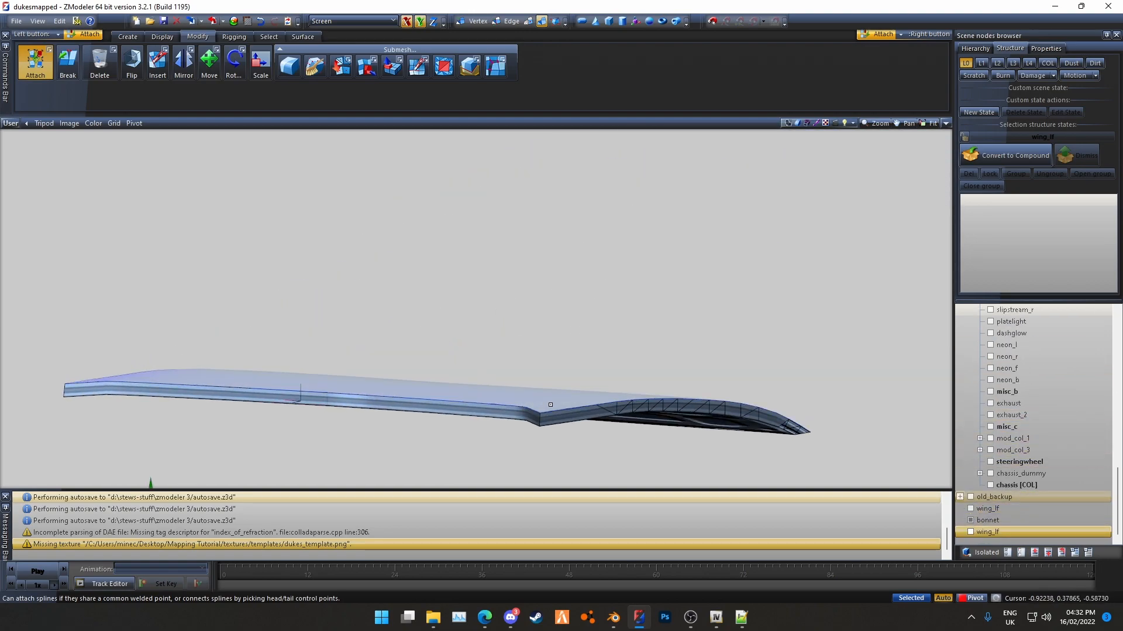
click(533, 417)
middle_drag(583, 448, 479, 304)
scroll(988, 432, up, 8)
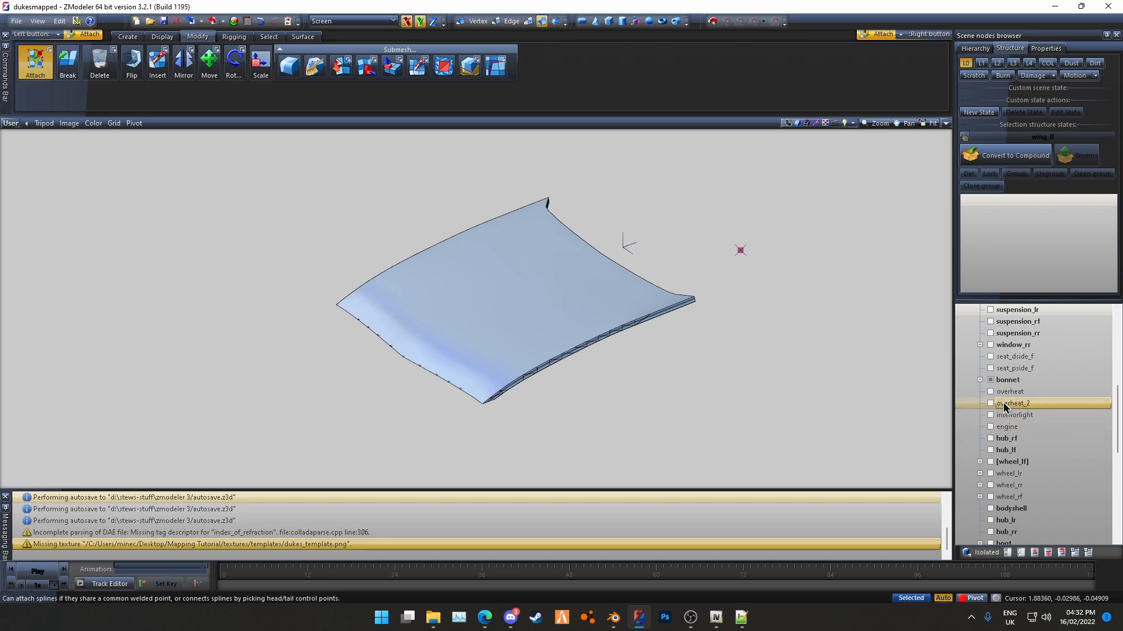
Hide the bonnet, attach the detached mapped boot lid to the chassis boot and hide the joined part
scroll(1001, 399, down, 8)
middle_drag(684, 331, 606, 288)
scroll(672, 298, up, 4)
scroll(1035, 422, up, 5)
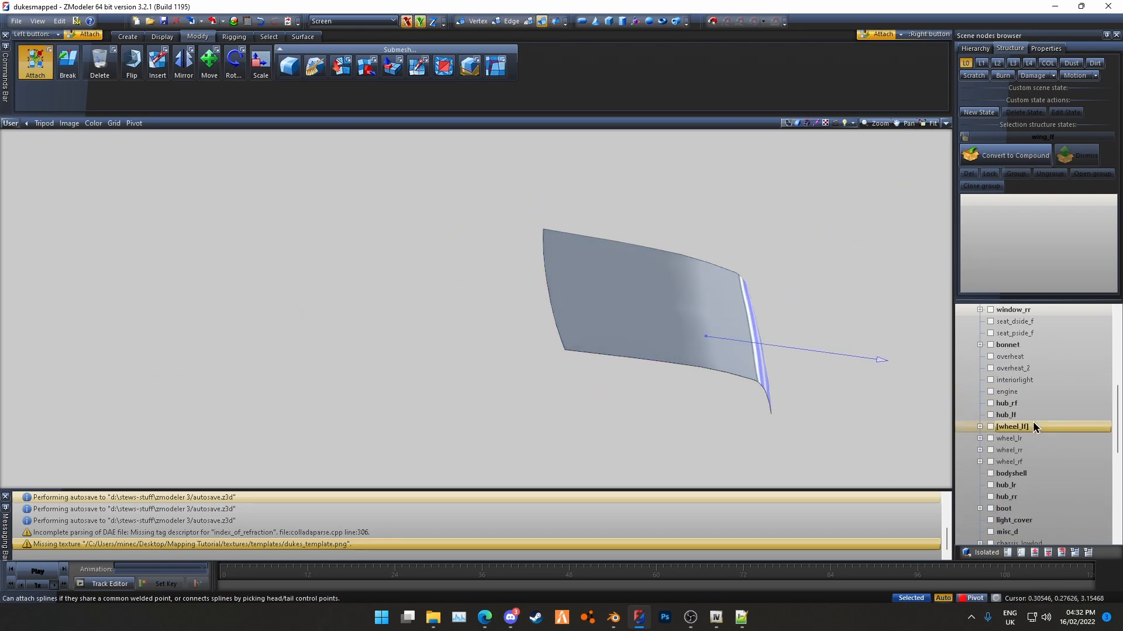
scroll(1007, 438, up, 3)
scroll(1007, 434, up, 5)
scroll(1001, 380, down, 5)
scroll(1001, 382, down, 2)
click(990, 473)
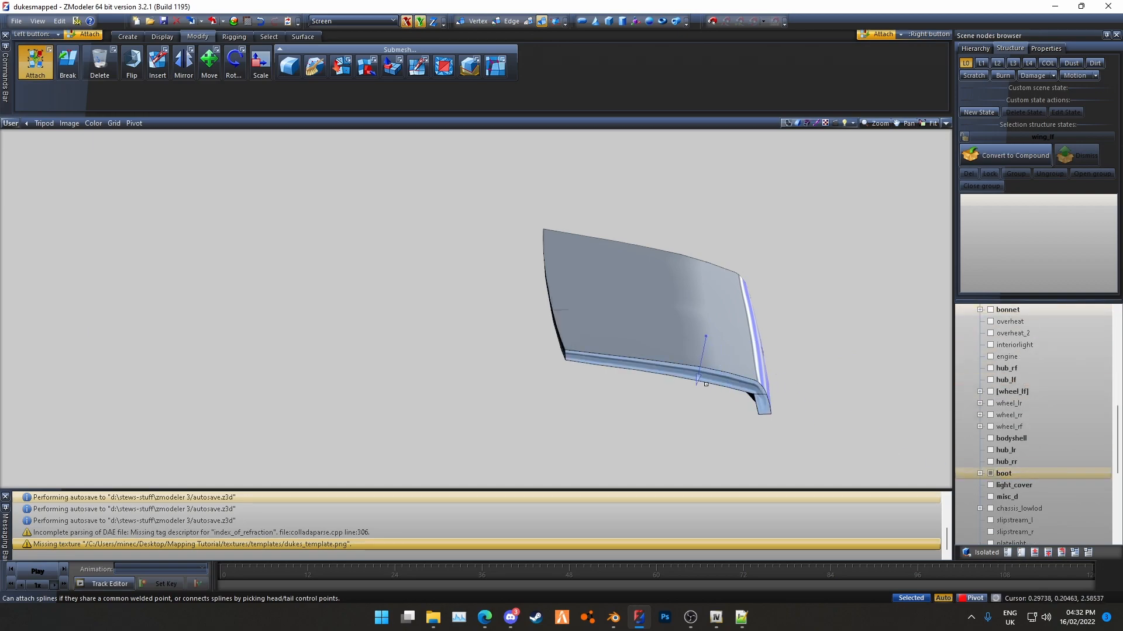
click(989, 473)
Show the remaining mapped body mesh with the chassis bodyshell and attach it to the bodyshell
scroll(1001, 471, down, 6)
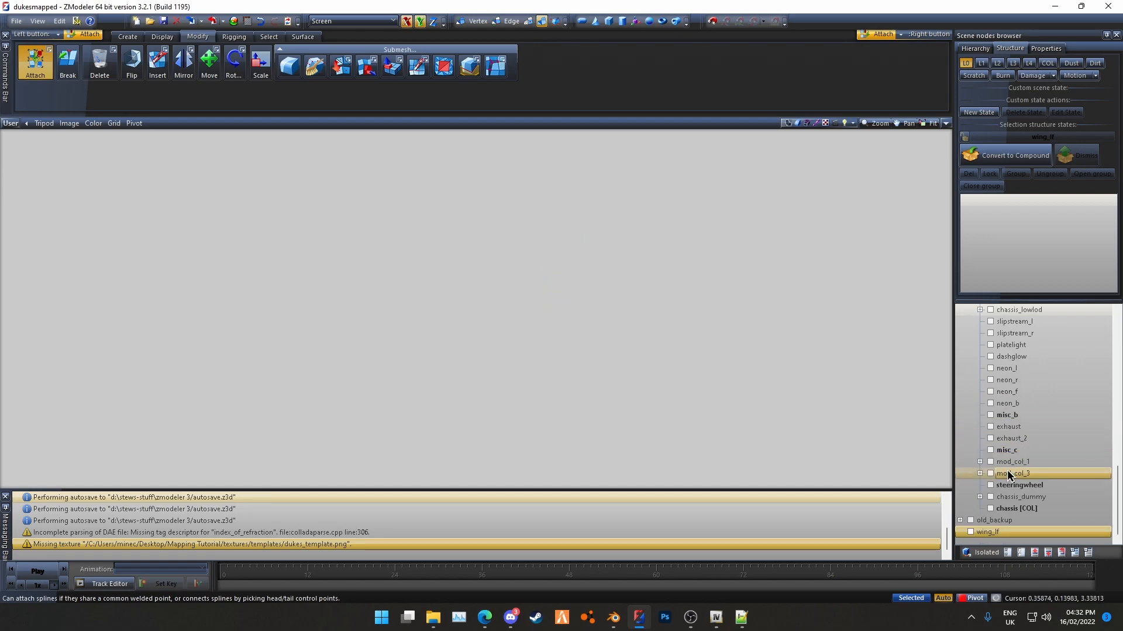
click(969, 533)
scroll(541, 446, down, 5)
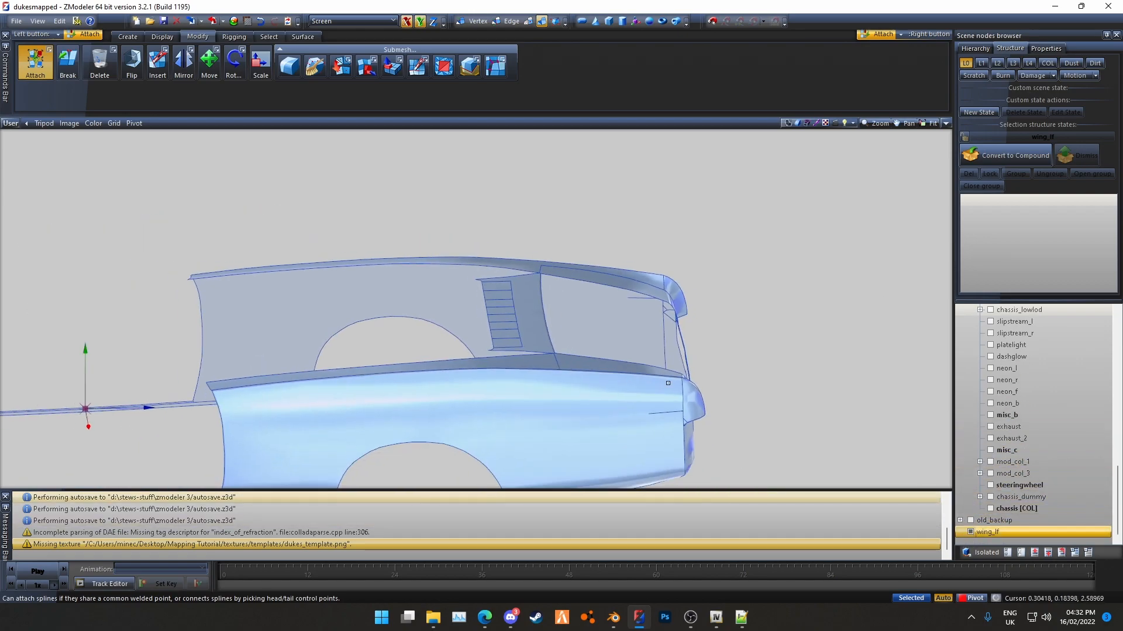
click(560, 363)
scroll(1020, 405, up, 9)
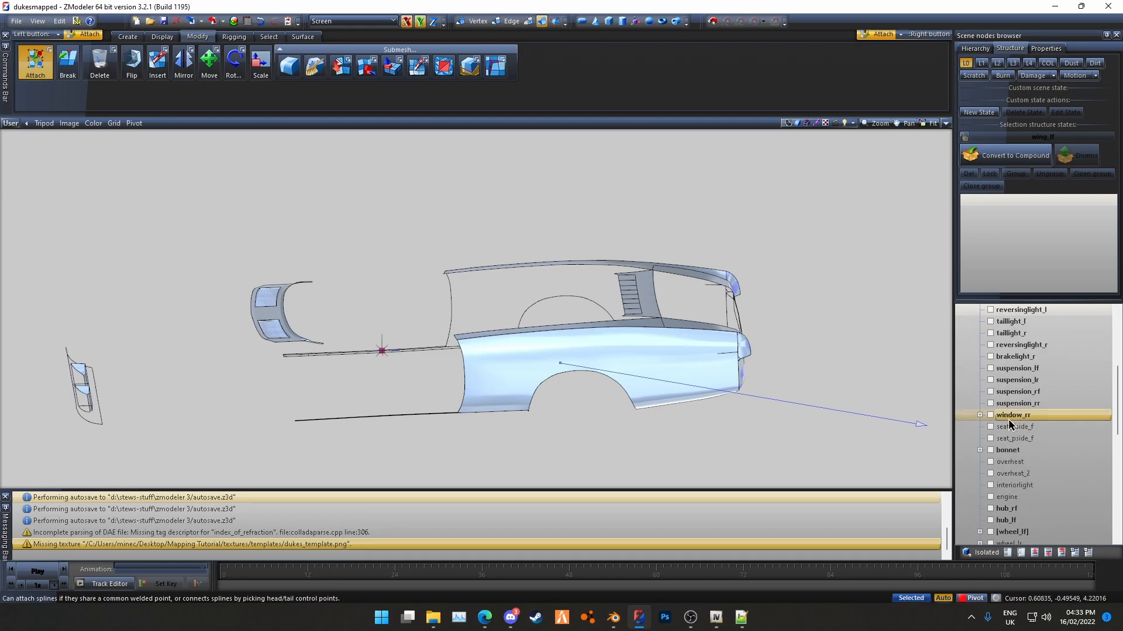
scroll(1012, 421, down, 5)
click(990, 403)
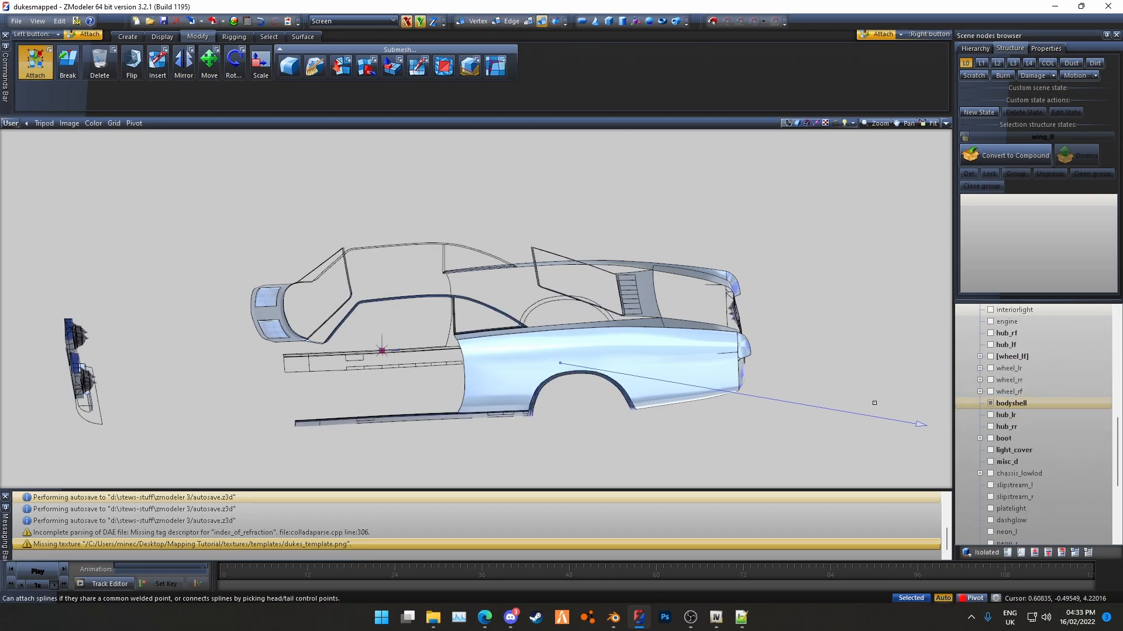
click(451, 297)
Show the whole dukes hierarchy with old_backup hidden and view the assembled car from the front
scroll(1064, 480, down, 5)
click(970, 531)
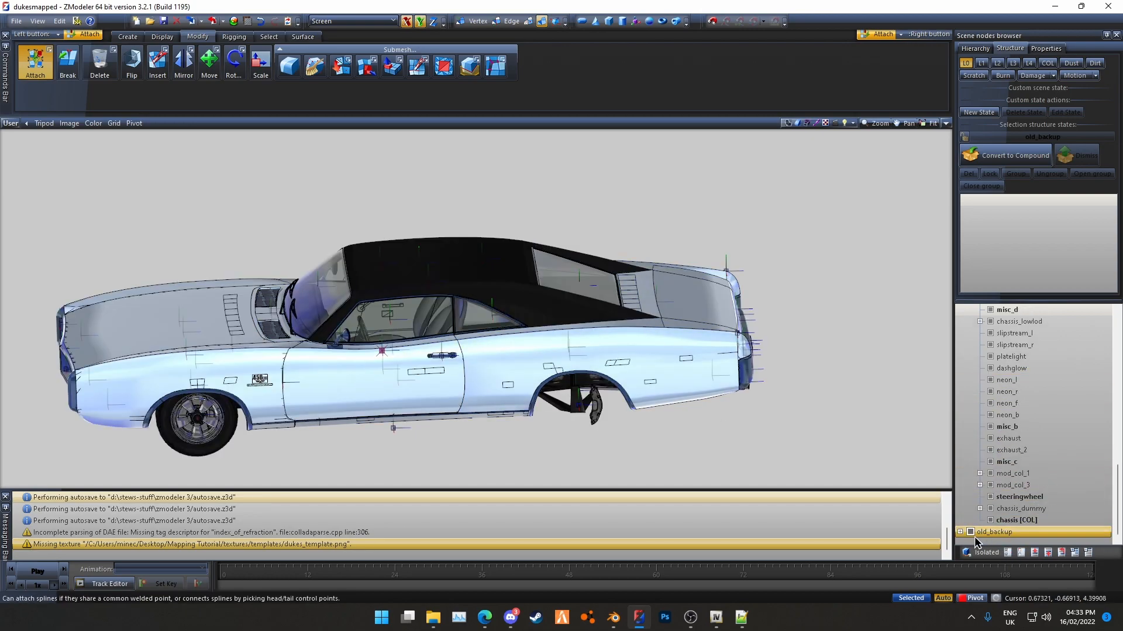
middle_drag(708, 468, 712, 430)
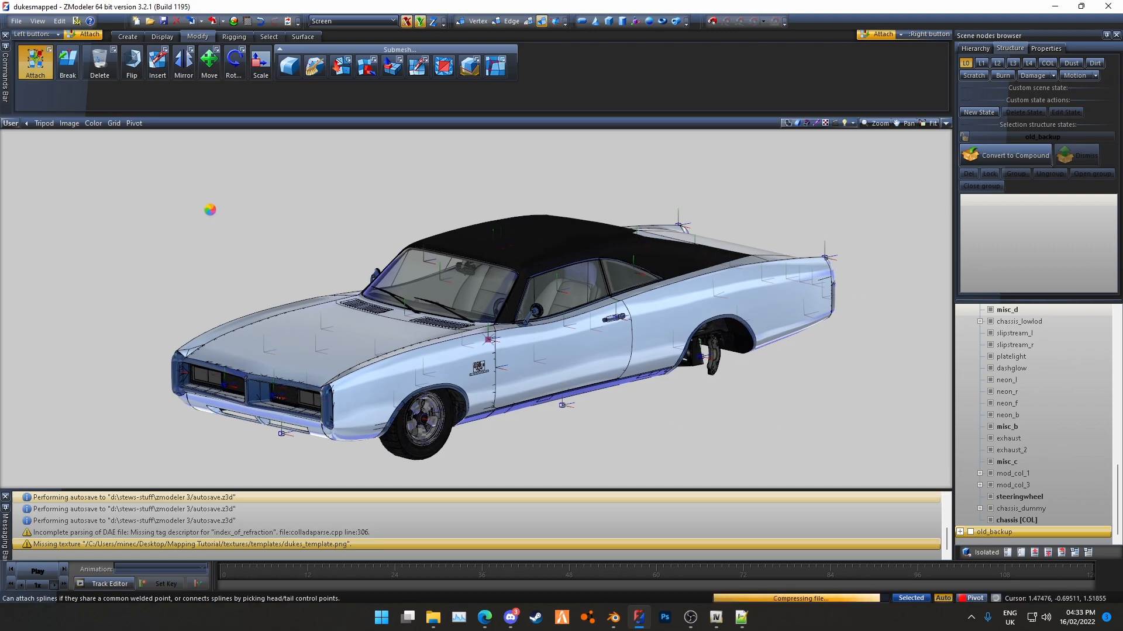
Open the properties of the vehicle_generic_smallspecmap [PAINT:1] material and bring up its DETAIL2 texture settings
click(234, 21)
double_click(522, 168)
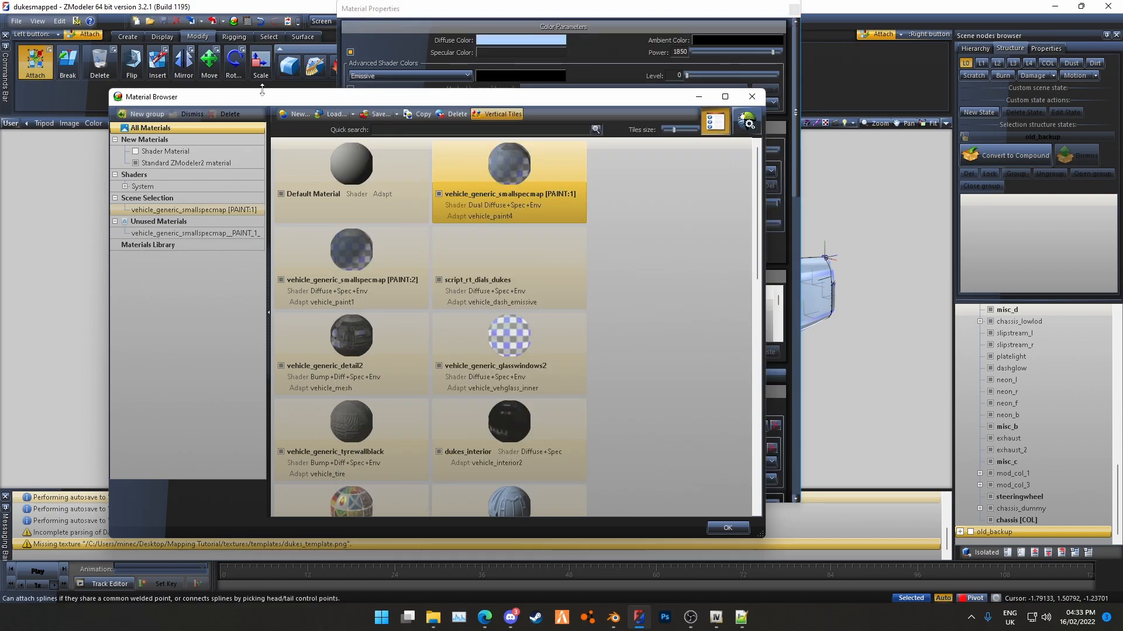
drag(420, 15, 187, 29)
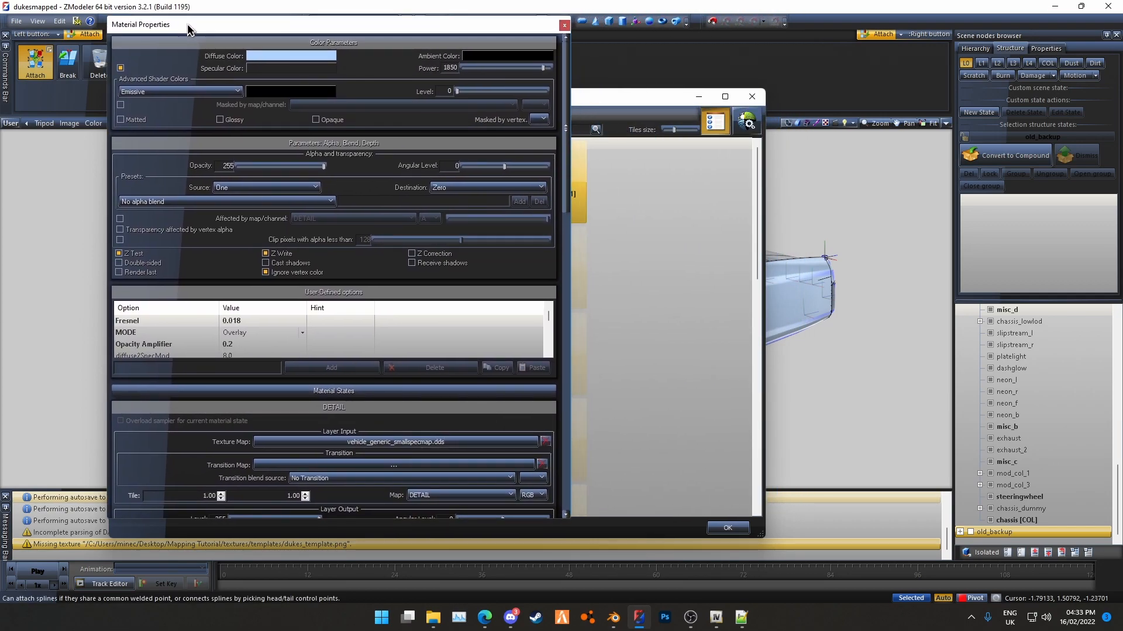
drag(565, 112, 562, 206)
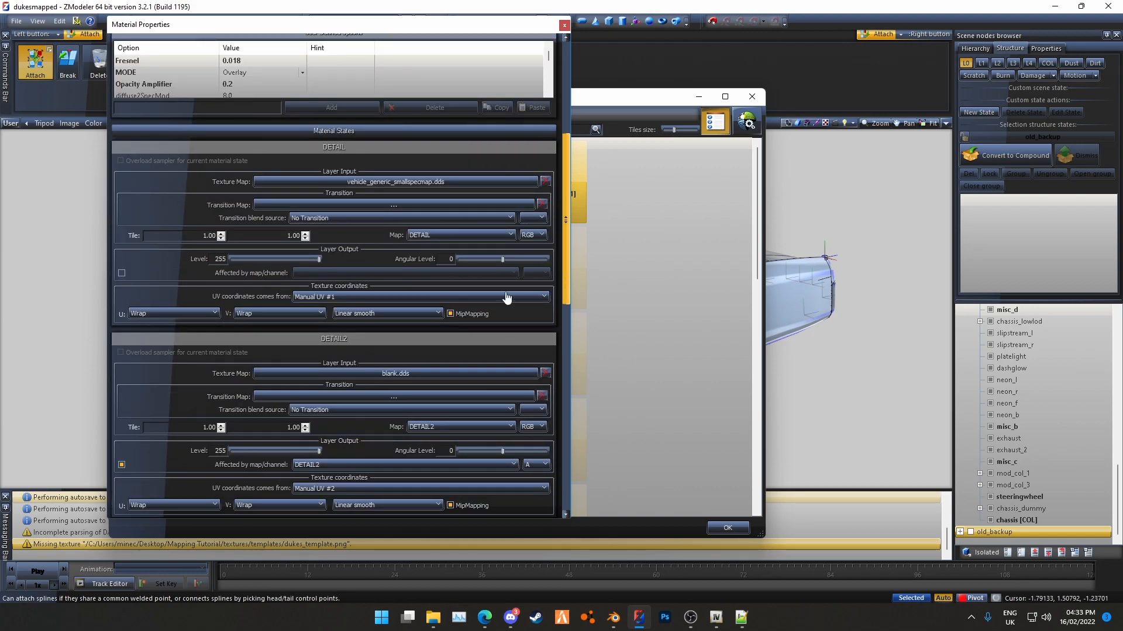
Start adding a new texture for the DETAIL2 texture map and browse to the Mapping Tutorial folder on the desktop
click(395, 376)
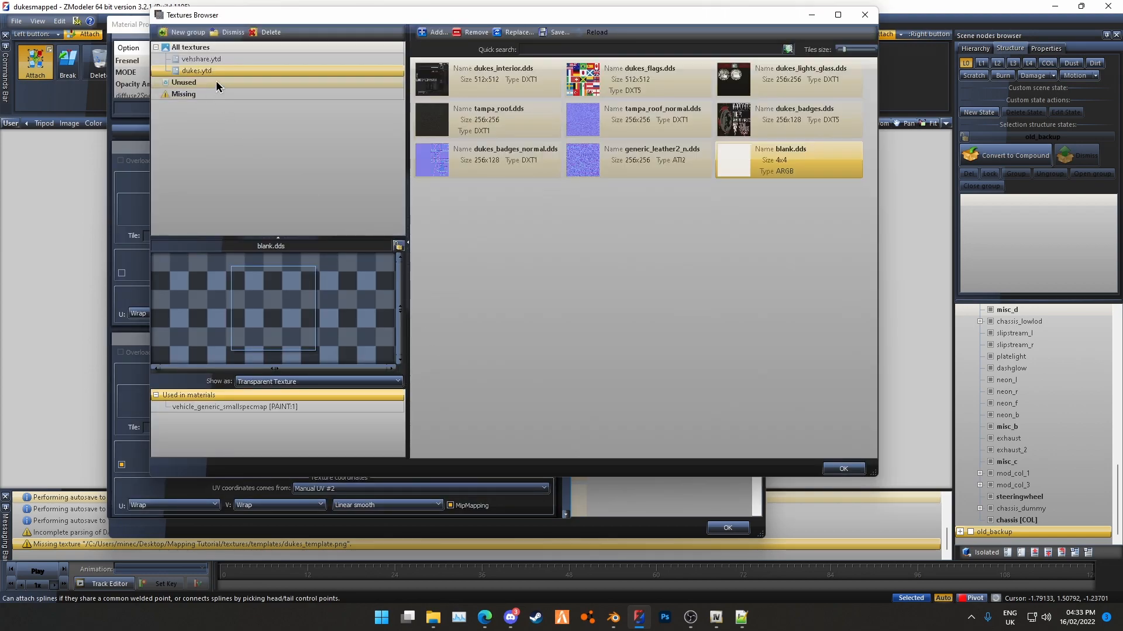
click(433, 31)
click(511, 173)
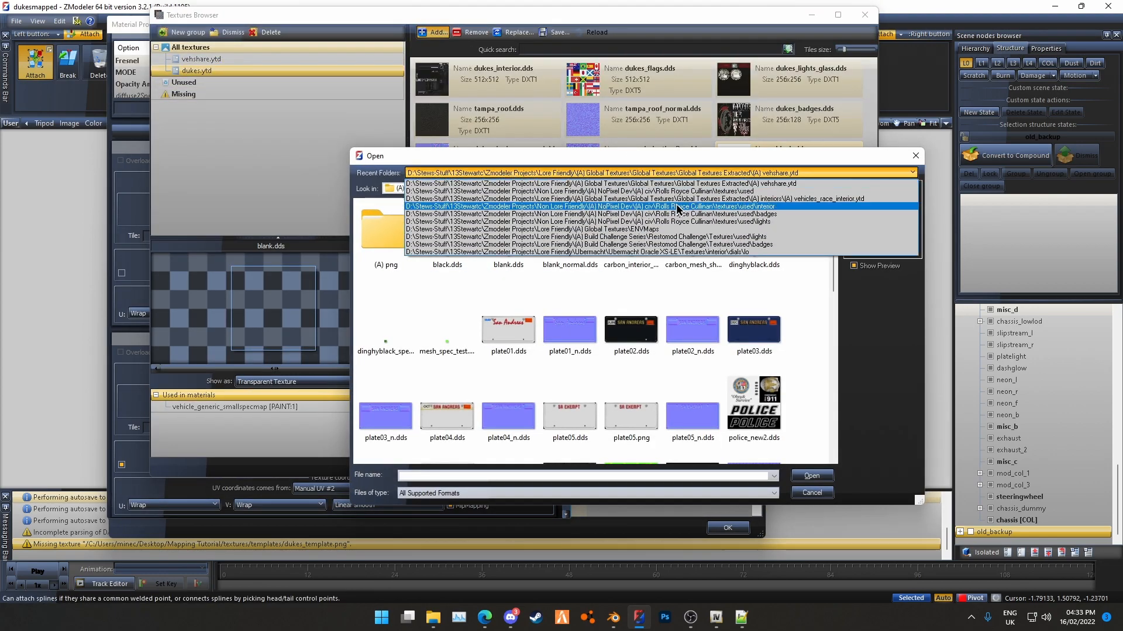
click(602, 184)
click(505, 188)
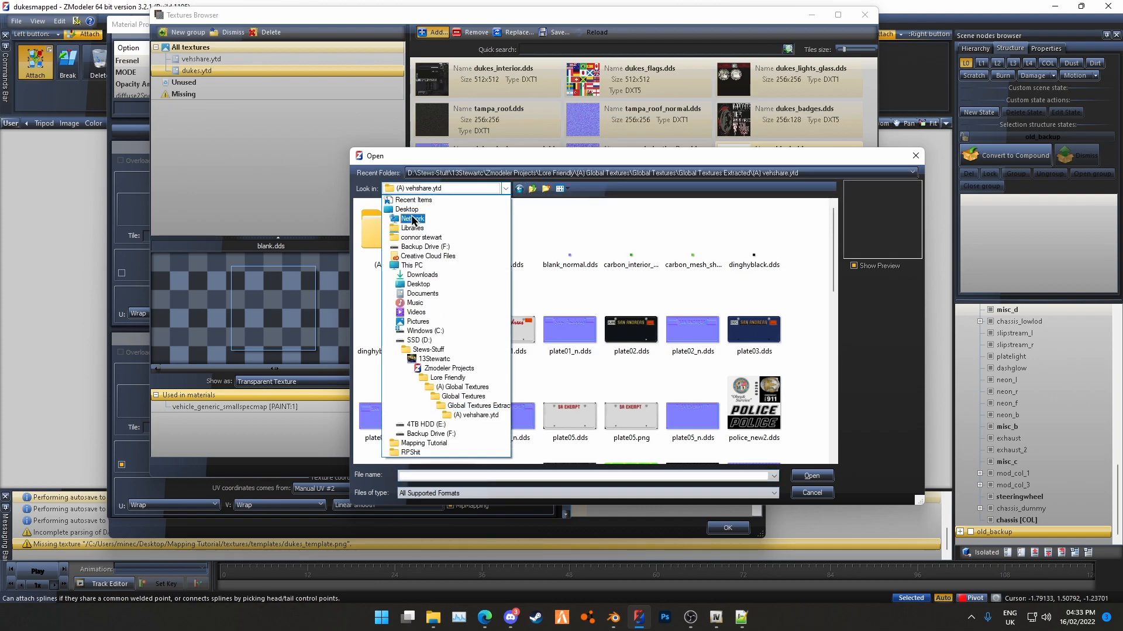
click(408, 209)
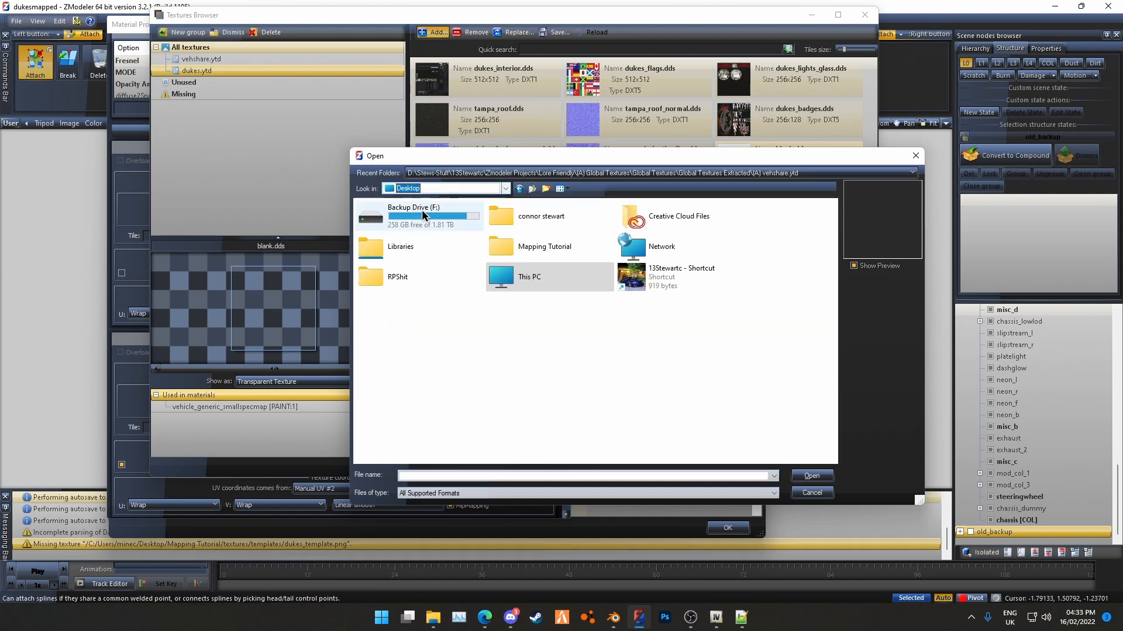
double_click(552, 247)
Add dukes_template.png from the textures/templates folder, assign it as the DETAIL2 texture map and close the material windows
double_click(392, 229)
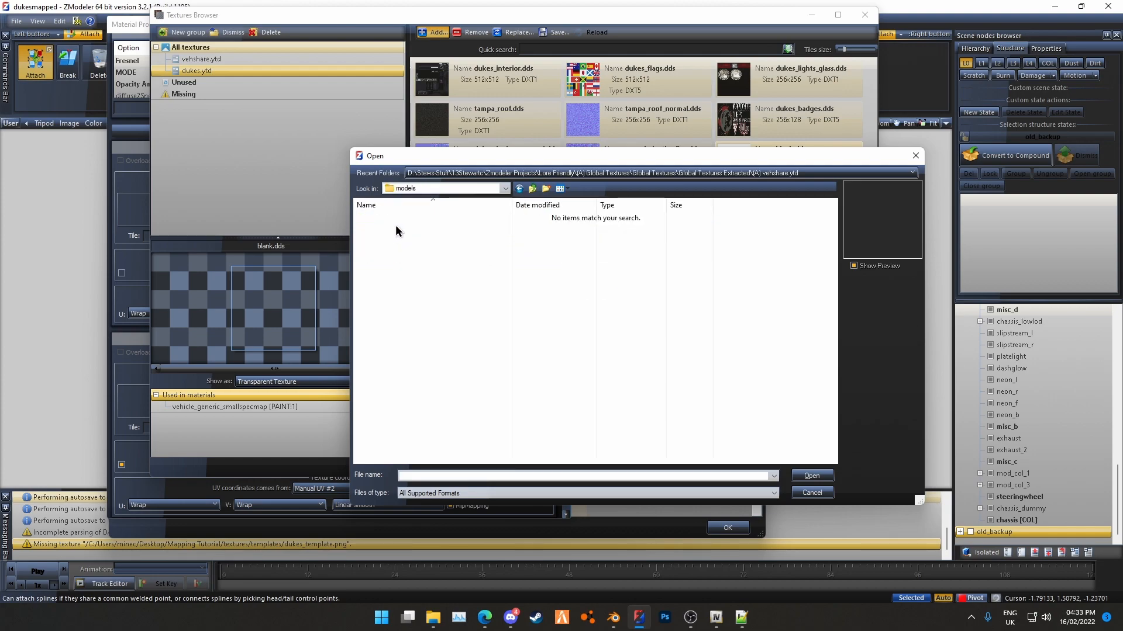
click(516, 188)
double_click(377, 239)
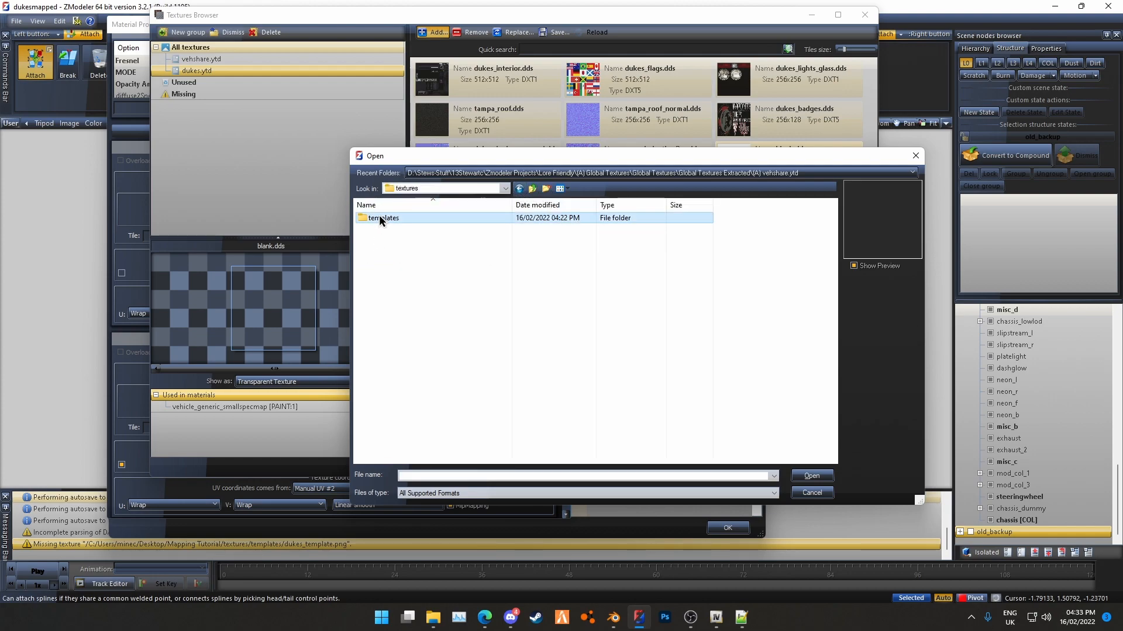
double_click(378, 215)
click(384, 218)
click(811, 476)
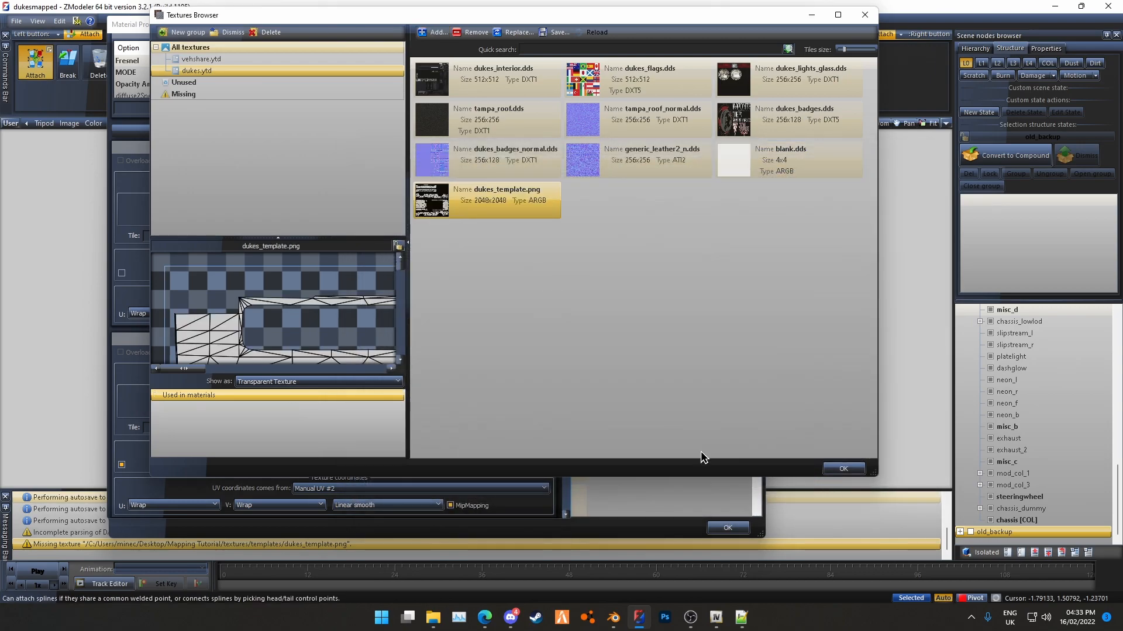
click(843, 470)
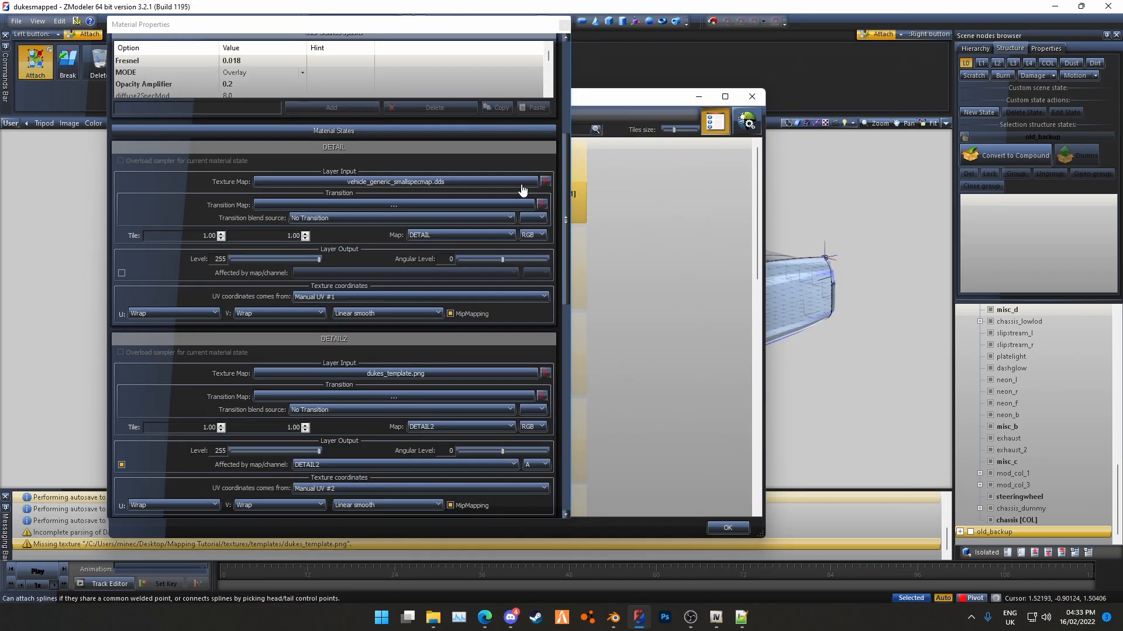
click(558, 24)
click(726, 531)
Inspect the template mapping on the car's front, sides and rear from several angles
middle_drag(702, 459, 612, 402)
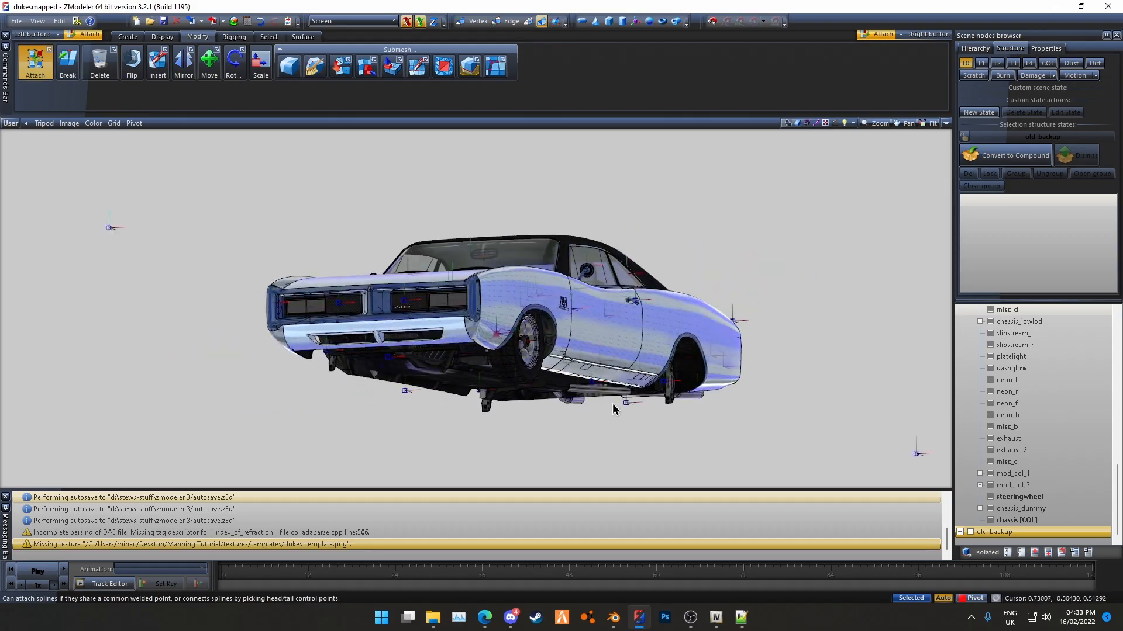
scroll(481, 321, up, 8)
scroll(452, 302, down, 5)
middle_drag(456, 305, 693, 375)
scroll(278, 319, up, 6)
middle_drag(277, 318, 647, 335)
scroll(646, 336, down, 5)
middle_drag(281, 345, 543, 374)
middle_drag(245, 339, 453, 401)
Set the DETAIL2 texture map of vehicle_generic_smallspecmap [PAINT:1] back to blank.dds and close the material windows
click(233, 22)
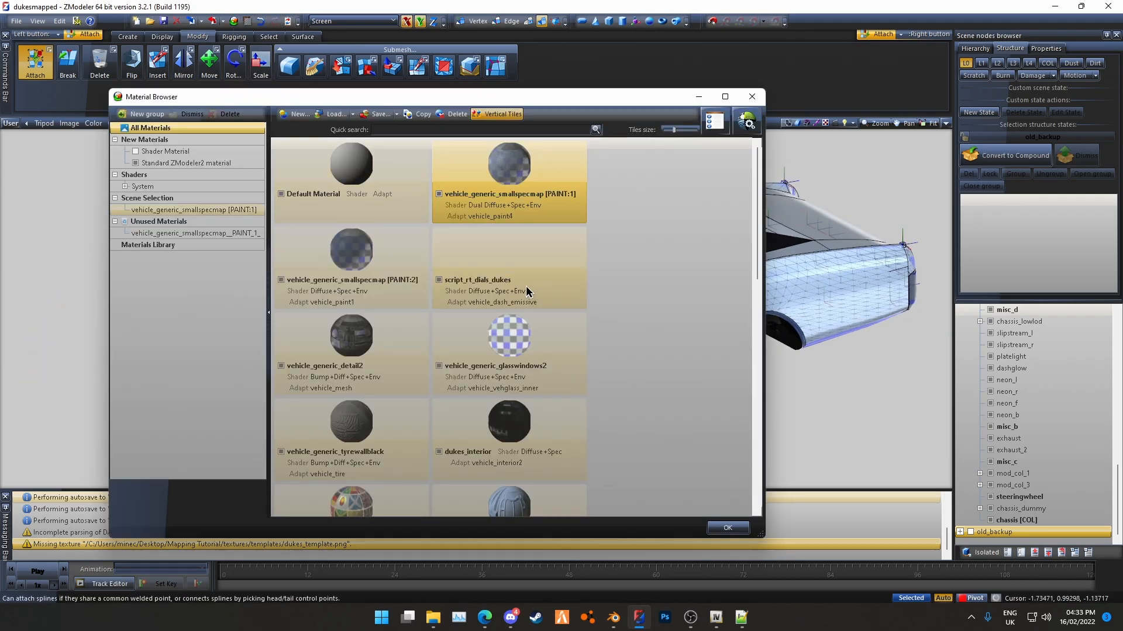
double_click(501, 179)
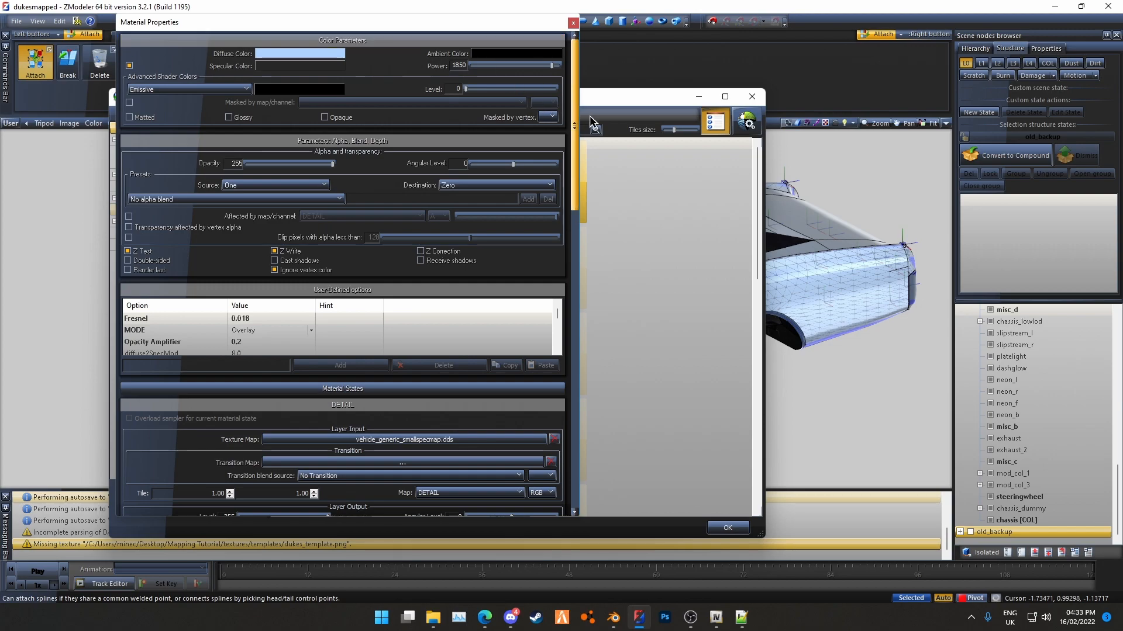
drag(580, 118, 601, 219)
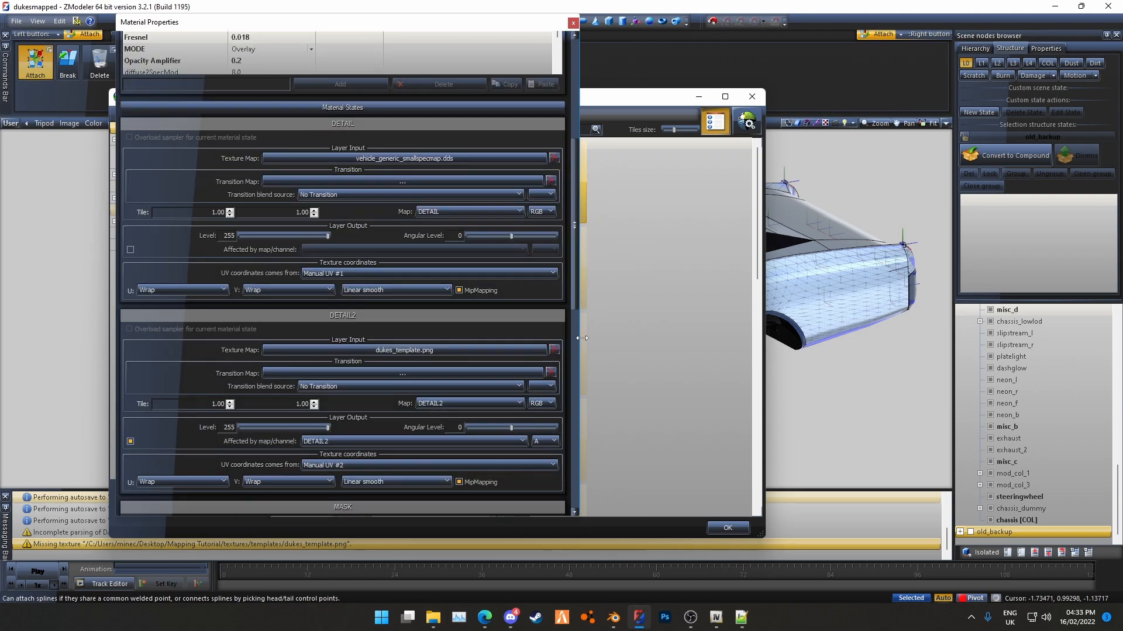
click(529, 351)
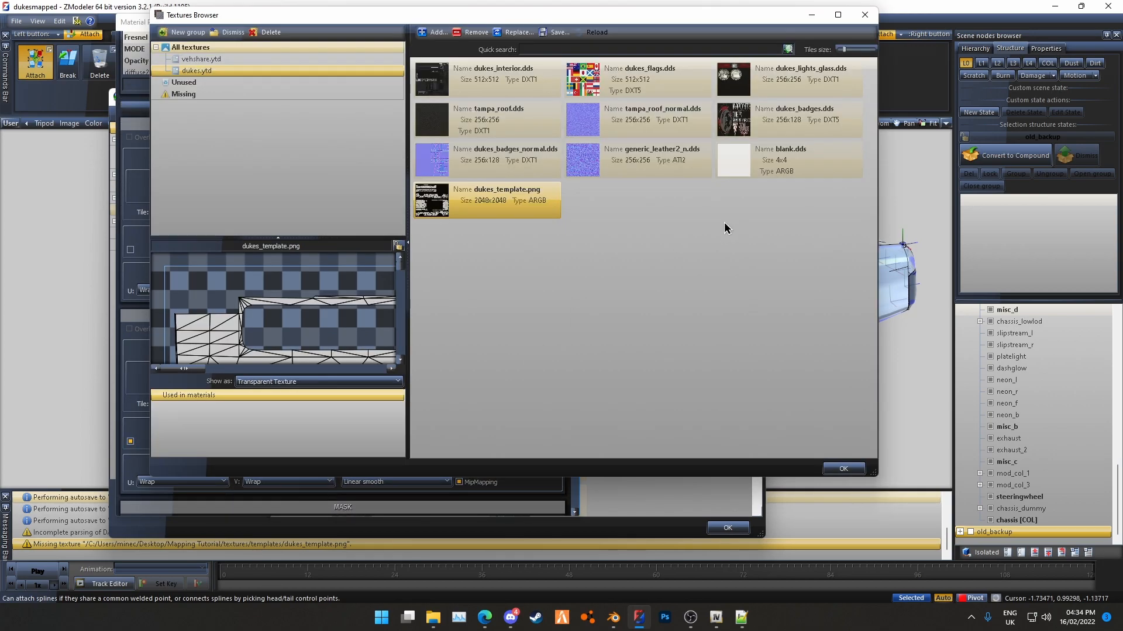
click(846, 470)
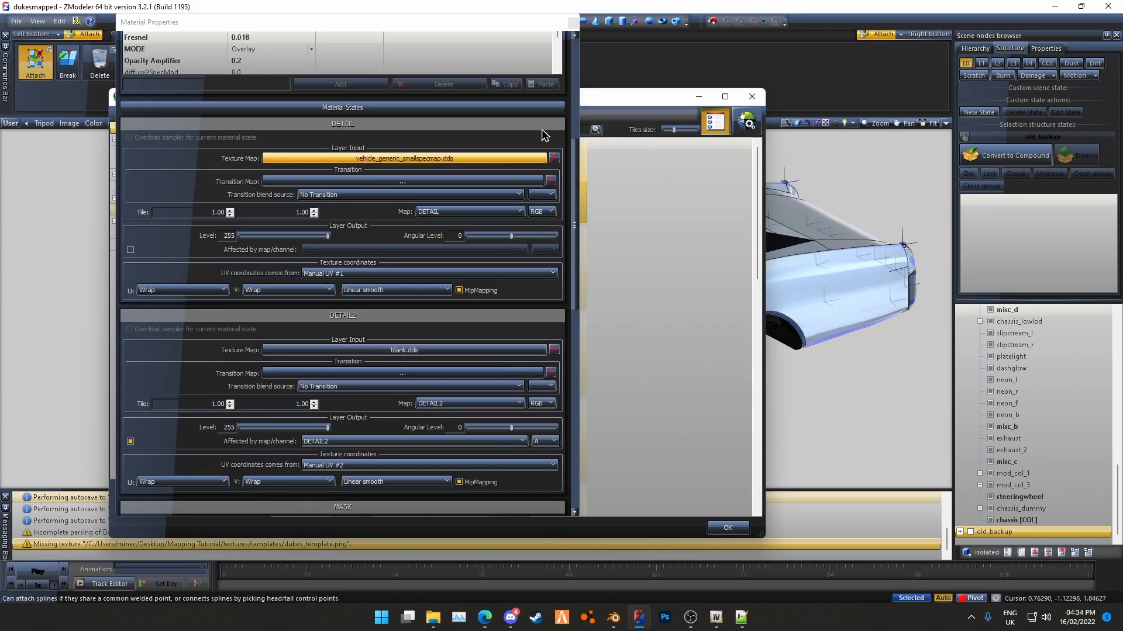
click(567, 22)
click(725, 528)
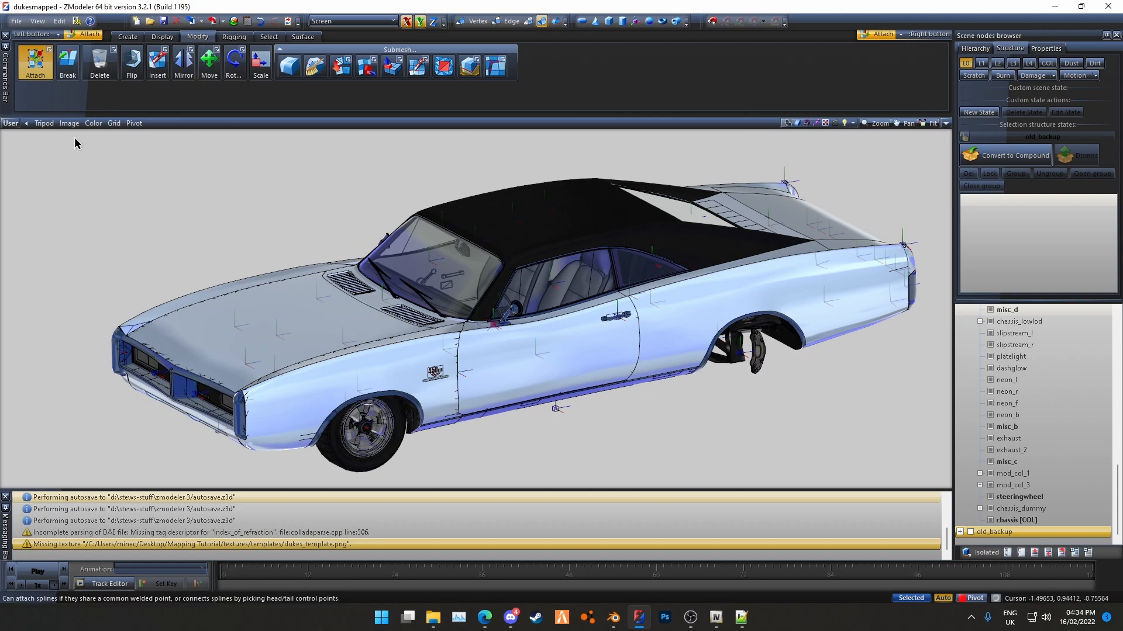
Leave the Attach tool, collapse the dukes hierarchy and rename its top-level node as dukes_hi
click(36, 61)
scroll(962, 318, up, 12)
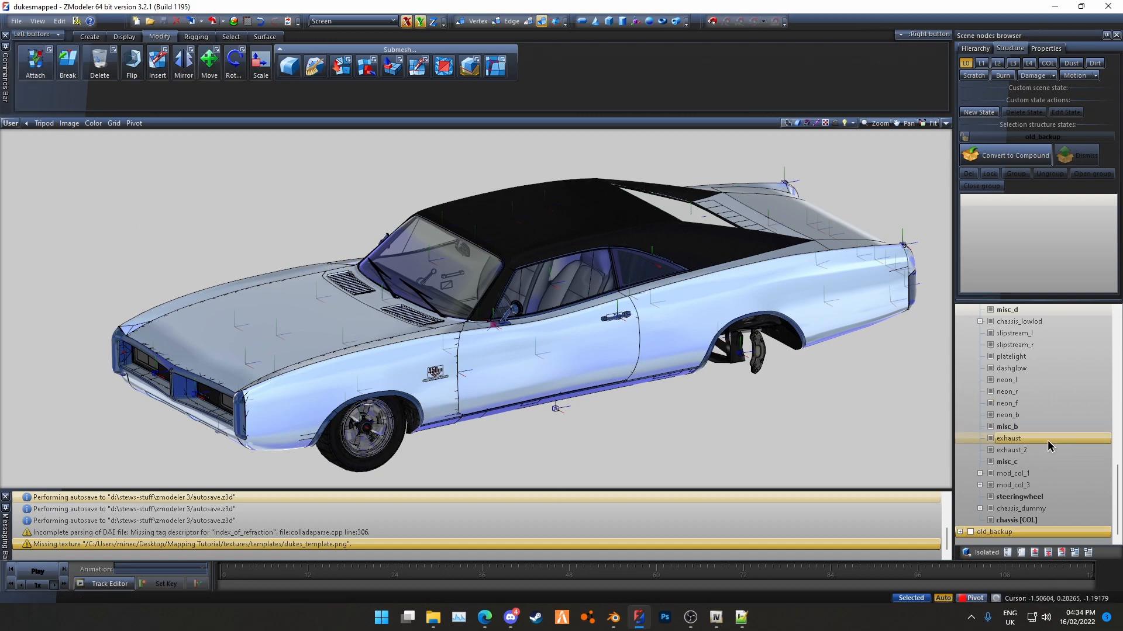
click(960, 310)
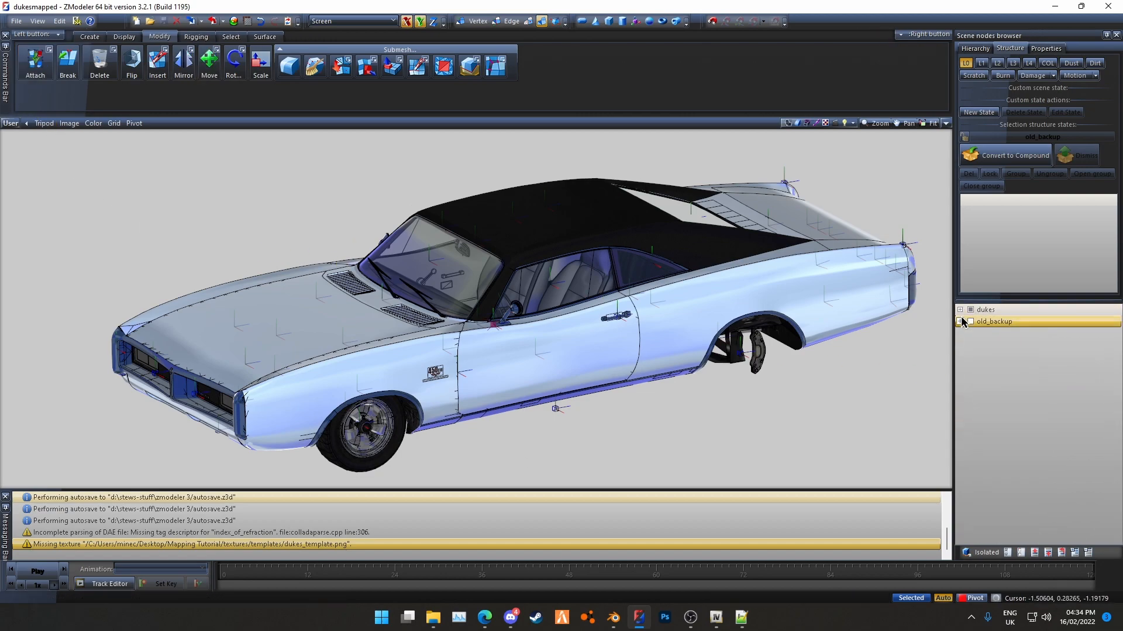
double_click(1019, 310)
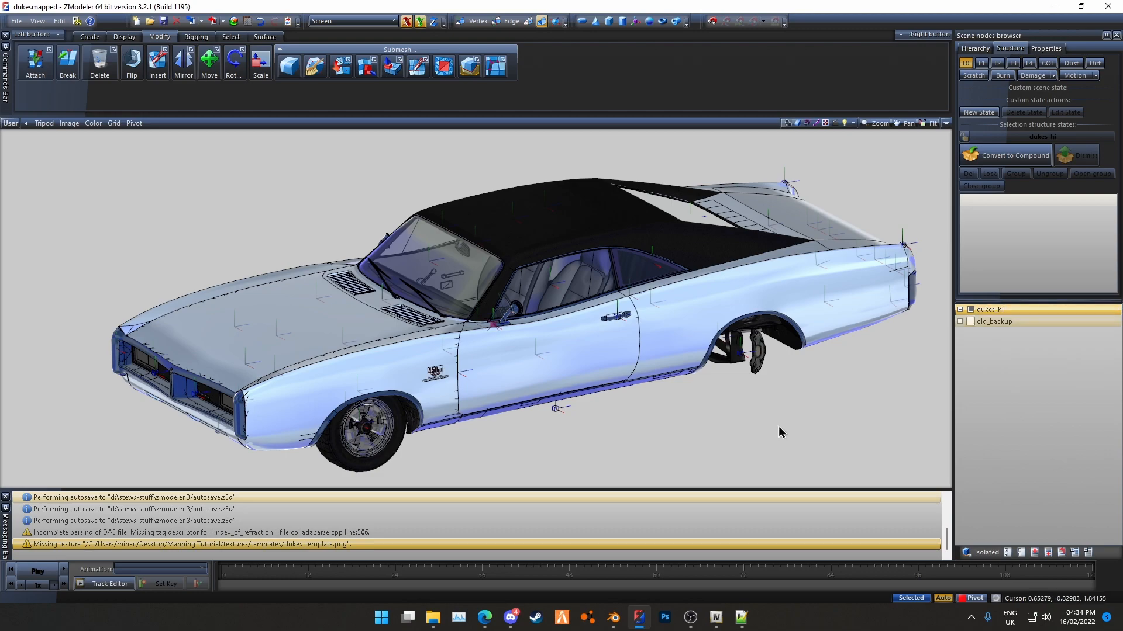
Examine the car at detail levels L1, L2 and L4, and return the display to L0
click(986, 66)
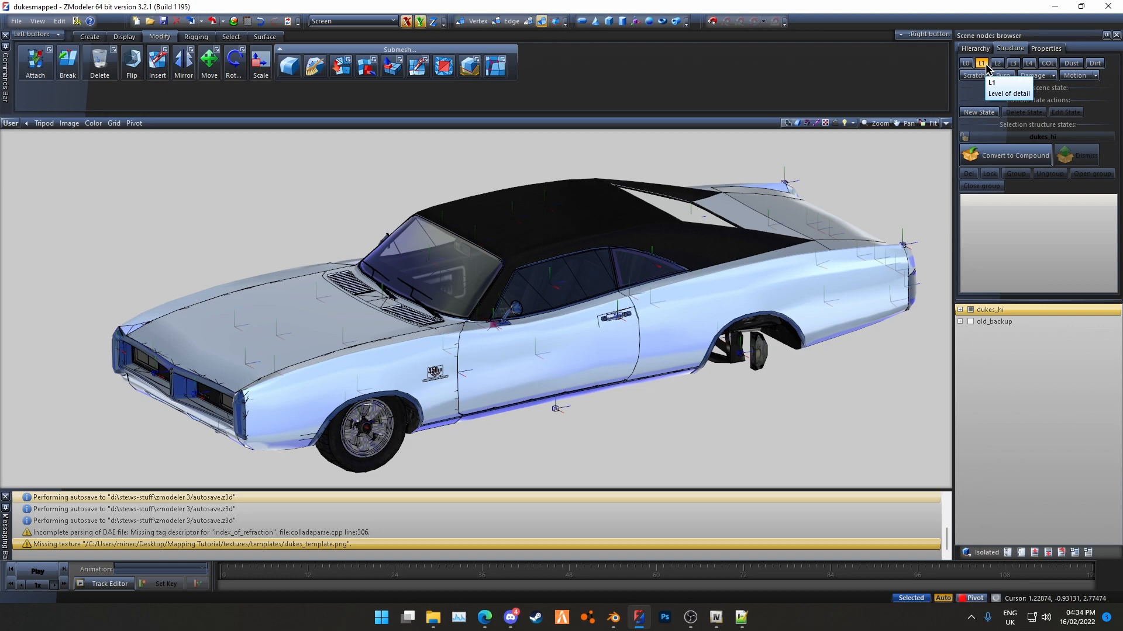
click(999, 66)
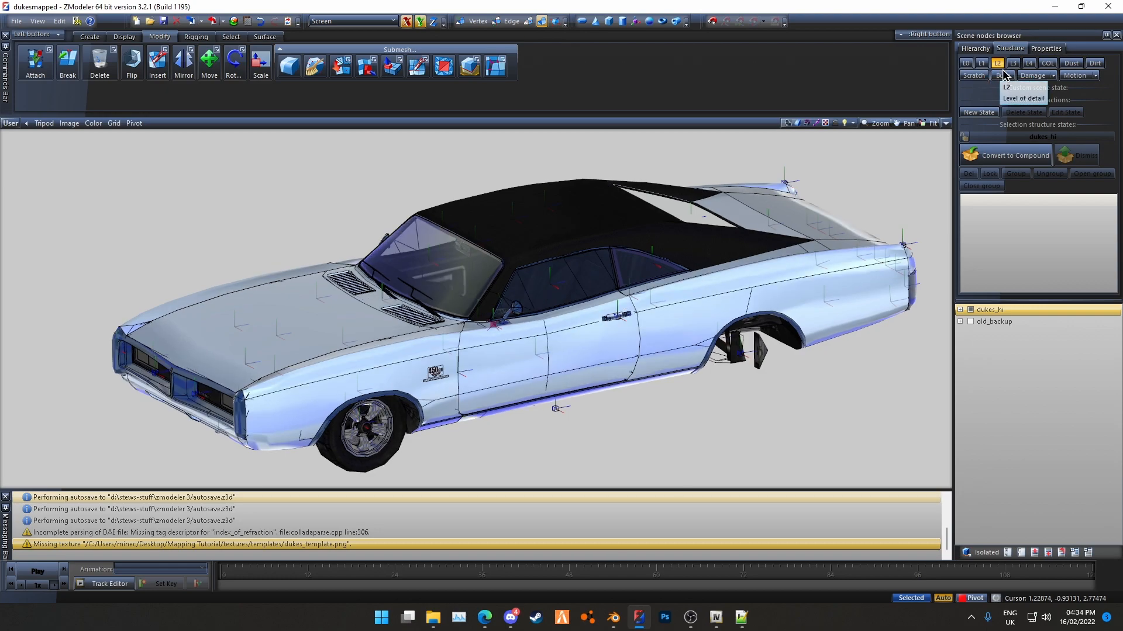
click(966, 64)
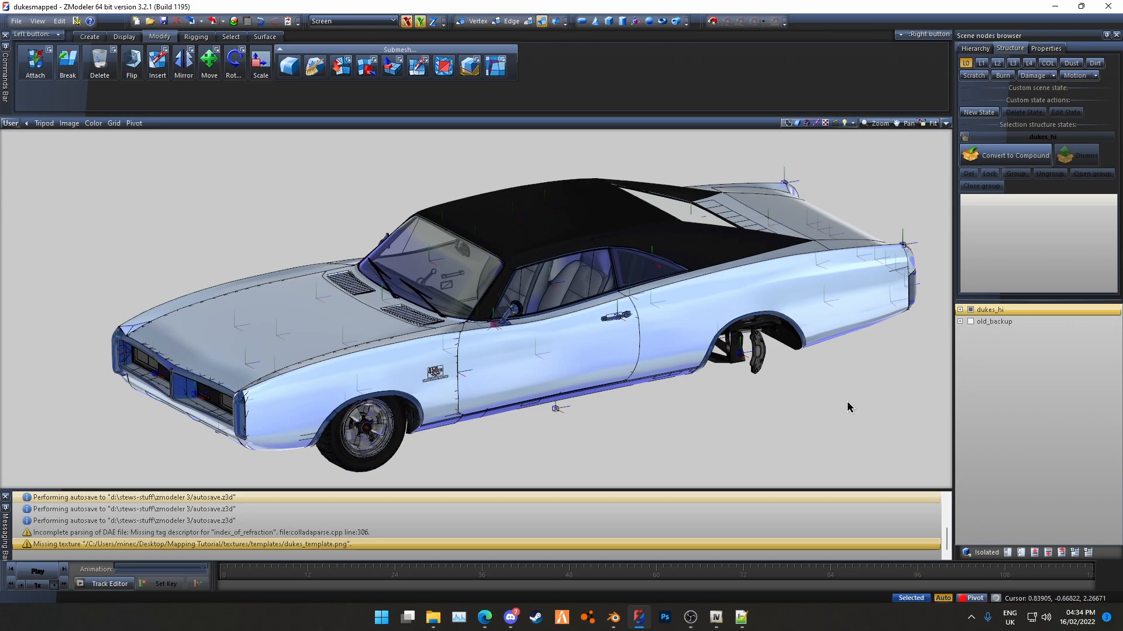
mouse_move(751, 400)
middle_down()
mouse_move(735, 398)
mouse_move(745, 402)
middle_up()
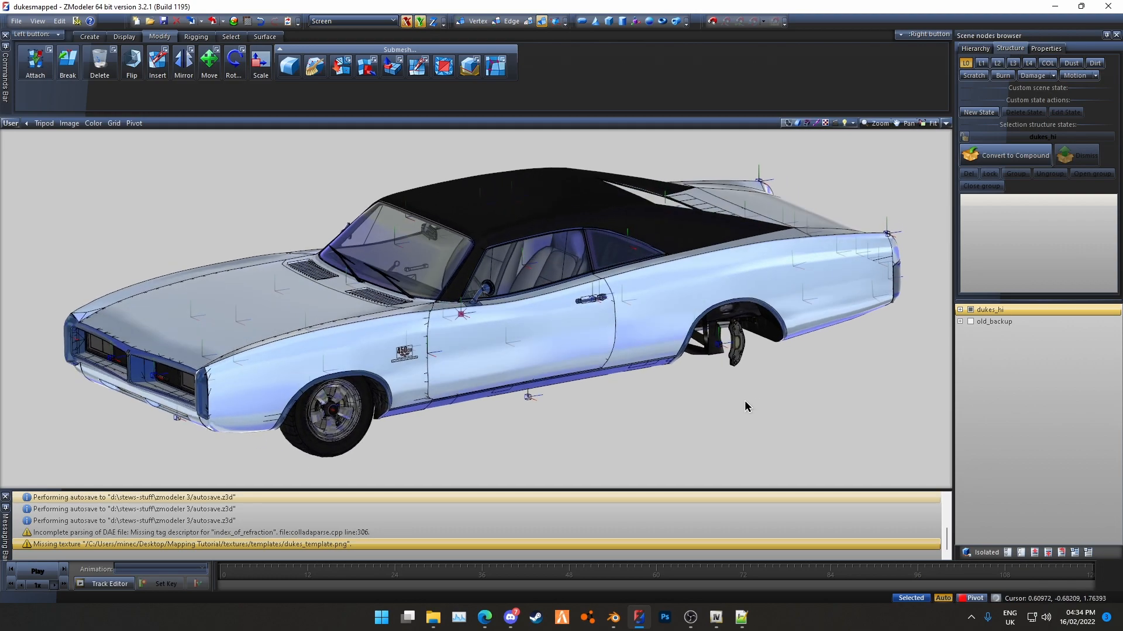
middle_drag(830, 435, 749, 405)
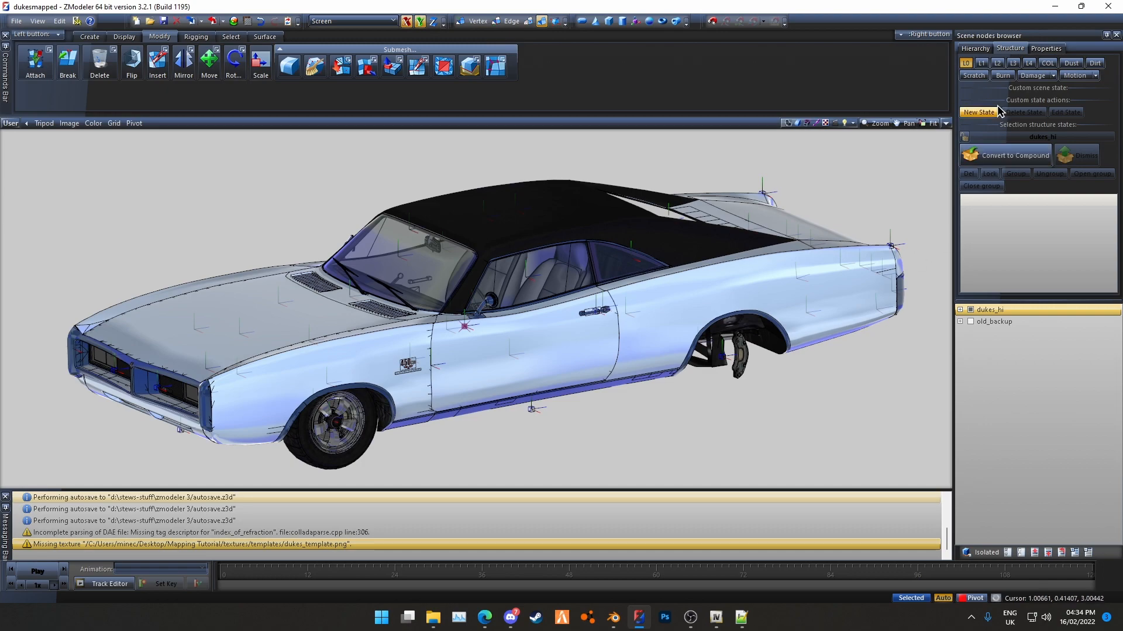
click(987, 65)
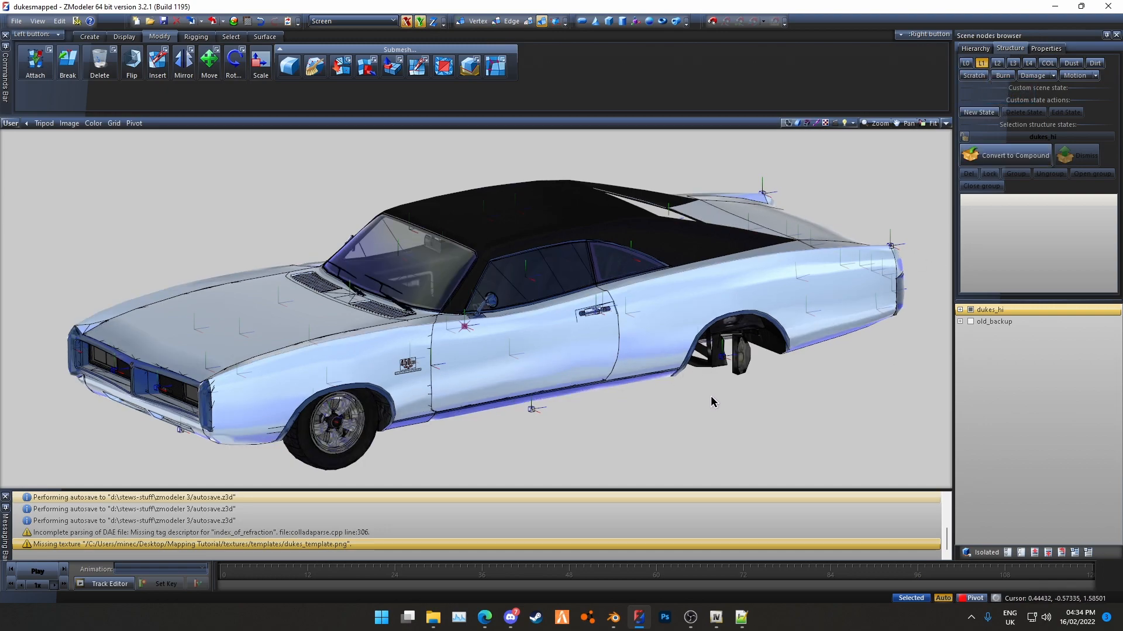
click(999, 65)
click(1025, 65)
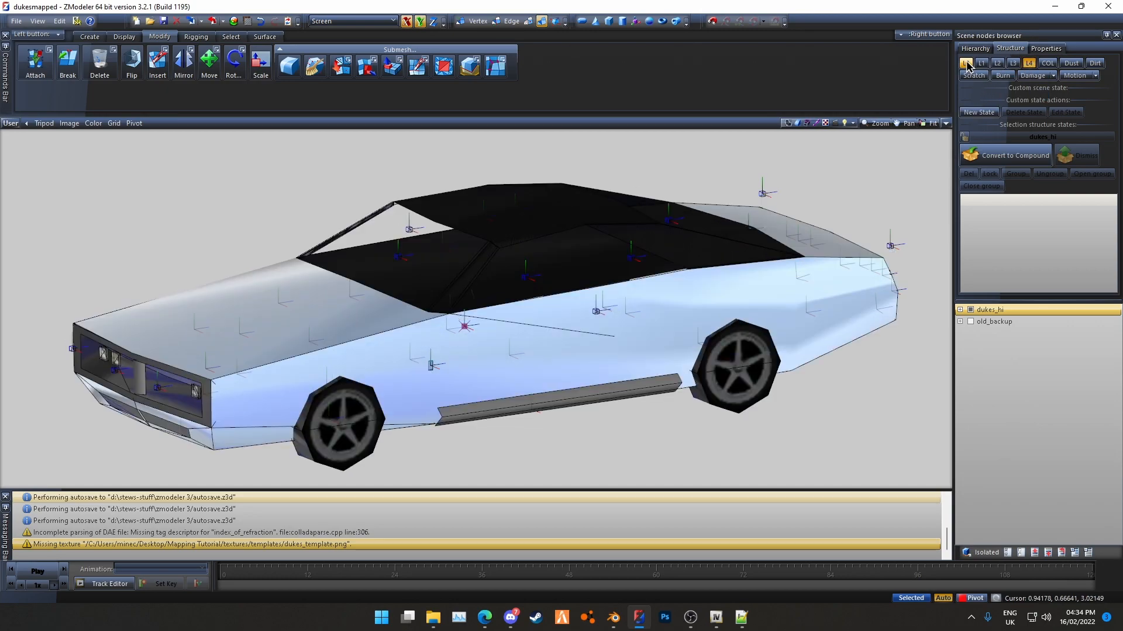
click(965, 63)
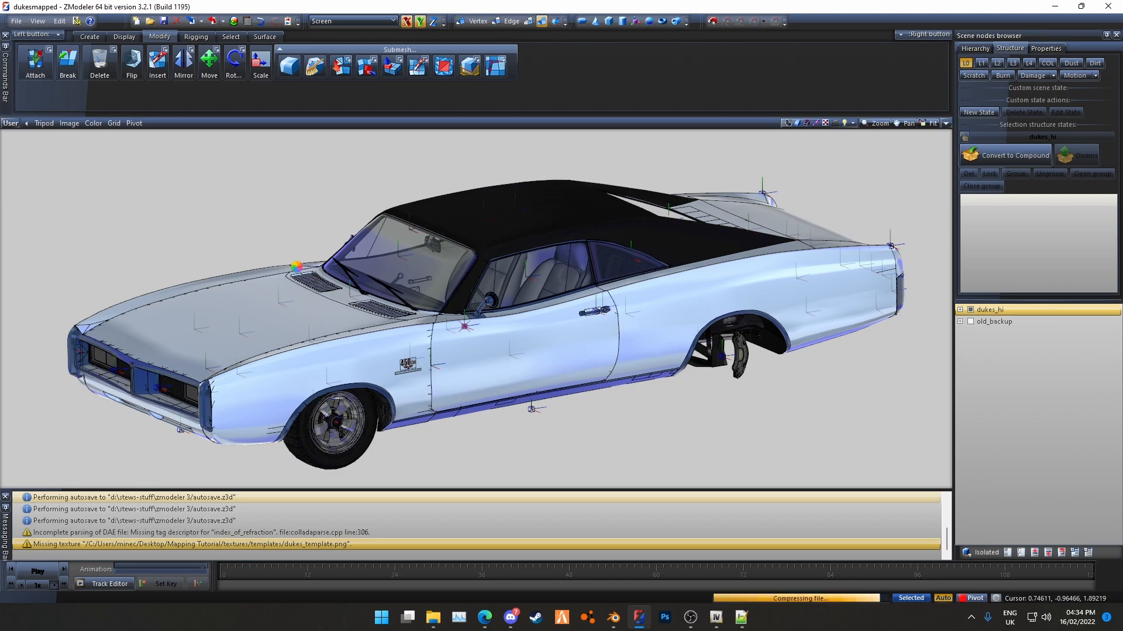
Export the model into the blender folder as a GTA Rage model named dukes_hi, with Export LODs set to Autodetect
click(216, 25)
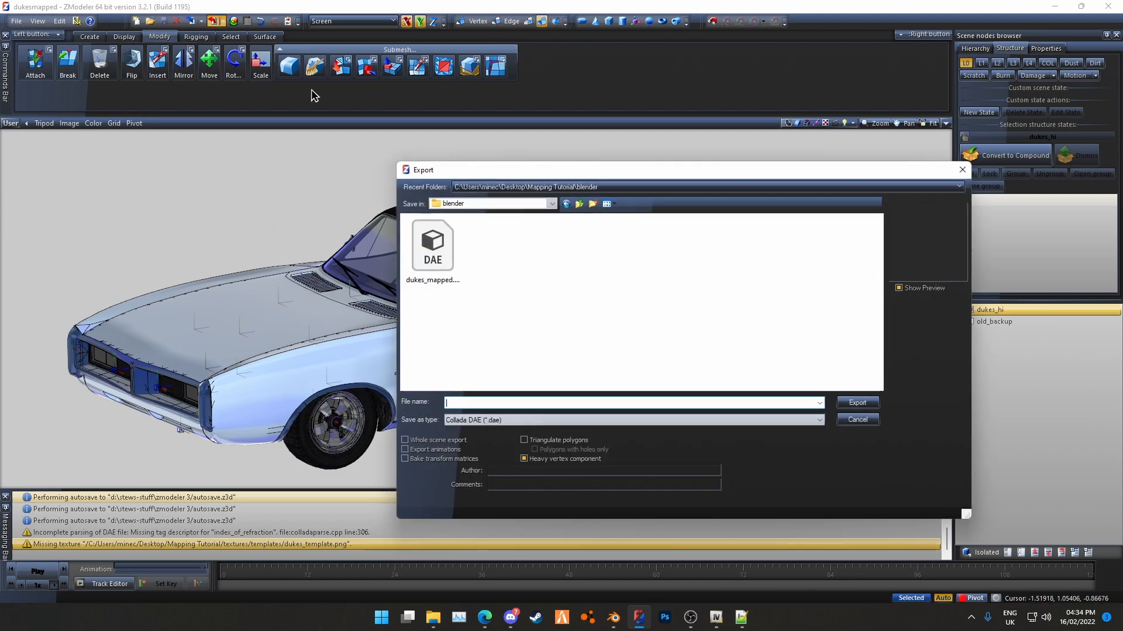
click(503, 420)
click(513, 461)
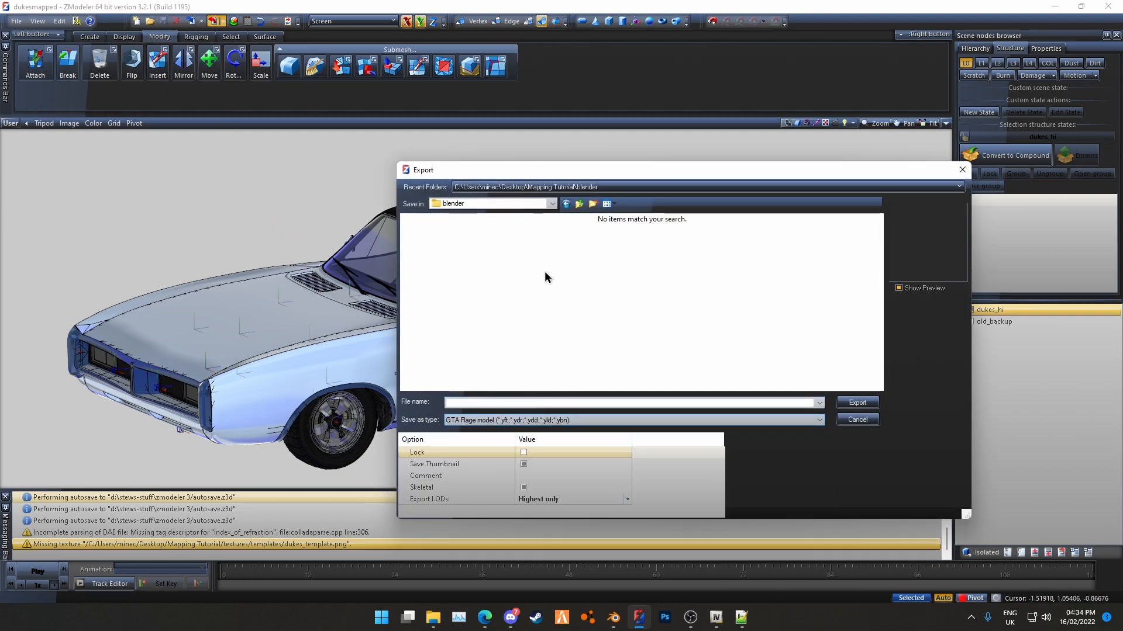
drag(444, 170, 219, 141)
click(335, 471)
click(336, 471)
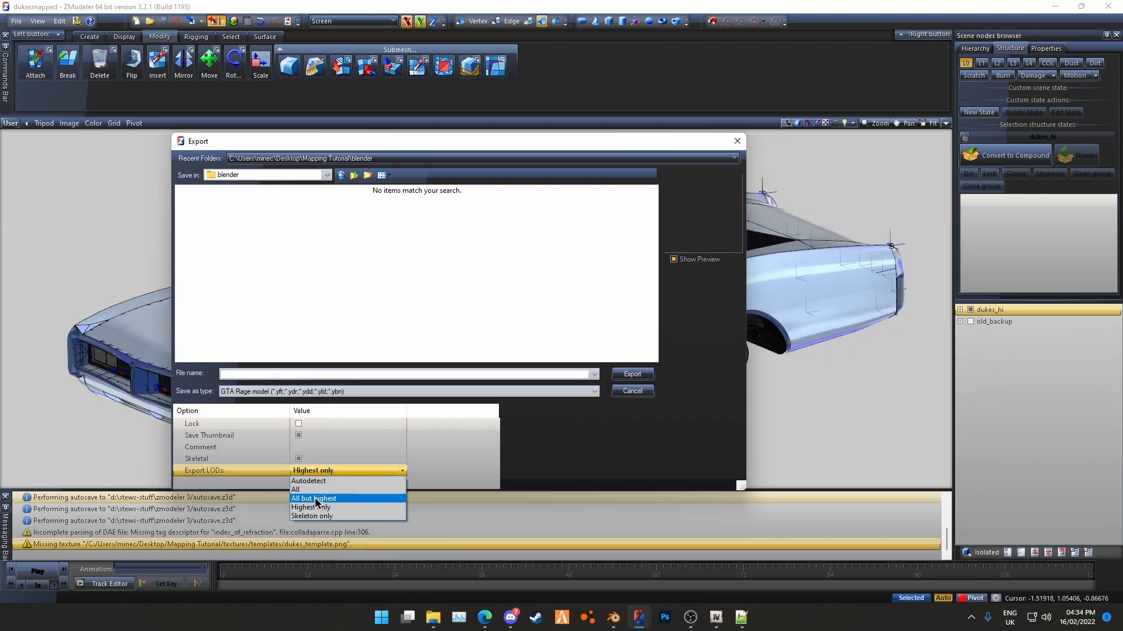
click(314, 482)
click(293, 373)
text(dukes_hi)
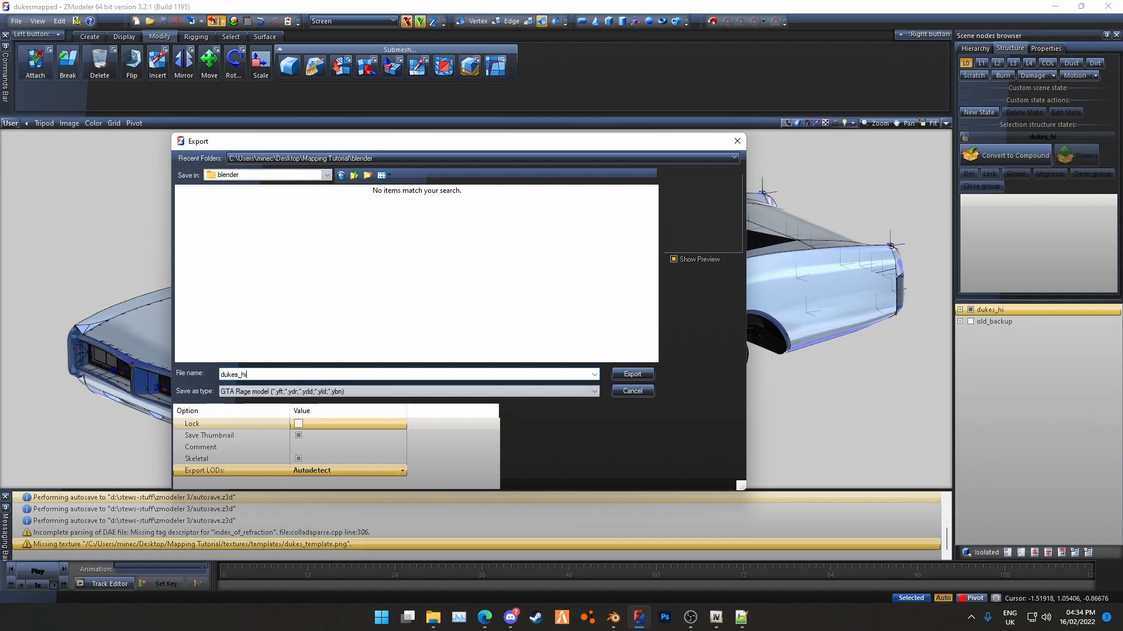
key(Return)
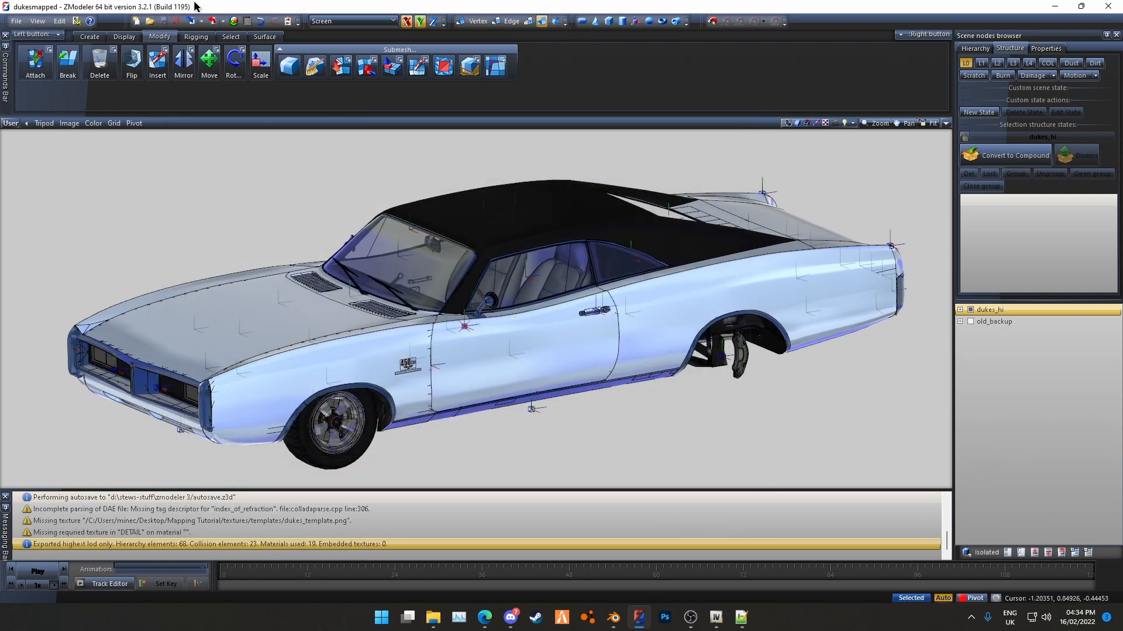
Export the model again into the blender folder as dukes.yft, with Export LODs kept on Autodetect
click(214, 22)
click(210, 225)
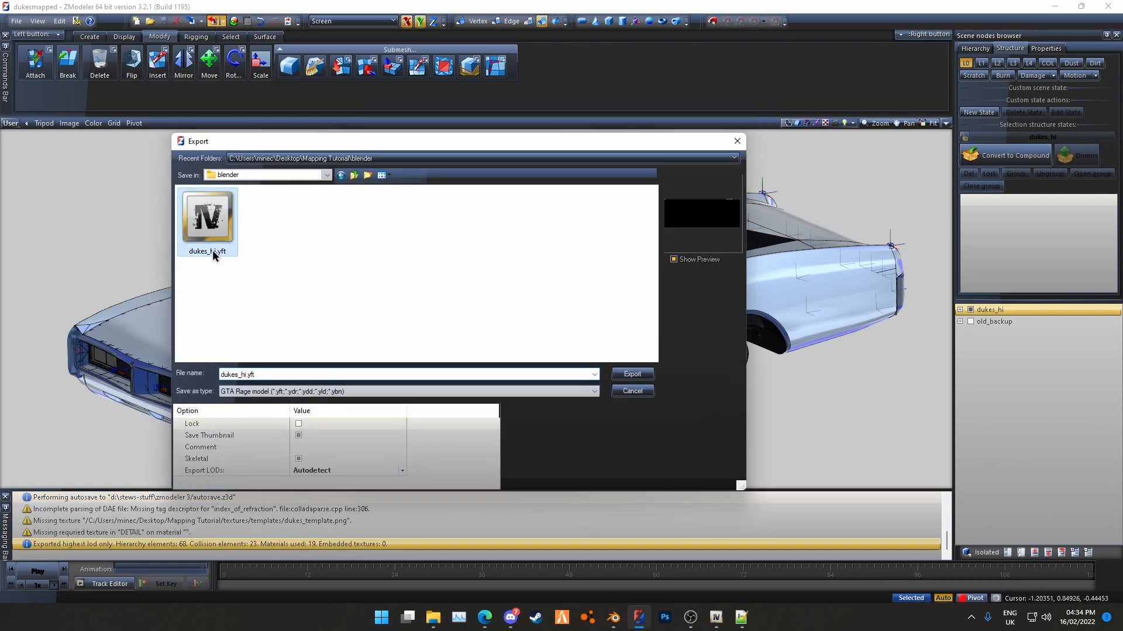
click(246, 375)
key(BackSpace)
key(BackSpace)
key(BackSpace)
key(Return)
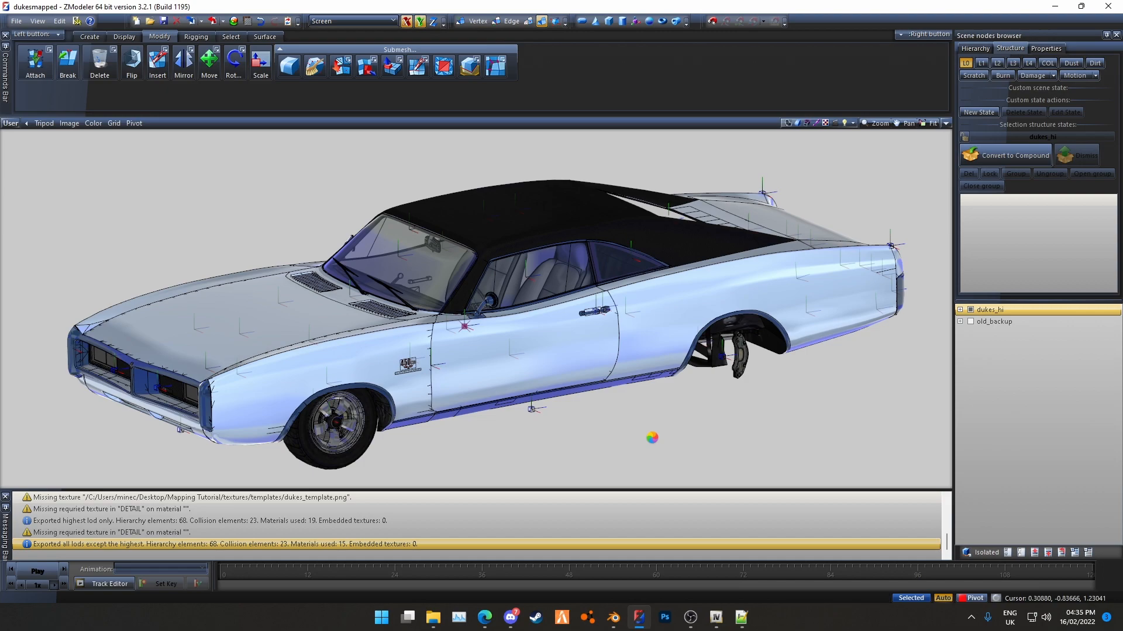
Switch to OpenIV, open the dlcpacks folder and copy the stew_kawaii pack out to the desktop
middle_drag(476, 450, 449, 429)
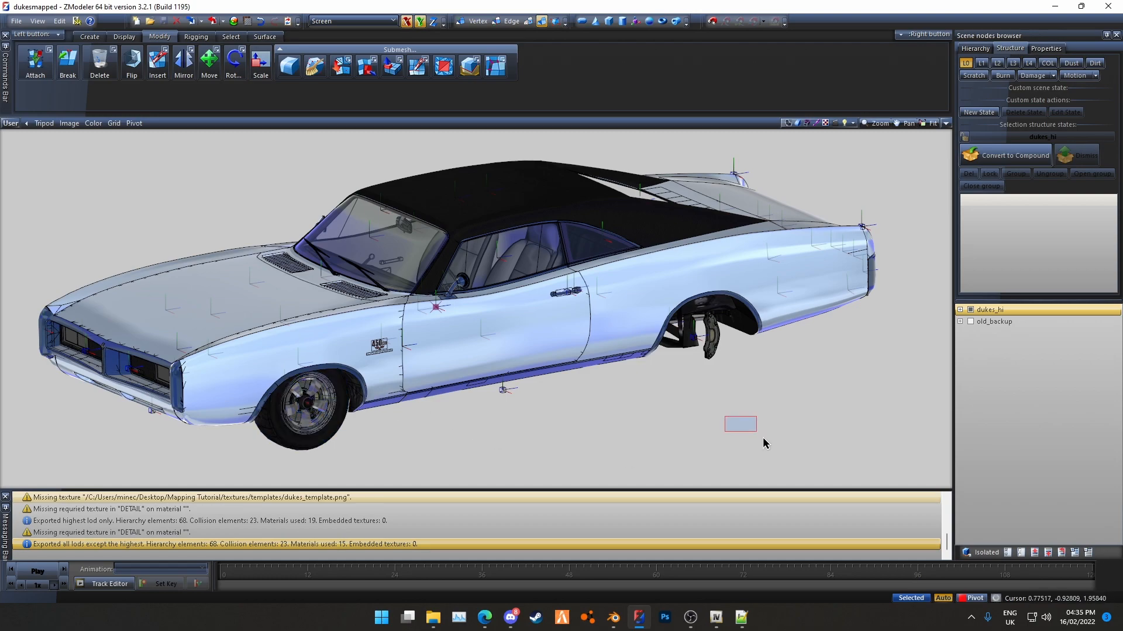
click(715, 617)
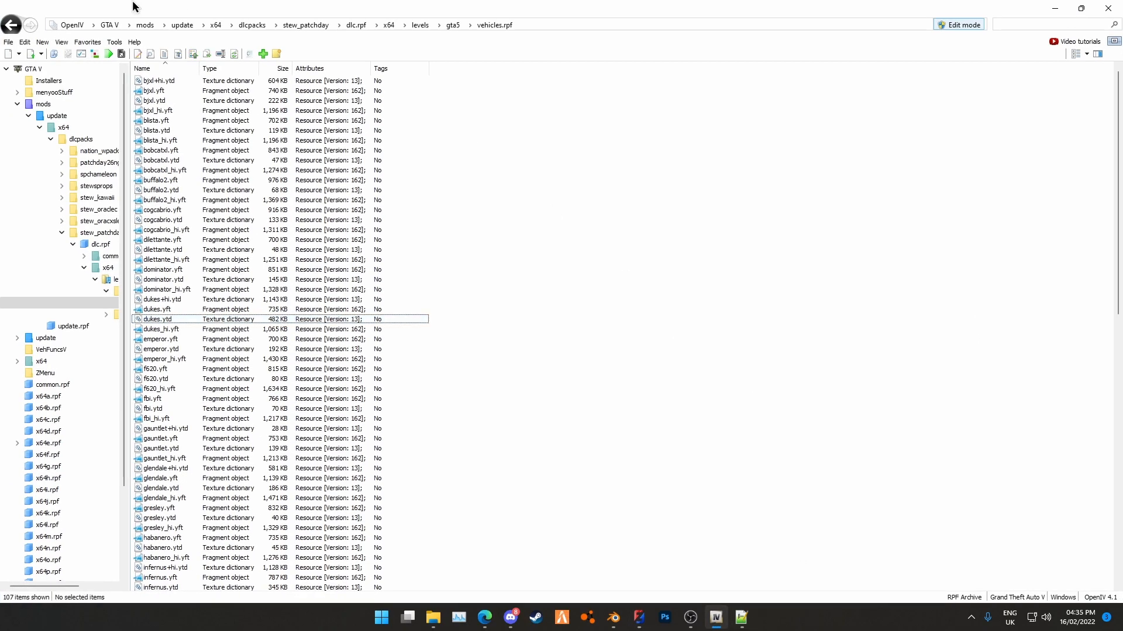
click(252, 24)
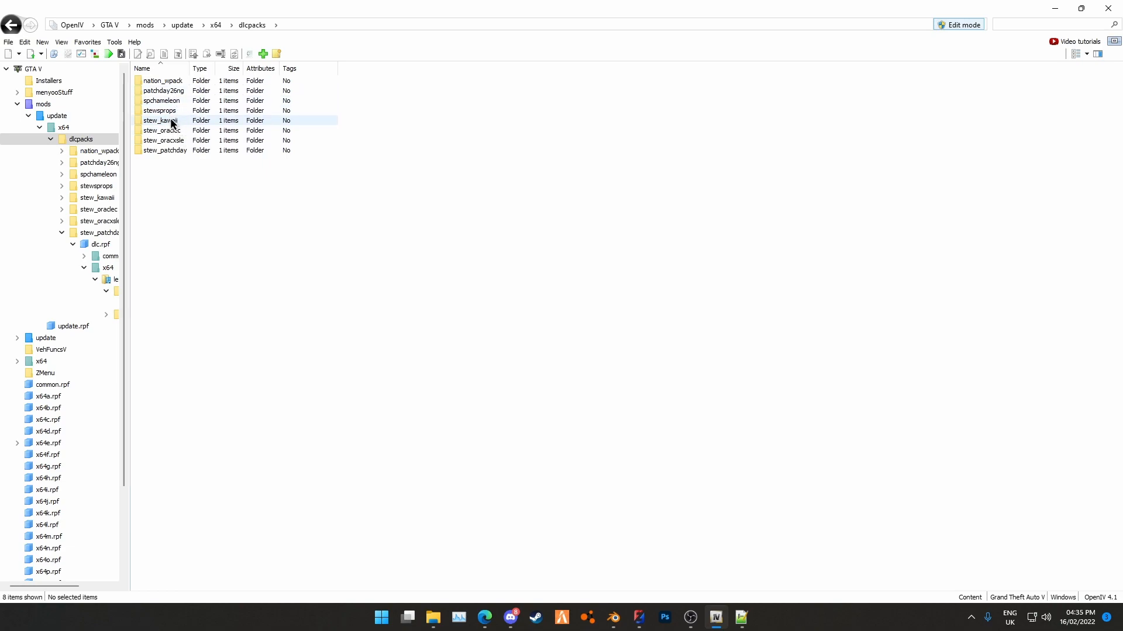
drag(180, 121, 1016, 343)
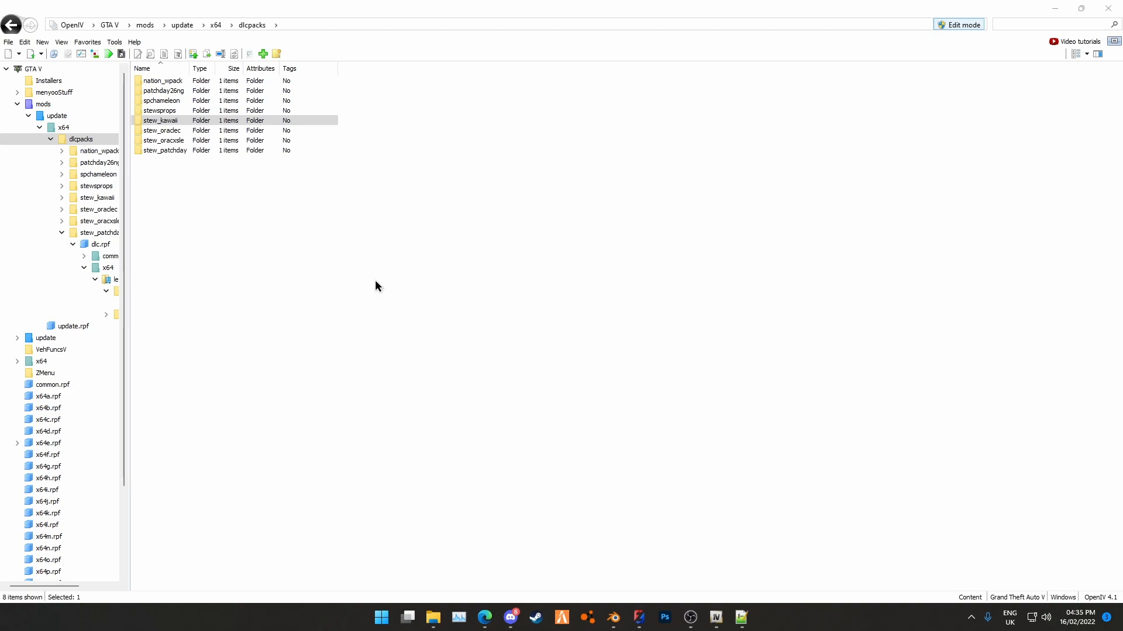
Rename the copied pack folder on the Desktop as stew_dukestest
click(433, 617)
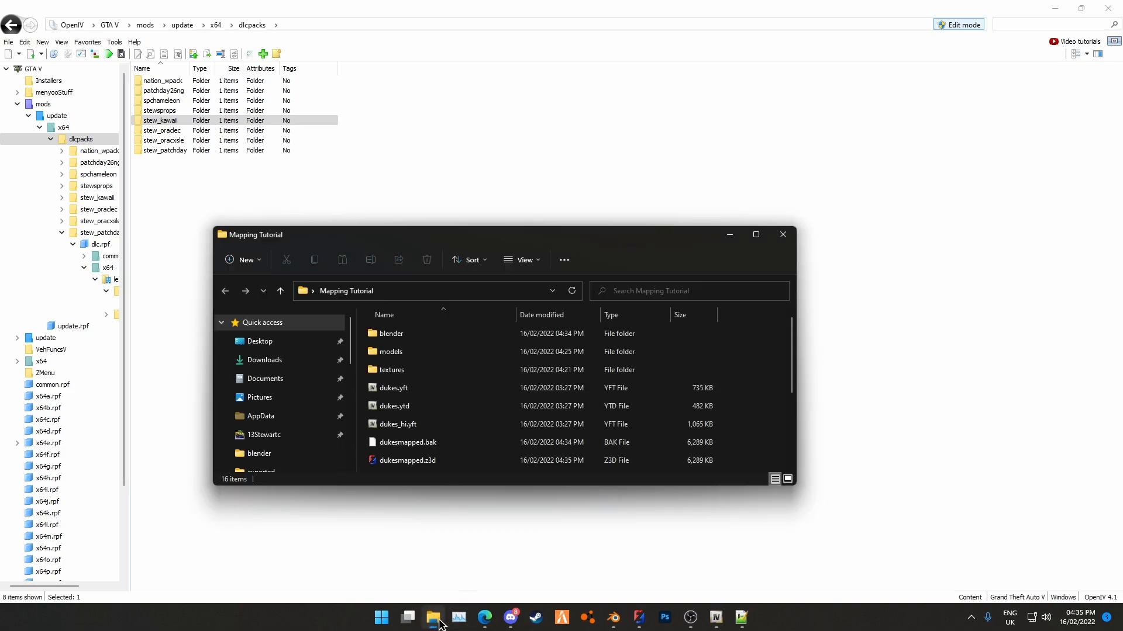
click(266, 345)
click(442, 372)
click(424, 370)
drag(423, 371, 401, 370)
text(dukestest)
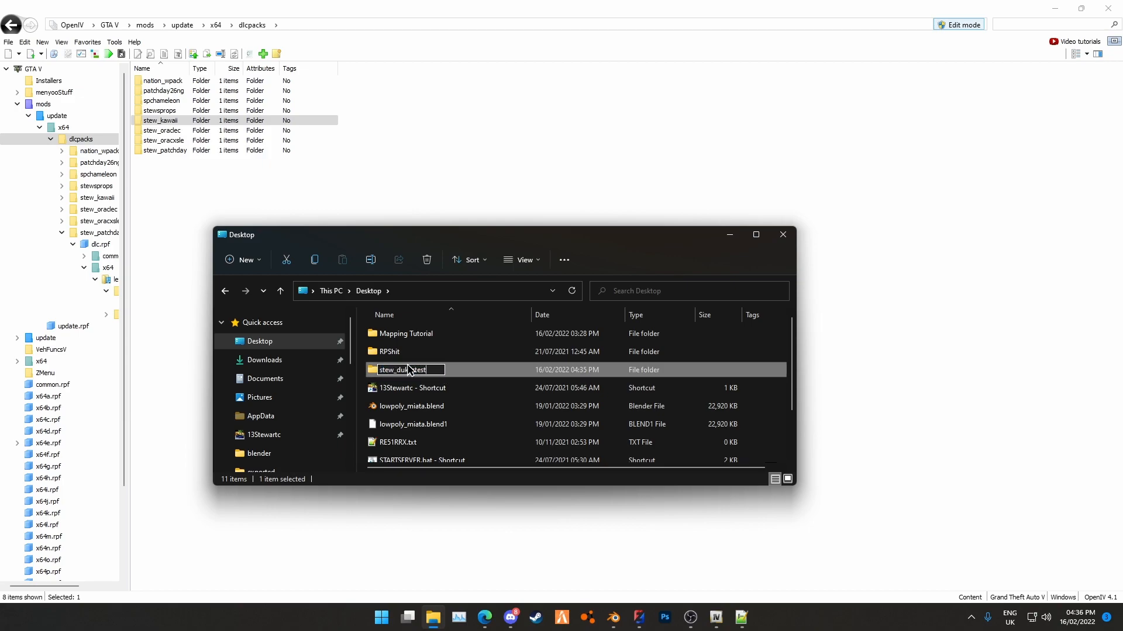
key(Escape)
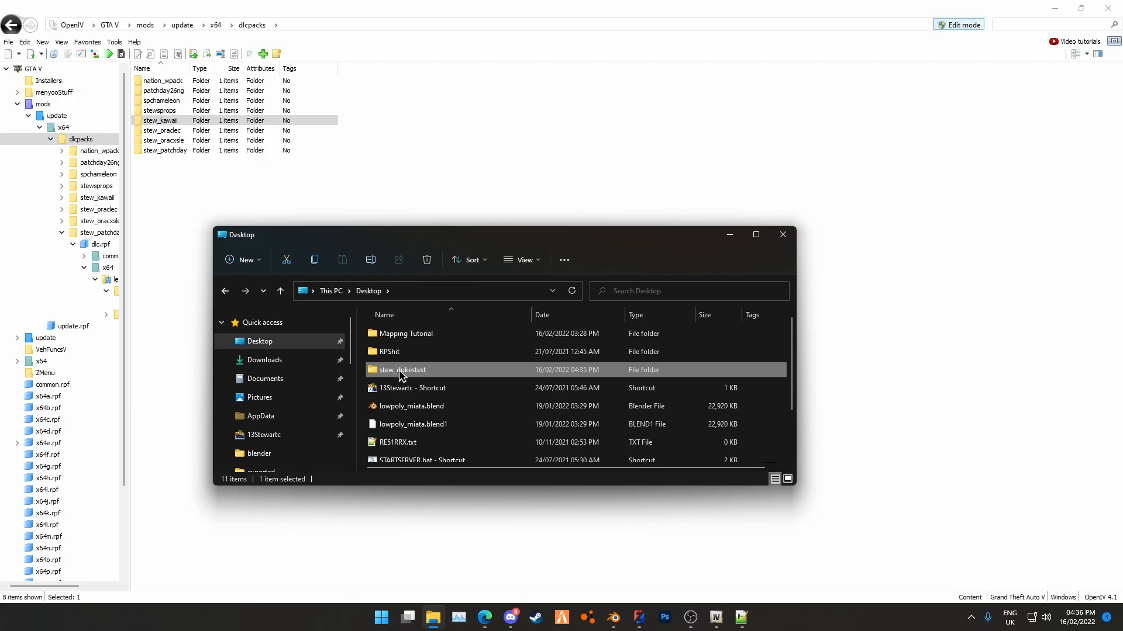
Bring the stew_dukestest folder from the Desktop into dlcpacks and copy its name
drag(230, 192, 230, 193)
click(156, 160)
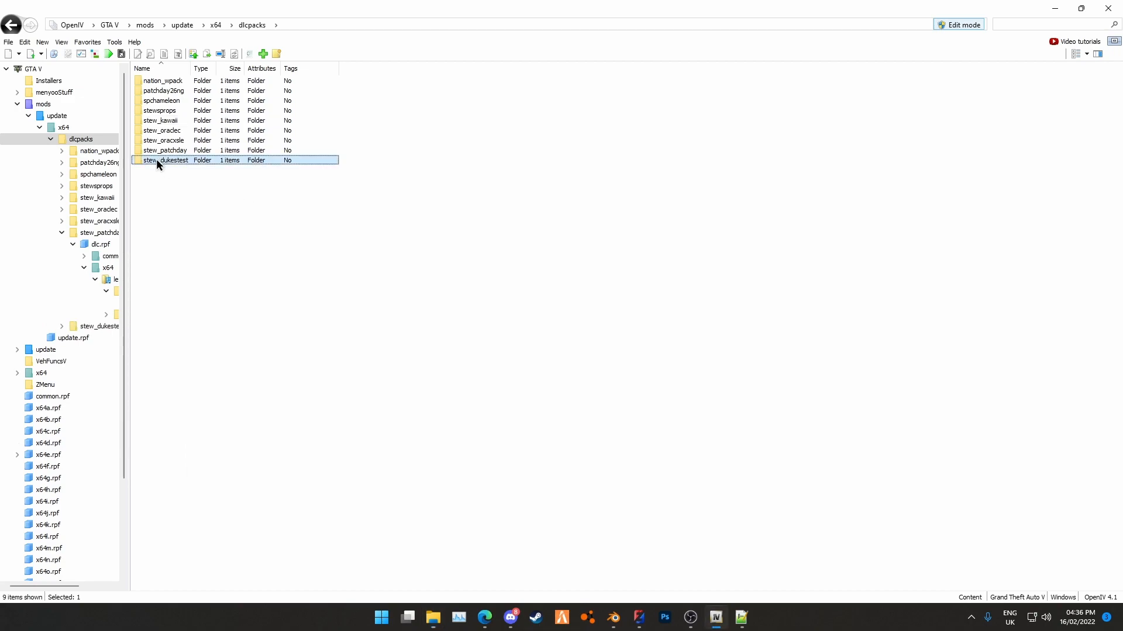
click(163, 159)
key(ctrl+c)
Open content.xml in the new pack's dlc.rpf and replace stew_kawaii with stew_dukestest in the vehicles.meta and carcols.meta filenames
double_click(212, 161)
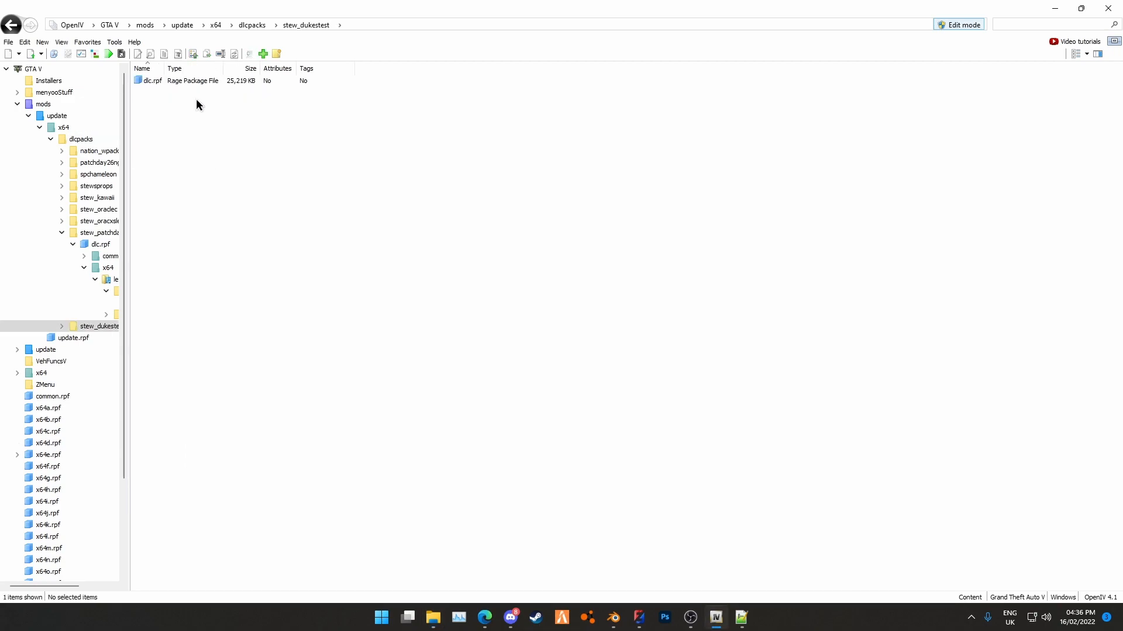
double_click(185, 84)
right_click(183, 101)
click(205, 120)
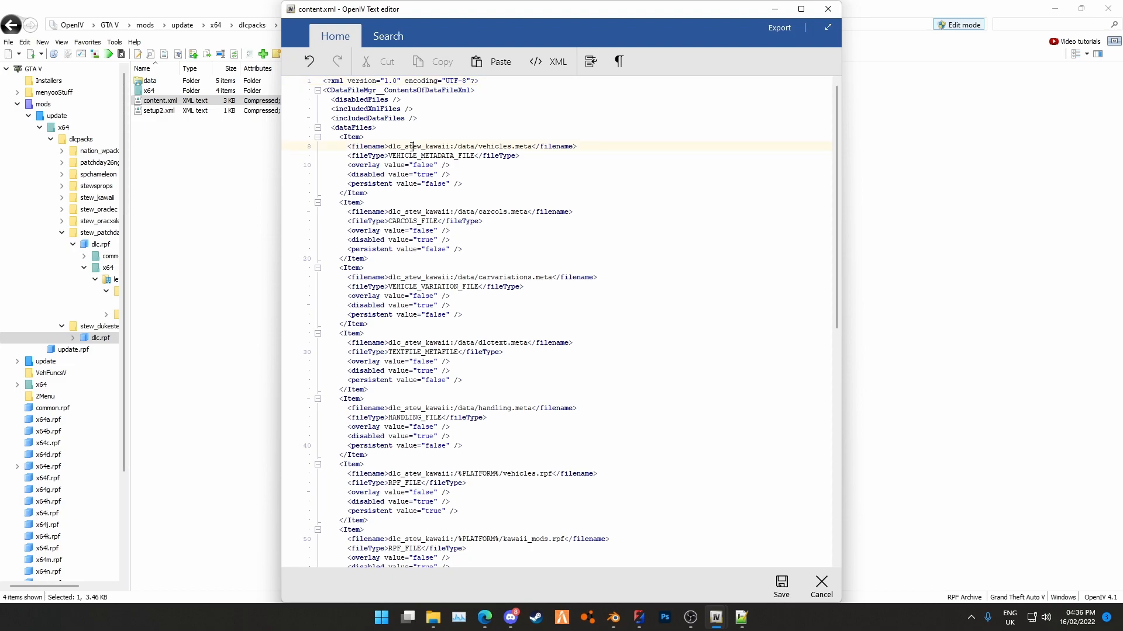
drag(407, 146, 439, 145)
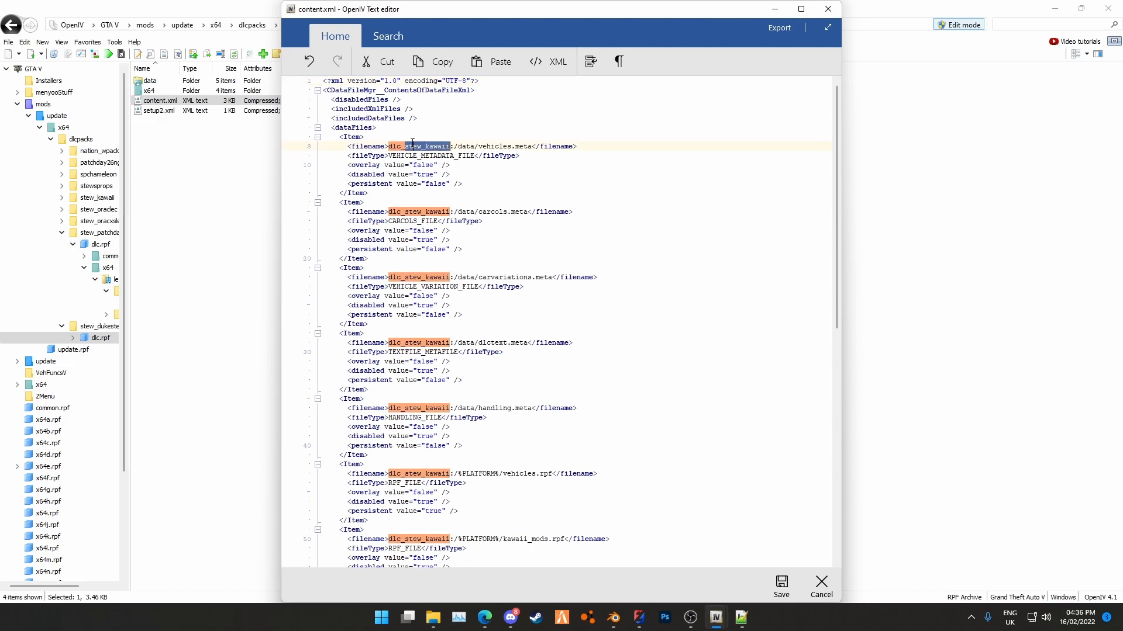
key(ctrl+v)
double_click(414, 147)
key(ctrl+c)
double_click(430, 211)
key(ctrl+v)
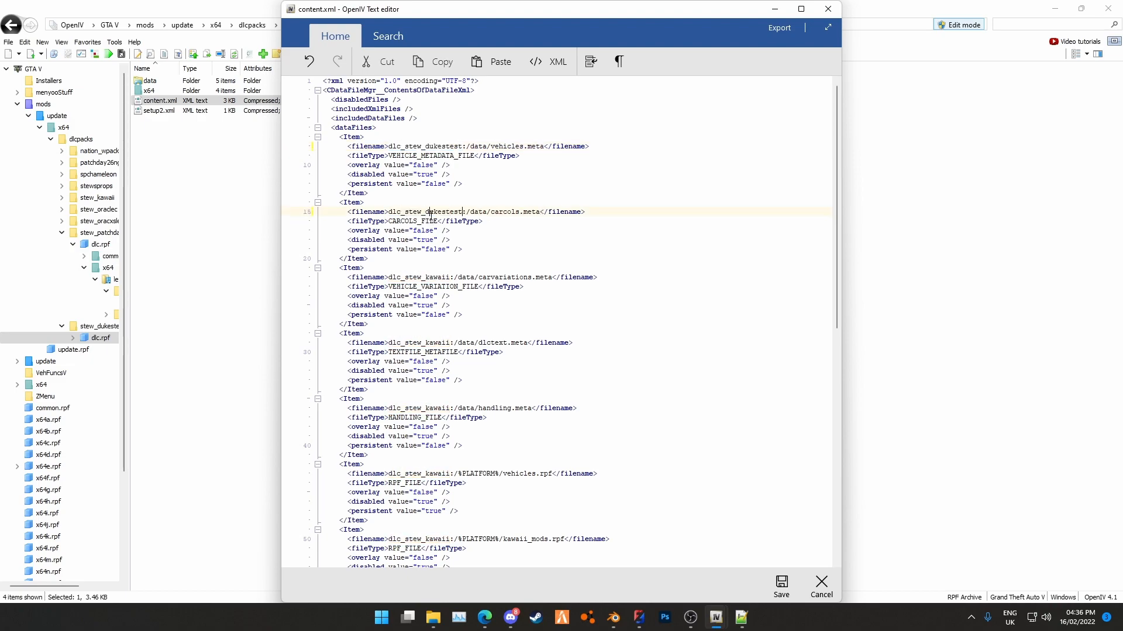
Replace stew_kawaii with stew_dukestest in the remaining dataFiles filenames, from carvariations.meta through kawaii_mods.rpf
double_click(419, 279)
key(ctrl+v)
double_click(421, 343)
key(ctrl+v)
double_click(422, 408)
key(ctrl+v)
double_click(424, 474)
key(ctrl+v)
double_click(425, 399)
key(ctrl+v)
Delete the surplus data file items after the kawaii_mods.rpf entry and the extra filesToEnable lines
drag(371, 305, 374, 501)
key(BackSpace)
drag(608, 456, 620, 427)
key(BackSpace)
Change the filesToEnable entries to the dlc_stew_dukestest prefix and set the change set name to STEW_DUKESTEST_AUTOGEN
double_click(416, 427)
key(ctrl+v)
double_click(416, 418)
key(ctrl+v)
double_click(416, 409)
double_click(438, 343)
drag(430, 342, 454, 343)
text(DUKESTEST)
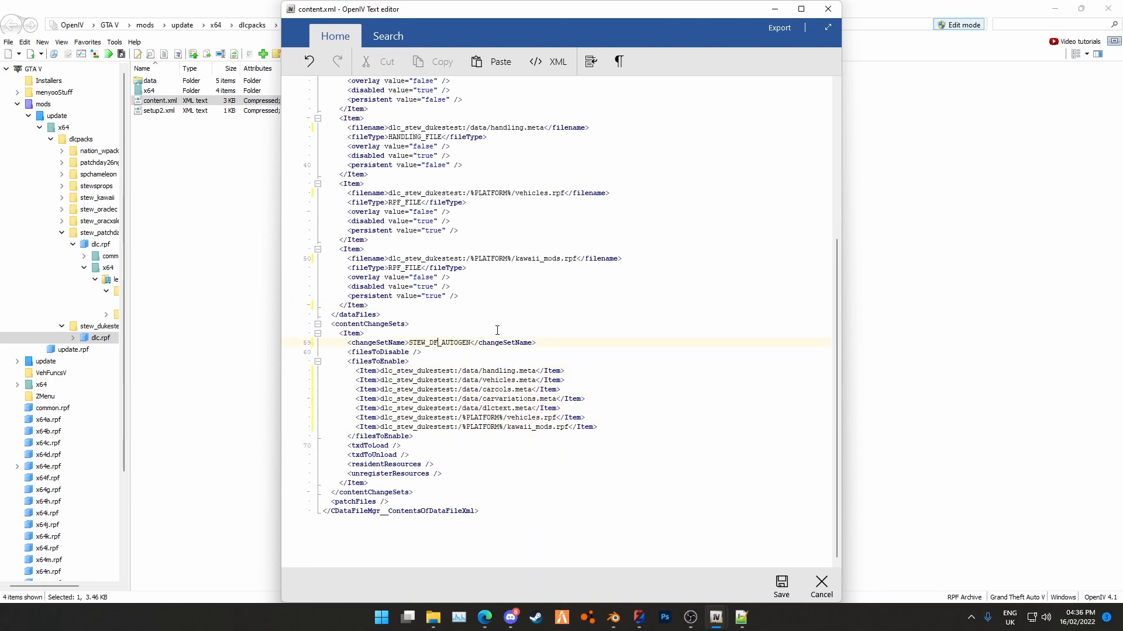
Rename kawaii_mods.rpf as dukestest_mods.rpf in the last filesToEnable entry
double_click(531, 425)
drag(531, 427, 511, 425)
text(dukl)
key(BackSpace)
key(BackSpace)
key(BackSpace)
key(BackSpace)
key(BackSpace)
text(dukes)
drag(592, 428, 354, 371)
click(529, 433)
click(528, 428)
text(test)
Rename kawaii_mods.rpf as dukestest_mods.rpf in its dataFiles entry and save content.xml
double_click(539, 259)
drag(539, 259, 517, 259)
text(dukestest)
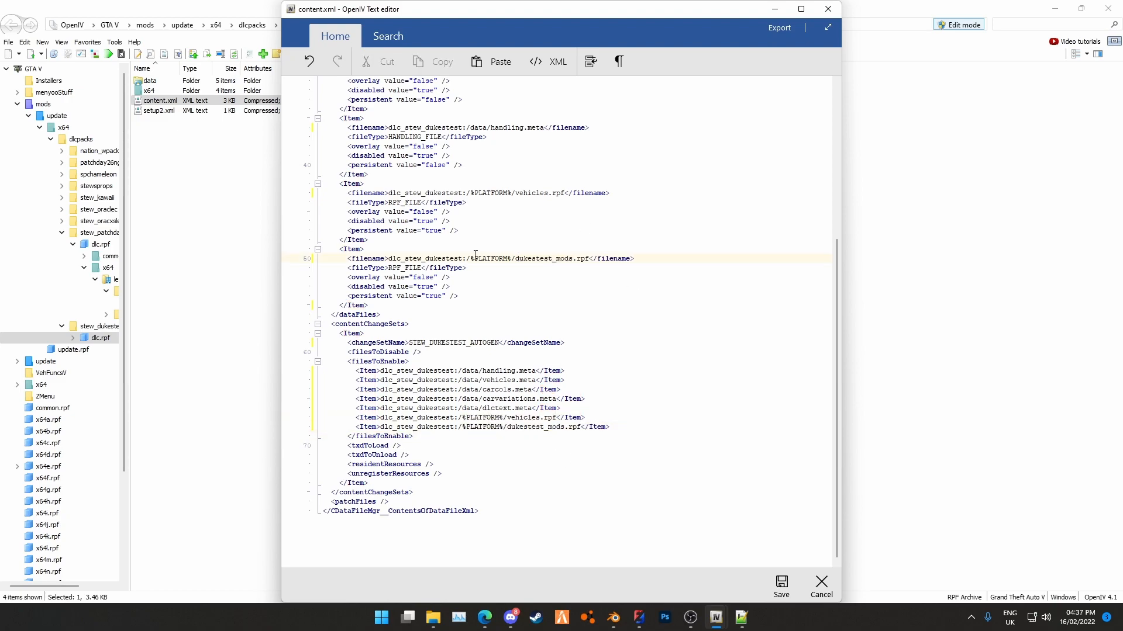
scroll(506, 260, up, 10)
click(781, 586)
Replace the kawaii names in setup2.xml with stew_dukestest, dukestest and DUKESTEST, and save the file
double_click(159, 111)
double_click(419, 100)
key(ctrl+v)
double_click(406, 128)
drag(417, 127, 393, 128)
text(dukestest)
double_click(421, 175)
drag(425, 175, 401, 174)
text(DUKESTEST)
key(ctrl+s)
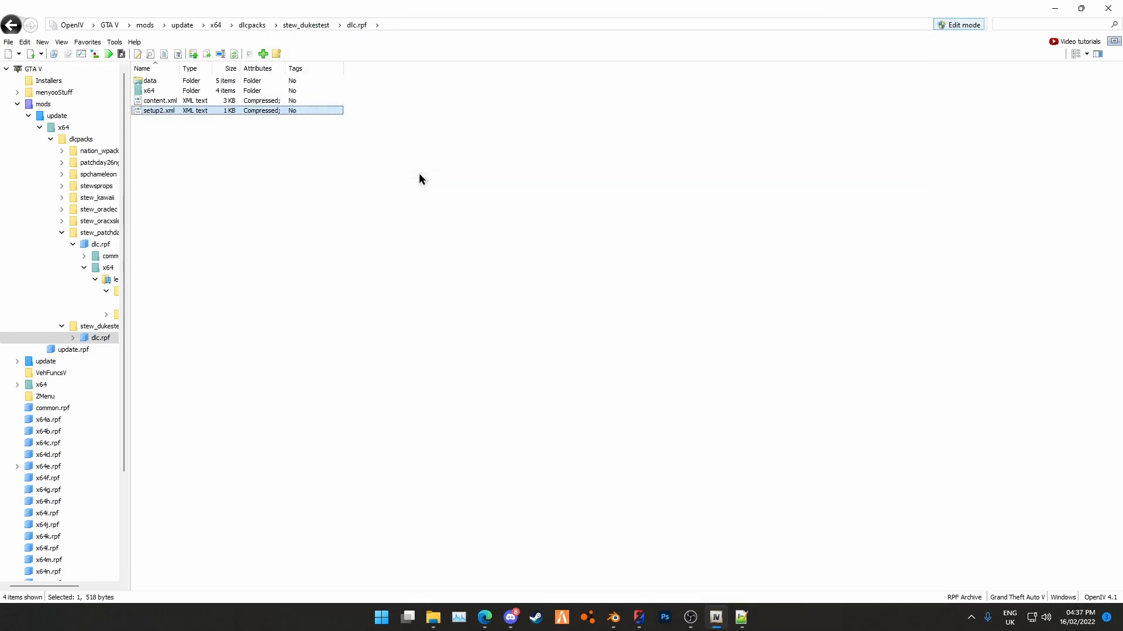
Delete the four kawaii model and texture files from the new pack's x64 vehicles.rpf
double_click(181, 88)
double_click(179, 112)
drag(244, 179, 173, 76)
right_click(175, 99)
click(205, 210)
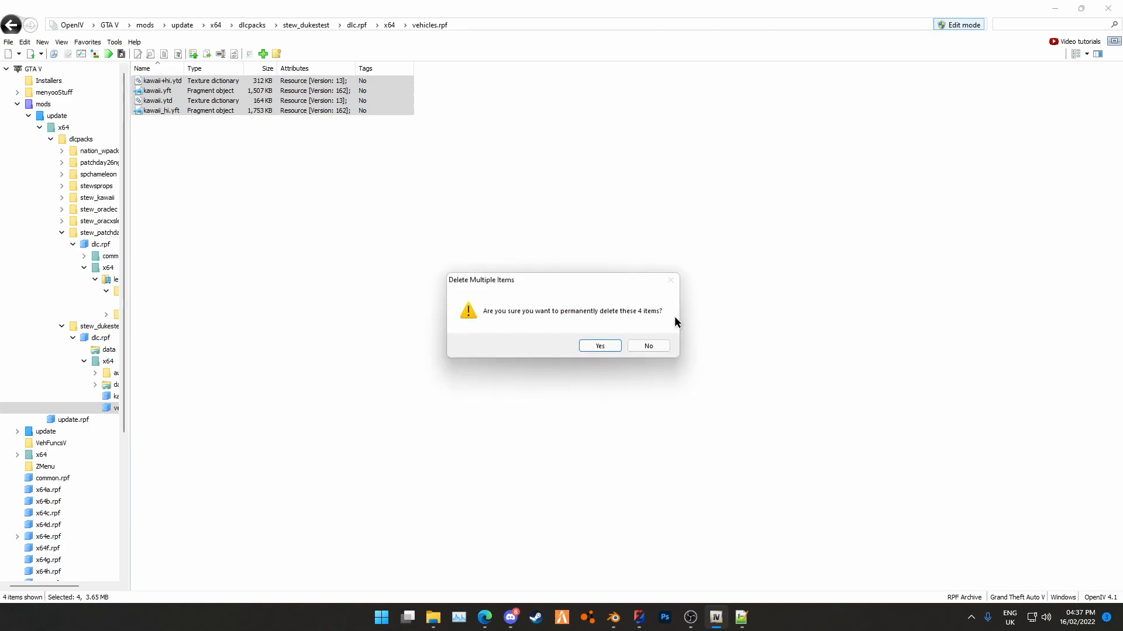
click(610, 348)
Add dukes.ytd from the Mapping Tutorial folder to the empty vehicles.rpf archive
click(433, 618)
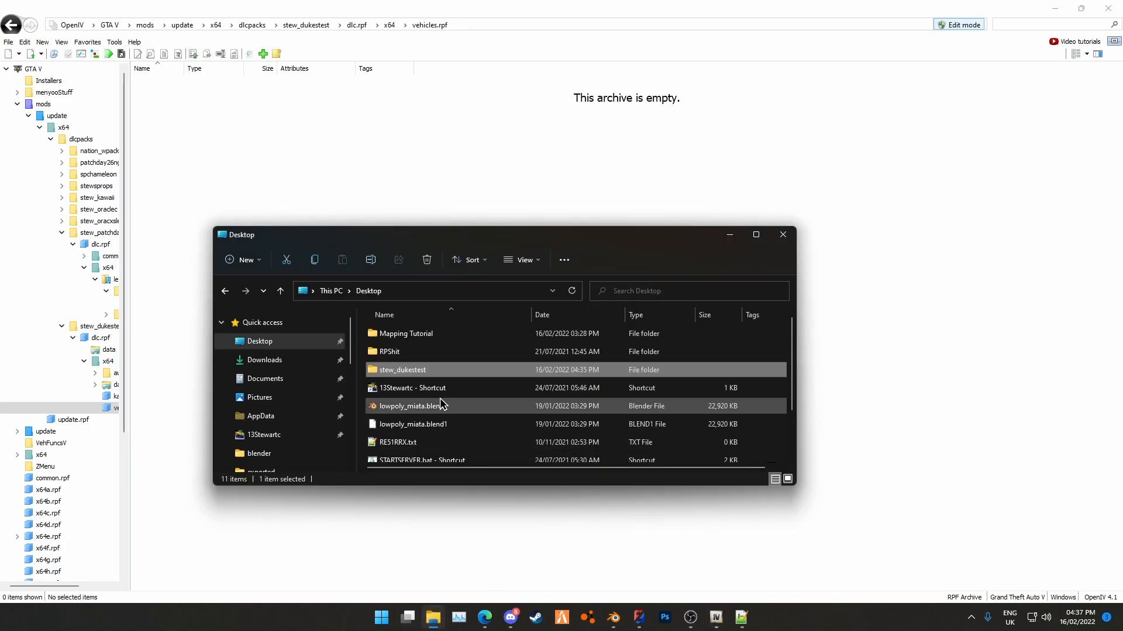
double_click(402, 333)
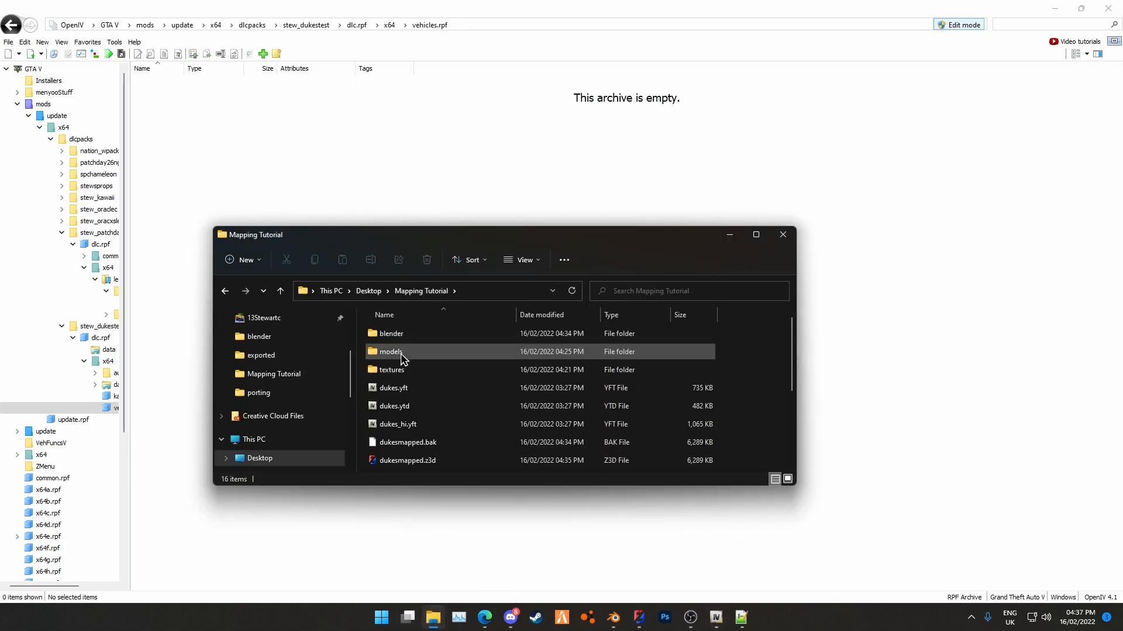
double_click(403, 352)
click(434, 292)
click(427, 409)
drag(321, 161, 323, 162)
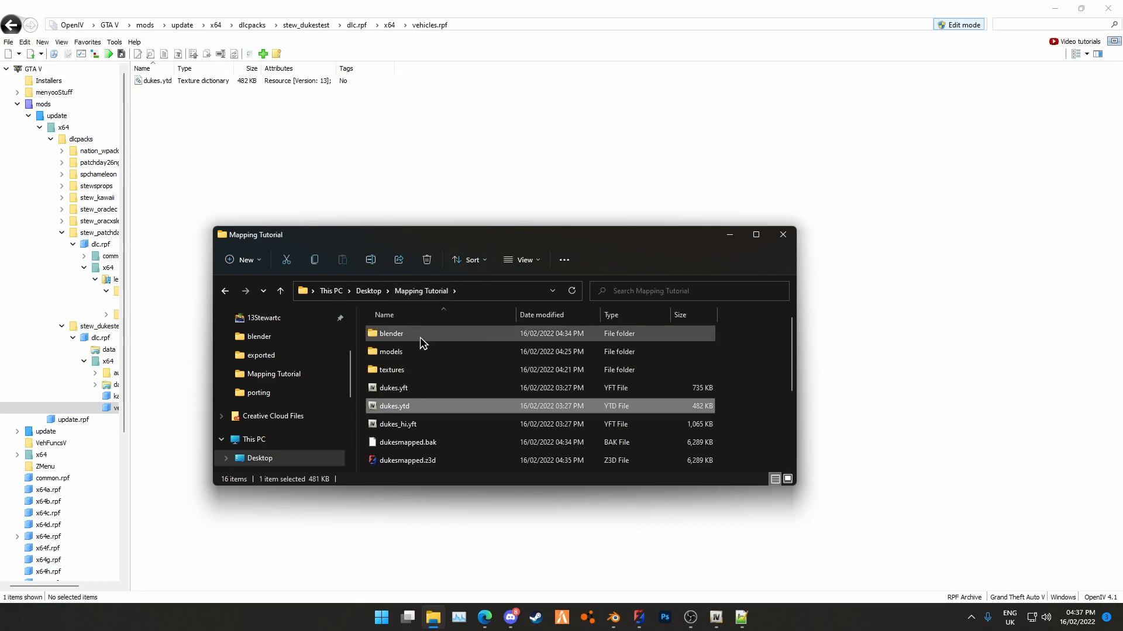
Look for the exported dukes.yft and dukes_hi.yft in the Mapping Tutorial folder and in ZModeler's export dialog, exporting nothing
click(417, 340)
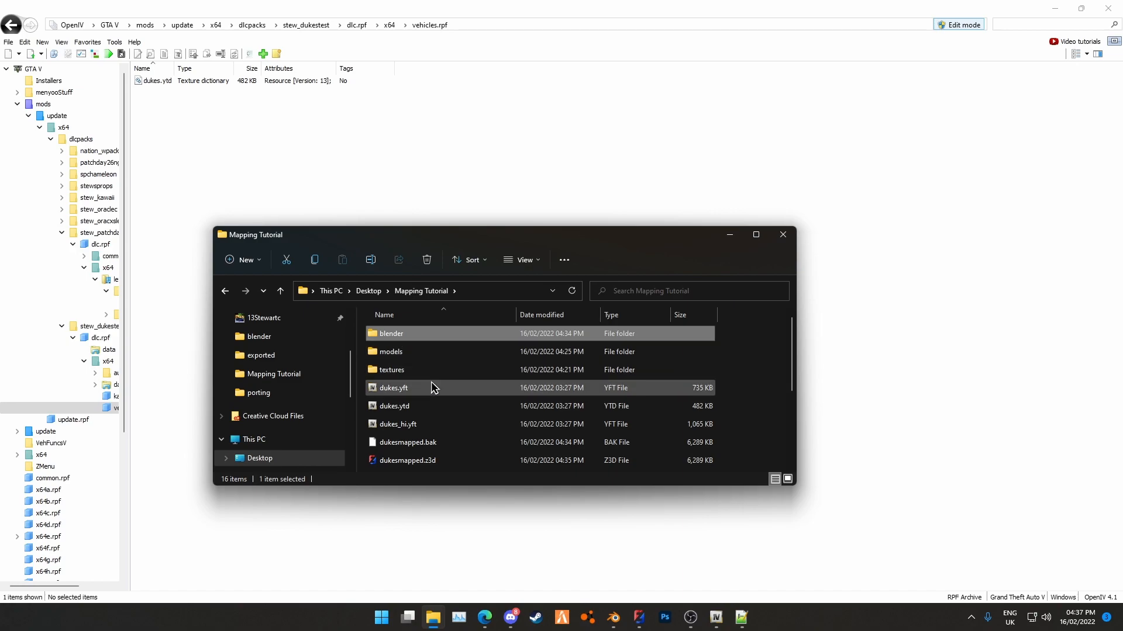
scroll(436, 435, down, 2)
scroll(435, 436, down, 1)
scroll(436, 433, up, 3)
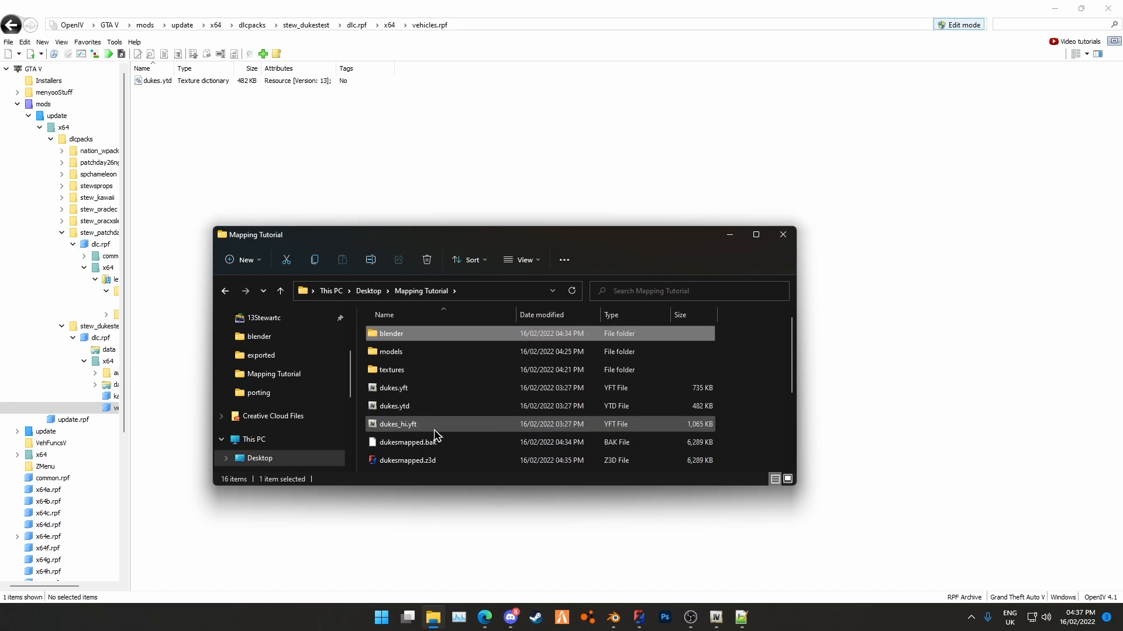
scroll(431, 414, down, 3)
scroll(431, 413, up, 3)
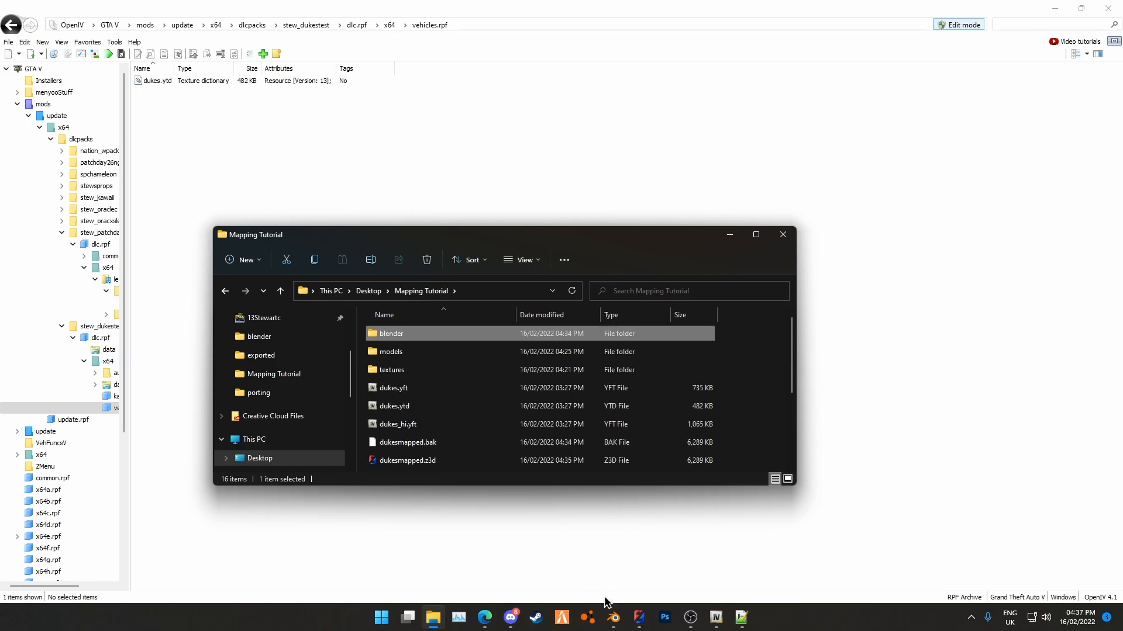
click(638, 617)
click(213, 21)
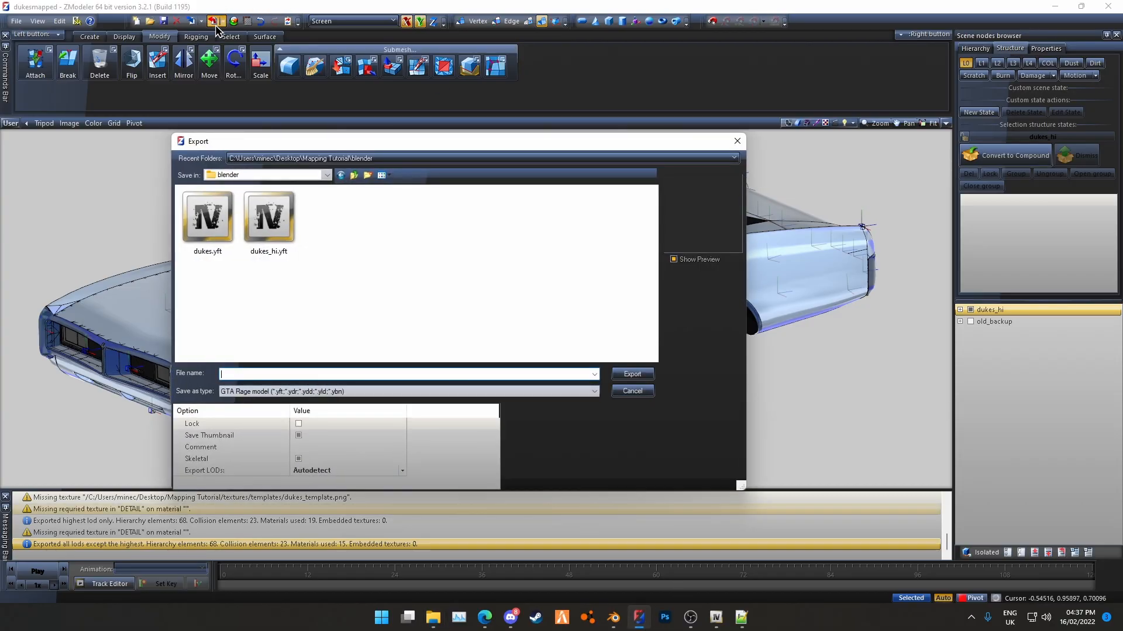
click(281, 229)
click(216, 229)
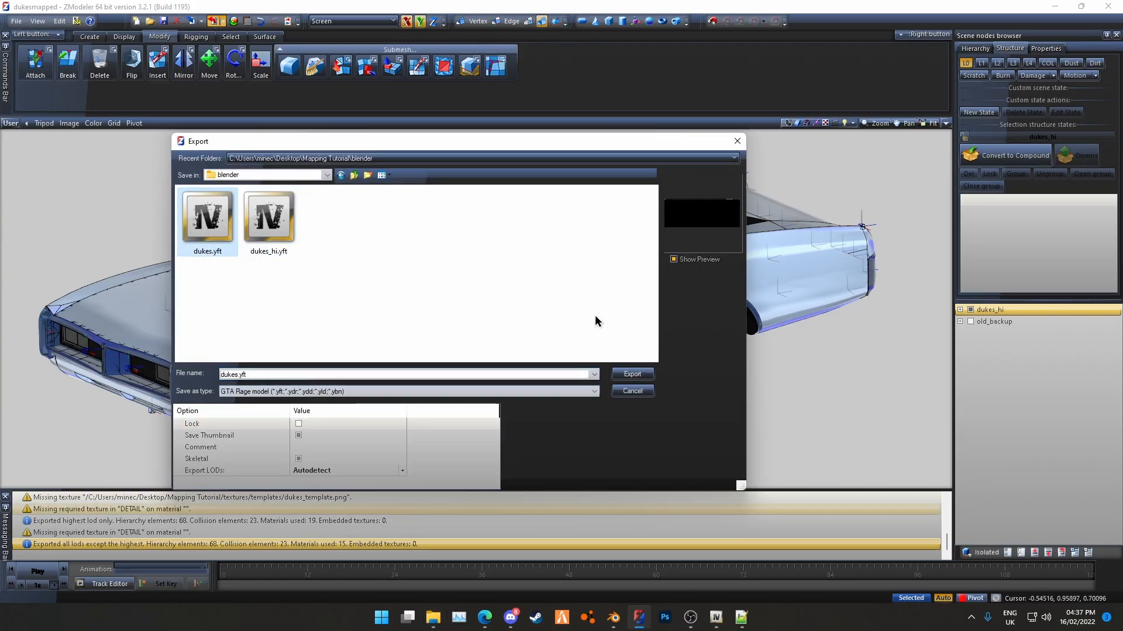
click(640, 395)
click(1057, 7)
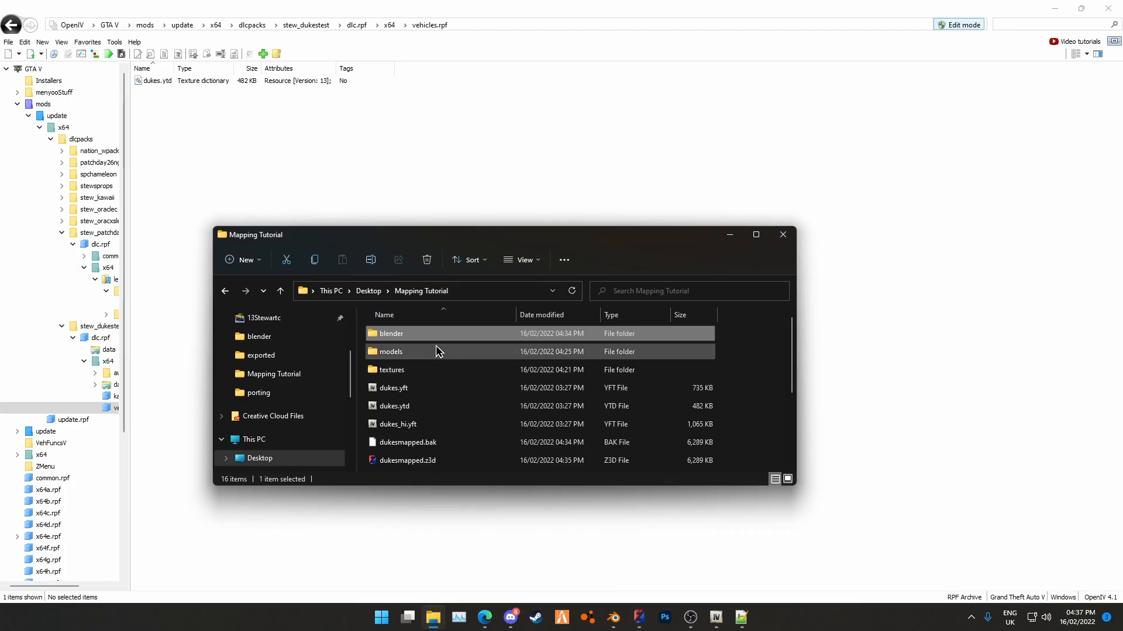
Add dukes.yft and dukes_hi.yft from the blender folder to vehicles.rpf
double_click(406, 338)
click(401, 353)
shift+click(416, 333)
drag(415, 333, 199, 103)
Open dukes.ytd and import blank.dds from the (A) vehshare.ytd folder of the extracted global textures
double_click(157, 81)
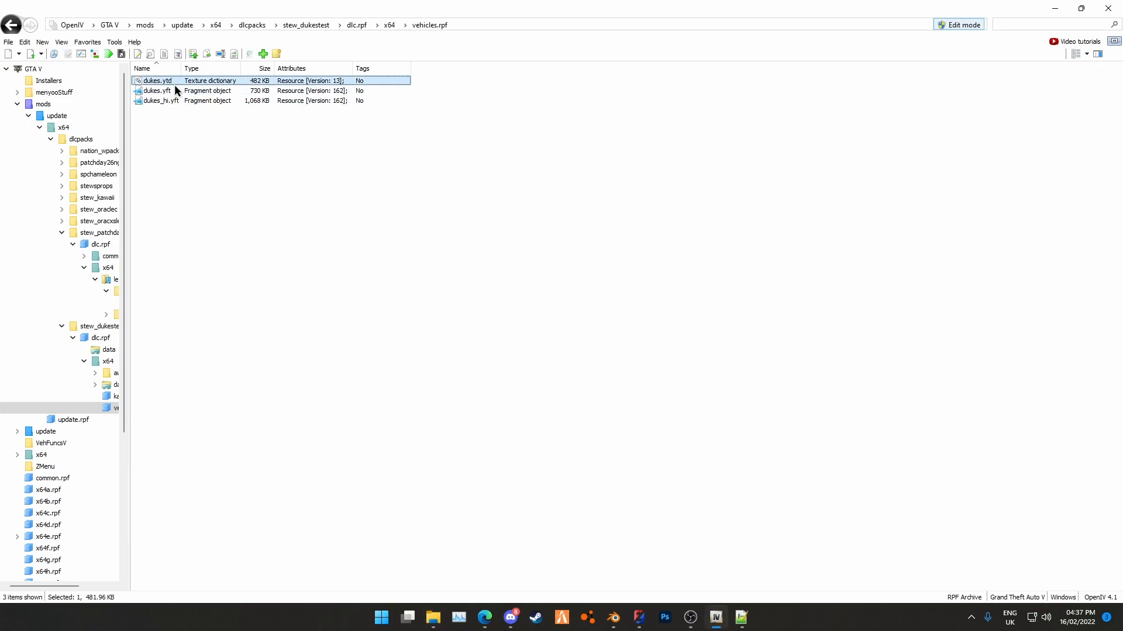
click(216, 66)
scroll(256, 207, up, 2)
scroll(256, 206, up, 1)
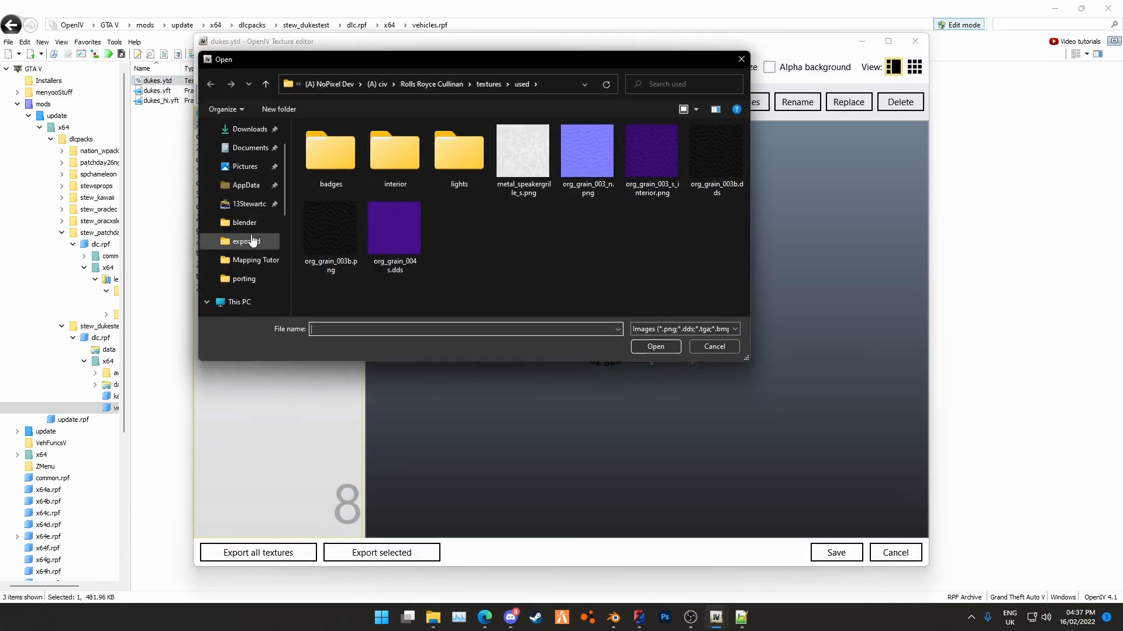
click(245, 205)
double_click(363, 253)
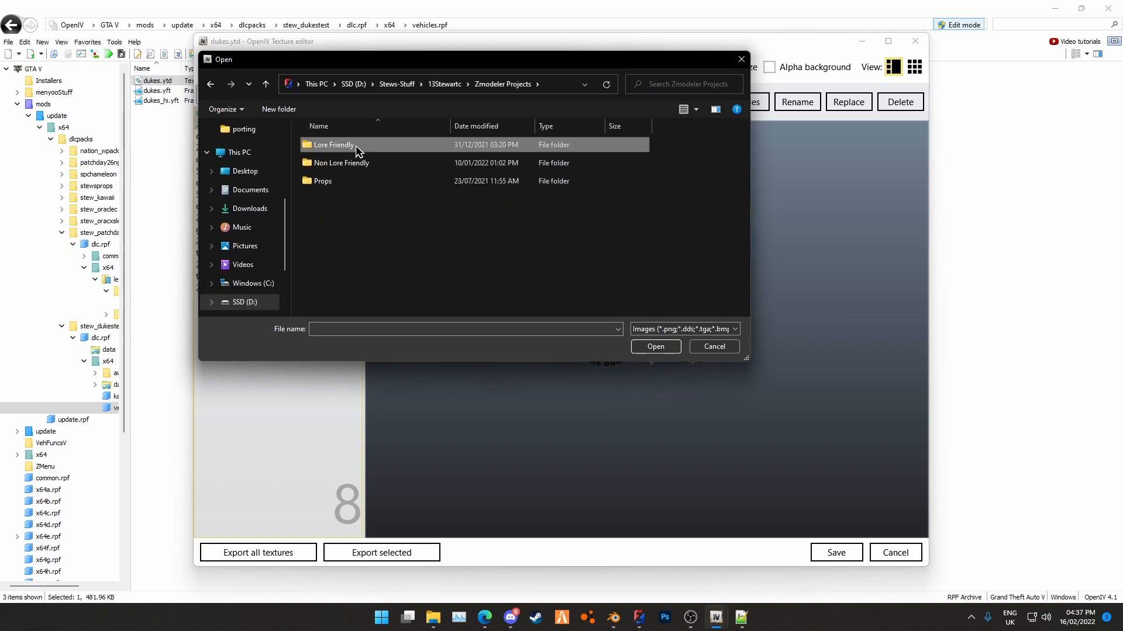
double_click(356, 147)
double_click(361, 199)
double_click(359, 180)
double_click(364, 146)
double_click(359, 205)
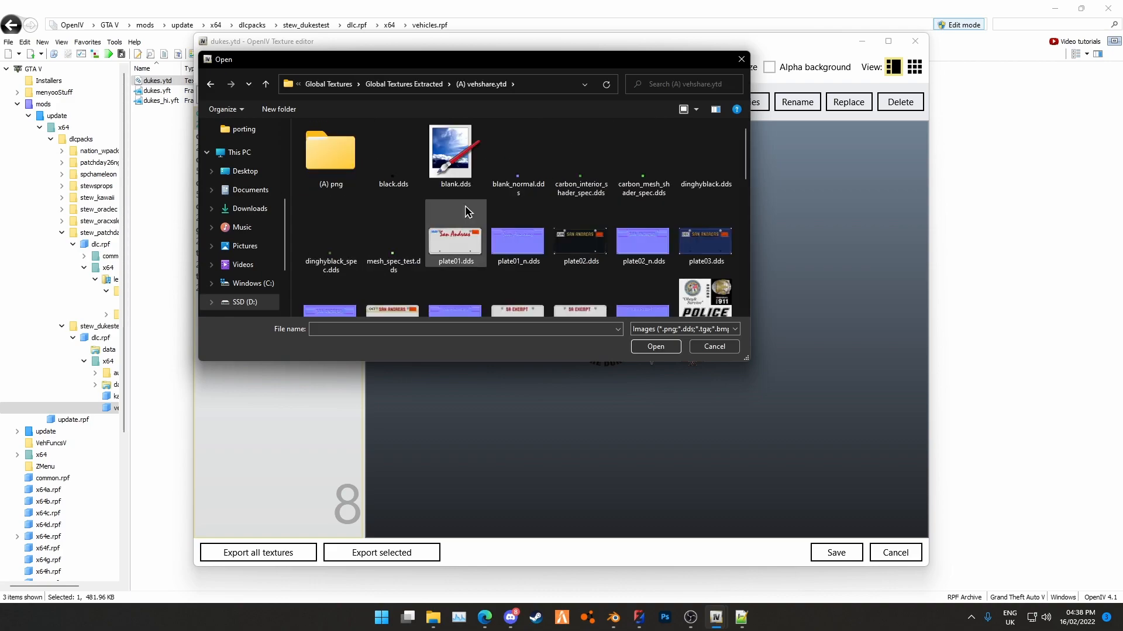
double_click(453, 153)
Review the blank and dukes_badges textures and save the dukes.ytd texture dictionary
click(258, 126)
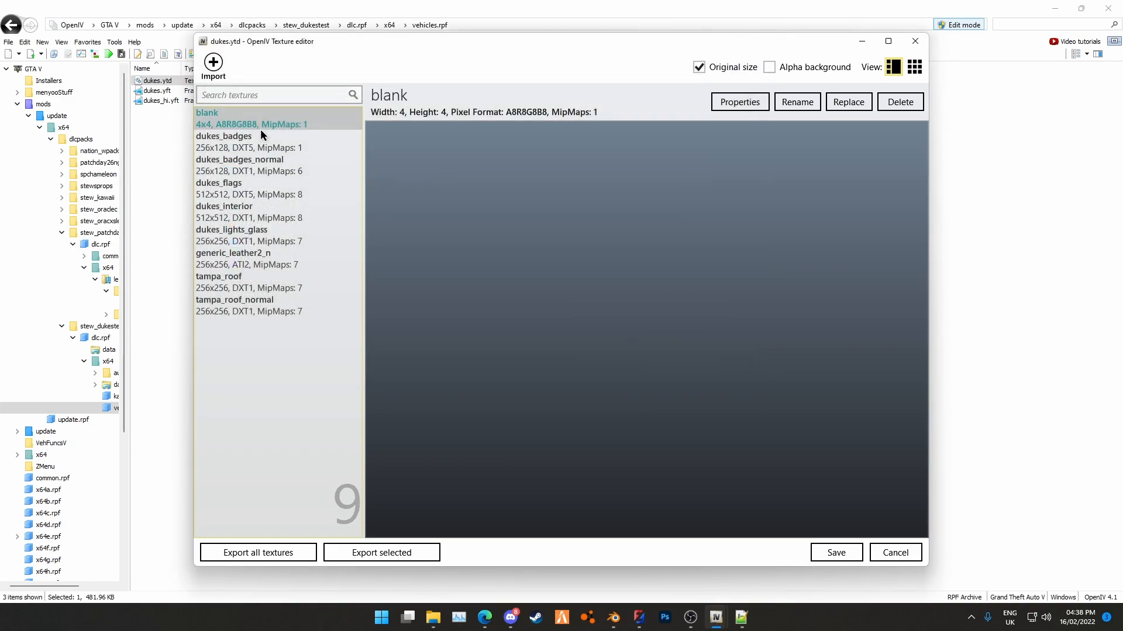
click(258, 136)
click(256, 120)
click(836, 553)
Inspect the dukes_hi.yft model in the Model Viewer from close up and close the viewer
double_click(220, 101)
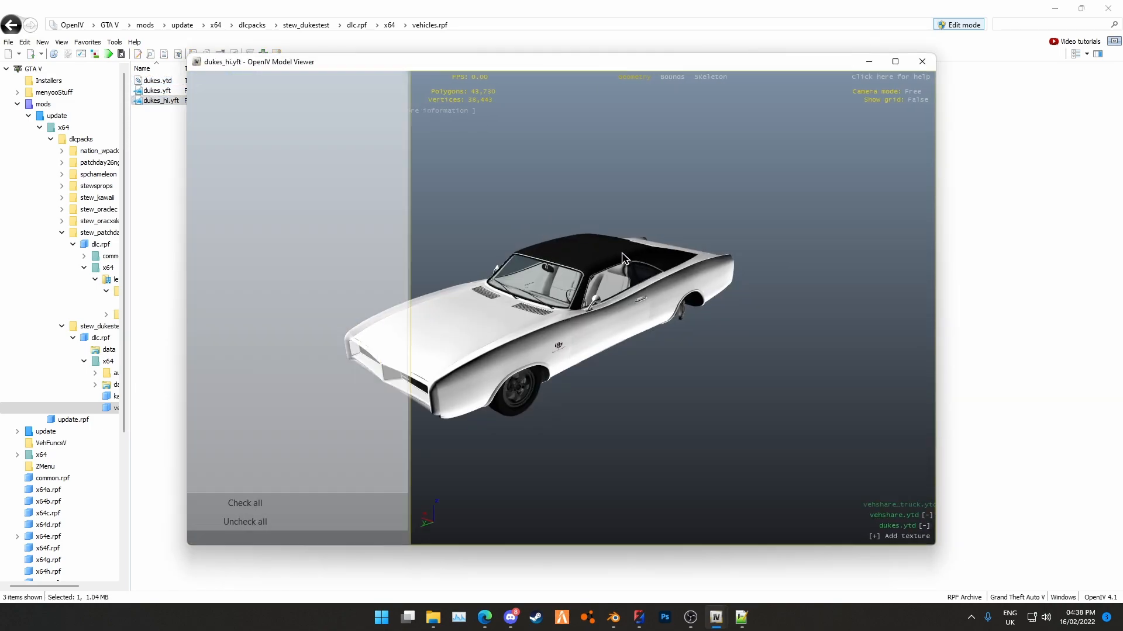
scroll(661, 251, up, 5)
drag(661, 252, 630, 246)
scroll(630, 246, down, 5)
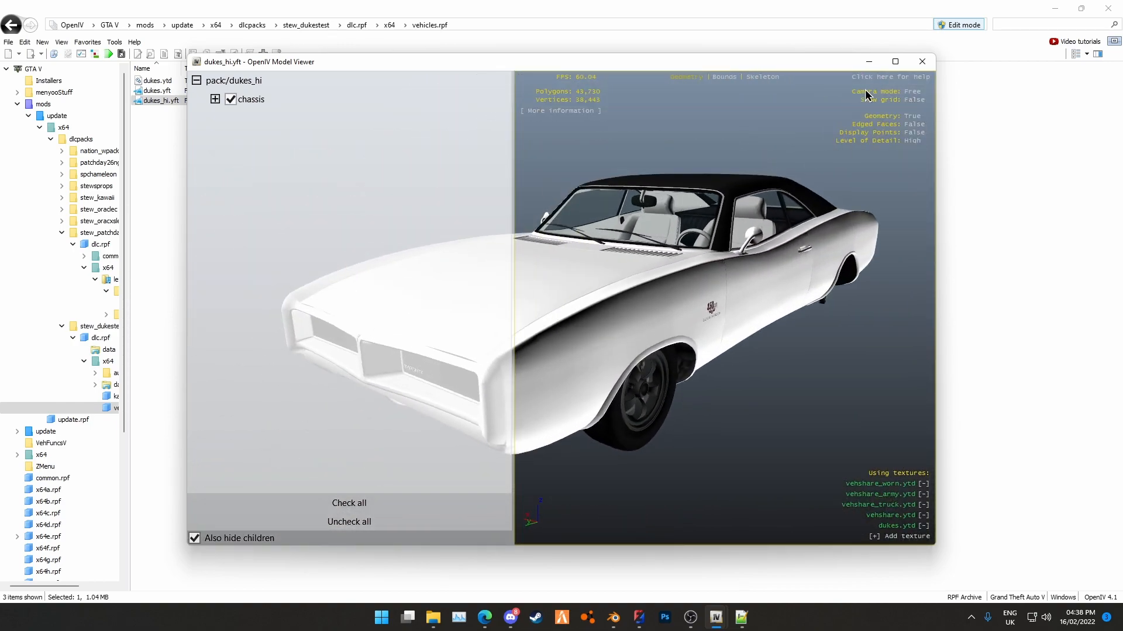
click(922, 61)
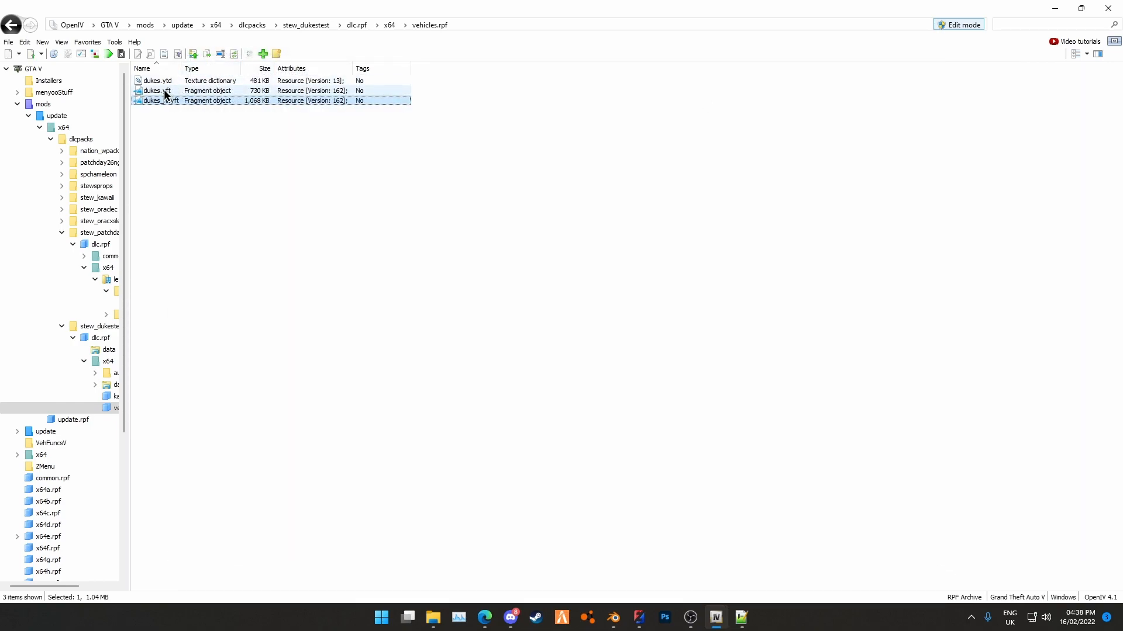
Rename dukes.ytd and dukes.yft in vehicles.rpf as dukestest.ytd and dukestest.yft
click(158, 82)
click(169, 82)
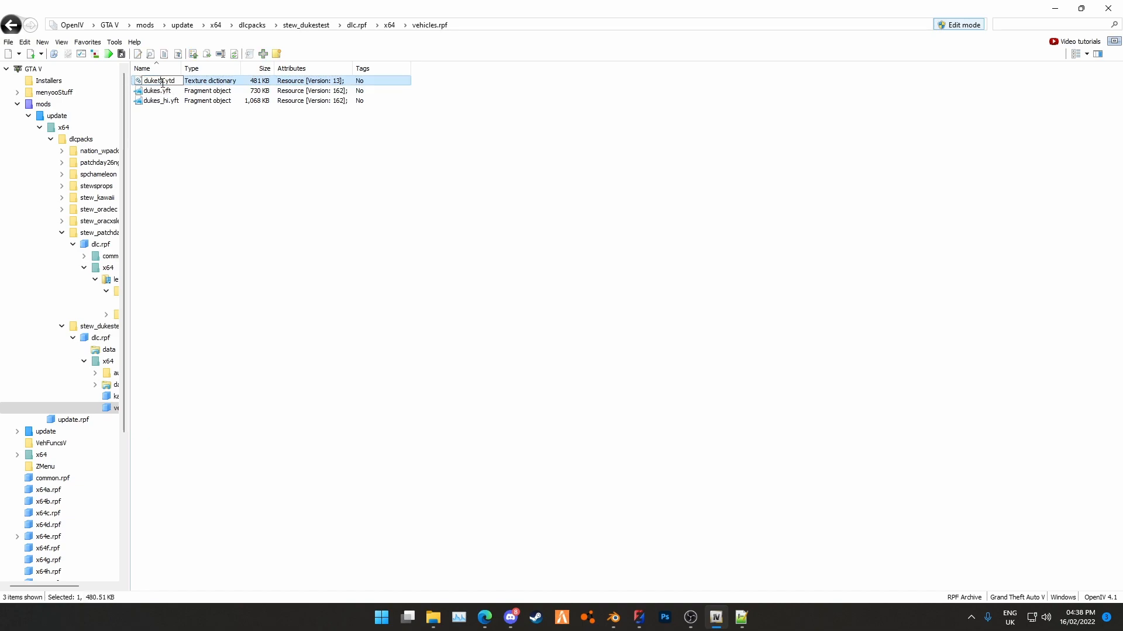
key(BackSpace)
key(BackSpace)
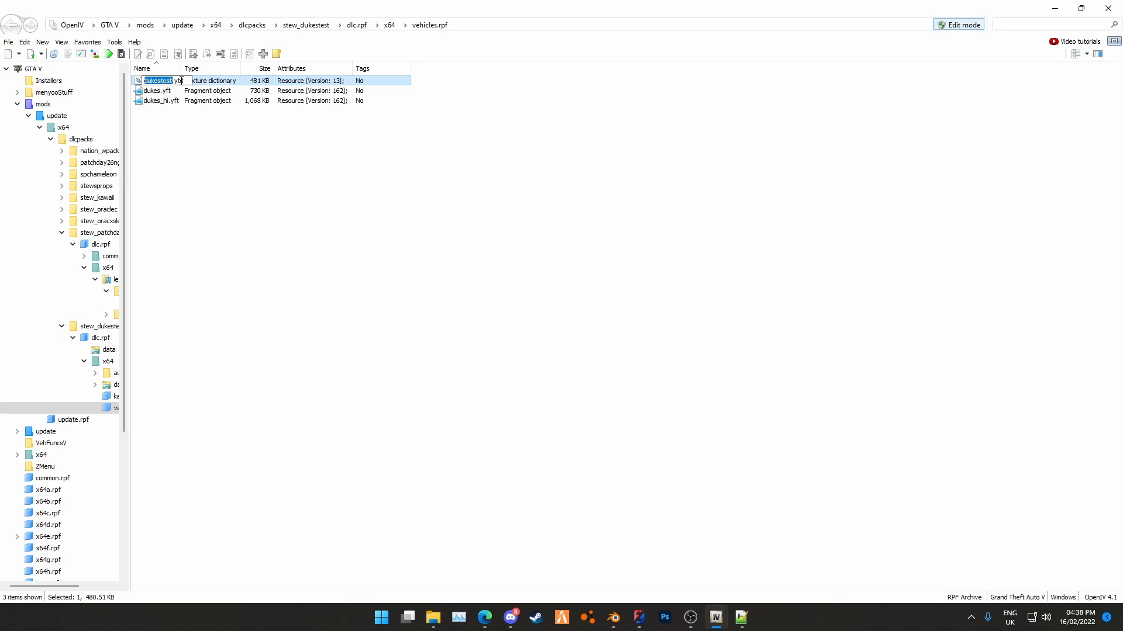
key(Return)
click(163, 93)
key(F2)
text(dukestest)
Rename dukes_hi.yft as dukestest_hi.yft
click(150, 101)
key(F2)
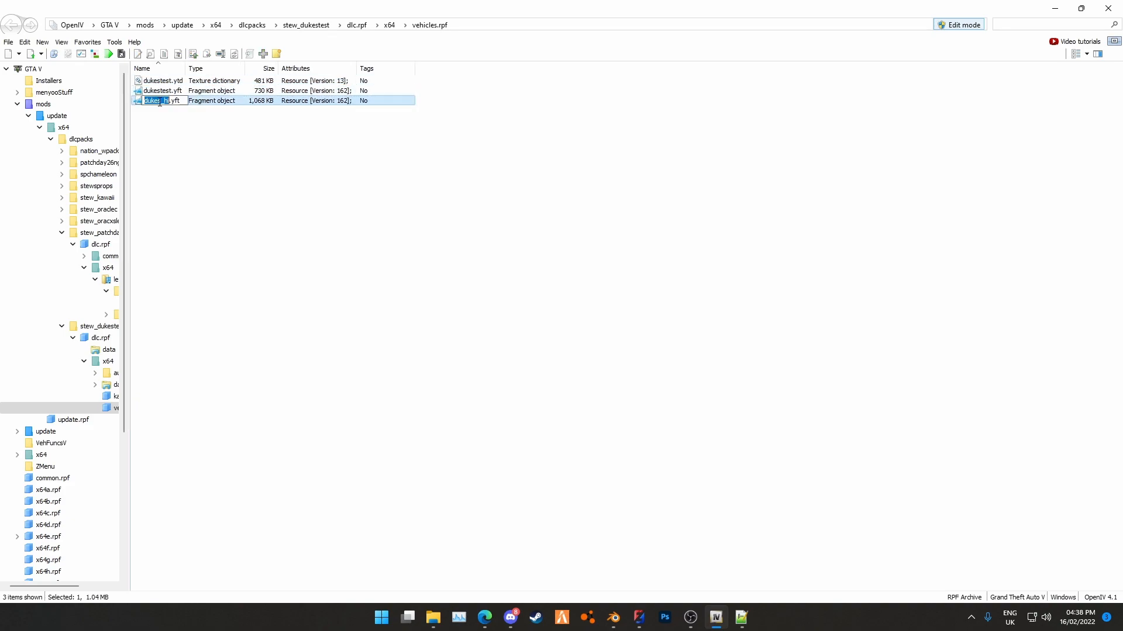
key(shift+Home)
drag(134, 102, 132, 103)
text(dukestest)
click(220, 144)
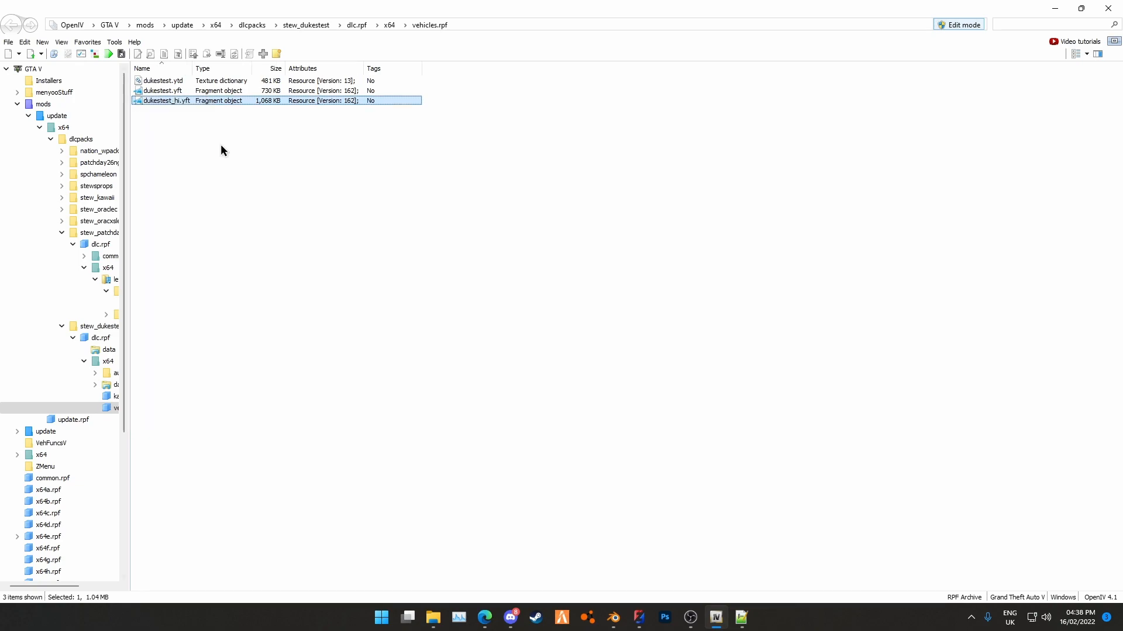
Inspect the dukestest_hi.yft model and its textures in the Model Viewer and close the viewer
drag(462, 155, 394, 339)
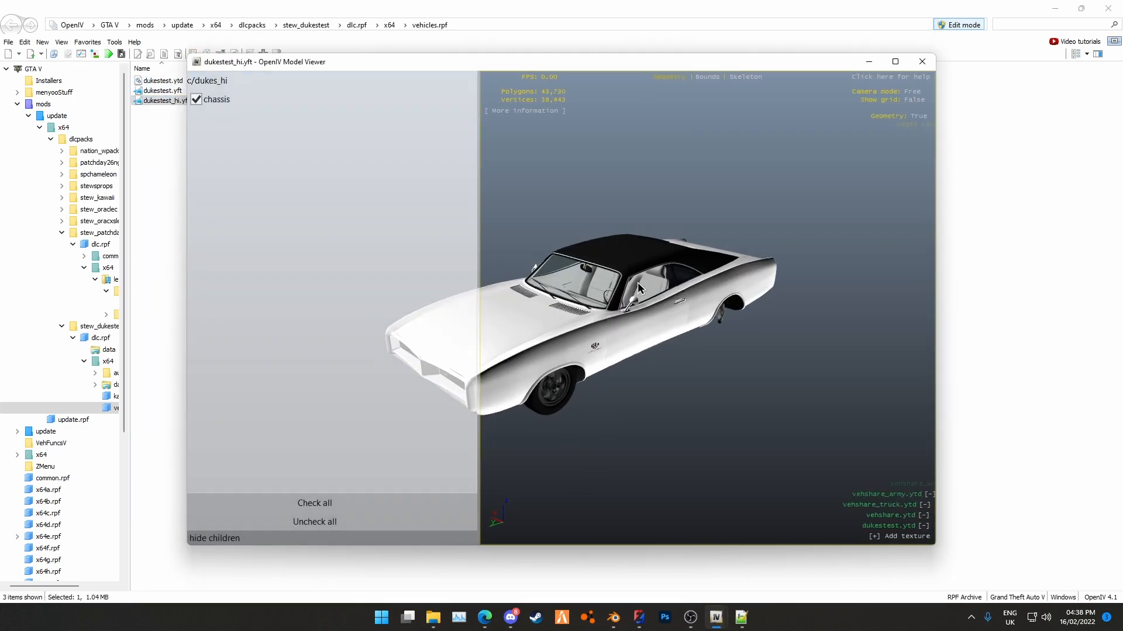
scroll(637, 285, up, 7)
drag(638, 285, 720, 297)
scroll(604, 320, down, 4)
scroll(725, 294, up, 5)
scroll(739, 303, down, 4)
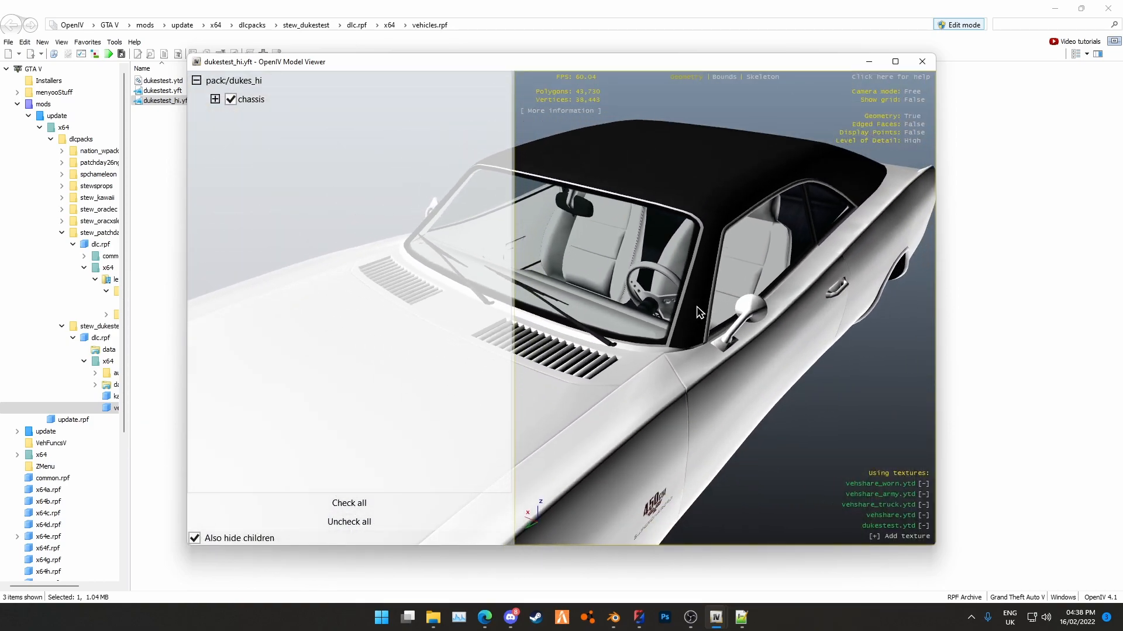
scroll(698, 313, down, 6)
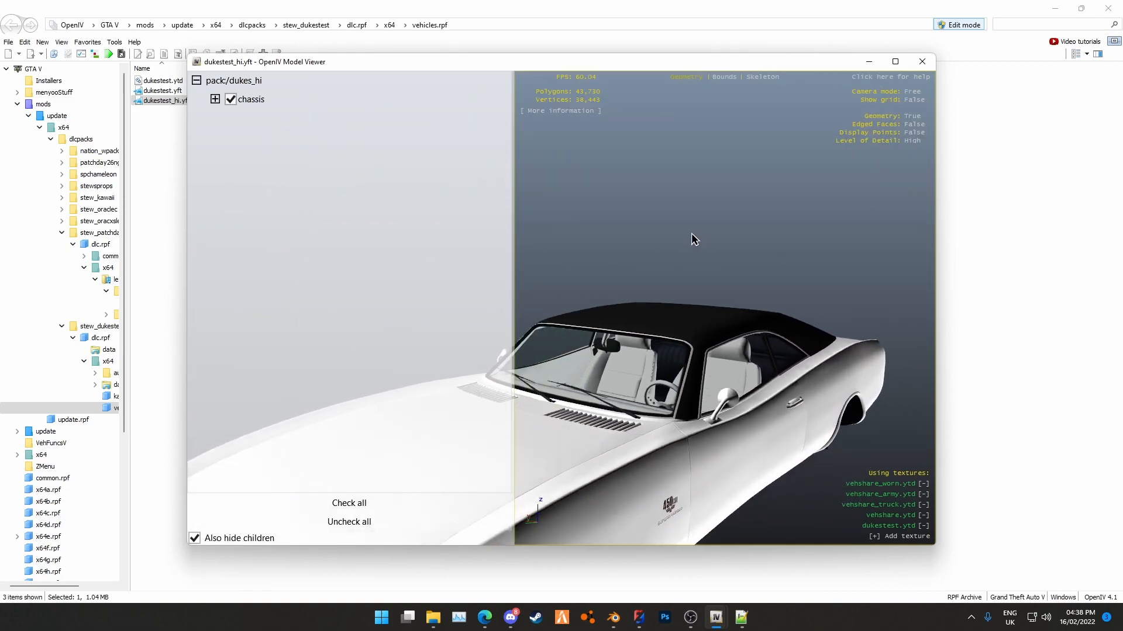
click(917, 62)
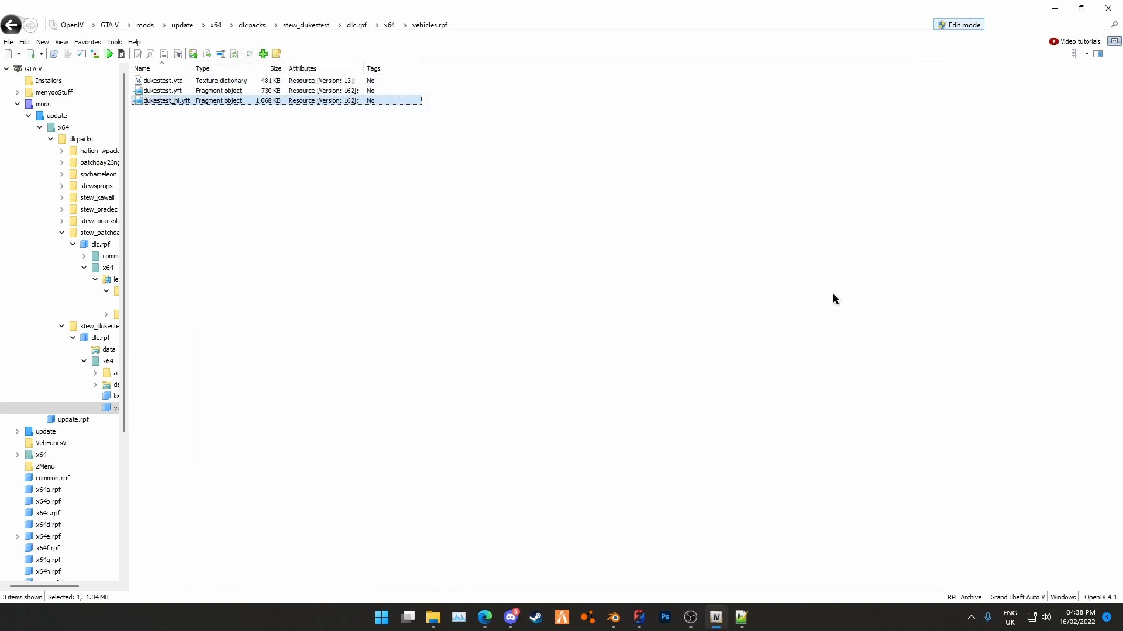
Open carcols.meta from the data folder of the stew_dukestest dlc.rpf for editing
click(359, 24)
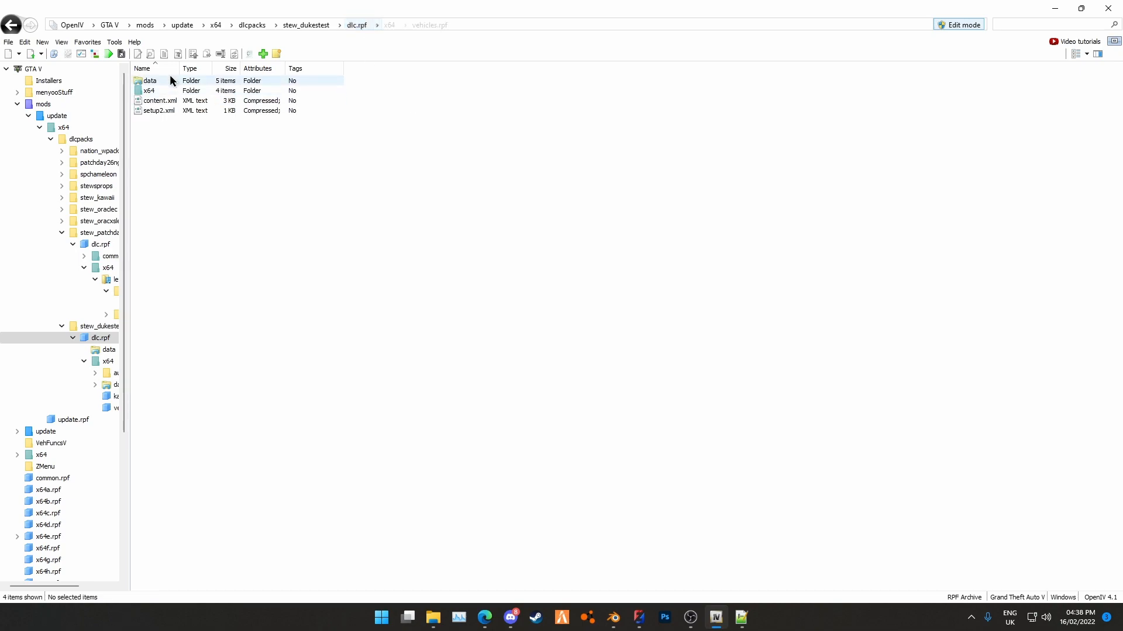
double_click(160, 80)
right_click(160, 82)
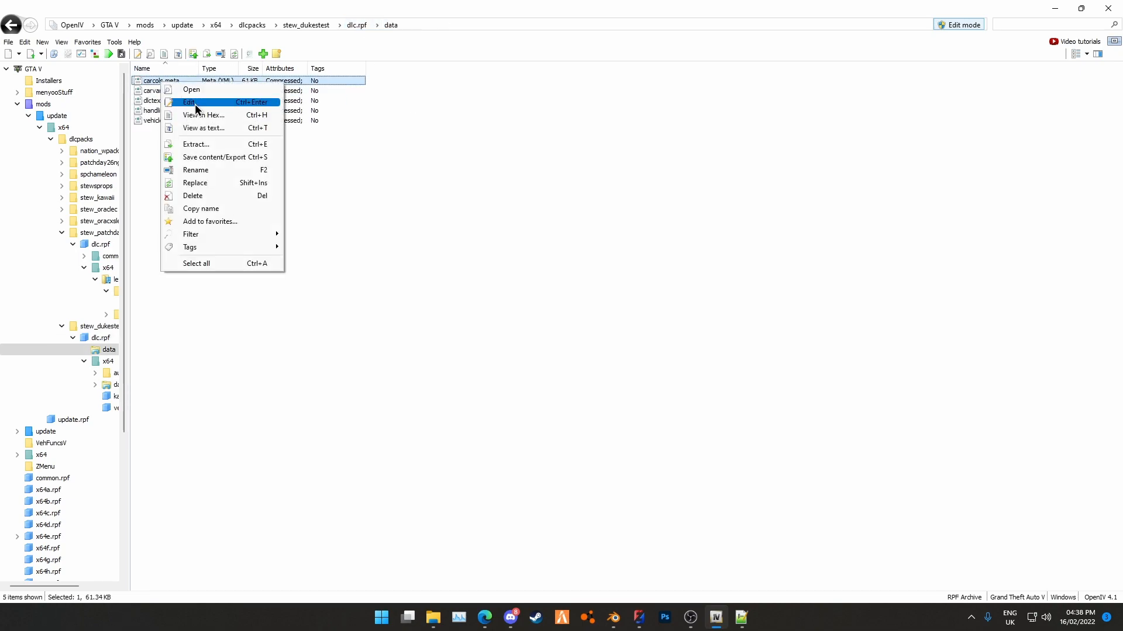
click(195, 102)
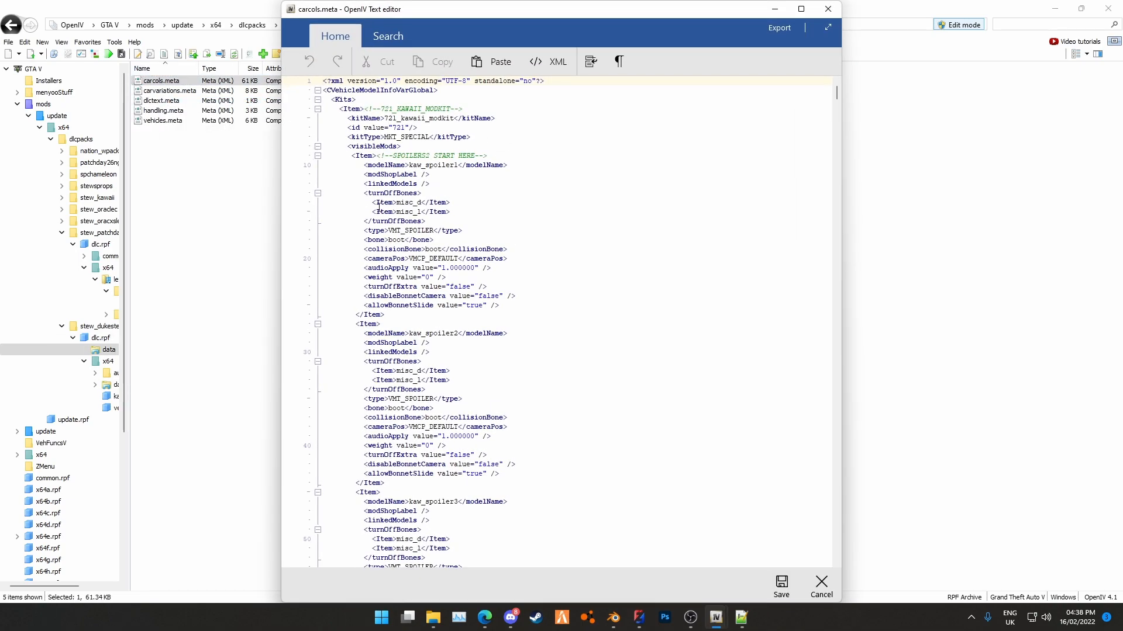
Delete every visibleMods item after the first spoiler, from kaw_spoiler2 through the end of the exhausts
drag(326, 327, 491, 407)
scroll(412, 358, down, 20)
scroll(411, 321, down, 20)
scroll(414, 331, down, 20)
scroll(411, 342, down, 20)
scroll(411, 339, down, 20)
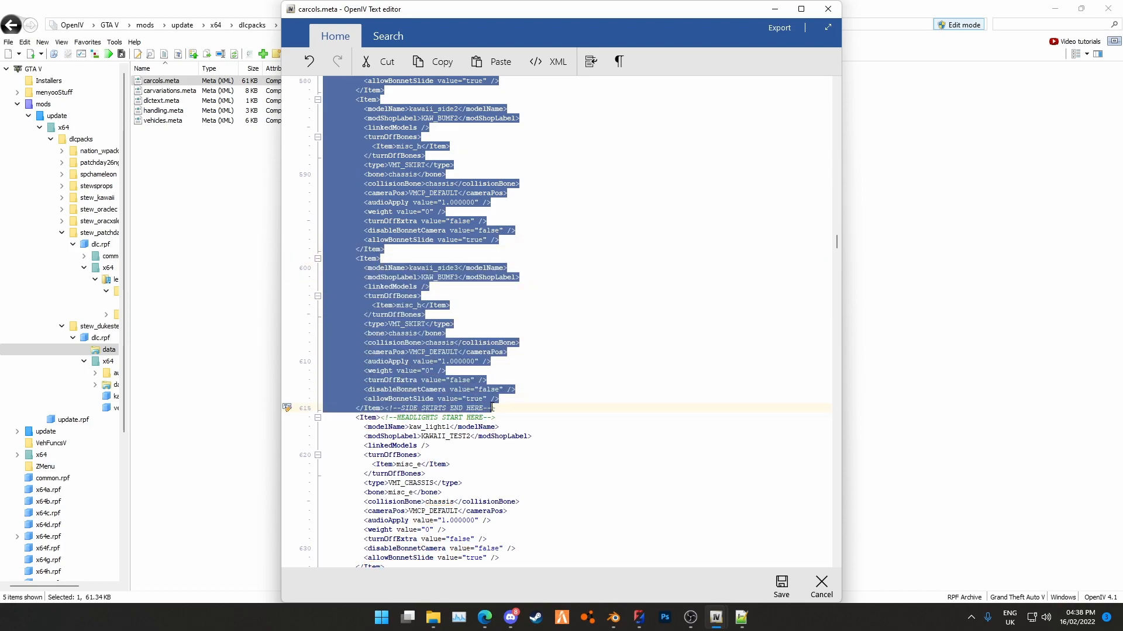
scroll(384, 408, down, 20)
drag(384, 408, 446, 362)
scroll(441, 361, down, 20)
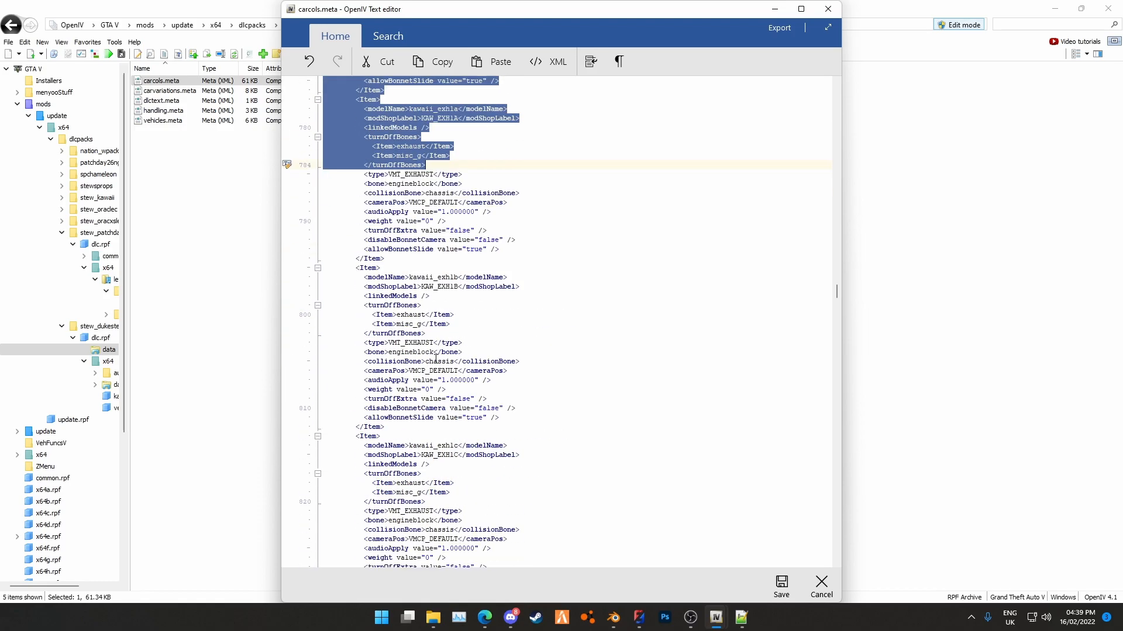
scroll(436, 359, down, 20)
drag(437, 359, 409, 455)
scroll(432, 292, down, 6)
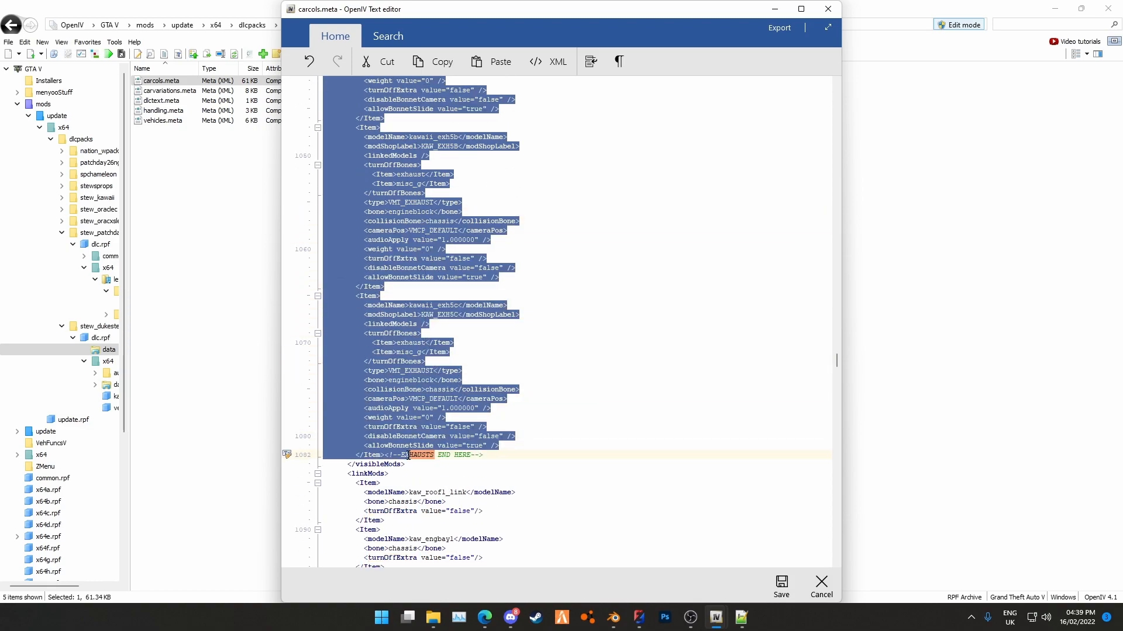
key(Delete)
scroll(562, 409, up, 8)
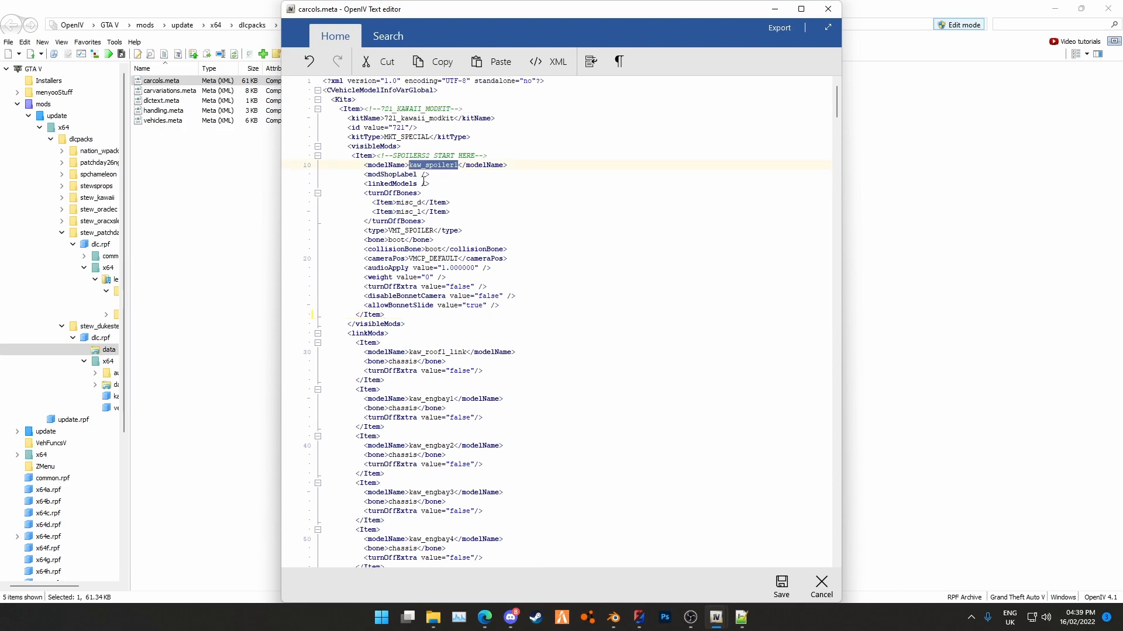
Set the remaining visible mod's modelName to dukes_livery1
click(435, 173)
double_click(429, 165)
text(dukes_livery`1)
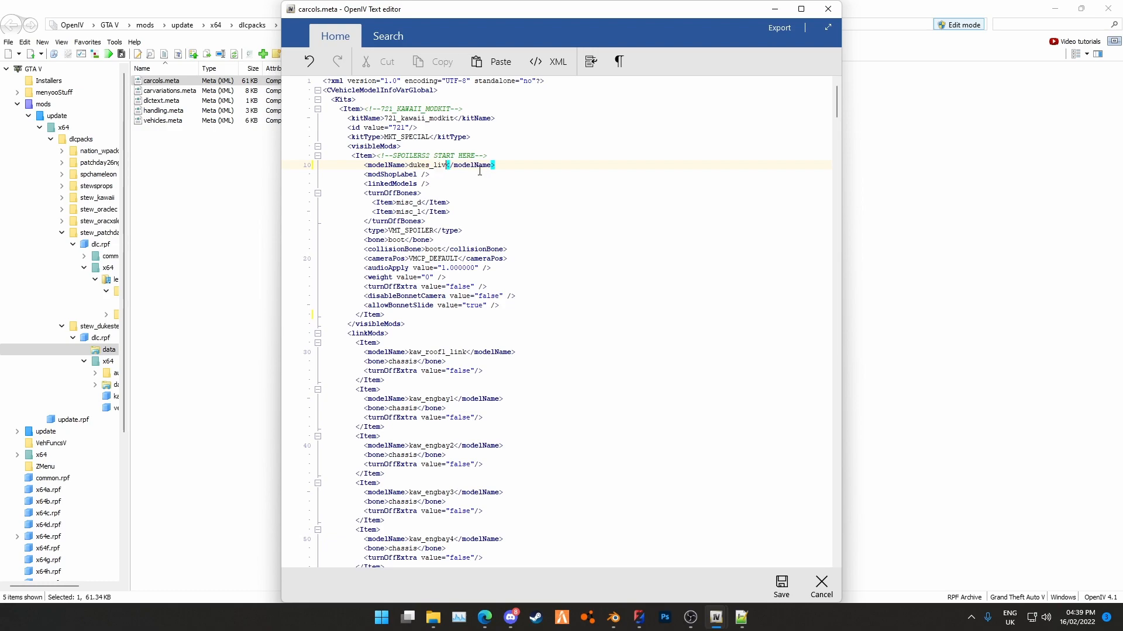
key(BackSpace)
Set the dukes_livery1 item's bone to chassis and its collisionBone to chassis-
double_click(397, 240)
text(chassi)
key(BackSpace)
text(s)
double_click(428, 249)
text(chassis-)
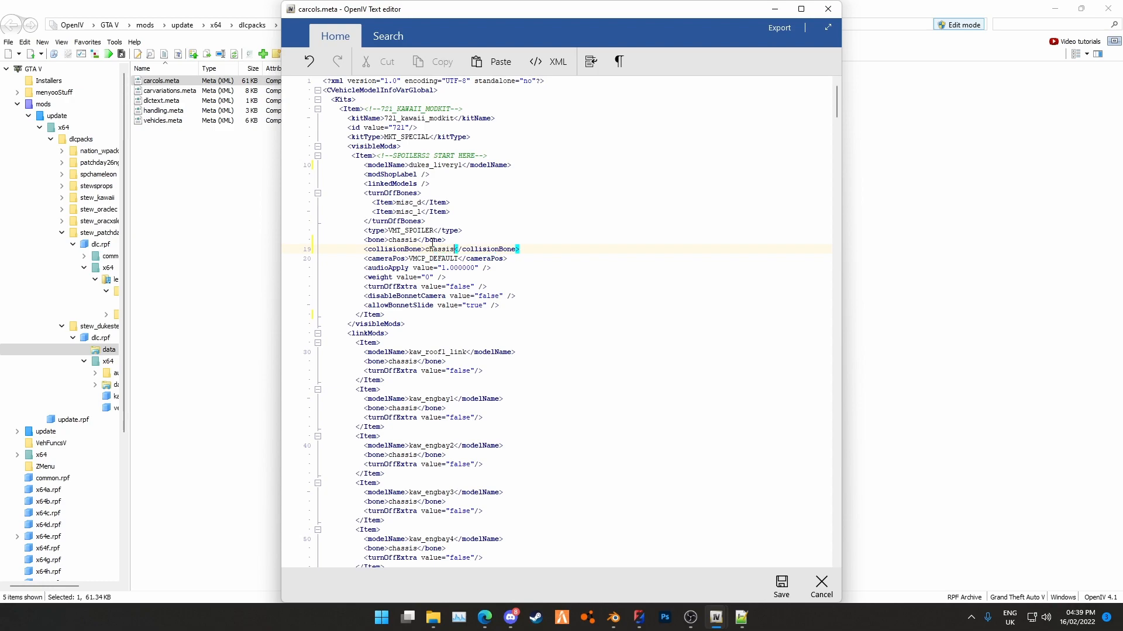
Remove the misc_d and misc_l entries from the dukes_livery1 item, leaving a self-closed turnOffBones tag
click(461, 212)
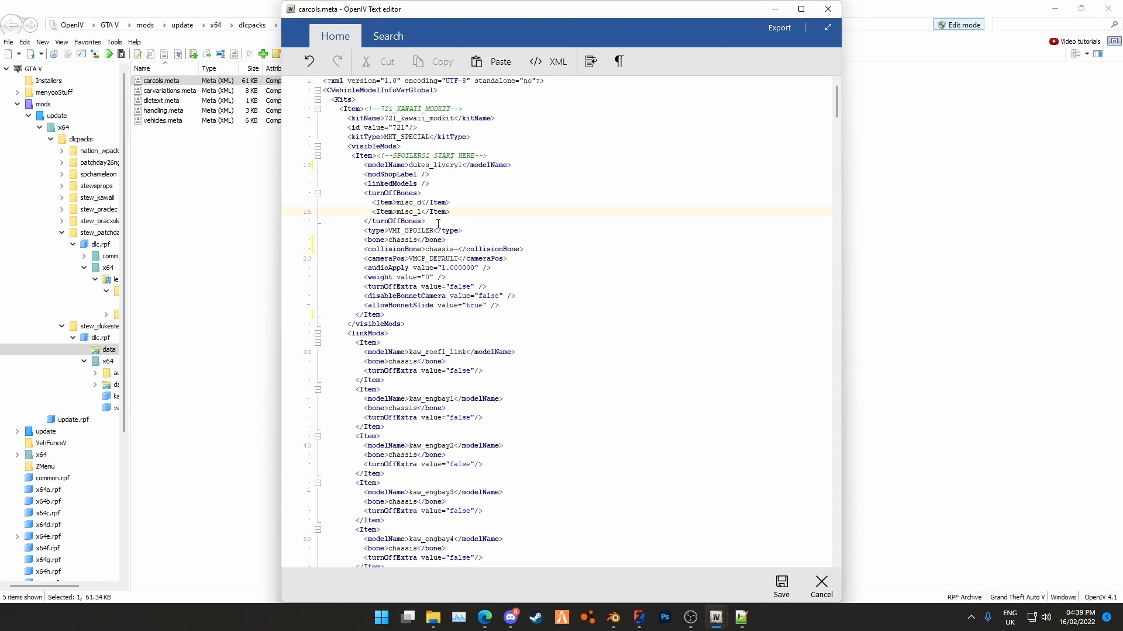
drag(438, 224, 286, 206)
key(BackSpace)
key(BackSpace)
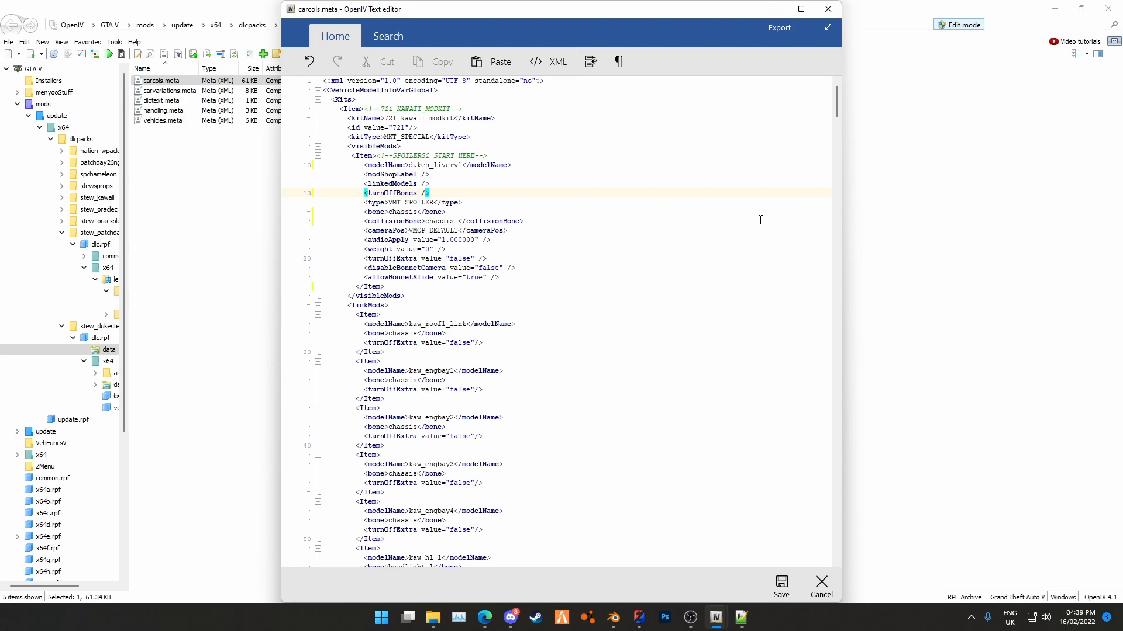
Delete all linkMods items except the first and set that item's modelName to null
scroll(466, 356, down, 7)
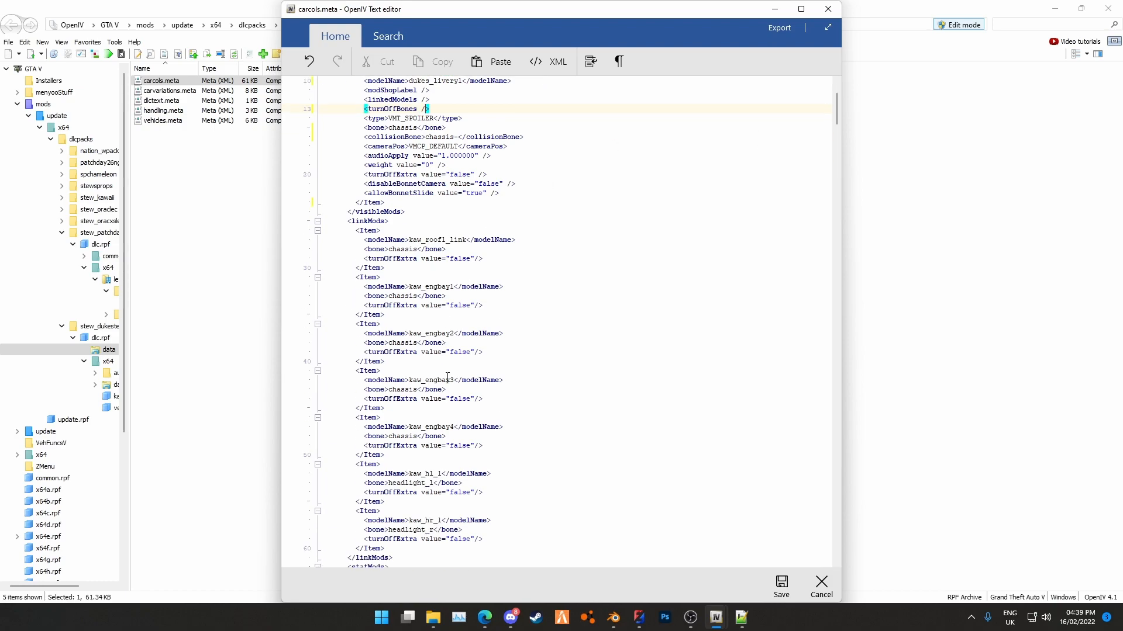
drag(391, 437, 313, 222)
key(BackSpace)
key(BackSpace)
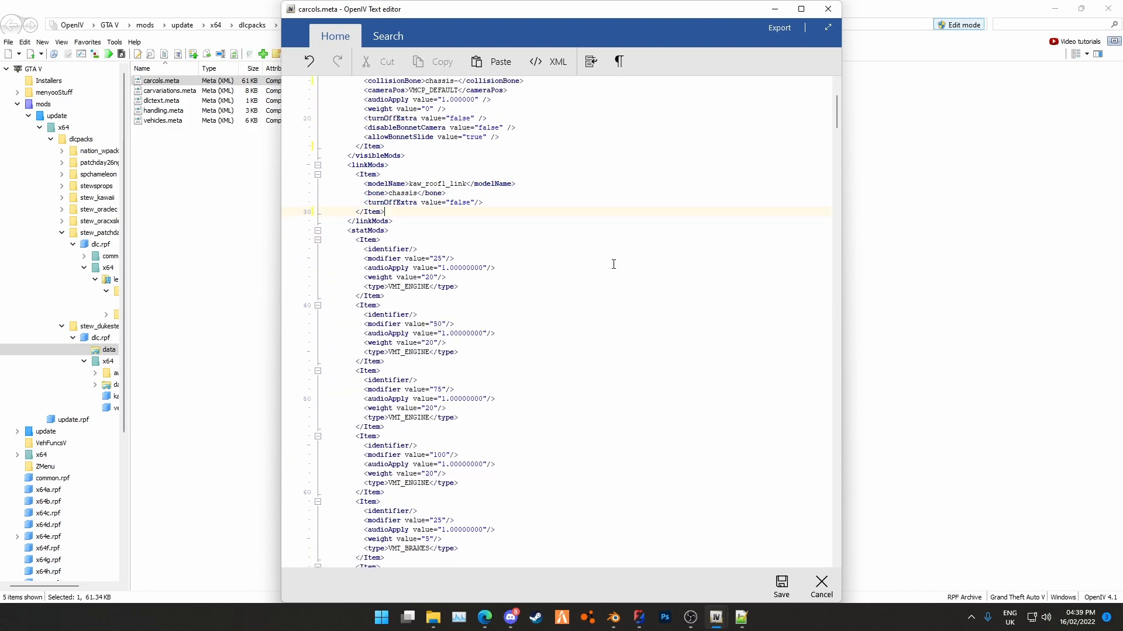
double_click(420, 183)
text(null)
click(570, 233)
Set the mod kit's kitName to 728_dukestest_modkit and its id value to 728
scroll(579, 235, up, 5)
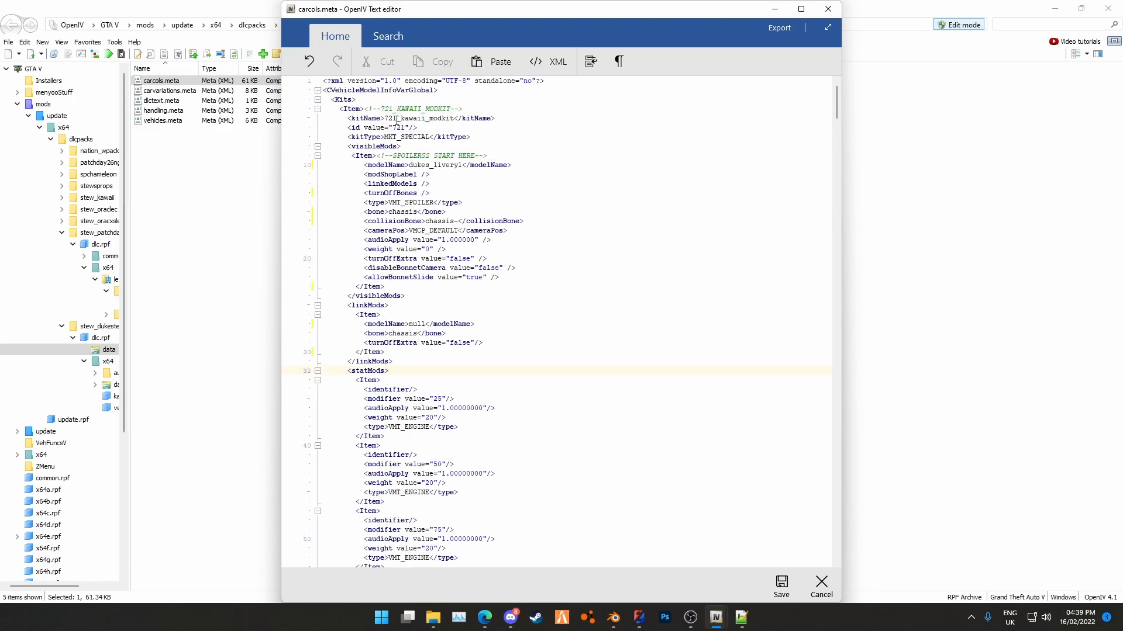
double_click(397, 119)
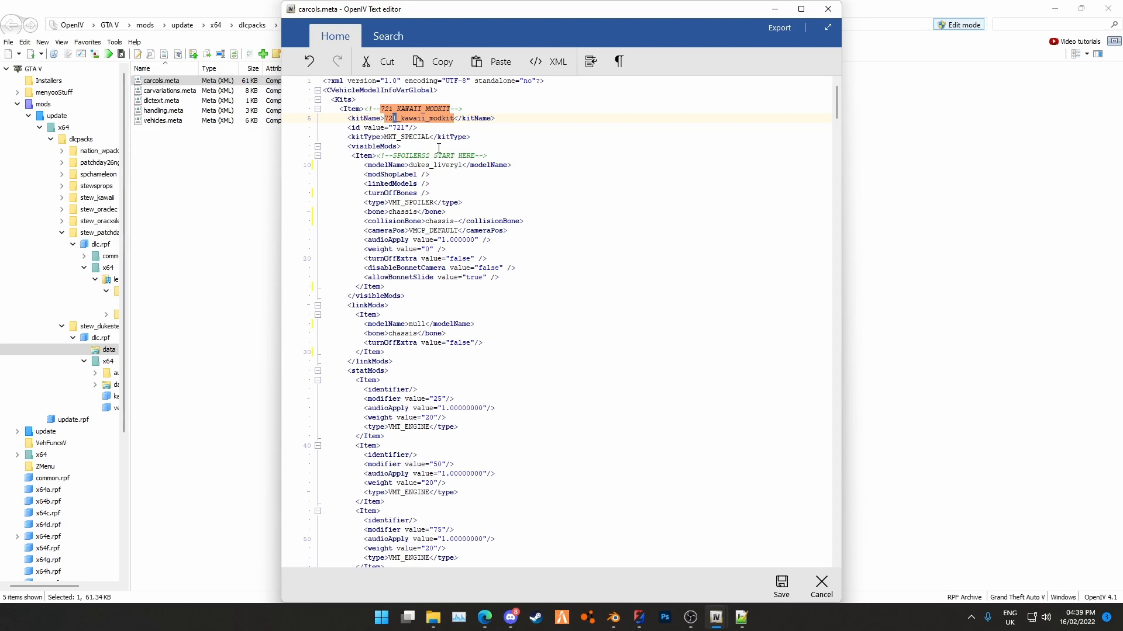
text(8)
double_click(399, 127)
text(728)
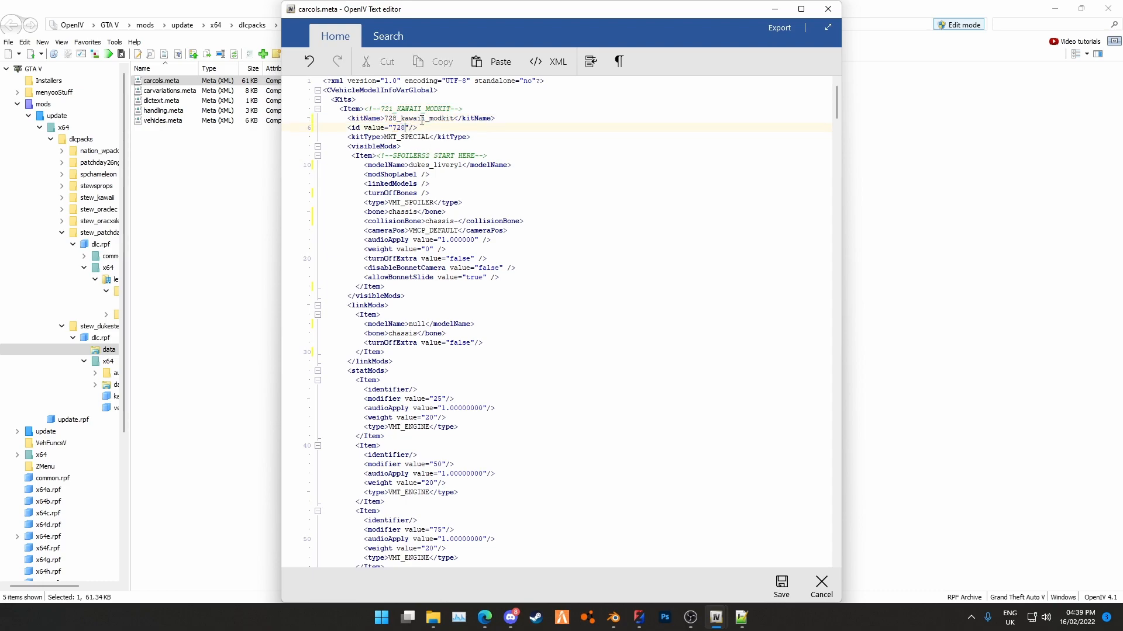
double_click(401, 119)
text(dukestest)
Copy the kit name 728_dukestest_modkit and save carcols.meta
double_click(415, 119)
key(ctrl+c)
drag(840, 92, 770, 152)
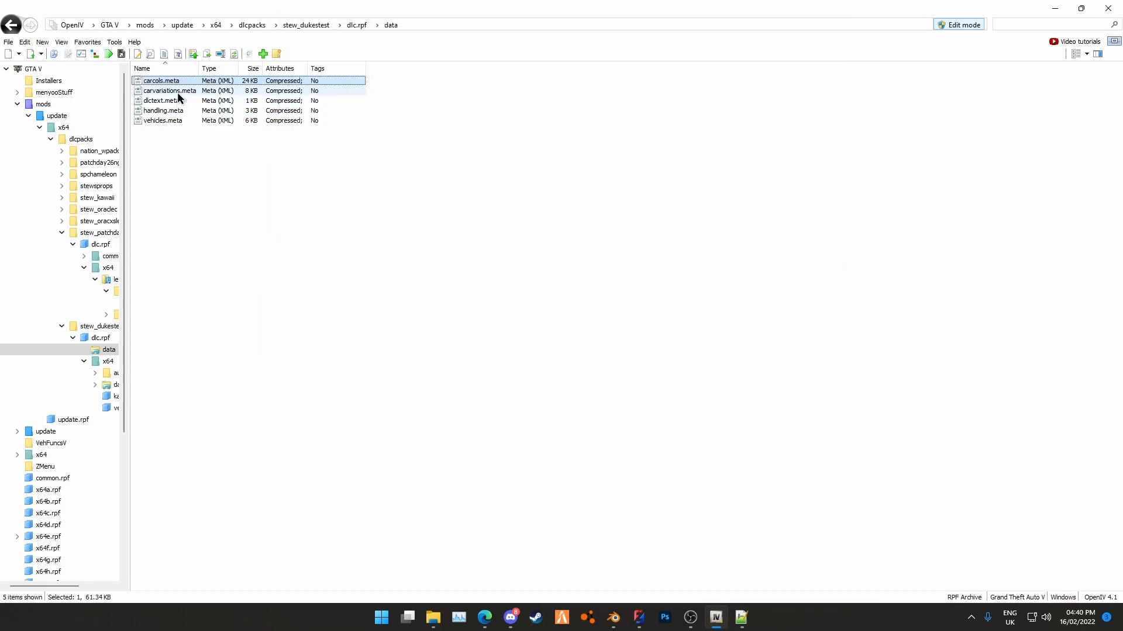
Open carvariations.meta for editing and set its modelName to dukestest
right_click(178, 93)
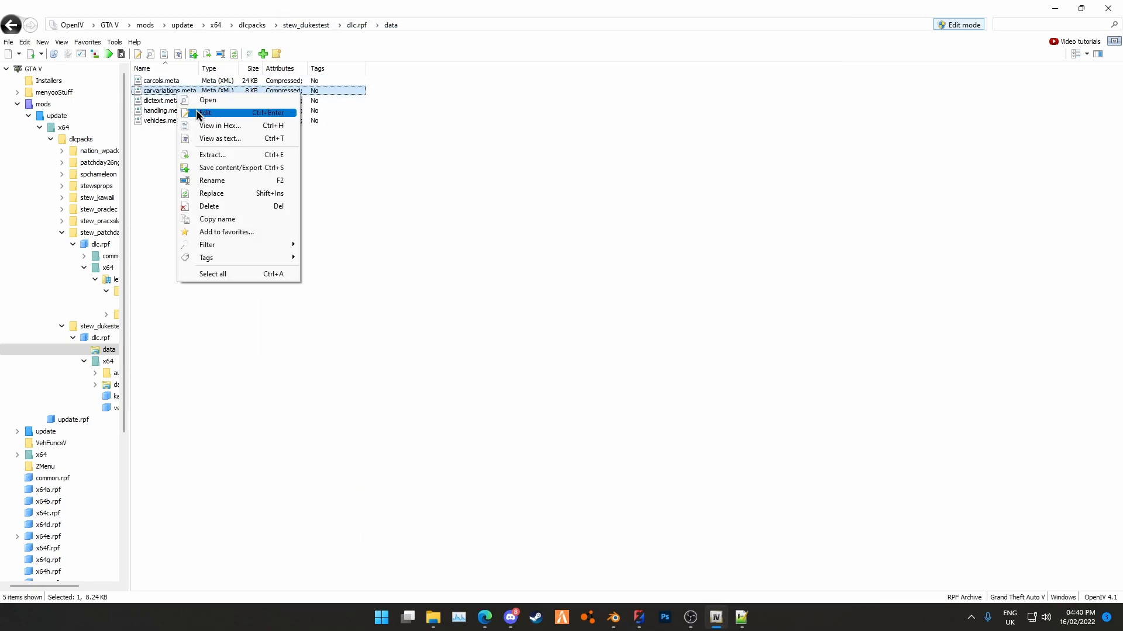
click(198, 112)
double_click(402, 137)
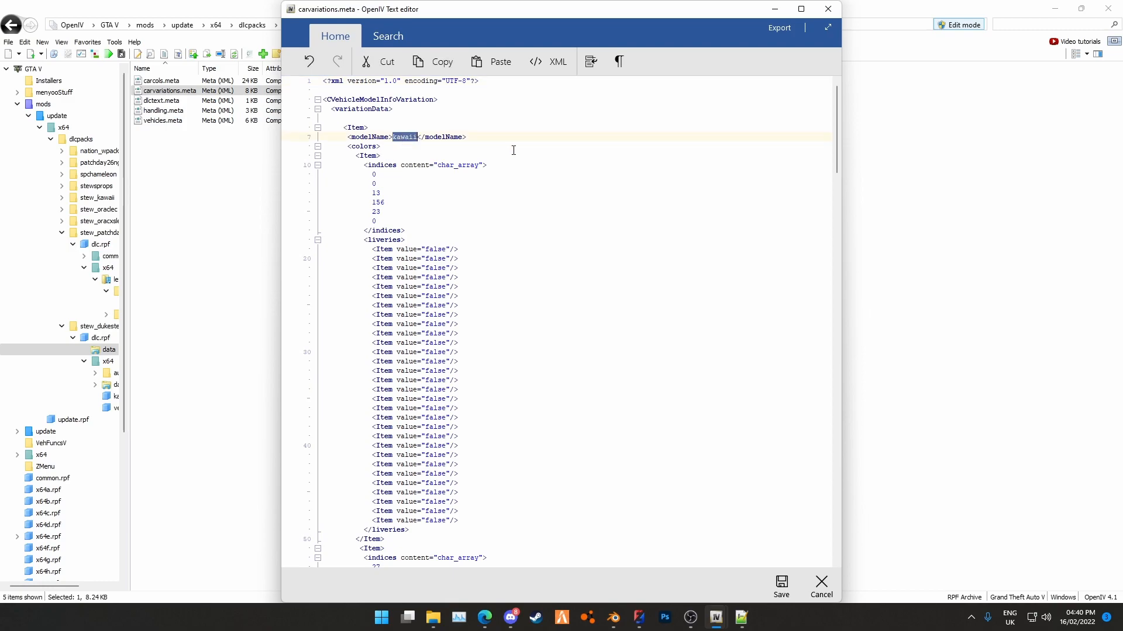
text(dujk)
key(BackSpace)
key(BackSpace)
text(kestest)
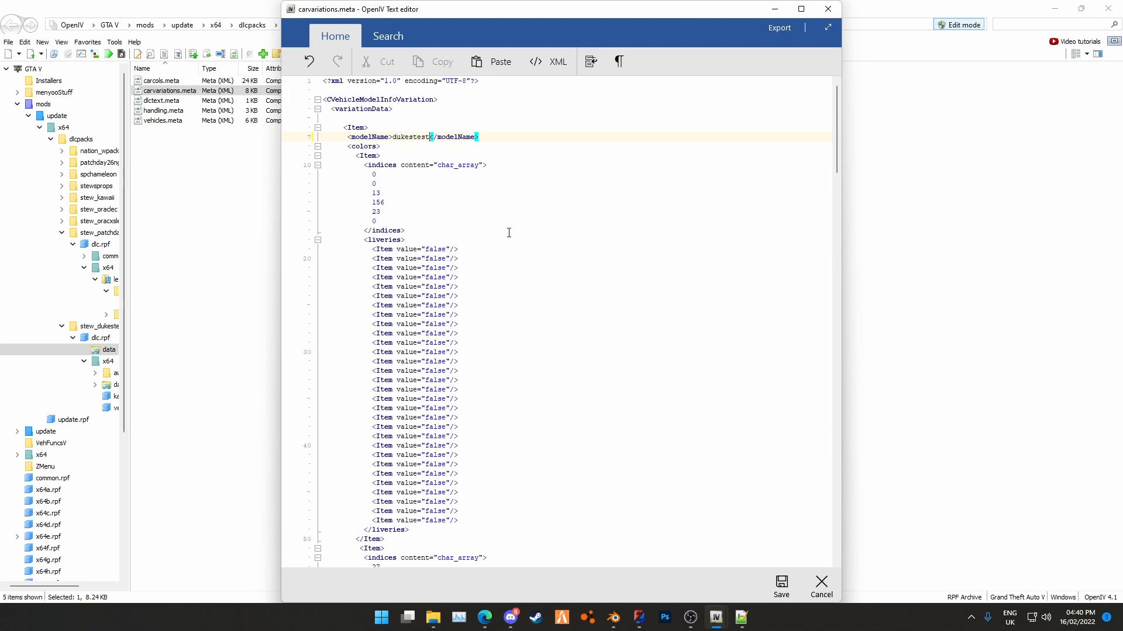
Replace the kits entry with the copied 728_dukestest_modkit name and save carvariations.meta
scroll(518, 219, down, 20)
scroll(459, 272, down, 20)
double_click(405, 382)
key(ctrl+v)
double_click(448, 521)
click(502, 485)
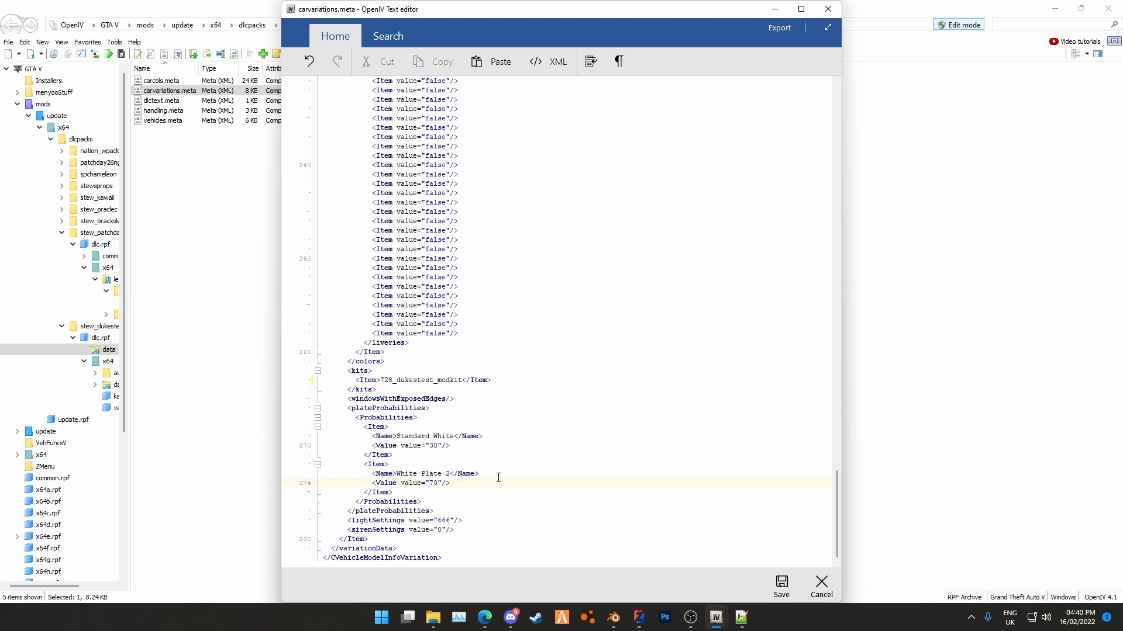
click(781, 585)
Open handling.meta from the data folder for editing and select the decimals of the fInitialDriveForce value
click(174, 113)
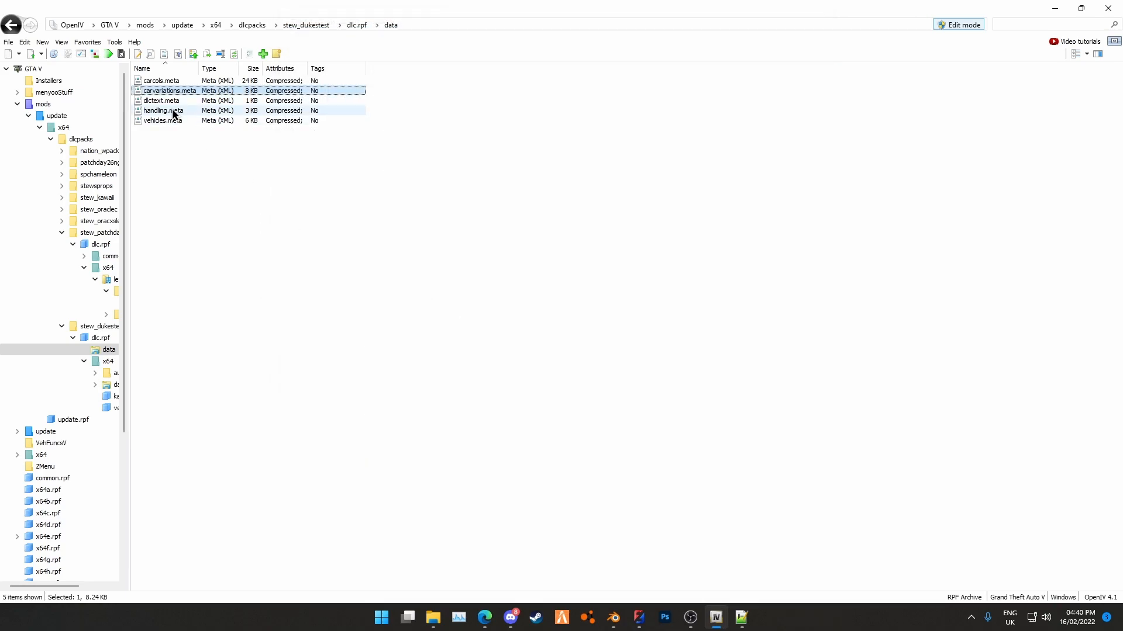
right_click(174, 113)
click(184, 125)
drag(466, 203, 493, 206)
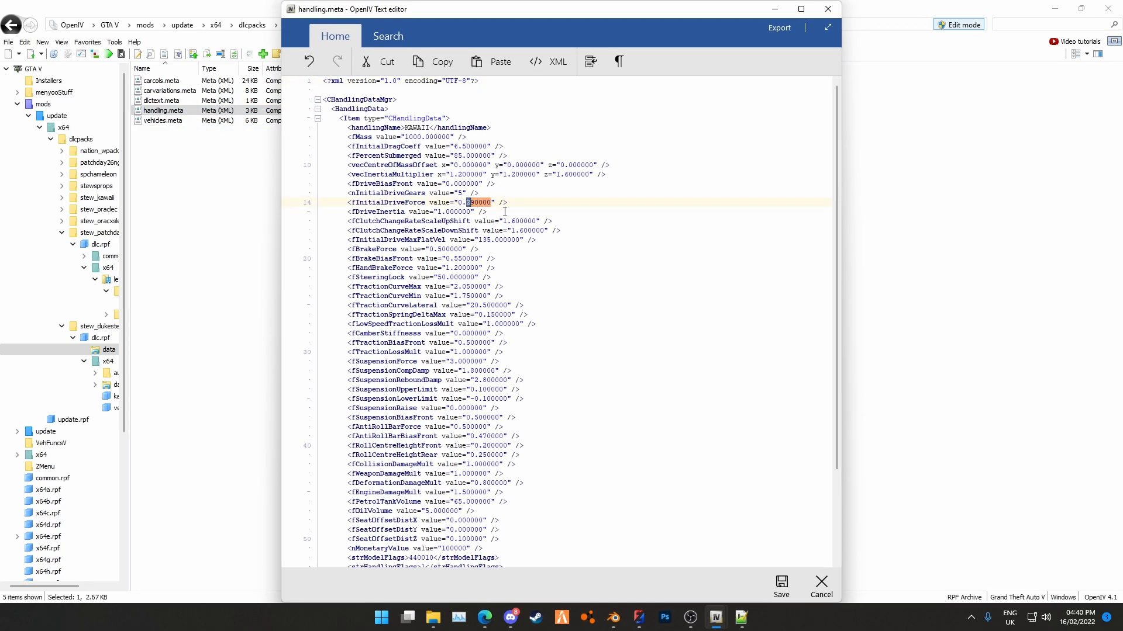
Launch a second OpenIV window and open the spupgrade search result located under x64\levels in x64w.rpf
key(super)
text(Ope)
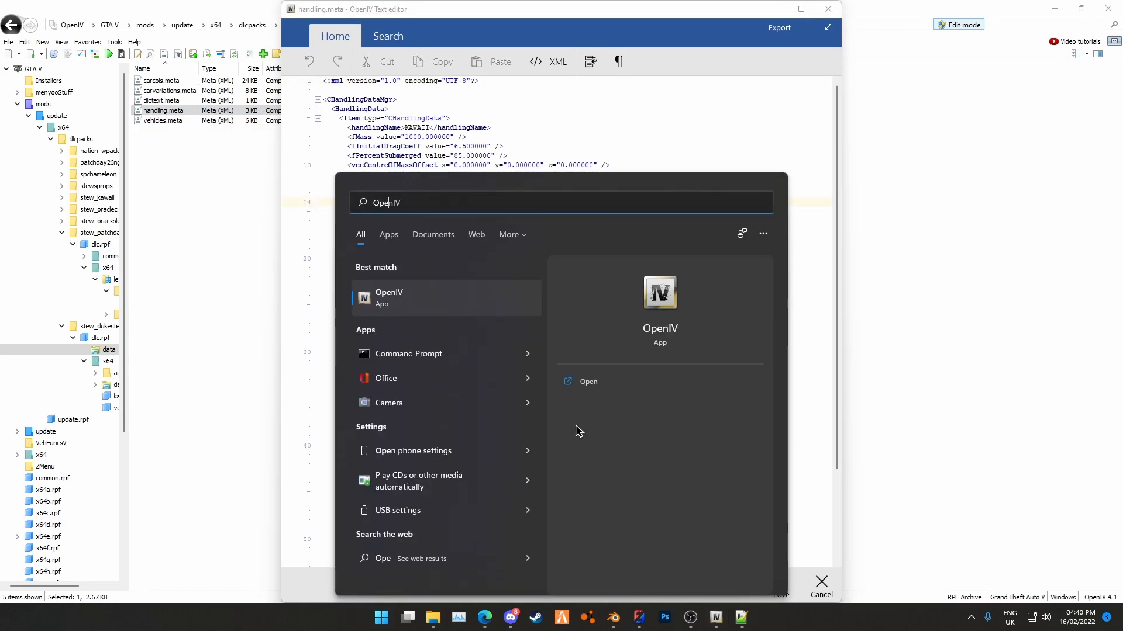
key(Return)
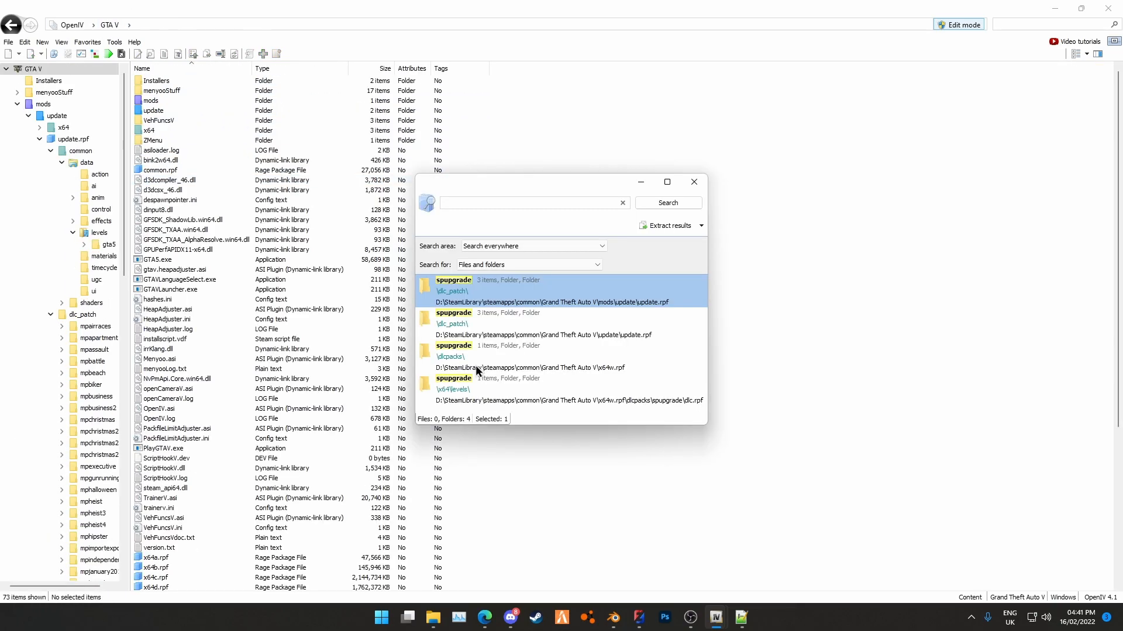
double_click(500, 402)
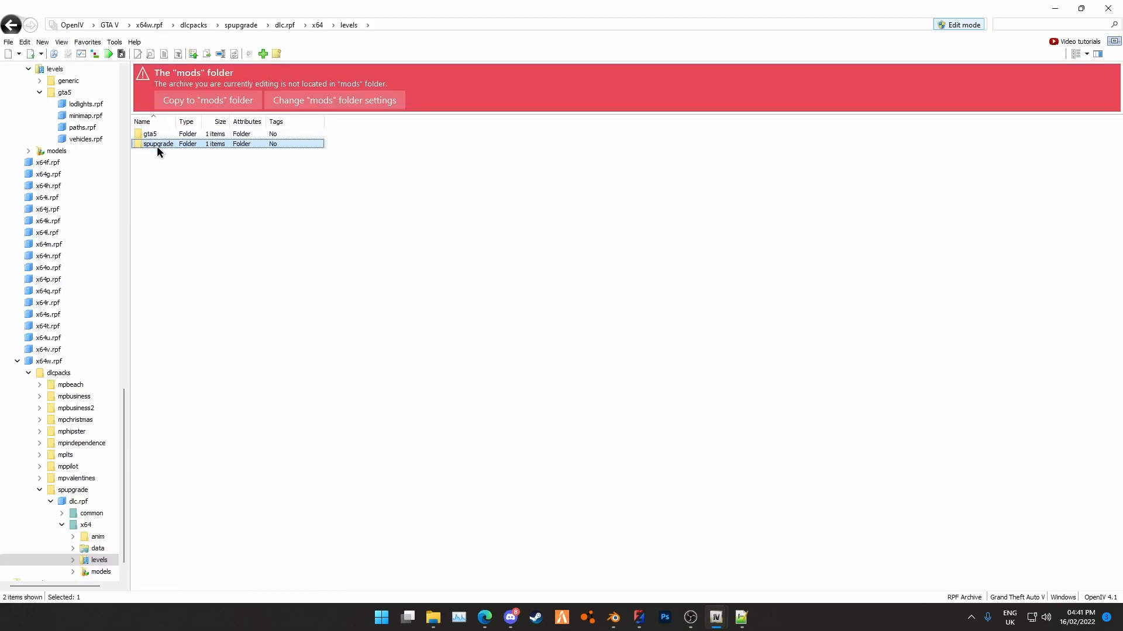
Browse to the common\data folder of spupgrade's dlc.rpf and open its handling.meta for editing
click(285, 24)
double_click(169, 133)
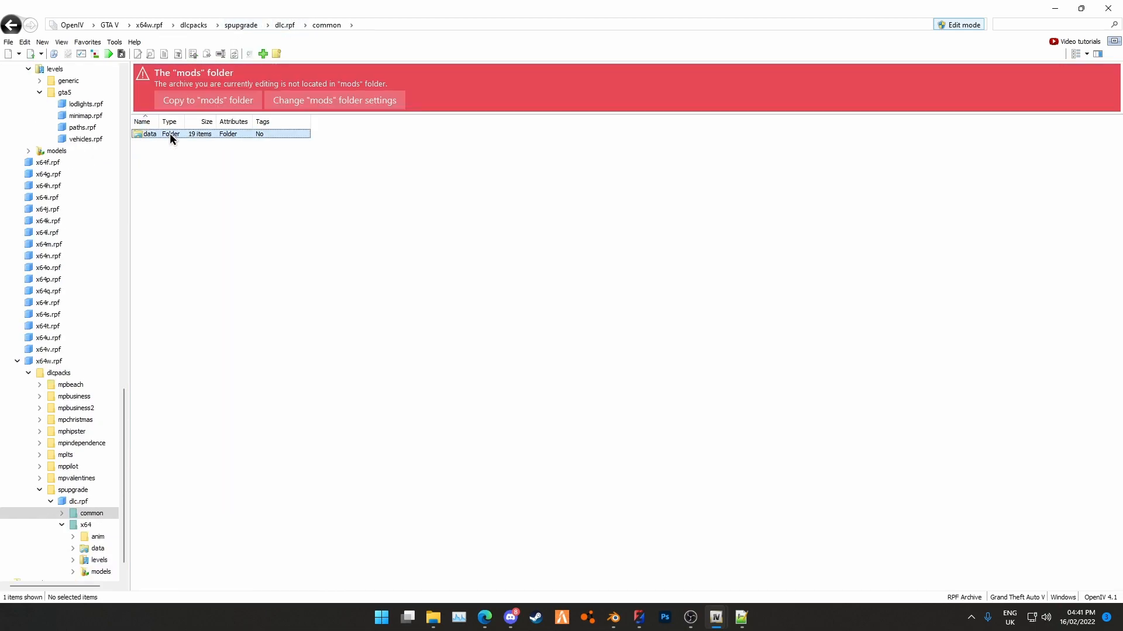
double_click(170, 133)
right_click(169, 204)
click(217, 226)
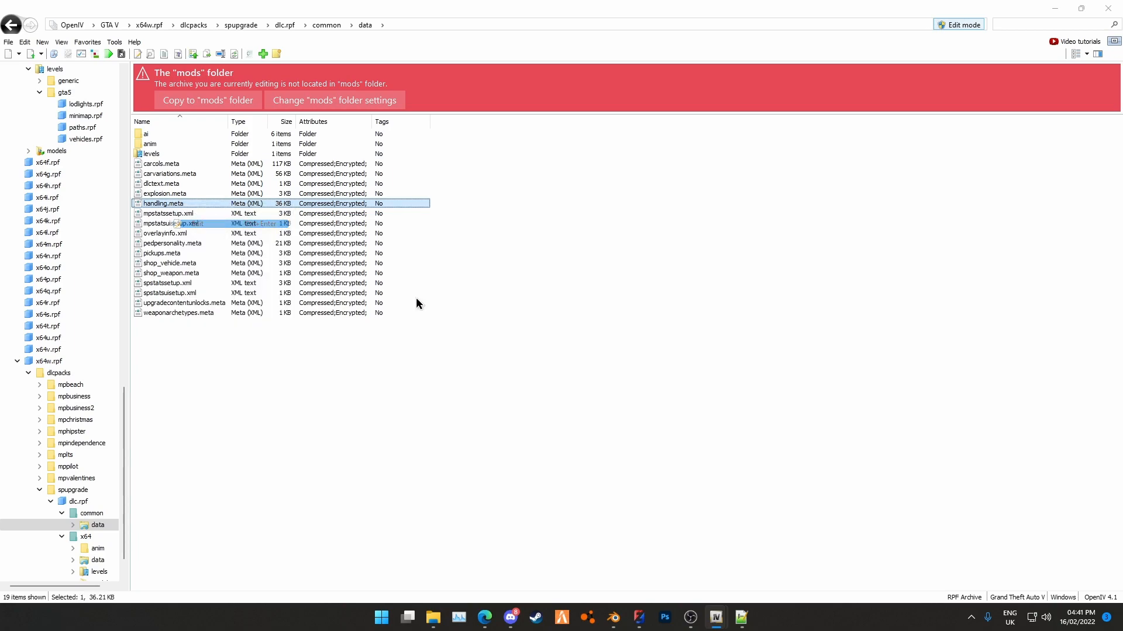
Search the original handling.meta for dukes and copy the complete DUKES handling item
key(ctrl+f)
text(dukes)
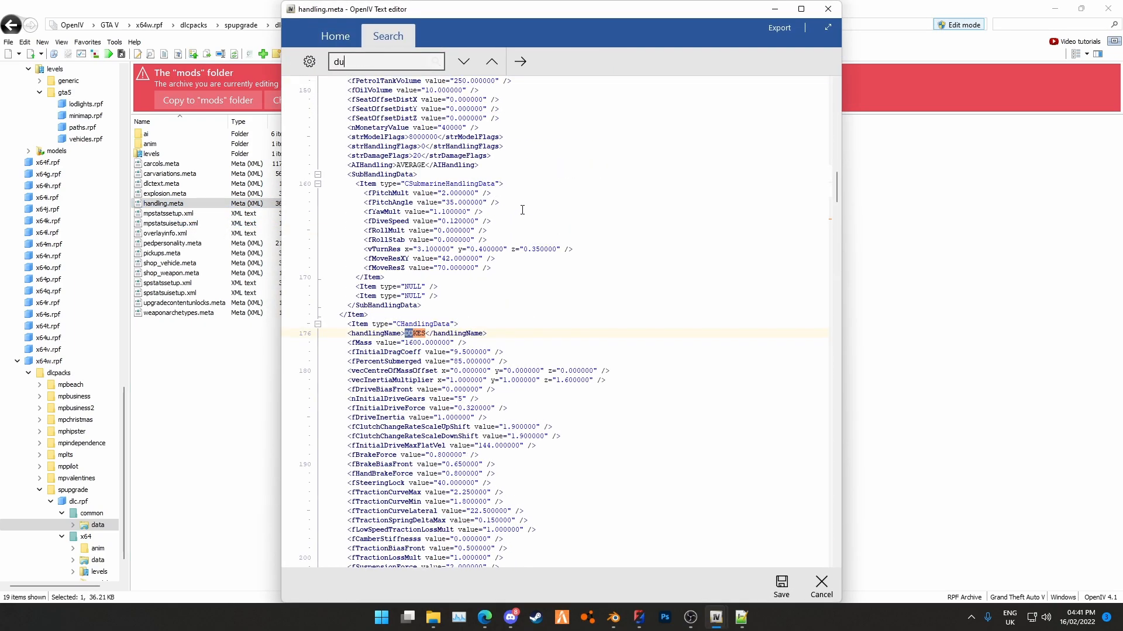
drag(322, 325, 368, 408)
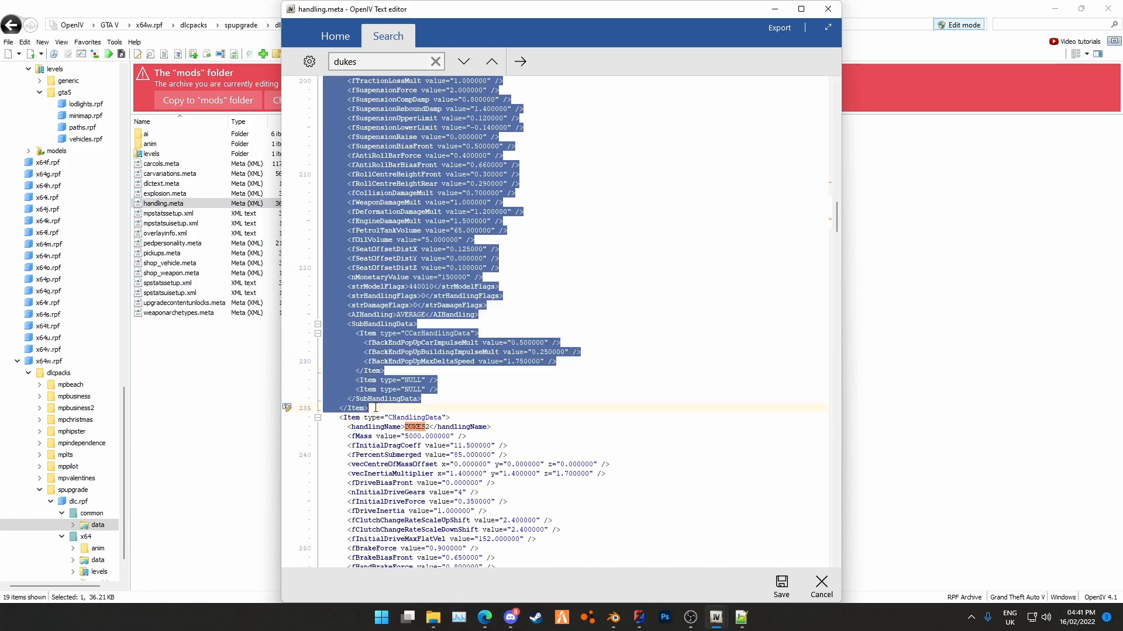
right_click(378, 358)
click(396, 378)
Replace the KAWAII item in the add-on's handling.meta with the copied item and set its handlingName to DUKESTEST
mouse_move(714, 618)
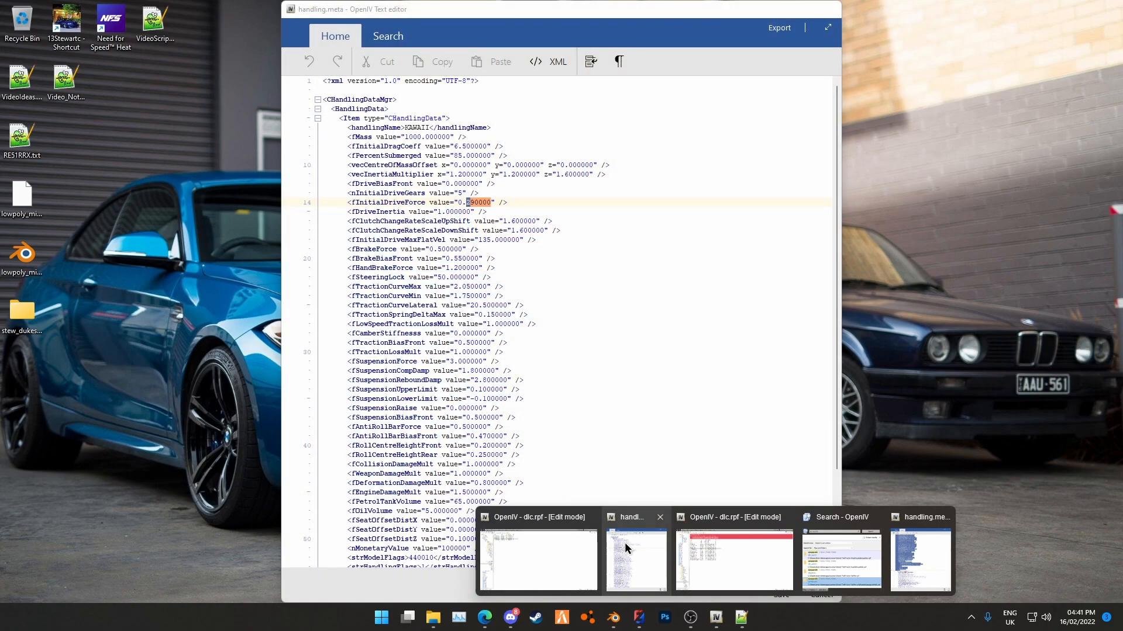
click(643, 544)
drag(328, 121, 381, 538)
key(ctrl+v)
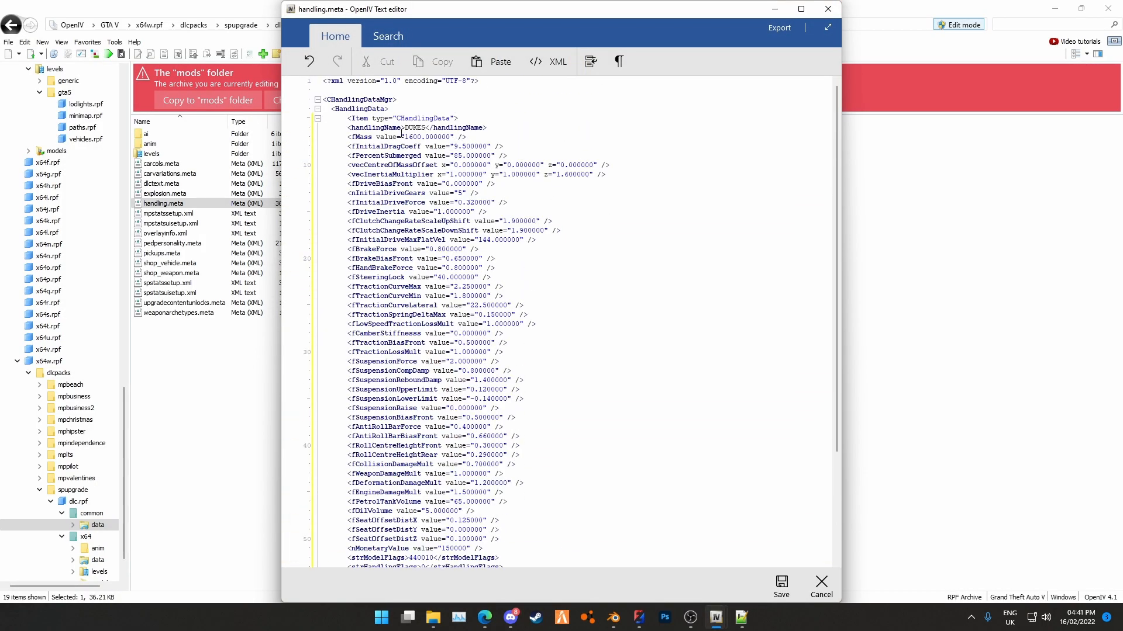
click(431, 128)
text(TEST)
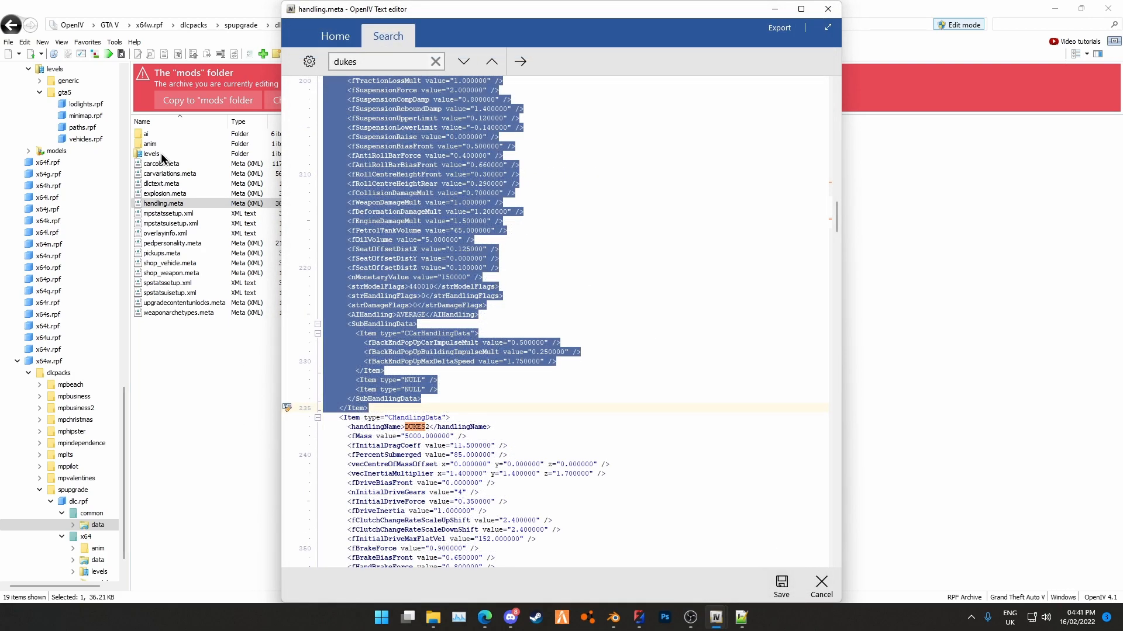
Close the original handling.meta and open vehicles.meta from spupgrade's common\data\levels\gta5 folder
mouse_move(716, 618)
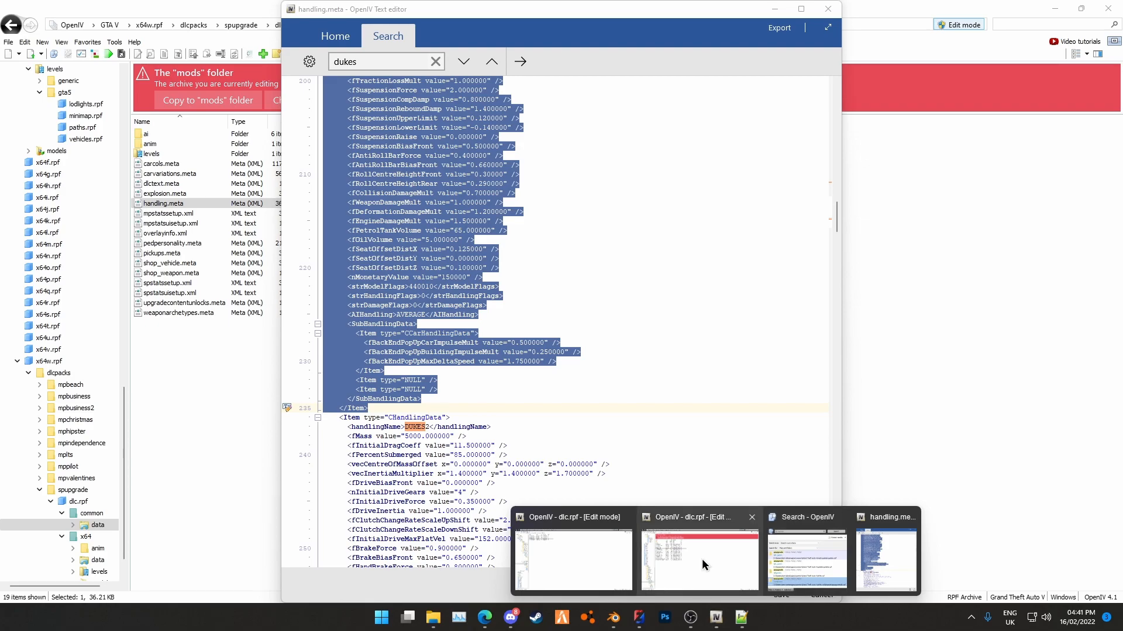
mouse_move(702, 559)
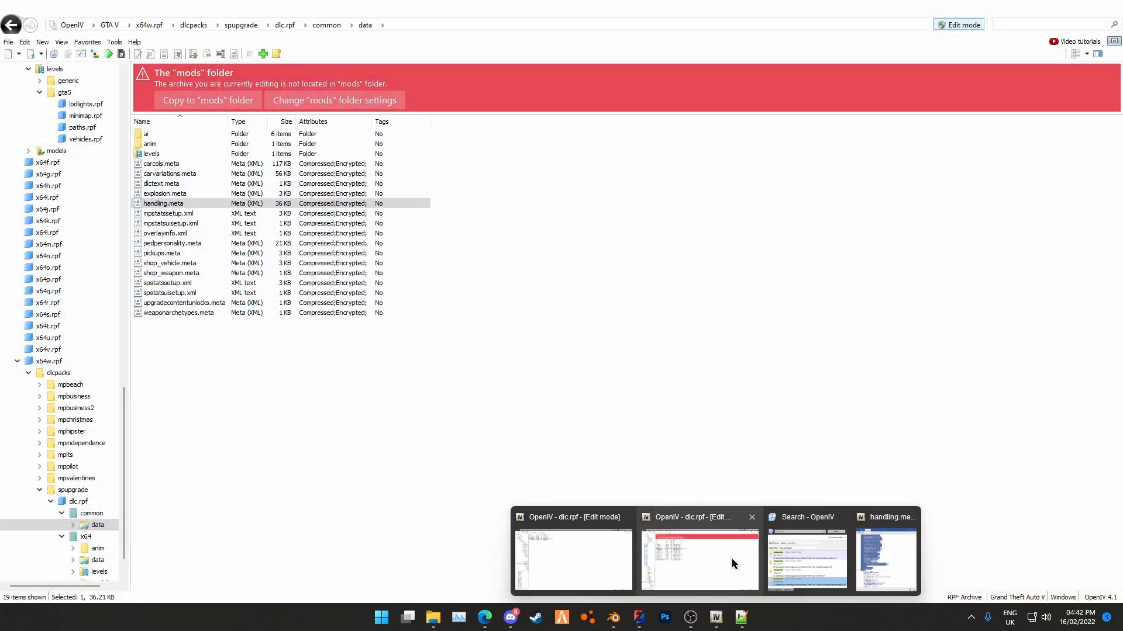
click(731, 556)
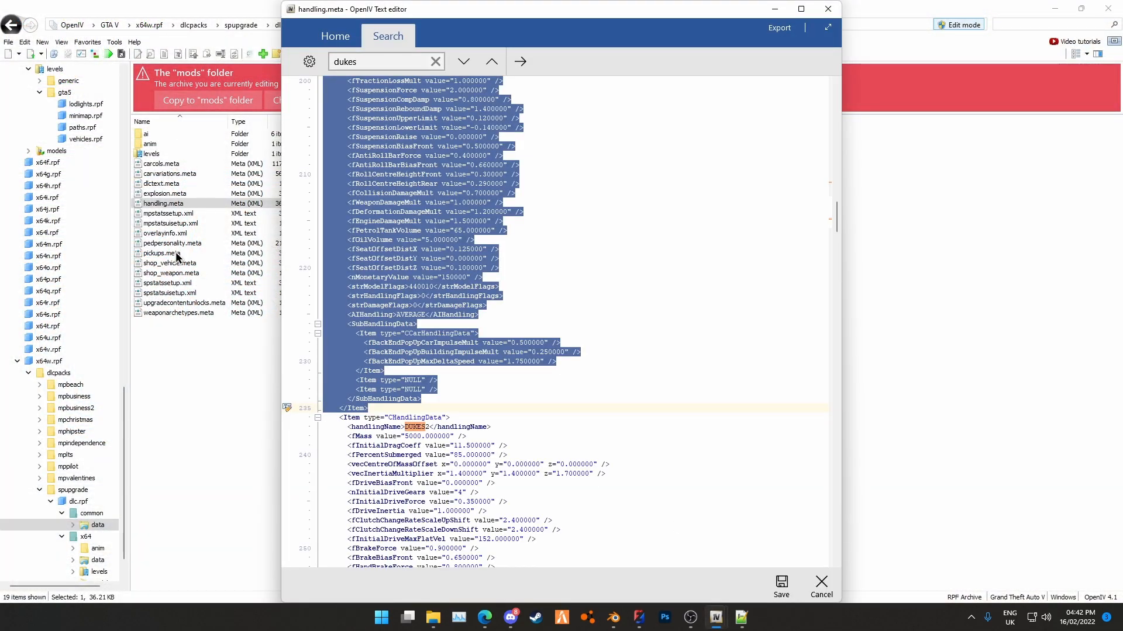
click(821, 583)
double_click(166, 153)
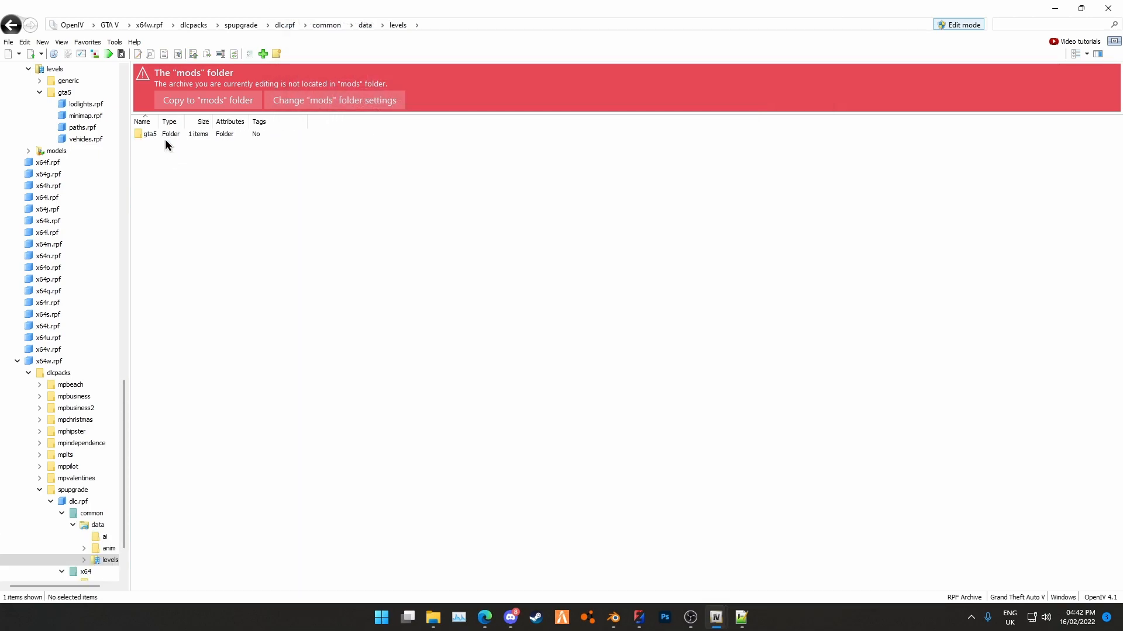
double_click(164, 134)
double_click(170, 136)
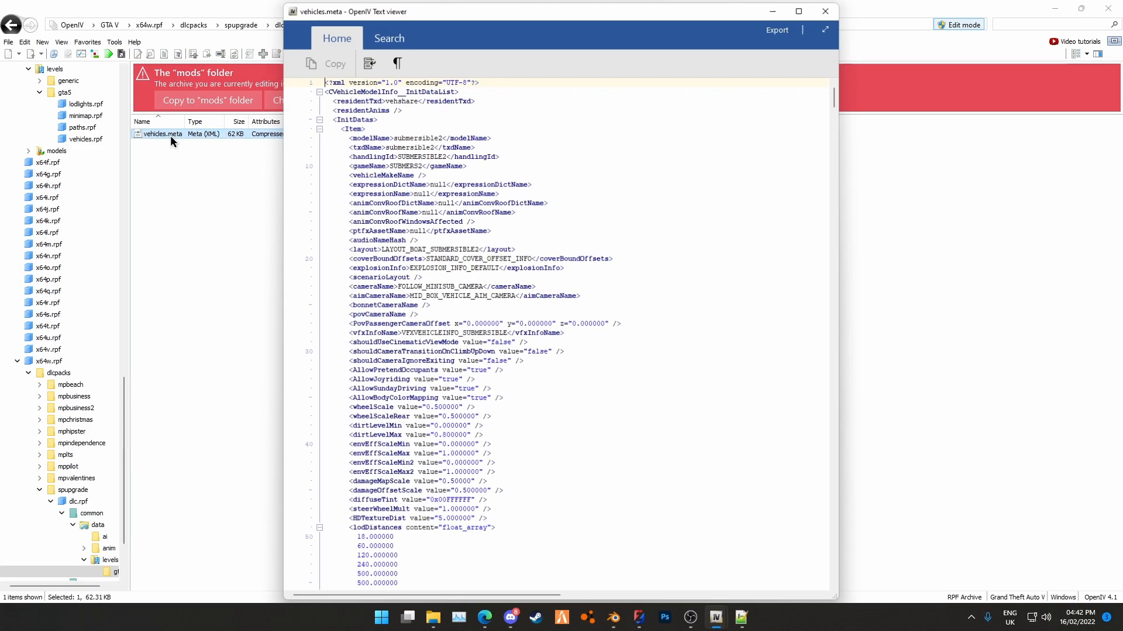
Search the original vehicles.meta for dukes and copy the complete dukes vehicle item
key(ctrl+f)
text(fukd)
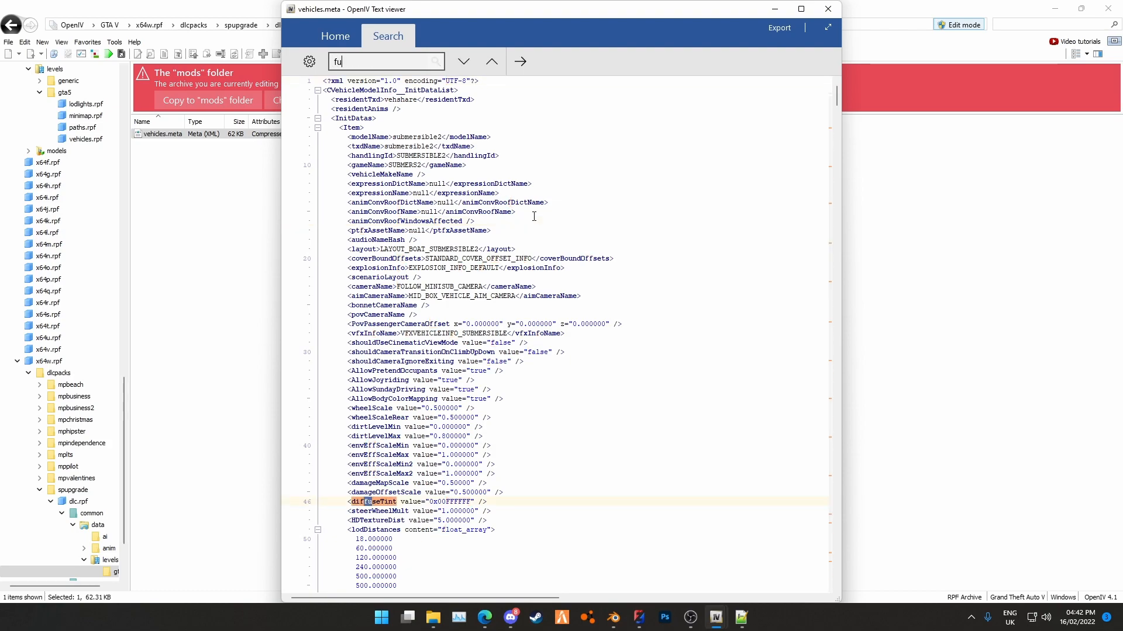
key(BackSpace)
key(BackSpace)
key(BackSpace)
key(BackSpace)
text(dukes)
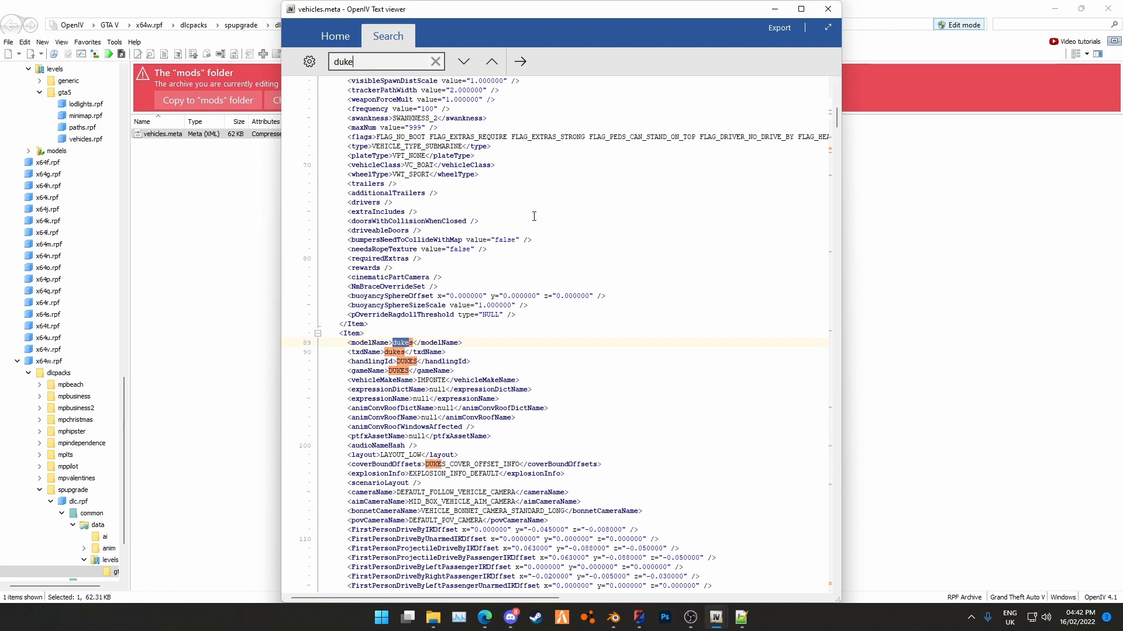
drag(324, 334, 374, 455)
scroll(408, 371, down, 20)
scroll(406, 369, down, 7)
right_click(382, 395)
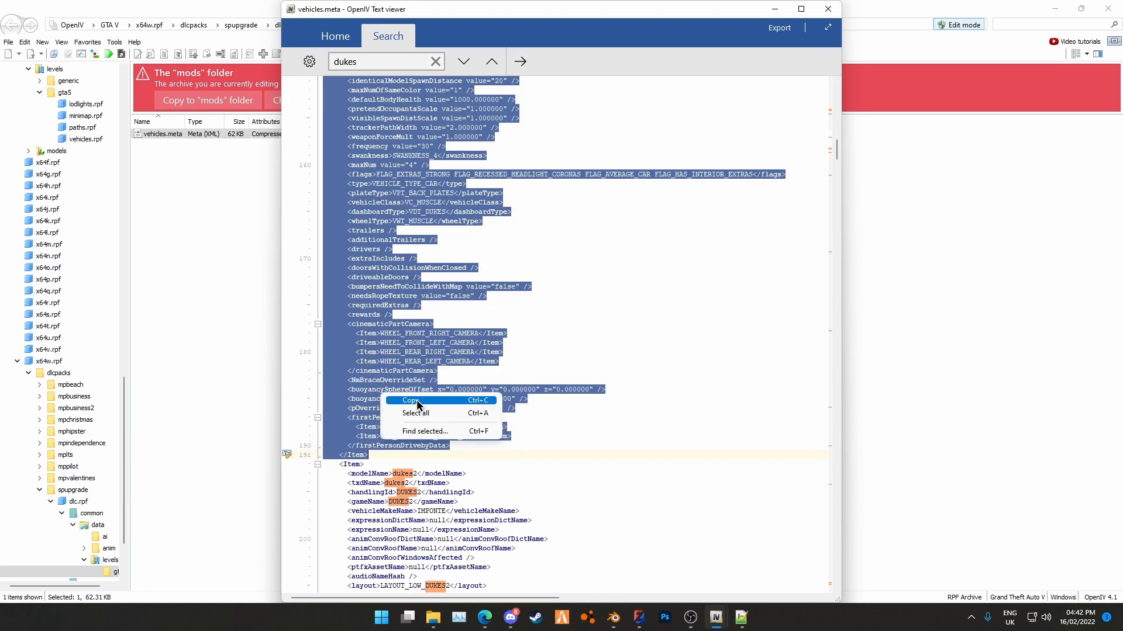
click(416, 402)
Open vehicles.meta in the stew_dukestest data folder for editing and replace its vehicle item with the copied dukes item
click(741, 618)
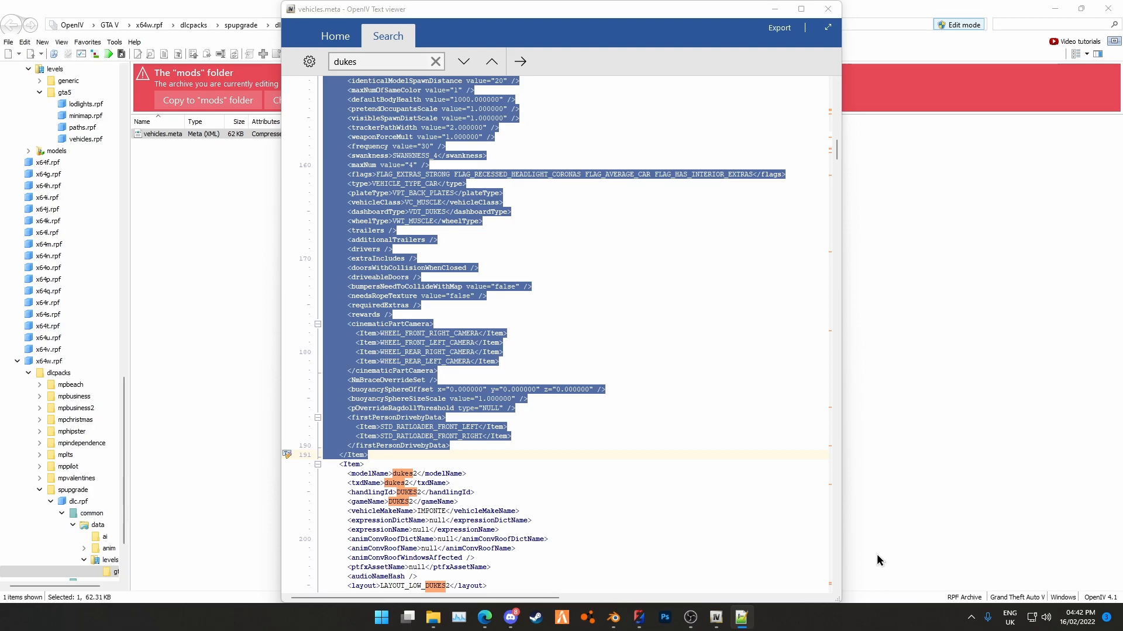
mouse_move(716, 617)
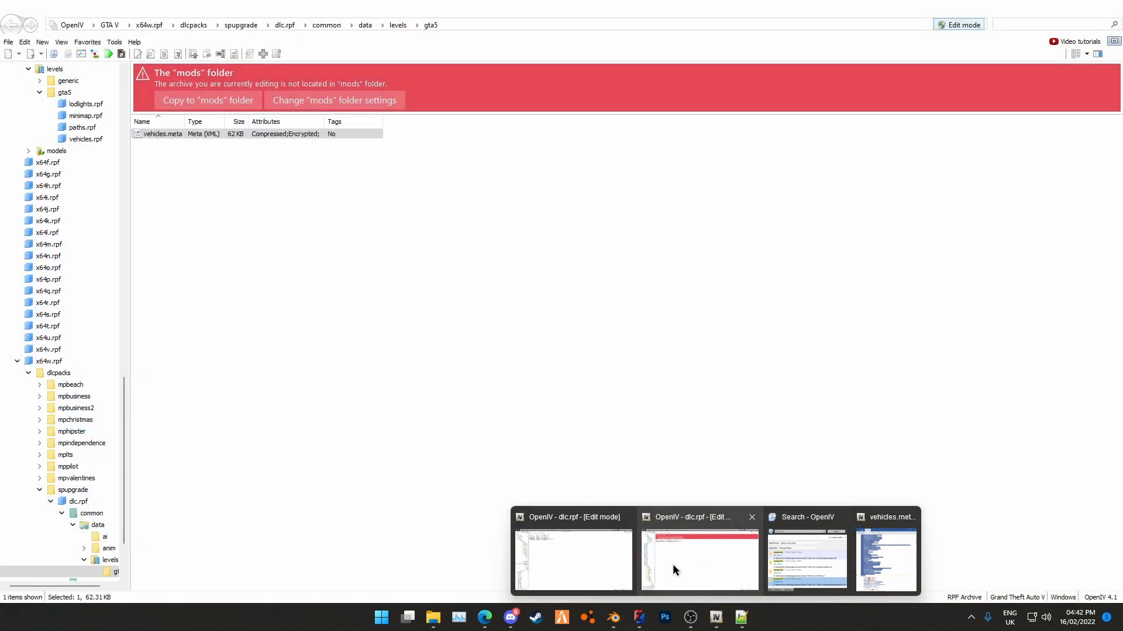
click(672, 563)
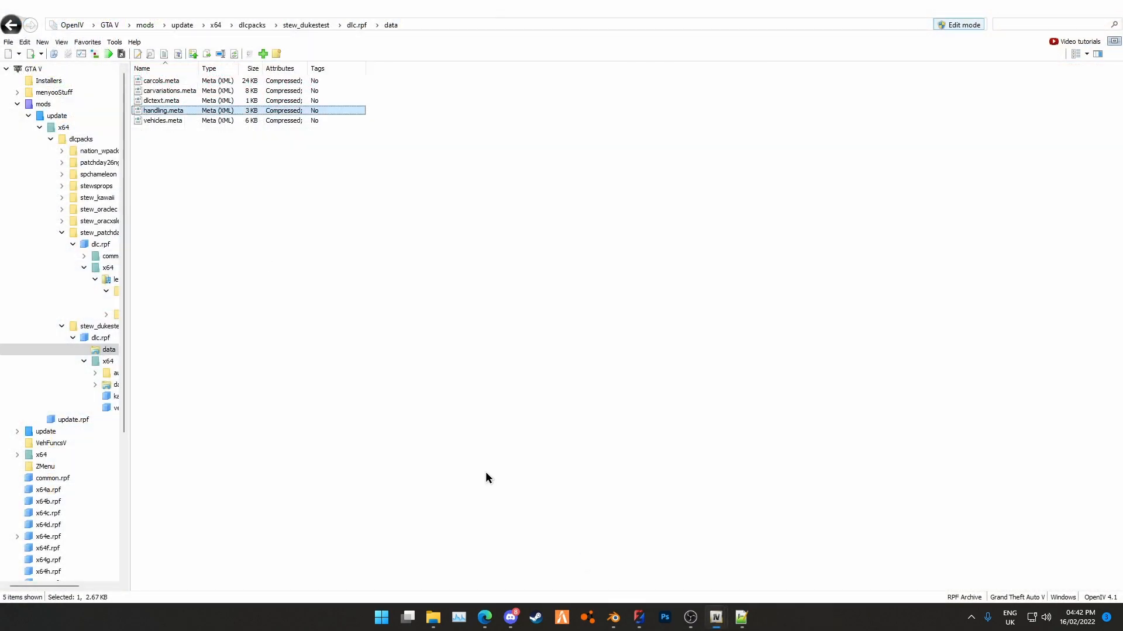
right_click(158, 120)
click(175, 125)
drag(323, 137, 373, 417)
scroll(374, 180, down, 20)
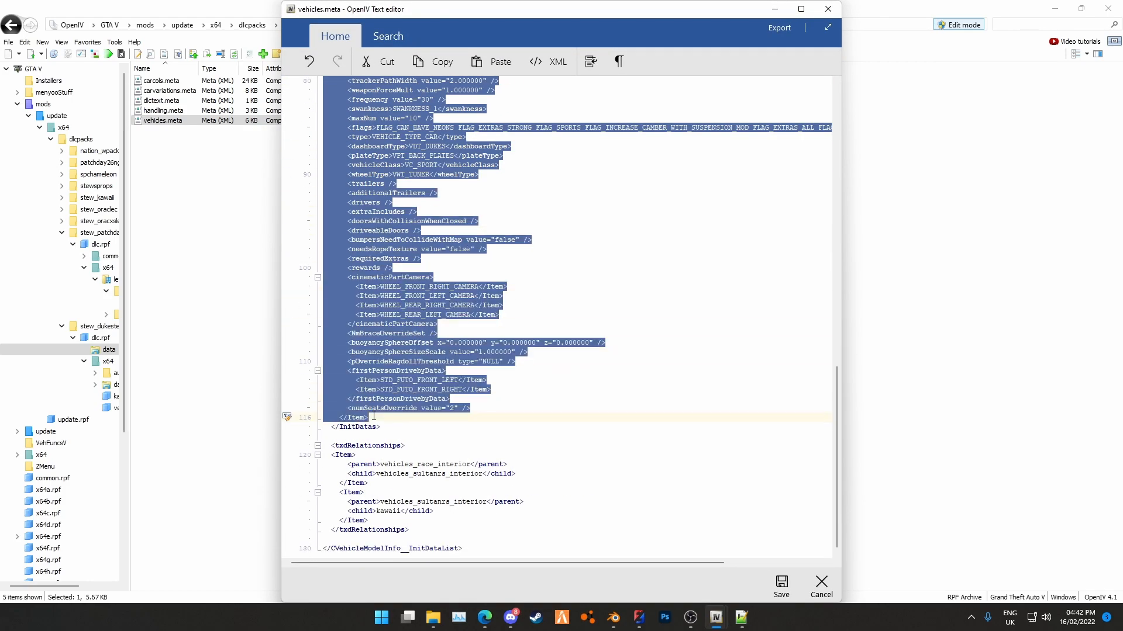
key(ctrl+v)
Set the pasted item's modelName and txdName to dukestest and its handlingId to DUKESTEST
scroll(485, 376, up, 20)
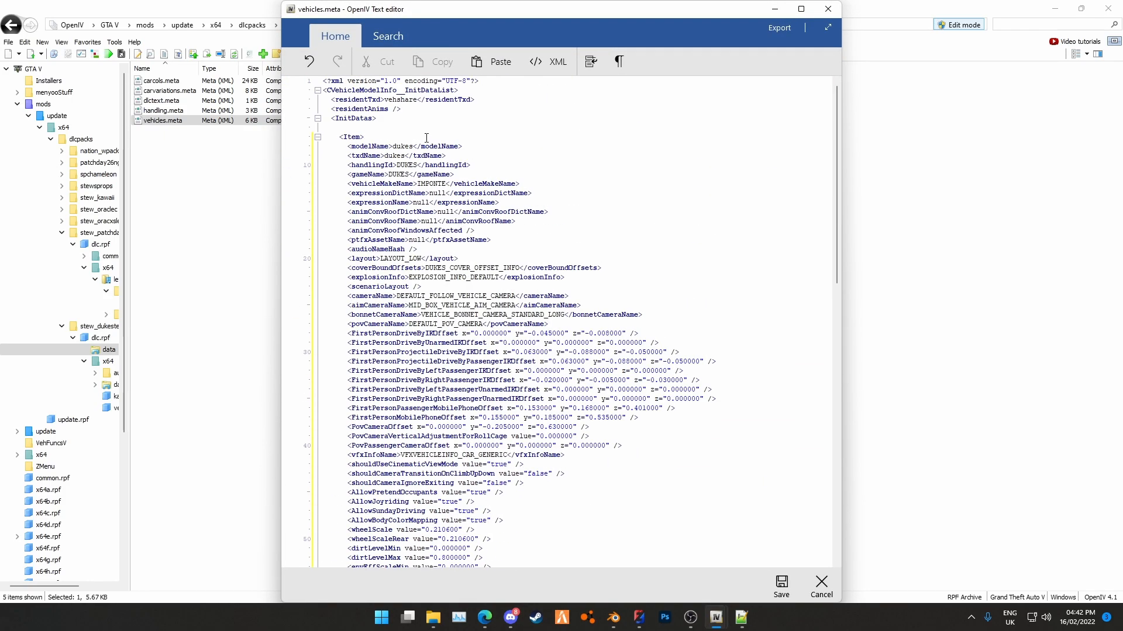
text(test)
click(404, 155)
text(test)
click(418, 165)
text(TEST)
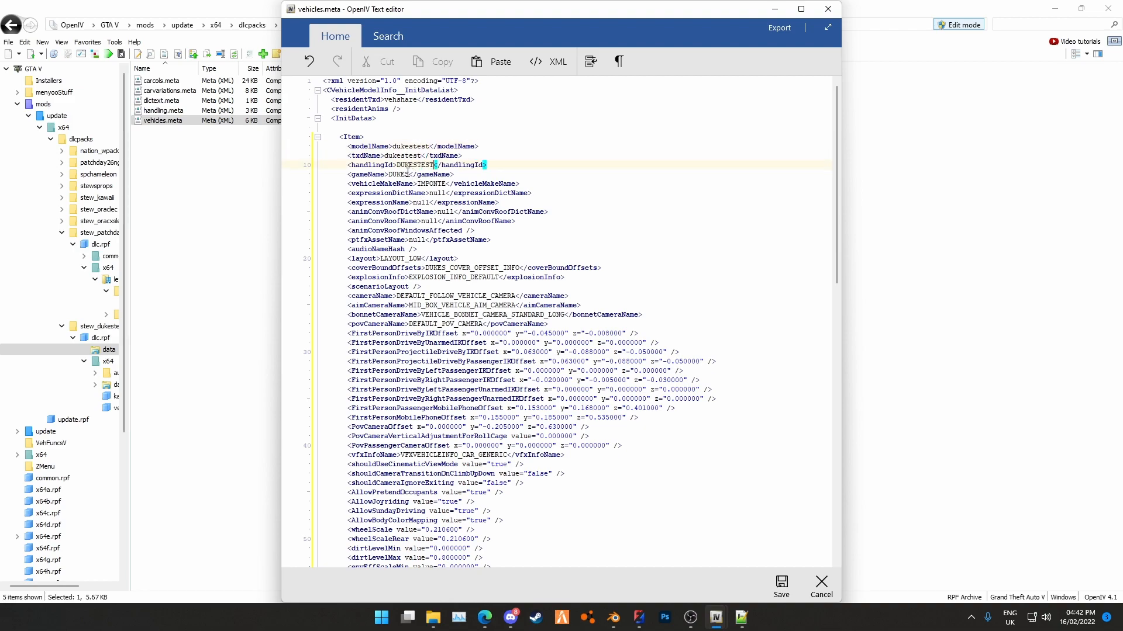
click(411, 175)
text(TEST)
key(BackSpace)
key(BackSpace)
key(BackSpace)
key(BackSpace)
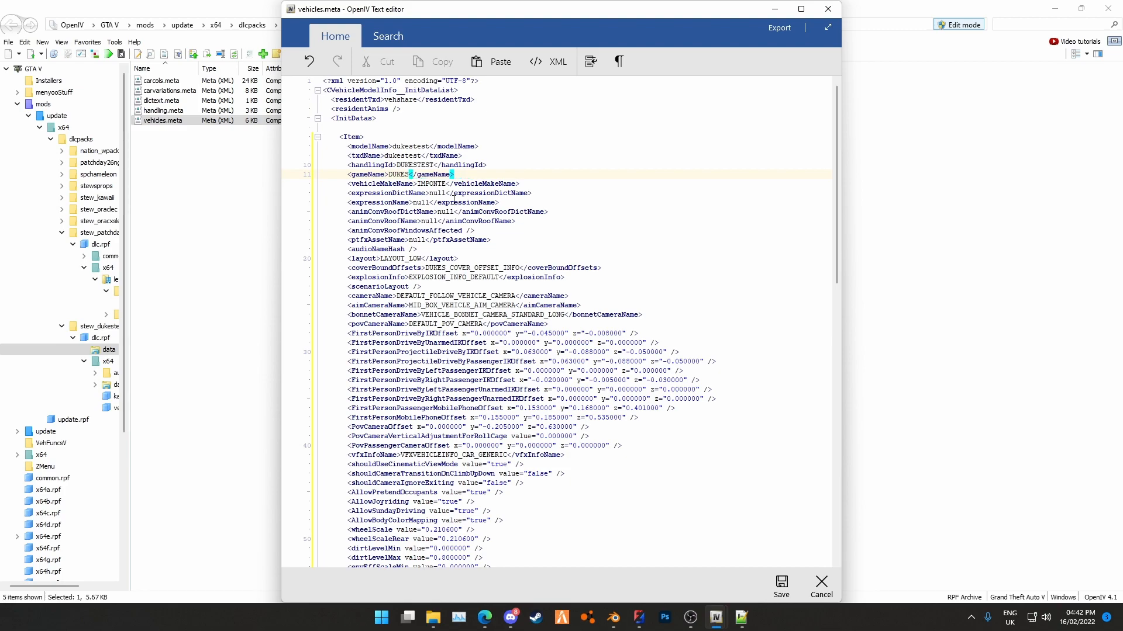
Rewrite the empty audioNameHash tag with the value dukes and review the item's name fields
drag(417, 249, 402, 249)
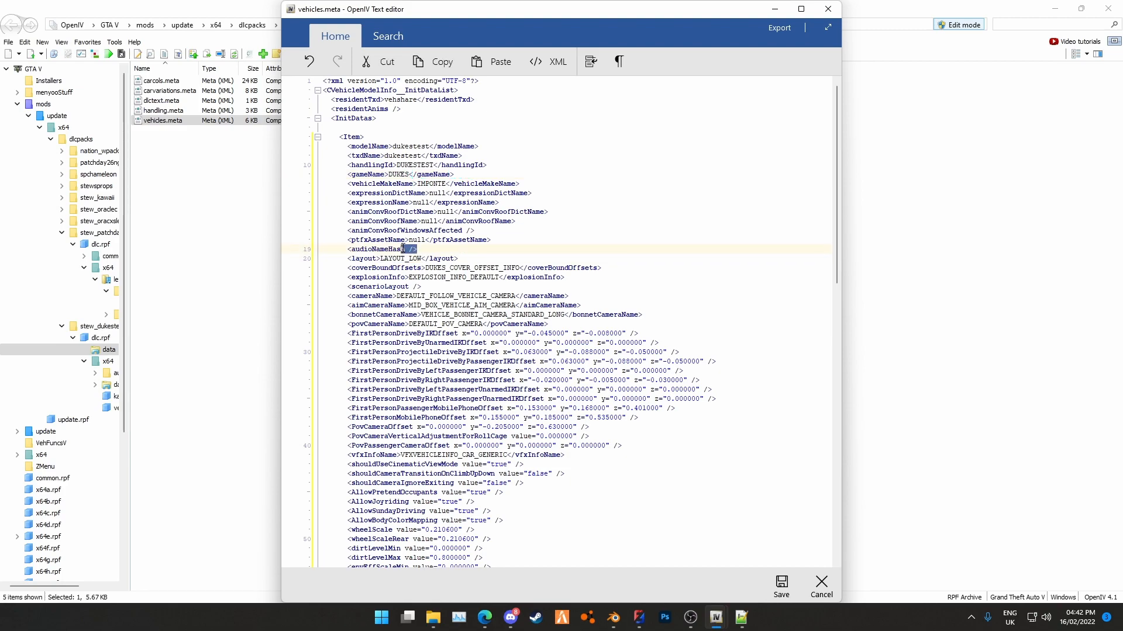
key(BackSpace)
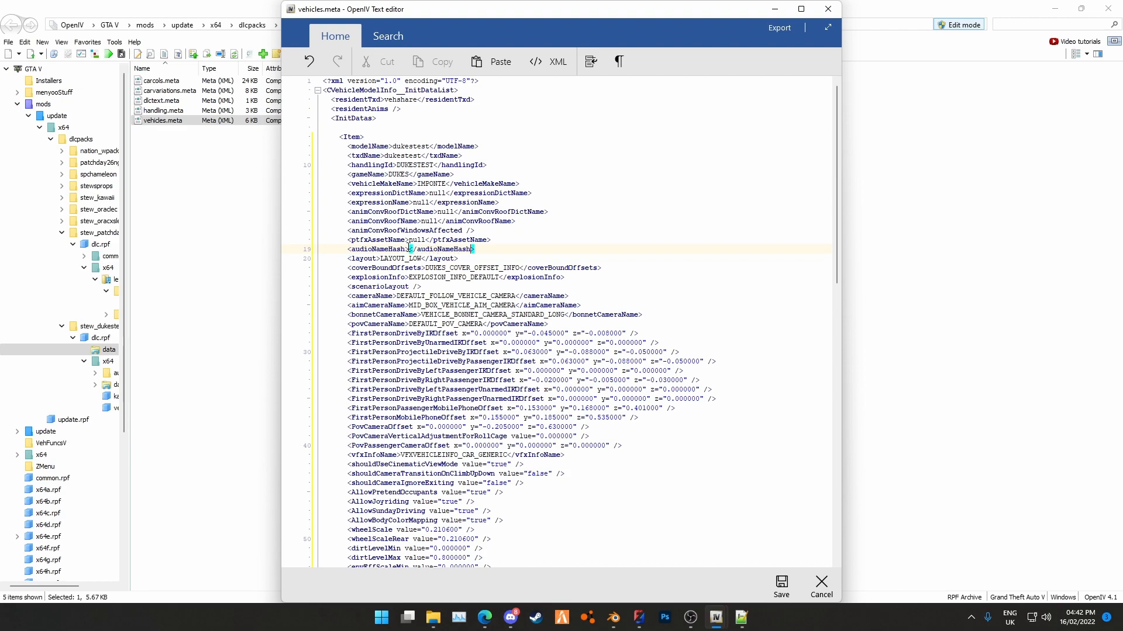
text(dukes)
double_click(408, 145)
double_click(409, 156)
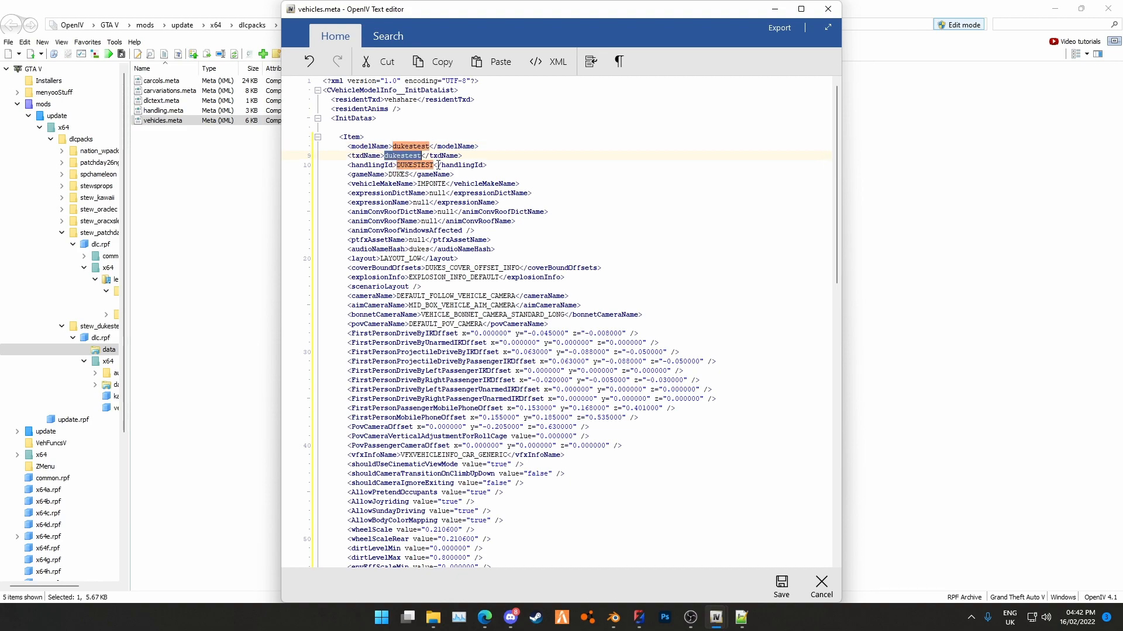
double_click(421, 167)
click(396, 174)
double_click(431, 184)
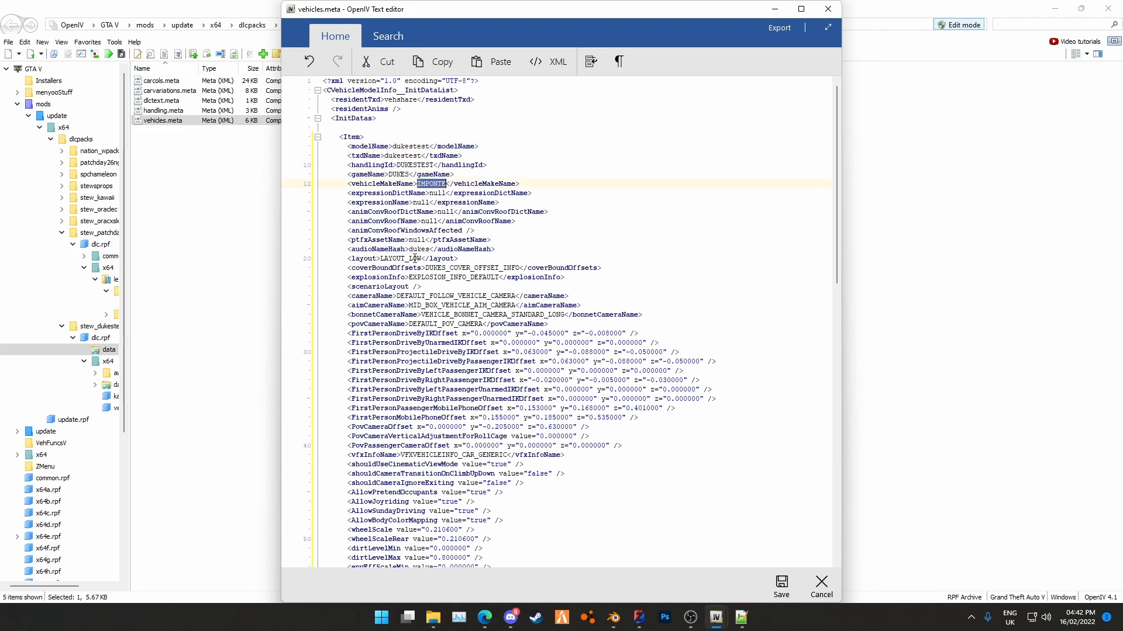
click(419, 252)
Delete the txdRelationships item with the parent vehicles_race_interior from the add-on's vehicles.meta
scroll(553, 283, down, 20)
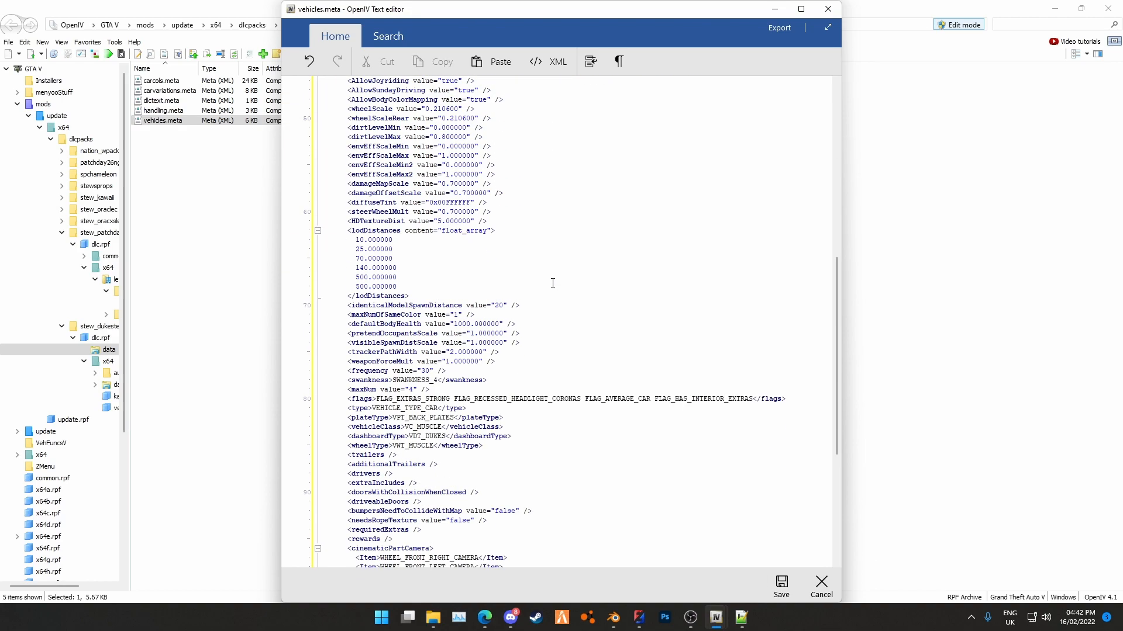
scroll(553, 283, down, 4)
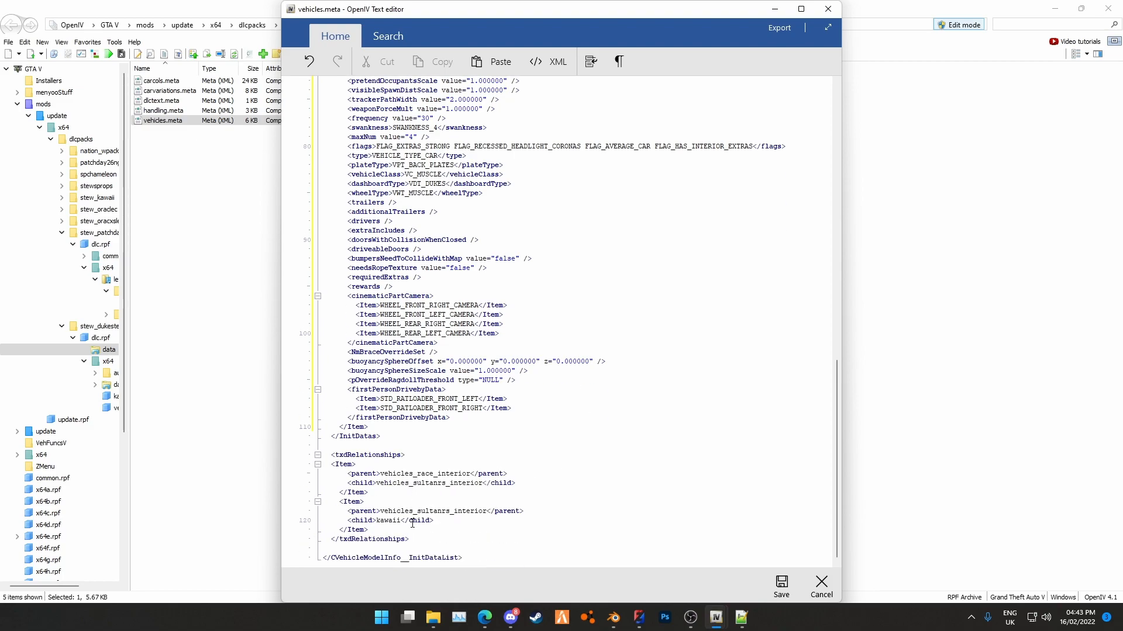
drag(368, 495, 325, 465)
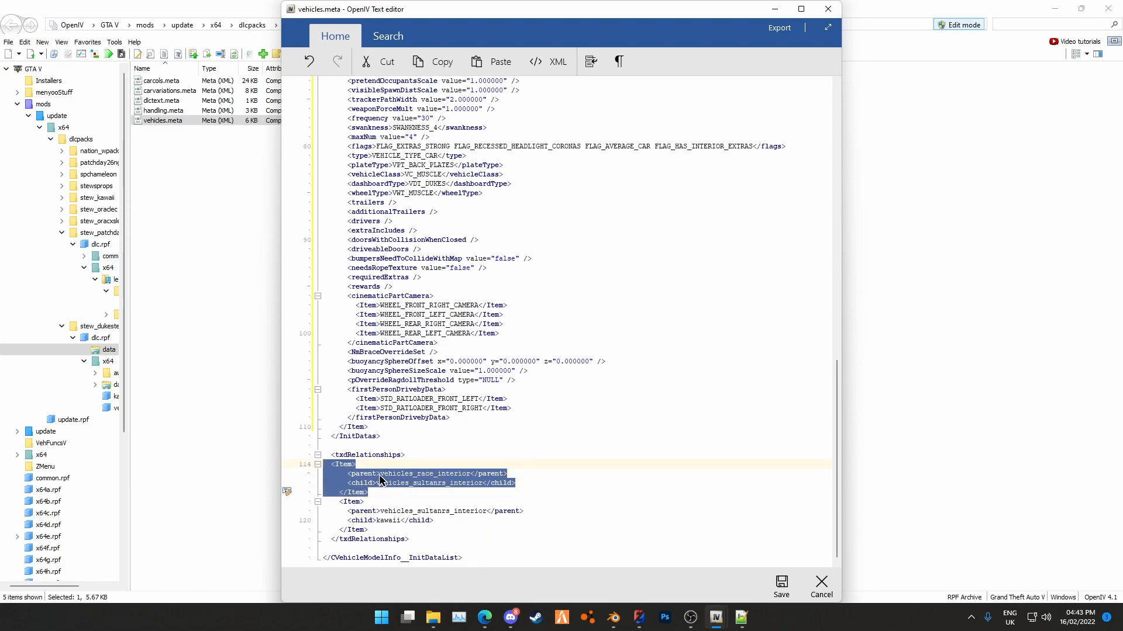
key(Delete)
Find the original vehicles.meta's txdRelationships item whose child is dukes and copy it
mouse_move(716, 618)
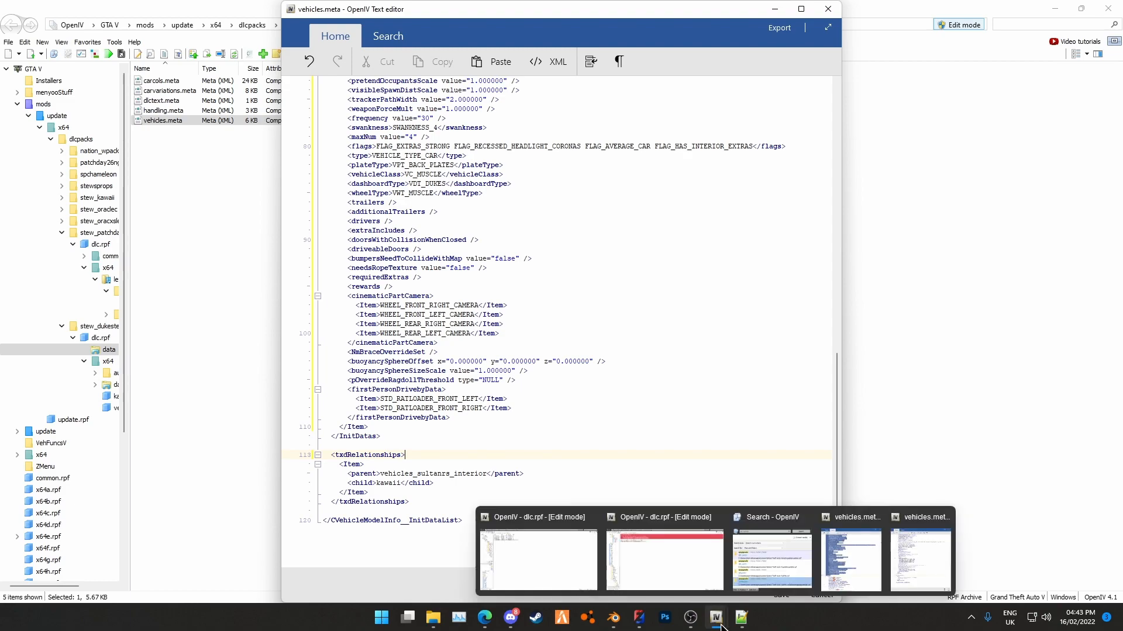
mouse_move(917, 563)
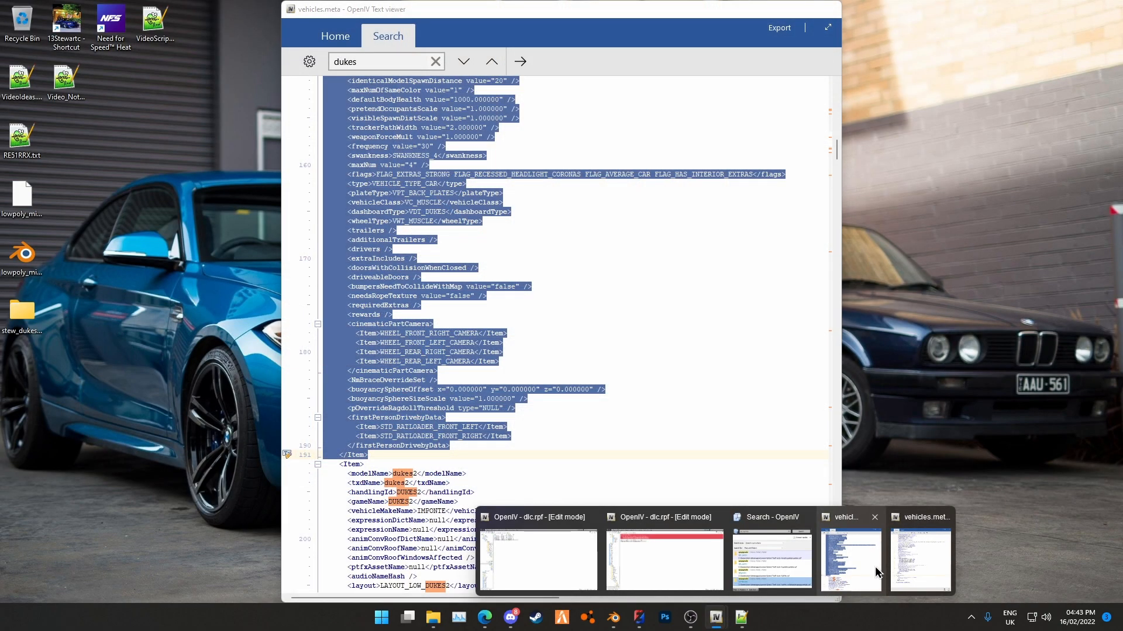
click(875, 566)
click(549, 455)
click(498, 65)
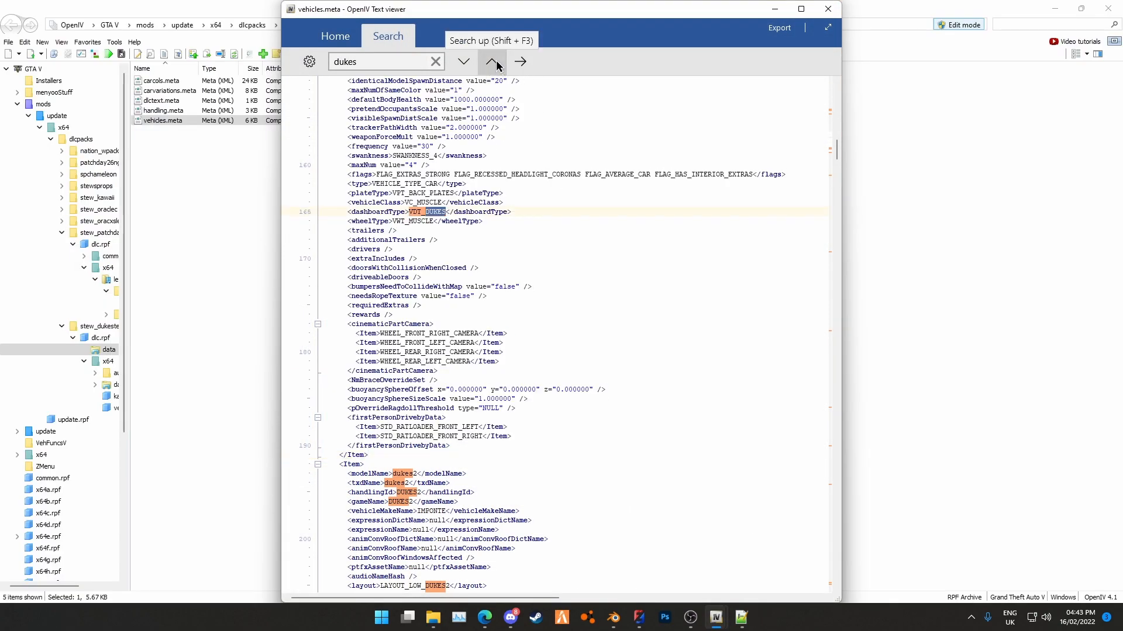
click(497, 64)
click(496, 61)
click(496, 64)
click(496, 62)
click(496, 62)
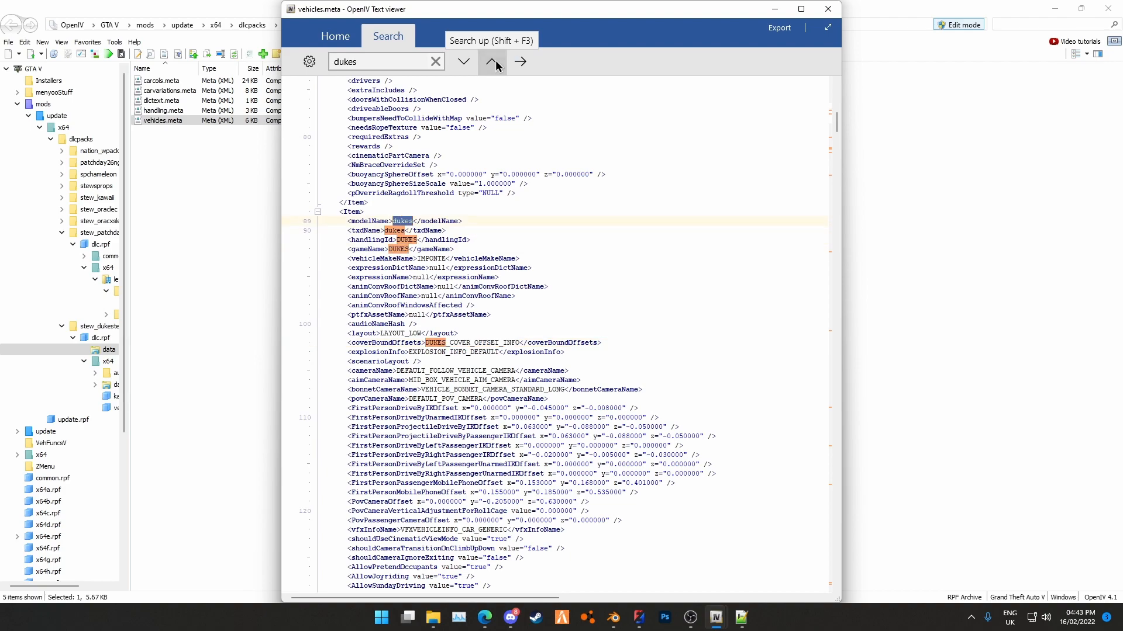
click(496, 61)
double_click(429, 362)
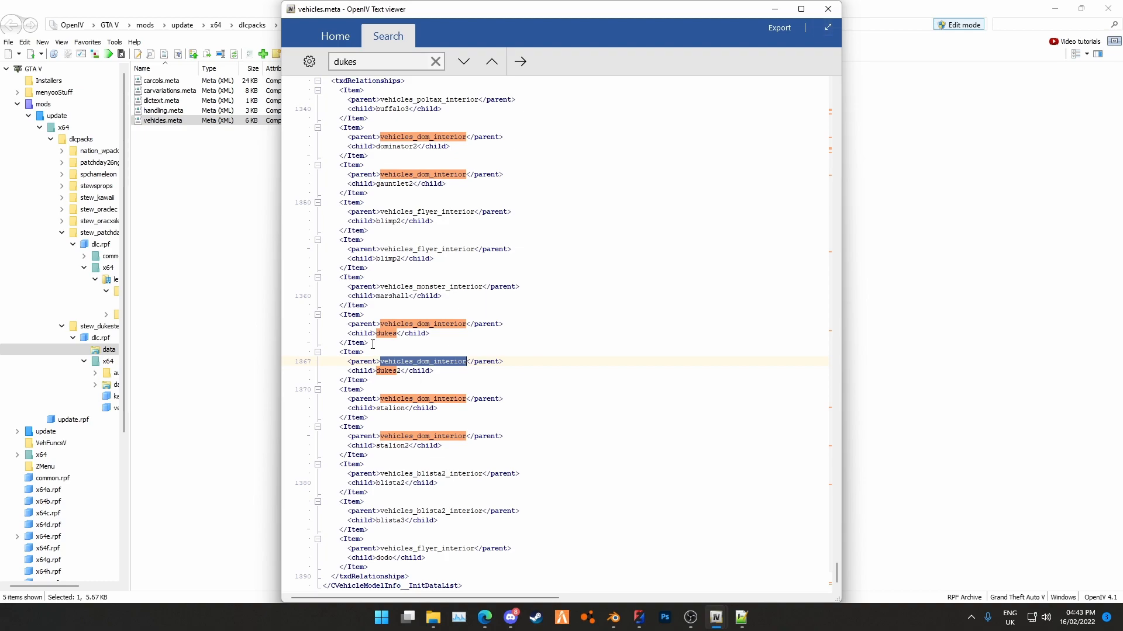
drag(369, 346, 324, 316)
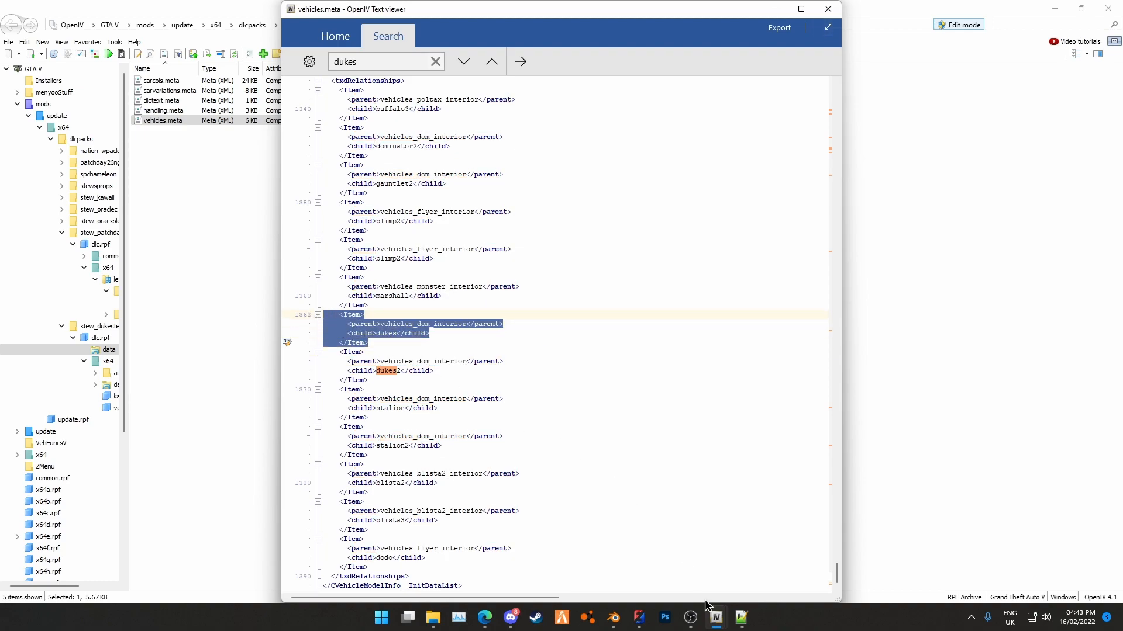
Replace the remaining kawaii txdRelationships item in the add-on's vehicles.meta with the copied dukes item
mouse_move(715, 617)
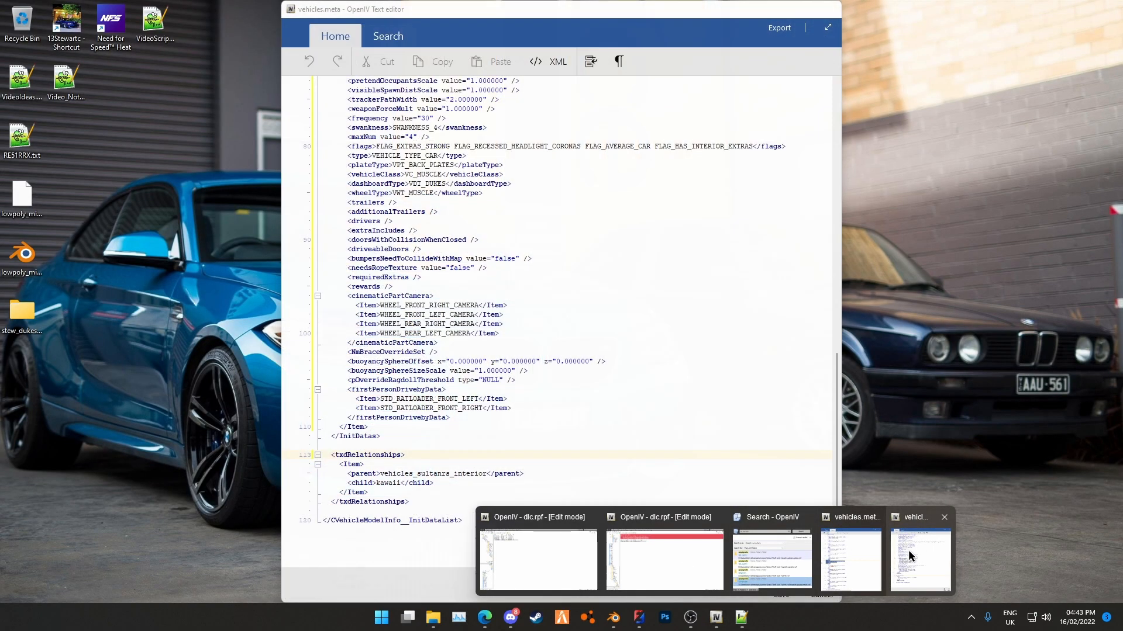
click(910, 556)
drag(367, 491, 284, 465)
key(ctrl+v)
Set the pasted item's child to dukestest and save the add-on's vehicles.meta, closing the original file too
double_click(387, 483)
click(395, 485)
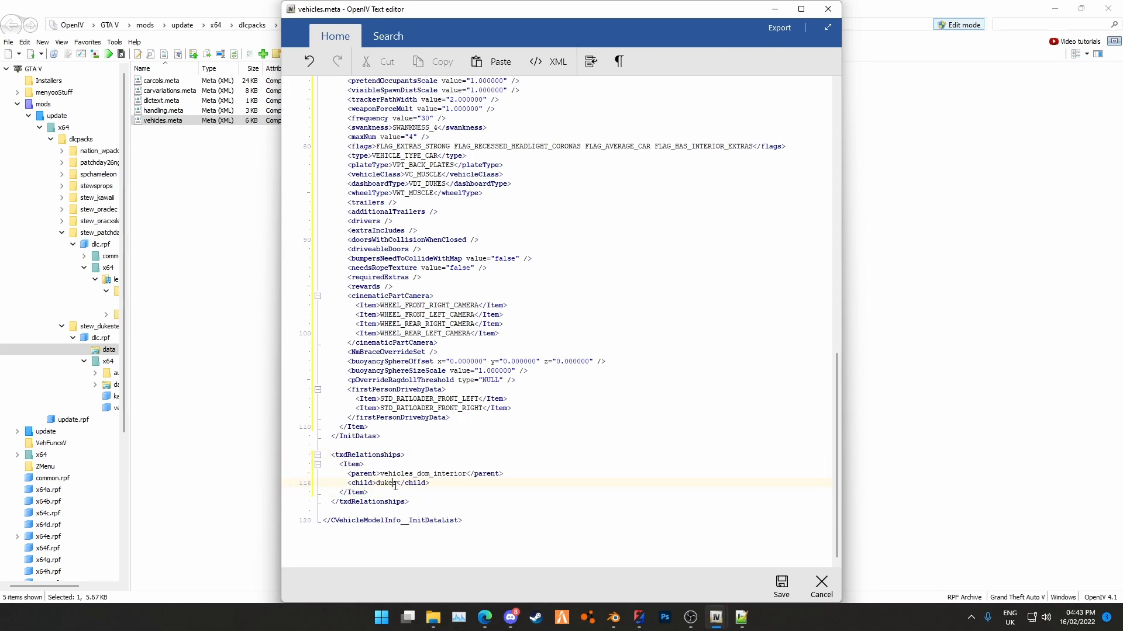
text(test)
click(768, 596)
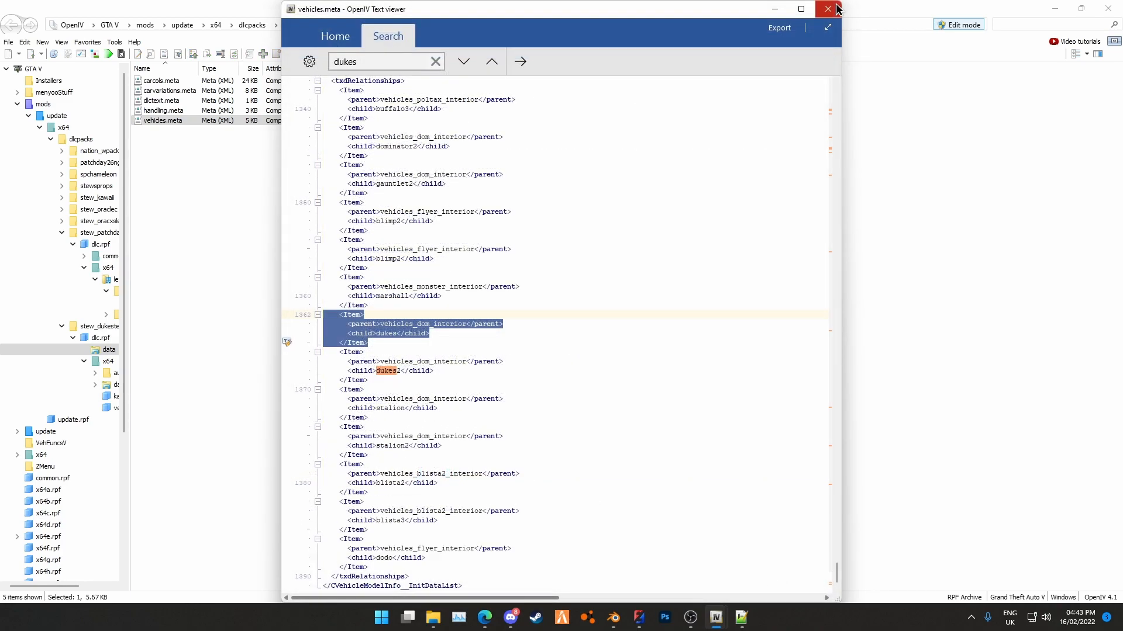
click(836, 8)
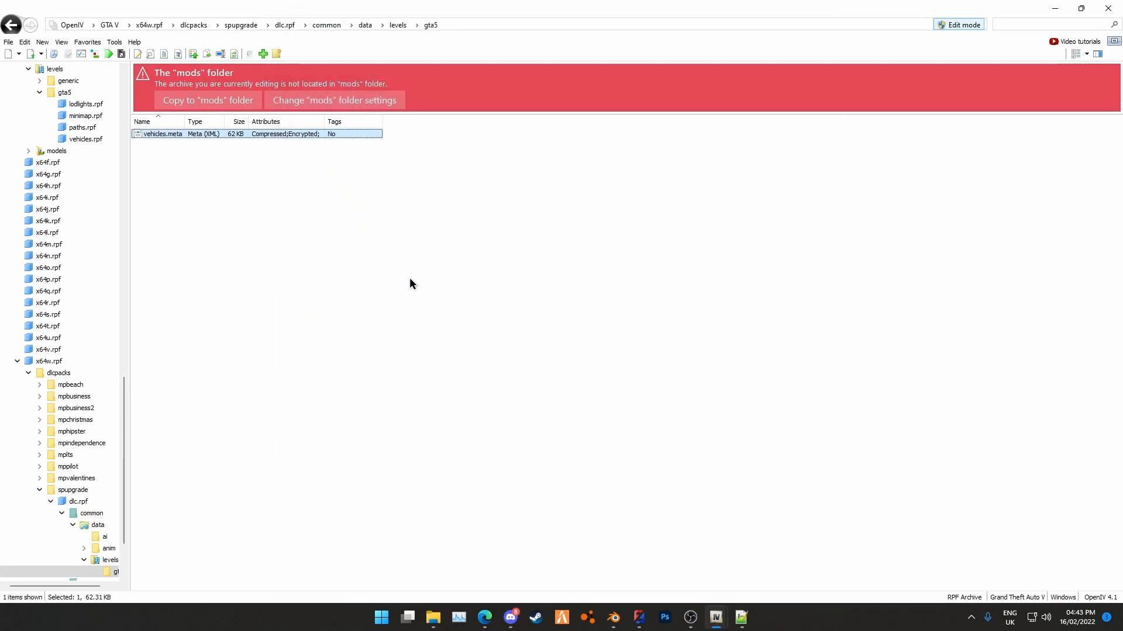
Rename kawaii_mods.rpf in the stew_dukestest x64 folder as dukestesti_mods.rpf
mouse_move(714, 621)
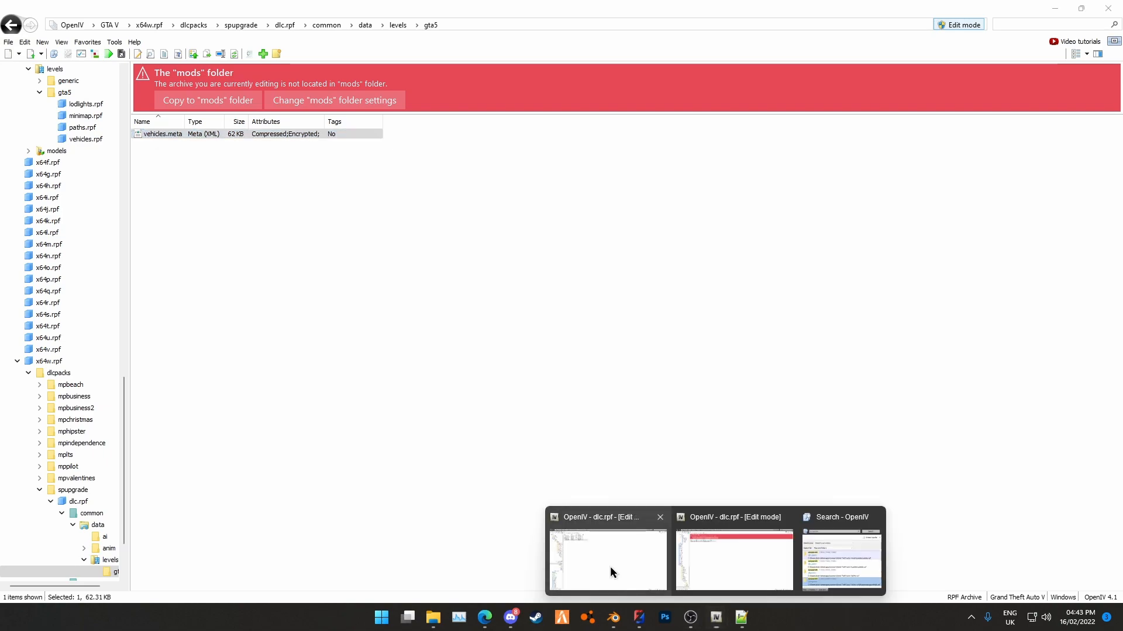
click(610, 570)
click(358, 25)
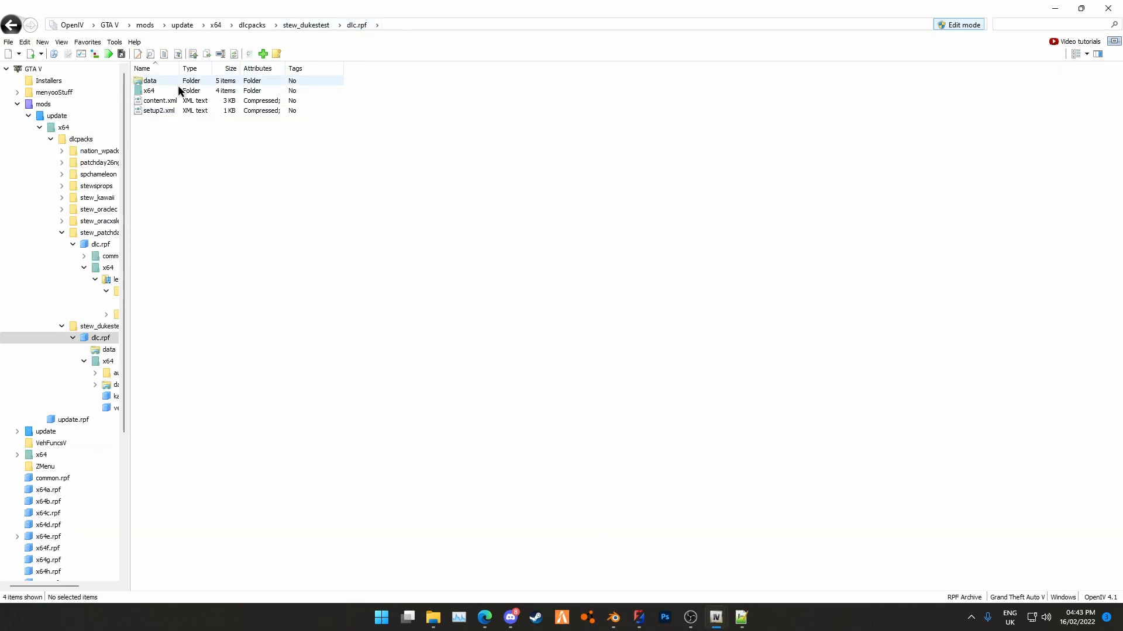
double_click(158, 90)
click(151, 101)
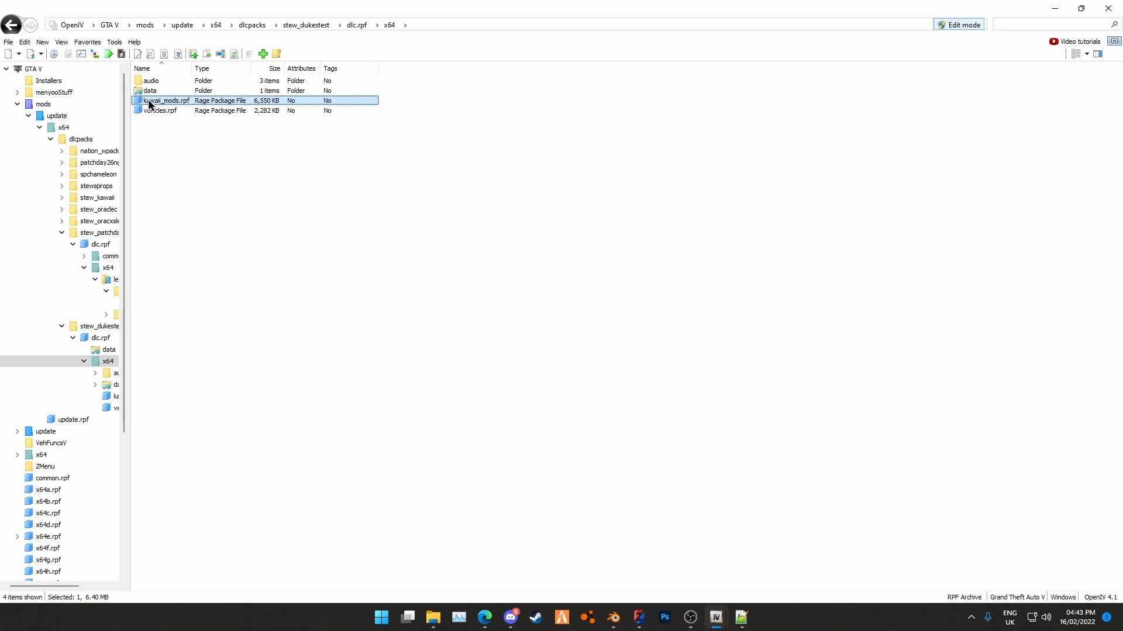
click(160, 100)
drag(160, 99, 115, 98)
text(dukestesti)
key(Return)
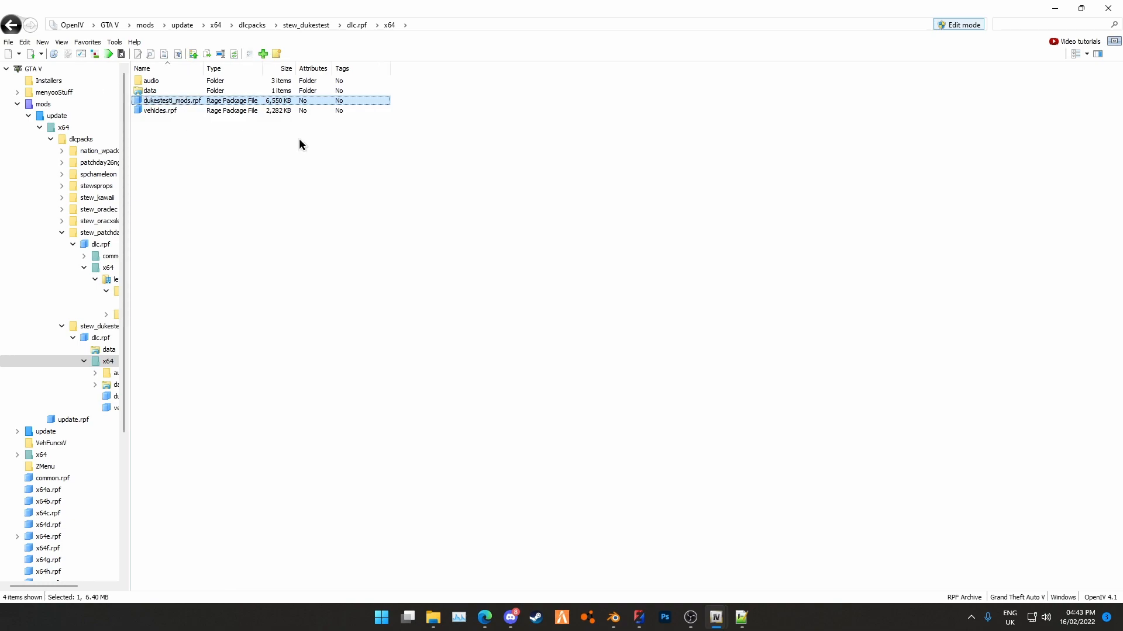
Delete all the old kawaii part files inside dukestesti_mods.rpf
key(Return)
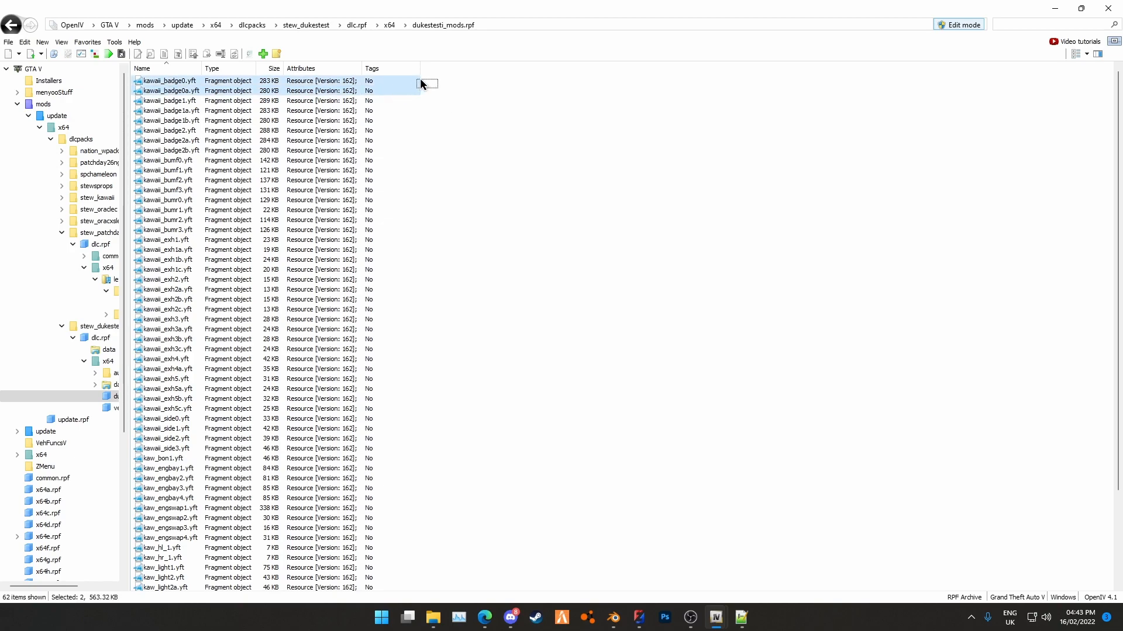
drag(427, 80, 461, 449)
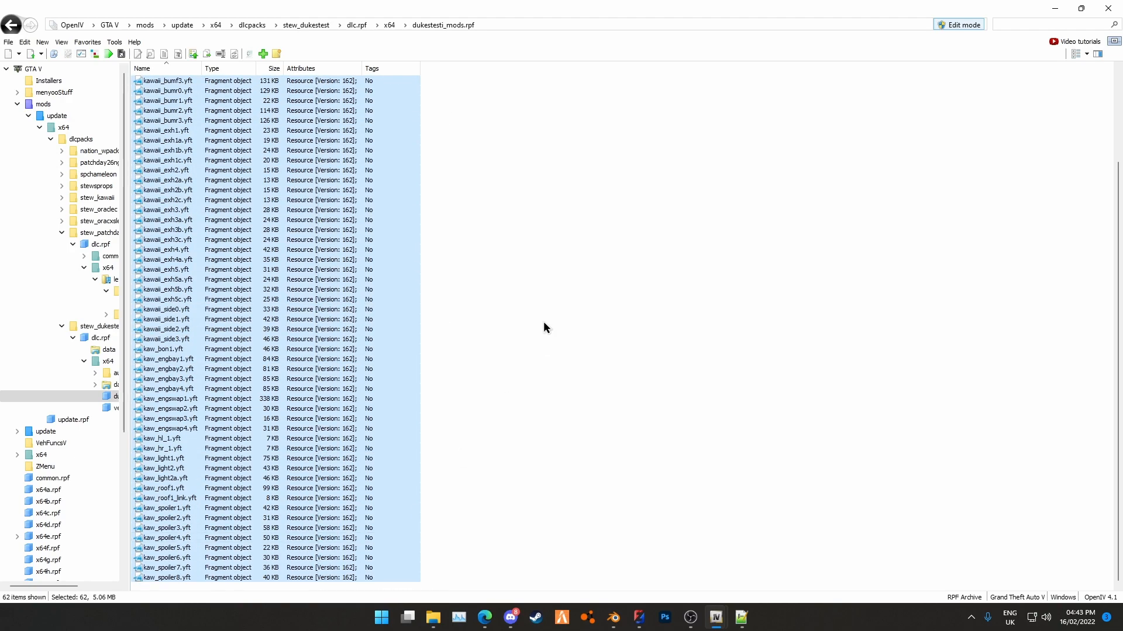
key(Delete)
click(601, 346)
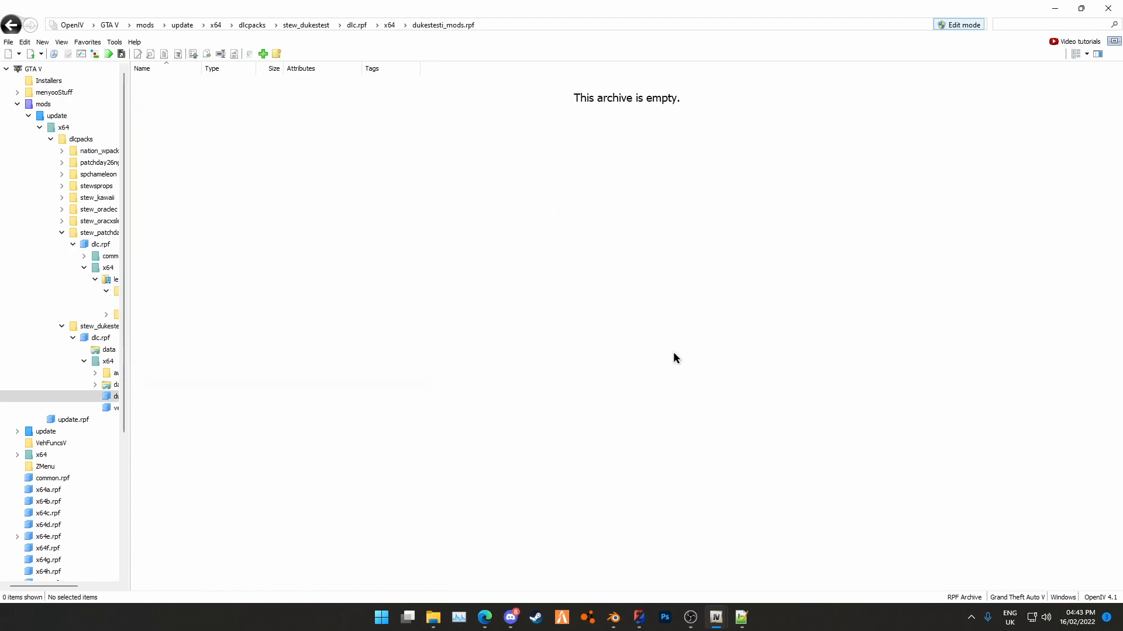
Switch to Photoshop and open dukes_template.png from the Mapping Tutorial textures templates folder
mouse_move(613, 618)
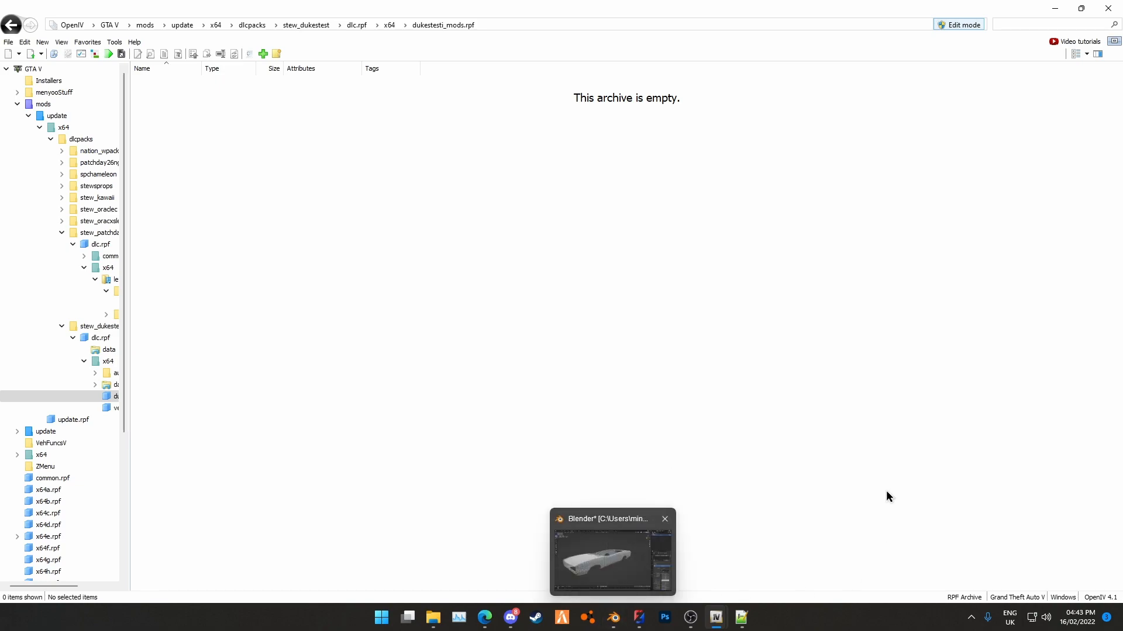
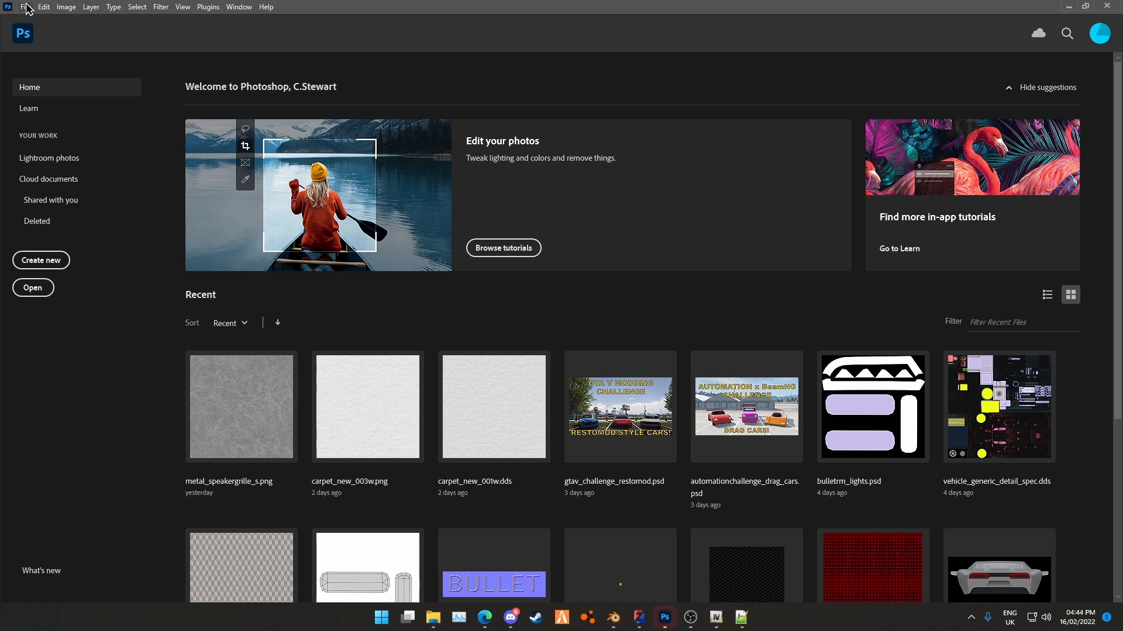
click(28, 8)
click(42, 31)
scroll(198, 345, up, 3)
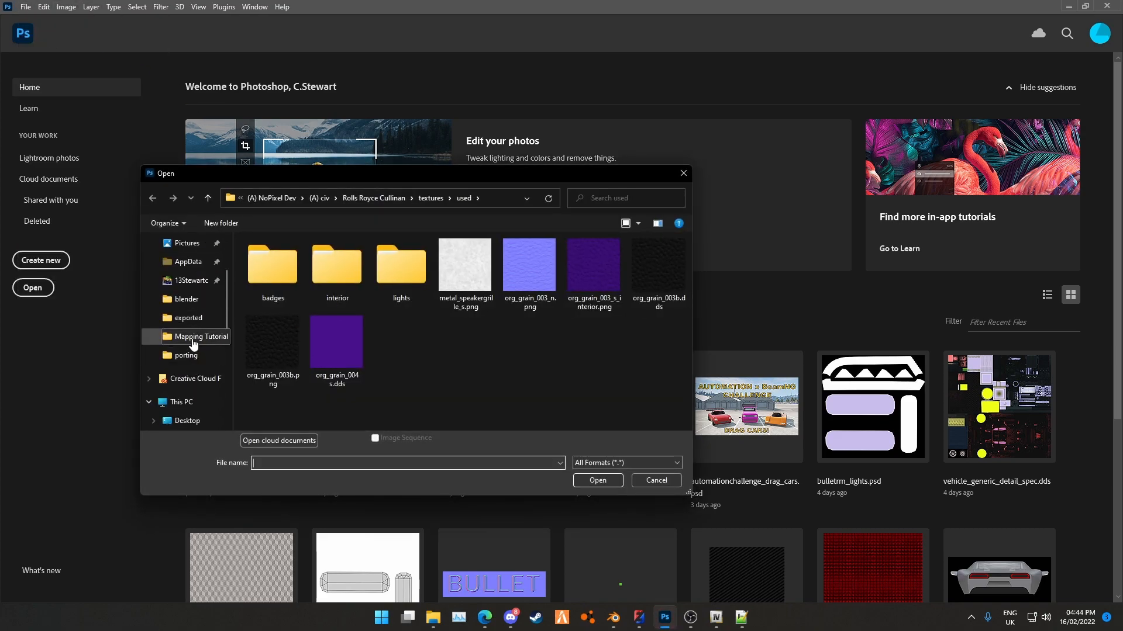
click(194, 345)
double_click(291, 288)
double_click(288, 259)
click(285, 266)
click(598, 480)
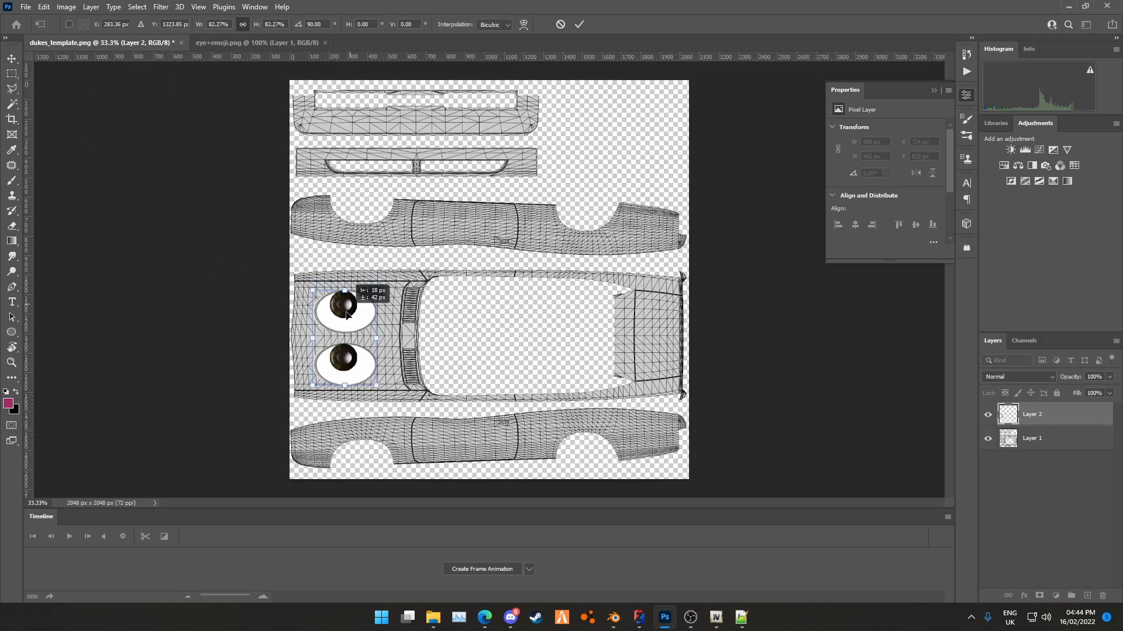
Place the pair of cartoon eyes, about 331 by 494 px, on the template's bonnet
alt+scroll(465, 217, up, 5)
key(Return)
alt+scroll(466, 217, down, 10)
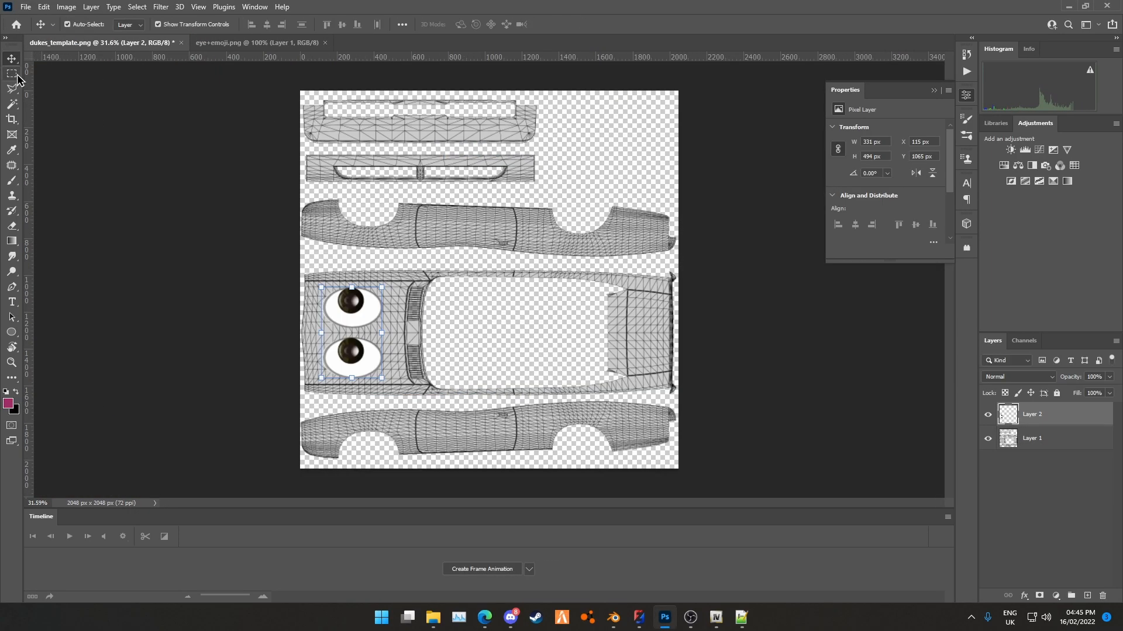
Add the text LIVERY MAPPING GOES BRRRRR to the livery template
click(12, 74)
alt+scroll(489, 281, up, 1)
right_click(12, 303)
click(91, 302)
alt+scroll(439, 433, up, 8)
click(360, 392)
text(LIVERY MAPPING GOES BRRRRR)
Move and tilt the text so it runs along the lower side panel of the car template
click(12, 58)
drag(499, 378, 702, 365)
drag(783, 366, 782, 348)
key(Return)
alt+scroll(599, 324, down, 7)
Duplicate the text layer, turn the copy upside down and align it along the upper side panel
click(12, 74)
key(ctrl+j)
click(15, 58)
click(44, 7)
click(233, 502)
drag(593, 349, 594, 128)
click(44, 7)
click(220, 489)
alt+scroll(678, 109, up, 5)
drag(717, 146, 718, 169)
key(Return)
alt+scroll(545, 389, down, 4)
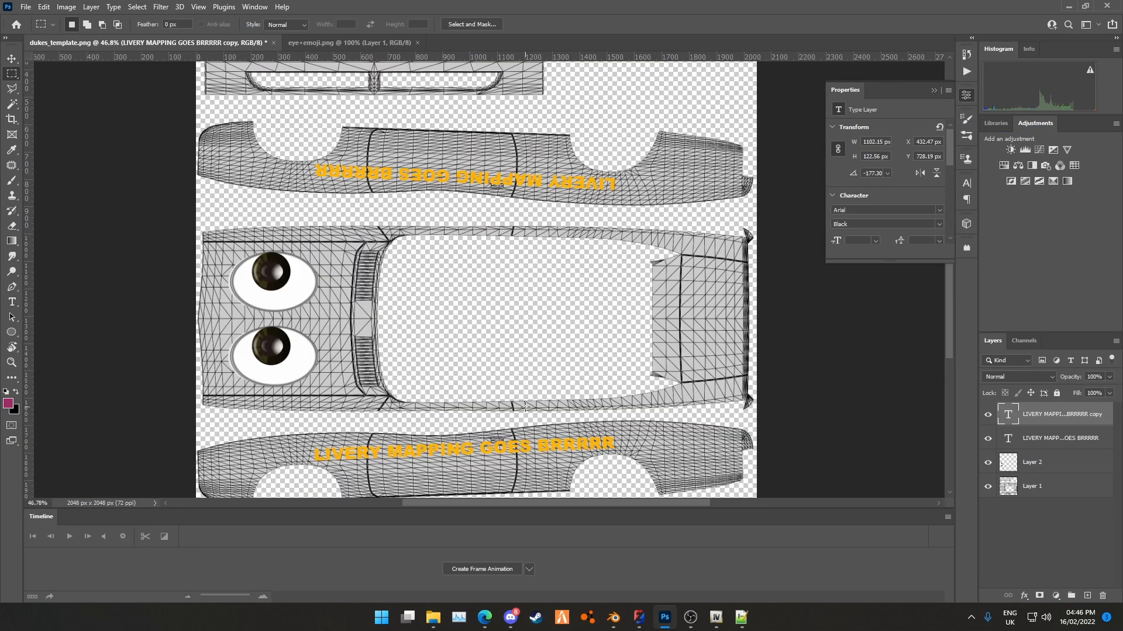
With the Brush on Layer 2, hand-letter SUCH WOW !! on the top bumper panel and paint a smiley on the panel below
click(12, 180)
alt+scroll(382, 105, up, 10)
click(1032, 462)
alt+scroll(227, 304, up, 5)
click(85, 25)
drag(279, 212, 223, 264)
drag(297, 229, 341, 284)
mouse_move(249, 217)
mouse_down()
mouse_move(252, 259)
mouse_move(285, 235)
mouse_up()
drag(349, 225, 422, 221)
drag(573, 257, 617, 225)
drag(704, 215, 707, 260)
drag(246, 273, 331, 277)
alt+scroll(272, 327, down, 7)
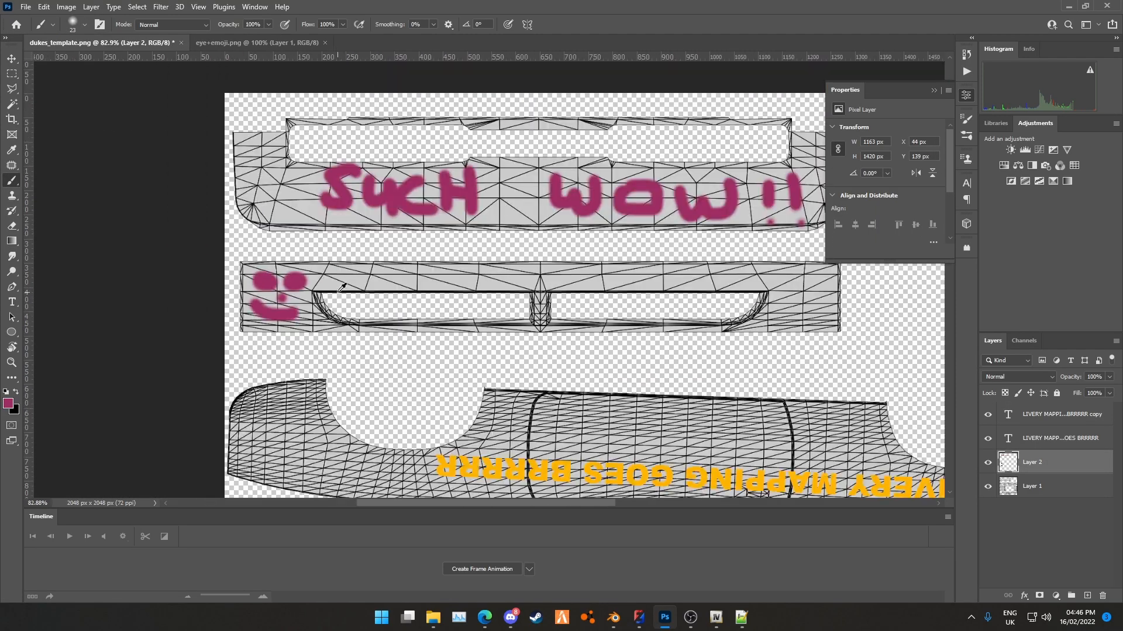
Letter KEK with a smaller brush at the right end of the second bumper panel, undoing misplaced strokes
alt+scroll(877, 287, up, 8)
click(84, 24)
drag(612, 283, 617, 336)
drag(643, 286, 648, 338)
drag(704, 299, 720, 383)
key(ctrl+z)
key(ctrl+z)
key(ctrl+z)
key(ctrl+z)
key(ctrl+z)
alt+scroll(696, 281, up, 6)
Paint diagonal stripes near the ends of both side panels and a smiley face on the boot lid
drag(293, 272, 295, 350)
alt+scroll(636, 361, down, 10)
drag(615, 299, 608, 298)
mouse_move(608, 196)
mouse_down()
mouse_move(633, 214)
mouse_move(597, 191)
mouse_up()
drag(651, 191, 669, 212)
alt+scroll(643, 264, down, 5)
drag(267, 359, 258, 388)
drag(807, 335, 779, 376)
alt+scroll(705, 388, down, 3)
alt+scroll(710, 383, down, 5)
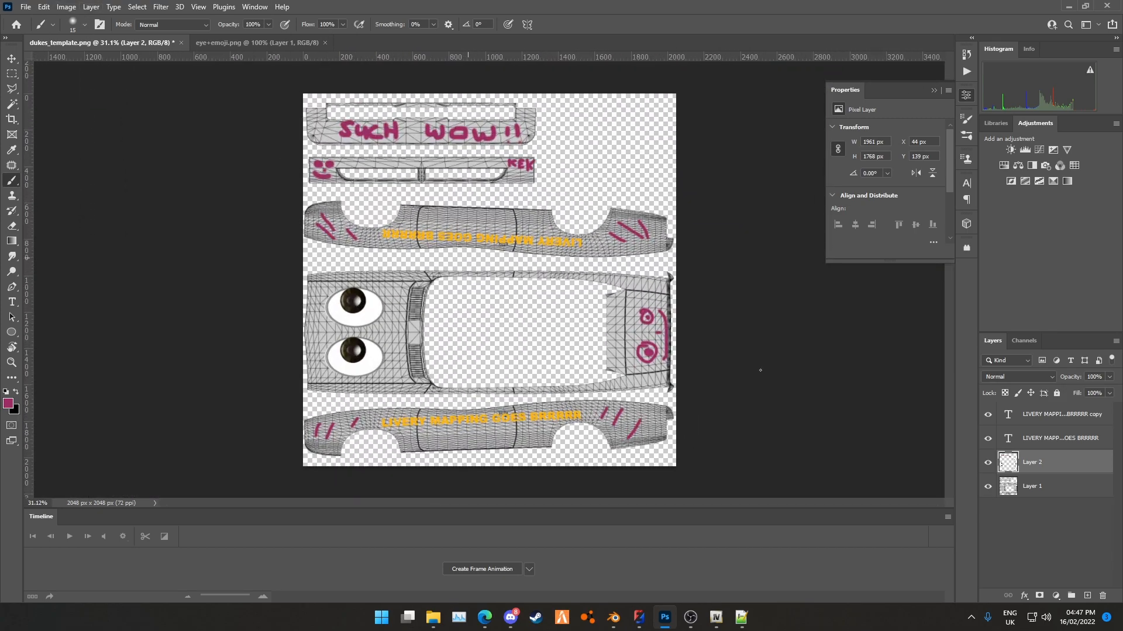
Hide the wireframe template in Layer 1 and save a PNG copy as dukes_livery1.png with the large file size option
click(988, 487)
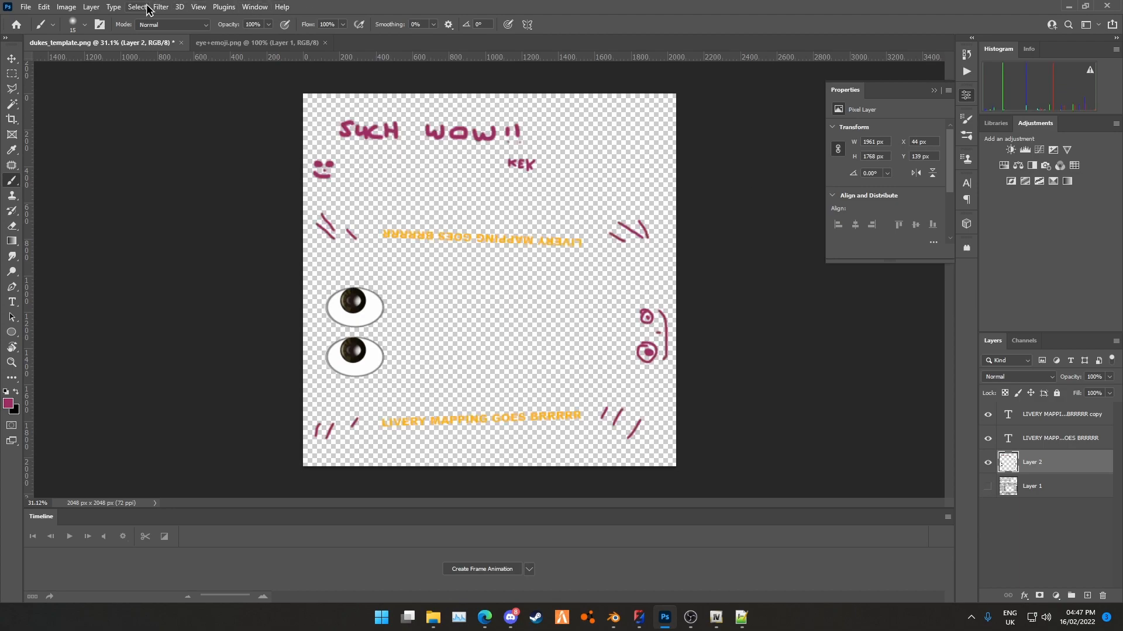
click(25, 7)
click(41, 156)
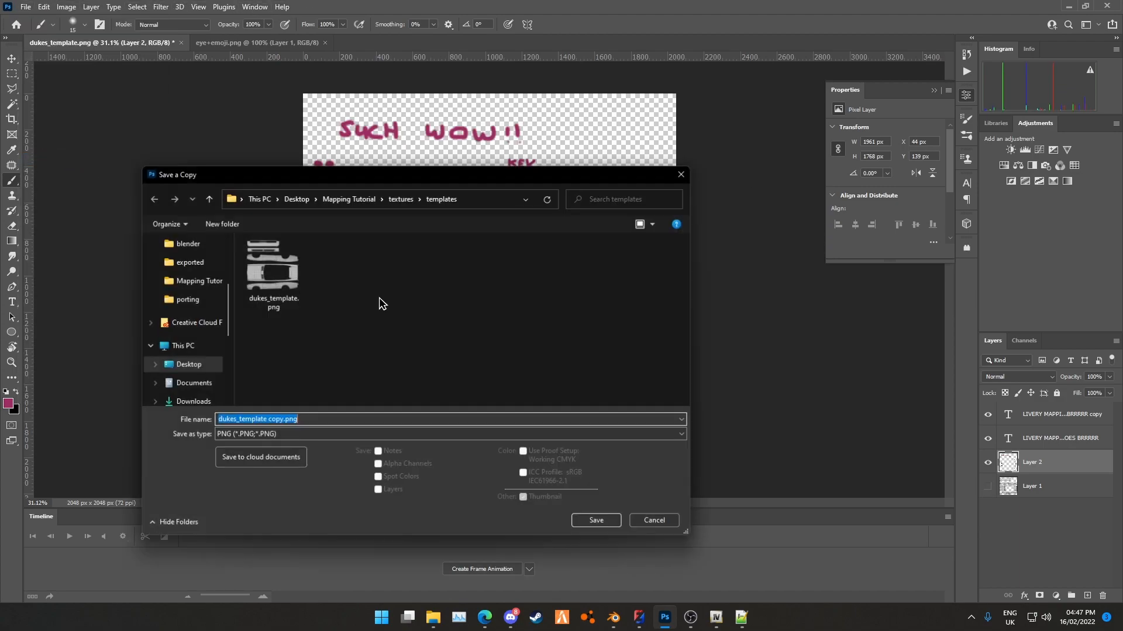
click(251, 420)
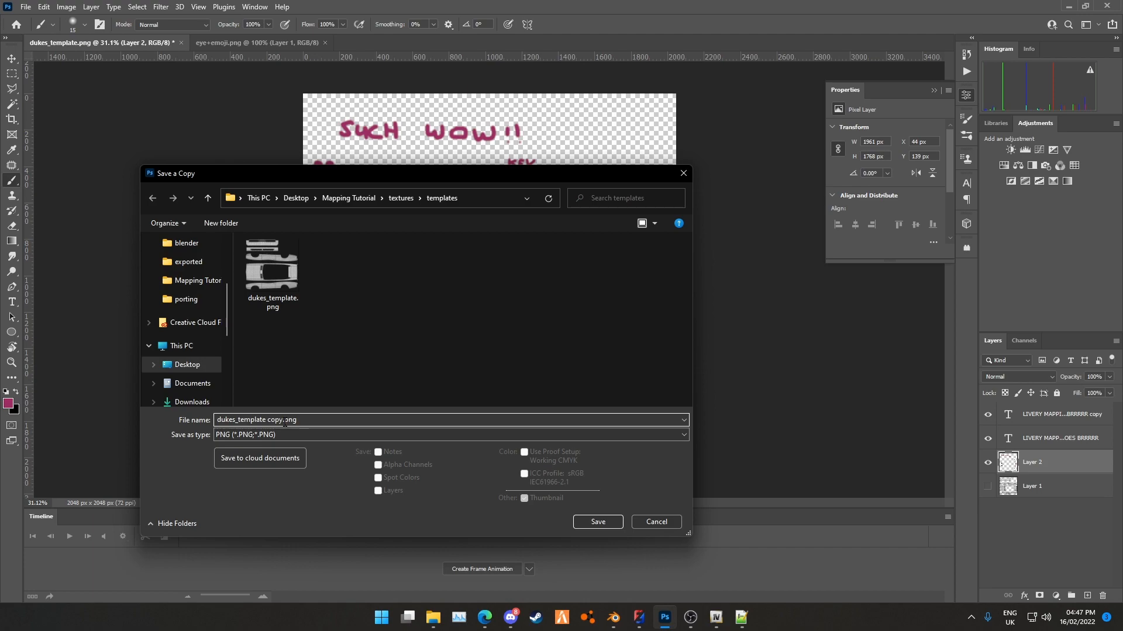
drag(283, 421, 239, 421)
text(livery1)
click(614, 523)
click(639, 183)
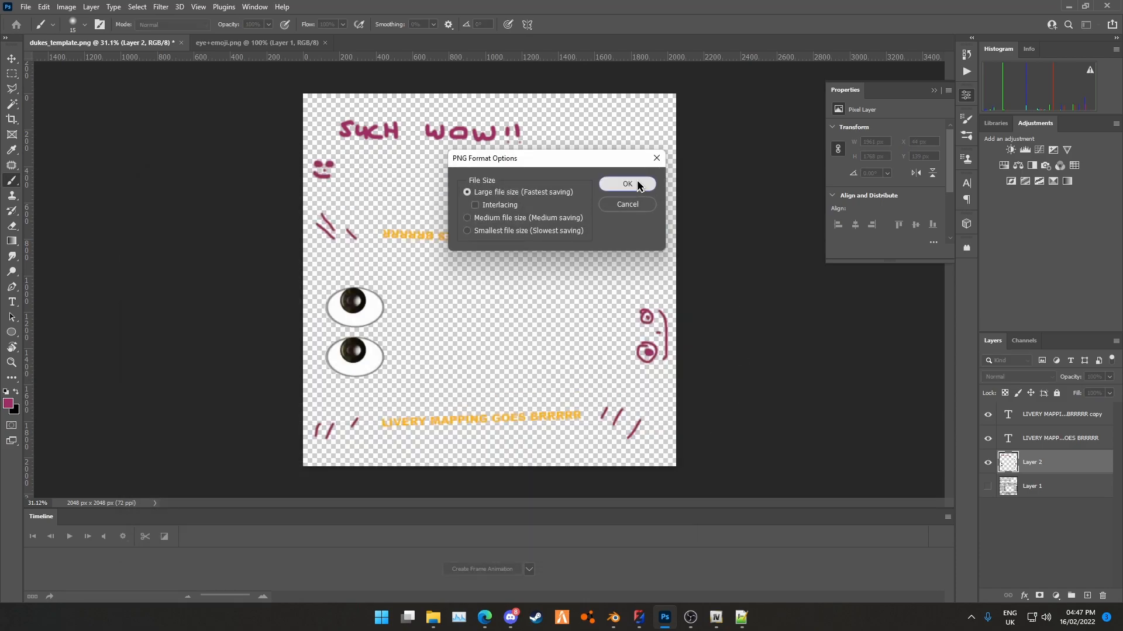
Switch to ZModeler and display only the chassis mesh of dukes_hi, viewed from underneath
click(641, 618)
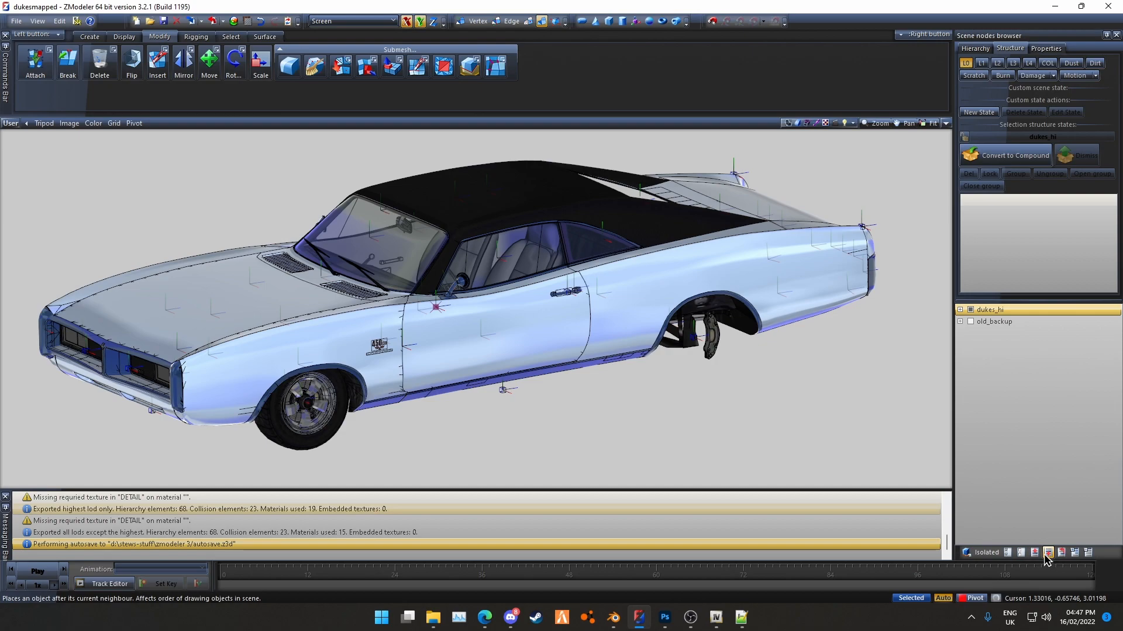
click(1021, 553)
click(959, 309)
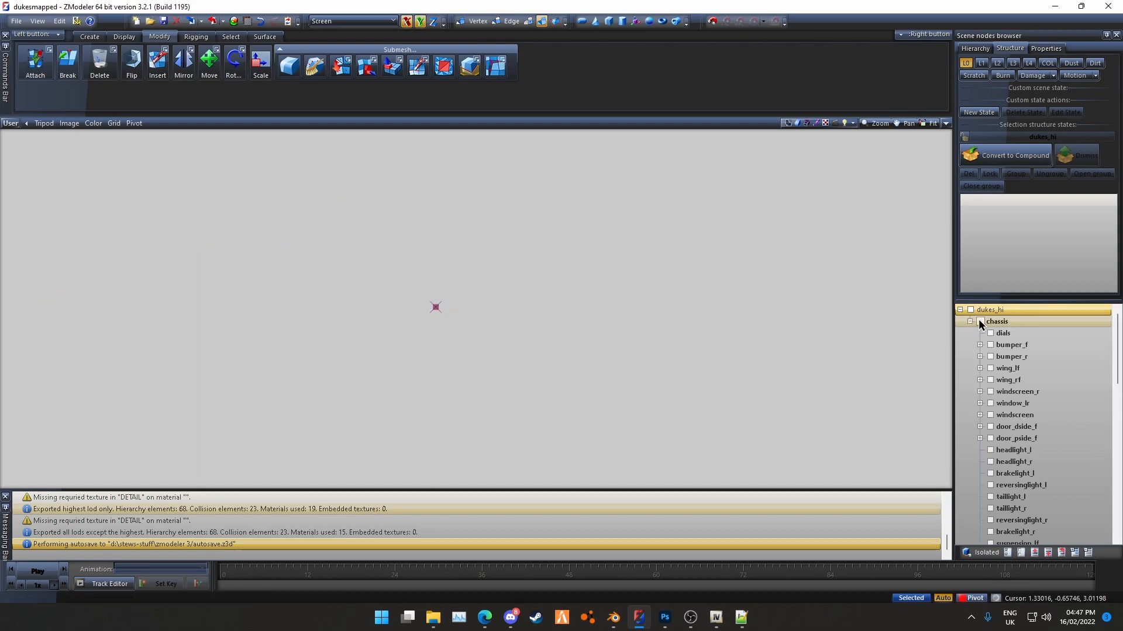
click(980, 321)
middle_drag(694, 414, 763, 324)
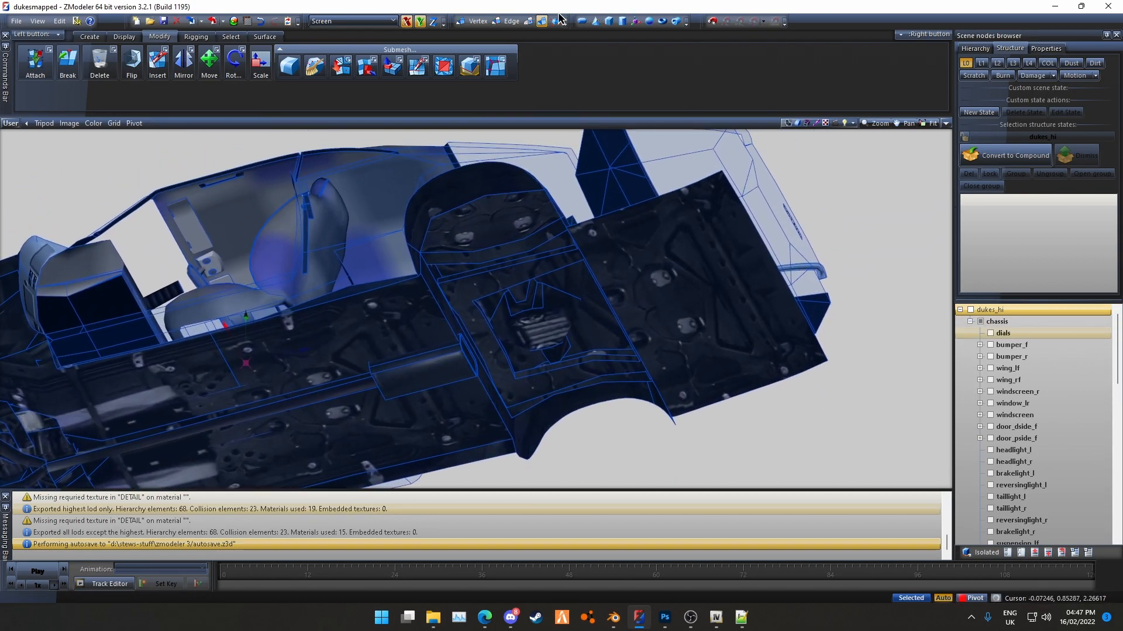
Detach a single polygon of the rear underbody from the chassis mesh and return to object-level editing
click(529, 24)
scroll(663, 308, up, 5)
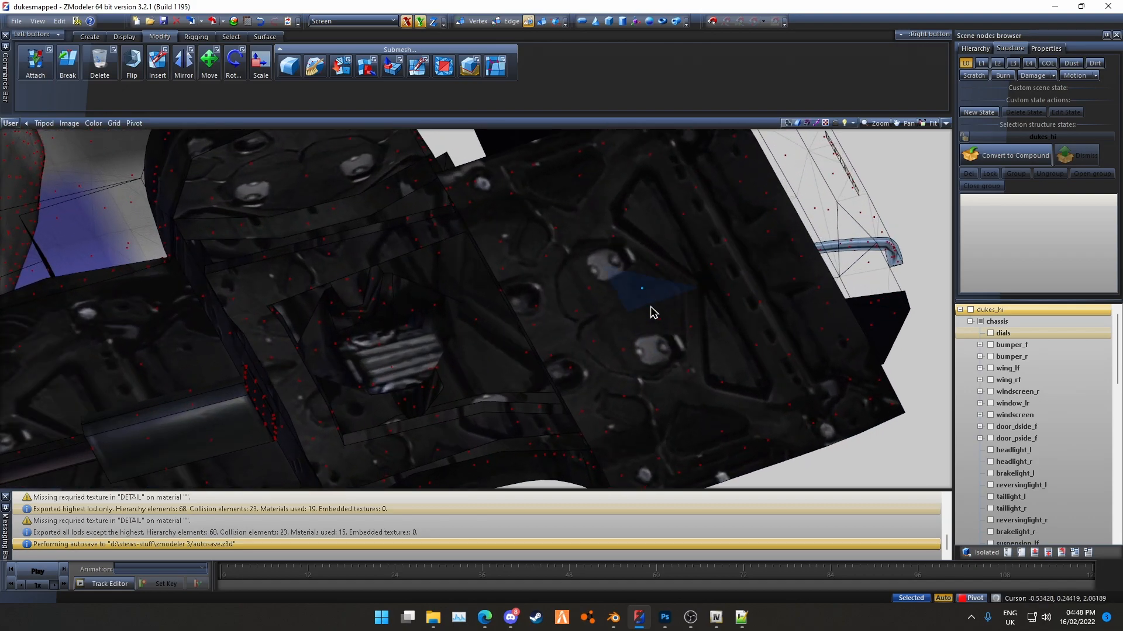
click(230, 36)
click(362, 59)
click(649, 329)
click(160, 36)
click(367, 65)
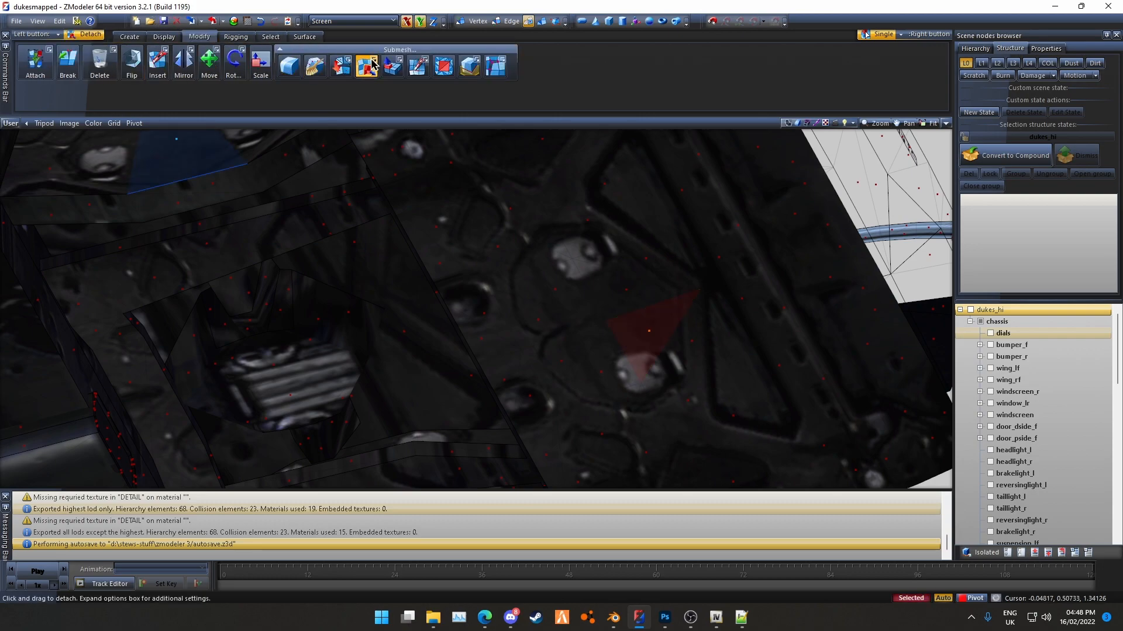
click(373, 59)
click(660, 311)
scroll(645, 284, down, 6)
click(549, 24)
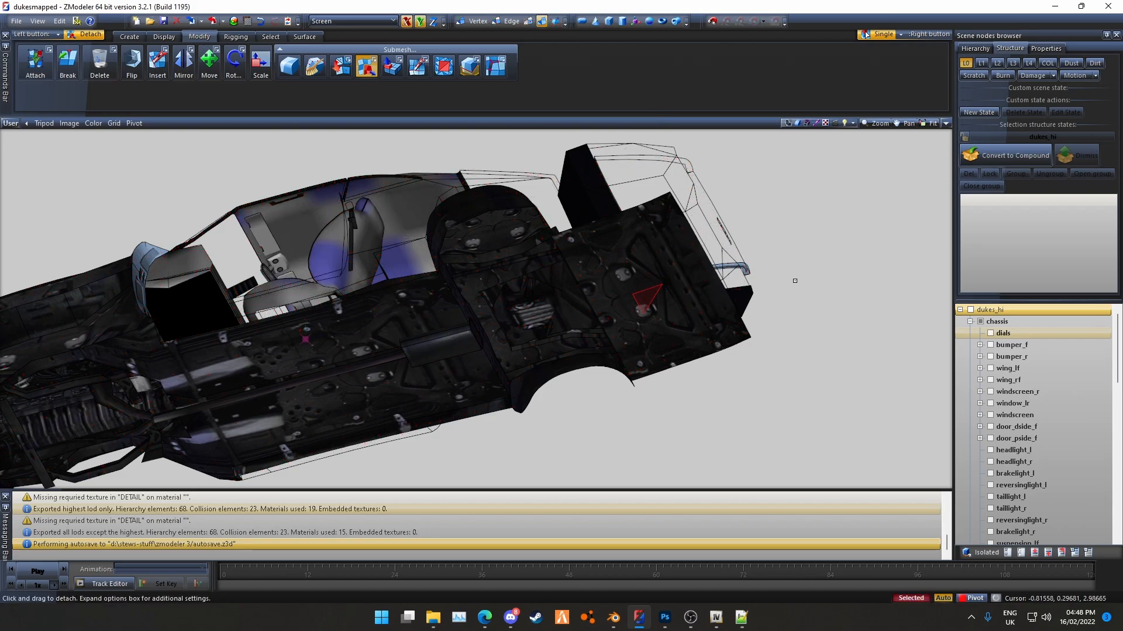
Activate the Move tool with the Local coordinate system for the detached underbody polygon
click(210, 76)
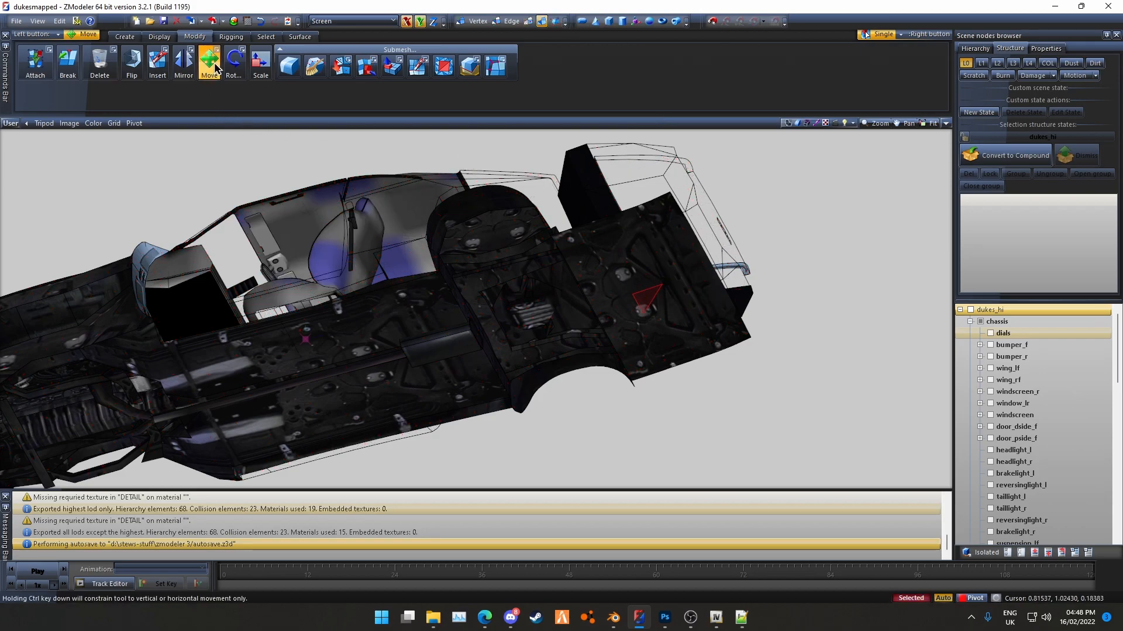
click(345, 20)
click(329, 44)
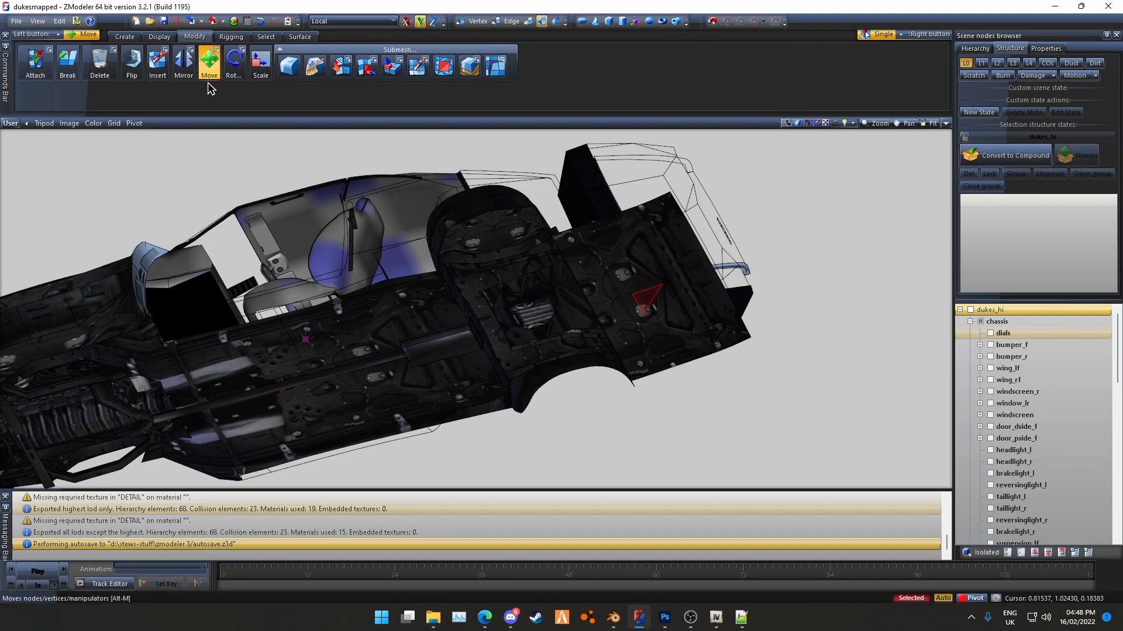
scroll(654, 298, up, 3)
alt+middle_drag(683, 300, 819, 427)
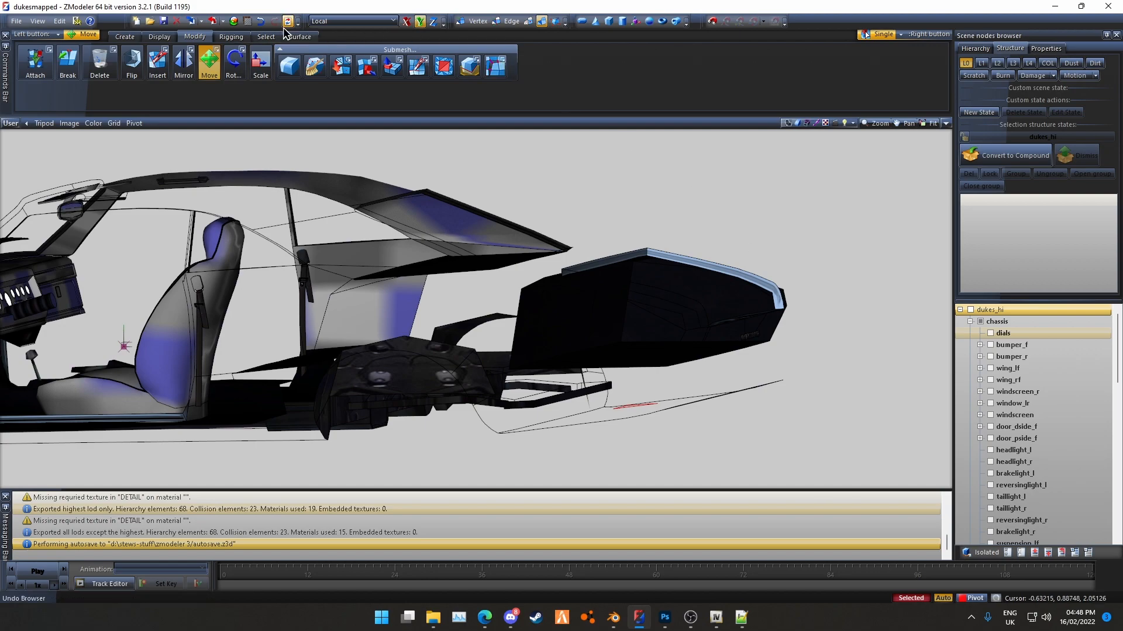
Duplicate the dual-diffuse vehicle_generic_smallspecmap [PAINT:1] material, rename the copy vehicle_generic_smallspecmap [PAINT:1], and assign it to the detached polygon
click(235, 23)
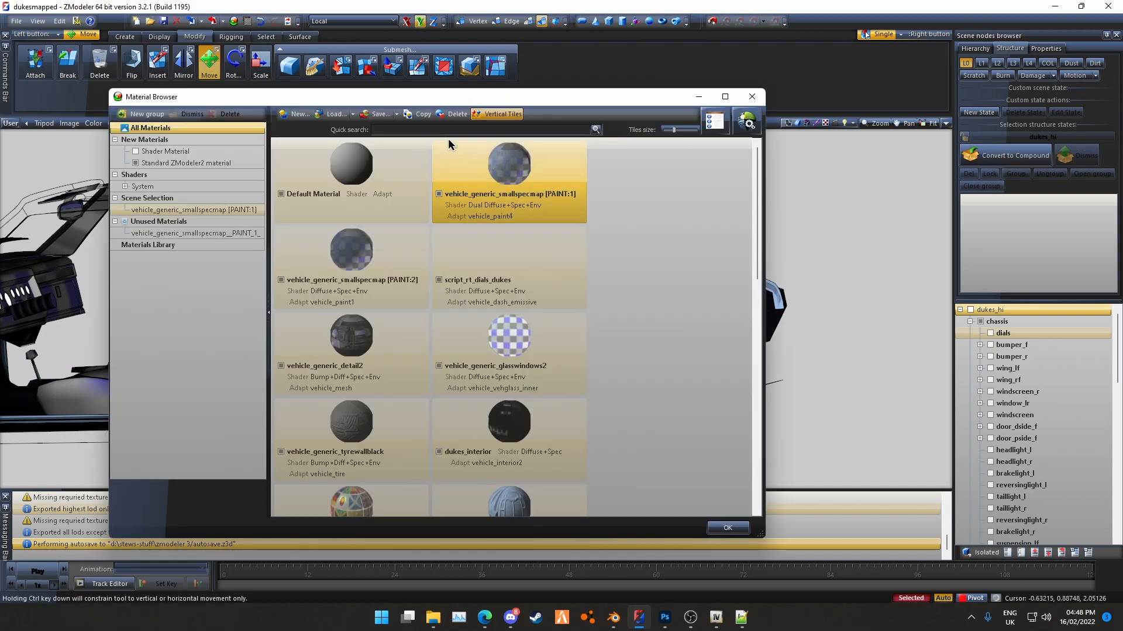
click(424, 115)
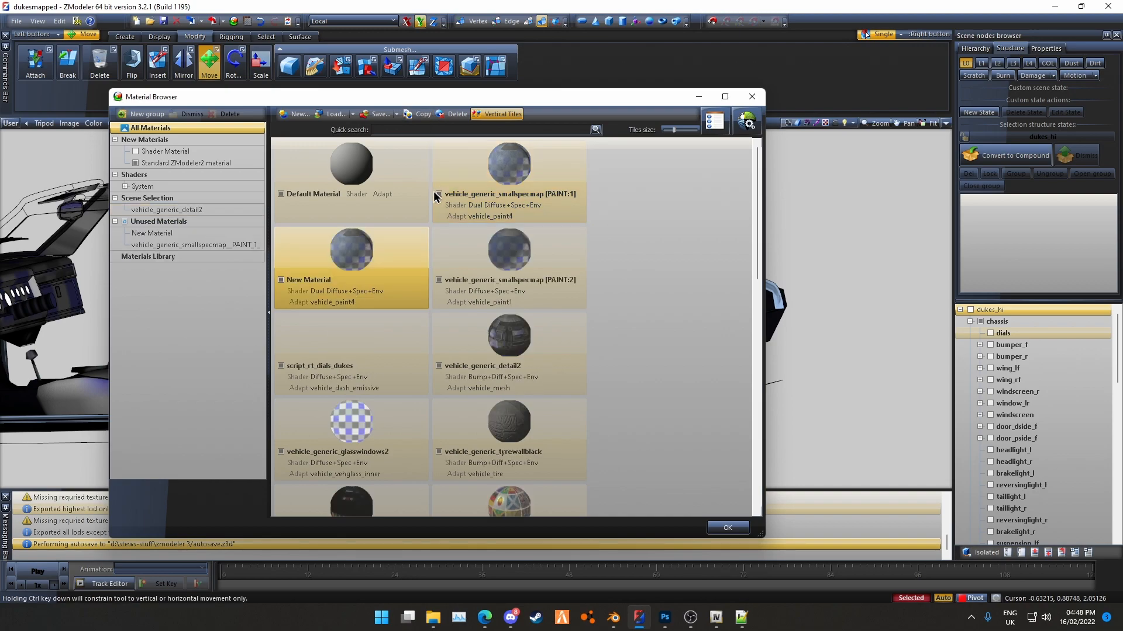
click(342, 279)
text(vehicle_generic_smallspecmap [PAINT:1)
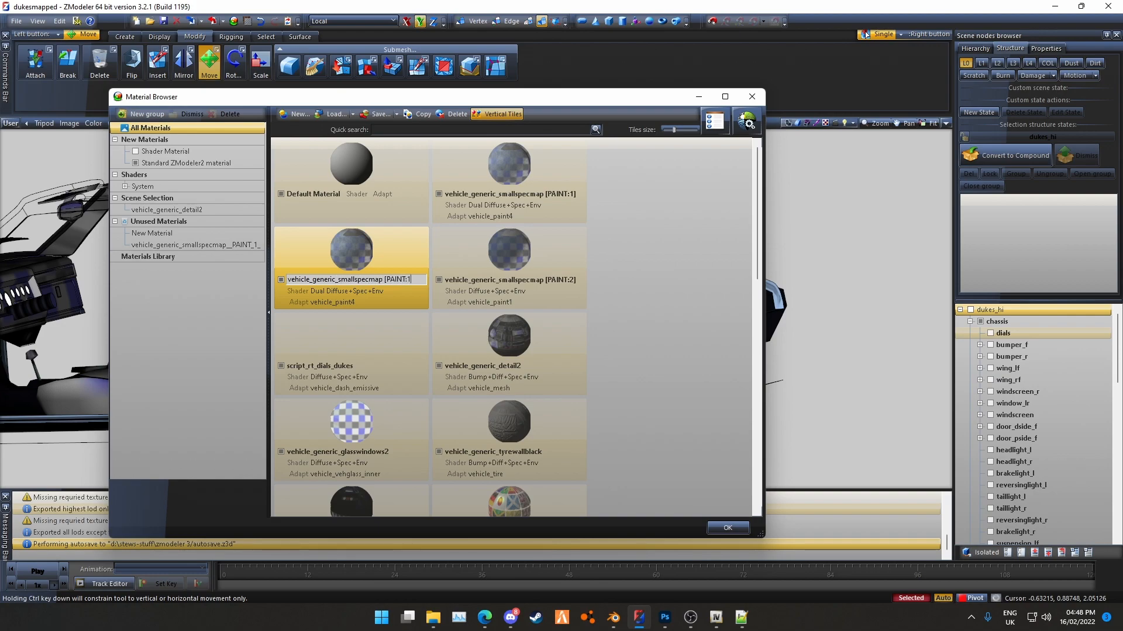
key(Return)
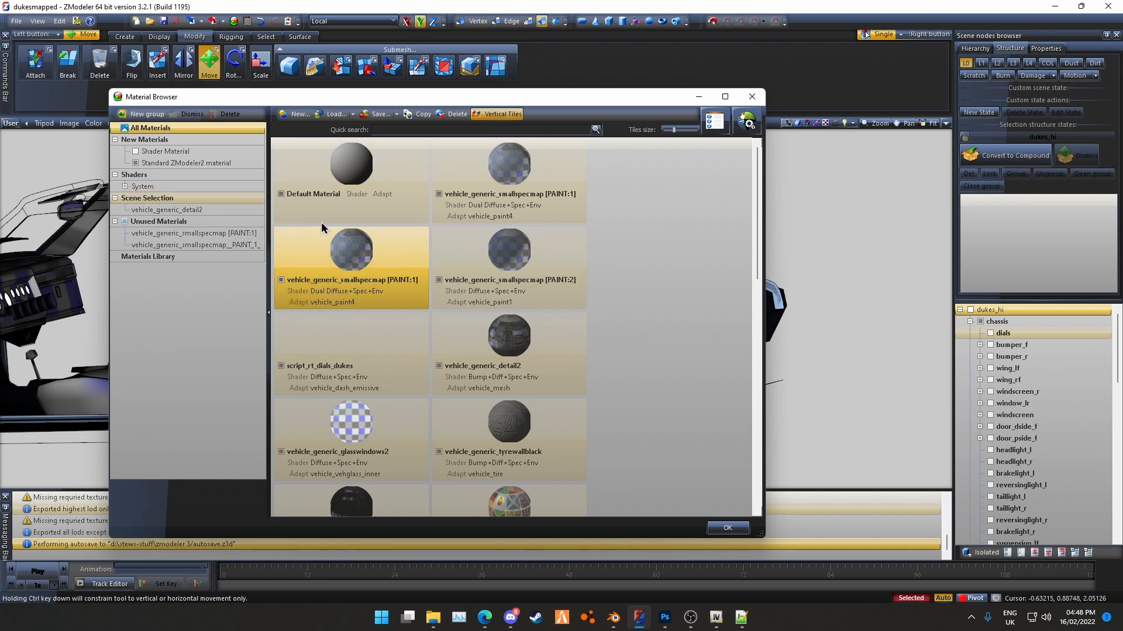
drag(333, 259, 225, 211)
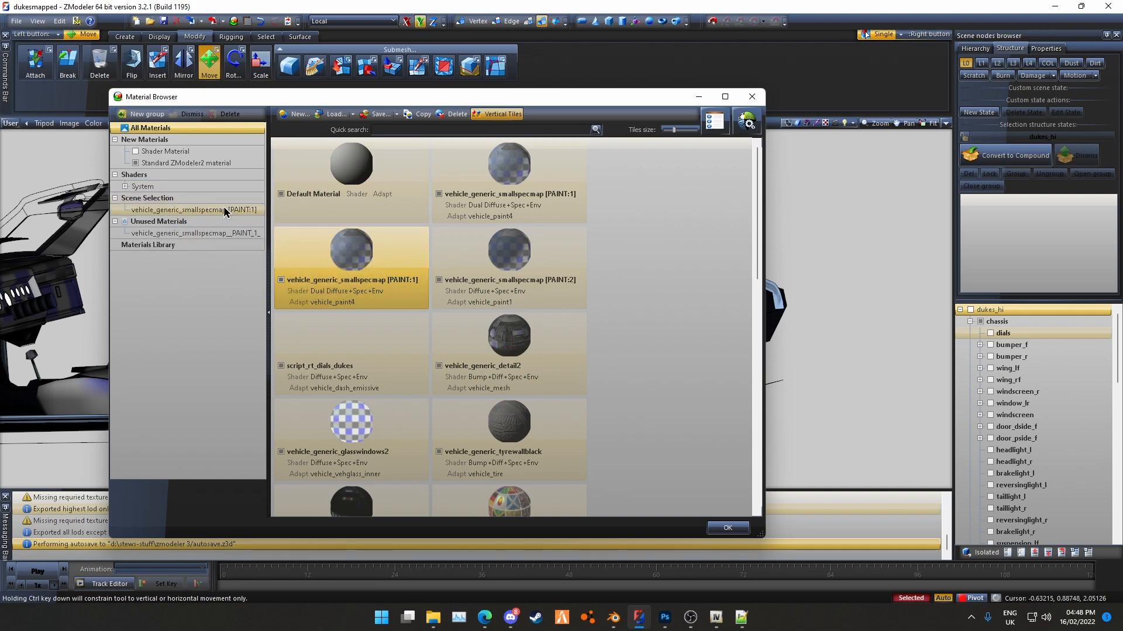
From the copied material's DETAIL2 texture map, create a texture group named dukestest_livery1.yft
double_click(369, 258)
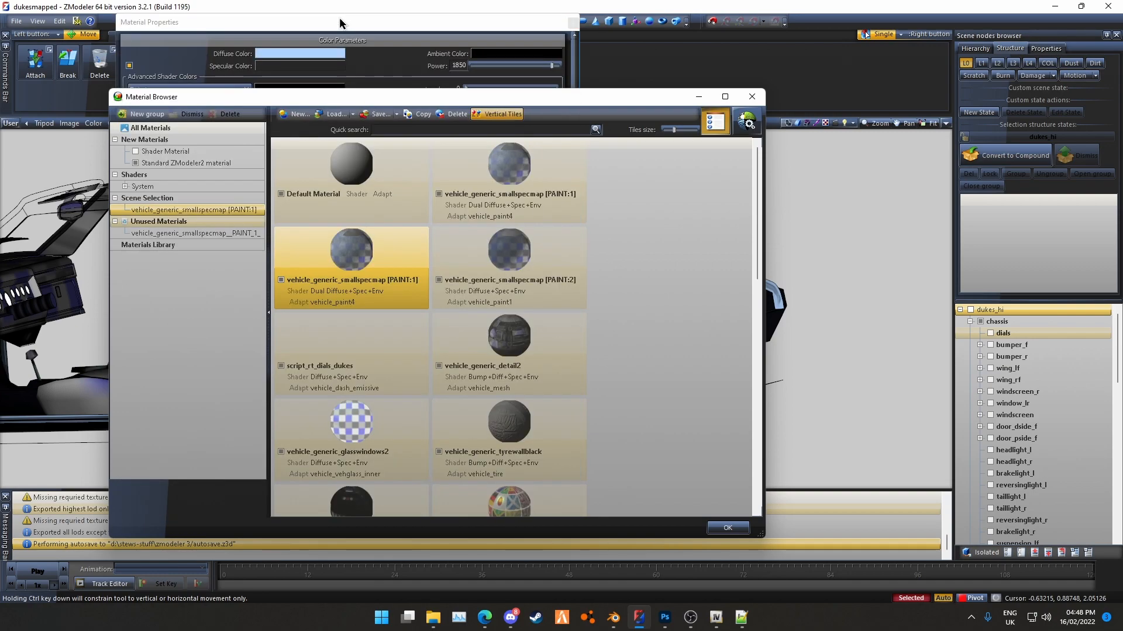
drag(339, 18, 365, 5)
drag(602, 135, 608, 202)
click(415, 373)
click(170, 34)
text(dukestest_livery)
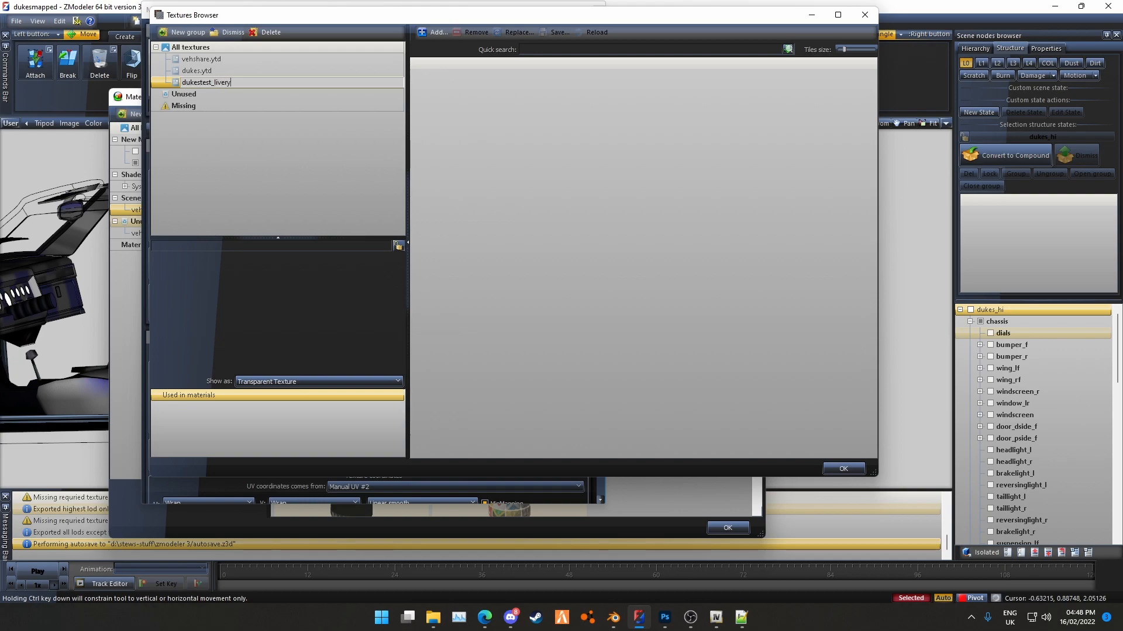
text(1.yft)
key(Return)
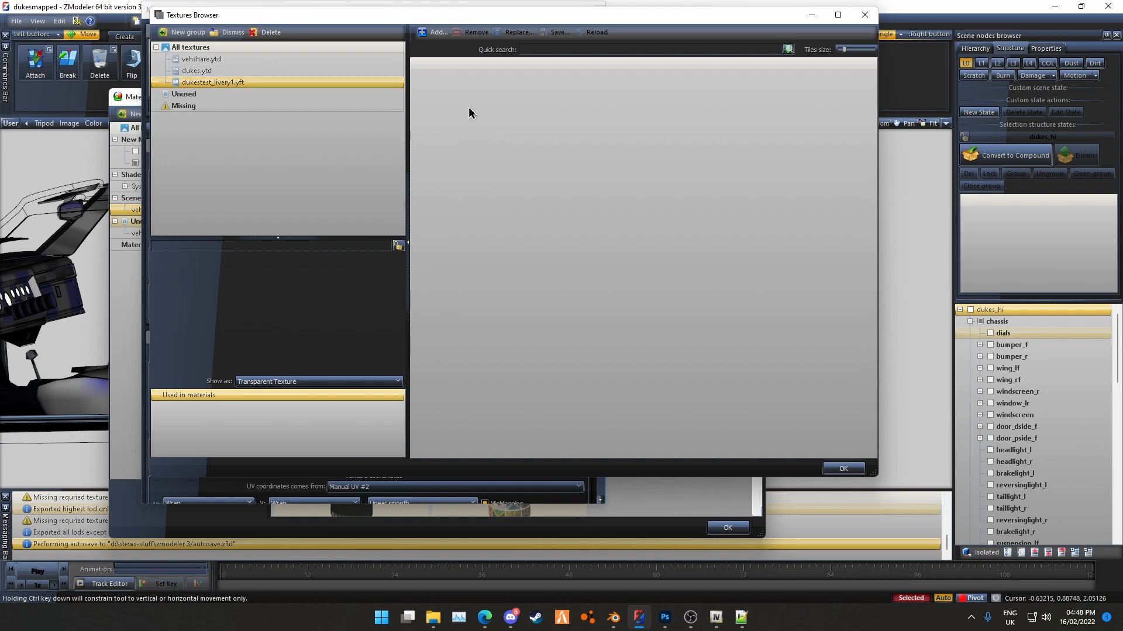
Add dukes_livery1.png to the new texture group, apply it as the DETAIL2 texture map, and close the material windows
click(434, 32)
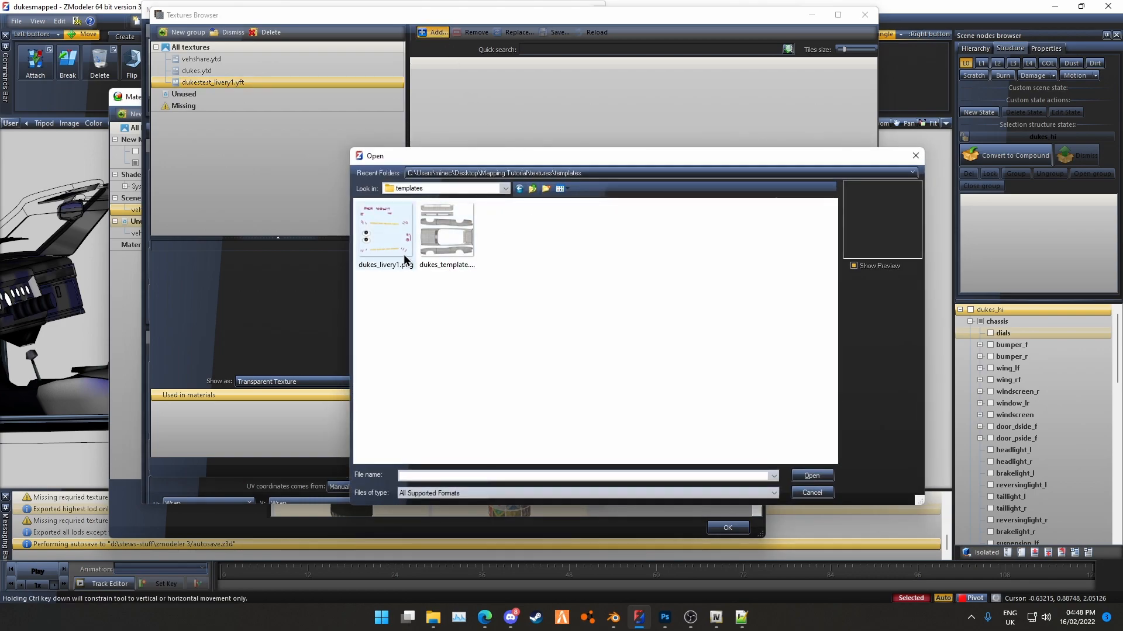
click(403, 254)
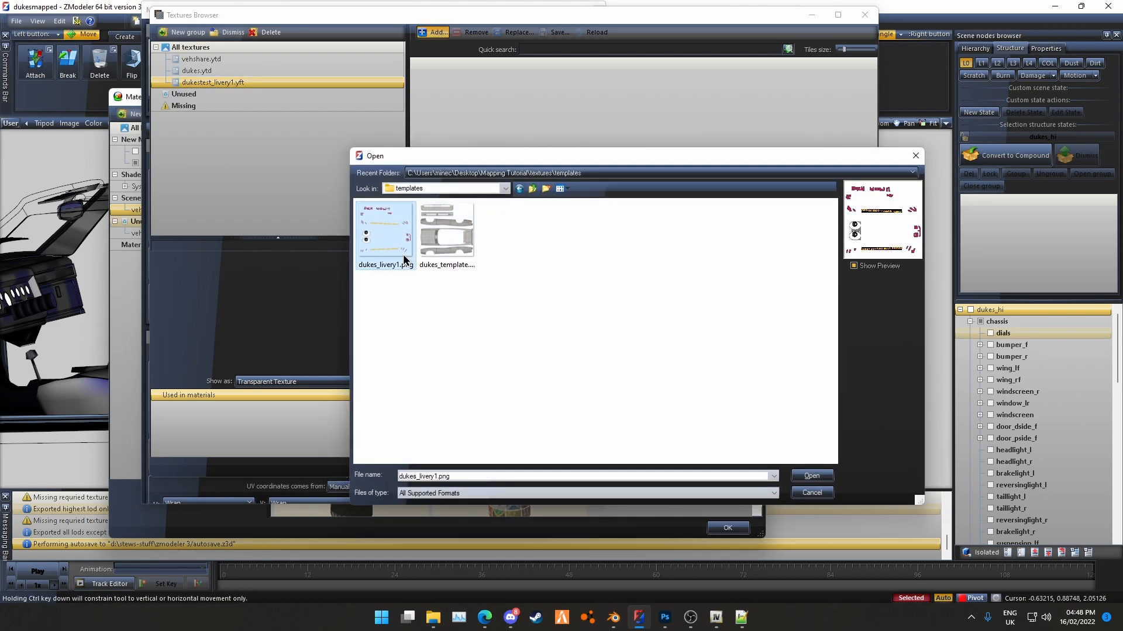
click(811, 476)
scroll(246, 282, down, 3)
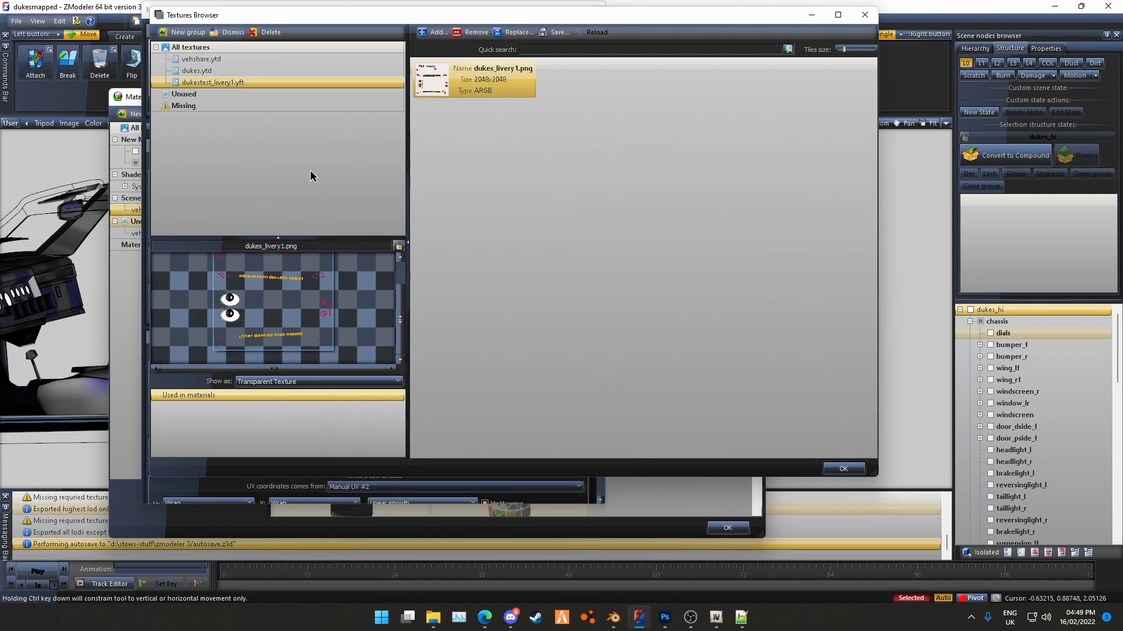
click(843, 468)
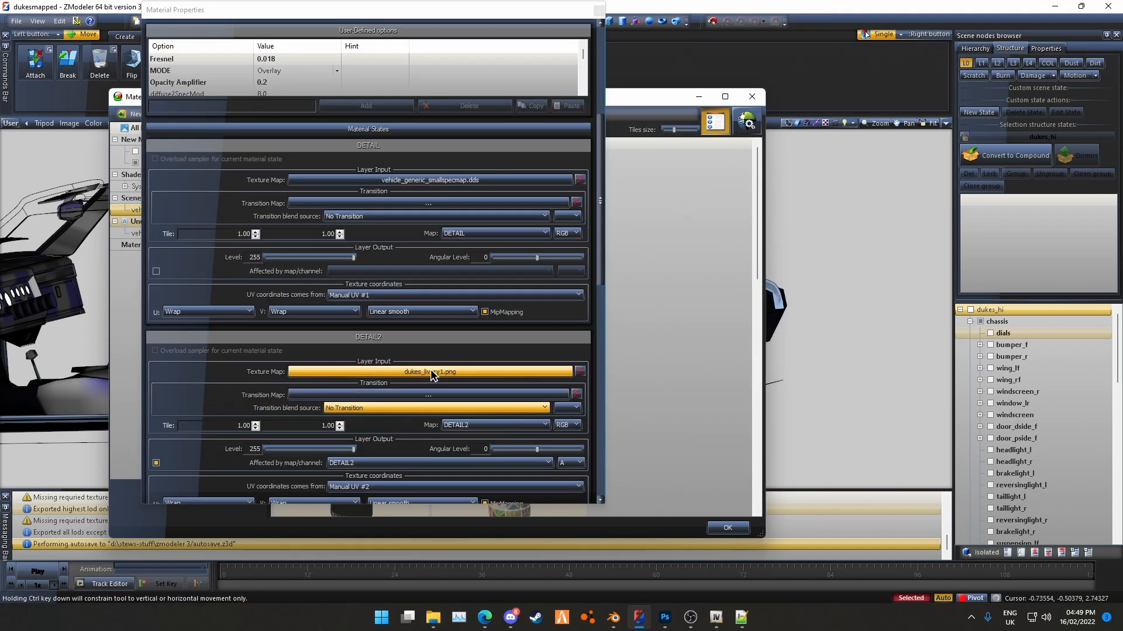
click(597, 10)
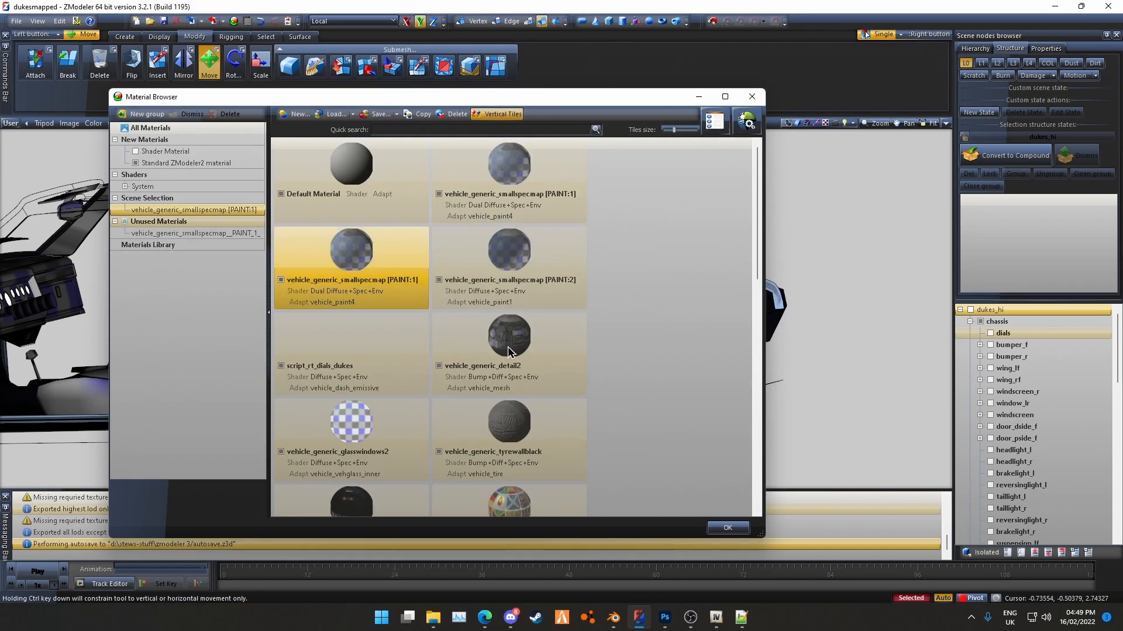
click(727, 528)
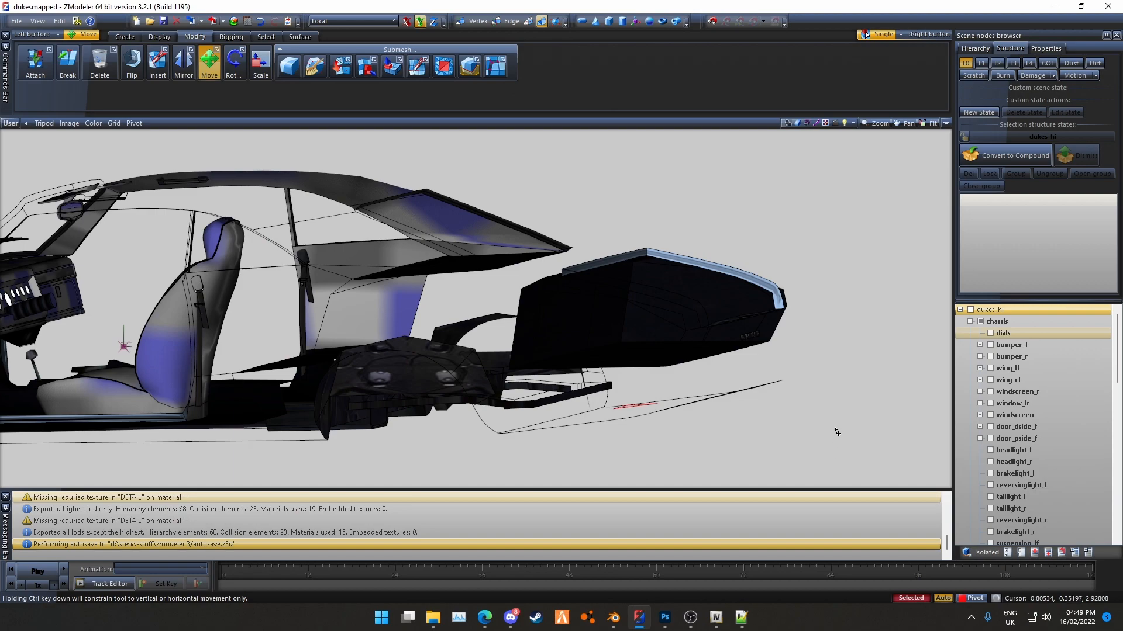
Unlink the detached chassis polygon from the dukes_hi hierarchy and collapse the dukes_hi tree
scroll(1002, 352, down, 10)
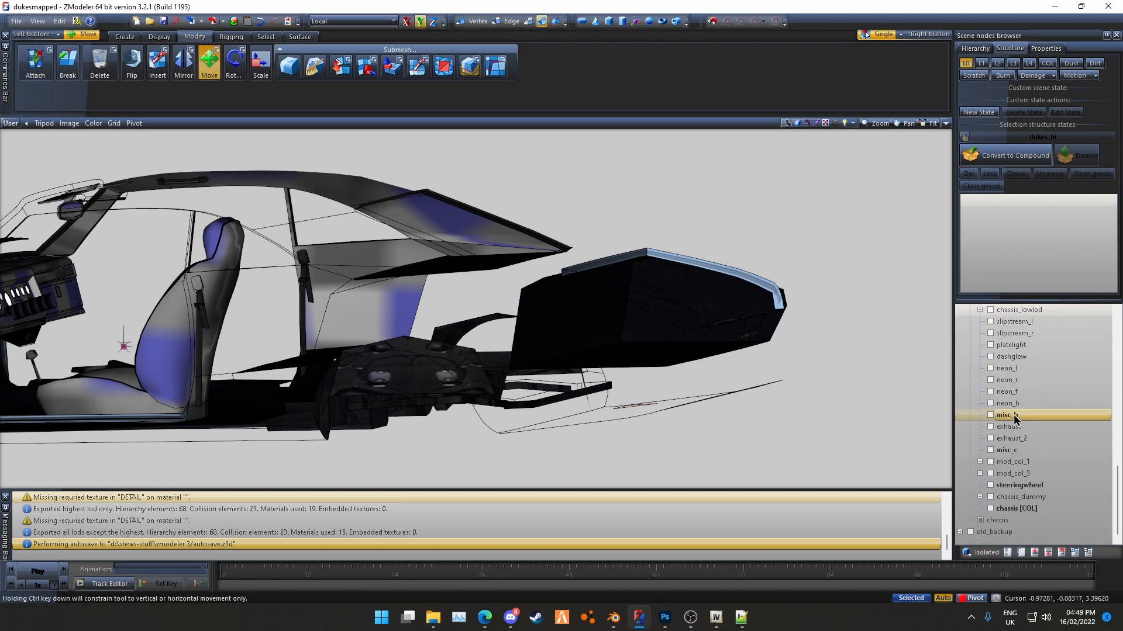
right_click(1000, 523)
mouse_move(1033, 498)
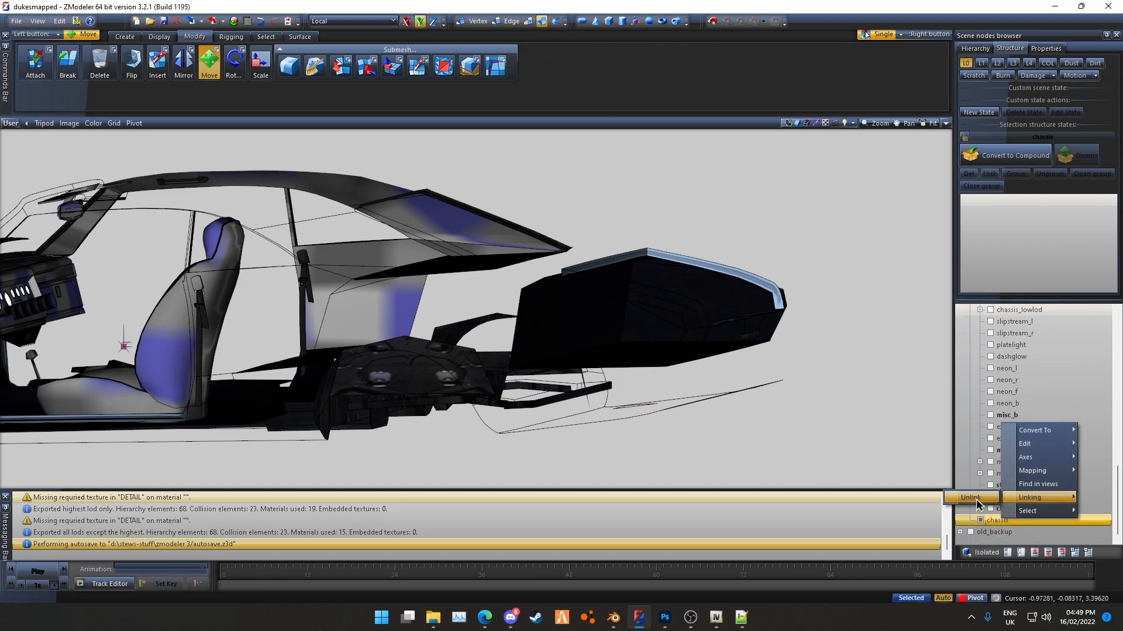
click(977, 499)
scroll(1071, 402, up, 4)
scroll(1071, 404, up, 8)
click(979, 323)
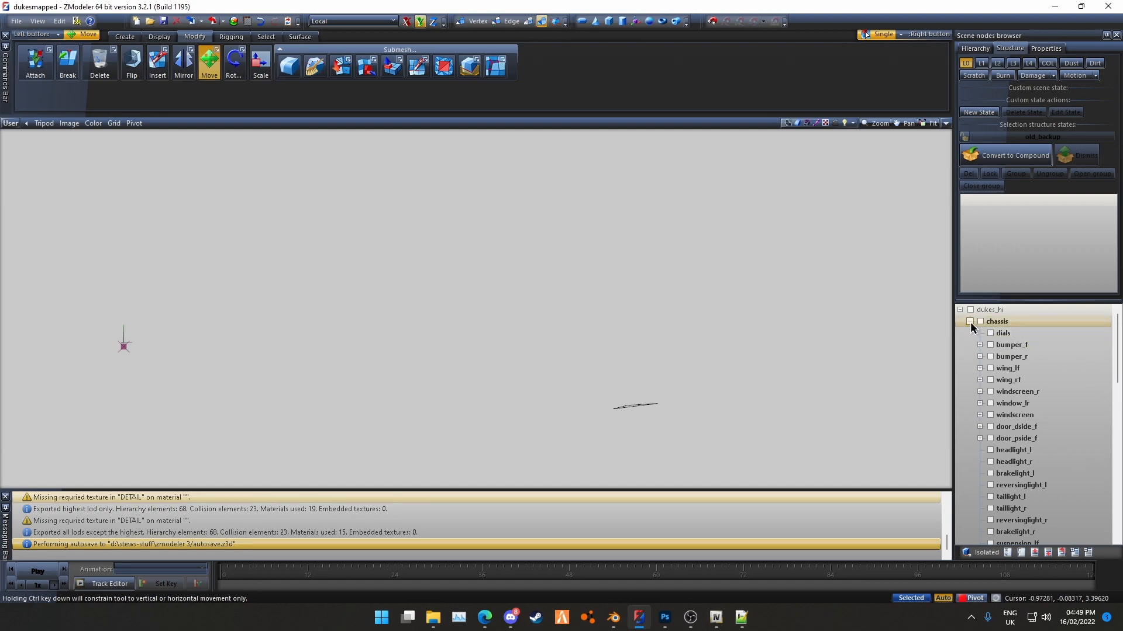
click(960, 310)
Make two copies of the dukes_hi root node without its child parts
click(987, 309)
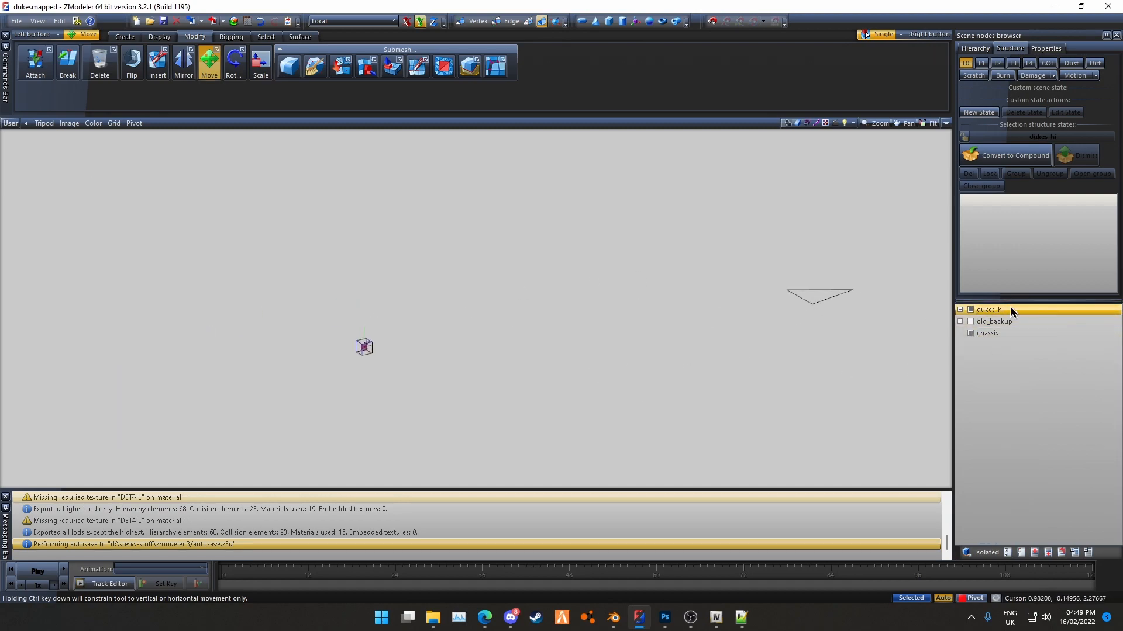
right_click(1005, 309)
mouse_move(1024, 313)
click(980, 316)
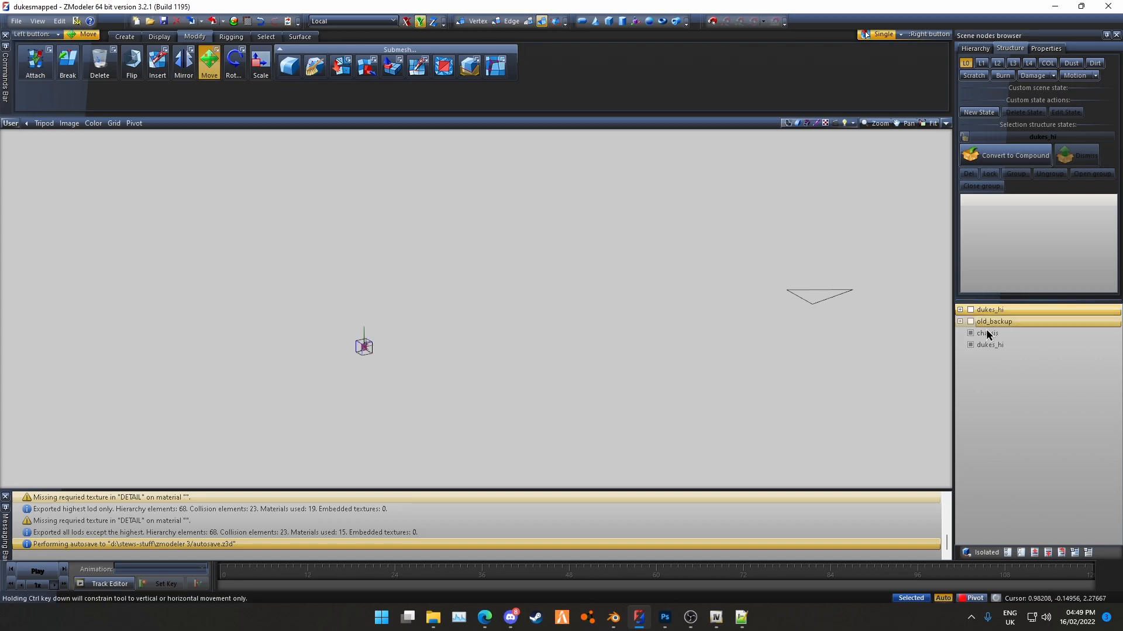
right_click(989, 346)
click(972, 353)
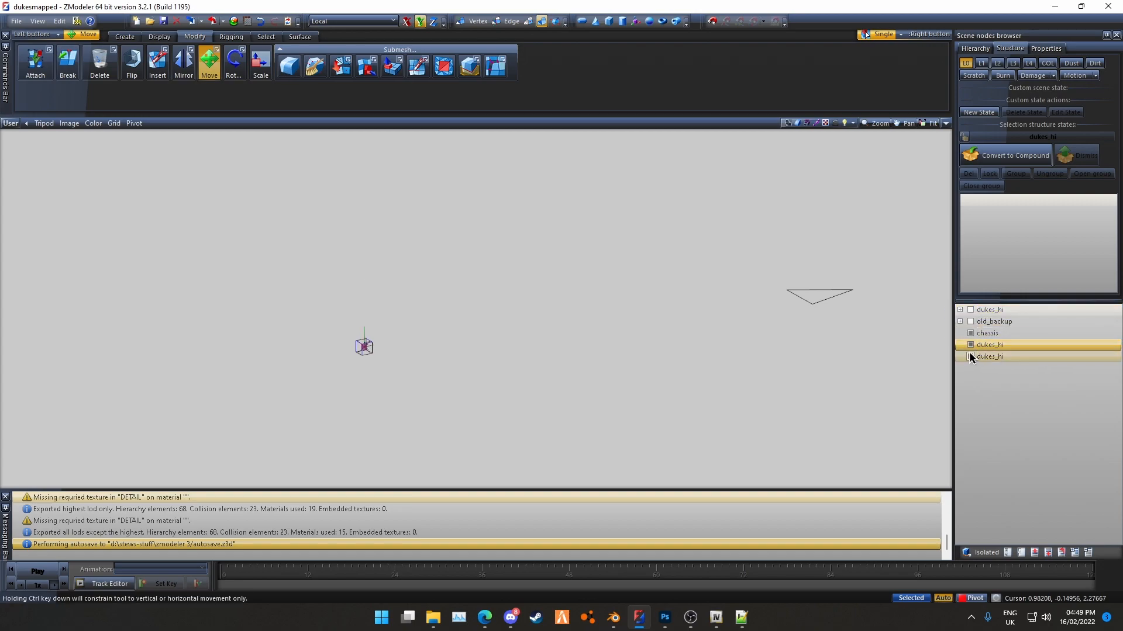
Rename the first copied node dukestest_livery1, nest the second copy under it, and name that one dukestest_livery1_ng
click(1015, 346)
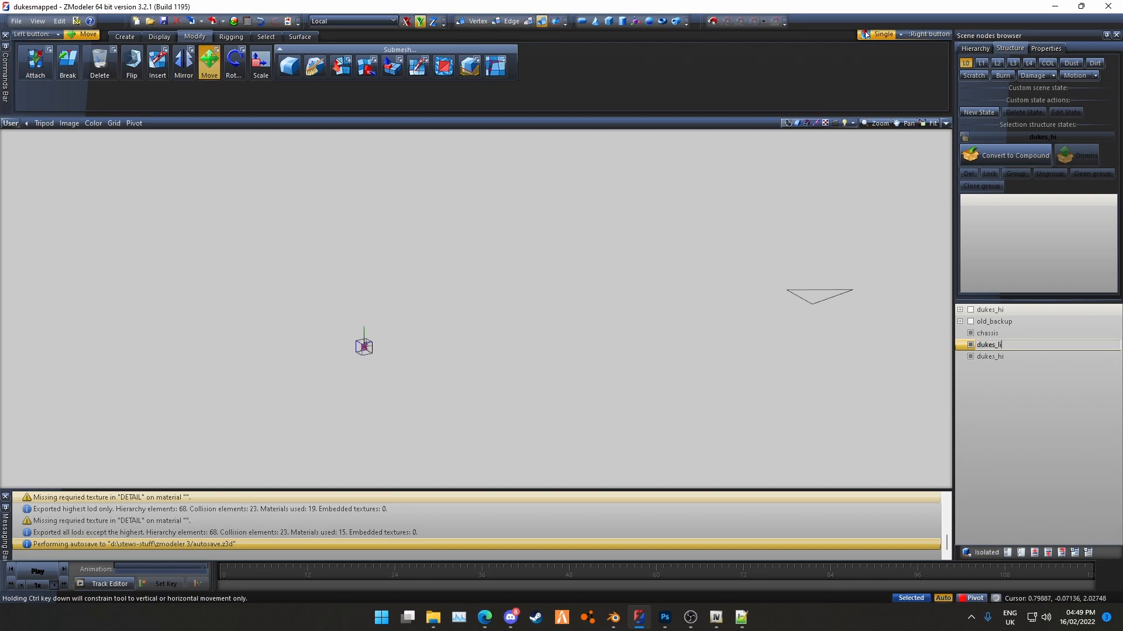
text(dukestest_livery1)
key(Return)
drag(1011, 358, 978, 349)
click(1024, 356)
text(du)
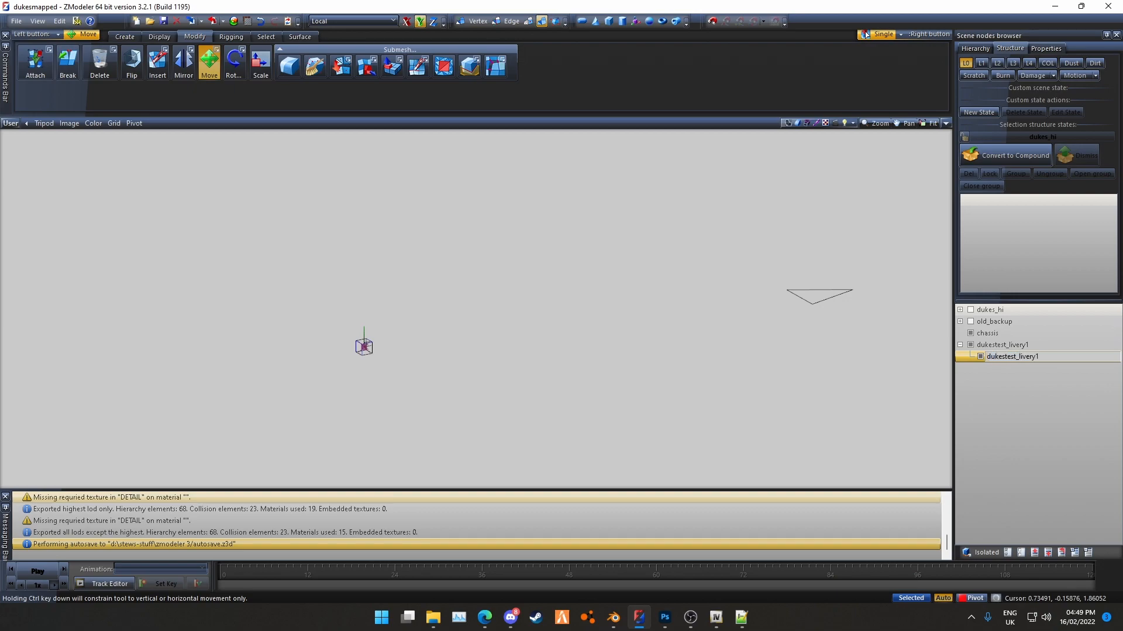
key(Return)
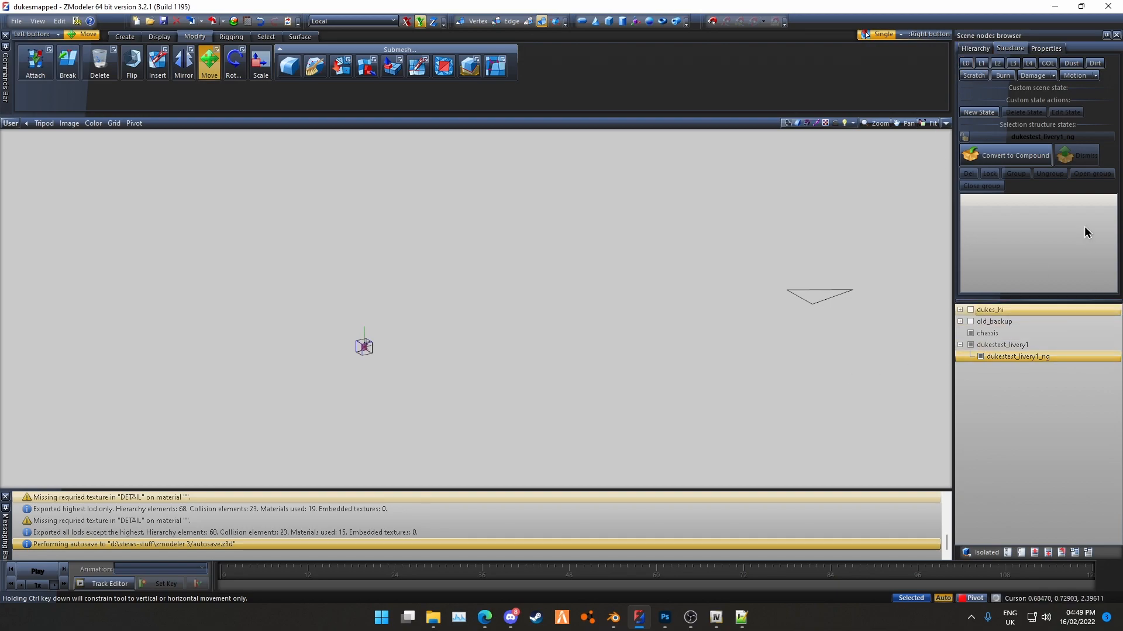
Convert dukestest_livery1_ng to a compound, assign the detached chassis polygon as its L0 mesh, and collapse the dukestest_livery1 tree
click(977, 156)
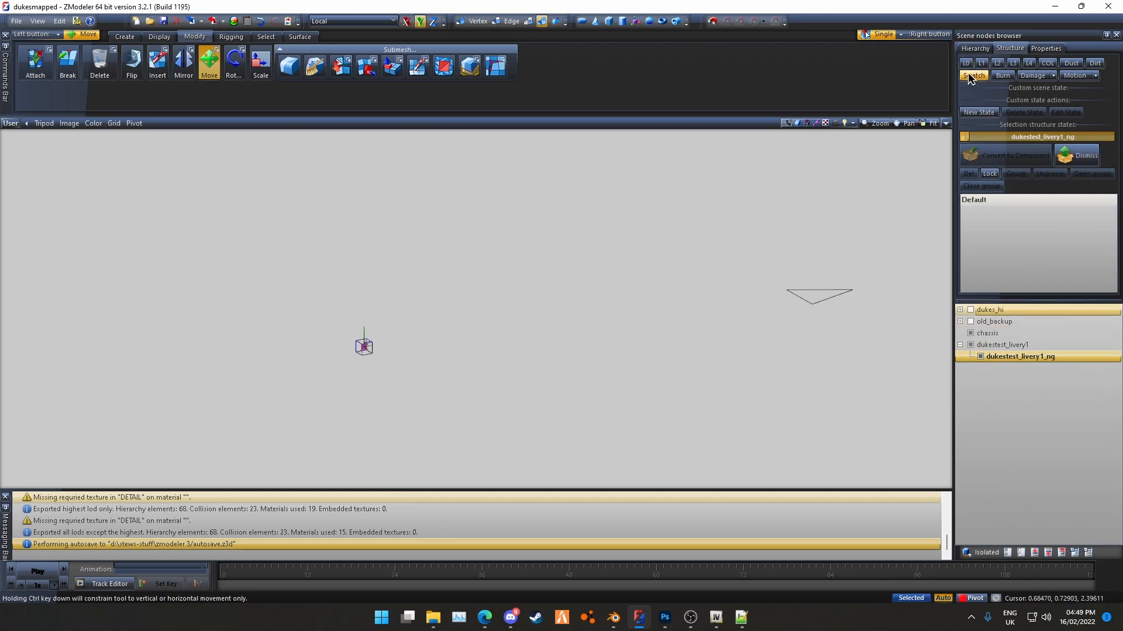
drag(994, 332, 1011, 252)
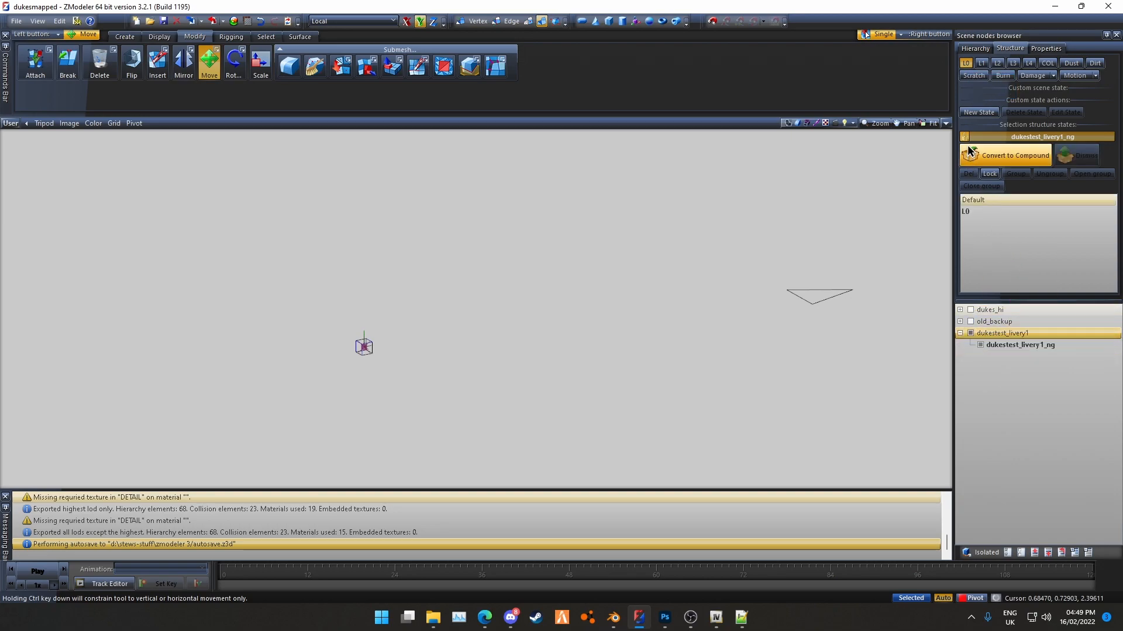
alt+middle_drag(842, 381, 818, 354)
click(189, 73)
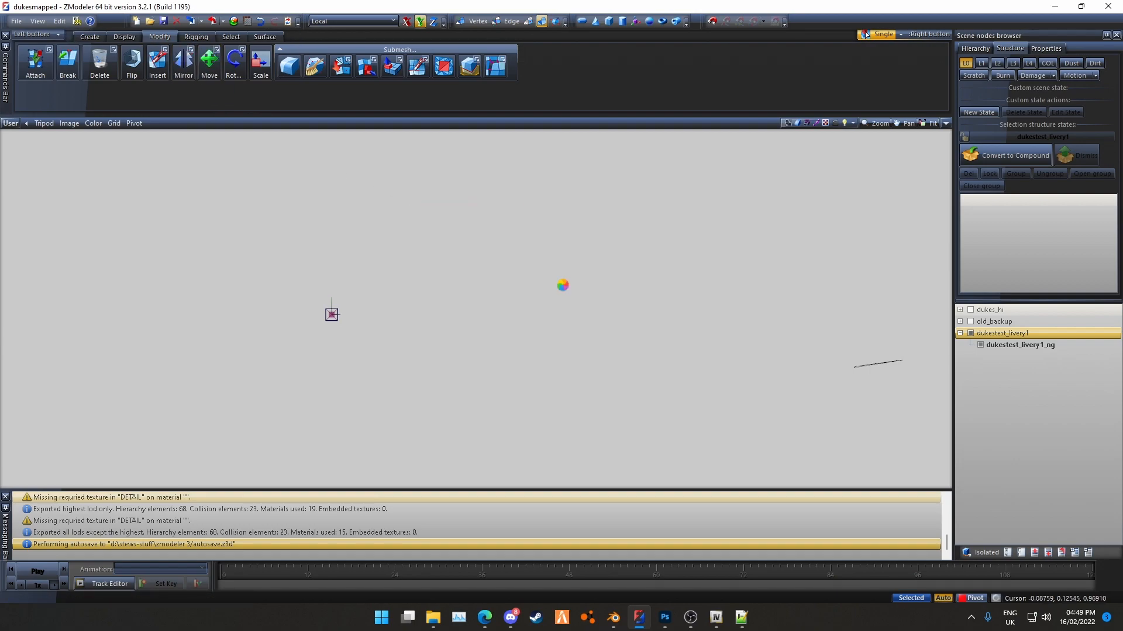
click(961, 334)
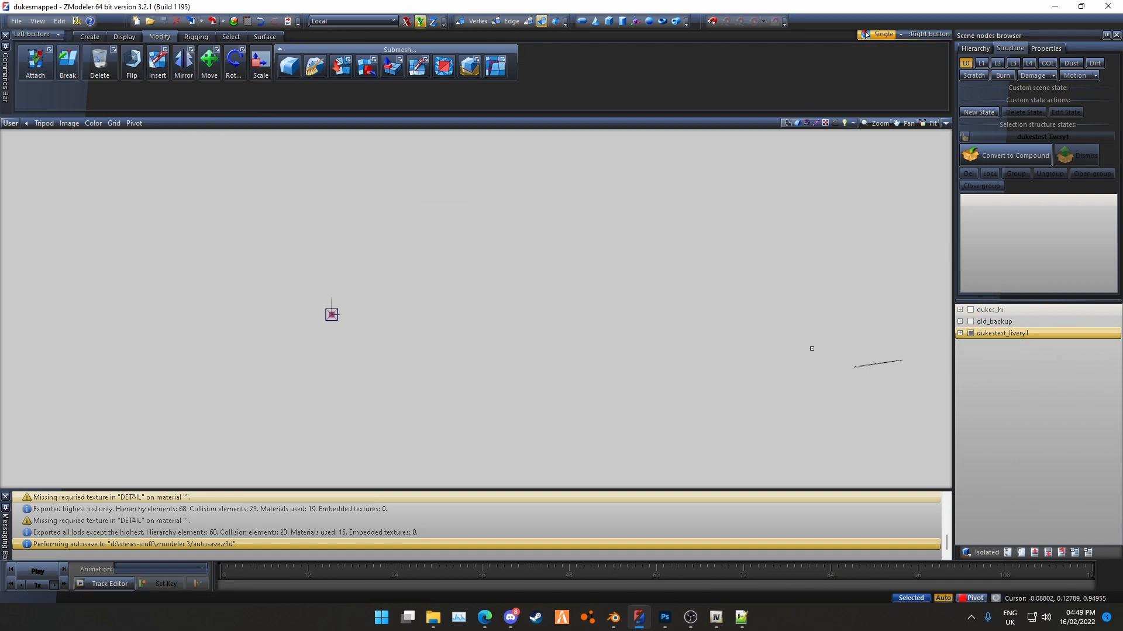
Export the dukestest_livery1 node as a GTA Rage model into the blender folder with Export LODs set to Highest only
click(222, 24)
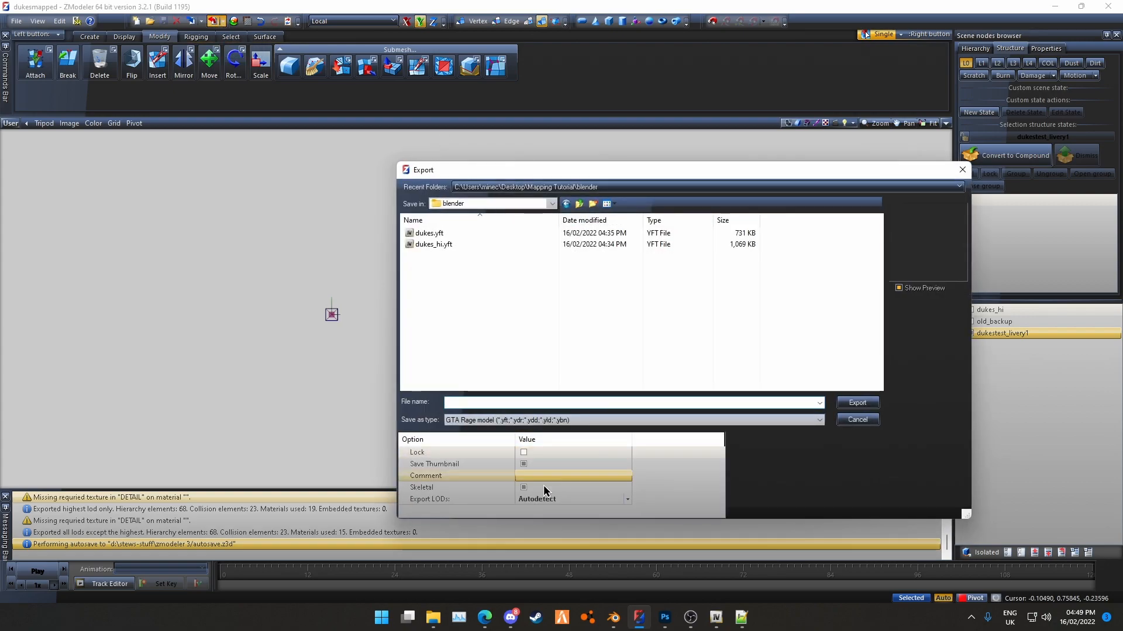
click(542, 500)
click(546, 535)
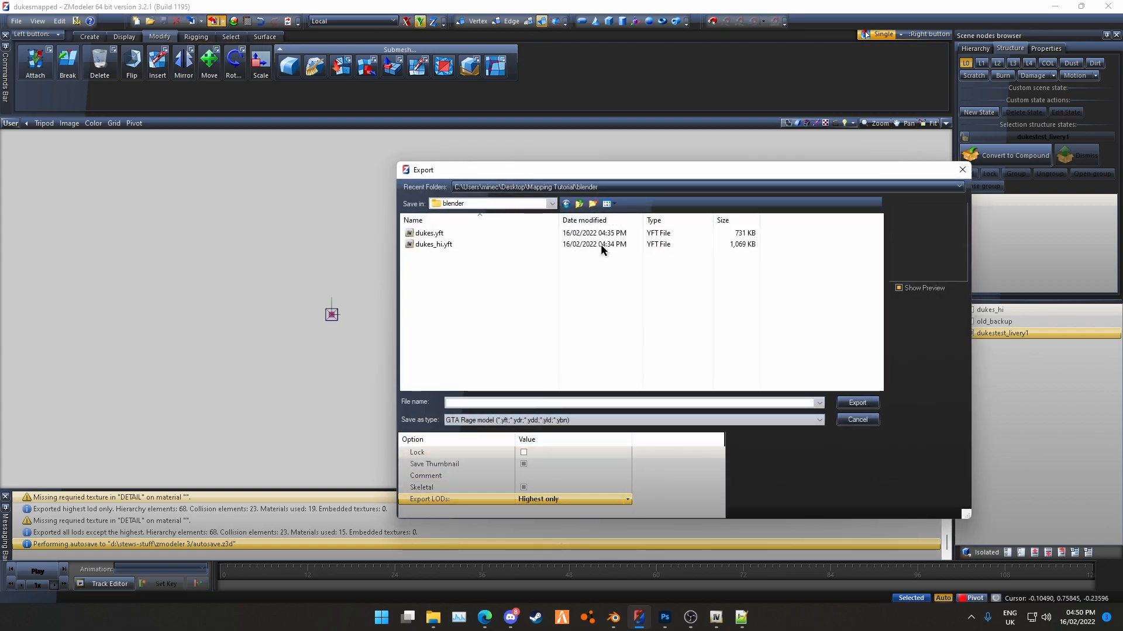
drag(441, 170, 231, 109)
click(332, 341)
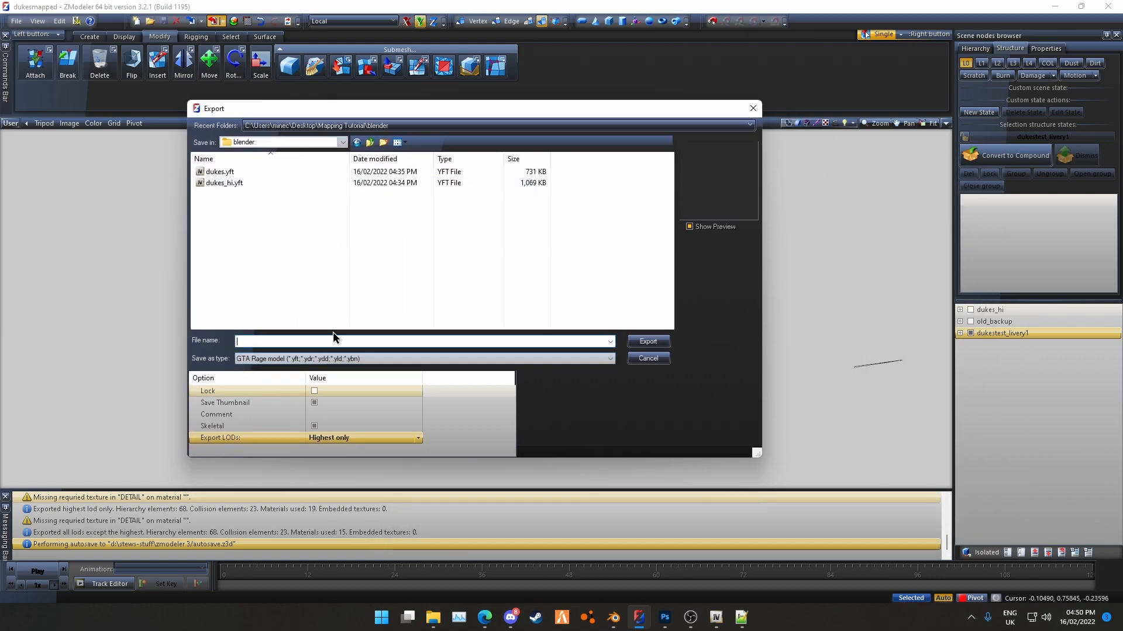
text(dukeste)
click(659, 343)
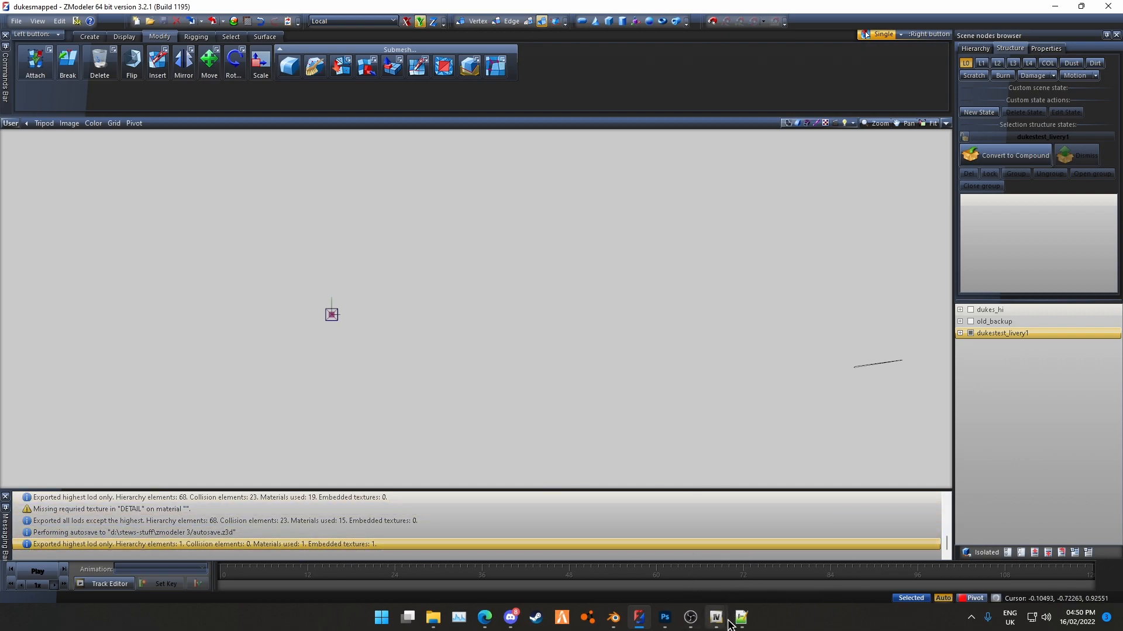
Switch to OpenIV and add dukestest_livery1.yft from the blender folder to the empty dukestesti_mods.rpf archive
mouse_move(718, 617)
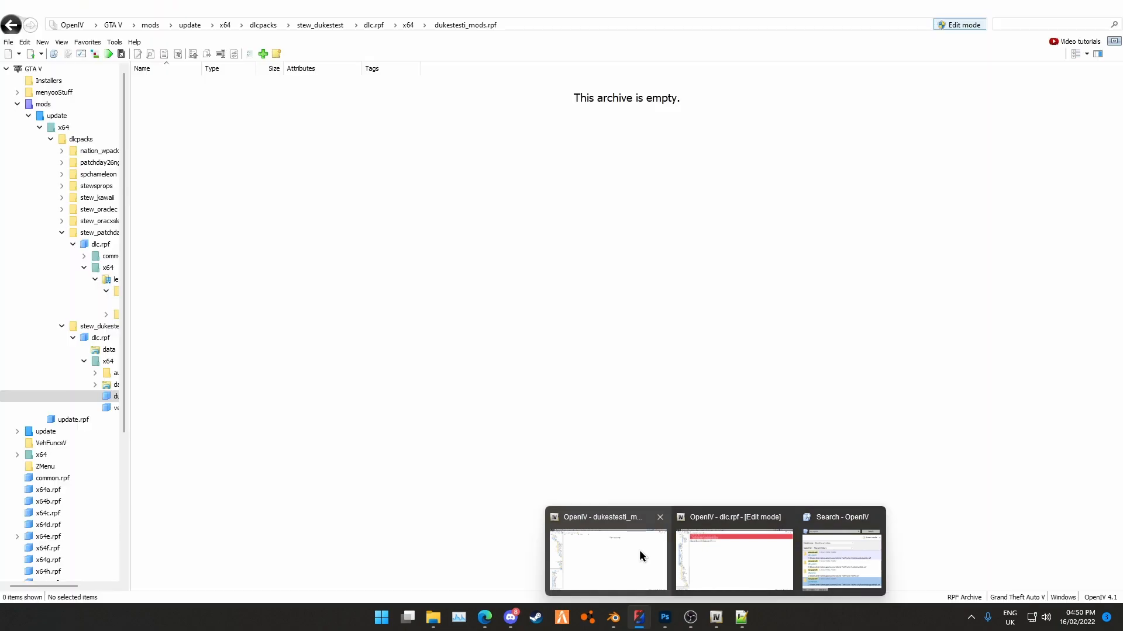
click(640, 556)
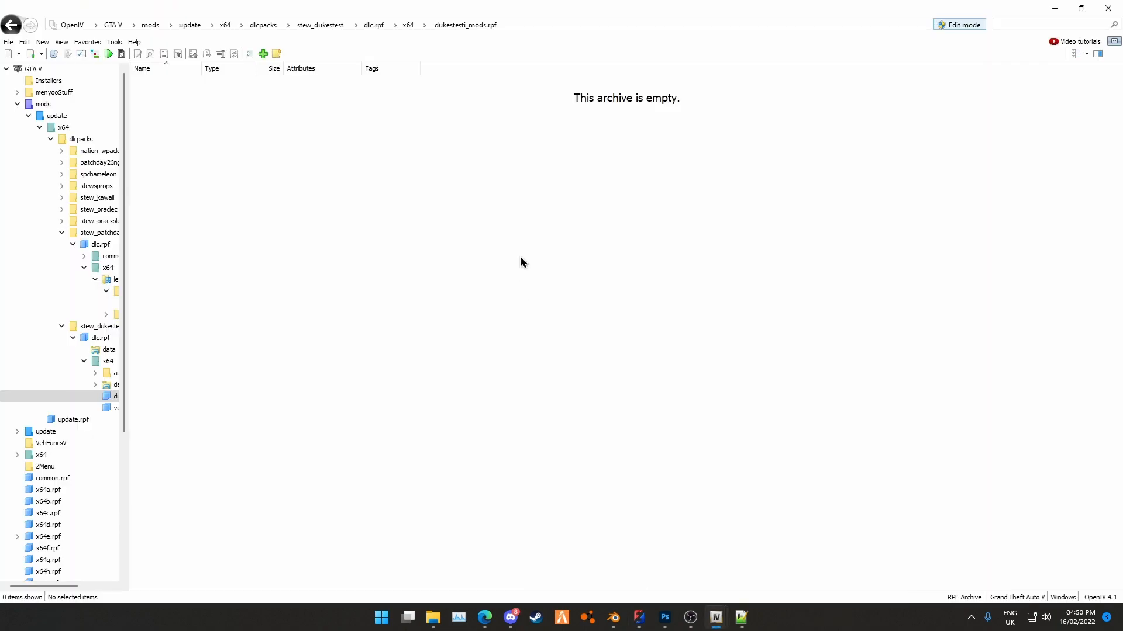
click(433, 617)
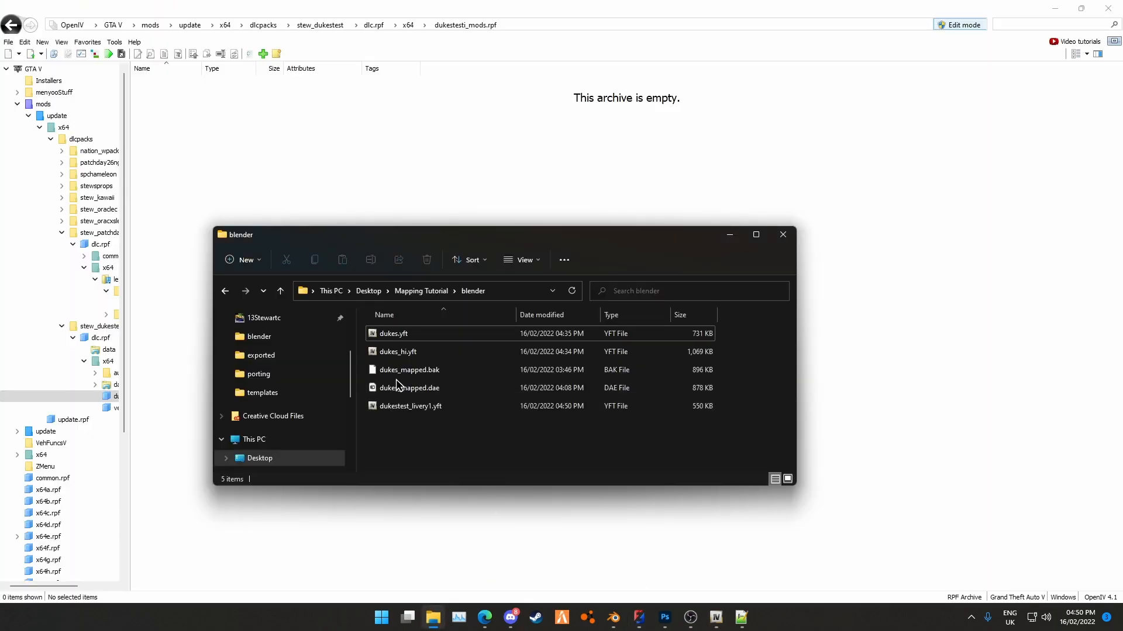
drag(422, 409, 250, 141)
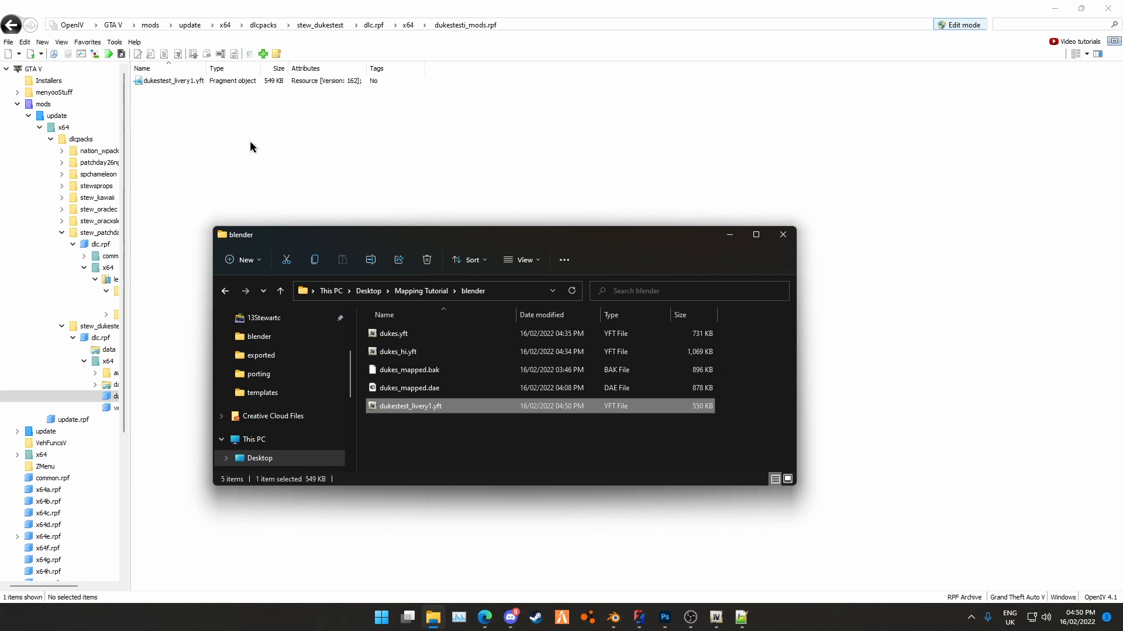
Rename the mods archive in the add-on's x64 folder to dukestest_mods.rpf
click(413, 25)
click(164, 105)
click(173, 101)
click(173, 100)
key(Delete)
key(Return)
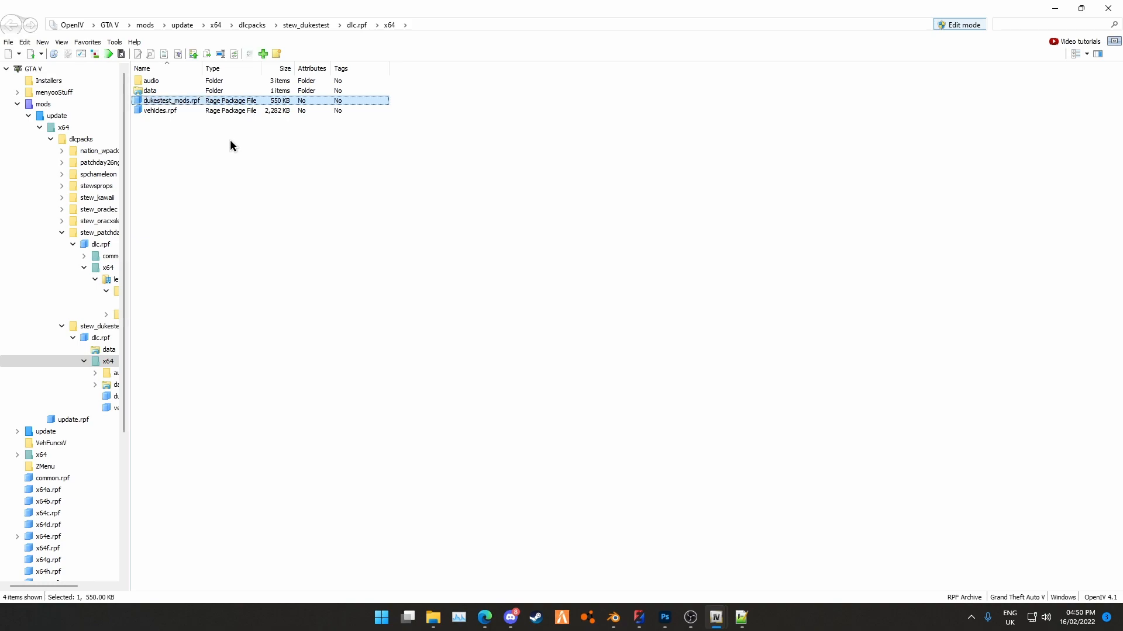
Preview dukestest_livery1.yft from dukestest_mods.rpf in the model viewer and inspect its polygon and embedded texture
double_click(252, 100)
double_click(216, 81)
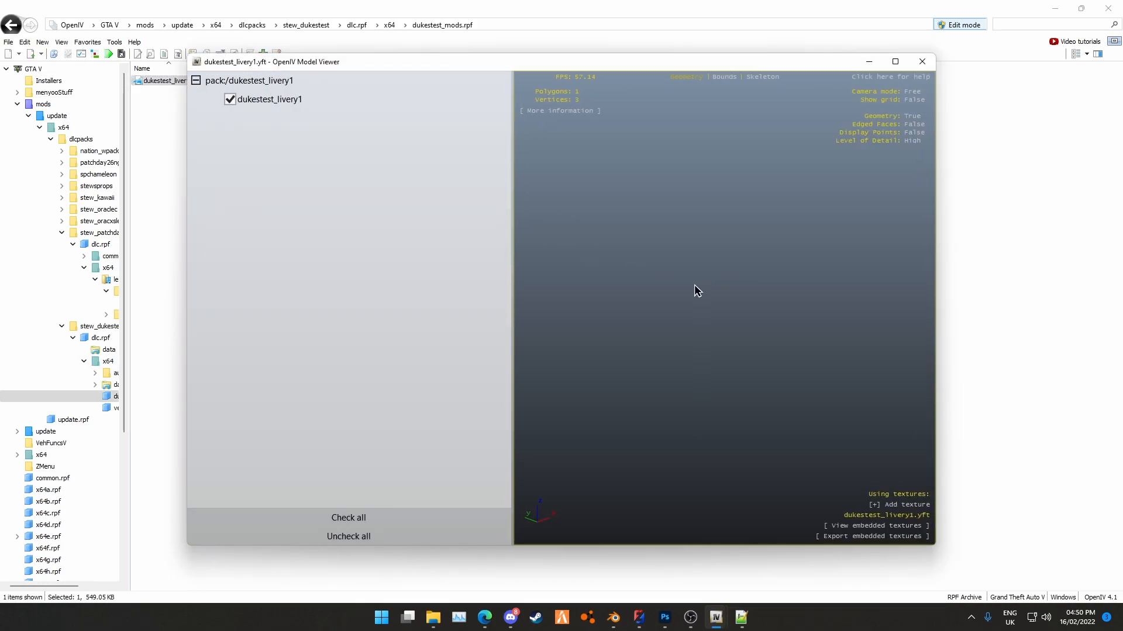
drag(725, 331, 807, 370)
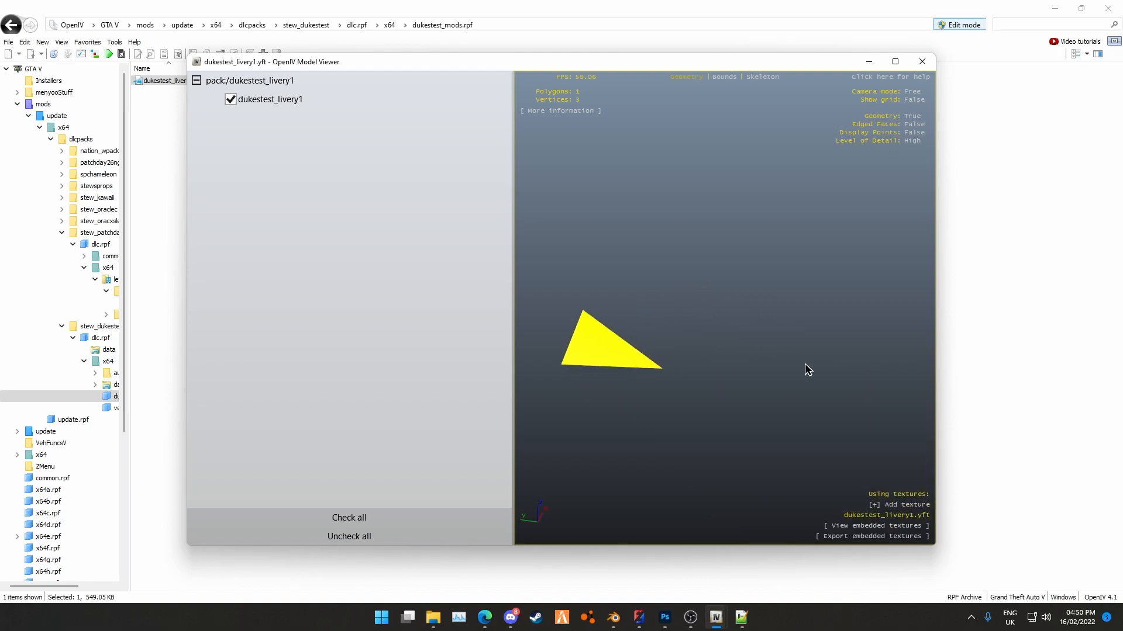
click(871, 527)
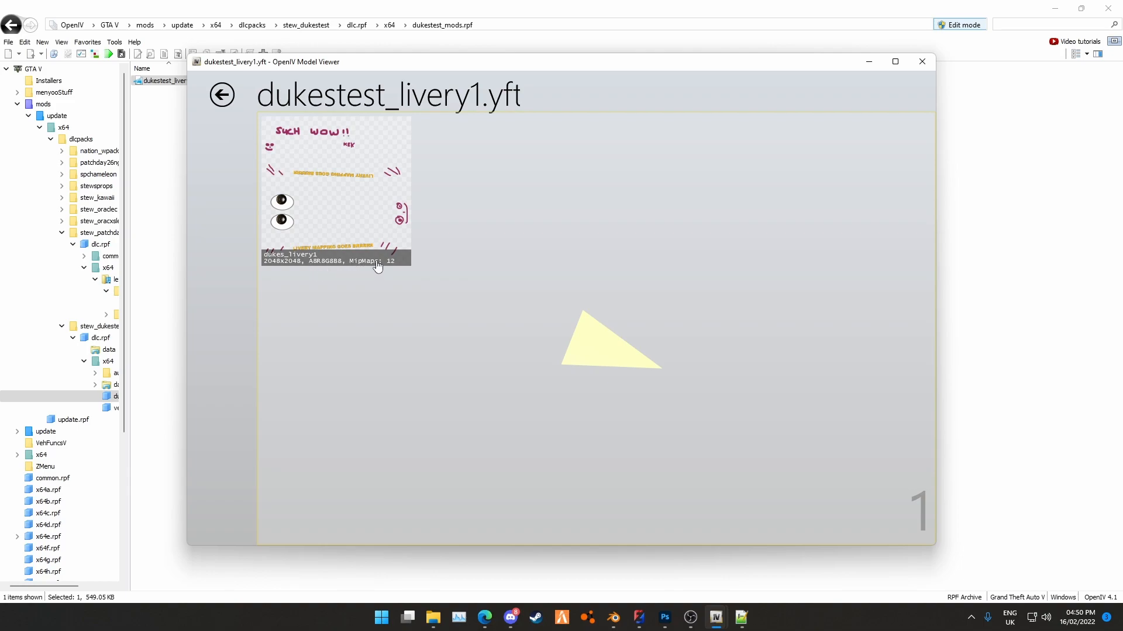
click(922, 61)
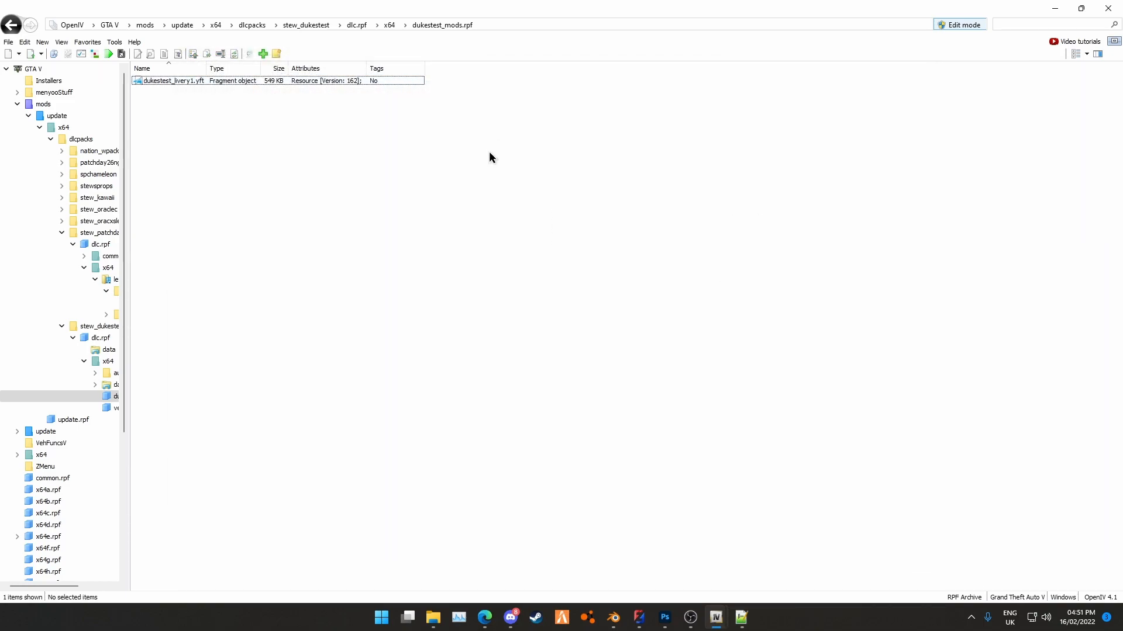
Open carcols.meta in the add-on's data folder for editing and set the first visible mod's modelName to dukestest_livery1
click(177, 81)
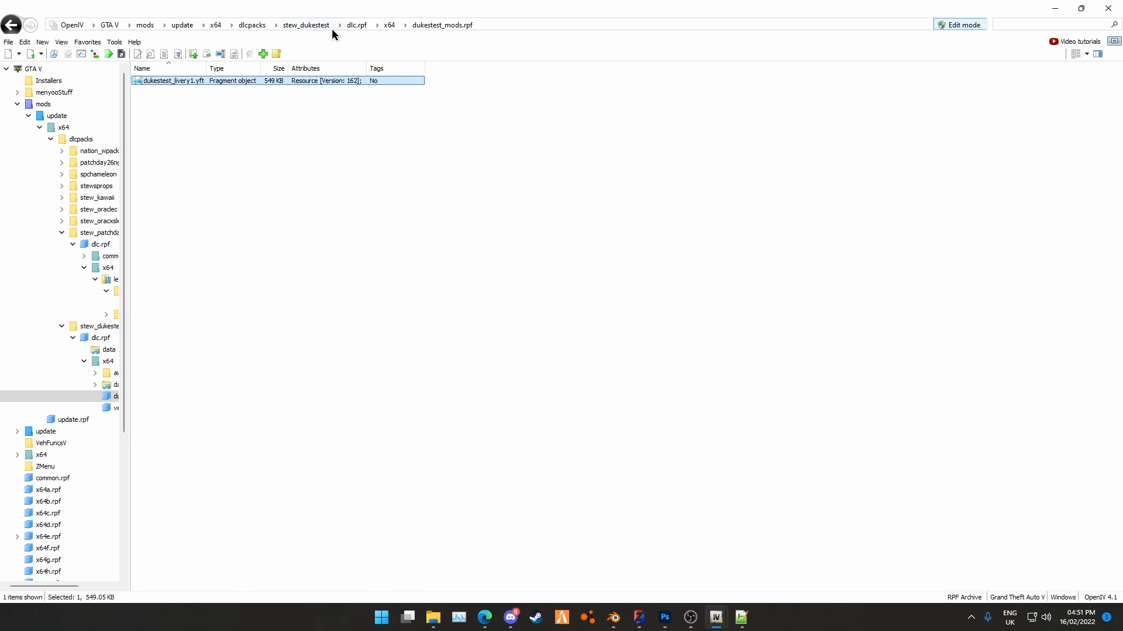
click(360, 24)
double_click(195, 80)
right_click(194, 80)
click(252, 101)
double_click(440, 168)
key(ctrl+v)
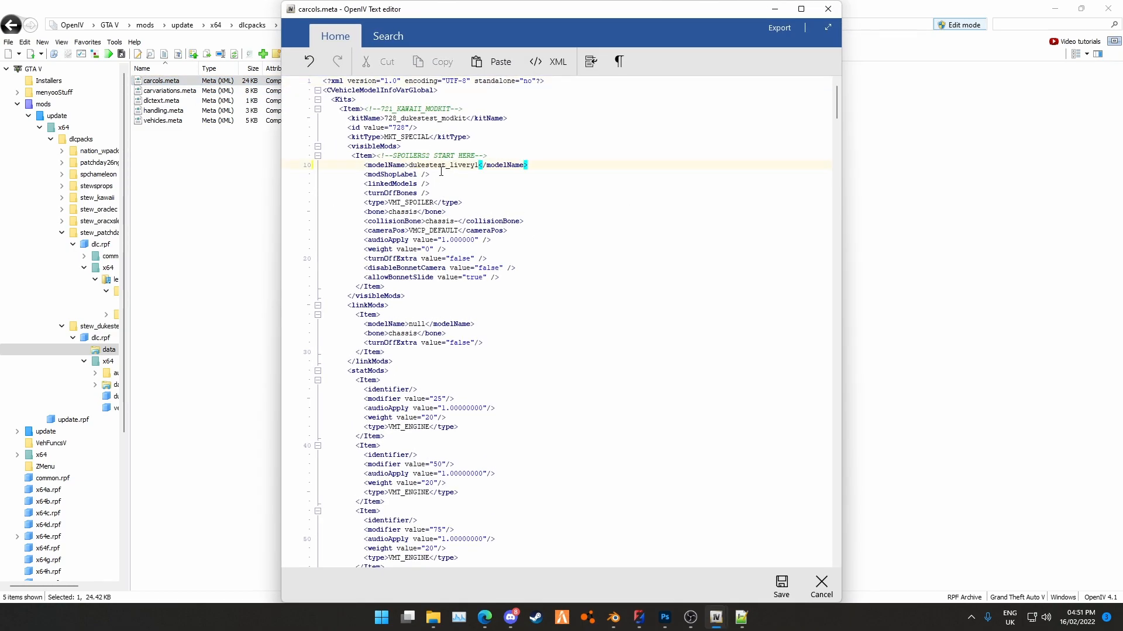
Set the type of the dukestest_livery1 mod to VMT_LIVERY_MOD and save carcols.meta
double_click(441, 167)
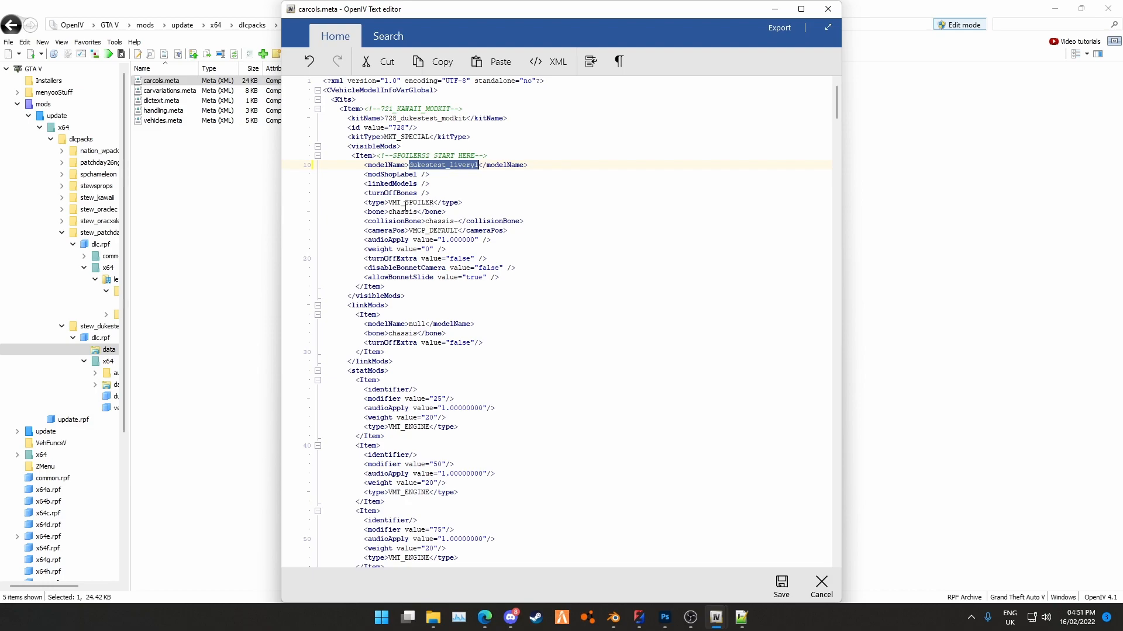
double_click(406, 202)
text(VMT_LIVERY_MOD)
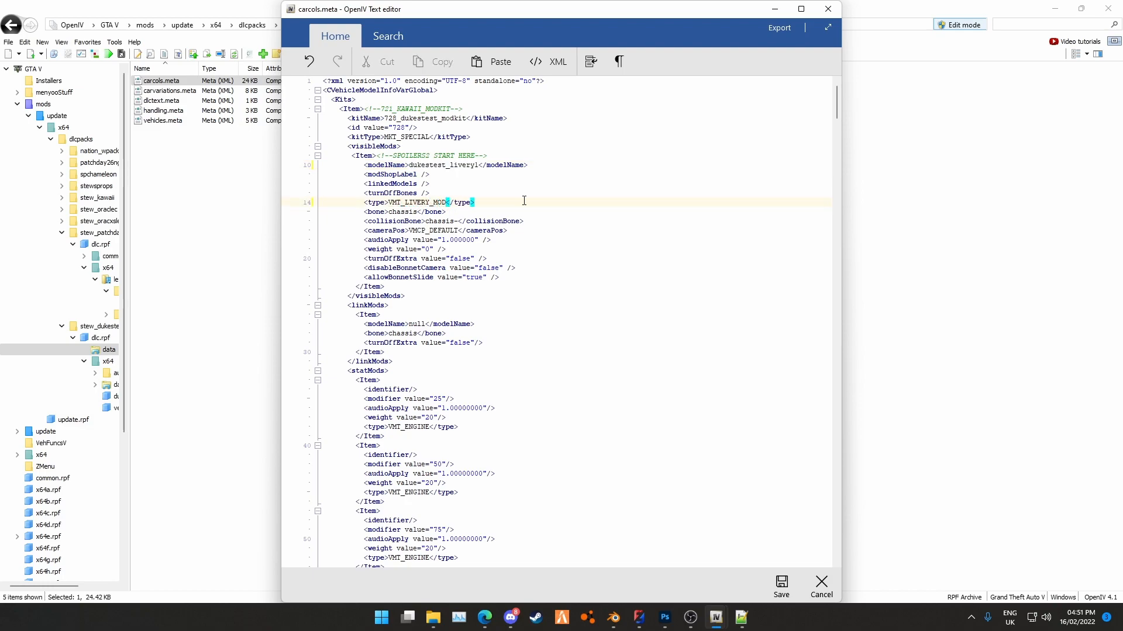
click(781, 585)
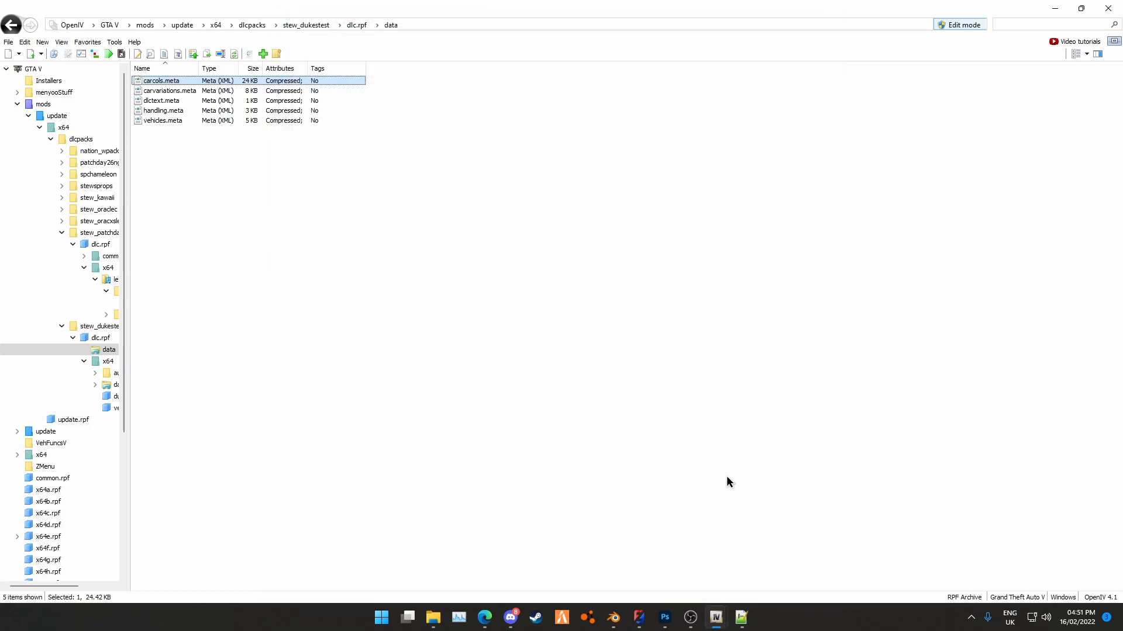
Go up to the dlcpacks folder and take the name of the stew_dukestest pack folder
click(247, 26)
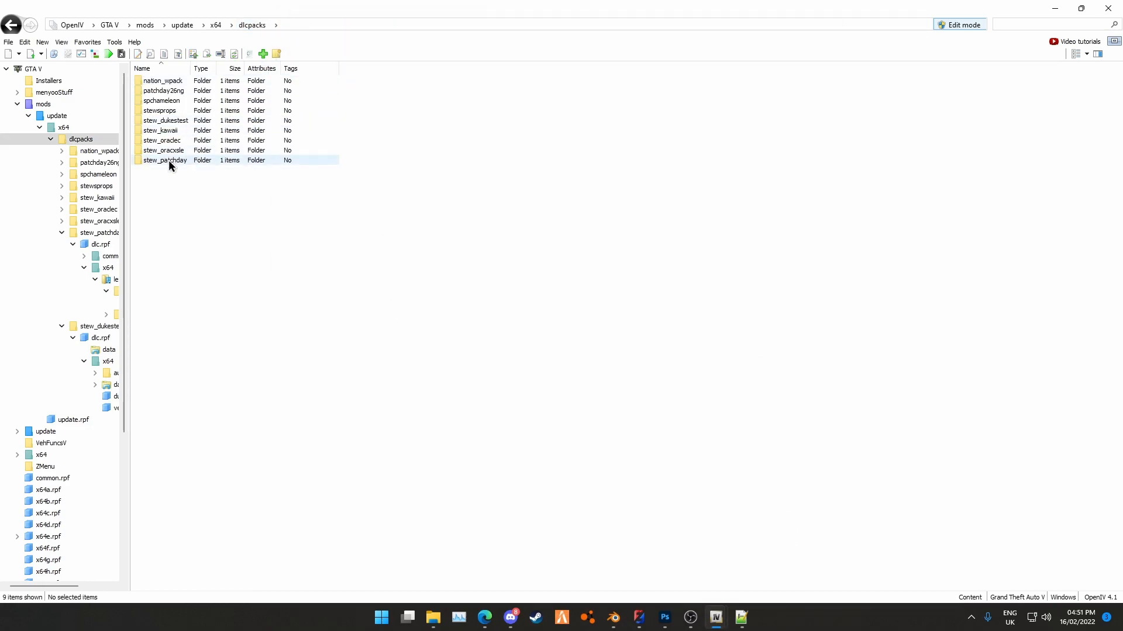
click(171, 141)
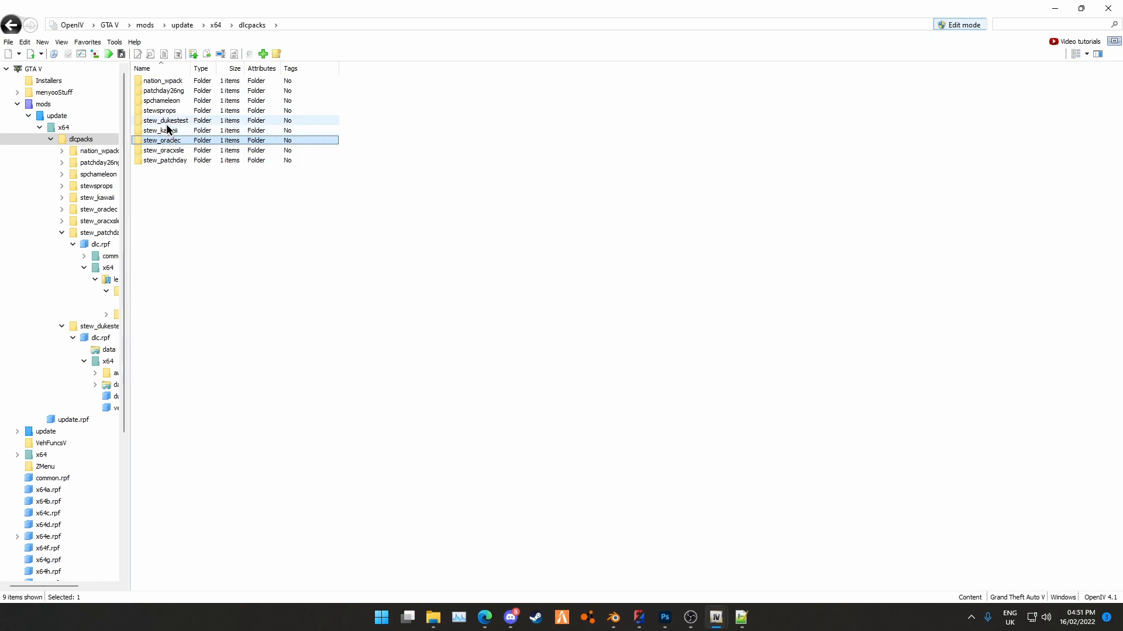
click(157, 121)
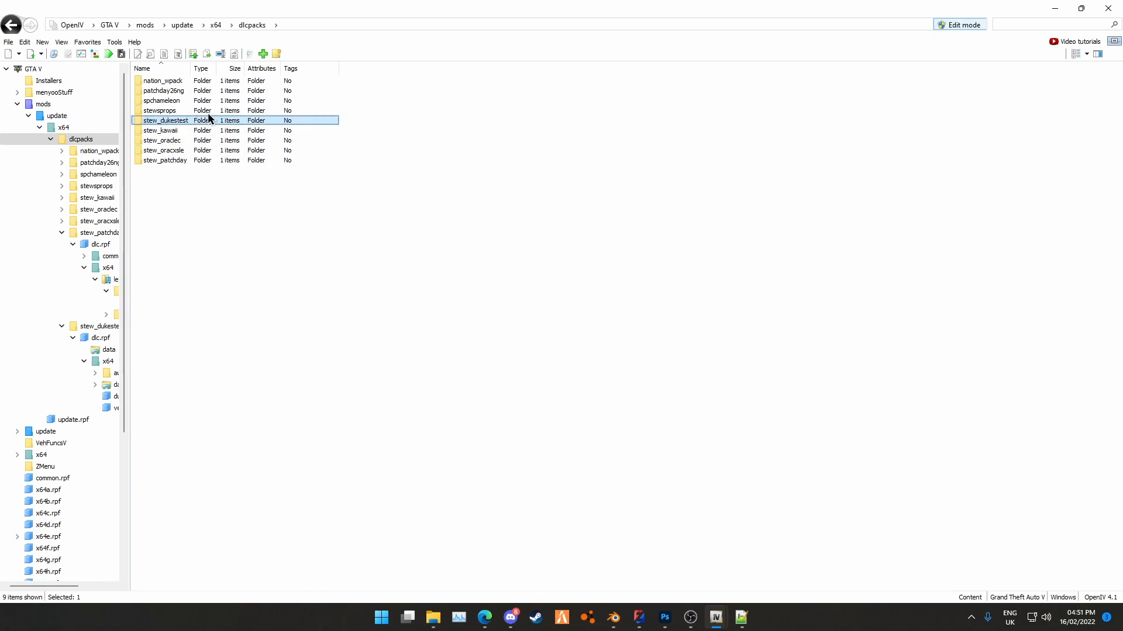
Register the stew_dukestest pack in dlclist.xml under update.rpf's common/data folder, using the stew_oracxsle entry at the end of the list
click(183, 25)
double_click(190, 90)
double_click(181, 81)
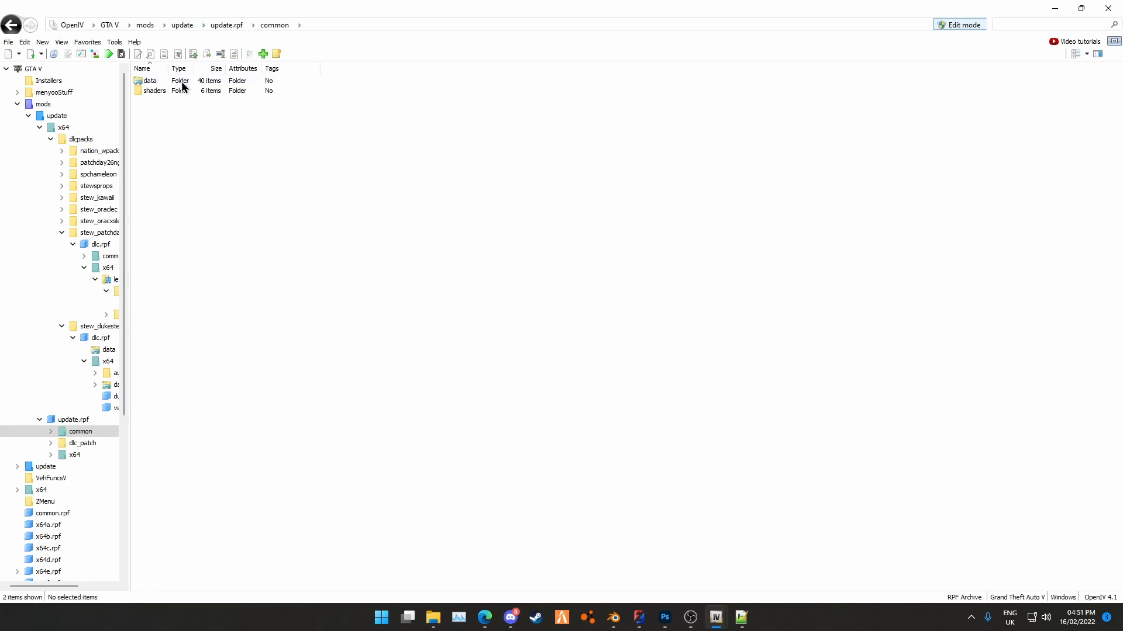
double_click(182, 81)
right_click(161, 211)
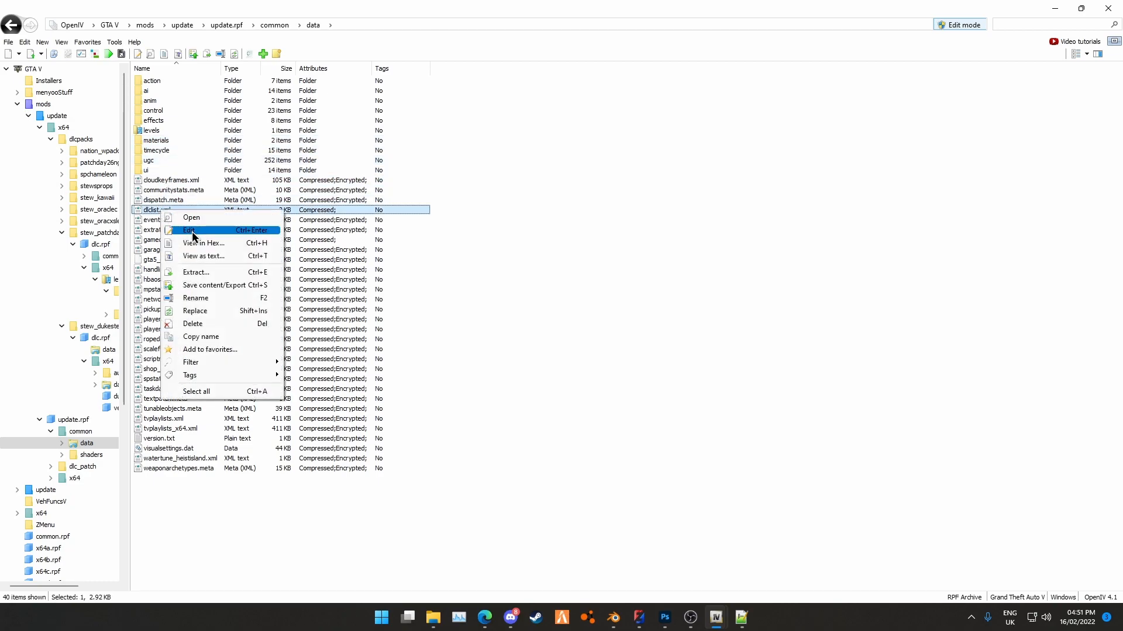
click(178, 229)
scroll(593, 273, down, 2)
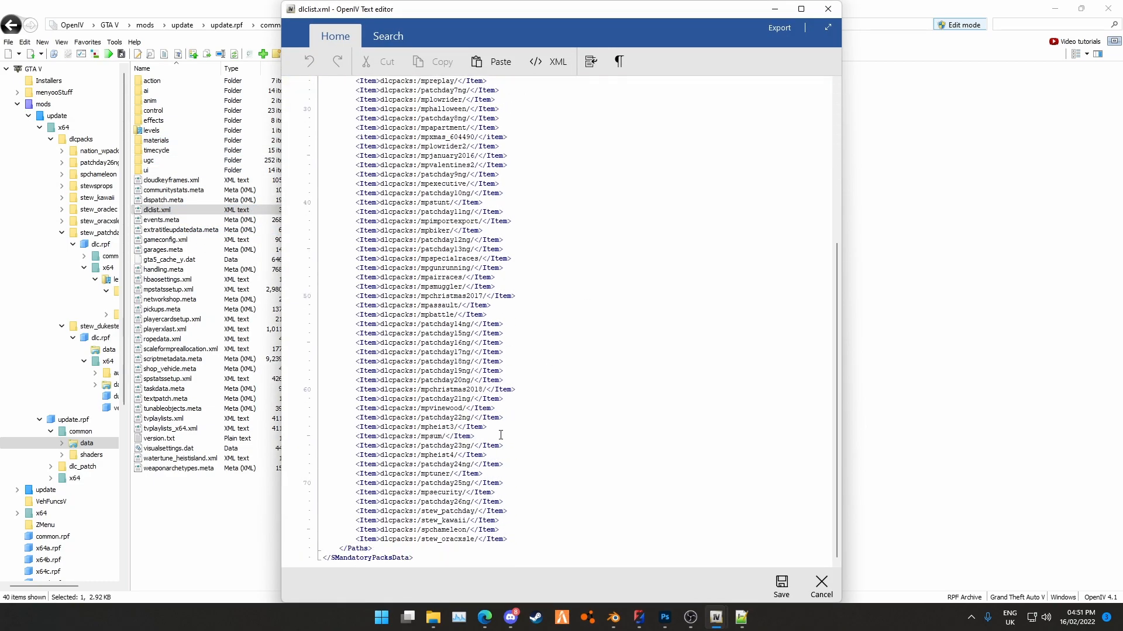
double_click(449, 540)
click(449, 540)
key(Escape)
Launch Grand Theft Auto V and spawn the vehicle with model name dukestest through Menyoo's Input Model option
right_click(534, 618)
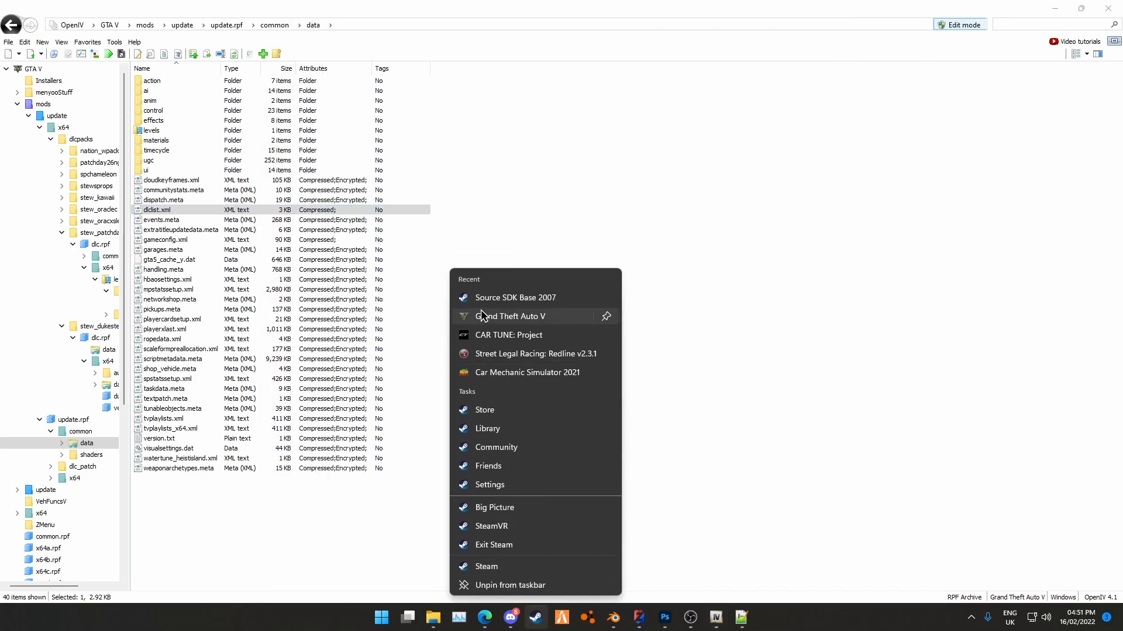
click(489, 317)
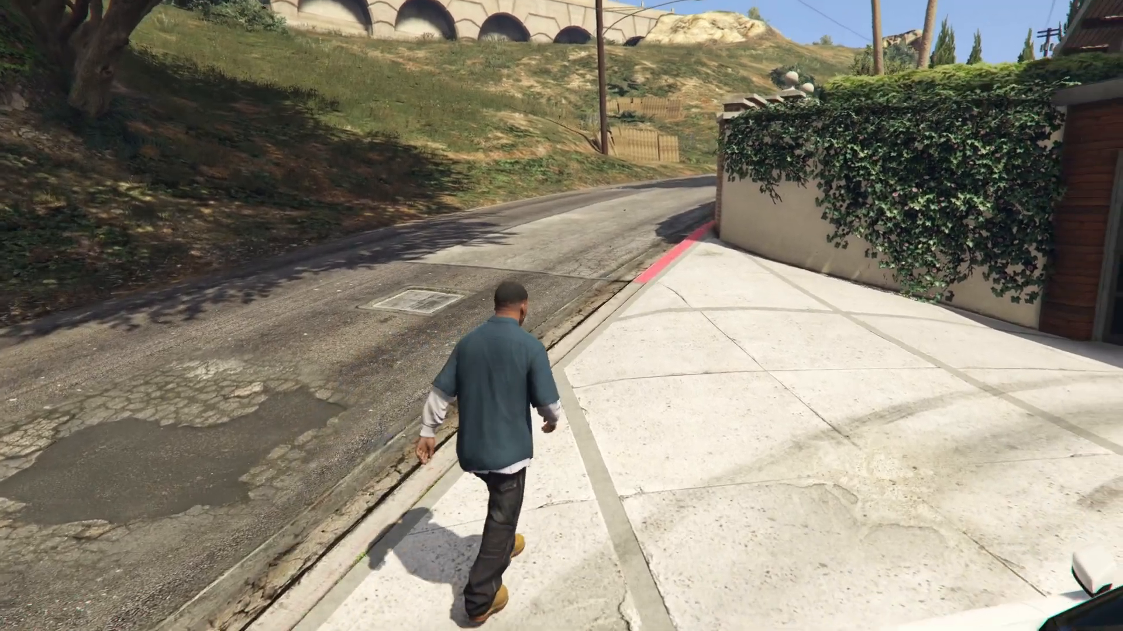
key(F8)
key(Down)
key(Return)
key(Down)
key(Return)
key(Up)
key(Return)
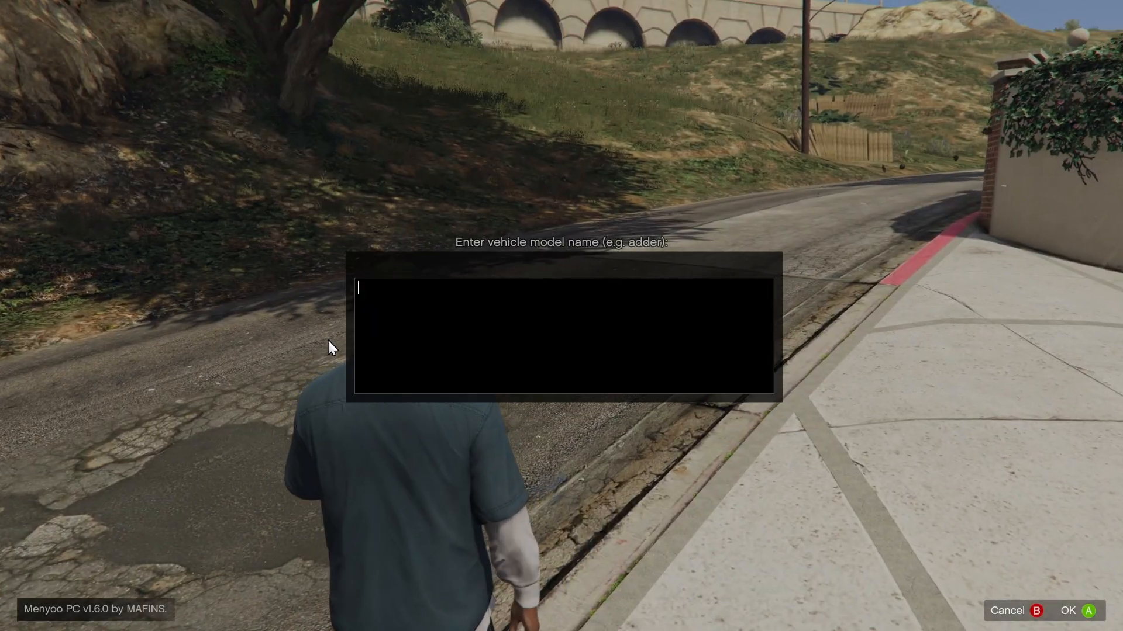
text(dukeste)
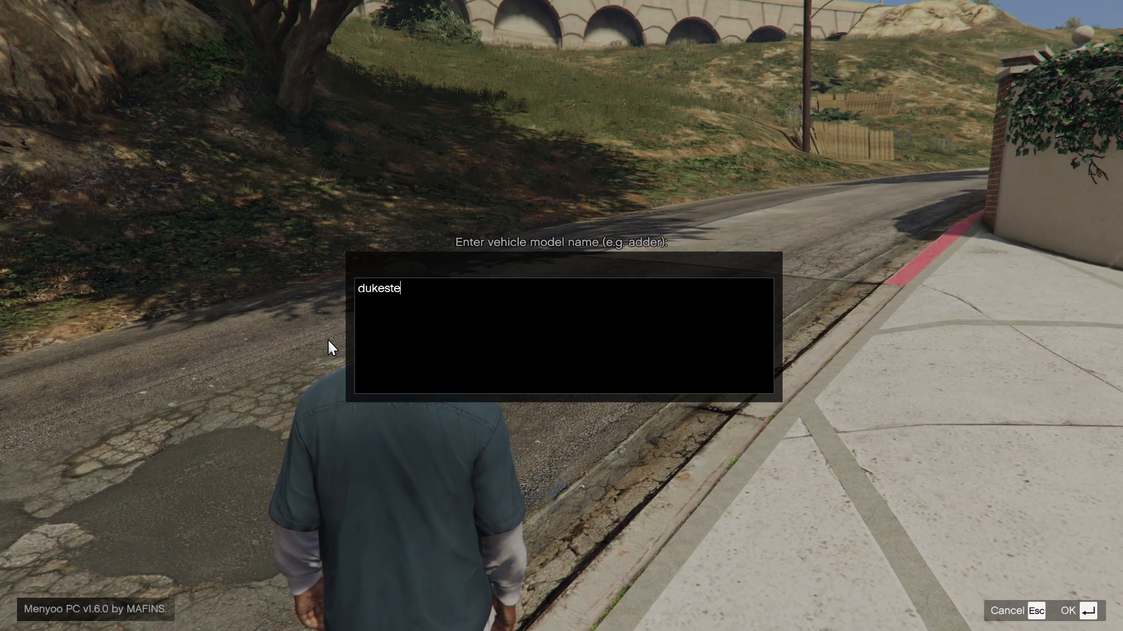
key(Return)
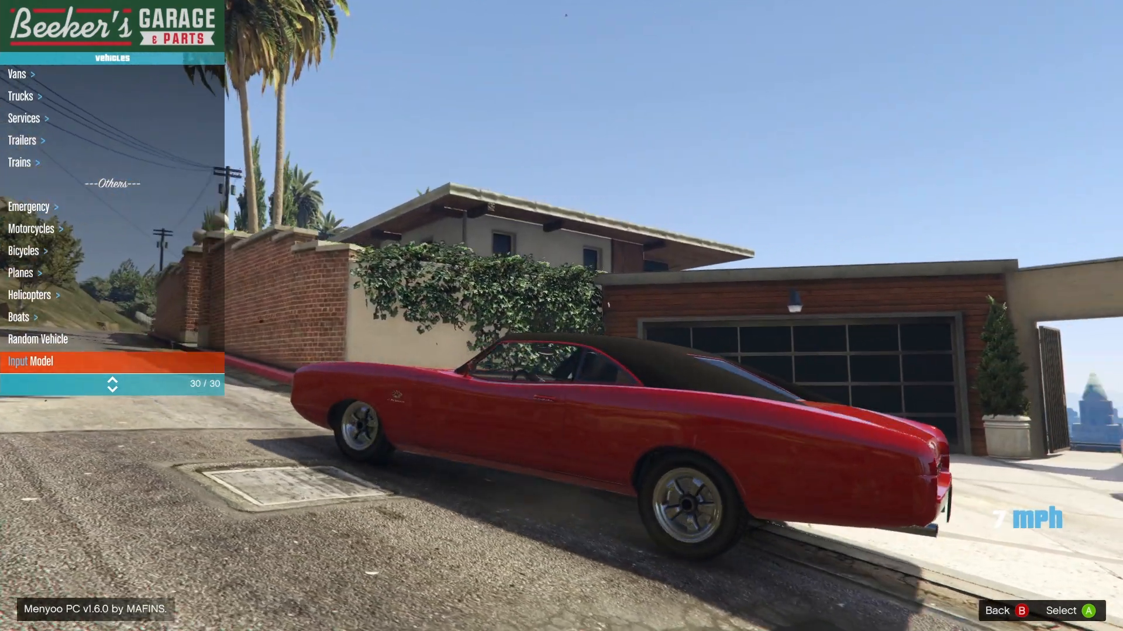
Apply Livery 1 to the spawned car from the Benny's Original Motor Works livery options
key(BackSpace)
key(BackSpace)
key(Down)
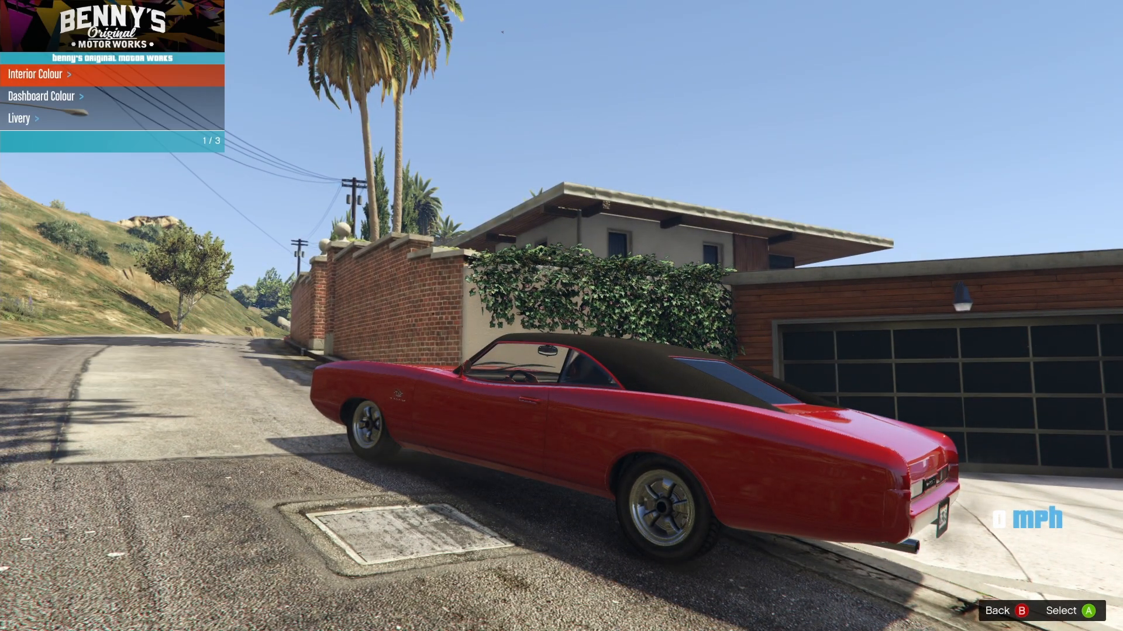
key(Return)
key(Down)
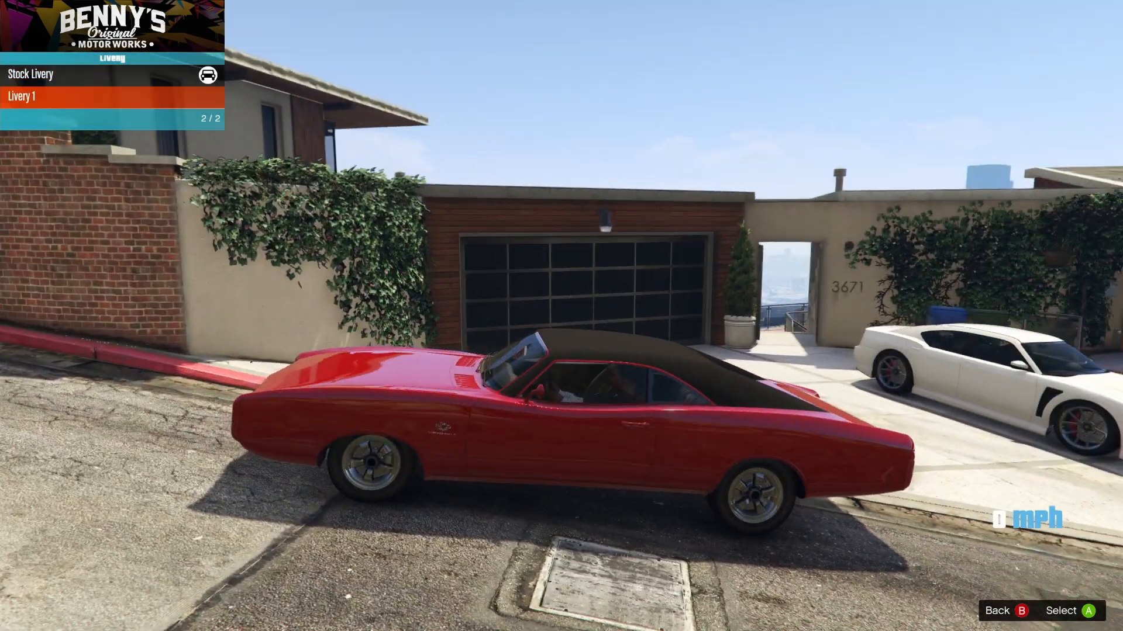
key(Return)
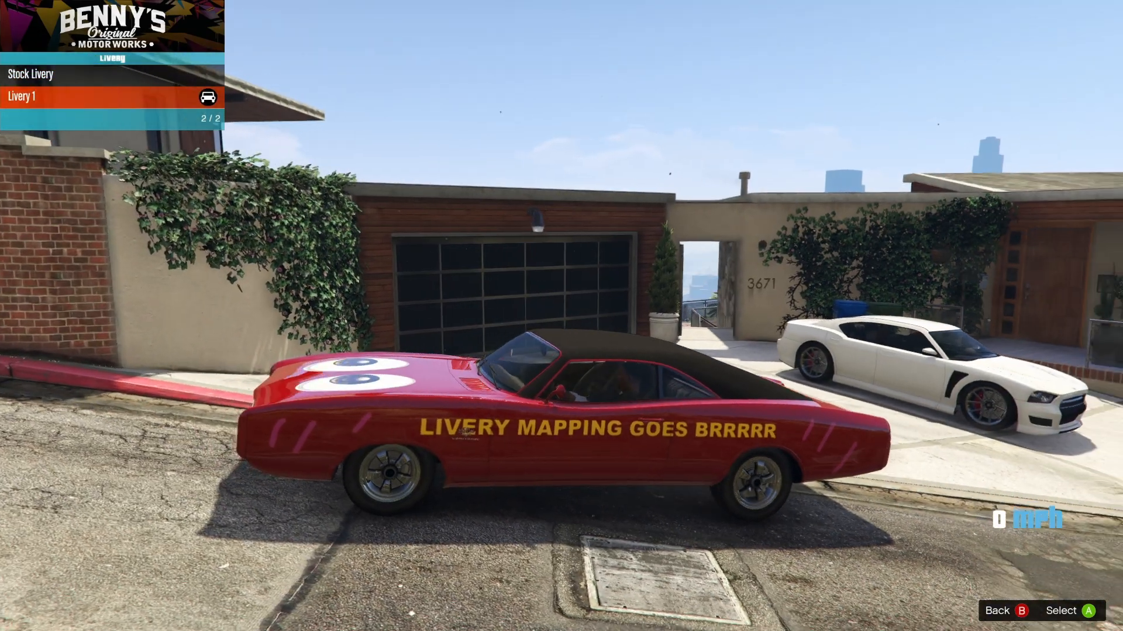